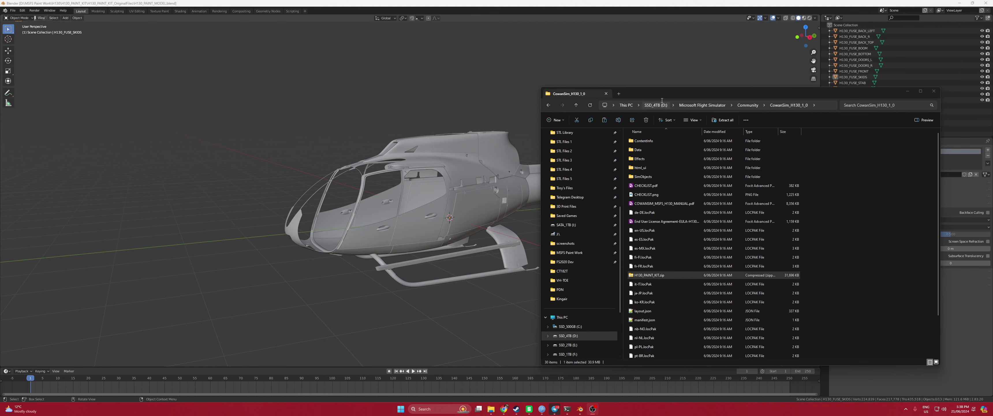
Browse the H130_PAINT_KIT.zip archive and check the H130_FUSE_TOP_R_ALB.png texture
left_click_drag(666, 96, 581, 87)
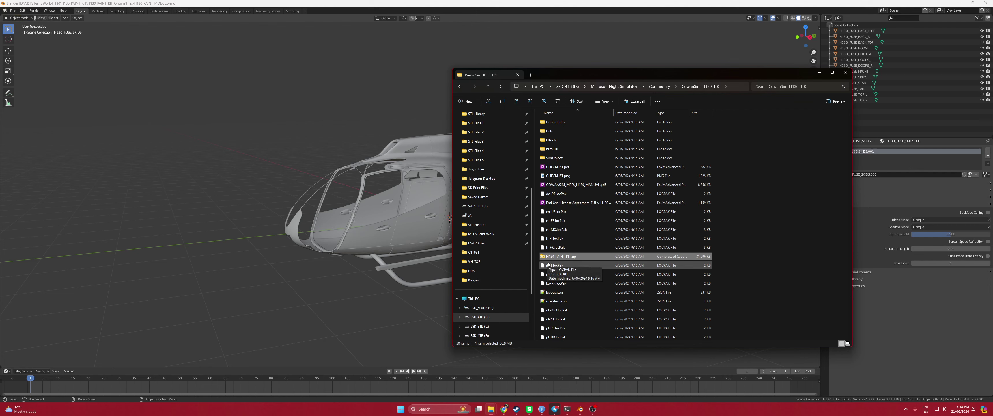
double_click(569, 256)
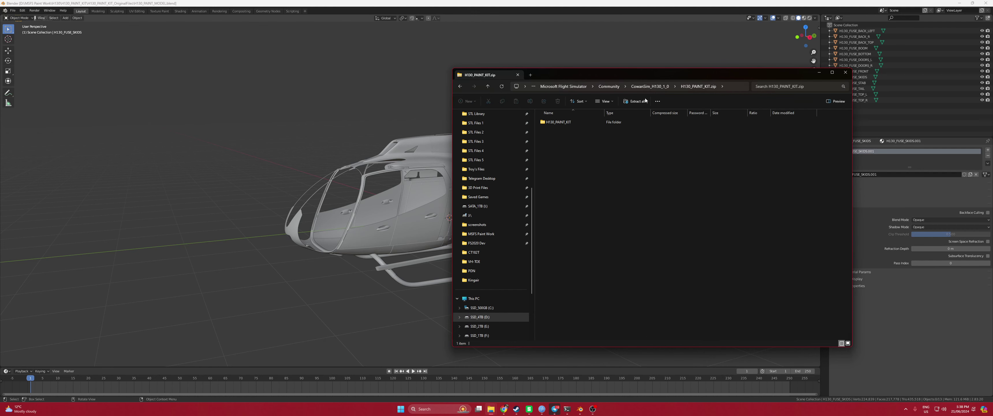
double_click(575, 120)
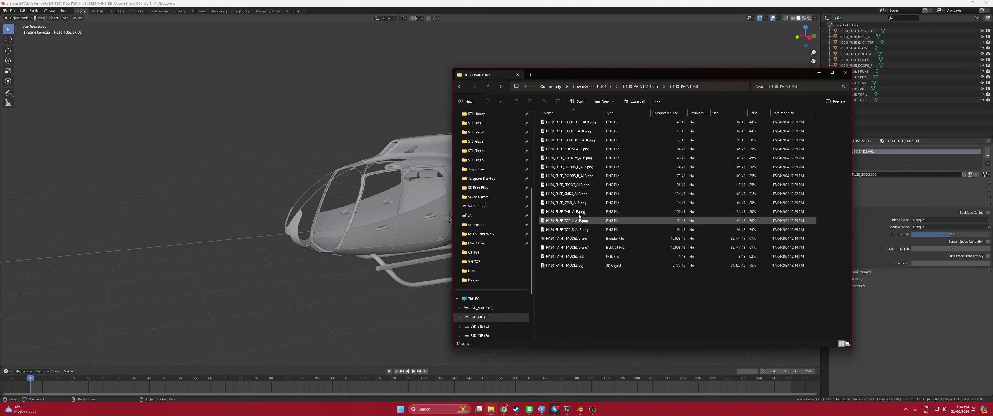
left_click(582, 229)
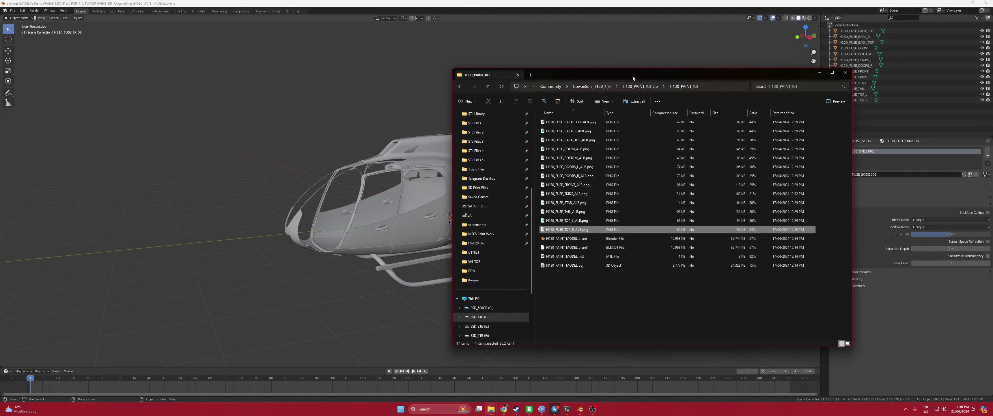
left_click(592, 86)
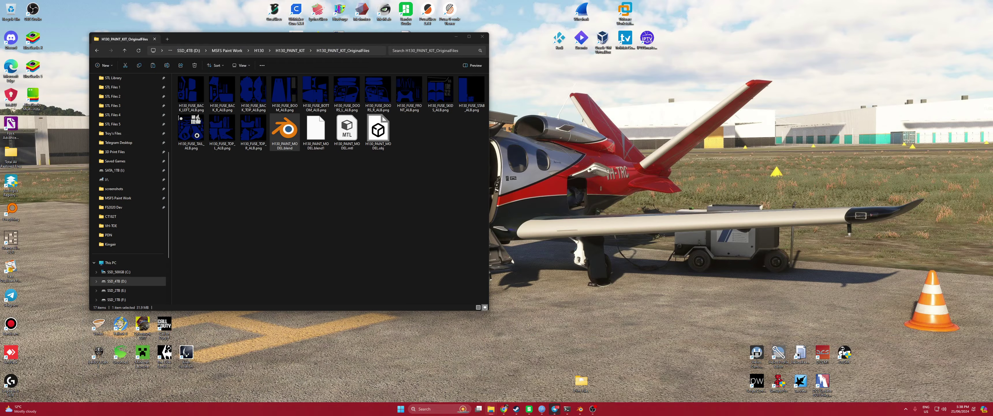
Show the H130 Training folder as extra large icons and open 7g4htvh.jpg
left_click(469, 374)
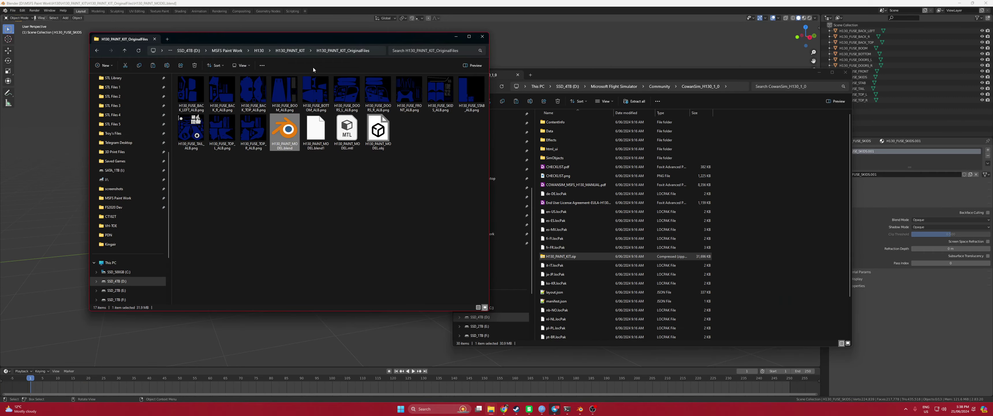
left_click_drag(394, 42, 551, 50)
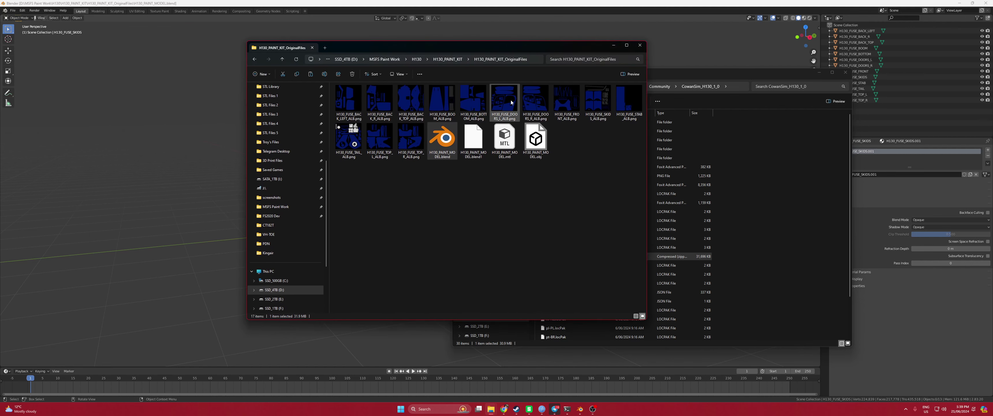
left_click(417, 59)
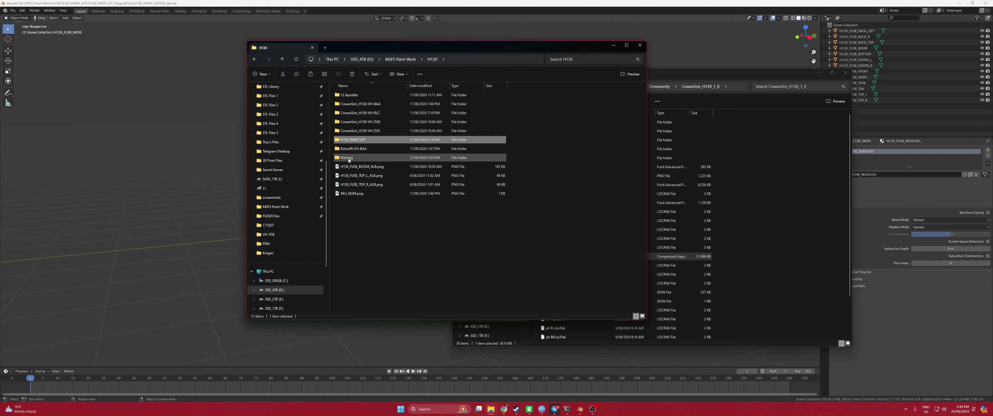
double_click(348, 158)
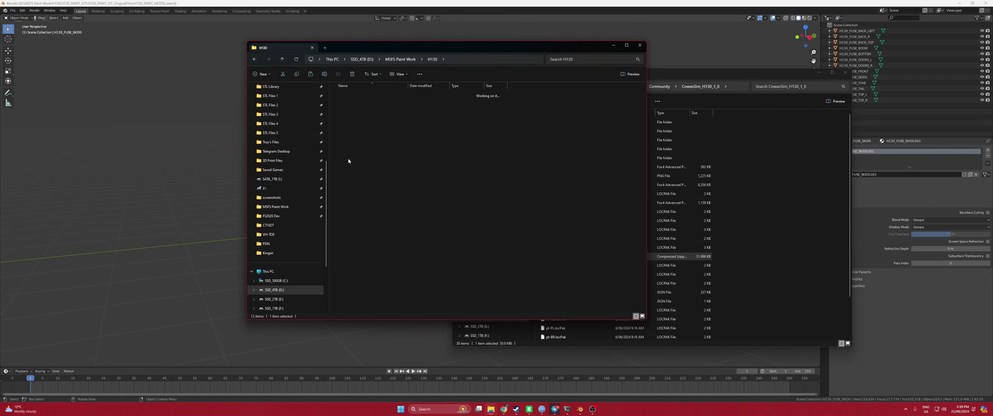
left_click(407, 76)
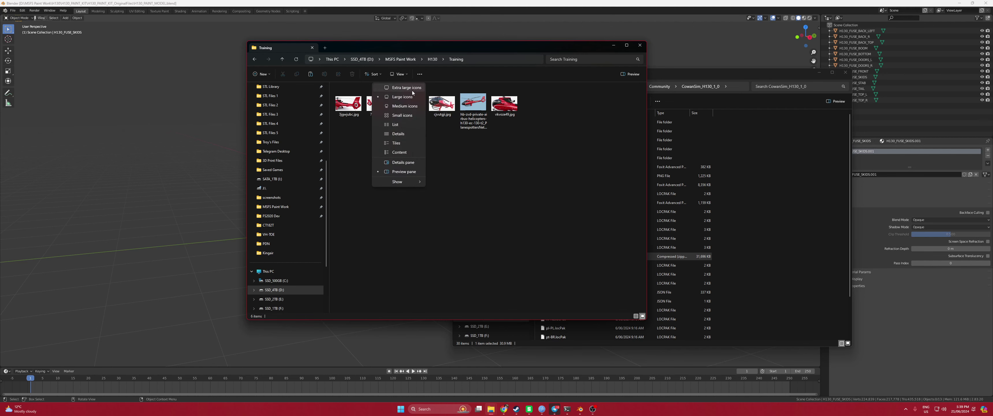
left_click(419, 95)
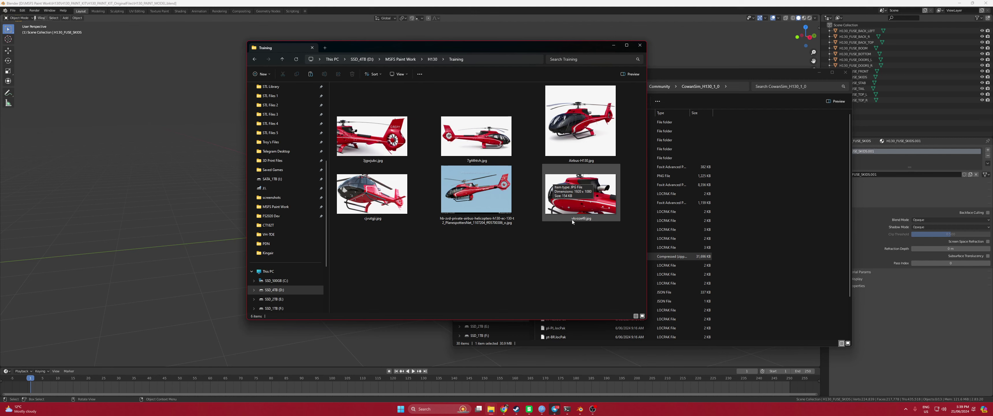
left_click(481, 150)
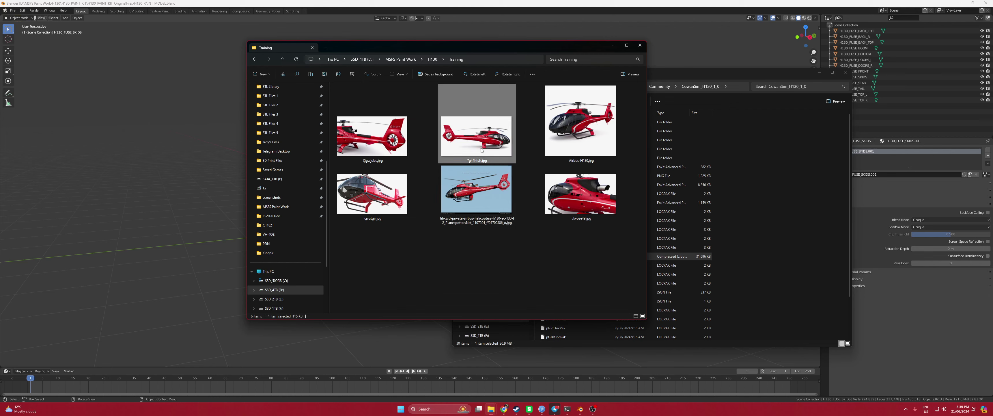
double_click(500, 162)
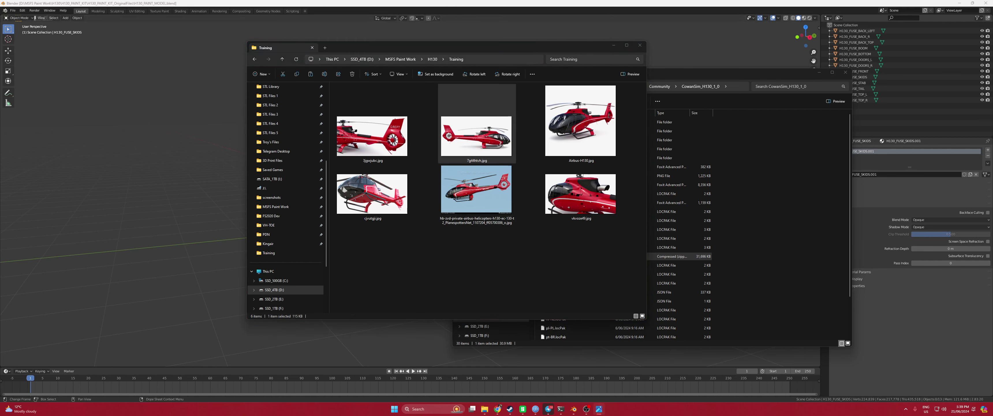
View the 7g4htvh.jpg red helicopter photo maximized, then minimize Photos
double_click(530, 181)
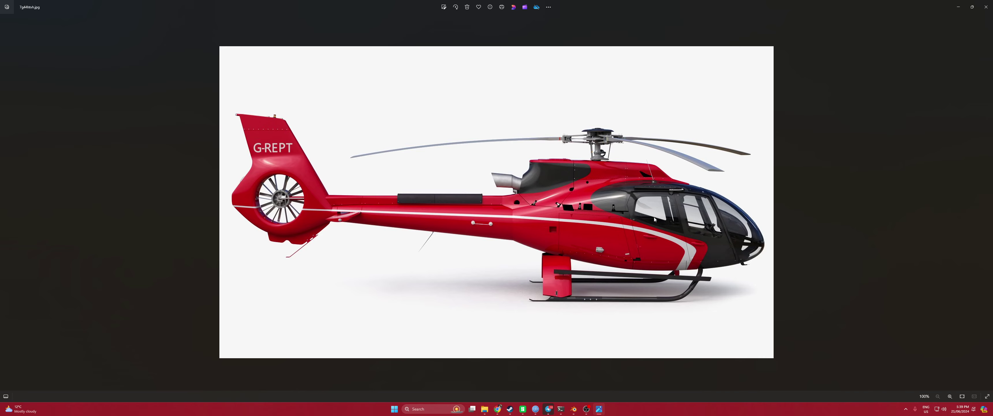
left_click(958, 6)
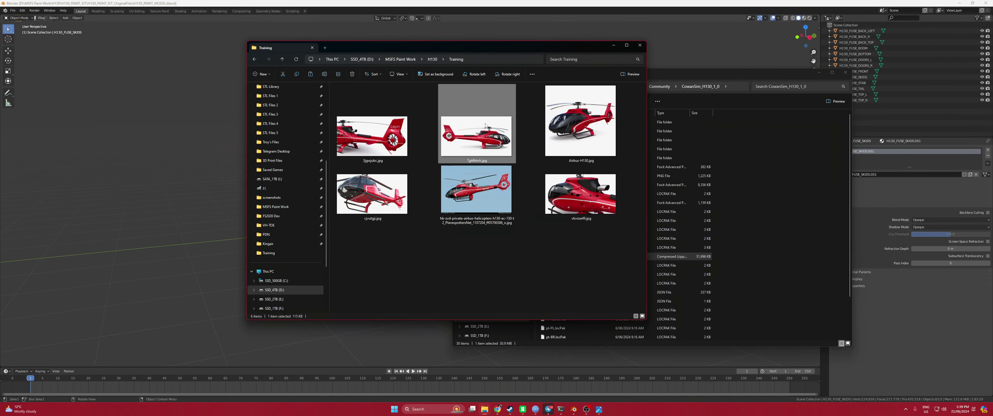
In Blender, delete the Modeling, Sculpting and Animation workspaces
left_click(298, 3)
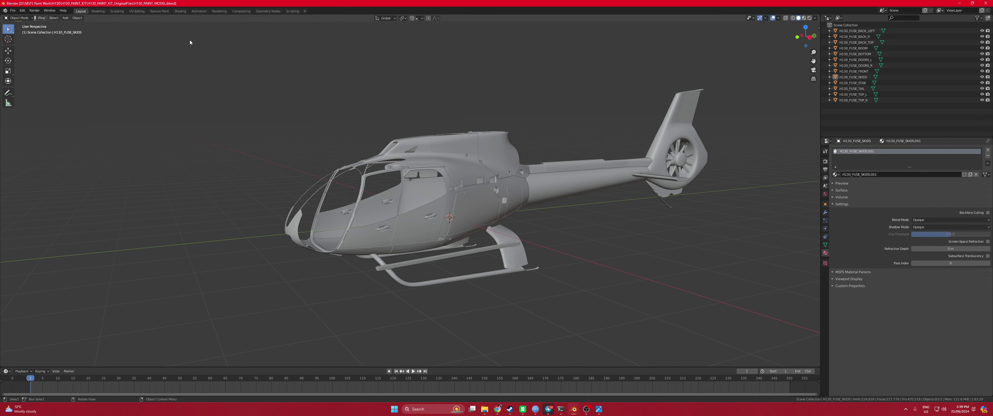
right_click(94, 12)
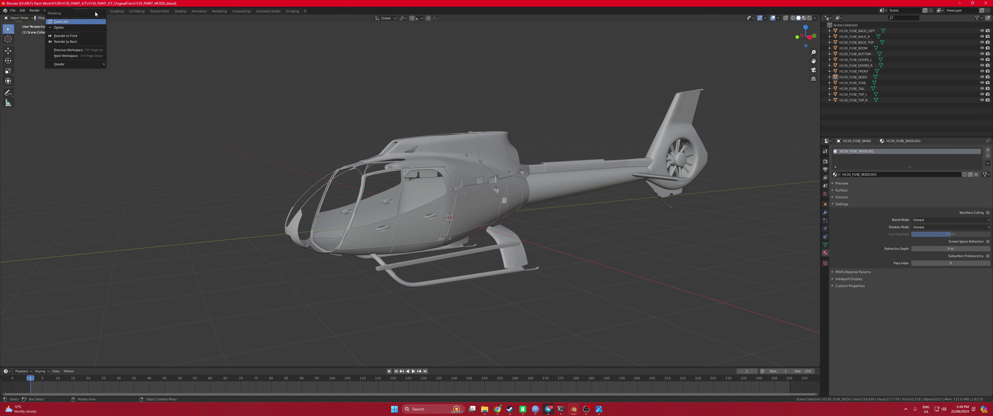
left_click(79, 28)
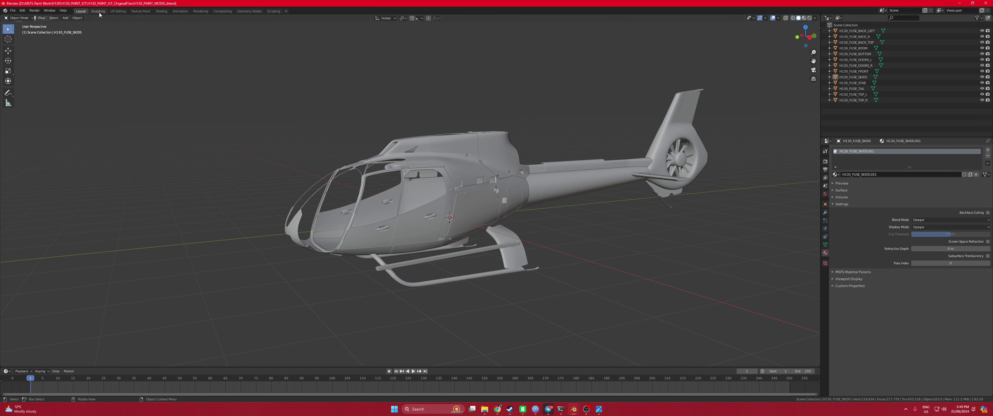
right_click(98, 11)
left_click(87, 28)
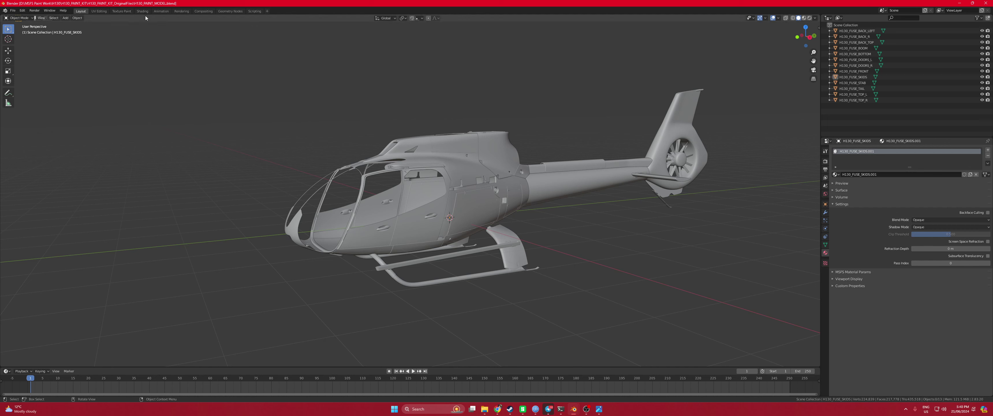
right_click(162, 11)
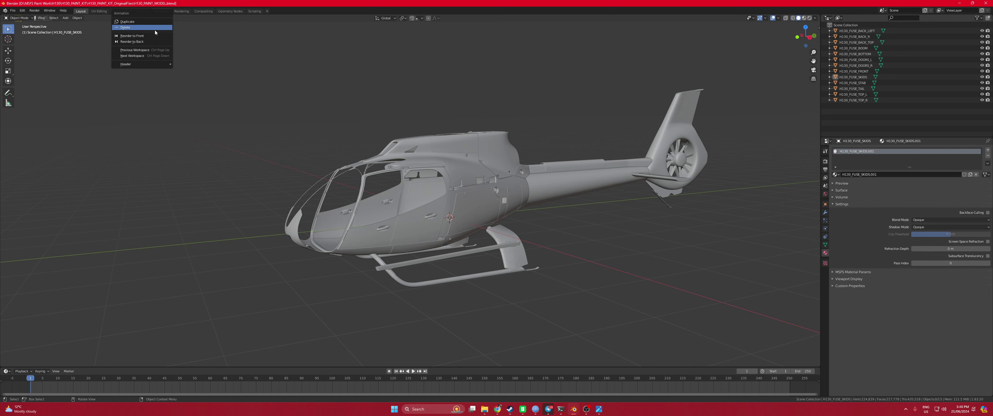
left_click(158, 27)
Delete the Rendering, Compositing, Geometry Nodes and Scripting workspaces too
right_click(162, 11)
left_click(156, 28)
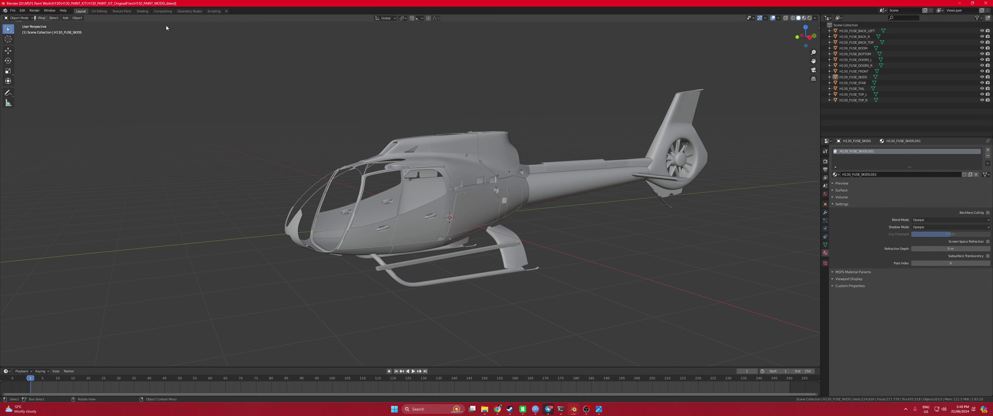
right_click(162, 11)
left_click(152, 27)
right_click(162, 11)
left_click(154, 28)
right_click(160, 11)
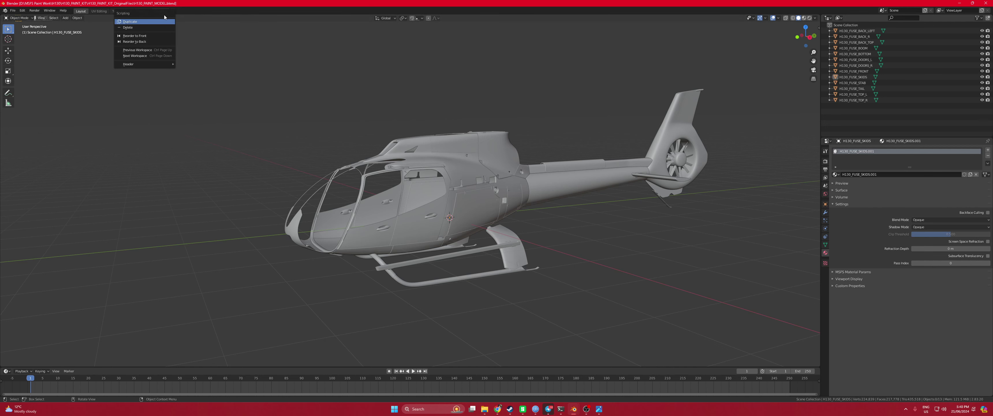
left_click(161, 27)
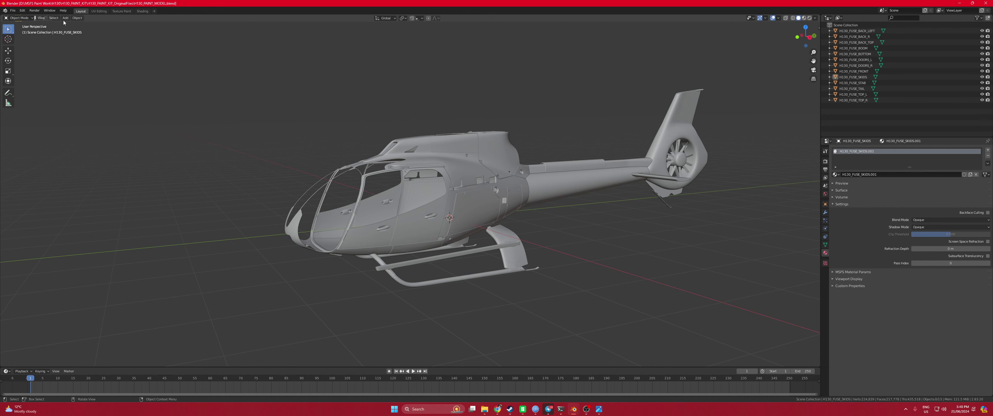
left_click(77, 18)
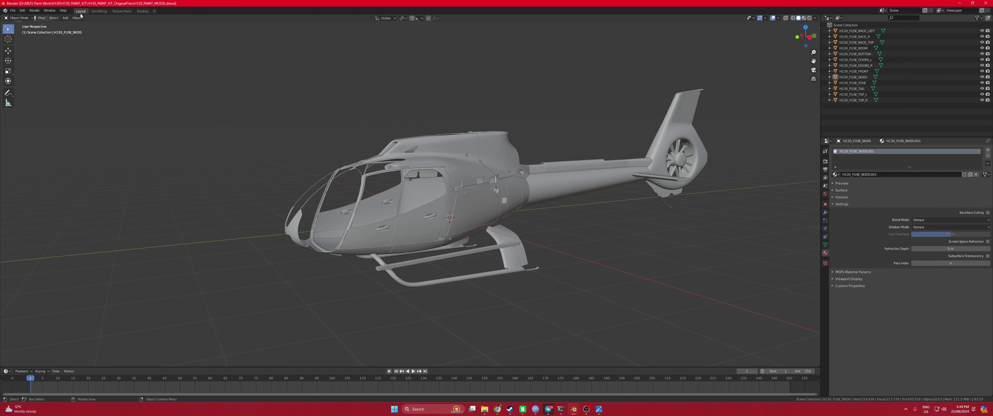
Inspect the skids' UV layout zoomed in under UV Editing, then return to Layout
left_click(94, 12)
scroll(194, 184, "up", 3)
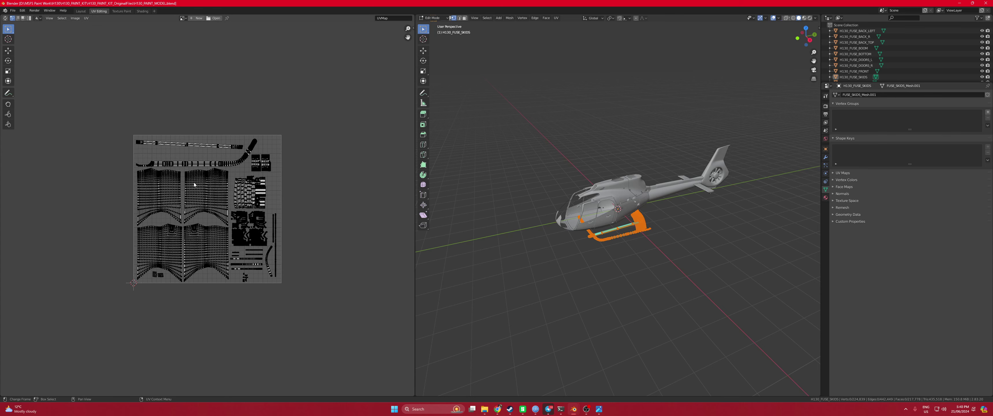
scroll(223, 149, "up", 1)
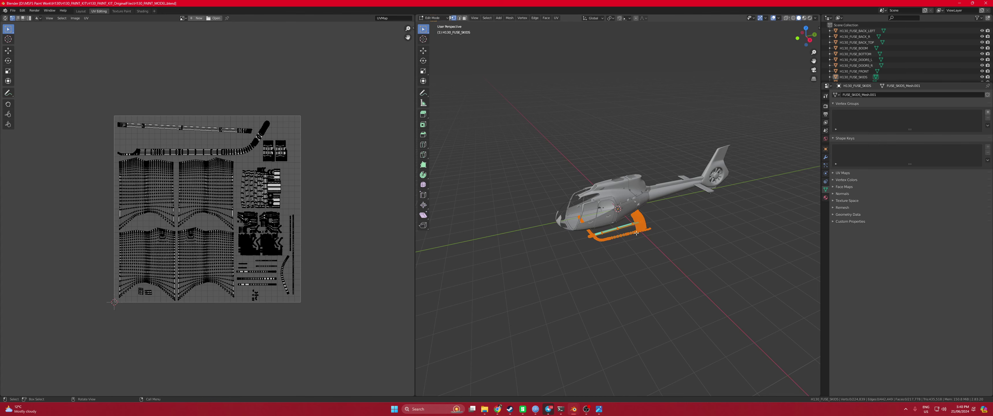
scroll(639, 244, "up", 6)
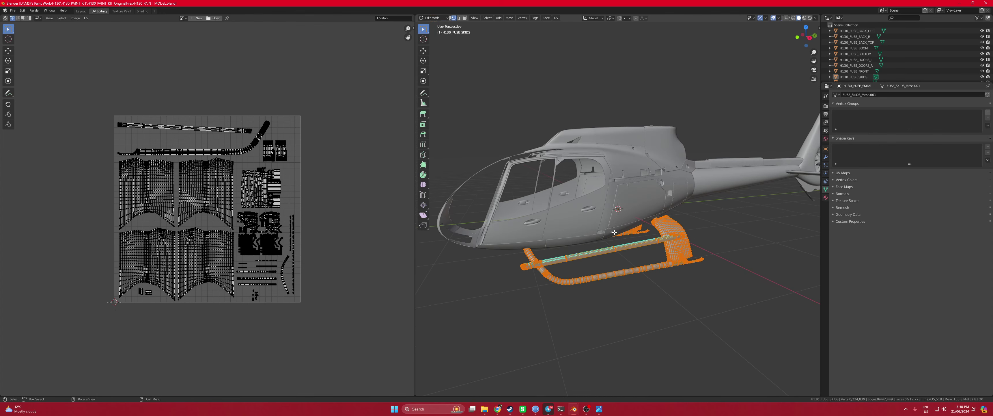
left_click(183, 19)
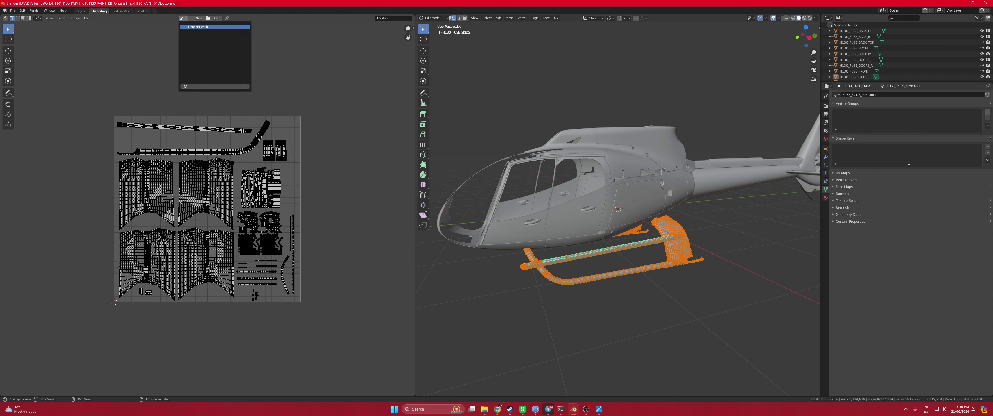
left_click(185, 18)
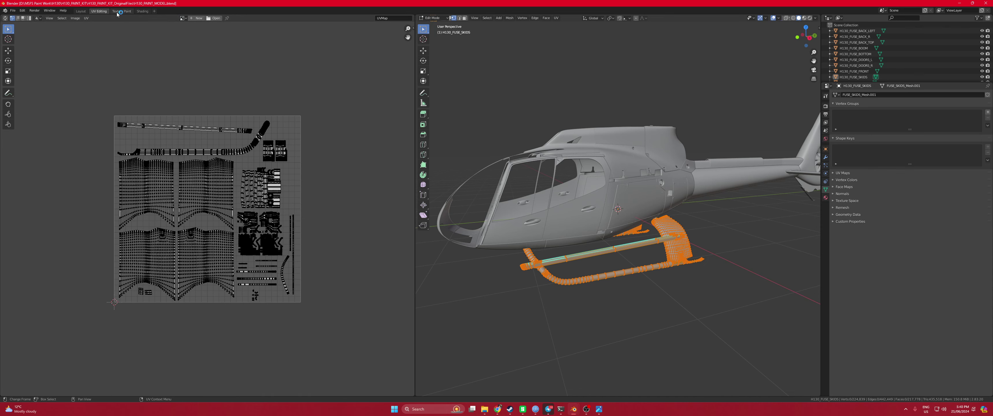
left_click(81, 11)
Select the back, top, door, front and boom fuselage parts in turn, ending on H130_FUSE_TAIL
left_click(507, 218)
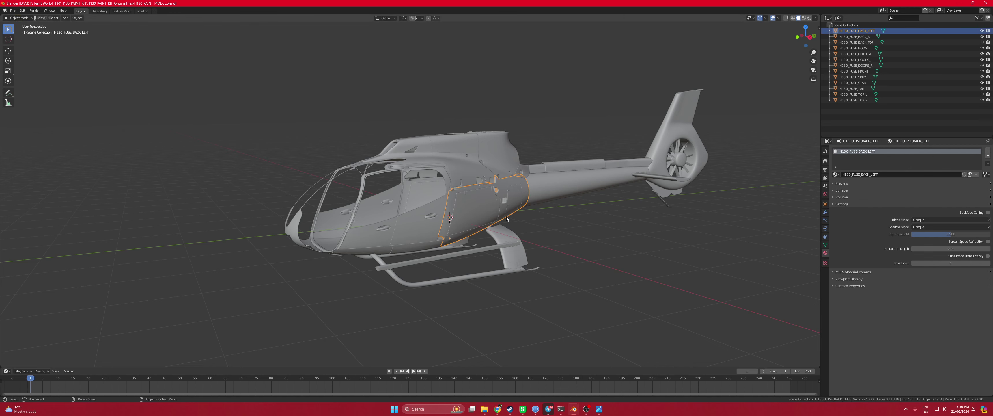
left_click(463, 171)
left_click(370, 201)
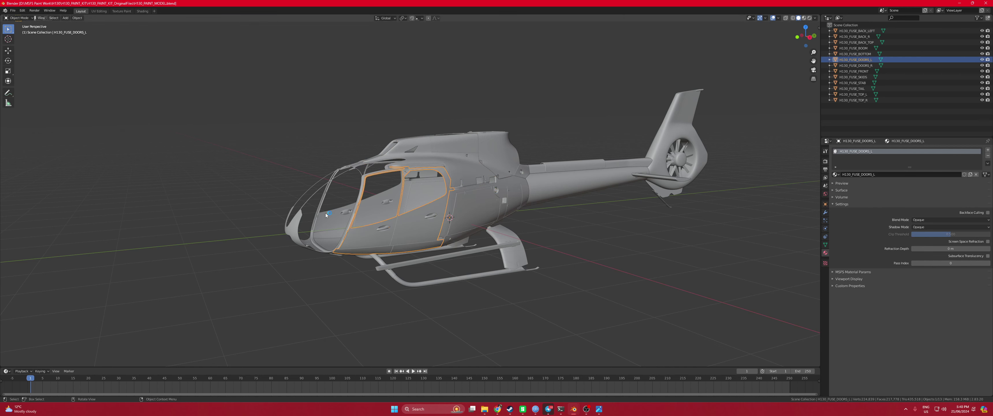
left_click(324, 211)
left_click(553, 181)
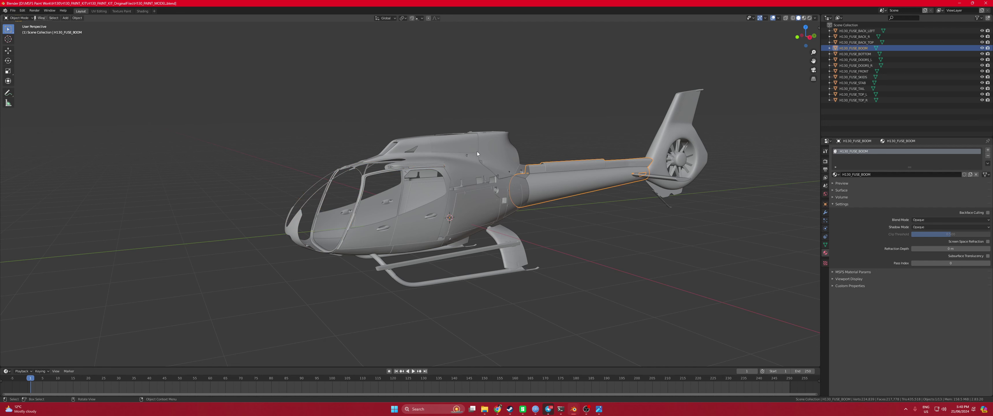
left_click(477, 152)
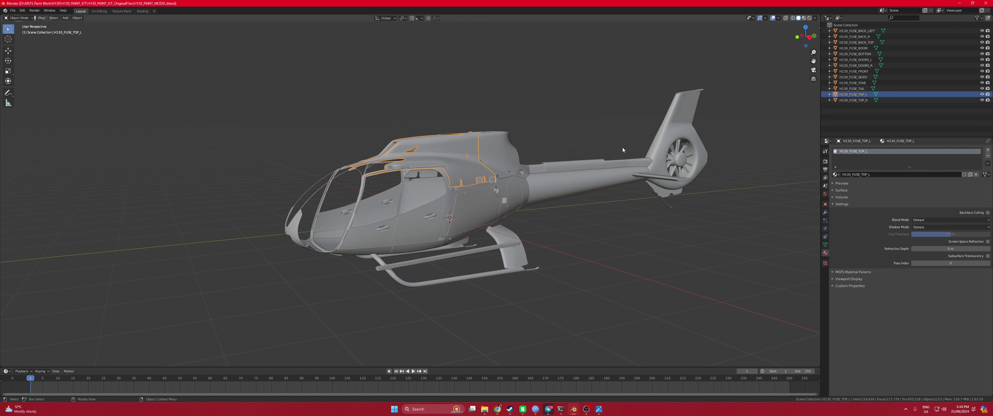
left_click(484, 158)
left_click(663, 141)
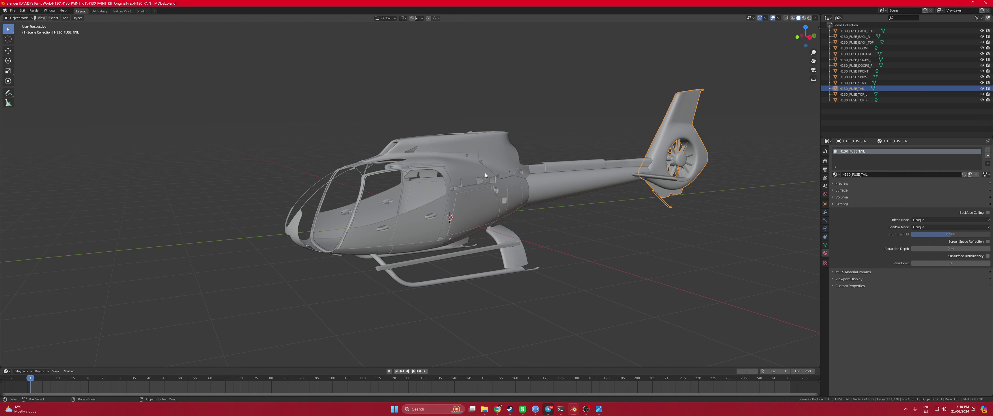
left_click(489, 410)
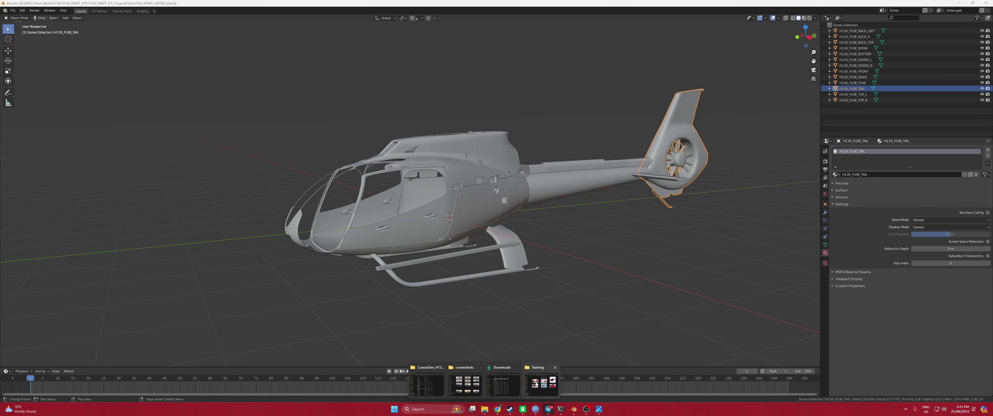
Navigate File Explorer to H130 > H130_PAINT_KIT > H130_PAINT_KIT_OriginalFiles
left_click(435, 385)
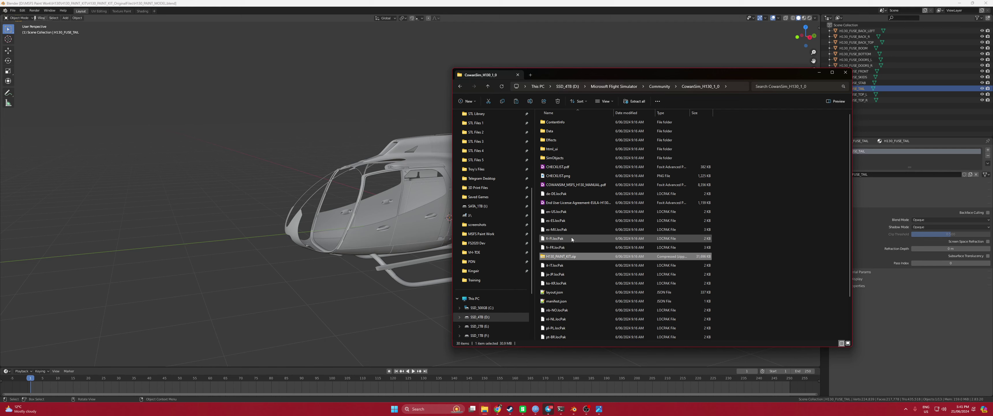
left_click(818, 73)
mouse_move(485, 409)
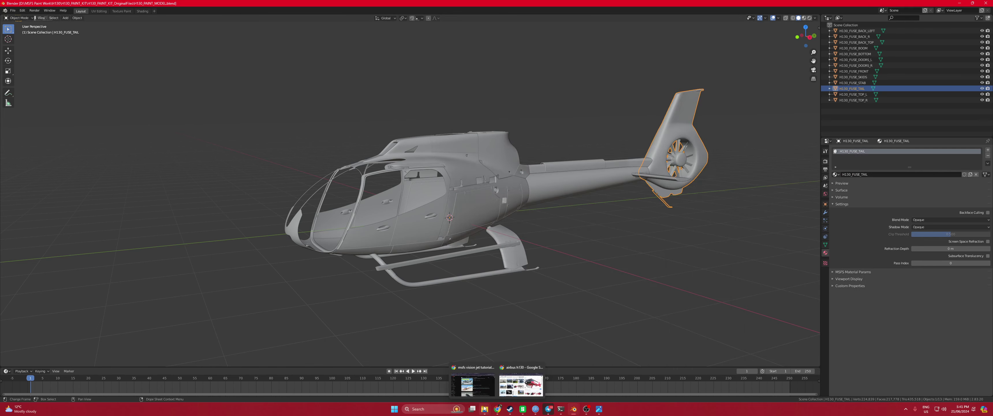
left_click(546, 376)
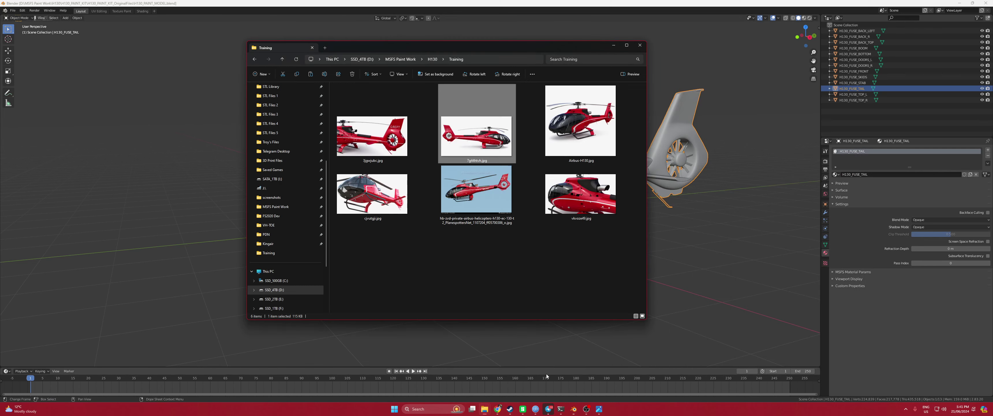
left_click(434, 59)
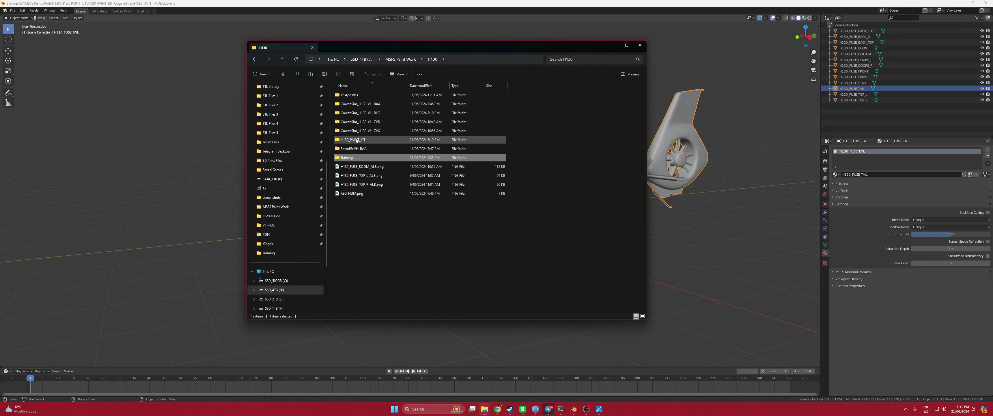
double_click(353, 140)
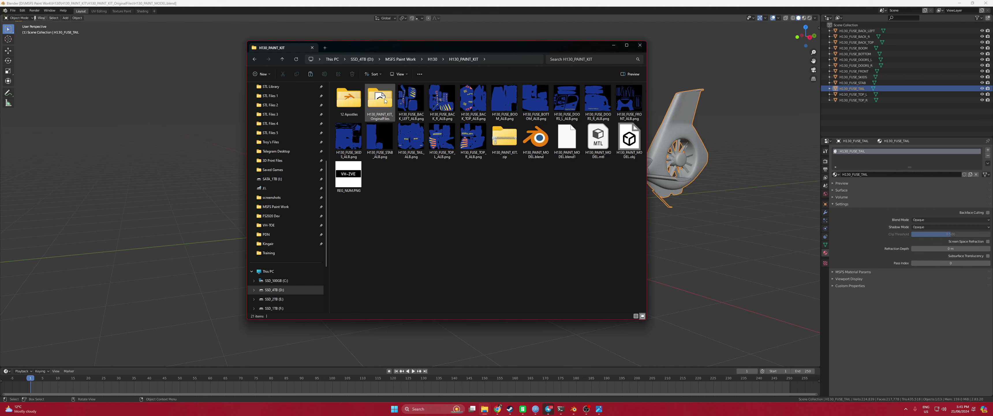
double_click(384, 99)
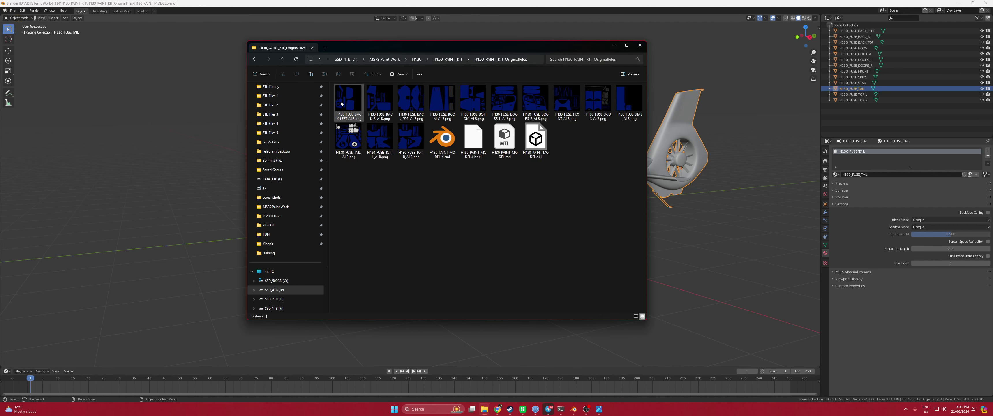
Look over H130_FUSE_BACK_LEFT_ALB.png and H130_PAINT_MODEL.blend, then show Blender's UV Editing workspace
left_click_drag(387, 44, 671, 47)
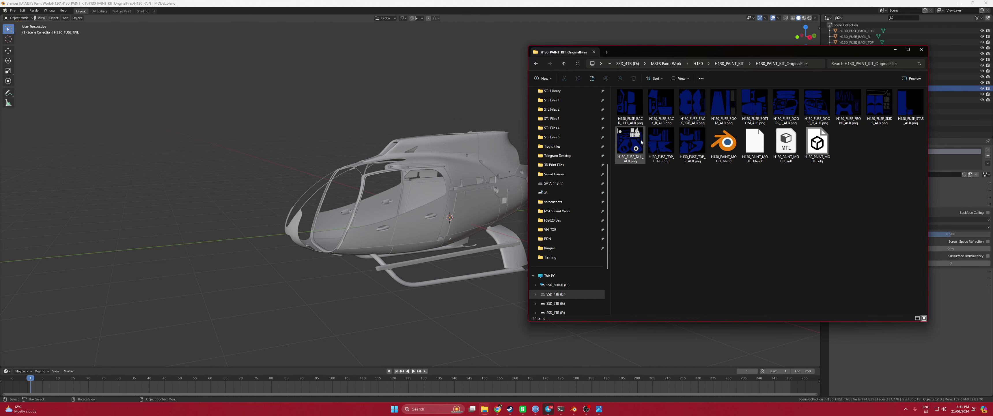
left_click(630, 104)
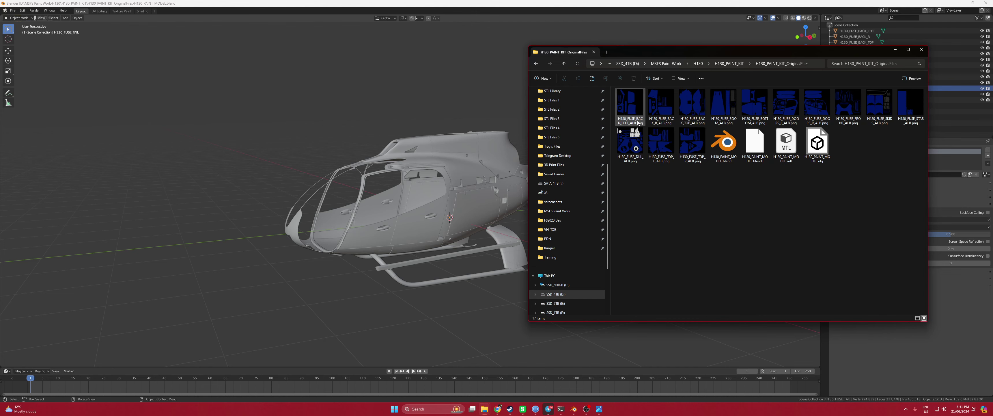
left_click(723, 144)
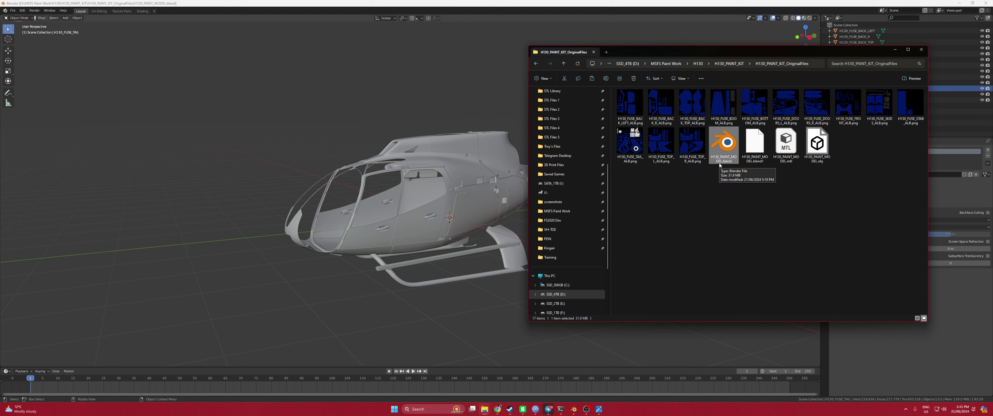
left_click(629, 106)
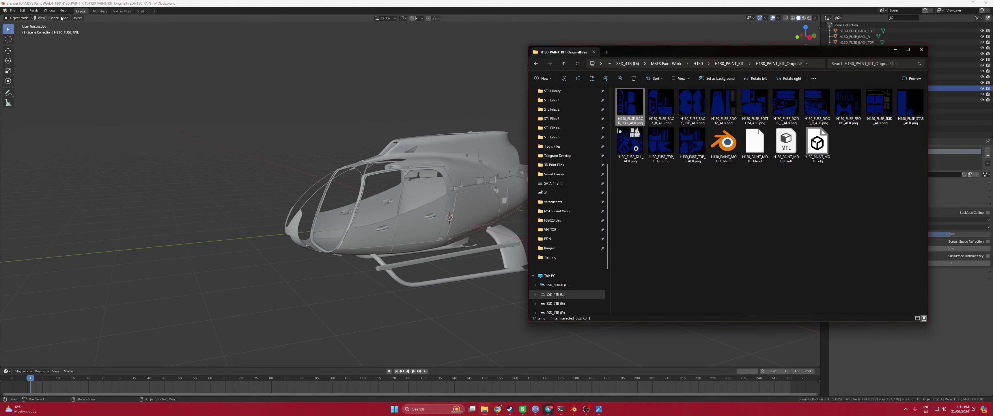
left_click(99, 11)
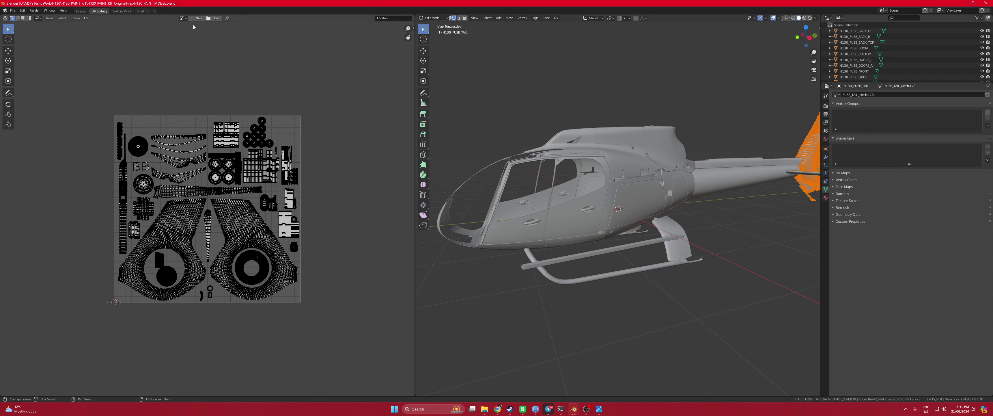
Open the New Image dialog for an untitled 1024 × 1024 px image
left_click(197, 19)
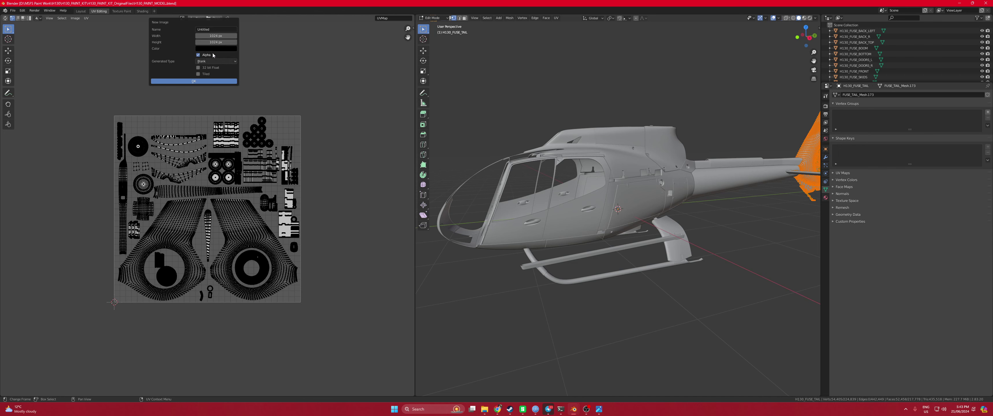
Make the new image's fill colour white, then move to the Shading workspace
left_click(214, 50)
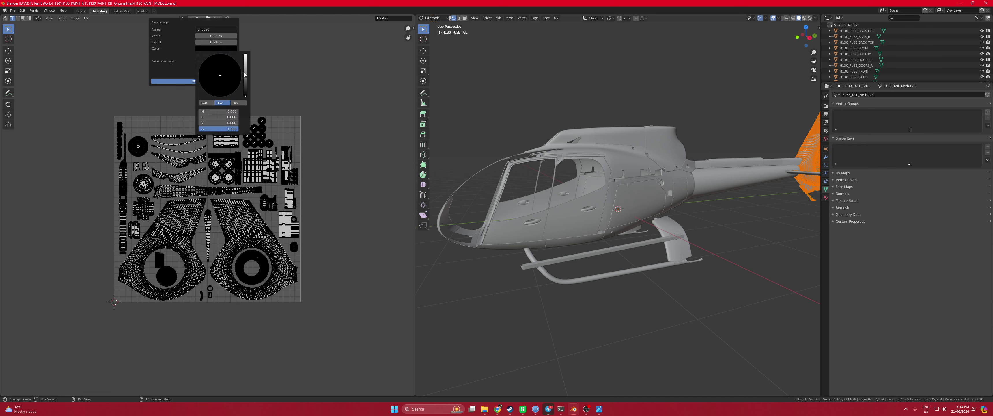
left_click_drag(244, 74, 245, 55)
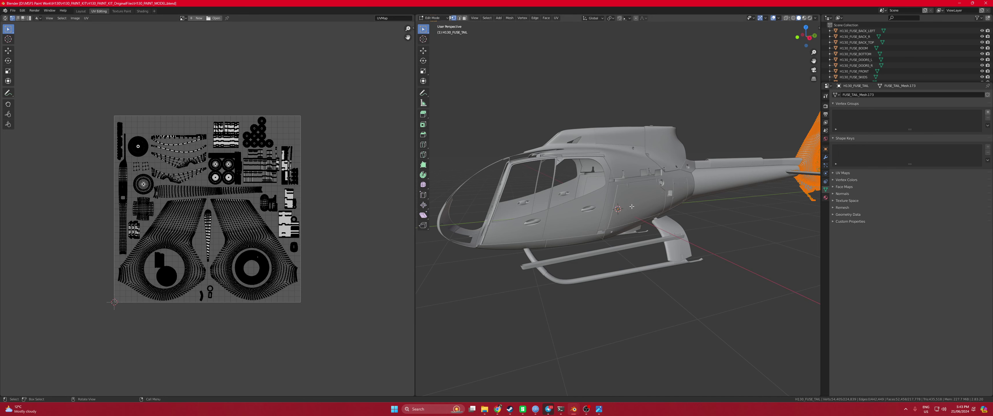
left_click(80, 10)
left_click(142, 11)
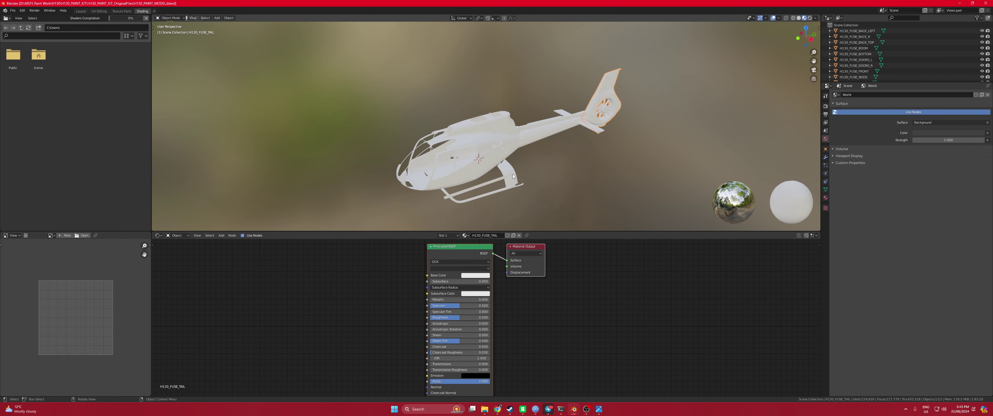
Select the H130_FUSE_BACK_TOP cowling and orbit to a side-on view
left_click(503, 150)
left_click(488, 133)
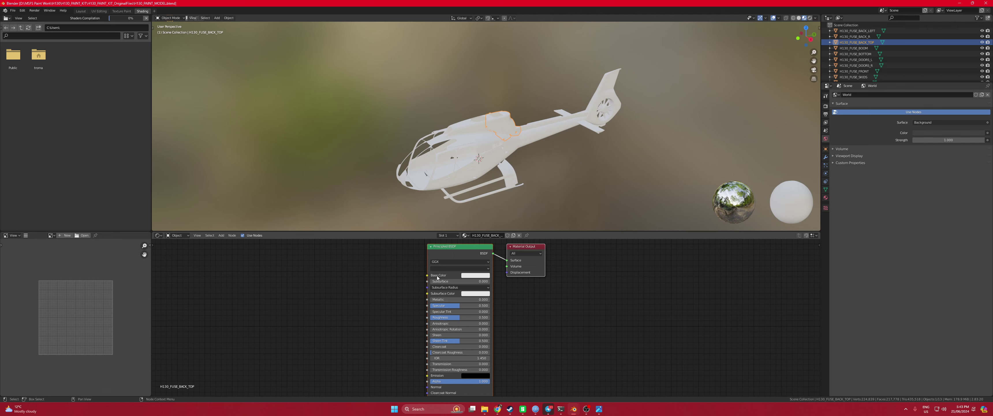
middle_click_drag(571, 171, 559, 165)
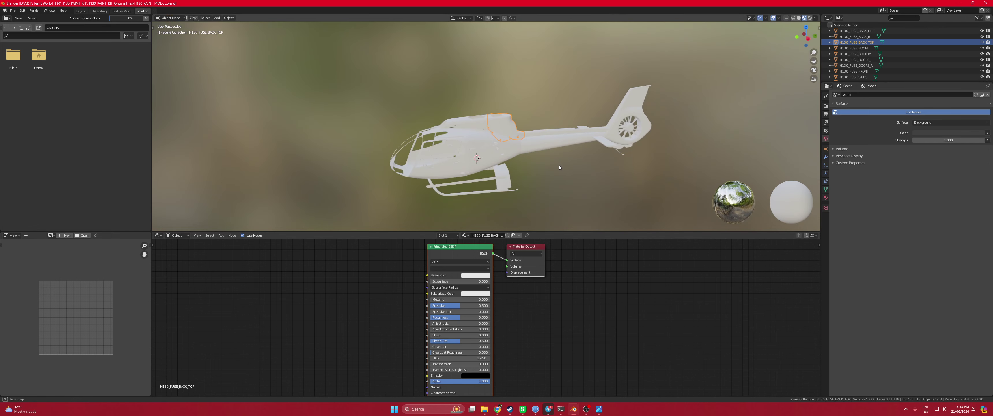
left_click(362, 142)
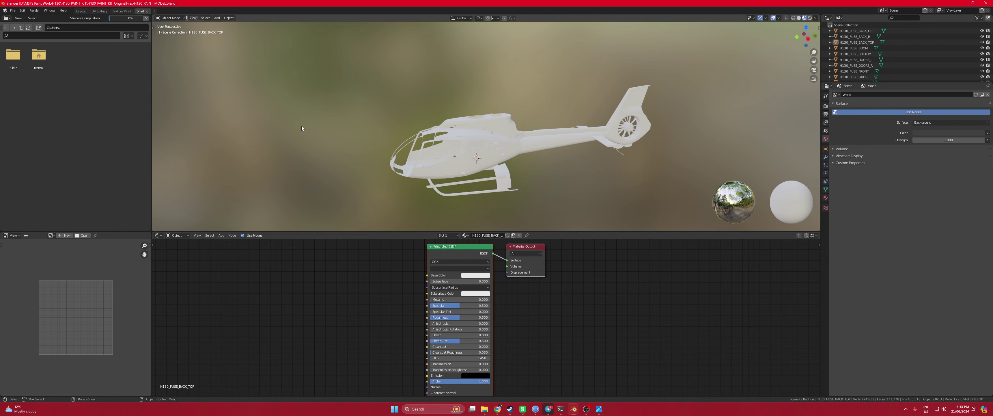
Add an Image Texture node beside the Principled BSDF and browse for its image
left_click(225, 236)
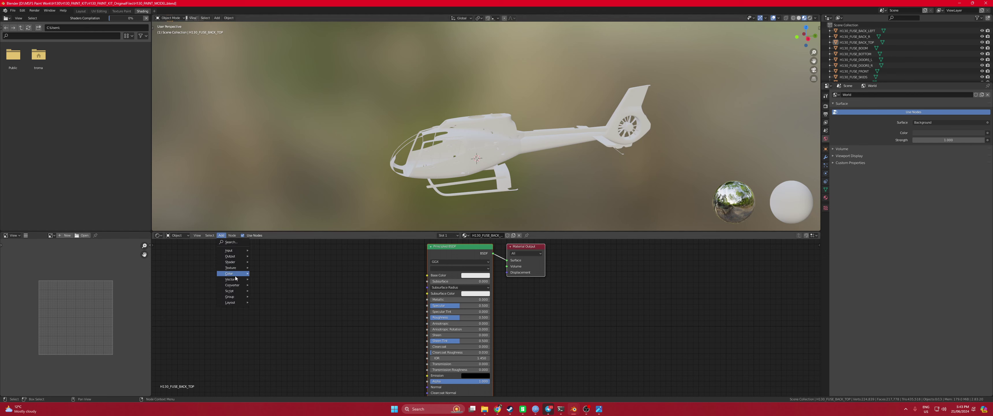
mouse_move(236, 269)
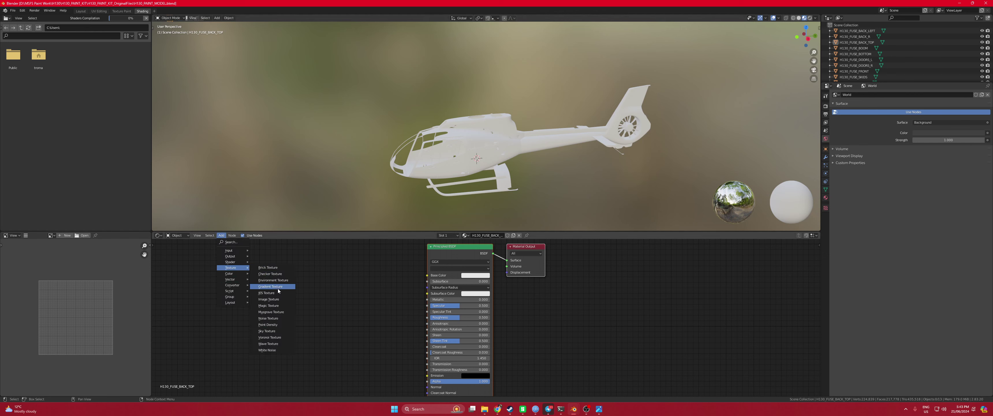
left_click(268, 299)
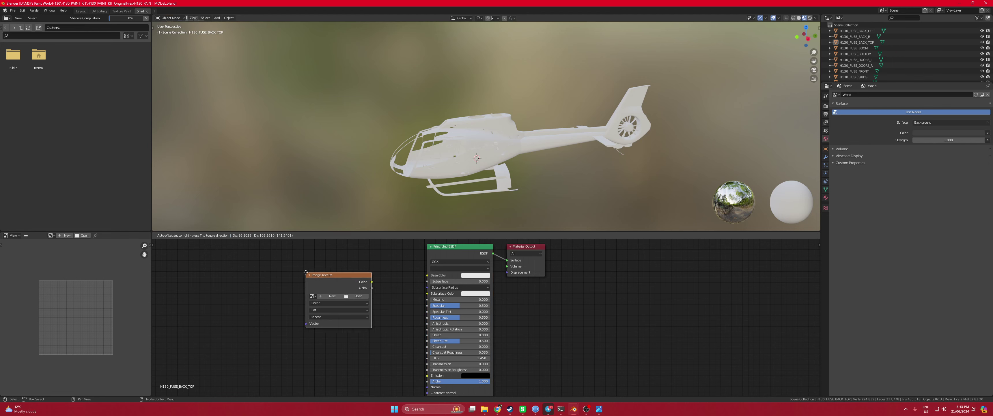
left_click(306, 272)
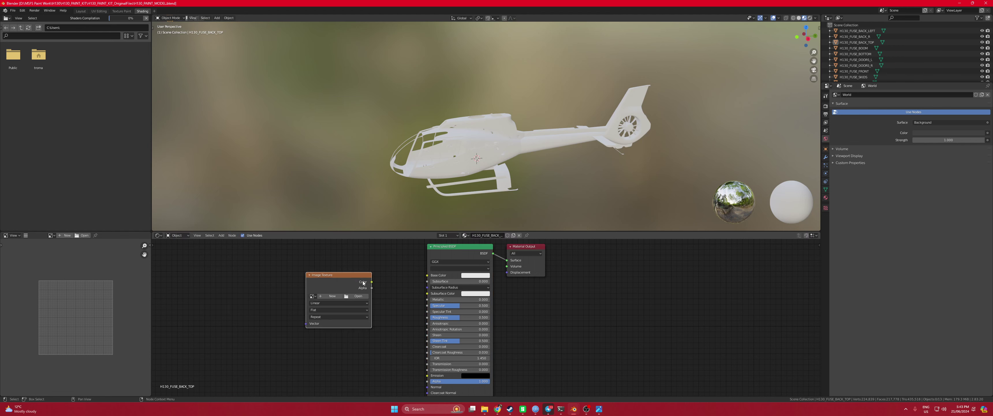
left_click_drag(363, 283, 427, 275)
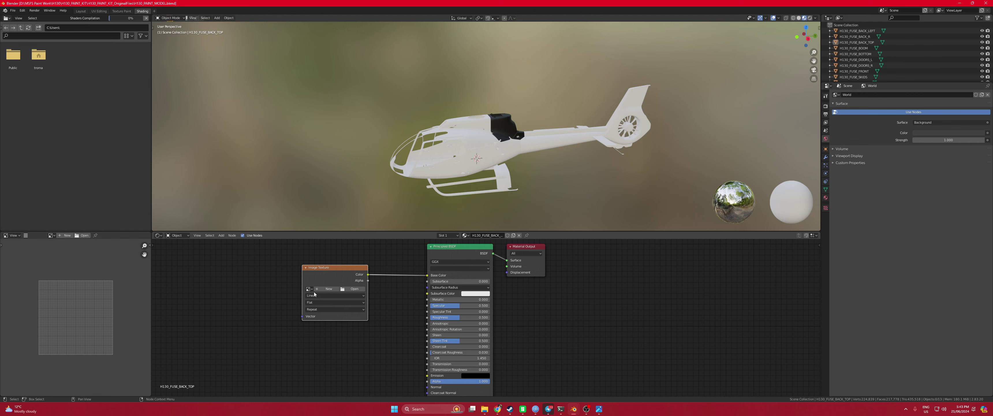
left_click(354, 289)
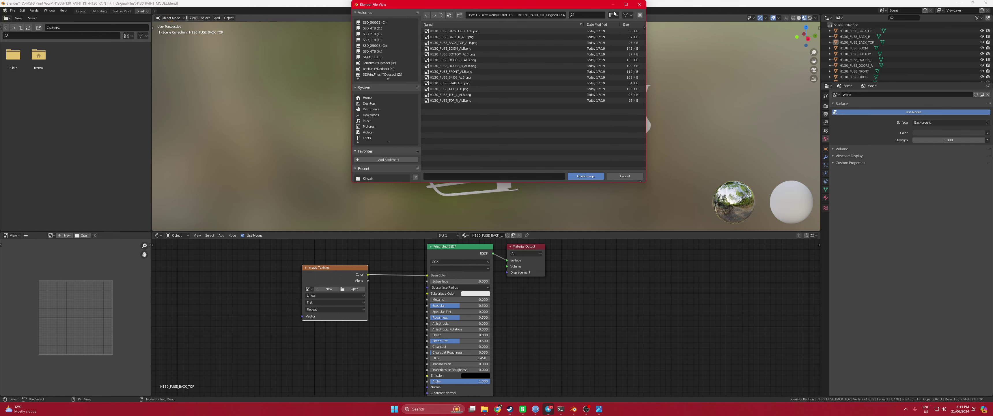
Load H130_FUSE_BACK_TOP_ALB.png so the rear cabin top turns blue, then select the left rear panel
left_click_drag(600, 9, 811, 42)
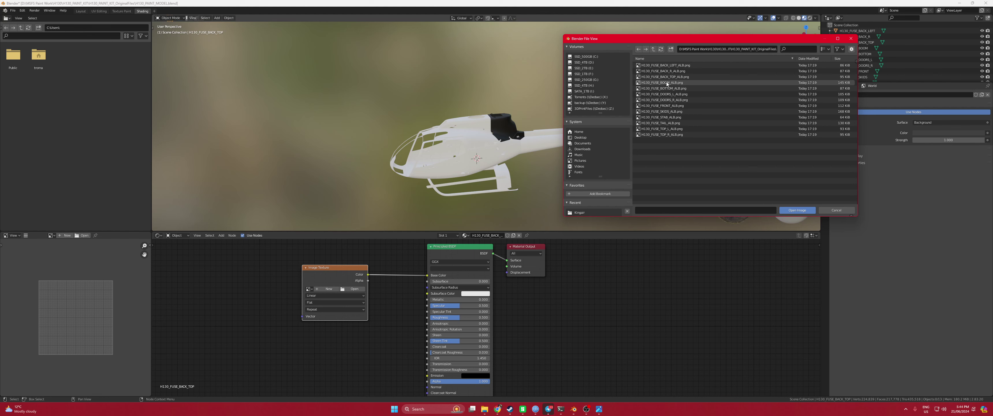
double_click(662, 76)
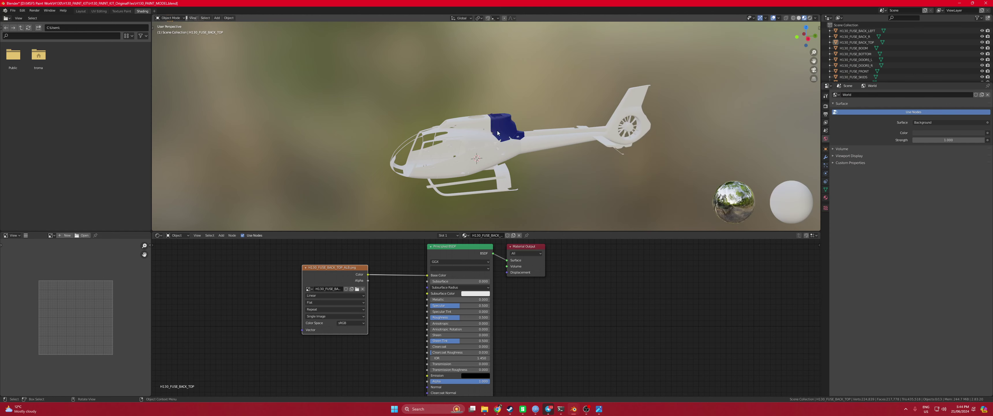
scroll(498, 133, "up", 4)
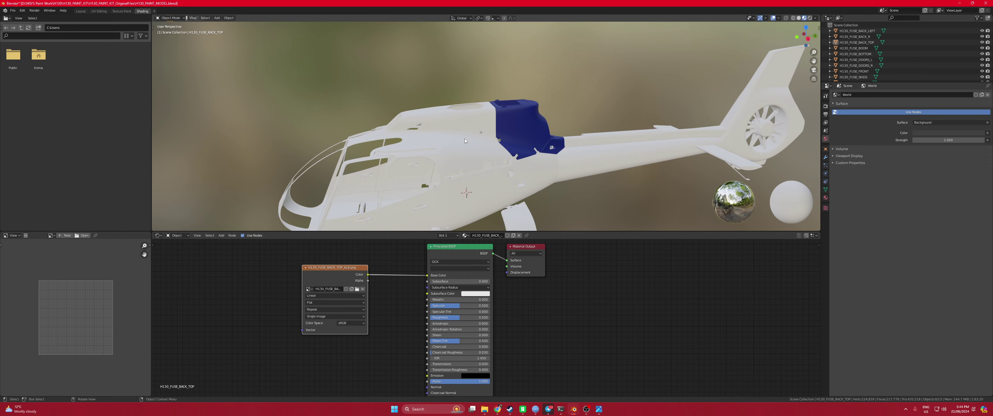
middle_click_drag(464, 138, 444, 127)
scroll(439, 104, "up", 2)
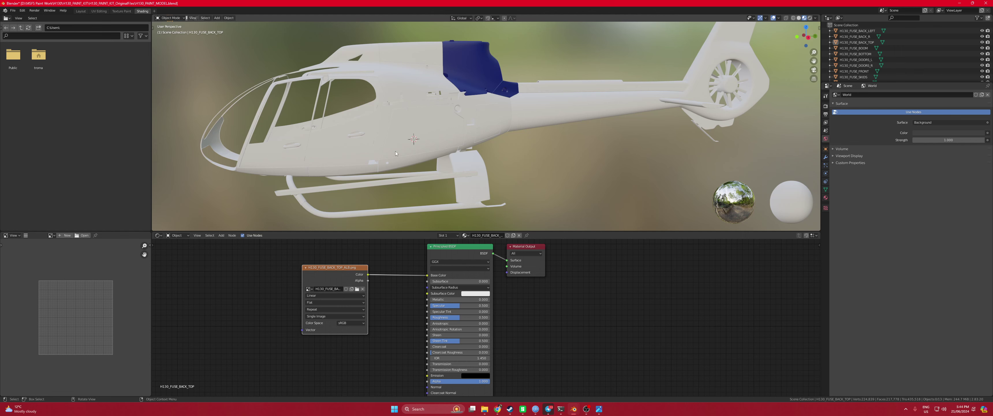
left_click(388, 138)
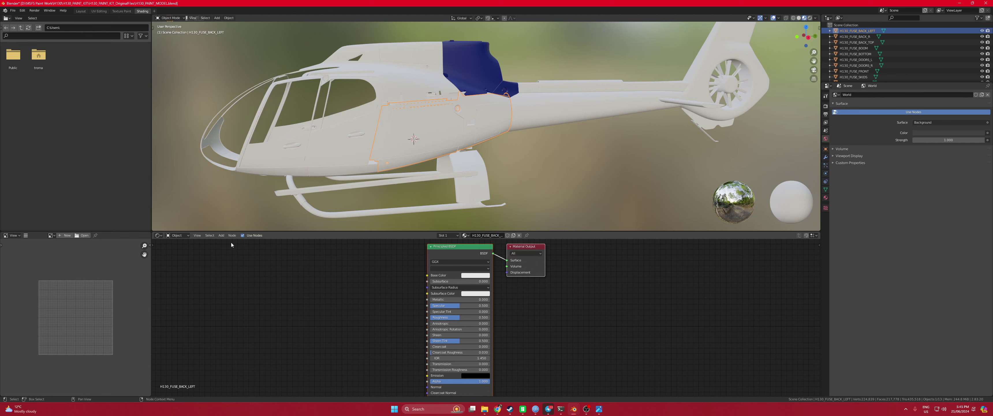
Add an Image Texture node to the left rear panel's material and load H130_FUSE_BACK_LEFT_ALB.png
left_click(224, 237)
mouse_move(236, 274)
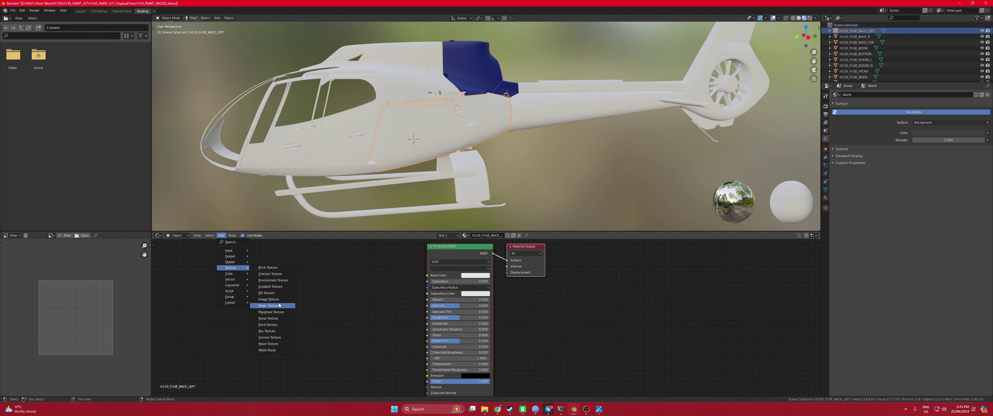
left_click(268, 299)
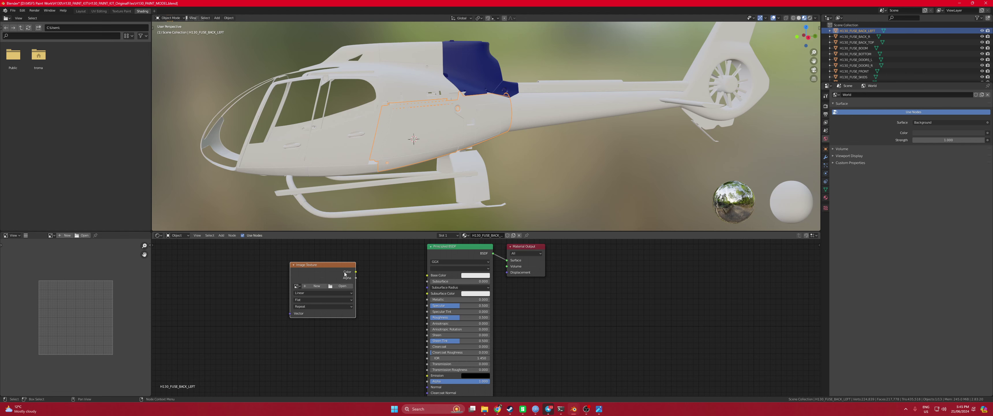
left_click_drag(346, 274, 428, 276)
left_click(358, 274)
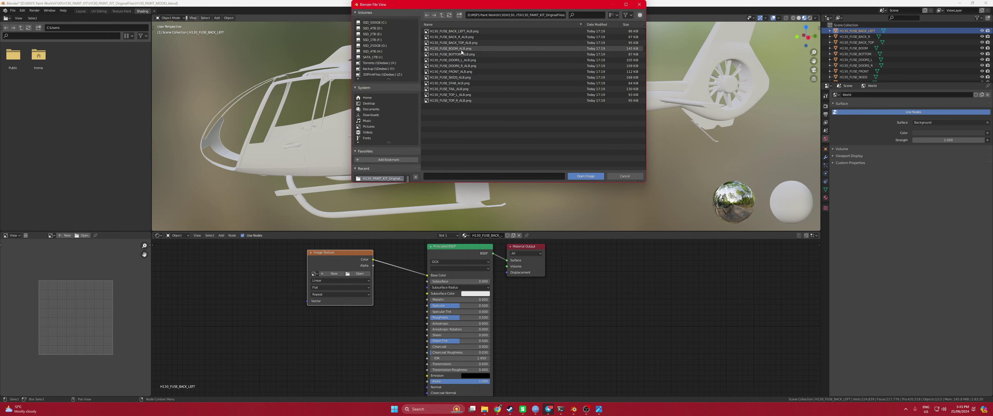
double_click(468, 32)
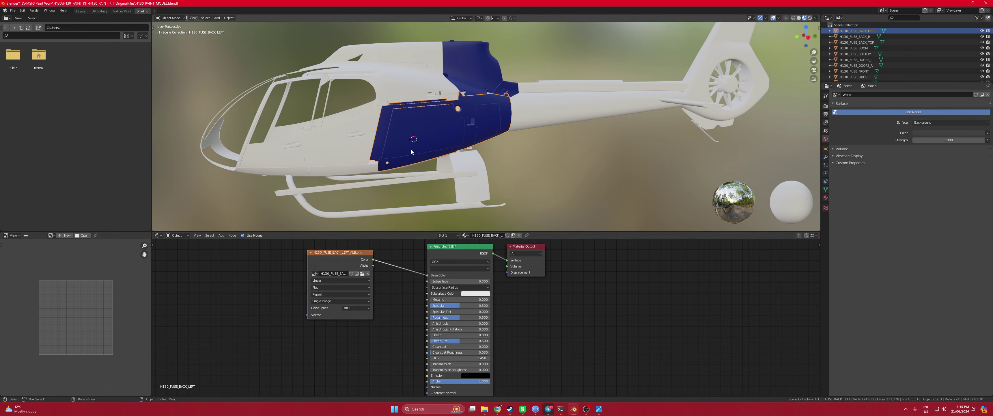
Orbit to a side view of the tail and make the tail boom the active object
middle_click_drag(357, 121, 517, 147)
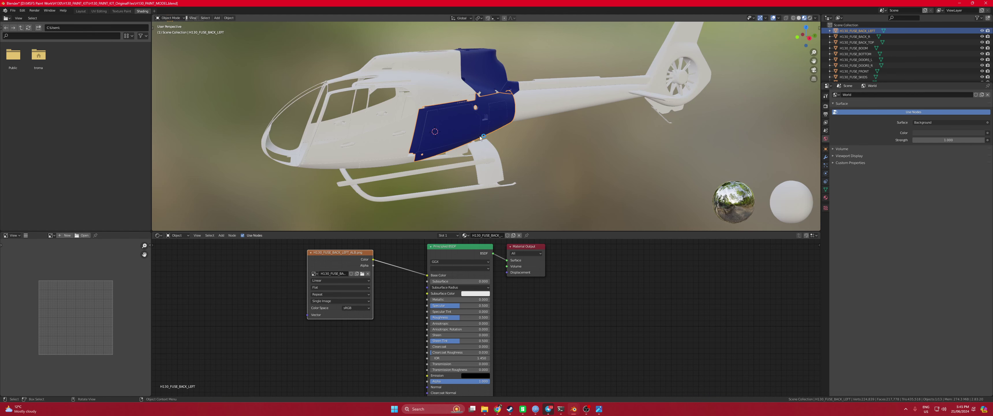
left_click(528, 110)
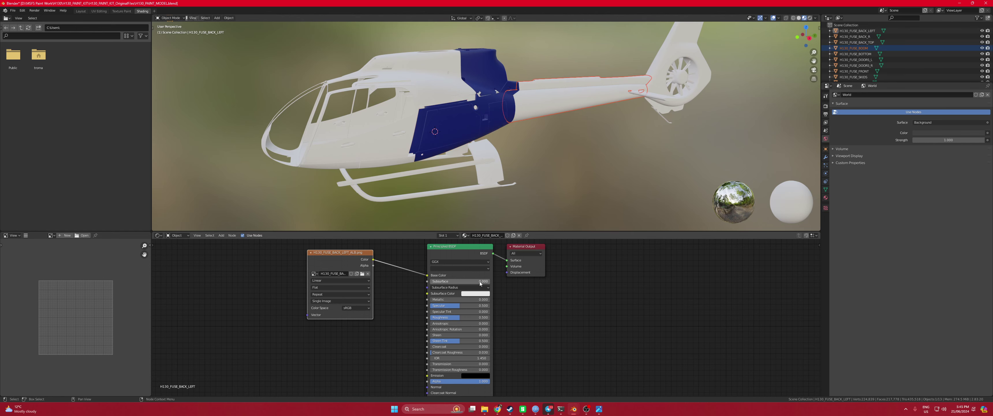
middle_click_drag(607, 181, 582, 173)
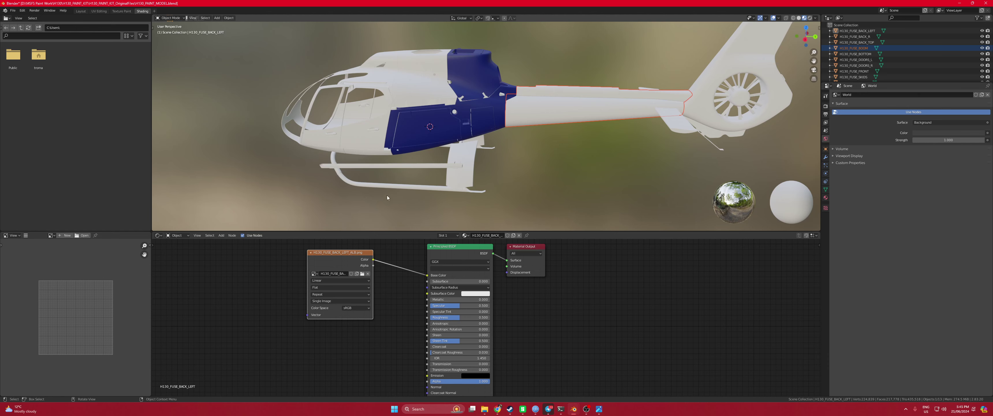
middle_click_drag(494, 141, 469, 158)
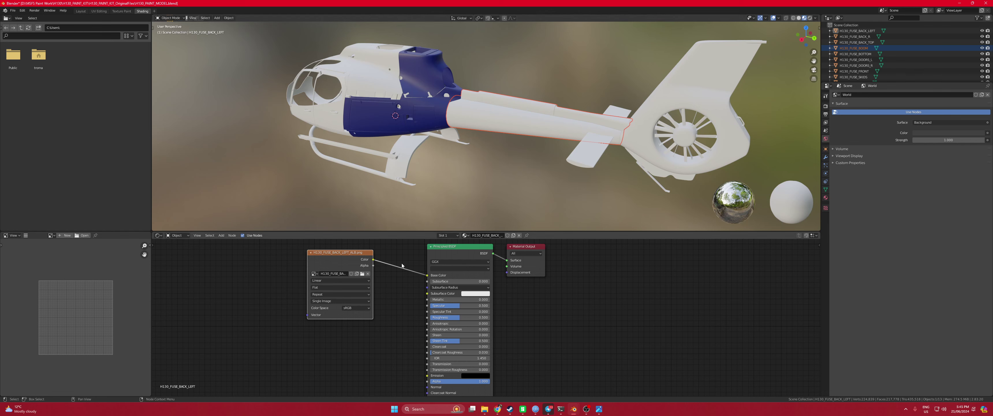
left_click(525, 119)
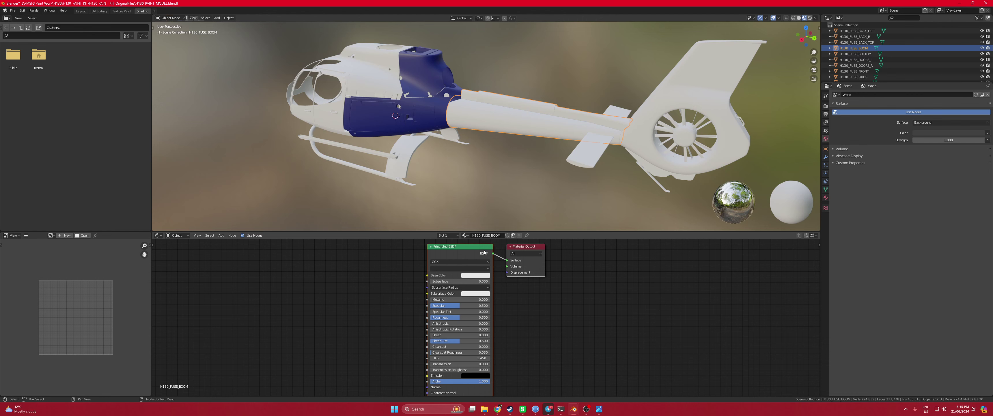
Add an Image Texture feeding Base Color and load H130_FUSE_BOOM_ALB.png, replacing the wrong image
left_click(220, 235)
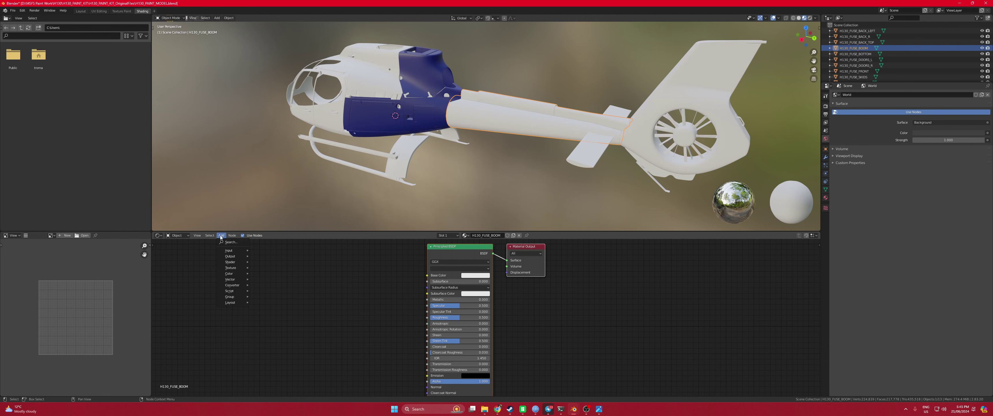
mouse_move(238, 272)
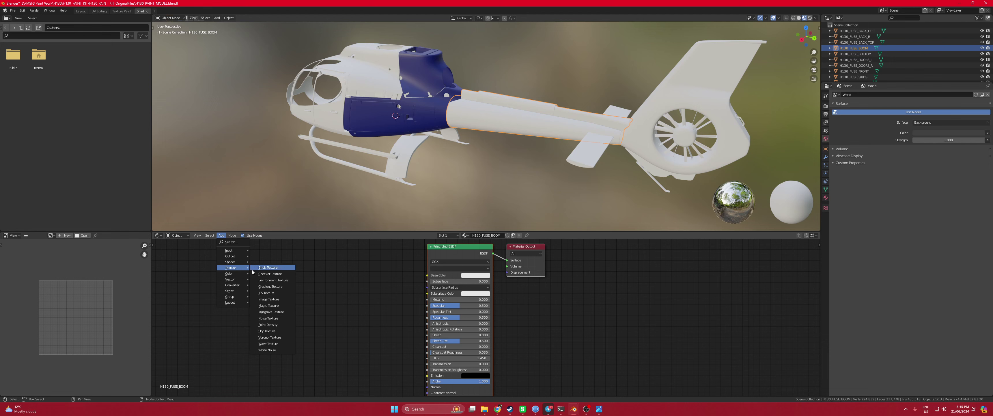
left_click(270, 299)
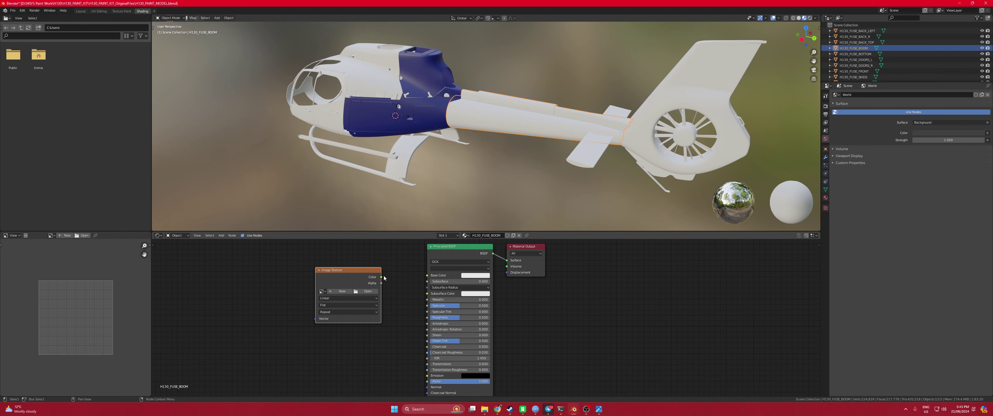
left_click_drag(381, 276, 427, 274)
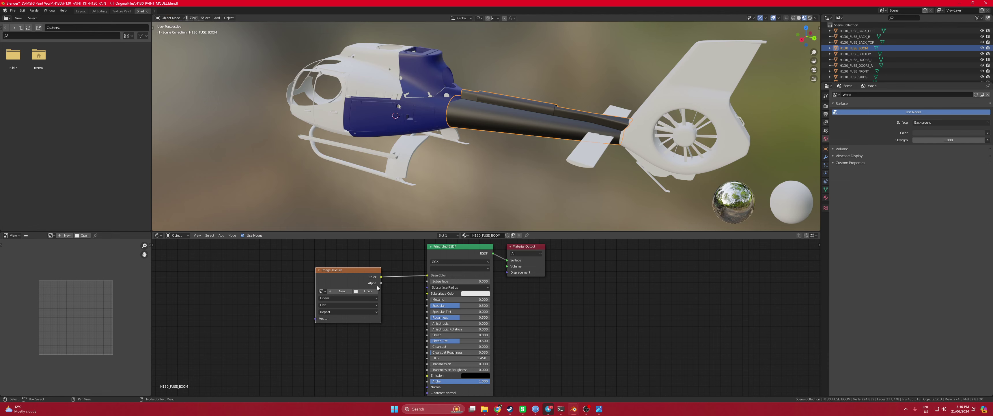
left_click(357, 292)
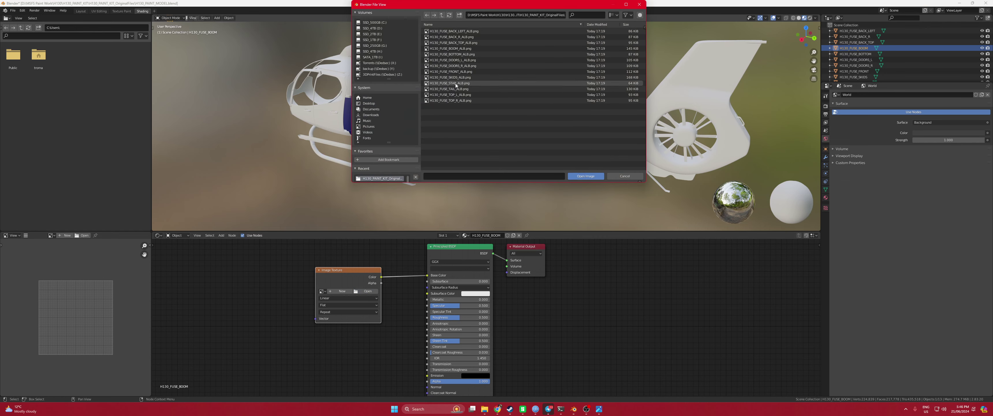
double_click(460, 89)
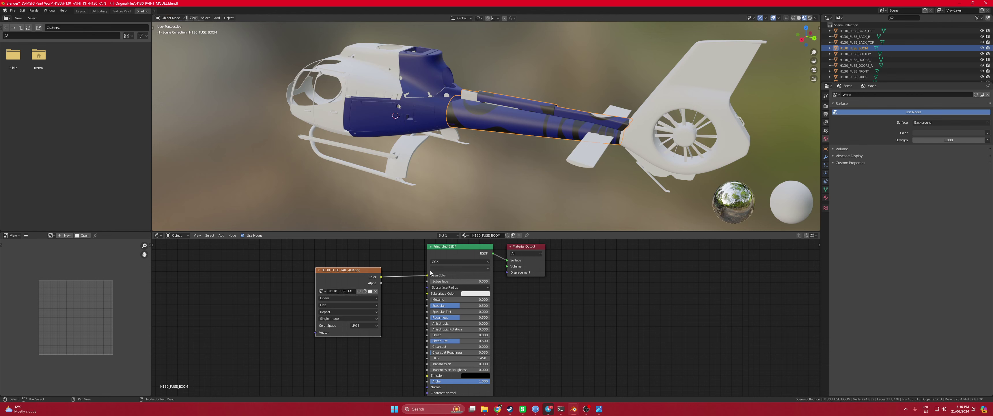
left_click(370, 291)
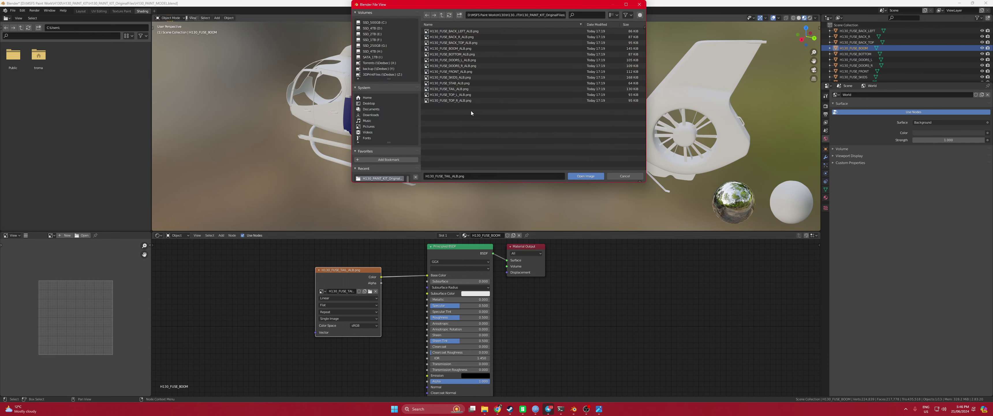
double_click(457, 49)
Orbit to a level side view and select the tail fin and fenestron piece
middle_click_drag(504, 140, 535, 137)
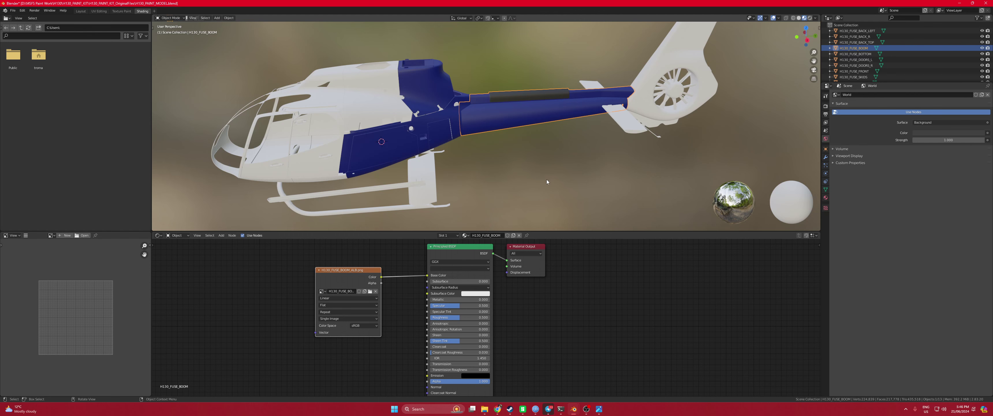
middle_click_drag(536, 169, 594, 120)
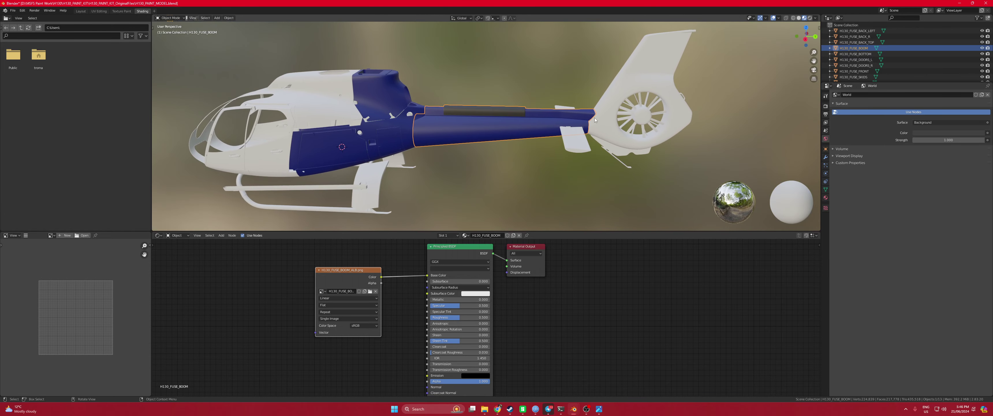
left_click(608, 112)
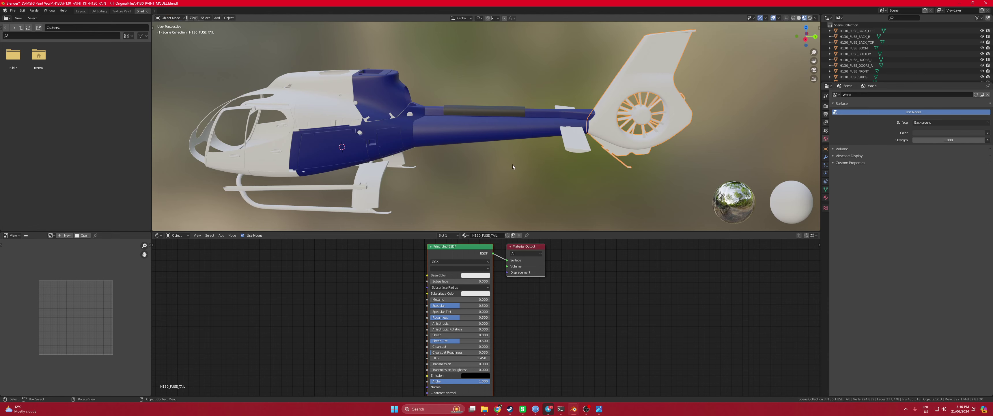
Add an Image Texture linked to Base Color using the already-loaded H130_FUSE_TAIL_ALB.png
middle_click_drag(513, 165, 501, 175)
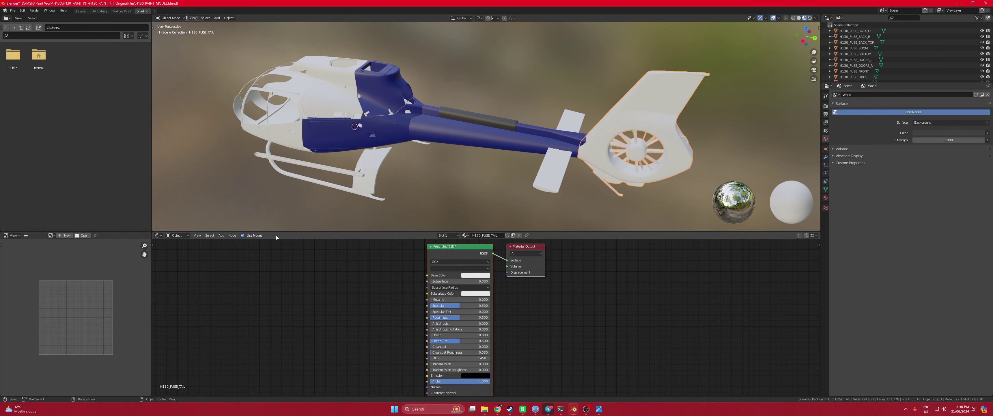
left_click(222, 235)
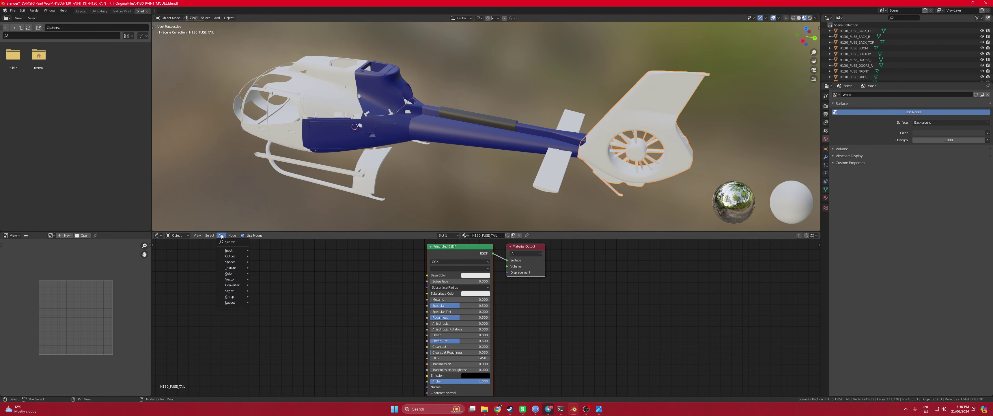
mouse_move(226, 269)
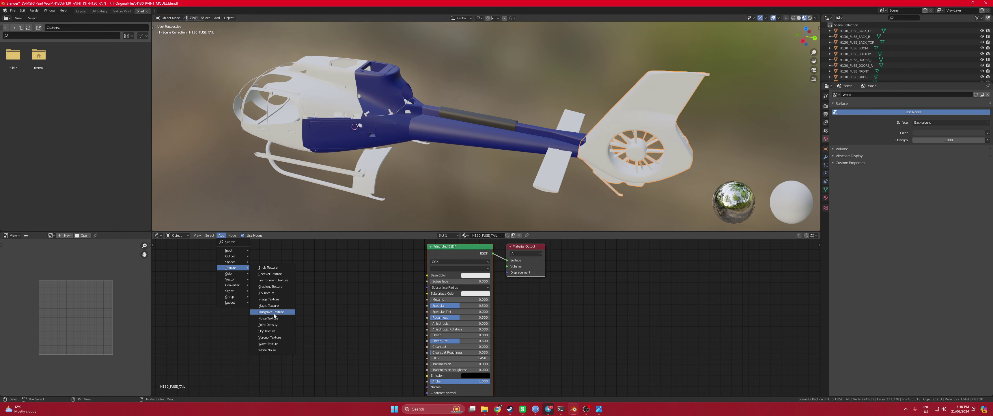
left_click(274, 302)
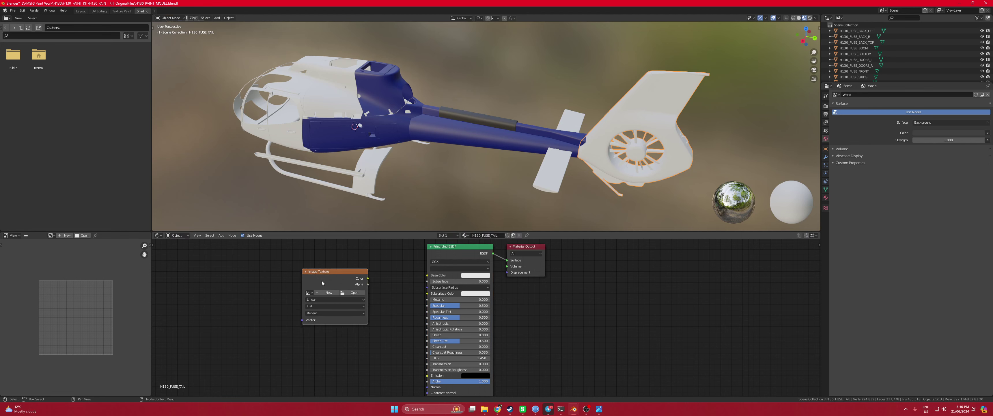
left_click_drag(363, 278, 427, 274)
left_click(311, 294)
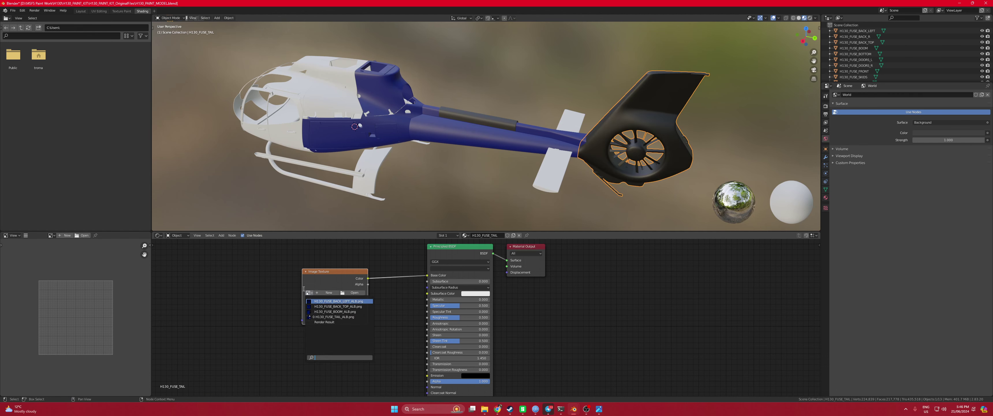
left_click(342, 317)
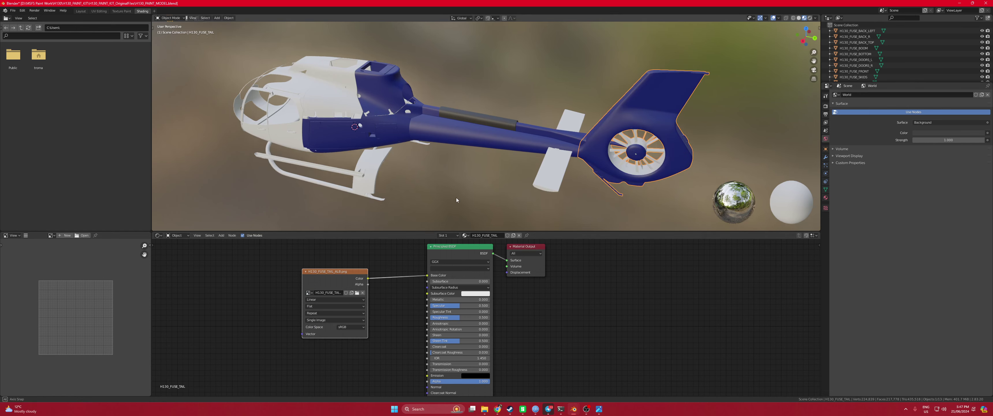
Orbit to a closer side-on view, glance at the paint-kit folder, and clear the selection
middle_click_drag(456, 198, 513, 182)
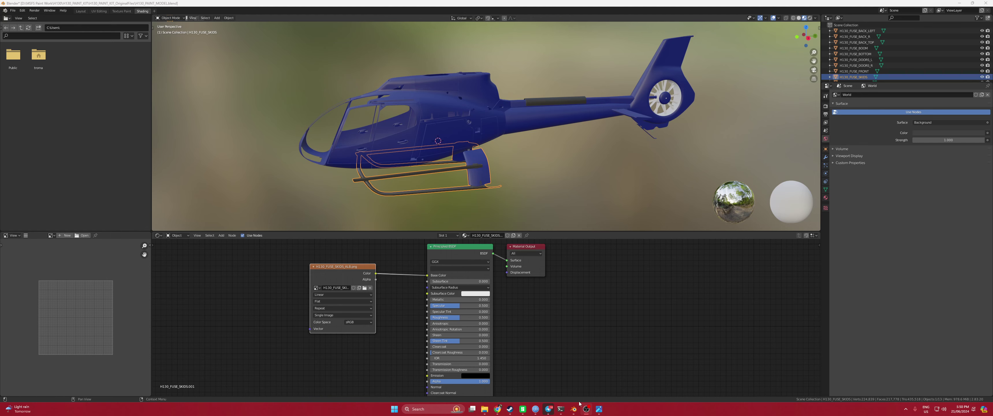
middle_click_drag(559, 183, 519, 180)
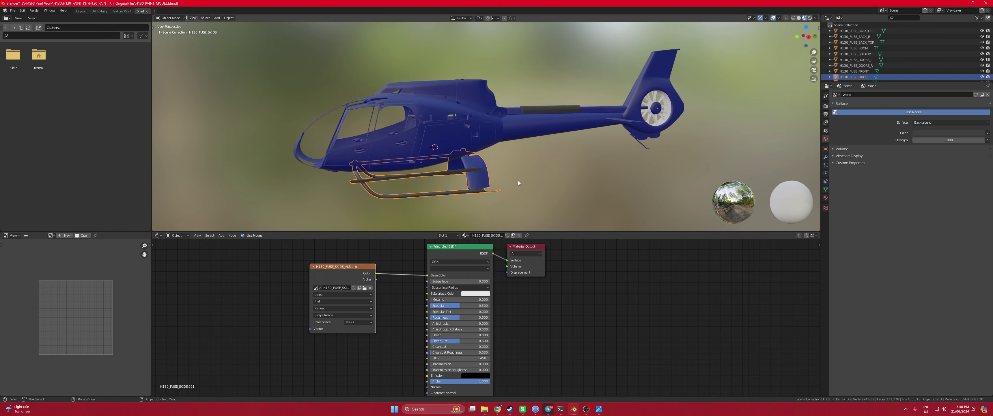
middle_click_drag(463, 126, 521, 271)
mouse_move(485, 408)
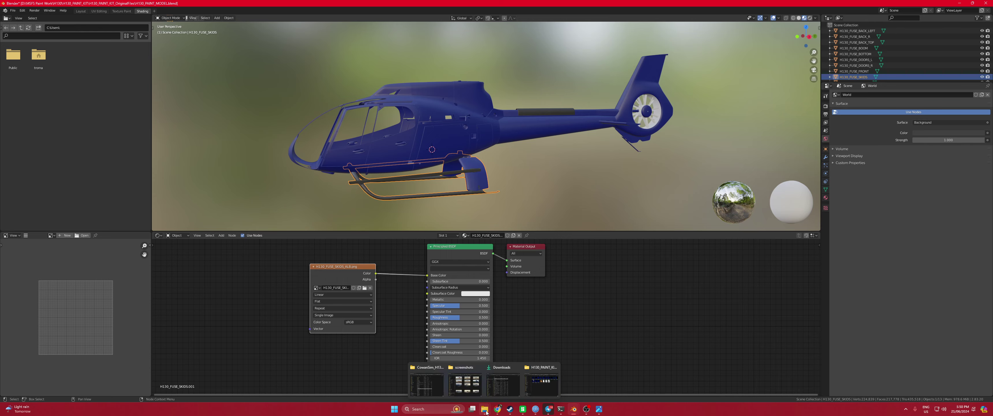
left_click(544, 385)
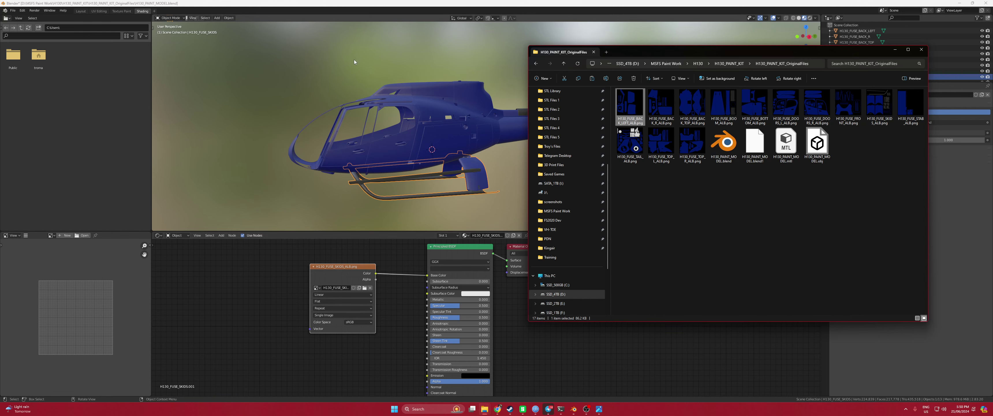
left_click(422, 61)
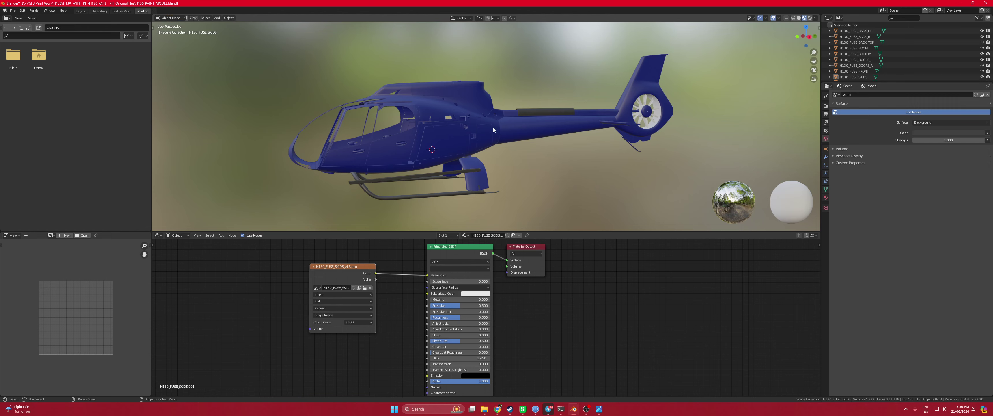
Orbit to a side-on view and bring up the red H130 reference photo 7g4htvh.jpg
middle_click_drag(566, 145, 493, 158)
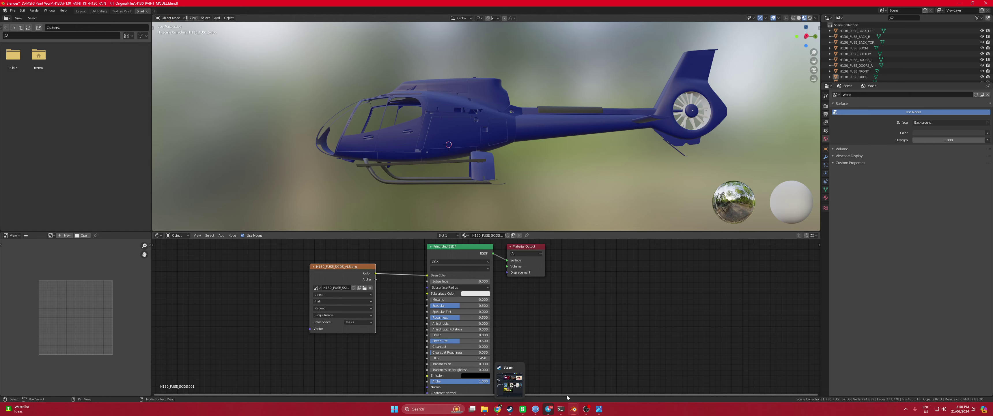
left_click(599, 409)
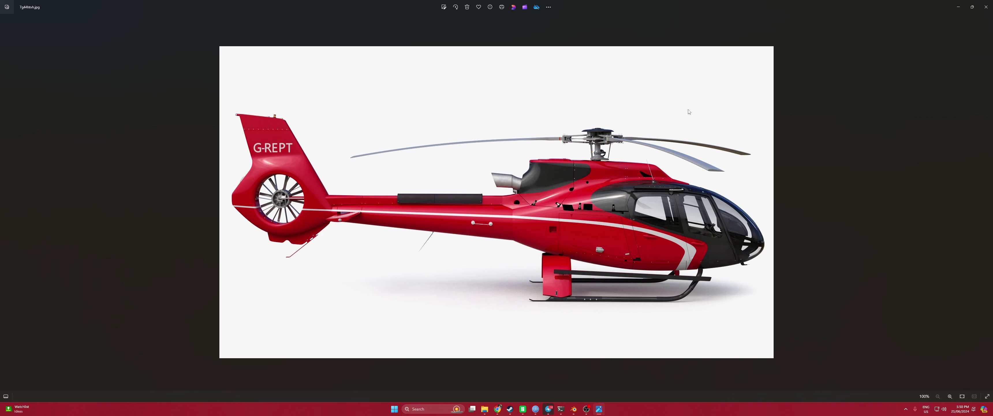
Open 7g4htvh.jpg in Photoshop just once and minimize the Photos viewer
right_click(501, 106)
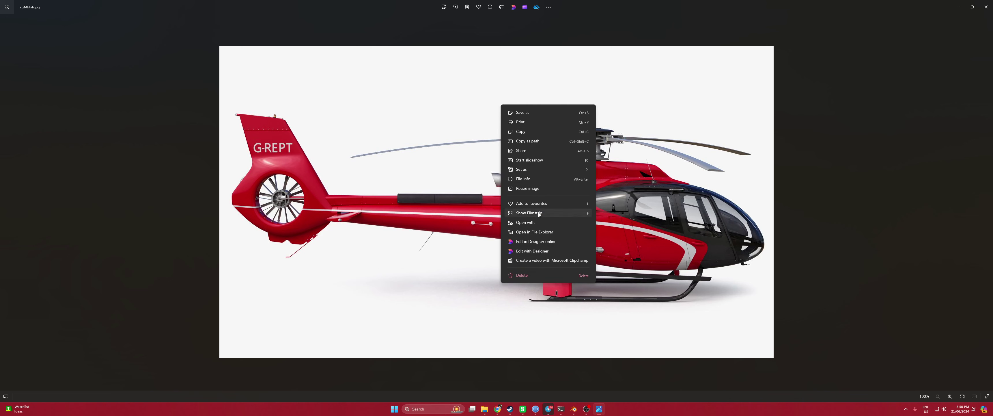
left_click(540, 223)
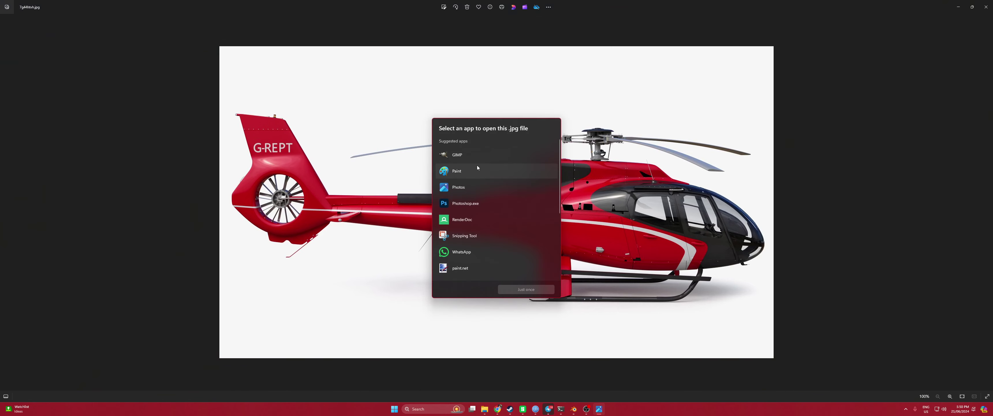
left_click(474, 203)
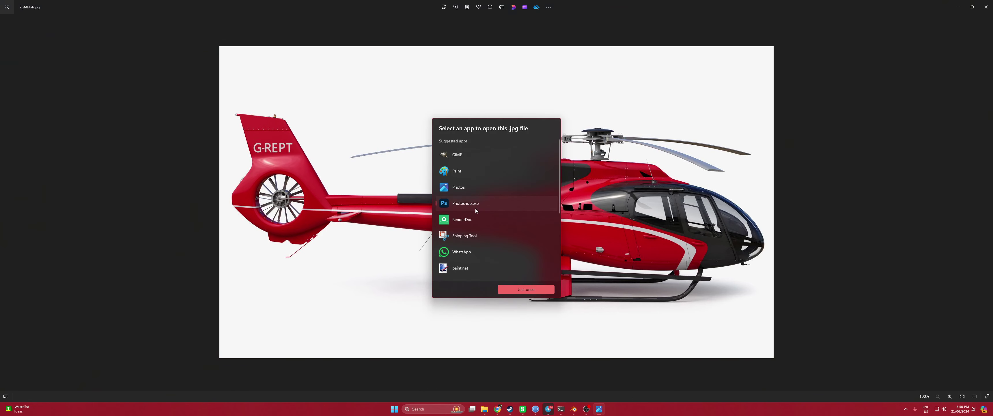
left_click(534, 290)
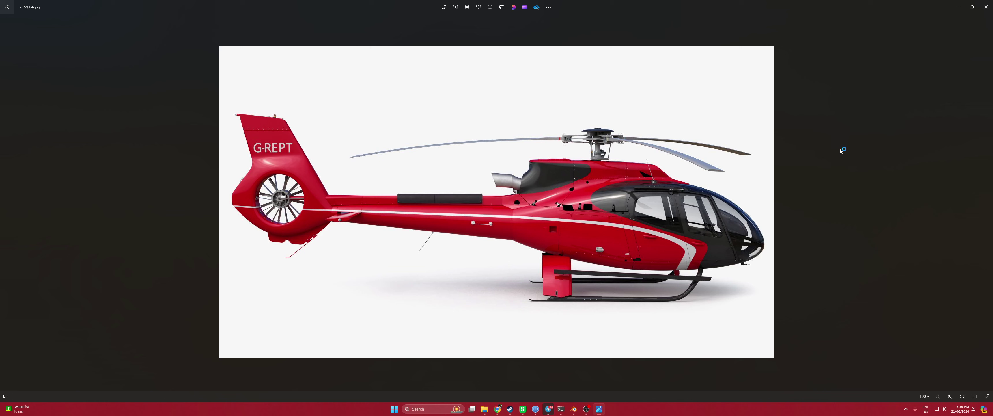
left_click(960, 7)
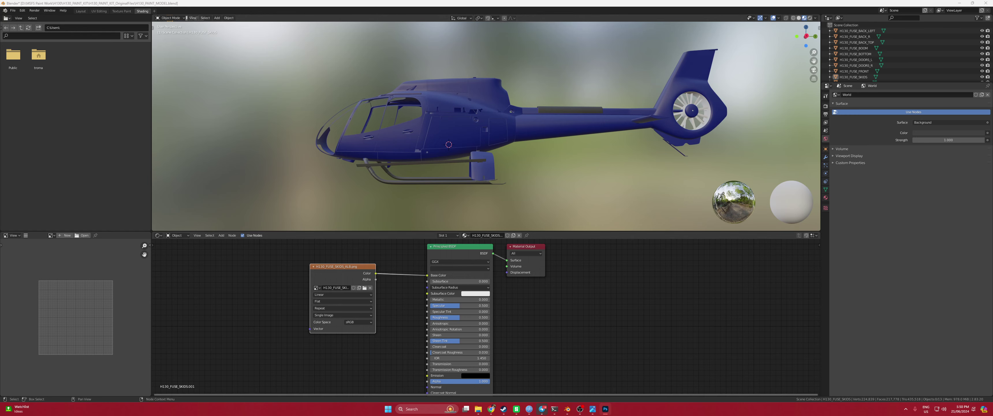
Maximize the Photoshop window showing the 7g4htvh.jpg reference photo
mouse_move(541, 409)
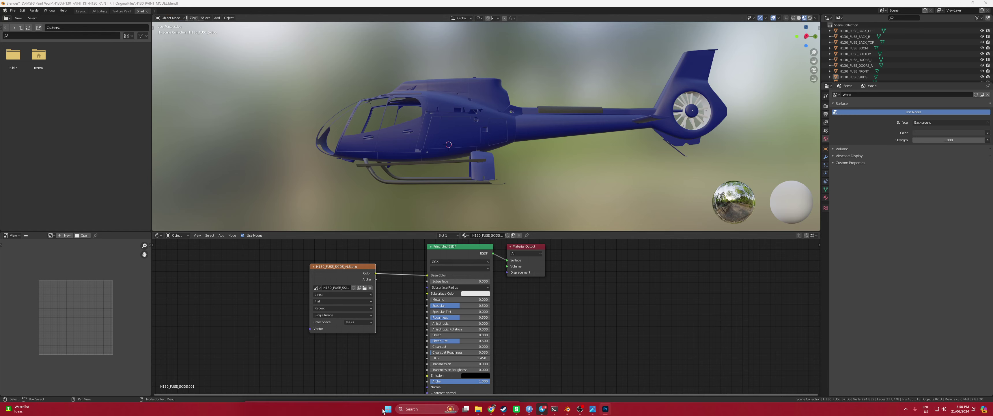
left_click_drag(392, 106, 489, 1)
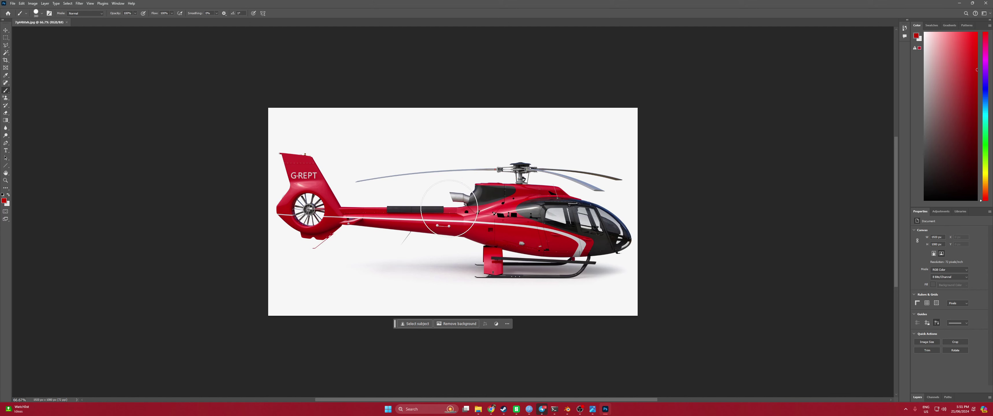
Shrink the brush to 80 and sample the helicopter's red paint as the foreground colour
key("bracketleft")
key("bracketleft")
key("bracketleft")
key("bracketleft")
key("bracketleft")
key("bracketleft")
key("bracketleft")
key("bracketleft")
left_click(482, 227, "alt")
left_click(480, 227, "alt")
key("i")
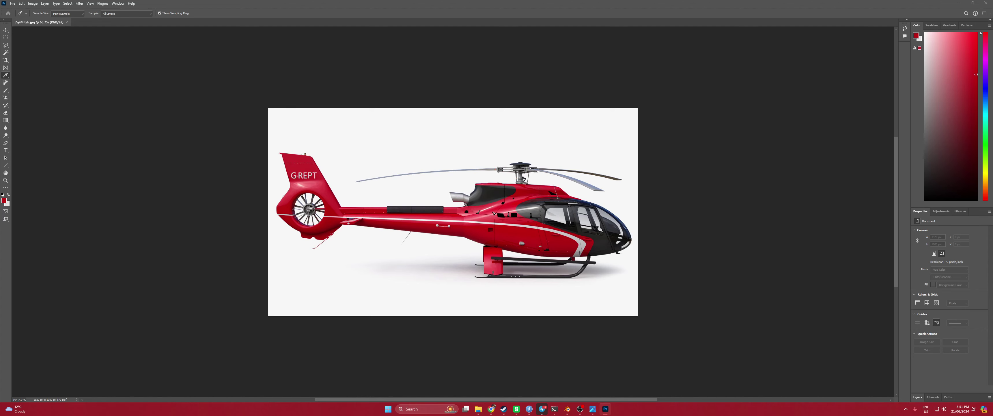
Copy the foreground colour's hex value bf0510 from the Color Picker, then minimize Photoshop
left_click(4, 200)
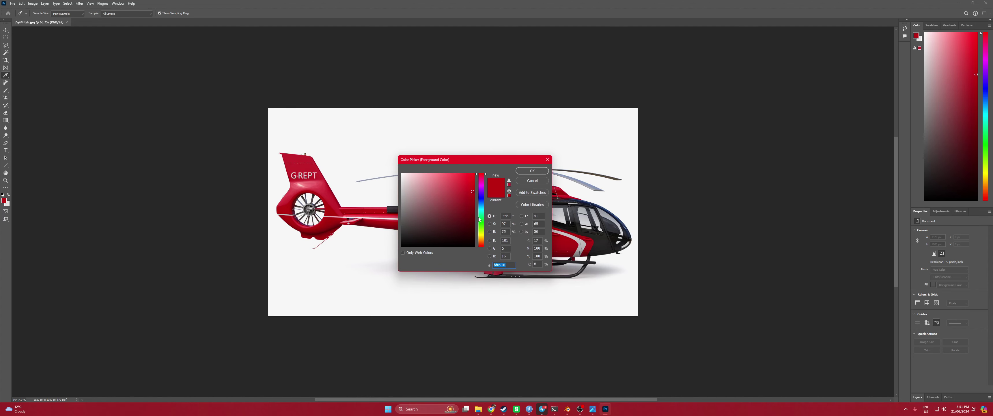
right_click(498, 265)
left_click(508, 285)
left_click(531, 180)
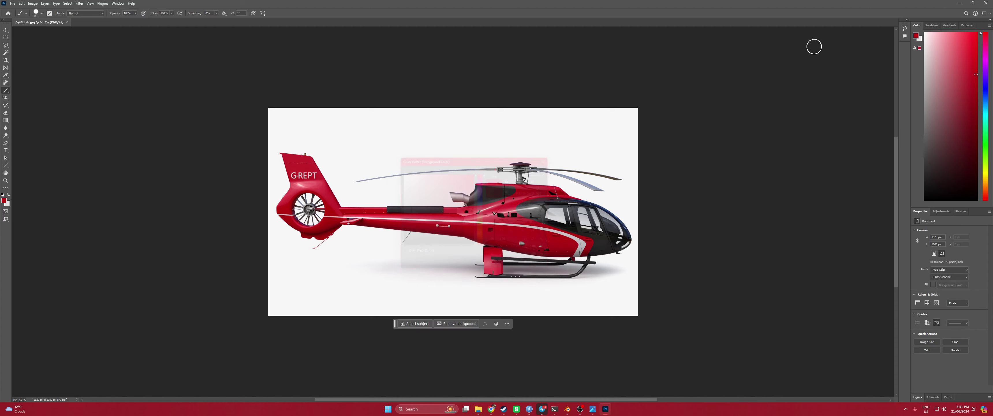
left_click(961, 3)
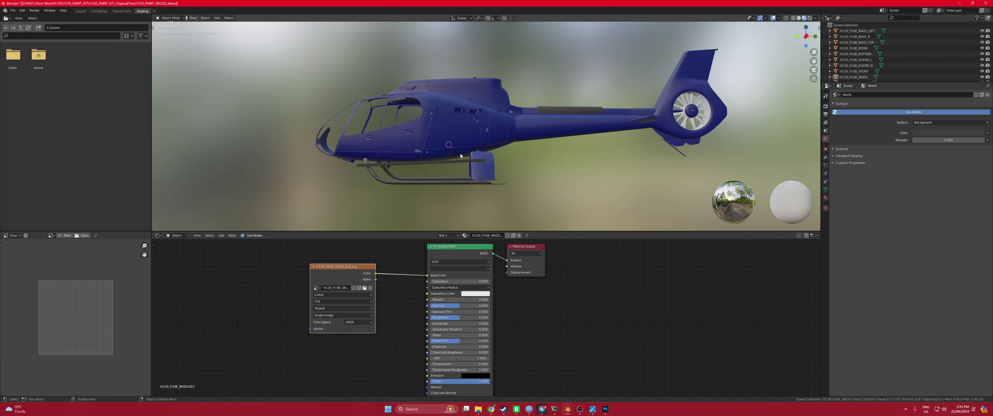
Preview the skids texture in Texture Paint with Material Preview, then return to Layout
left_click(121, 11)
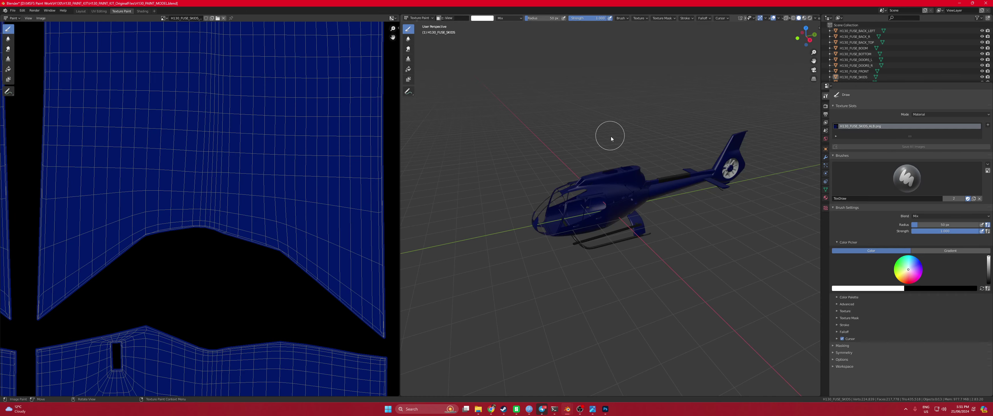
left_click(803, 18)
middle_click_drag(681, 228, 679, 176)
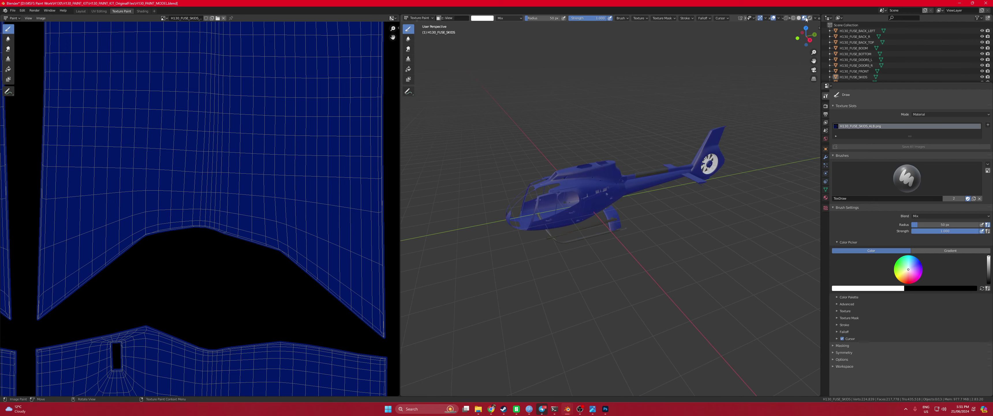
middle_click_drag(671, 228, 656, 202)
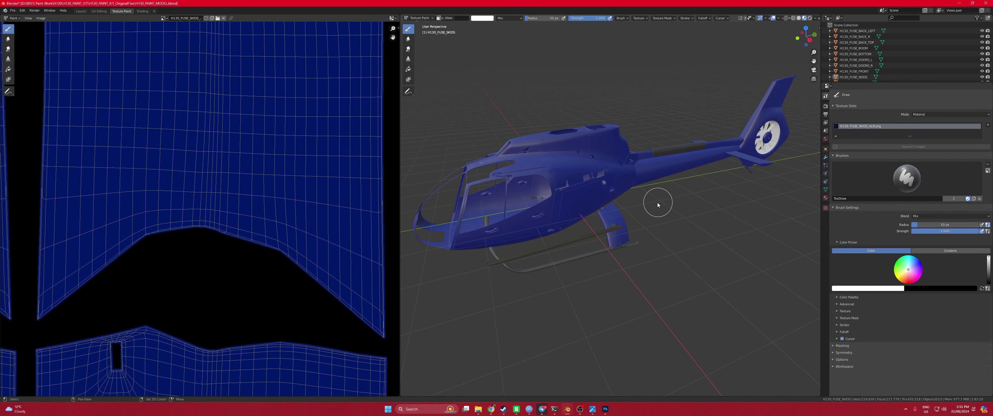
scroll(645, 201, "up", 4)
right_click(664, 230)
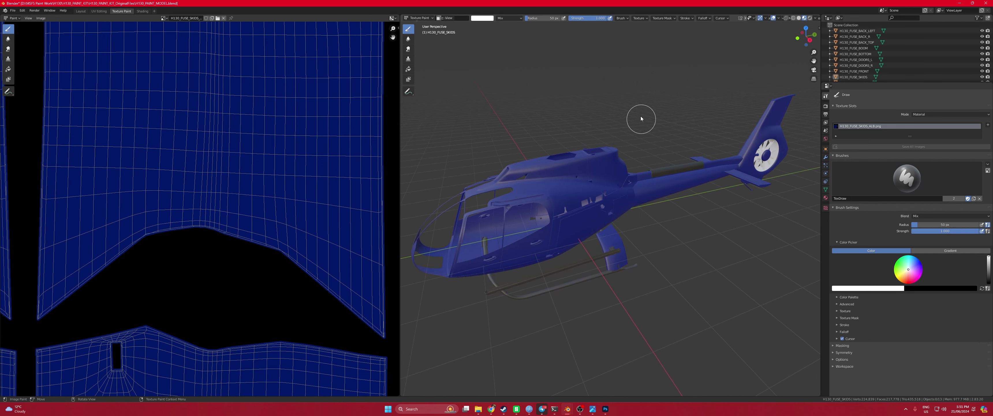
mouse_move(665, 199)
middle_mouse_down()
mouse_move(656, 195)
mouse_move(658, 210)
middle_mouse_up()
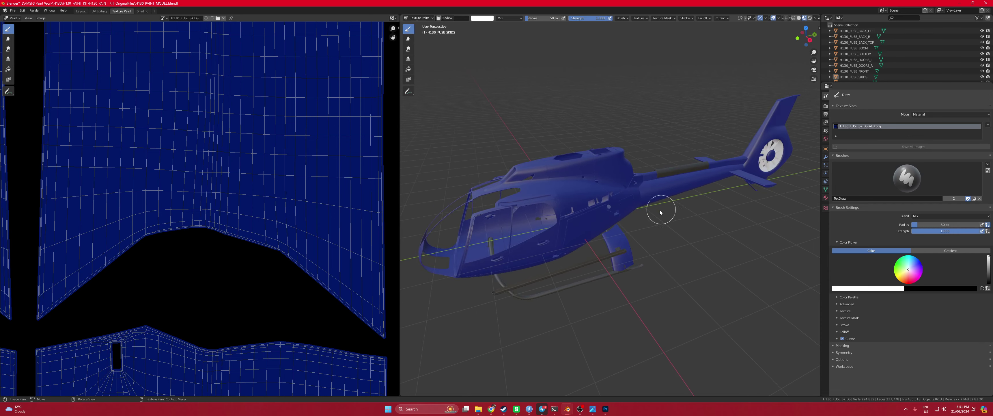
middle_click_drag(599, 224, 491, 198)
scroll(253, 187, "down", 5)
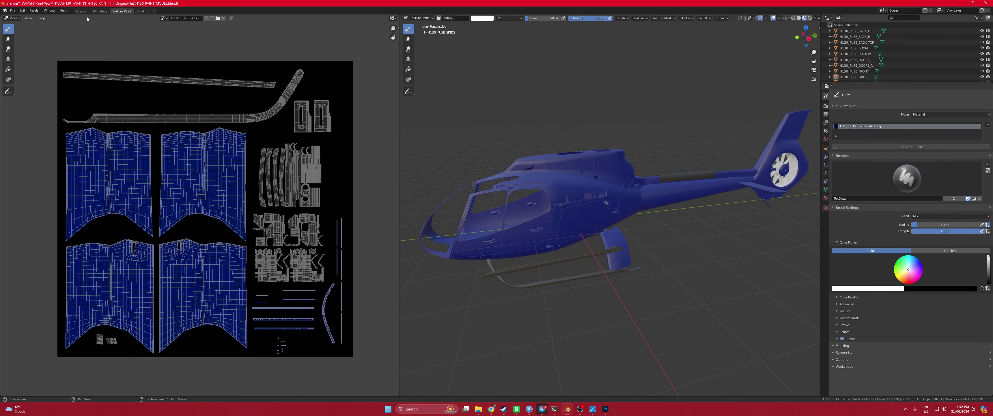
left_click(81, 10)
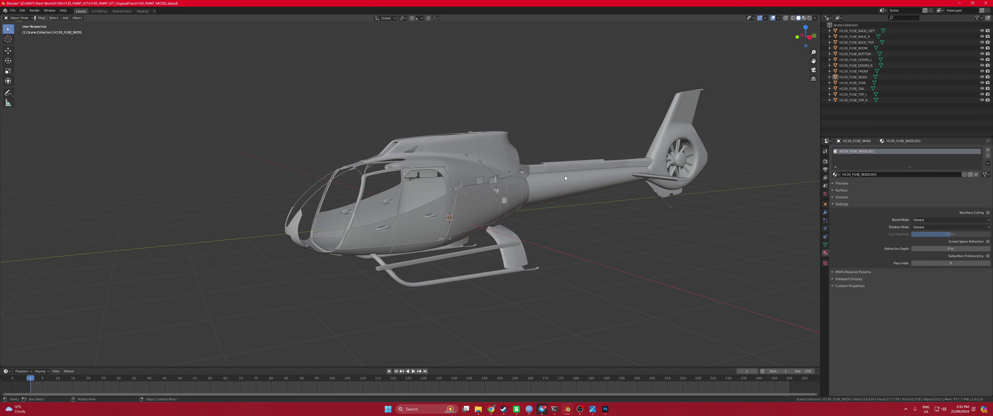
Select the tail boom, view it in Texture Paint beside the reference photo, then return to Layout
left_click(565, 177)
left_click(121, 10)
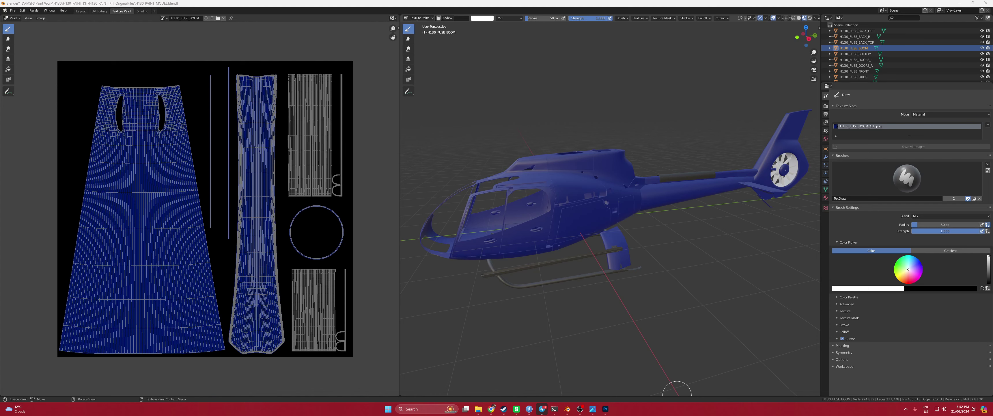
key("alt+Tab")
key("alt+Tab")
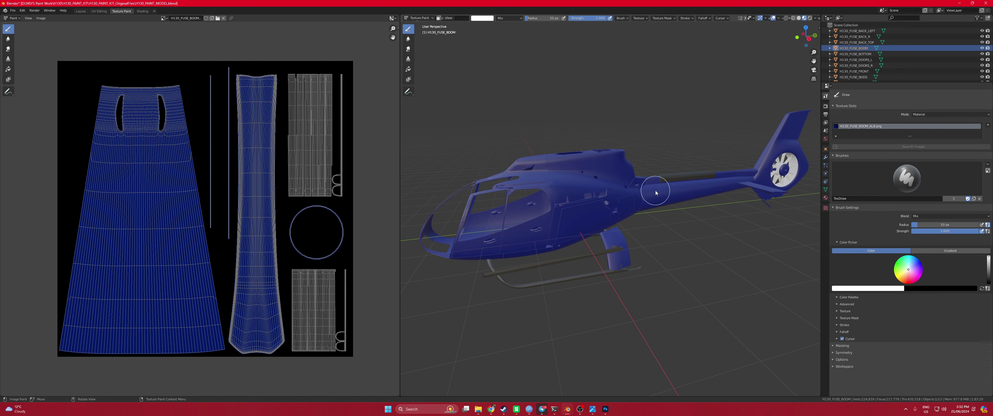
scroll(683, 184, "up", 2)
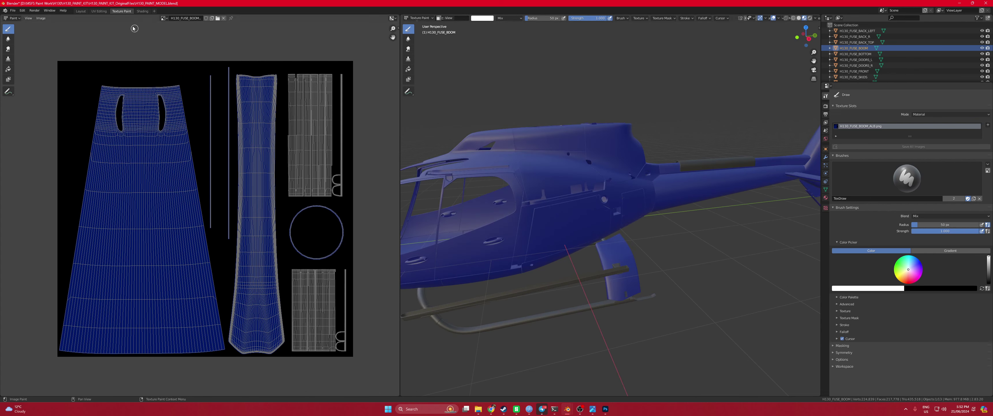
left_click(80, 11)
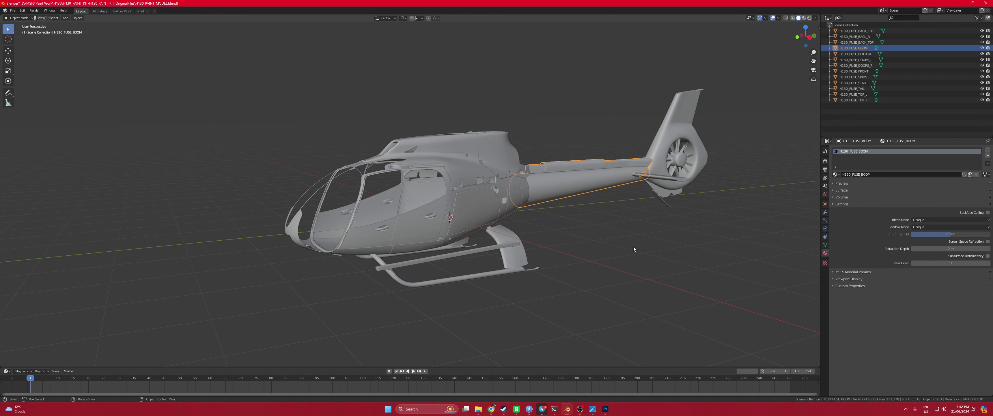
Pick the tail boom from the overlapping fuselage pieces and reopen the Texture Paint workspace
left_click(482, 200)
left_click(461, 165)
left_click(498, 162)
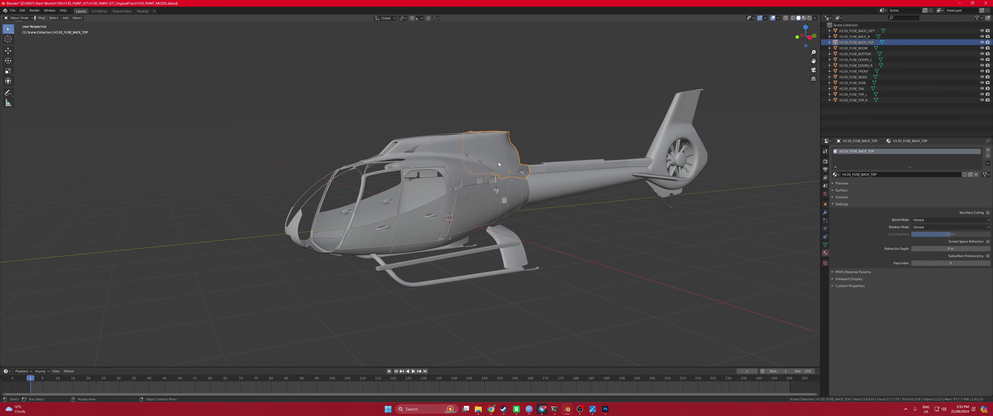
left_click(553, 187)
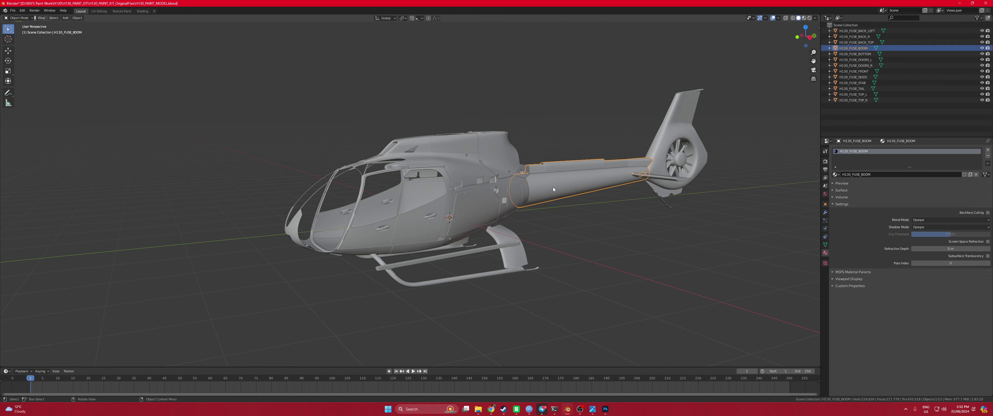
left_click(121, 11)
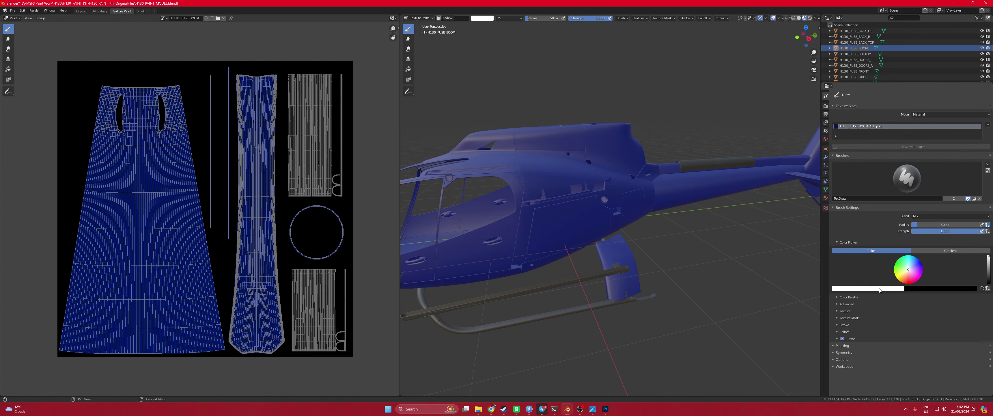
Swap the brush colours and set the primary brush colour to red hex BF0510
left_click(981, 288)
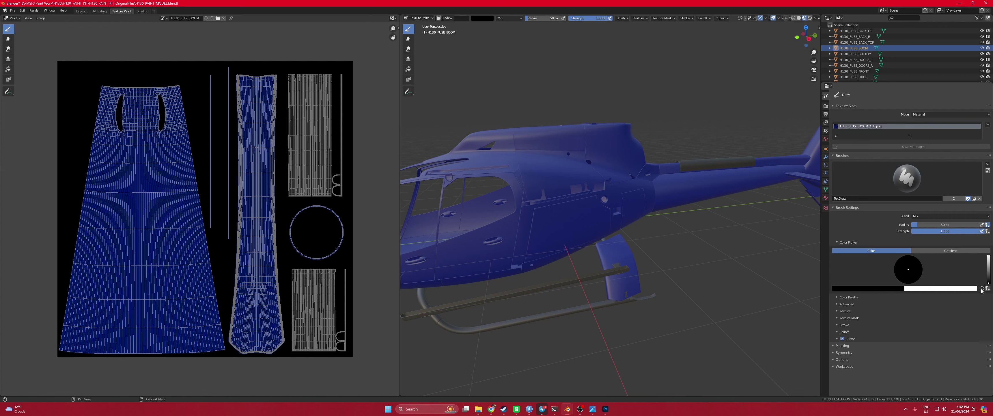
left_click(869, 289)
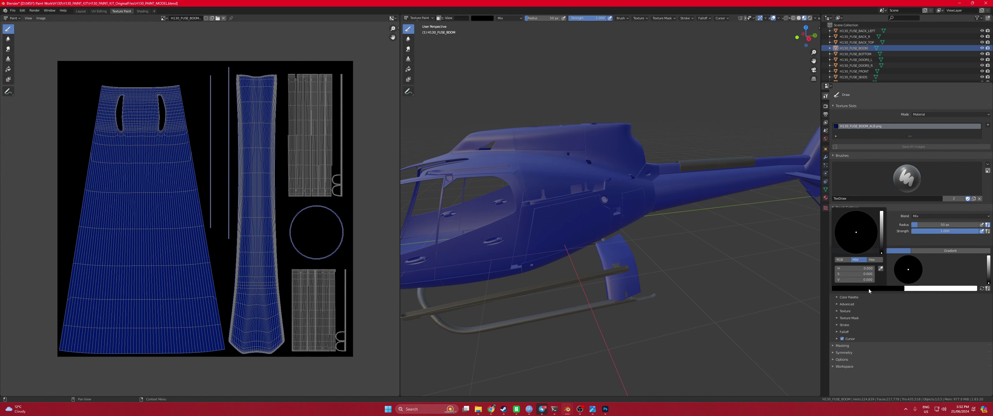
left_click(876, 261)
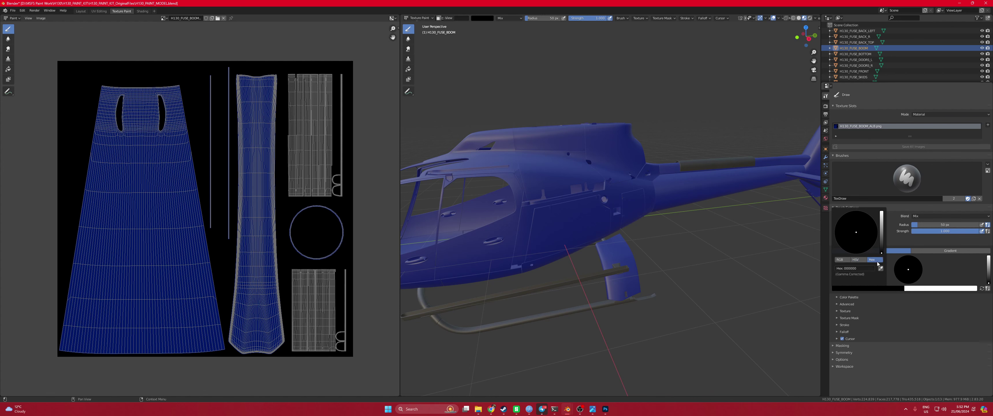
left_click(859, 269)
type("bf0510")
key("Return")
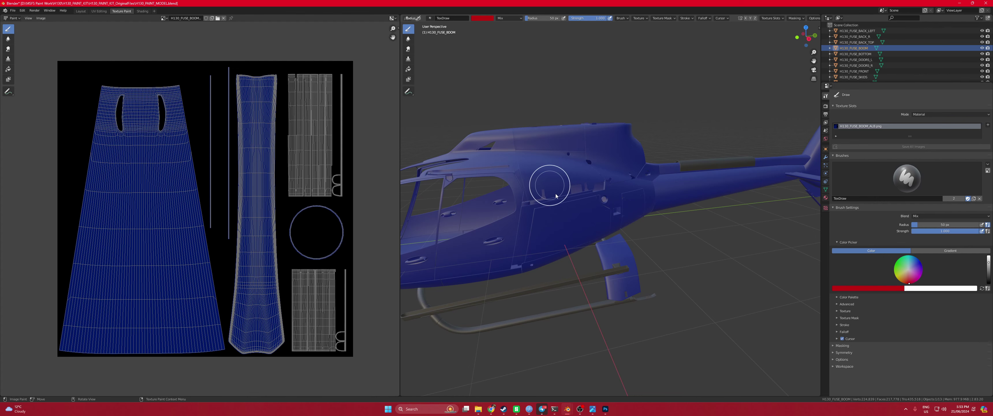
Keep the 69 px radius and paint a first red stroke along the tail boom
left_click(564, 197)
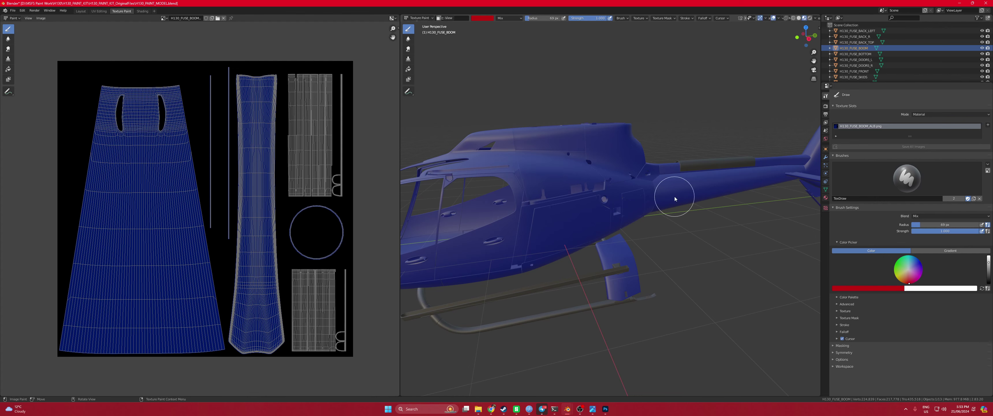
mouse_move(704, 192)
left_mouse_down()
mouse_move(741, 185)
mouse_move(677, 197)
left_mouse_up()
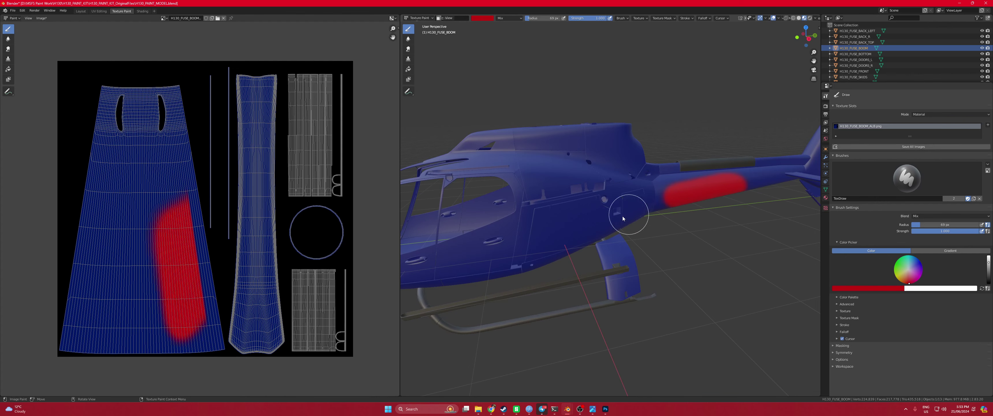
scroll(723, 189, "up", 1)
scroll(723, 189, "down", 2)
middle_click_drag(715, 188, 498, 225, "shift")
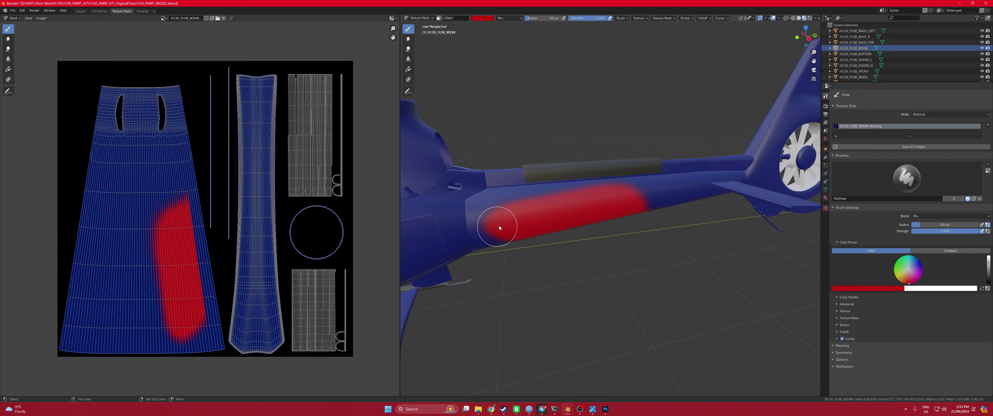
Switch the brush falloff to the Constant preset and shrink the radius to 32 px
left_click(703, 18)
left_click(698, 30)
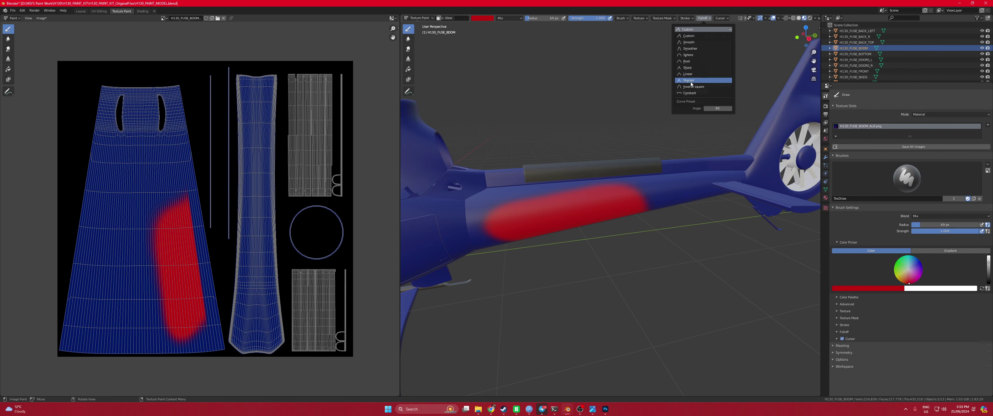
left_click(690, 93)
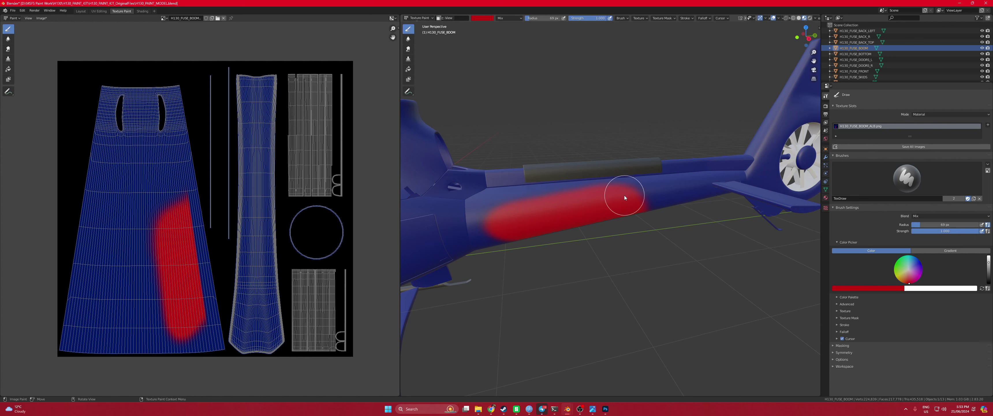
key("f")
left_click(640, 194)
Paint the boom red toward the tail fin and front joint, covering its notches and dark strip
mouse_move(662, 184)
left_mouse_down()
mouse_move(689, 177)
mouse_move(692, 188)
mouse_move(674, 197)
left_mouse_up()
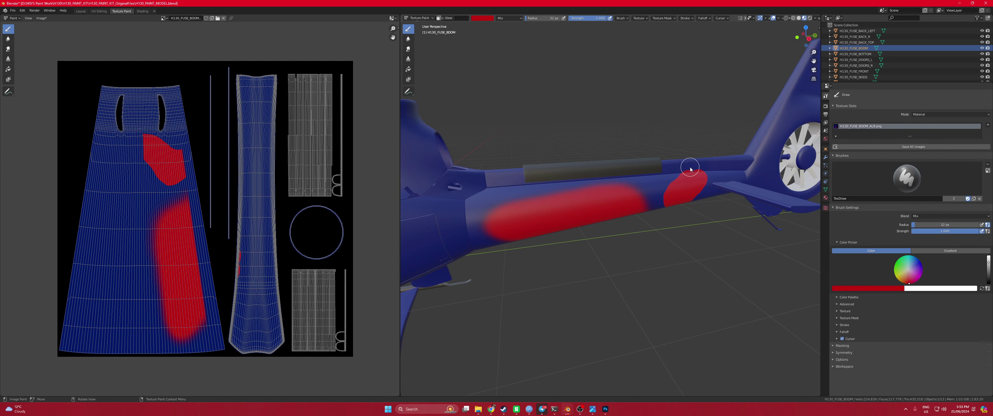
mouse_move(690, 169)
left_mouse_down()
mouse_move(701, 207)
mouse_move(720, 157)
mouse_move(721, 203)
mouse_move(747, 151)
mouse_move(738, 181)
mouse_move(742, 166)
mouse_move(698, 200)
mouse_move(603, 216)
mouse_move(667, 186)
mouse_move(613, 192)
left_mouse_up()
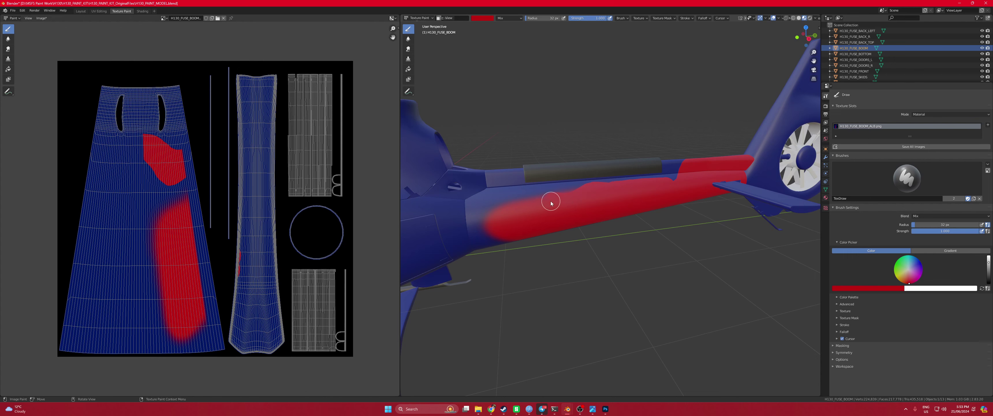
mouse_move(546, 208)
left_mouse_down()
mouse_move(480, 208)
mouse_move(477, 239)
left_mouse_up()
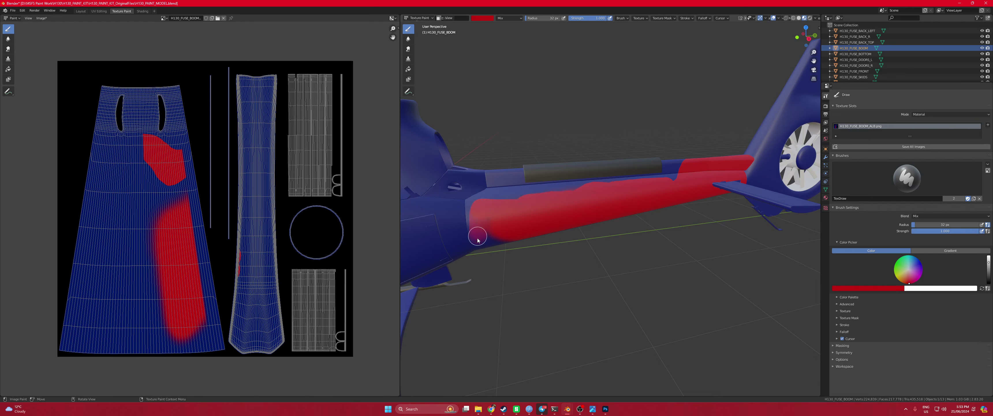
mouse_move(474, 202)
left_mouse_down()
mouse_move(489, 188)
mouse_move(490, 204)
mouse_move(493, 171)
mouse_move(510, 190)
left_mouse_up()
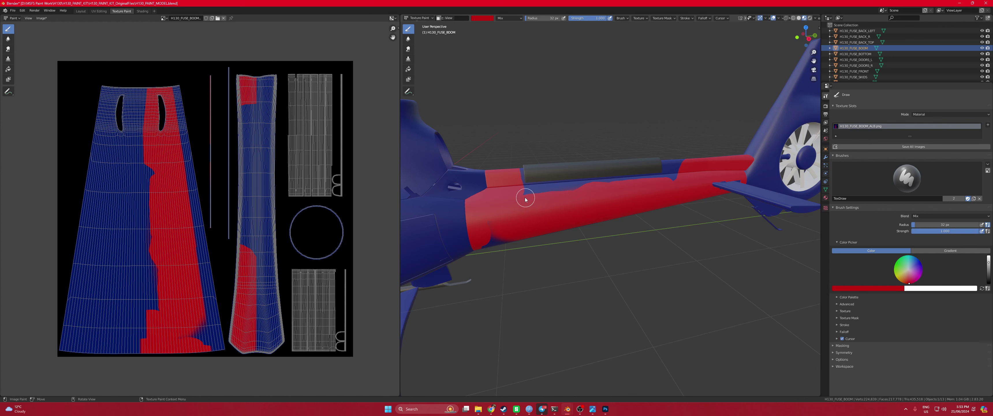
mouse_move(554, 162)
left_mouse_down()
mouse_move(533, 222)
mouse_move(586, 142)
mouse_move(583, 180)
left_mouse_up()
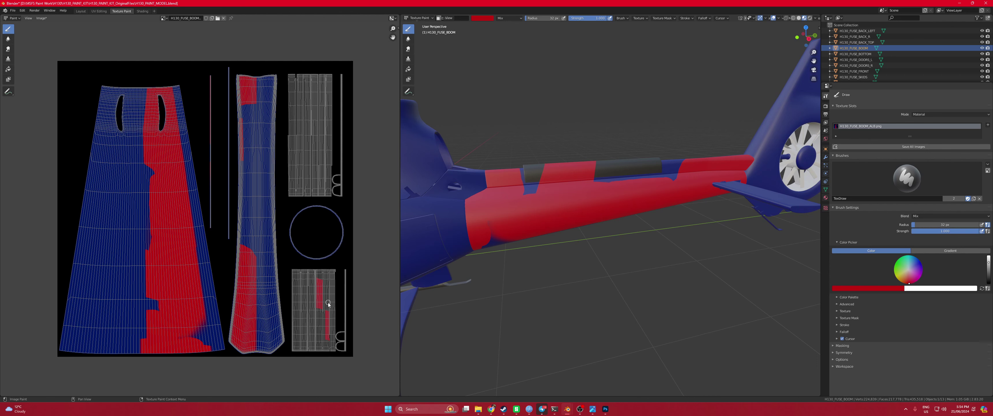
left_click_drag(482, 216, 486, 243)
mouse_move(499, 202)
left_mouse_down()
mouse_move(524, 209)
mouse_move(538, 188)
left_mouse_up()
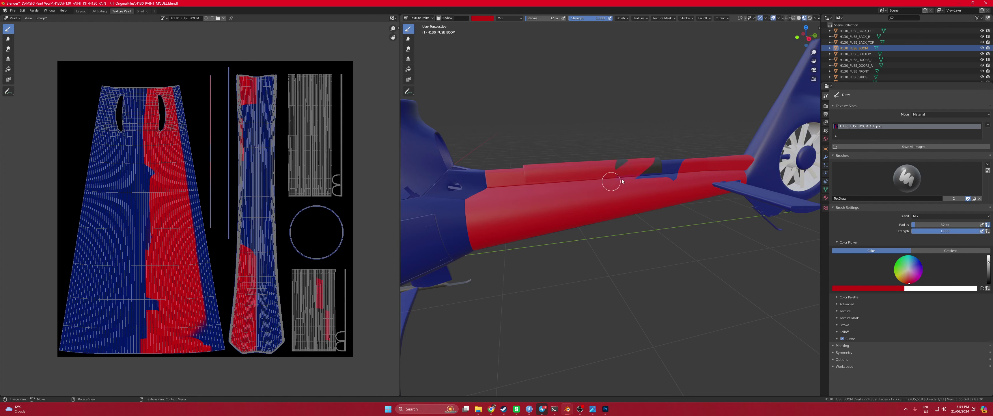
left_click_drag(660, 172, 691, 173)
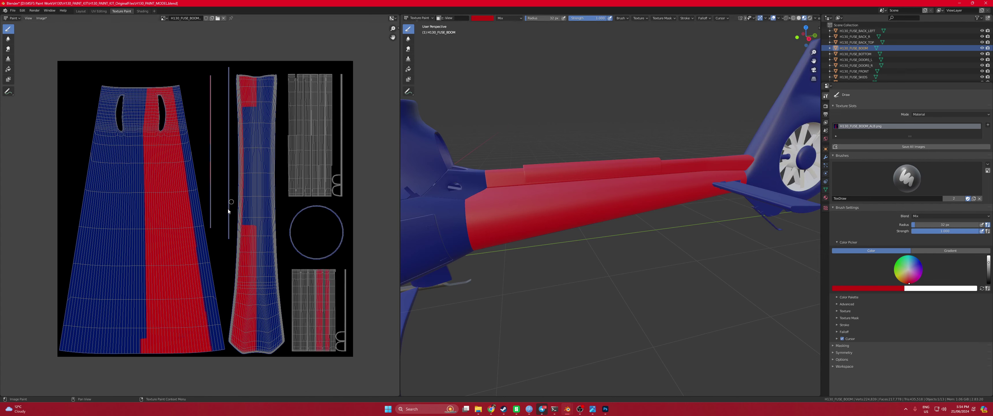
With a 180 px brush, paint the left and middle UV islands and the gap between them red
key("f")
left_click(231, 309)
mouse_move(209, 343)
left_mouse_down()
mouse_move(183, 218)
mouse_move(176, 93)
left_mouse_up()
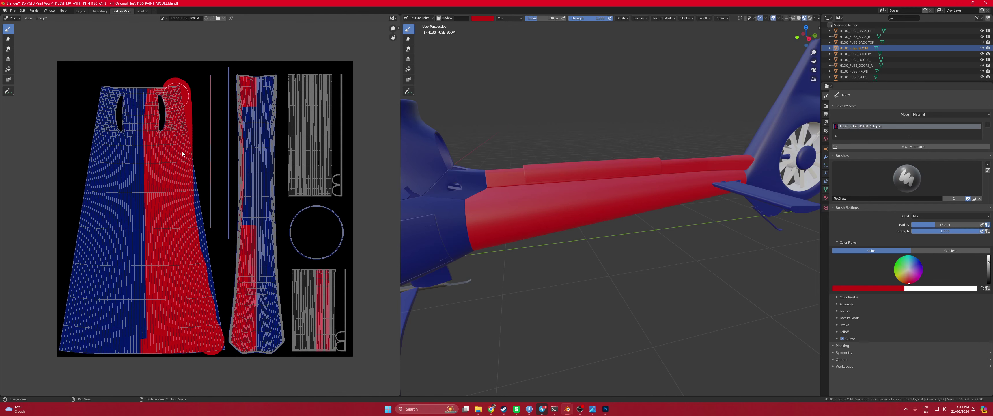
left_click_drag(212, 343, 187, 174)
mouse_move(248, 111)
left_mouse_down()
mouse_move(256, 349)
mouse_move(230, 345)
mouse_move(274, 340)
mouse_move(261, 189)
mouse_move(263, 212)
mouse_move(267, 83)
mouse_move(246, 84)
mouse_move(252, 117)
mouse_move(247, 92)
mouse_move(242, 123)
left_mouse_up()
mouse_move(200, 220)
left_mouse_down()
mouse_move(213, 69)
mouse_move(200, 83)
left_mouse_up()
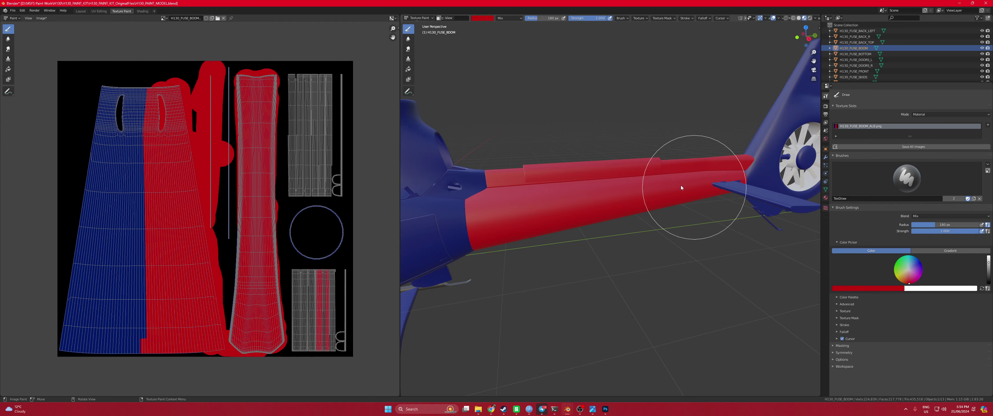
mouse_move(680, 185)
middle_mouse_down()
mouse_move(609, 165)
mouse_move(576, 201)
mouse_move(528, 183)
mouse_move(594, 240)
middle_mouse_up()
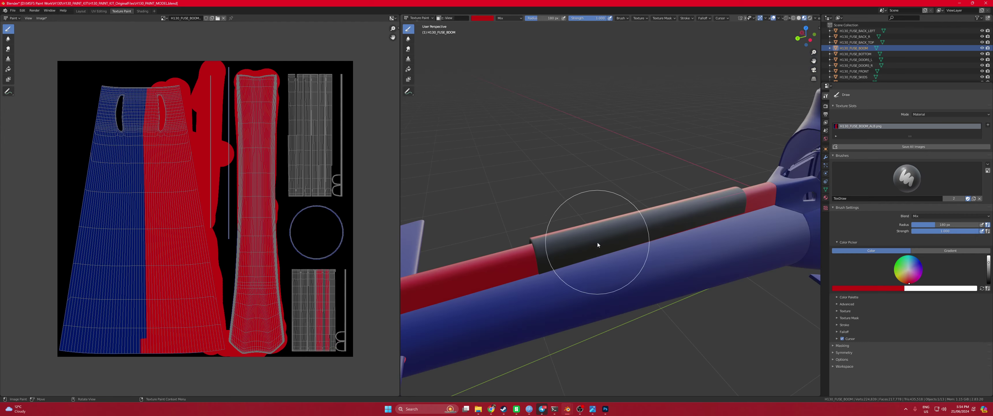
middle_click_drag(588, 266, 617, 243)
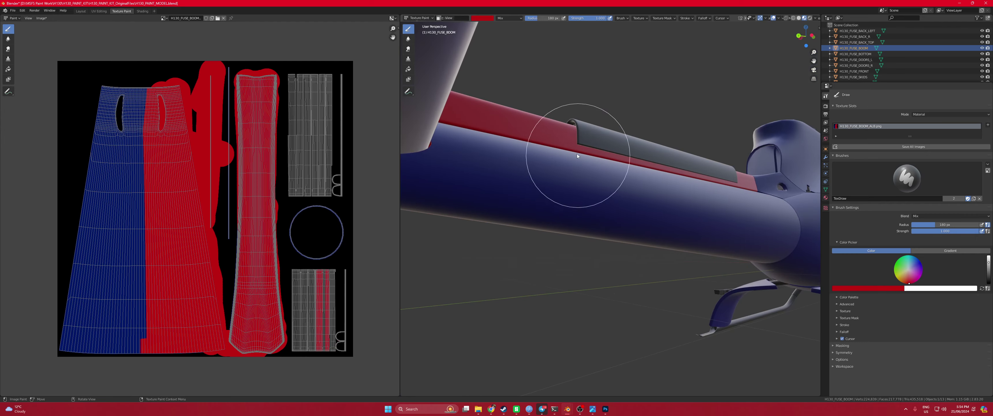
Orbit in close to the arch above the tail boom and dab red onto it
scroll(578, 154, "up", 2)
middle_click_drag(591, 154, 608, 172)
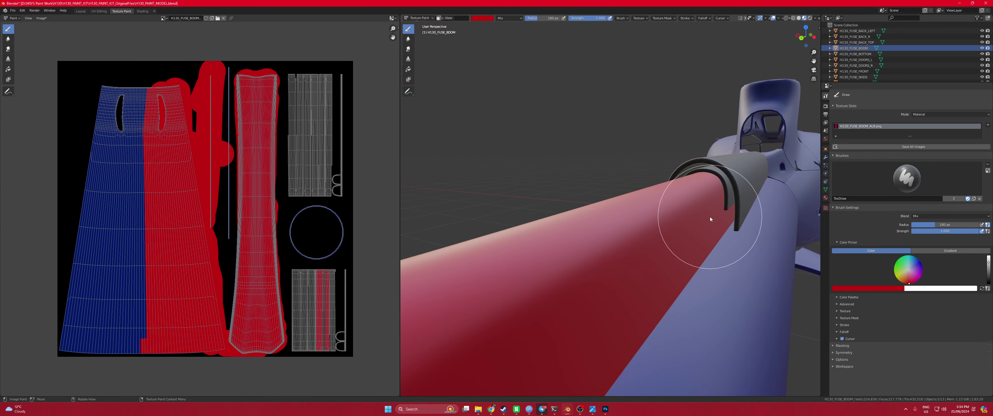
scroll(705, 219, "up", 5)
scroll(706, 217, "down", 5)
middle_click_drag(705, 217, 631, 214)
scroll(561, 195, "up", 2)
middle_click_drag(556, 194, 526, 199)
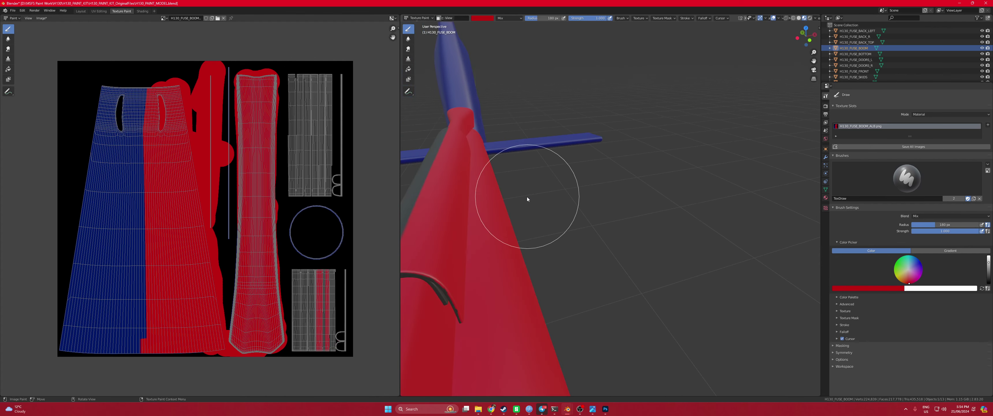
mouse_move(508, 275)
middle_mouse_down()
mouse_move(529, 263)
mouse_move(575, 148)
middle_mouse_up()
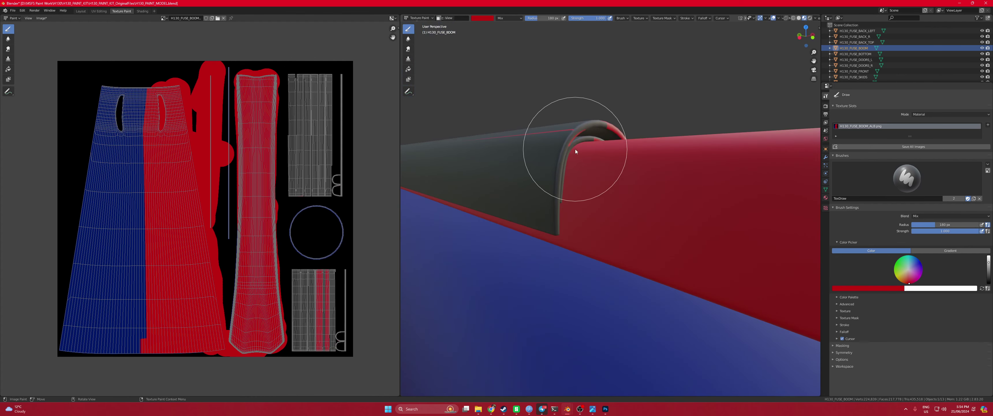
left_click(590, 138)
Paint the dark arch and boom top red, then dab red onto the boom's lower side
scroll(590, 143, "up", 5)
scroll(594, 190, "down", 5)
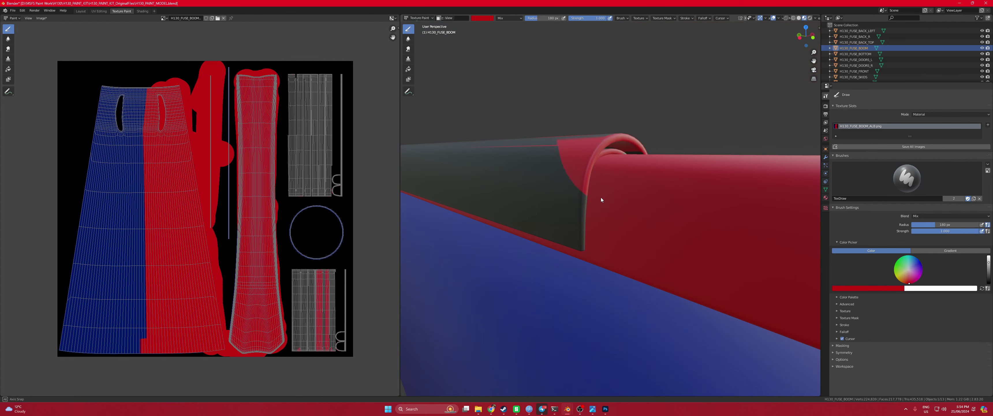
middle_click_drag(600, 197, 555, 135)
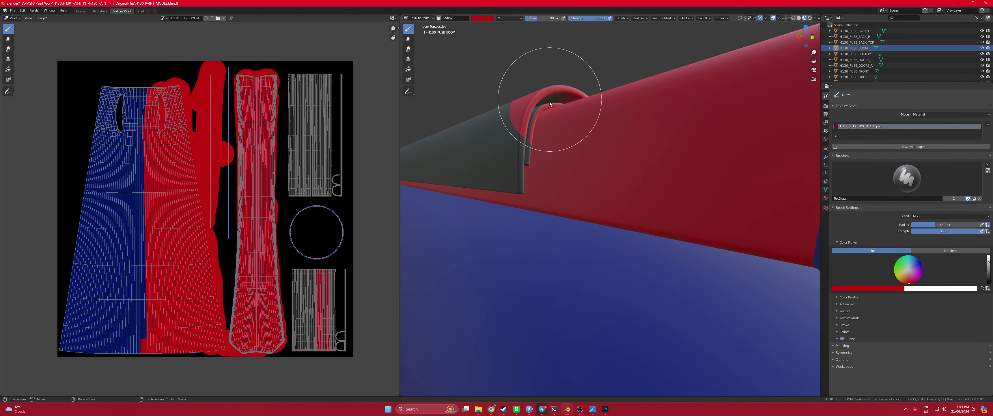
mouse_move(525, 166)
middle_mouse_down()
mouse_move(559, 150)
mouse_move(602, 172)
mouse_move(650, 94)
mouse_move(694, 273)
mouse_move(594, 202)
mouse_move(598, 258)
mouse_move(677, 228)
mouse_move(651, 210)
mouse_move(657, 224)
middle_mouse_up()
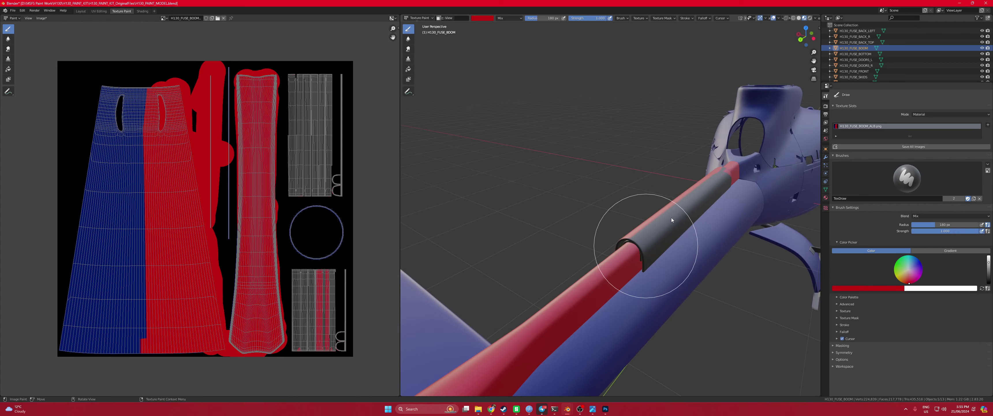
left_click_drag(646, 248, 701, 215)
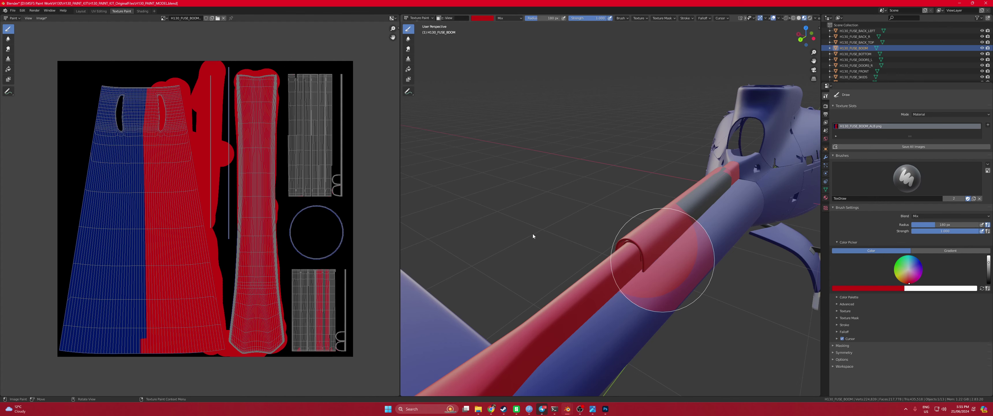
left_click(640, 277)
mouse_move(607, 281)
middle_mouse_down()
mouse_move(621, 256)
mouse_move(559, 249)
mouse_move(570, 231)
middle_mouse_up()
scroll(579, 204, "up", 3)
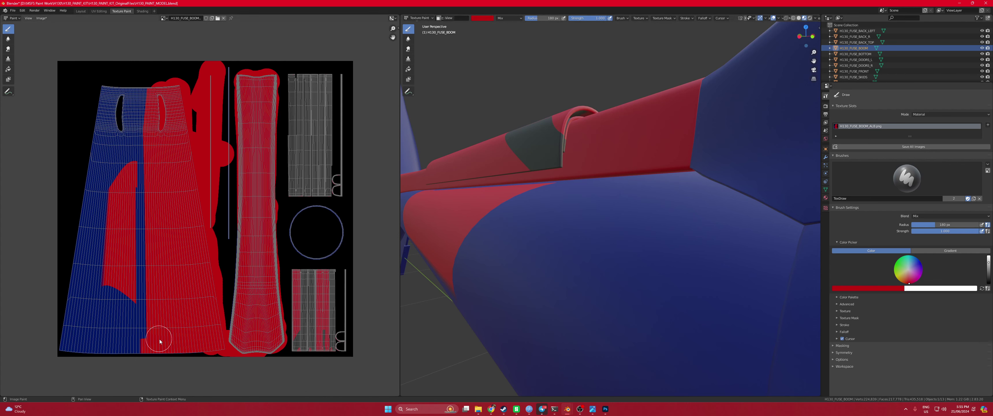
Paint the remaining blue along the boom texture's bottom and left edges red, then inspect the model
mouse_move(195, 340)
left_mouse_down()
mouse_move(105, 339)
mouse_move(180, 344)
left_mouse_up()
scroll(594, 270, "down", 5)
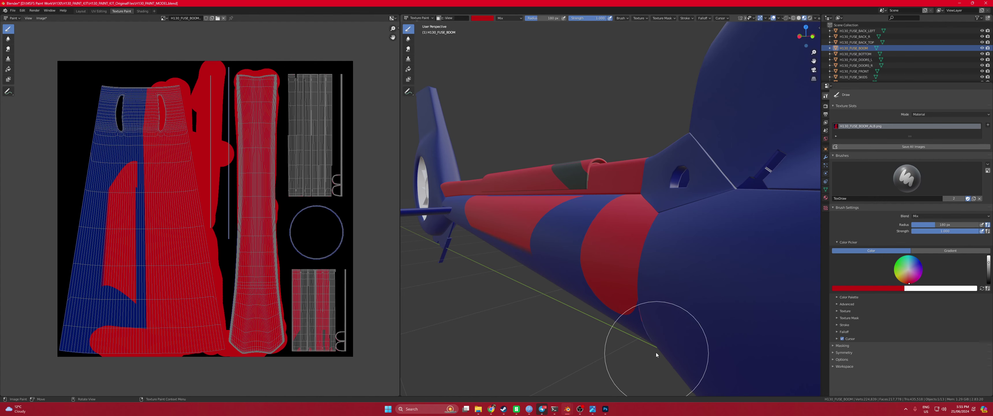
mouse_move(102, 348)
left_mouse_down()
mouse_move(65, 345)
mouse_move(90, 129)
mouse_move(107, 86)
mouse_move(169, 90)
mouse_move(119, 100)
mouse_move(108, 138)
mouse_move(106, 116)
mouse_move(82, 244)
mouse_move(102, 139)
mouse_move(90, 323)
mouse_move(98, 292)
mouse_move(99, 320)
mouse_move(120, 277)
mouse_move(122, 322)
mouse_move(131, 324)
mouse_move(133, 98)
mouse_move(135, 300)
left_mouse_up()
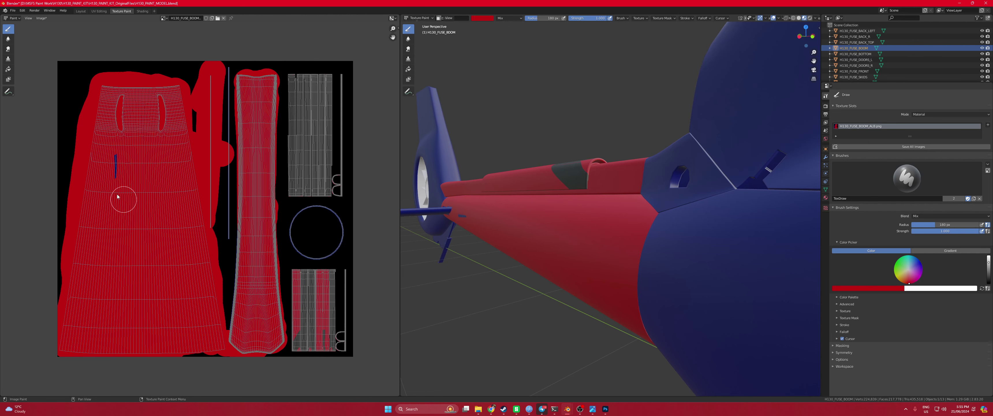
left_click_drag(117, 197, 120, 182)
mouse_move(540, 268)
middle_mouse_down()
mouse_move(623, 204)
mouse_move(614, 204)
mouse_move(653, 226)
mouse_move(697, 214)
mouse_move(709, 167)
middle_mouse_up()
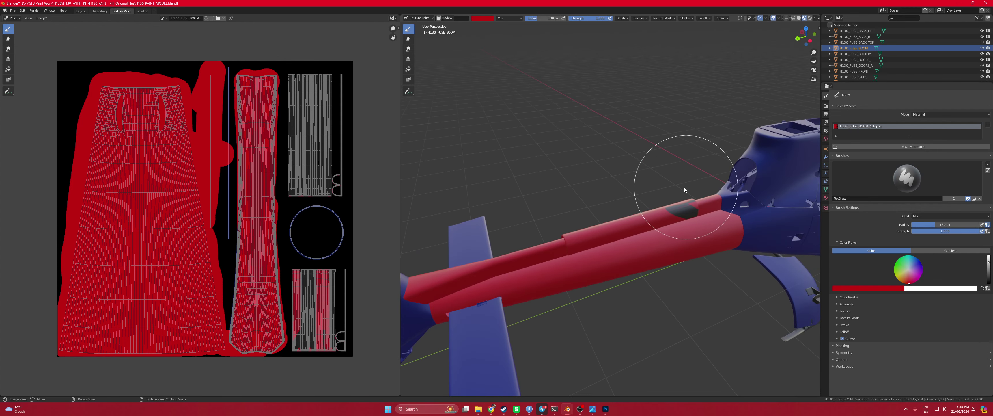
middle_click_drag(687, 211, 605, 216)
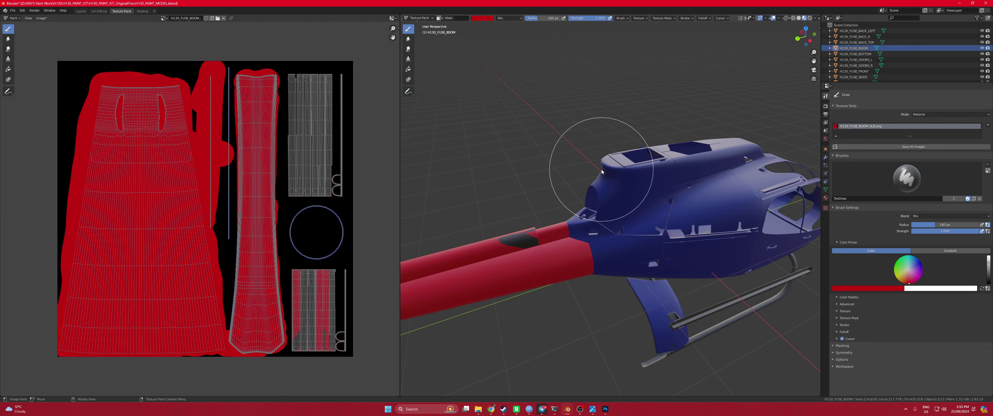
Set the brush radius to 50 px and make black the primary colour, keeping red as secondary
key("f")
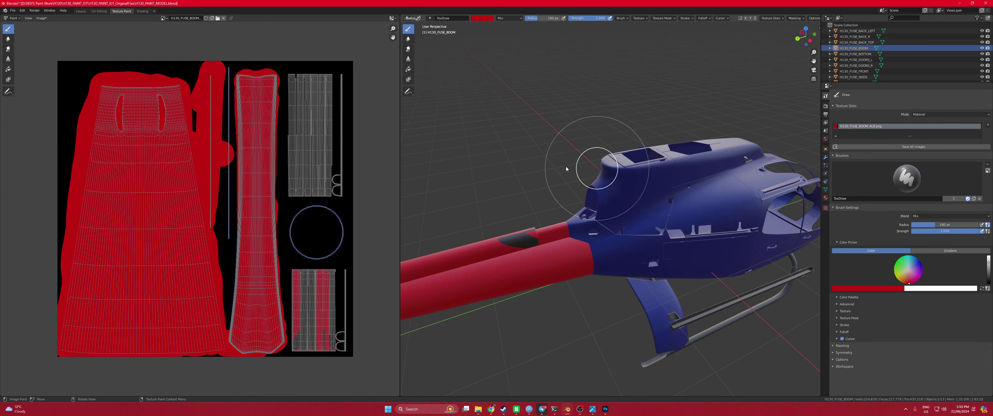
left_click(578, 173)
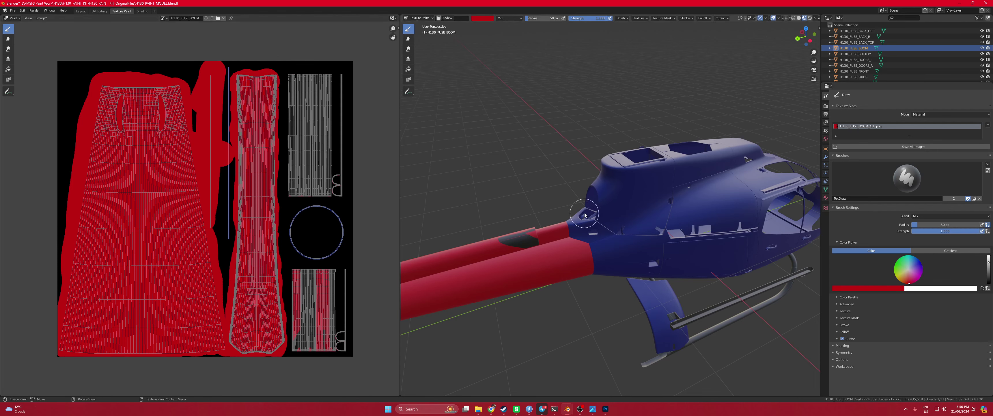
middle_click_drag(580, 220, 555, 202)
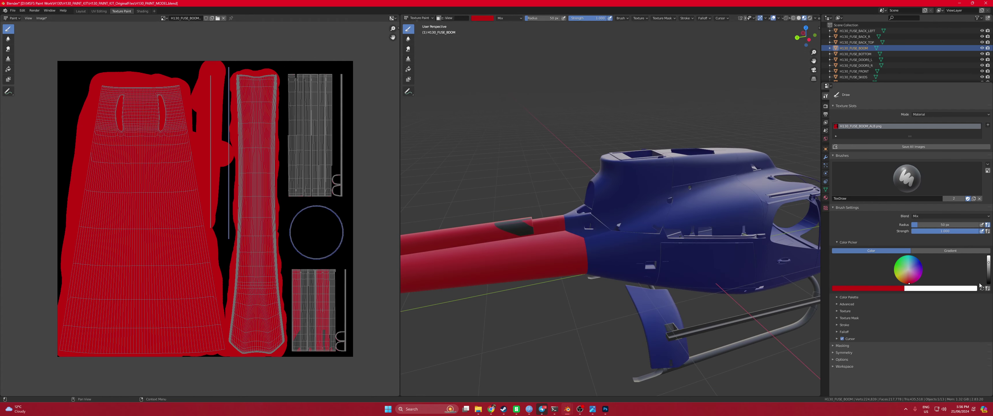
left_click(981, 289)
left_click_drag(989, 262, 990, 283)
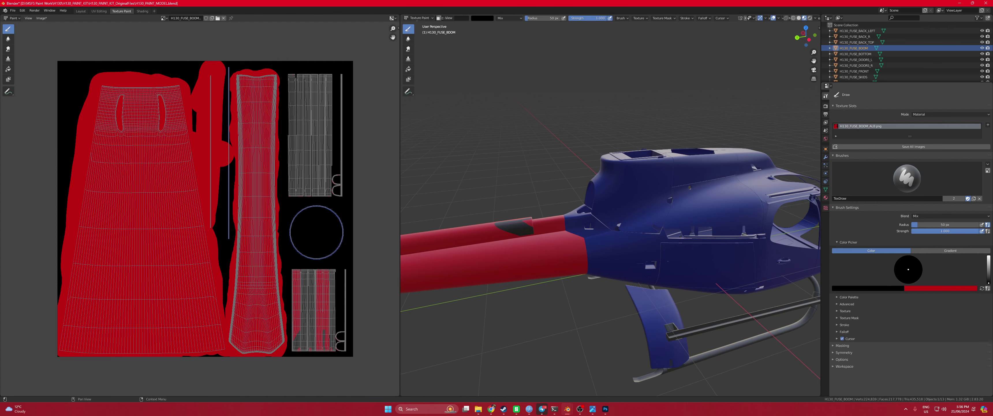
With a 140 px brush, paint black down the boom's right-hand UV strips and along its top
key("f")
left_click(324, 277)
mouse_move(324, 277)
left_mouse_down()
mouse_move(326, 351)
mouse_move(333, 336)
mouse_move(335, 351)
mouse_move(301, 349)
mouse_move(301, 272)
left_mouse_up()
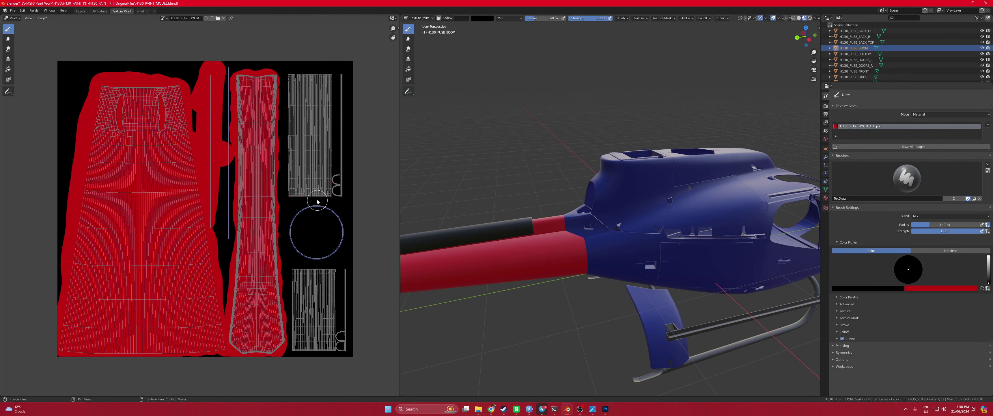
mouse_move(296, 194)
left_mouse_down()
mouse_move(297, 178)
mouse_move(324, 187)
mouse_move(336, 83)
left_mouse_up()
mouse_move(624, 259)
middle_mouse_down()
mouse_move(583, 208)
mouse_move(603, 213)
mouse_move(563, 246)
mouse_move(567, 239)
mouse_move(568, 262)
mouse_move(613, 266)
mouse_move(606, 300)
mouse_move(607, 246)
middle_mouse_up()
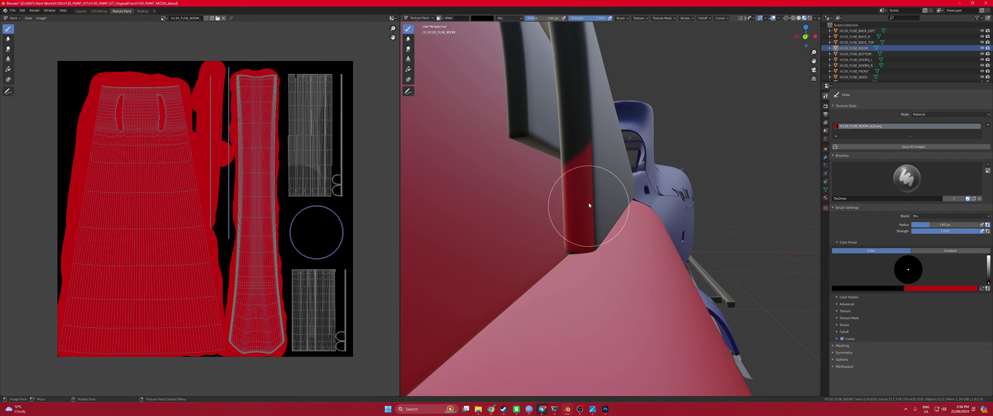
Zoom into the boom's UV strips and fill its upper strips with black
scroll(288, 311, "up", 2)
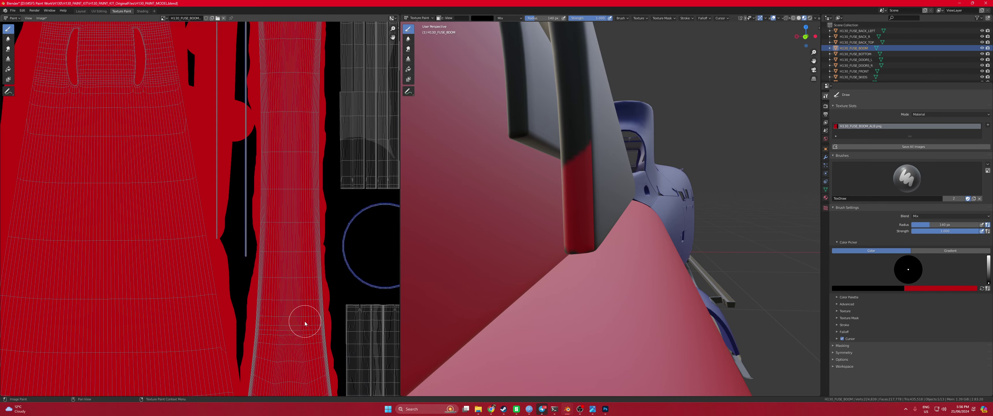
middle_click_drag(303, 317, 202, 191)
scroll(201, 192, "up", 1)
scroll(299, 288, "up", 1)
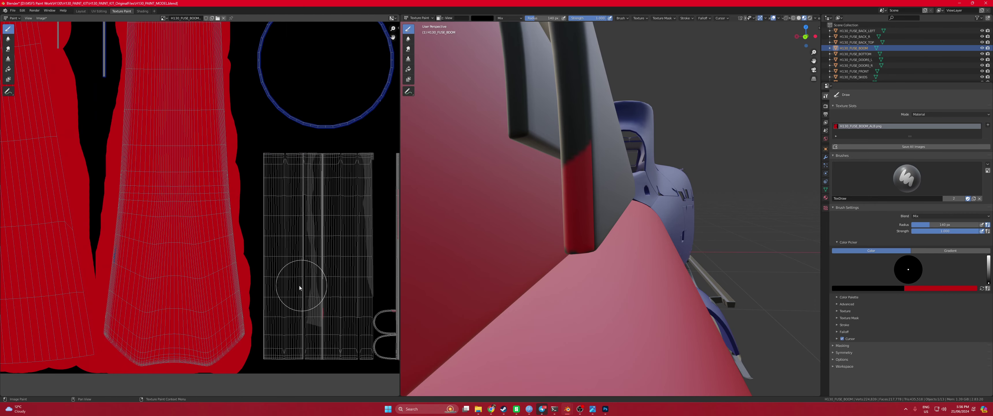
scroll(338, 328, "up", 1)
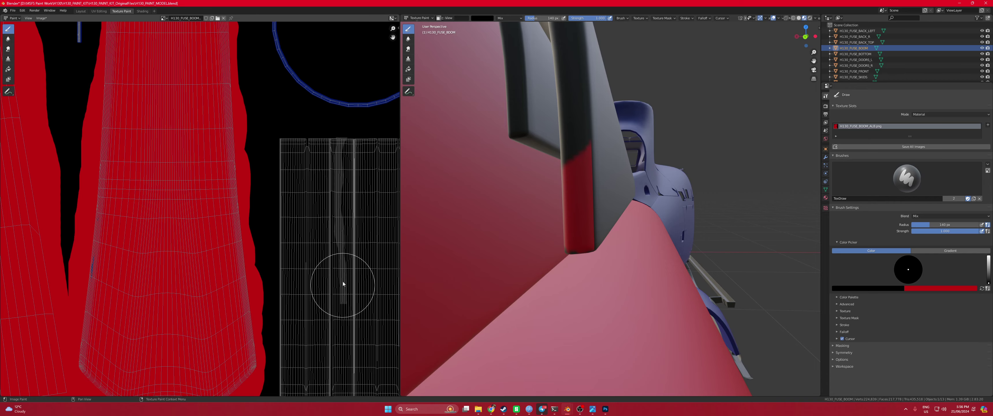
scroll(277, 284, "down", 4)
middle_click_drag(277, 284, 255, 354)
scroll(255, 354, "up", 10, "shift")
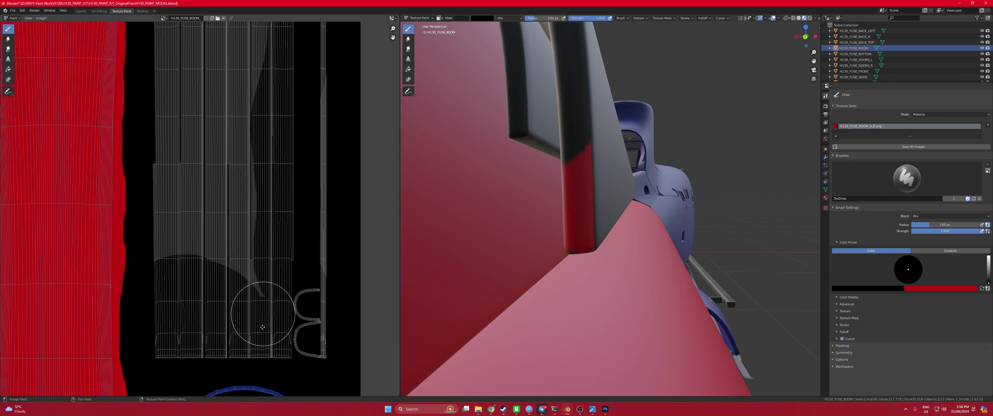
mouse_move(253, 141)
left_mouse_down()
mouse_move(177, 141)
mouse_move(187, 172)
mouse_move(205, 149)
mouse_move(242, 281)
mouse_move(271, 200)
mouse_move(269, 137)
mouse_move(217, 254)
mouse_move(178, 154)
mouse_move(201, 339)
mouse_move(178, 260)
mouse_move(179, 348)
mouse_move(218, 342)
mouse_move(248, 216)
left_mouse_up()
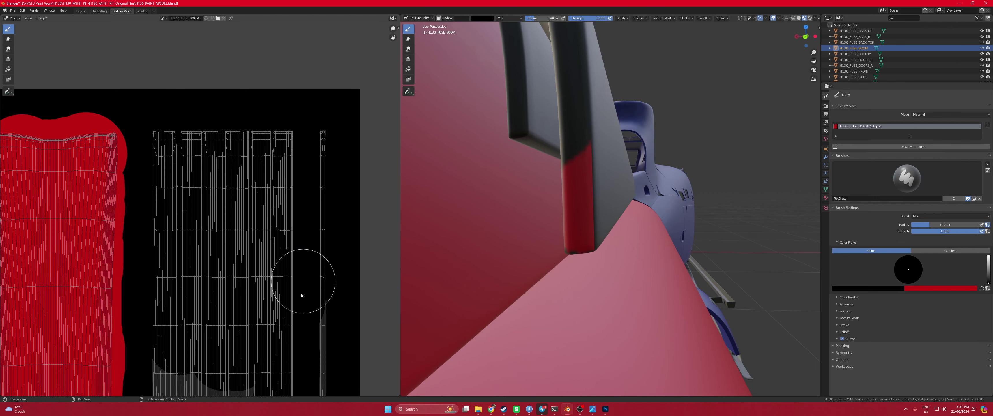
Paint the leftover grey patches black and refit the whole texture in the image view
middle_click_drag(299, 288, 254, 150)
mouse_move(251, 311)
left_mouse_down()
mouse_move(208, 232)
mouse_move(200, 315)
mouse_move(183, 232)
mouse_move(185, 311)
mouse_move(222, 321)
mouse_move(217, 354)
left_mouse_up()
mouse_move(217, 355)
middle_mouse_down()
mouse_move(218, 216)
mouse_move(262, 166)
middle_mouse_up()
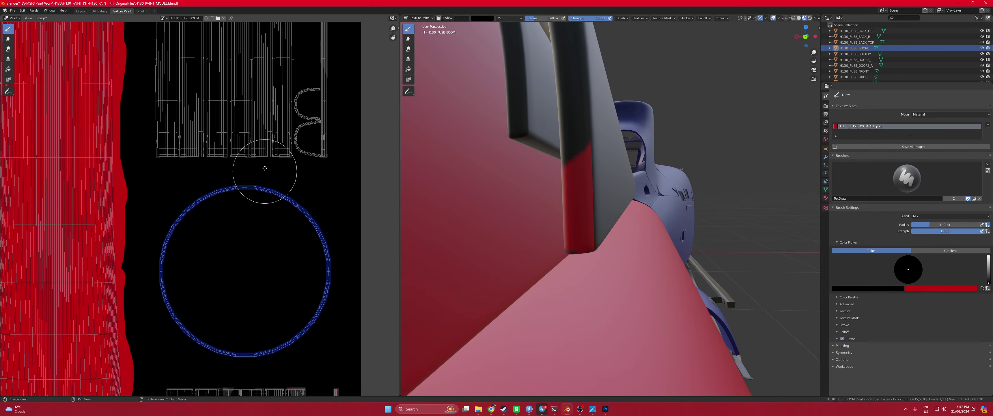
middle_click_drag(269, 390, 290, 136)
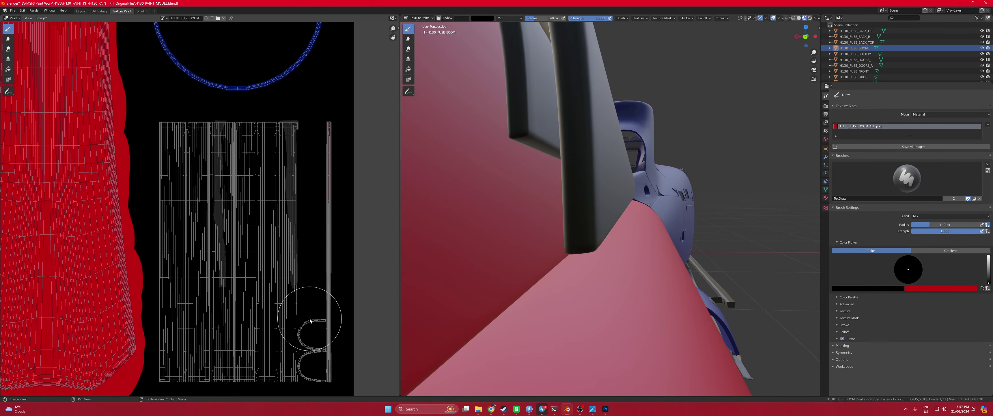
scroll(288, 262, "down", 3)
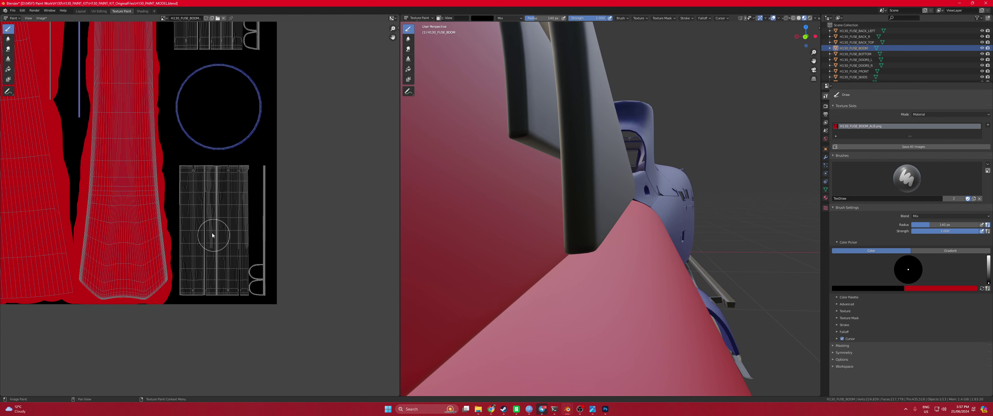
scroll(201, 199, "down", 2)
key("Home")
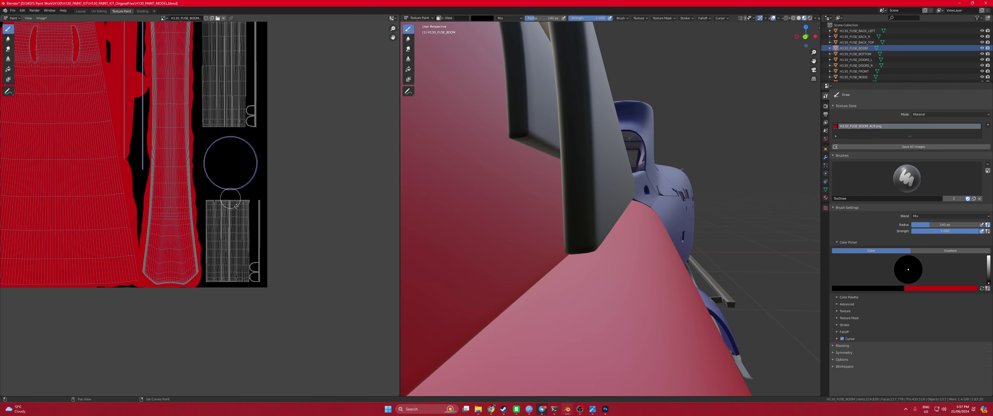
middle_click_drag(604, 163, 571, 257)
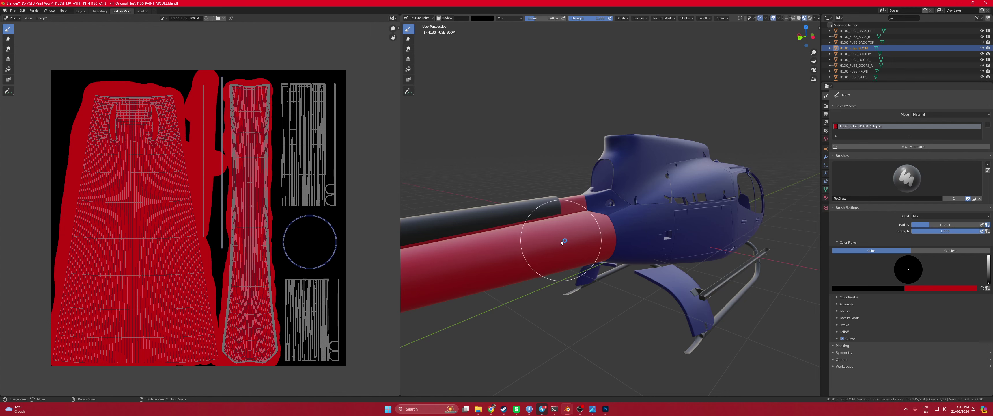
Select the horizontal stabilizer H130_FUSE_STAB in Layout and return to the Texture Paint workspace
mouse_move(505, 253)
middle_mouse_down()
mouse_move(551, 253)
mouse_move(566, 241)
middle_mouse_up()
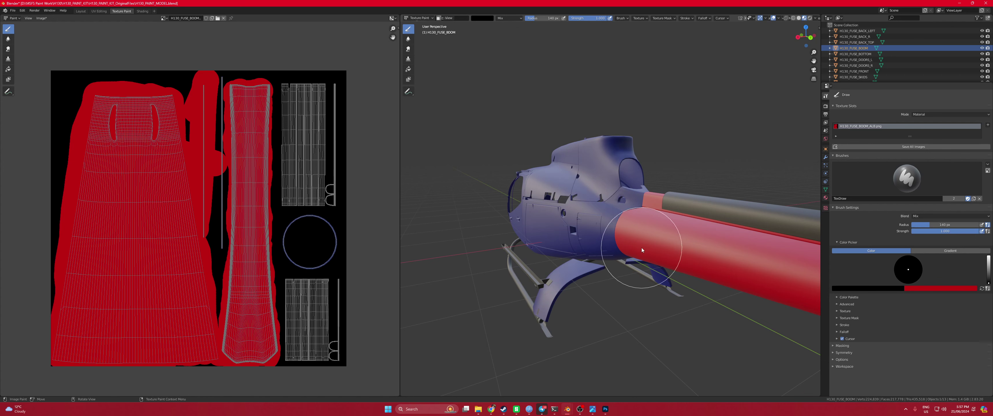
middle_click_drag(689, 246, 670, 247)
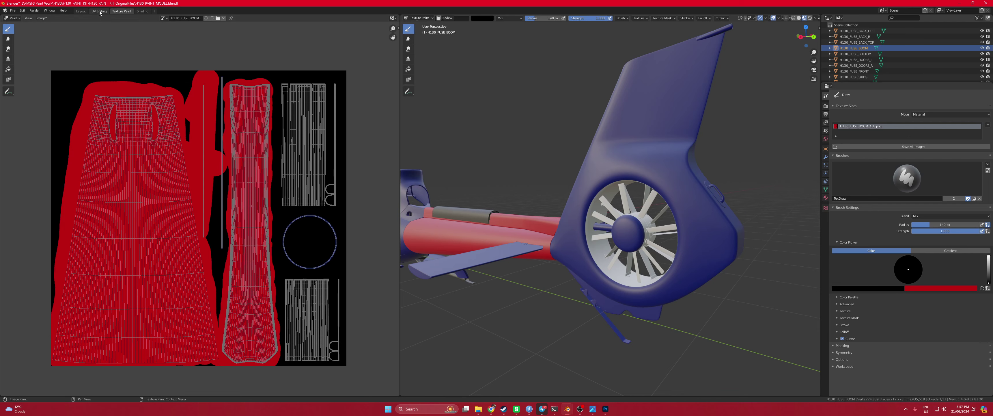
left_click(80, 12)
middle_click_drag(598, 206, 613, 244)
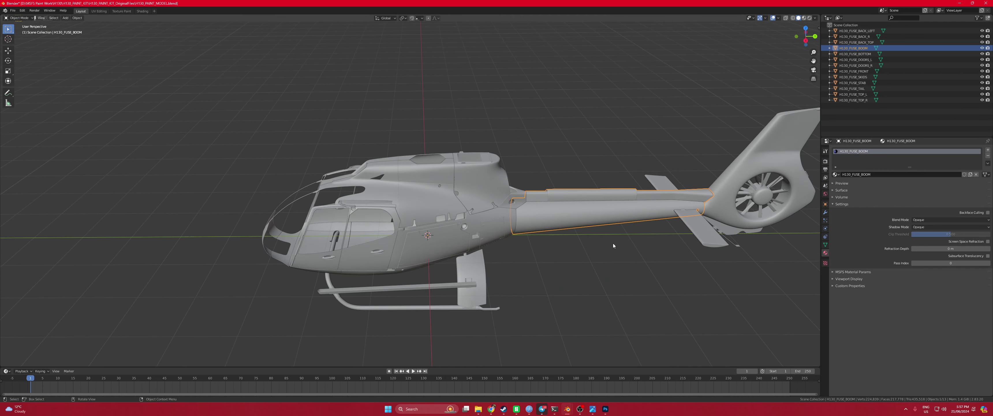
left_click(693, 233)
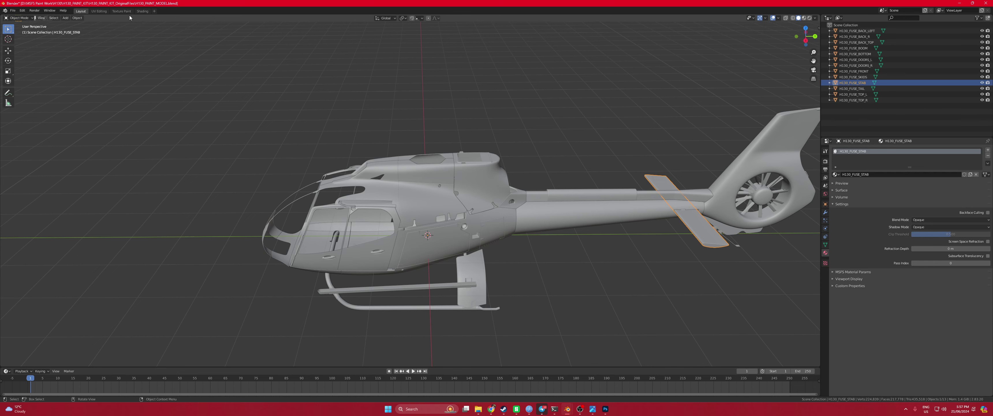
left_click(122, 12)
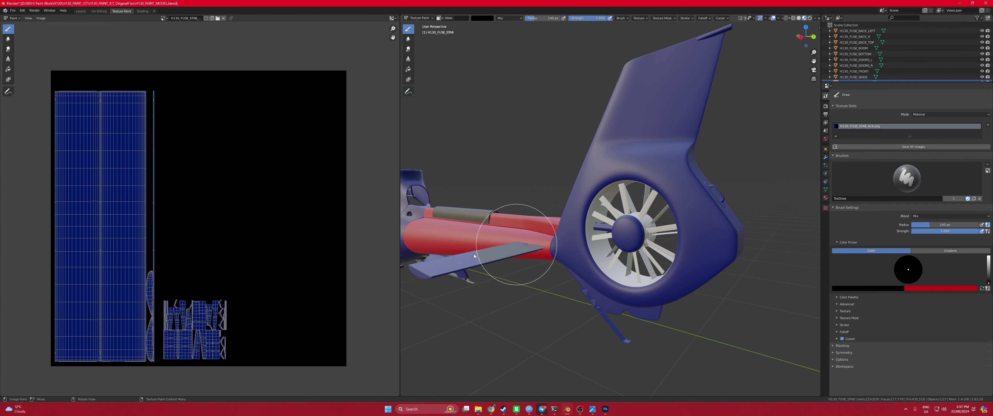
Swap the paint colour back to red and cover the stray black stroke on the stabilizer
left_click_drag(474, 255, 467, 267)
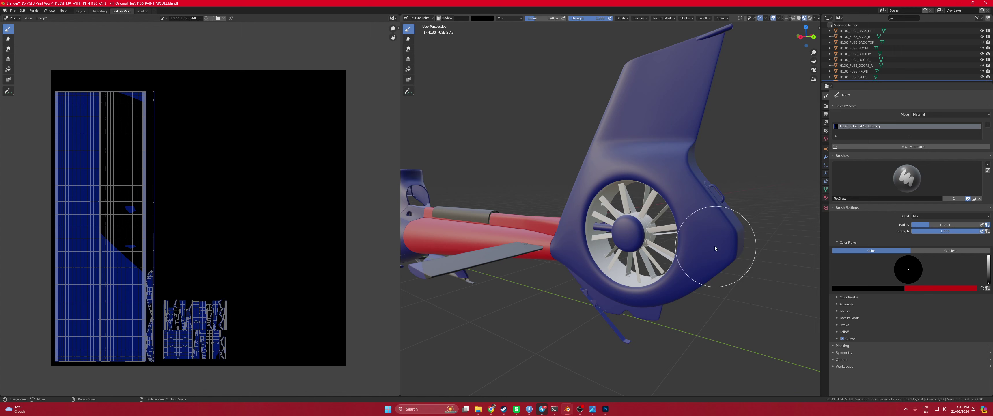
middle_click_drag(499, 215, 526, 218)
key("x")
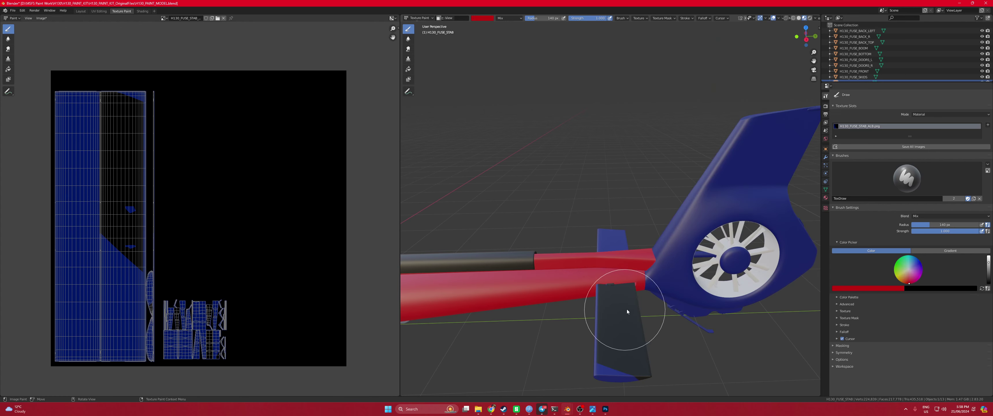
mouse_move(601, 343)
left_mouse_down()
mouse_move(602, 311)
mouse_move(621, 358)
mouse_move(630, 355)
mouse_move(617, 304)
left_mouse_up()
middle_click_drag(616, 303, 543, 155)
middle_click_drag(527, 78, 543, 178)
Paint the stabilizer's upper and lower halves, blue right end and remaining surface red
mouse_move(542, 177)
left_mouse_down()
mouse_move(548, 223)
mouse_move(578, 276)
left_mouse_up()
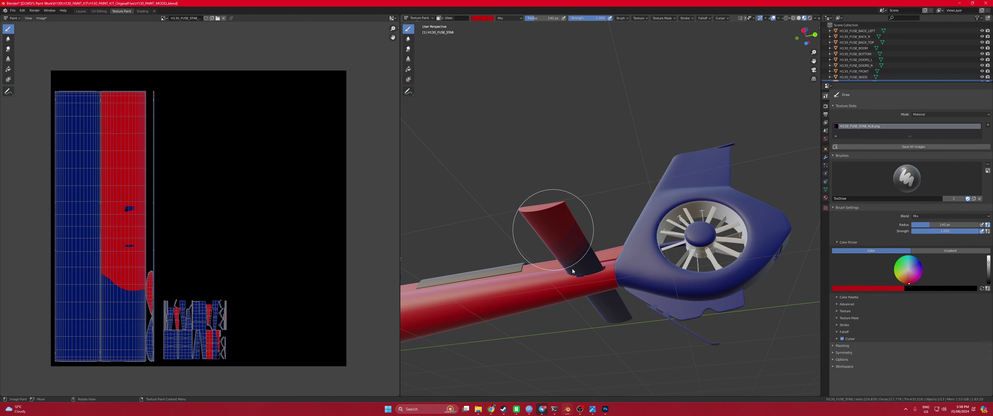
left_click_drag(575, 272, 581, 301)
middle_click_drag(581, 301, 586, 255)
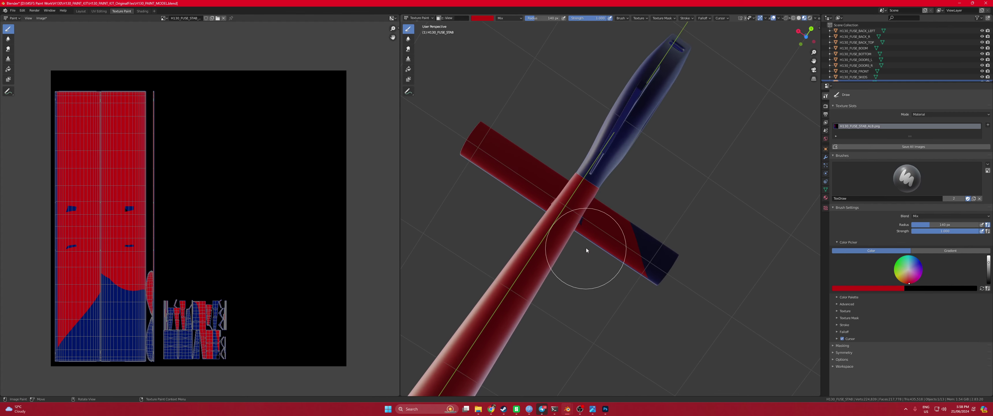
mouse_move(624, 249)
left_mouse_down()
mouse_move(661, 266)
mouse_move(652, 269)
left_mouse_up()
middle_click_drag(652, 269, 632, 269)
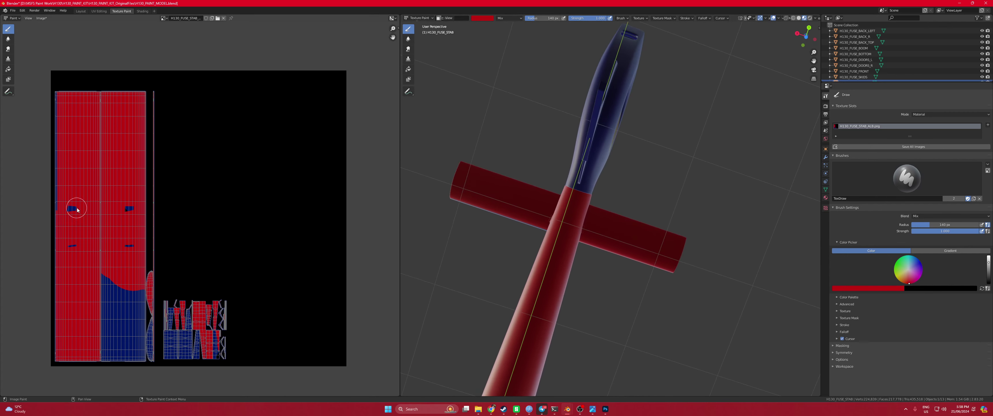
middle_click_drag(589, 200, 539, 260)
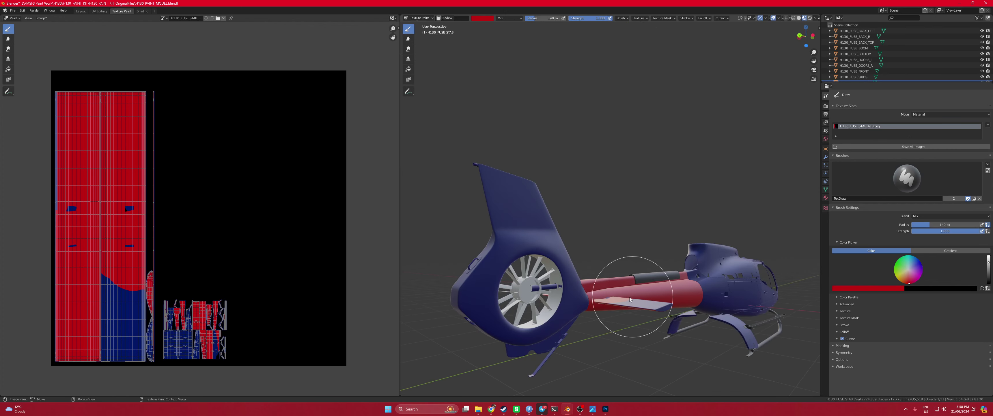
left_click_drag(663, 311, 655, 309)
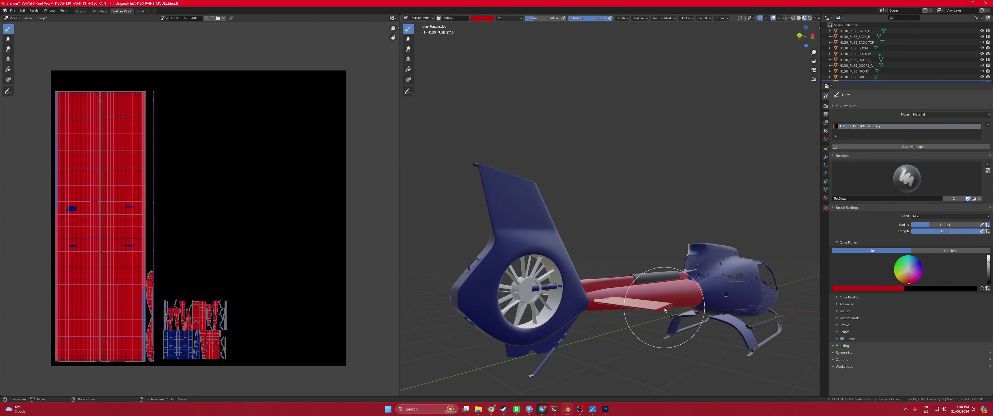
middle_click_drag(655, 309, 594, 333)
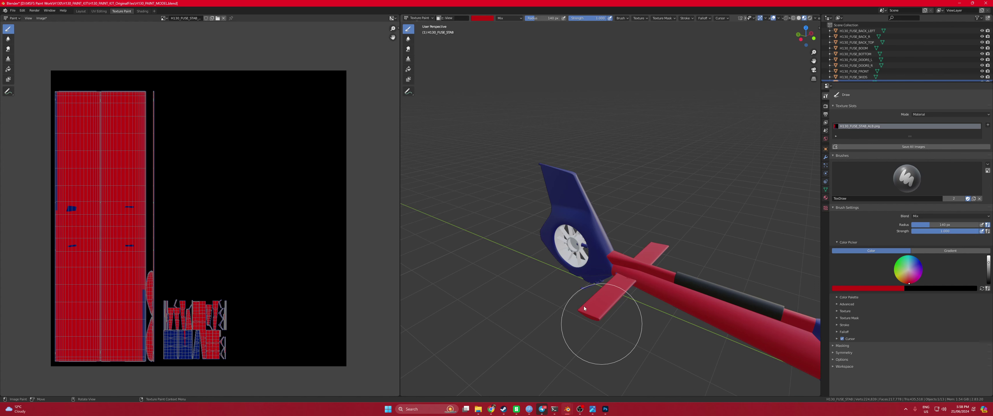
Paint red along the stabilizer texture's left edge and around its small lower island cluster
scroll(567, 312, "up", 5)
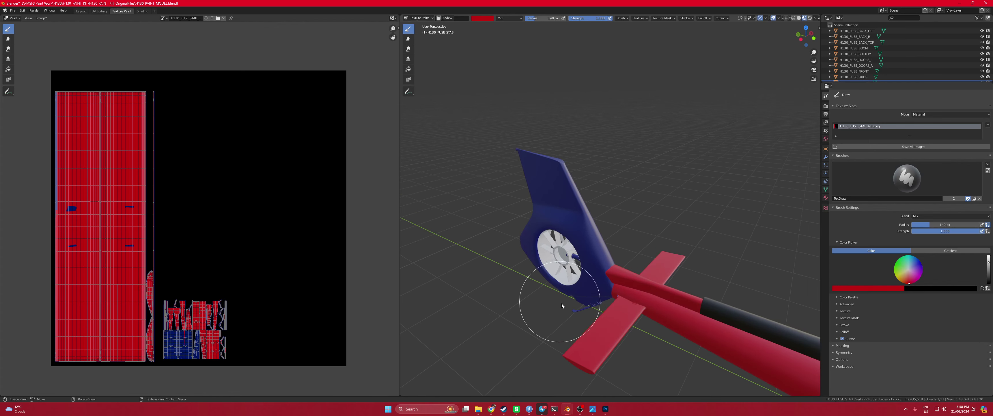
mouse_move(547, 189)
middle_mouse_down()
mouse_move(545, 222)
mouse_move(594, 224)
mouse_move(617, 203)
mouse_move(499, 311)
mouse_move(549, 267)
mouse_move(505, 222)
middle_mouse_up()
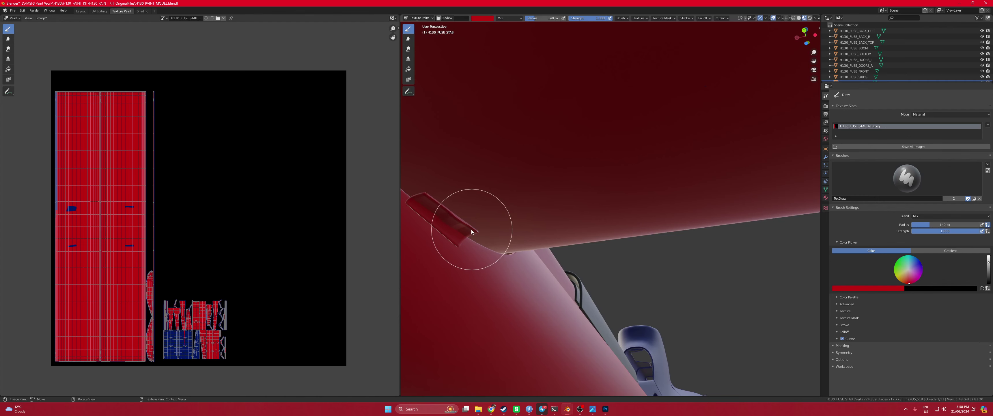
middle_click_drag(470, 230, 486, 238)
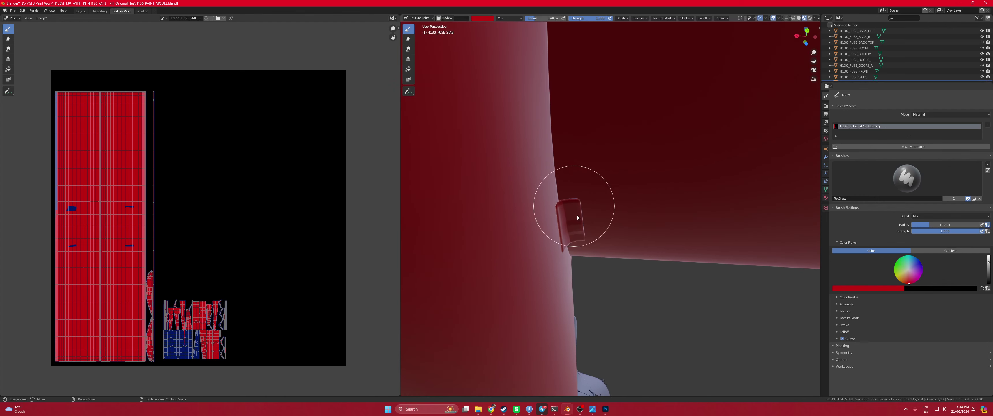
middle_click_drag(577, 214, 535, 247)
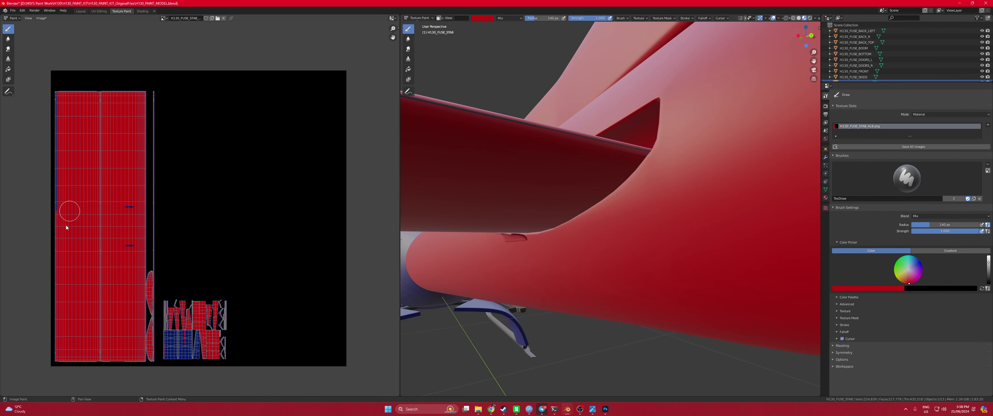
mouse_move(62, 183)
left_mouse_down()
mouse_move(58, 95)
mouse_move(139, 94)
mouse_move(131, 154)
mouse_move(143, 95)
mouse_move(145, 309)
left_mouse_up()
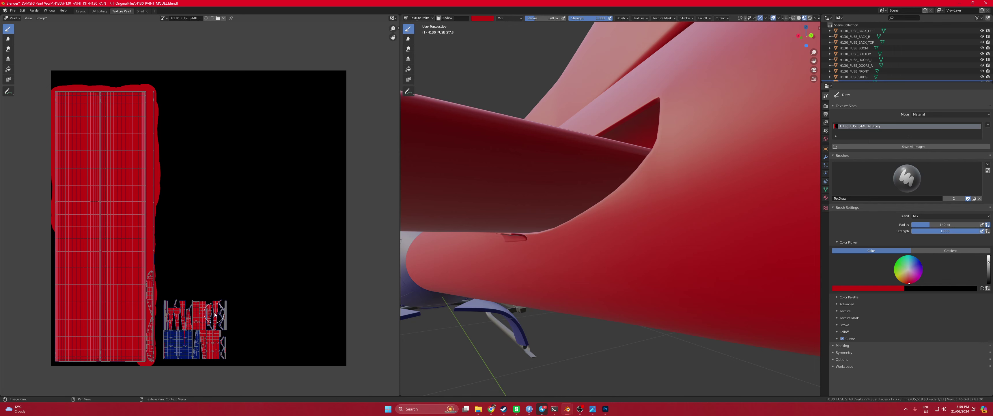
mouse_move(220, 317)
left_mouse_down()
mouse_move(219, 352)
mouse_move(175, 353)
mouse_move(170, 303)
mouse_move(169, 355)
left_mouse_up()
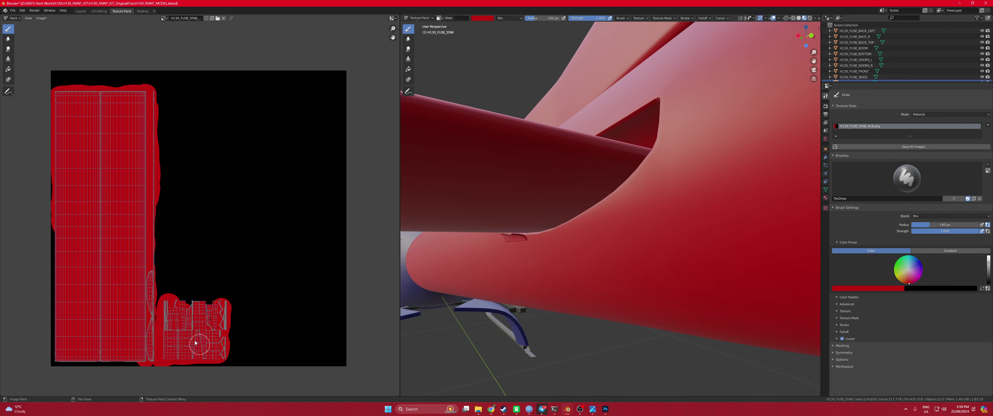
mouse_move(184, 308)
left_mouse_down()
mouse_move(206, 305)
mouse_move(214, 324)
left_mouse_up()
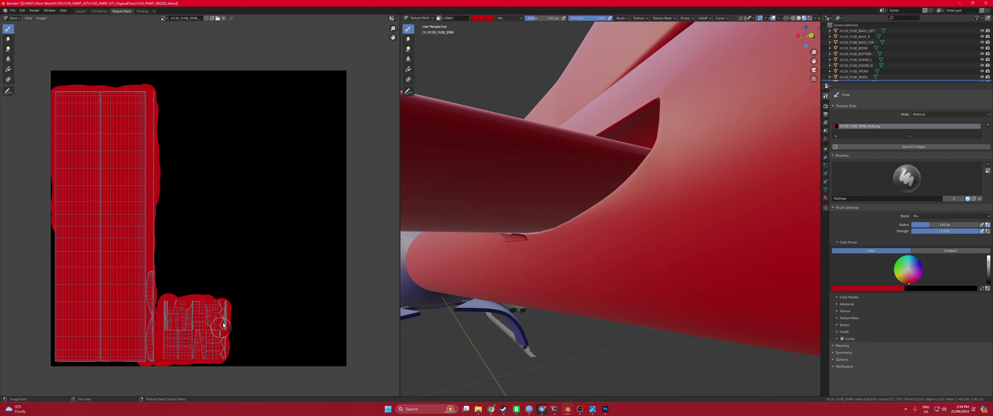
scroll(270, 231, "down", 2)
middle_click_drag(444, 216, 426, 200)
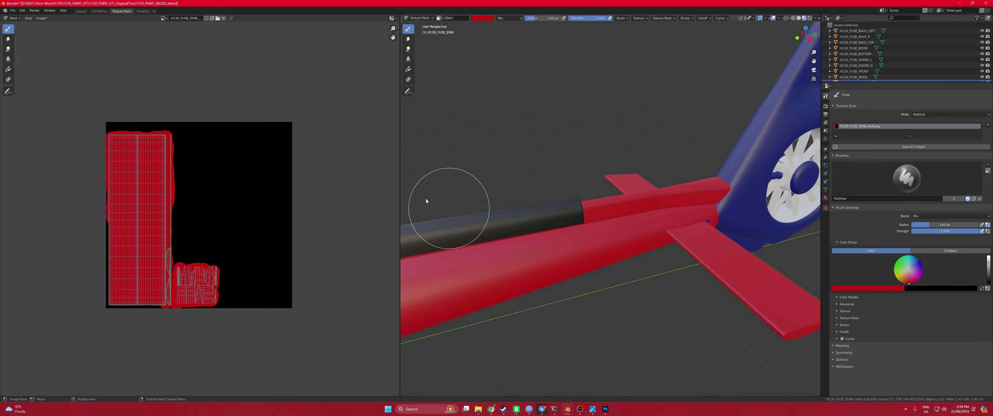
Select the H130_FUSE_TAIL fin in Layout and return to Texture Paint with it active
left_click(81, 11)
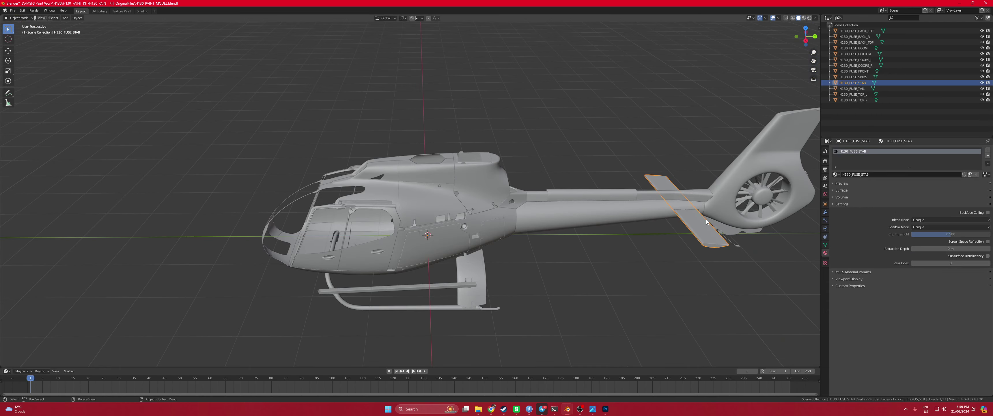
left_click(723, 204)
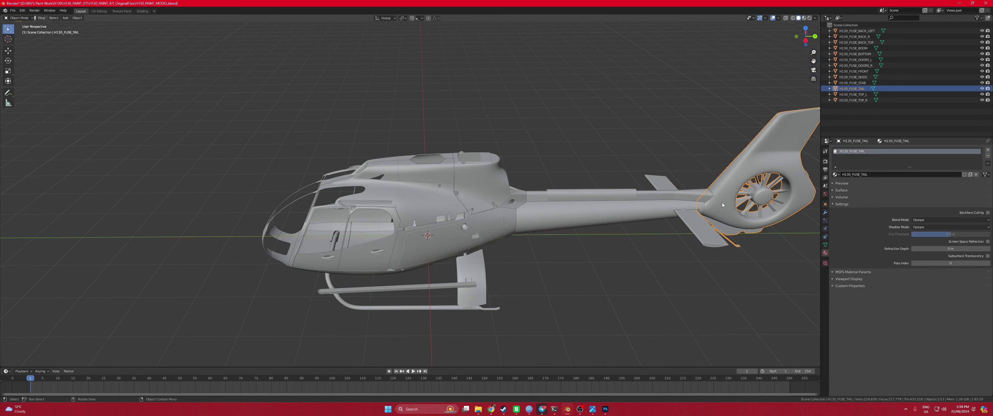
left_click(128, 13)
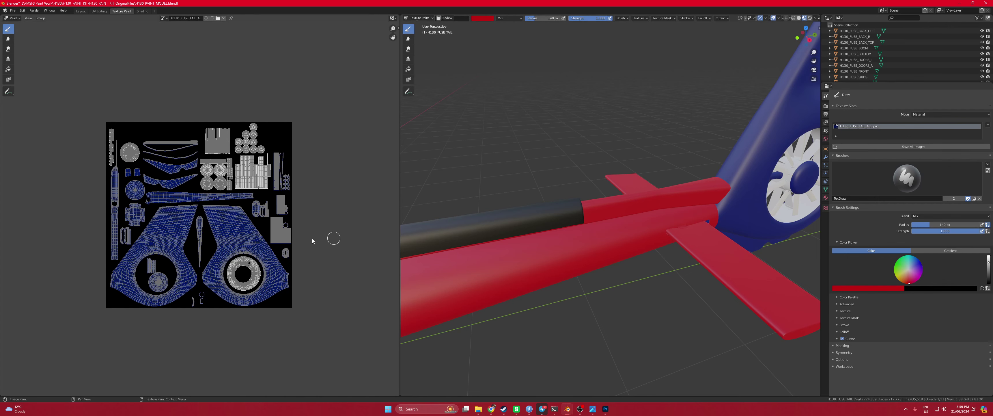
Turn the tail to show the blue fin and fan side-on, then bring up the red reference photo
middle_click_drag(510, 216, 772, 197)
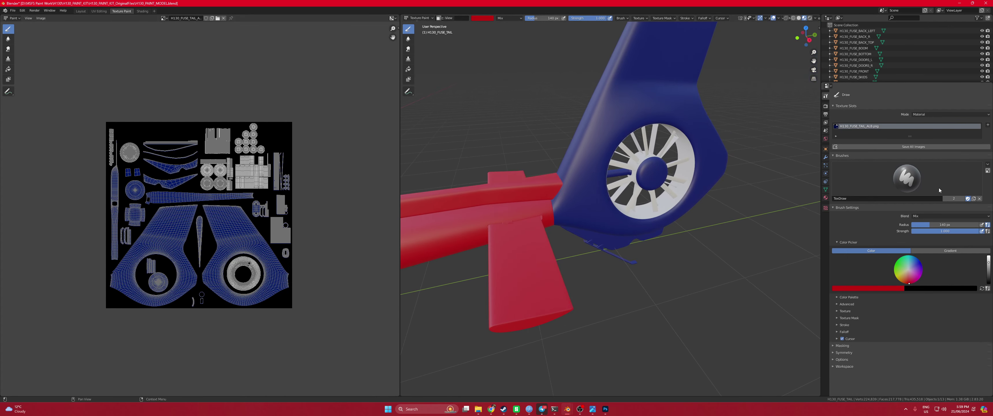
middle_click_drag(638, 219, 570, 219)
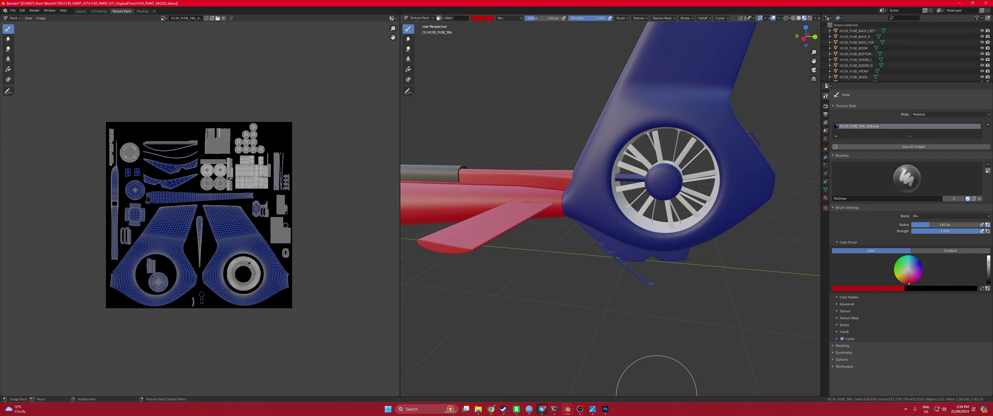
key("alt+Tab")
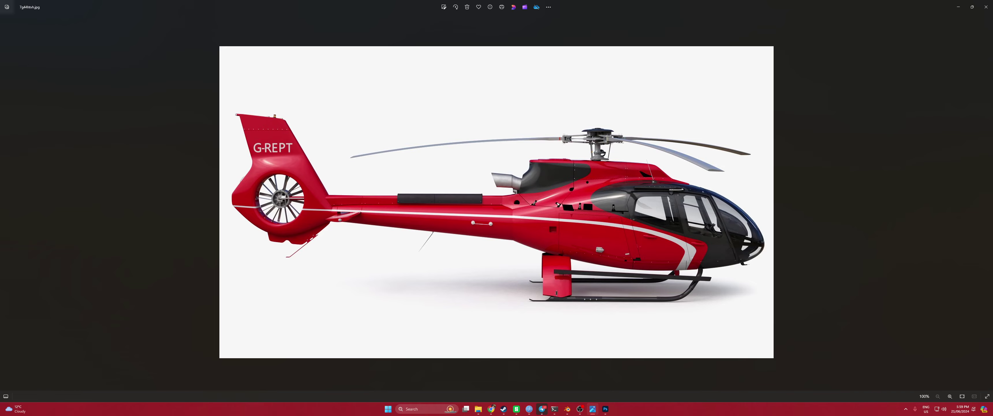
Zoom and pan around the red H130 reference photo, then minimize Photos to return to Blender
scroll(362, 242, "up", 3)
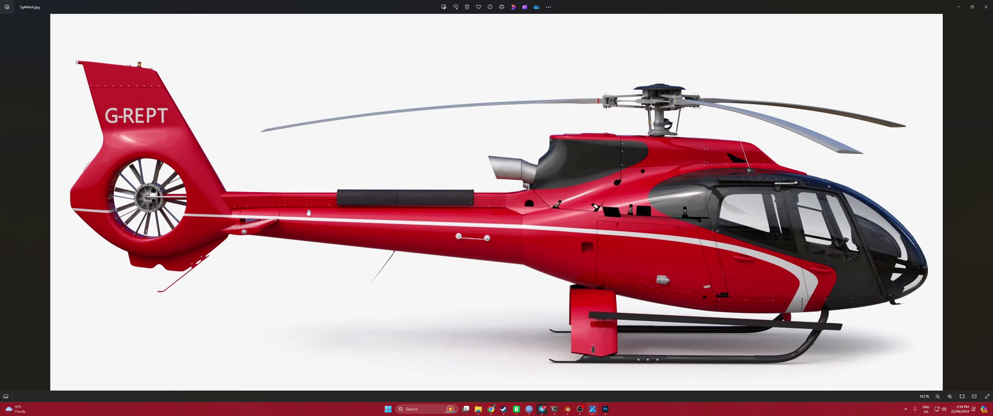
left_click_drag(157, 188, 253, 215)
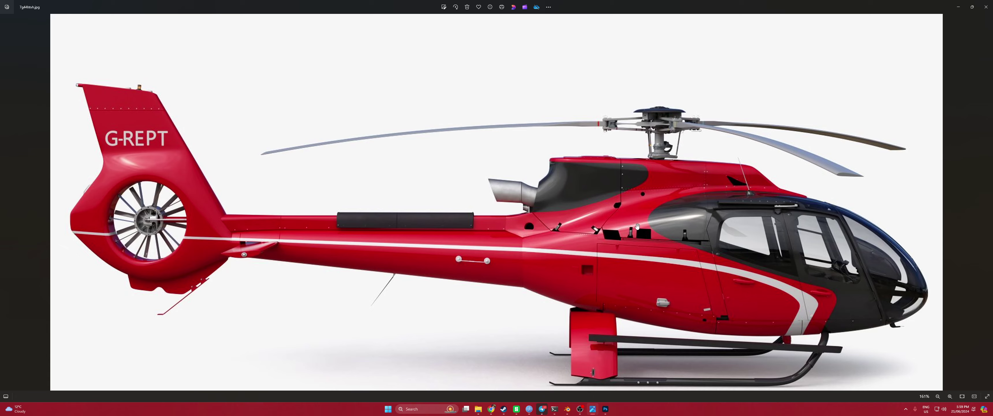
left_click(955, 7)
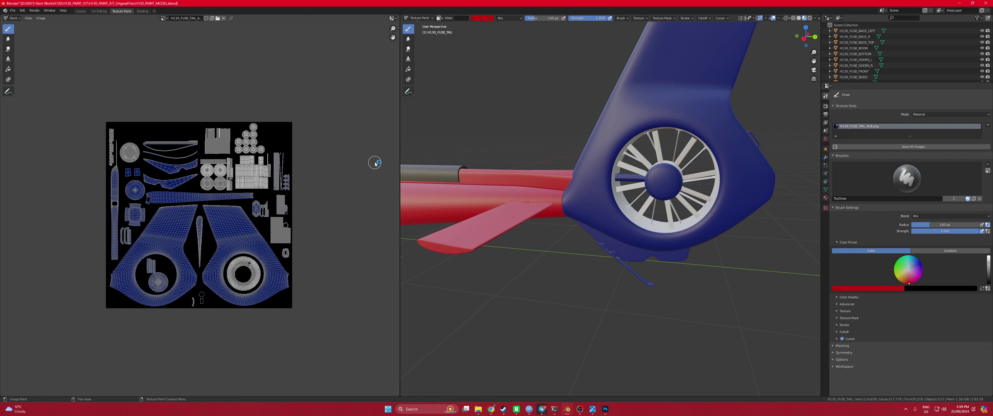
Paint the fenestron fan-blade UV islands black, undoing one misplaced stroke
key("x")
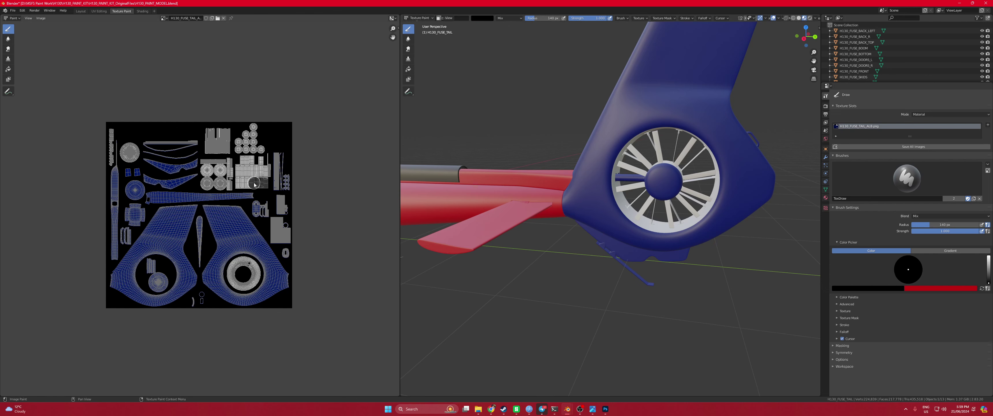
left_click_drag(240, 168, 259, 171)
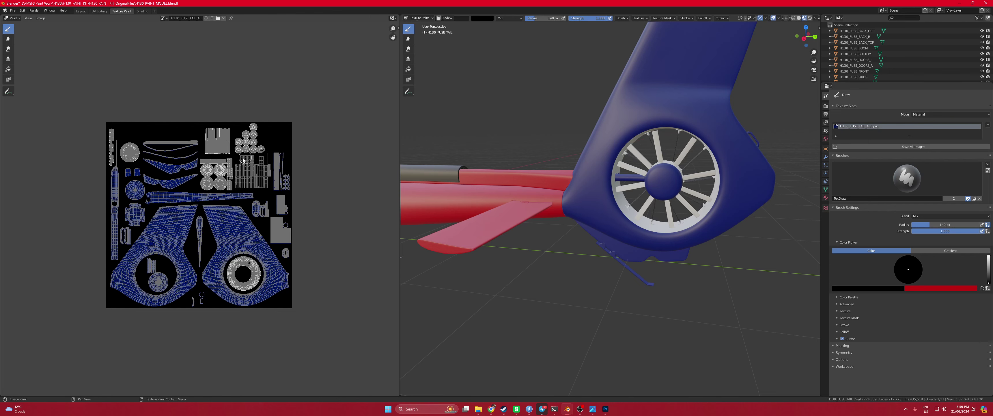
key("ctrl+z")
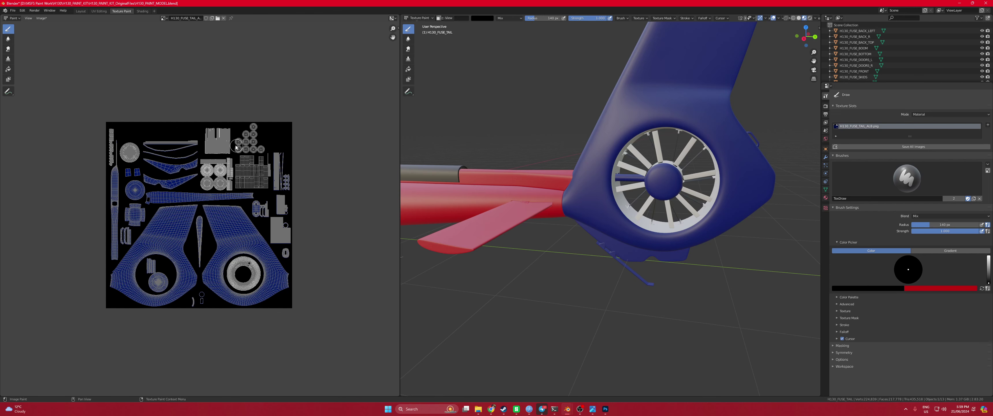
mouse_move(217, 134)
left_mouse_down()
mouse_move(231, 139)
mouse_move(209, 151)
left_mouse_up()
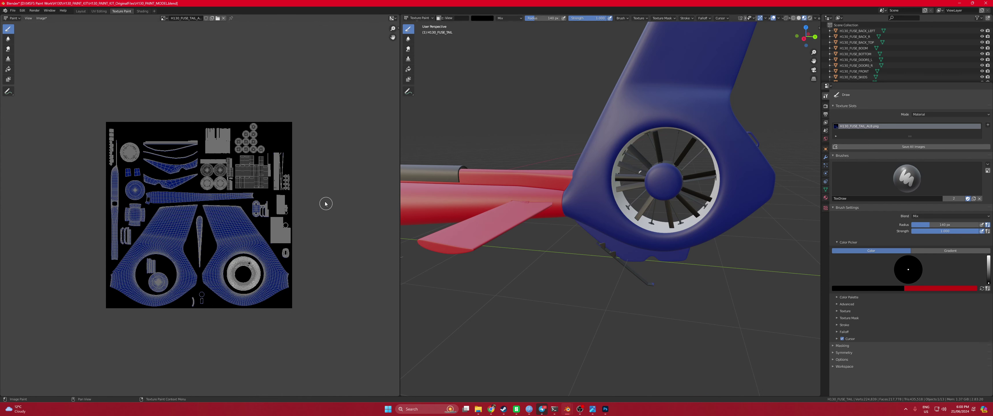
Switch back to red and paint the tail boom strip and upper curved UV pieces red
key("x")
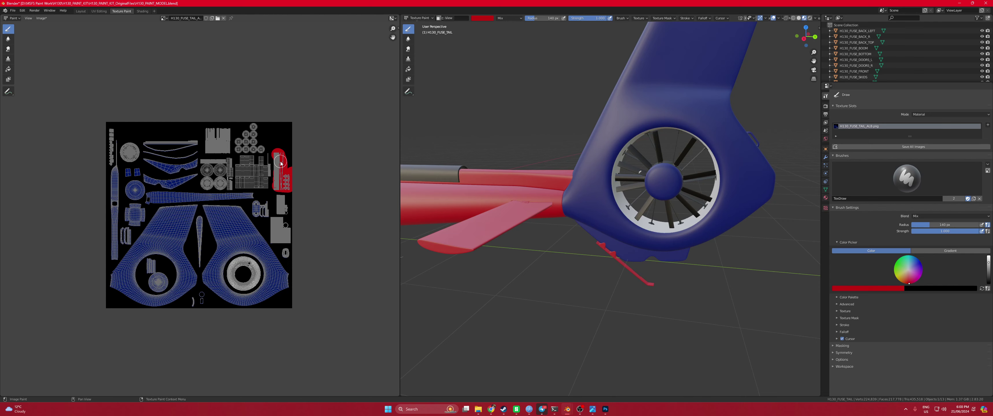
scroll(287, 172, "up", 3)
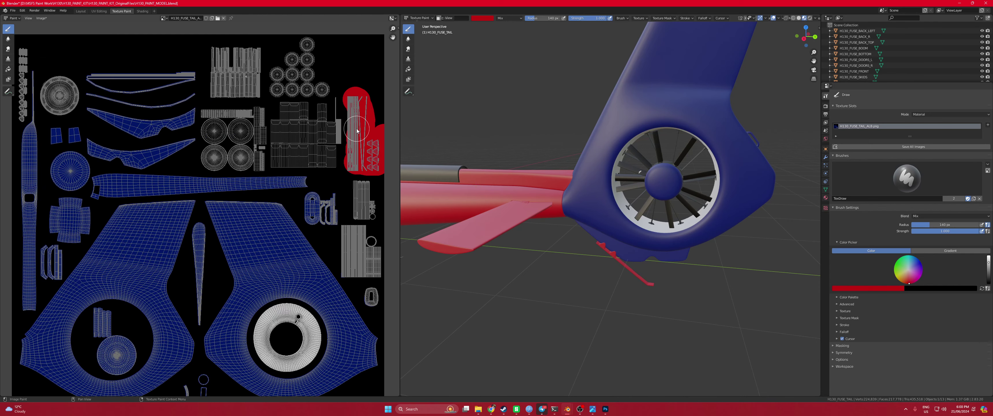
mouse_move(309, 188)
left_mouse_down()
mouse_move(307, 198)
mouse_move(322, 202)
left_mouse_up()
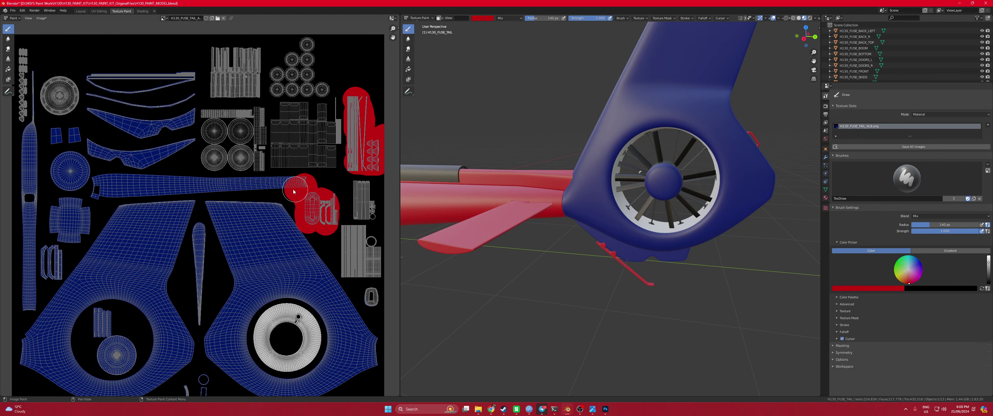
mouse_move(294, 191)
left_mouse_down()
mouse_move(97, 193)
mouse_move(108, 182)
mouse_move(94, 144)
mouse_move(110, 160)
mouse_move(156, 157)
mouse_move(128, 170)
mouse_move(184, 145)
left_mouse_up()
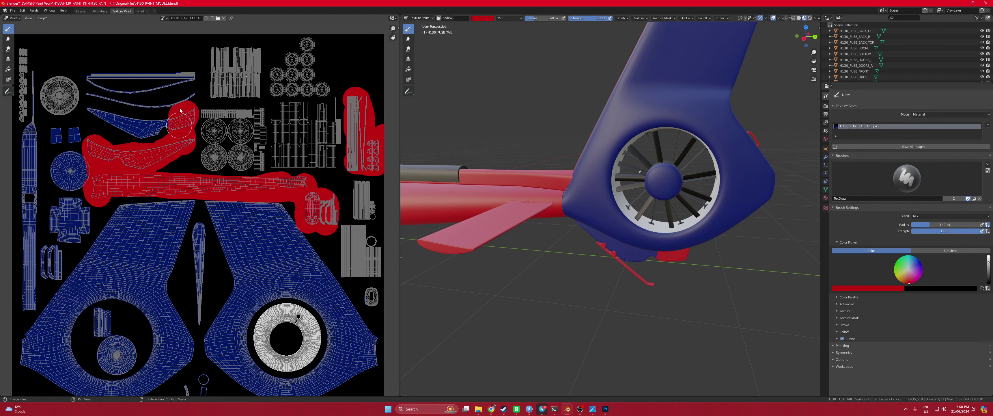
mouse_move(180, 110)
left_mouse_down()
mouse_move(146, 90)
mouse_move(95, 82)
mouse_move(171, 81)
mouse_move(118, 110)
mouse_move(96, 110)
mouse_move(98, 97)
mouse_move(106, 125)
mouse_move(139, 132)
mouse_move(161, 121)
mouse_move(145, 111)
mouse_move(156, 123)
mouse_move(116, 139)
mouse_move(57, 140)
mouse_move(55, 179)
mouse_move(78, 177)
mouse_move(84, 162)
mouse_move(43, 278)
mouse_move(79, 222)
mouse_move(70, 255)
mouse_move(208, 228)
mouse_move(117, 218)
mouse_move(187, 210)
mouse_move(138, 229)
mouse_move(112, 225)
mouse_move(38, 319)
mouse_move(85, 251)
mouse_move(46, 313)
mouse_move(31, 307)
mouse_move(35, 185)
mouse_move(17, 245)
mouse_move(17, 208)
mouse_move(34, 137)
mouse_move(37, 198)
left_mouse_up()
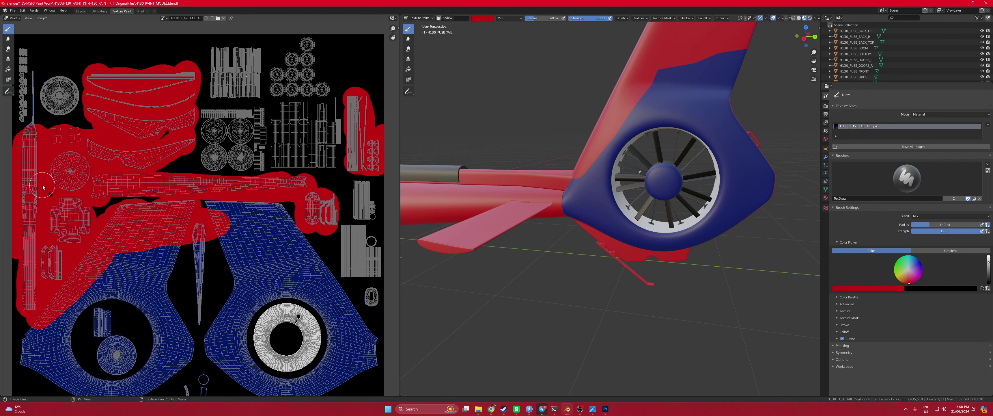
Paint the thin vertical strip red at 44 px radius, then the lower-left blue islands at 152 px
key("f")
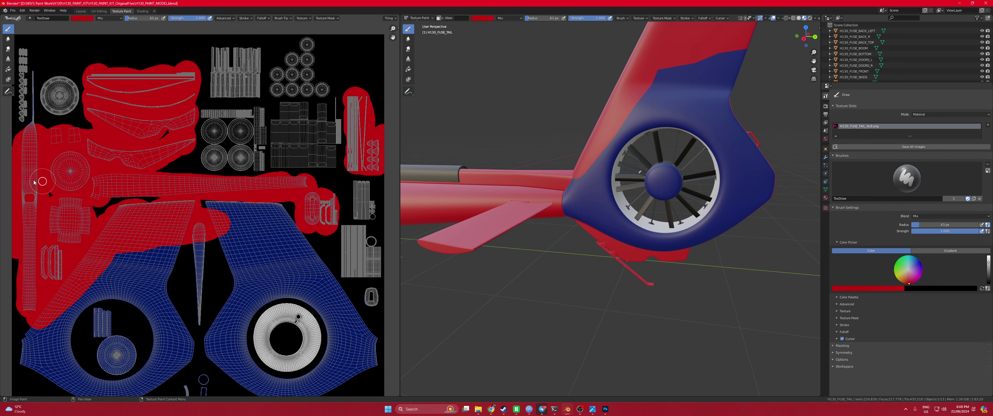
left_click(35, 181)
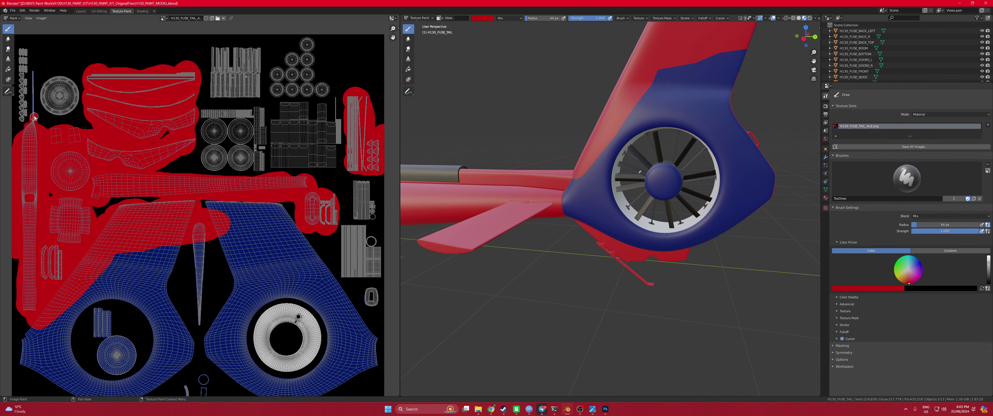
mouse_move(35, 116)
left_mouse_down()
mouse_move(35, 75)
mouse_move(36, 93)
left_mouse_up()
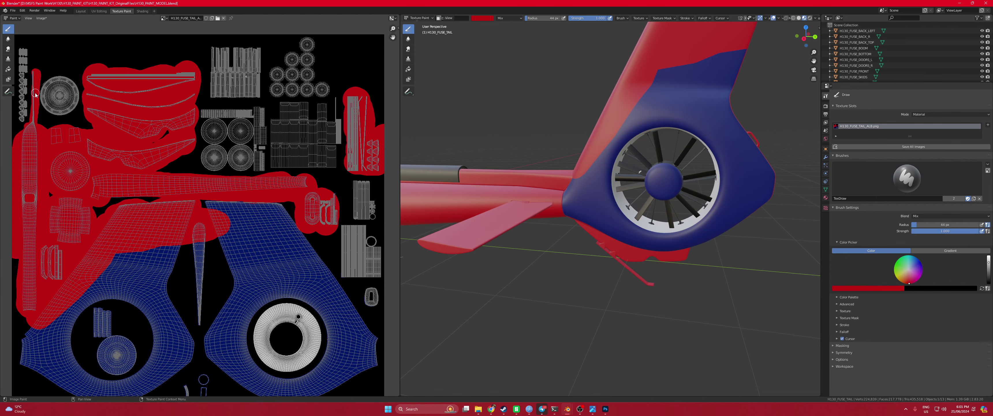
key("f")
left_click(98, 311)
mouse_move(99, 311)
left_mouse_down()
mouse_move(106, 344)
mouse_move(118, 334)
mouse_move(119, 382)
mouse_move(26, 364)
mouse_move(23, 351)
mouse_move(44, 374)
mouse_move(54, 329)
mouse_move(67, 333)
mouse_move(75, 365)
mouse_move(71, 317)
mouse_move(98, 275)
mouse_move(121, 294)
mouse_move(157, 223)
mouse_move(146, 302)
mouse_move(172, 310)
mouse_move(197, 242)
mouse_move(202, 344)
mouse_move(185, 331)
left_mouse_up()
middle_click_drag(185, 332, 181, 217)
mouse_move(185, 227)
left_mouse_down()
mouse_move(176, 253)
mouse_move(117, 288)
mouse_move(139, 234)
mouse_move(111, 271)
mouse_move(78, 276)
mouse_move(124, 271)
mouse_move(168, 222)
mouse_move(146, 235)
mouse_move(189, 217)
mouse_move(183, 298)
mouse_move(225, 253)
mouse_move(273, 274)
mouse_move(313, 275)
mouse_move(293, 279)
mouse_move(343, 243)
mouse_move(317, 281)
mouse_move(363, 229)
mouse_move(366, 253)
mouse_move(357, 227)
mouse_move(329, 253)
mouse_move(366, 183)
mouse_move(363, 204)
left_mouse_up()
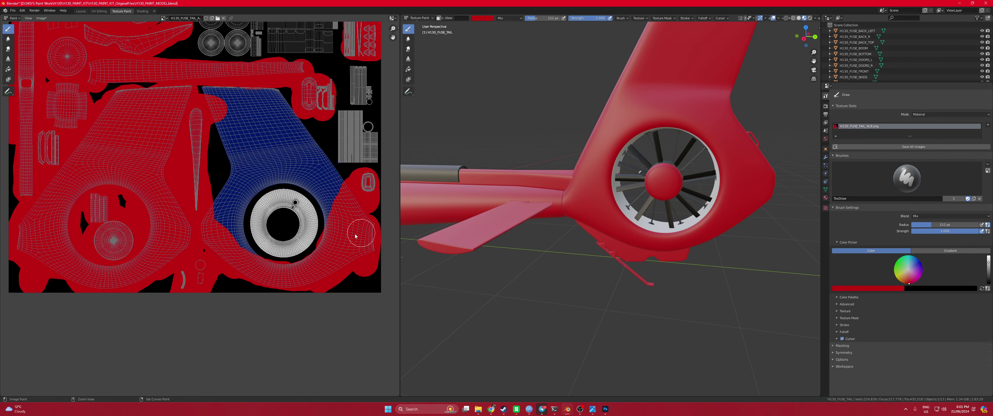
Undo the last red stroke and paint the small blue UV island red
key("ctrl+z")
scroll(359, 177, "up", 3)
middle_click_drag(206, 287, 69, 270)
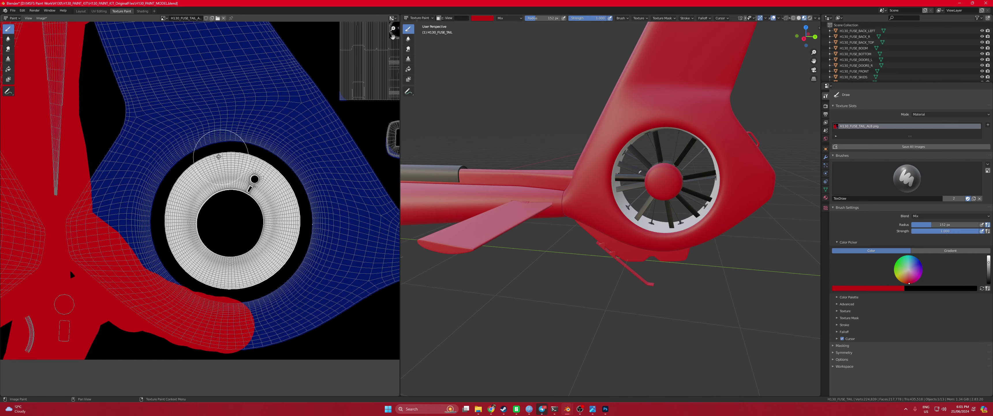
scroll(210, 166, "down", 2)
scroll(291, 163, "up", 1)
left_click(291, 163)
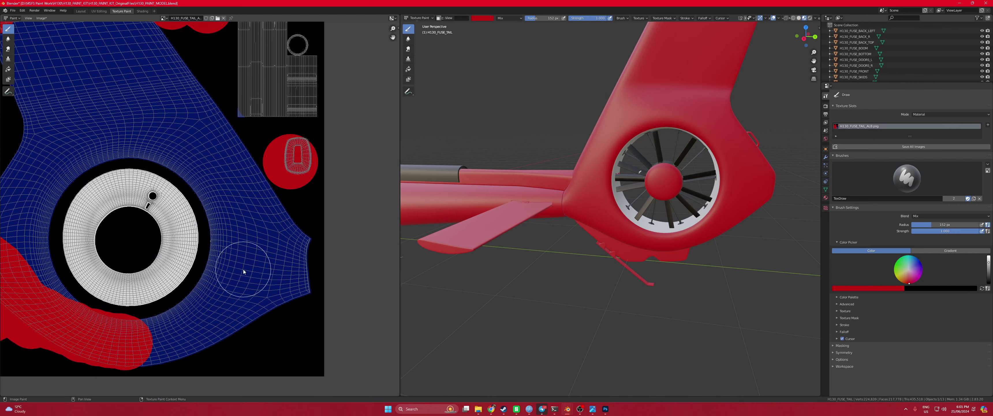
mouse_move(242, 269)
left_mouse_down()
mouse_move(134, 347)
mouse_move(235, 315)
mouse_move(286, 254)
mouse_move(230, 311)
mouse_move(288, 301)
mouse_move(297, 241)
left_mouse_up()
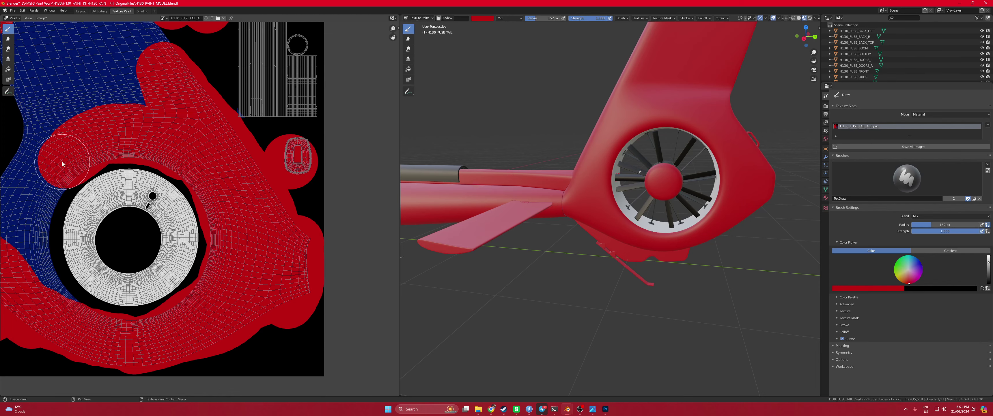
Cover most of the remaining blue island in red
left_click_drag(63, 164, 34, 206)
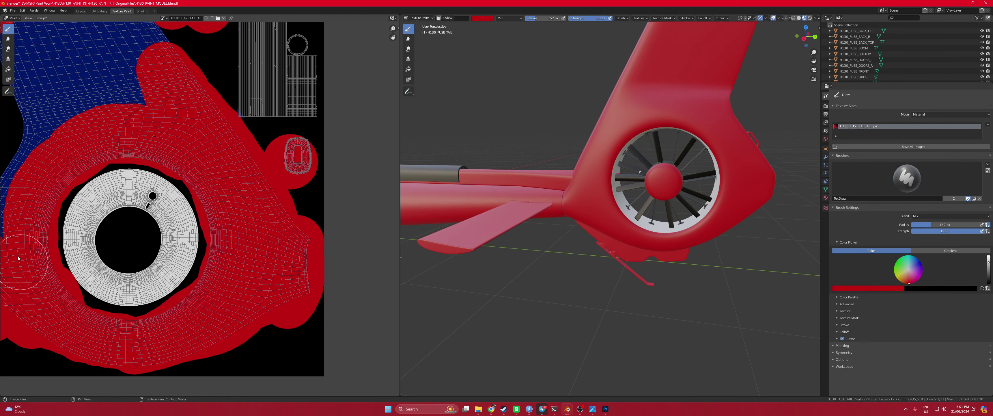
middle_click_drag(51, 128, 83, 227)
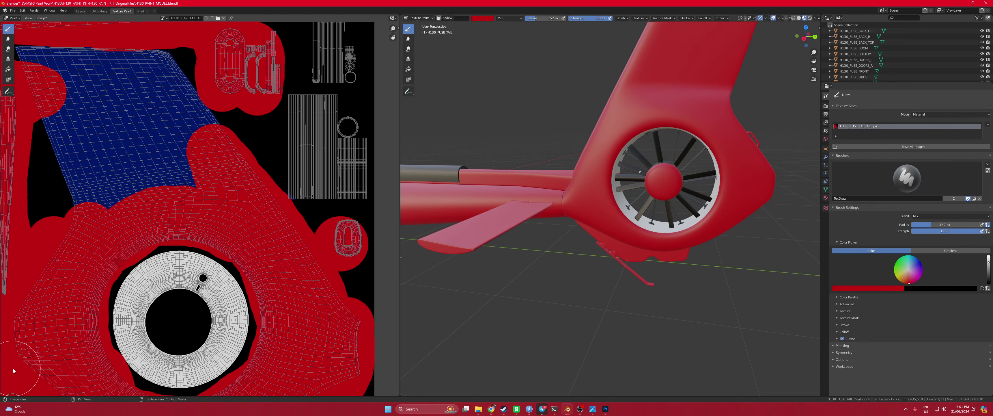
middle_click_drag(119, 170, 89, 247)
left_click_drag(79, 240, 76, 237)
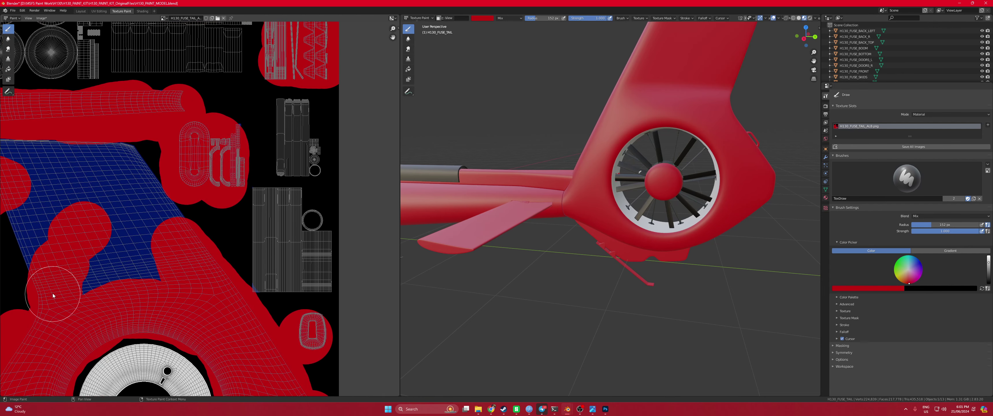
mouse_move(53, 295)
left_mouse_down()
mouse_move(10, 159)
mouse_move(106, 161)
mouse_move(130, 172)
mouse_move(151, 222)
mouse_move(176, 236)
mouse_move(123, 231)
mouse_move(91, 270)
mouse_move(160, 270)
mouse_move(23, 204)
left_mouse_up()
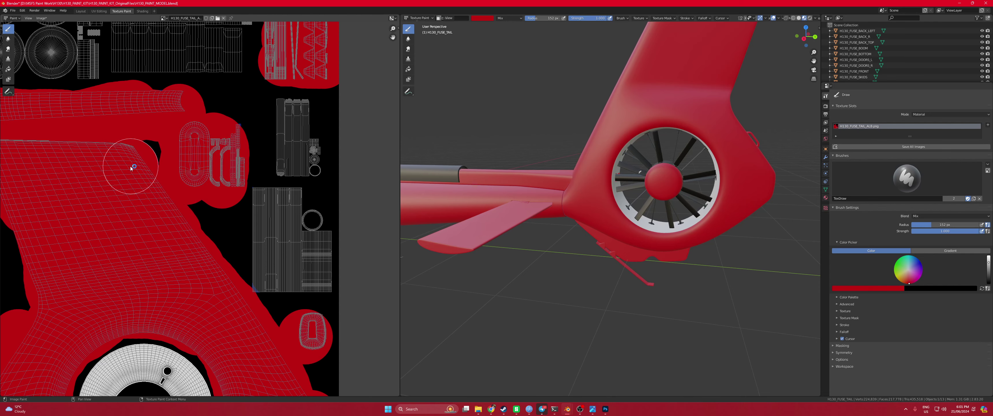
Switch to black and paint the lower part of the white fan ring
middle_click_drag(130, 167, 186, 148)
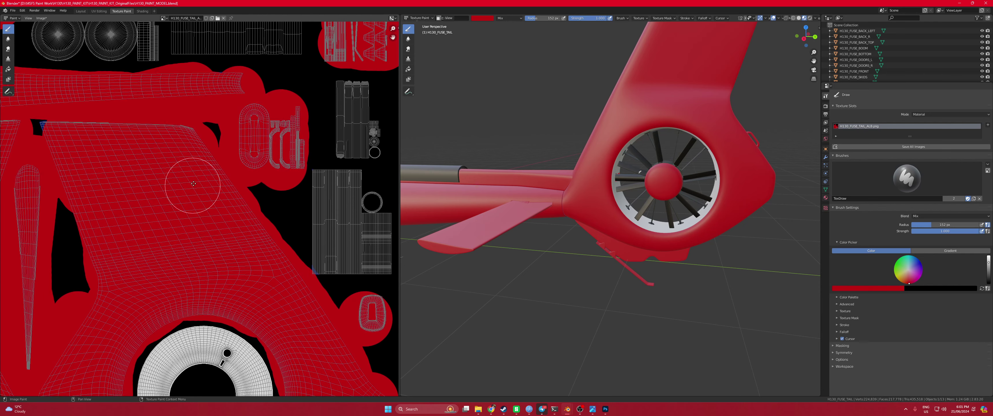
middle_click_drag(192, 232, 193, 113)
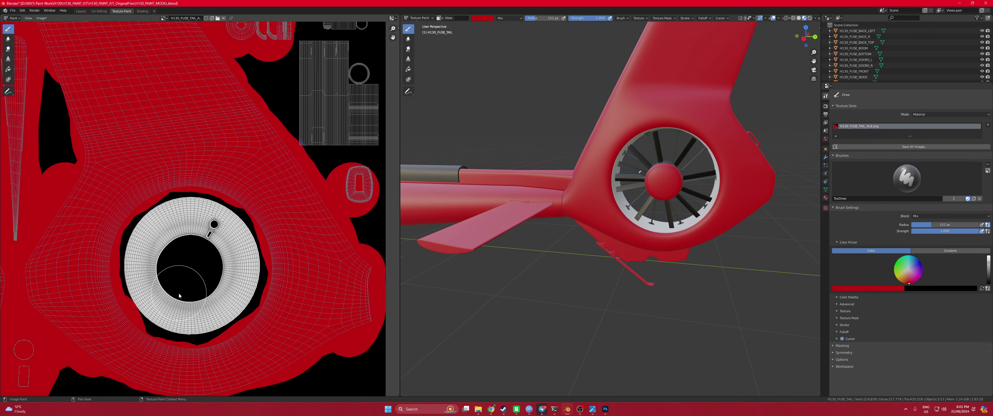
key("x")
mouse_move(205, 309)
left_mouse_down()
mouse_move(156, 291)
mouse_move(164, 300)
mouse_move(151, 252)
mouse_move(171, 227)
mouse_move(200, 225)
mouse_move(227, 241)
mouse_move(233, 283)
mouse_move(207, 304)
left_mouse_up()
Zoom in on the fan hub and paint the leftover white specks black
middle_click_drag(501, 182, 602, 190)
scroll(601, 191, "up", 8)
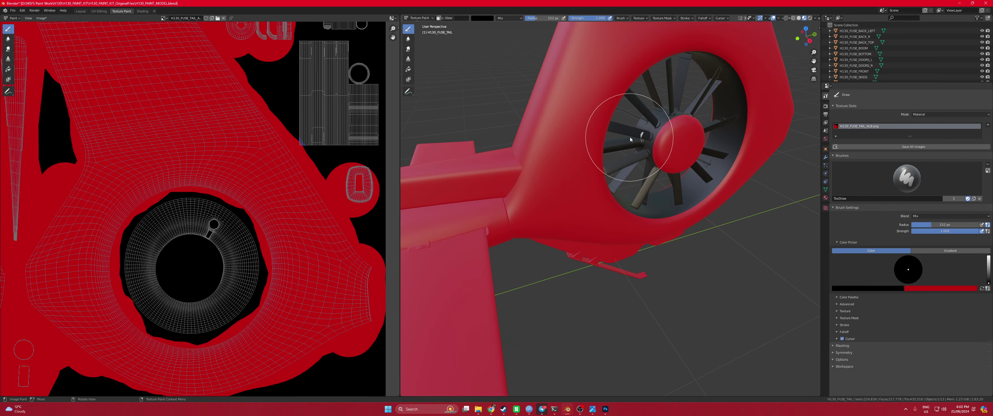
scroll(554, 189, "up", 2)
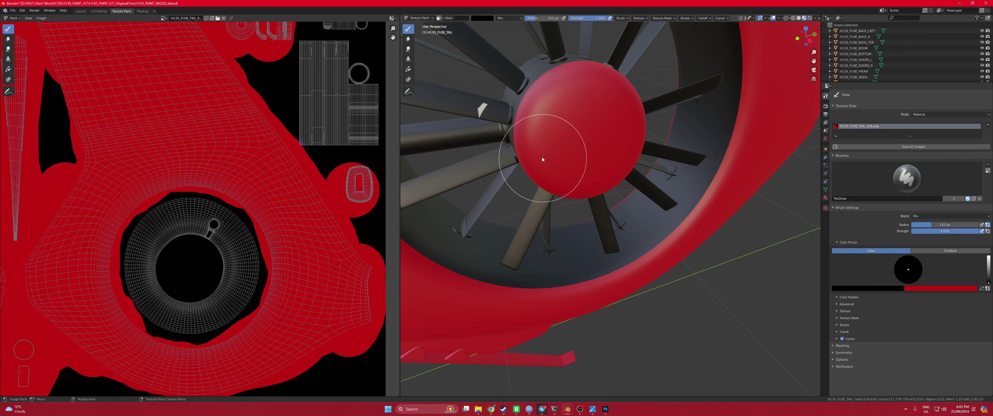
middle_click_drag(543, 159, 537, 166)
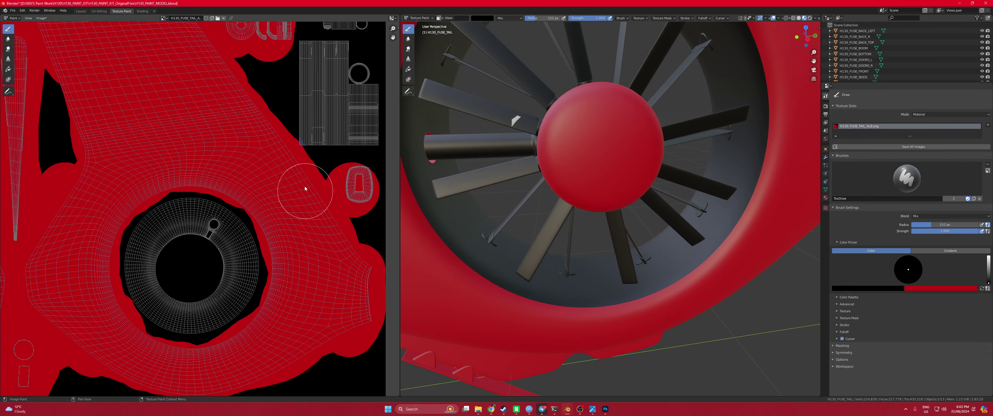
scroll(306, 191, "up", 5)
scroll(285, 162, "up", 4)
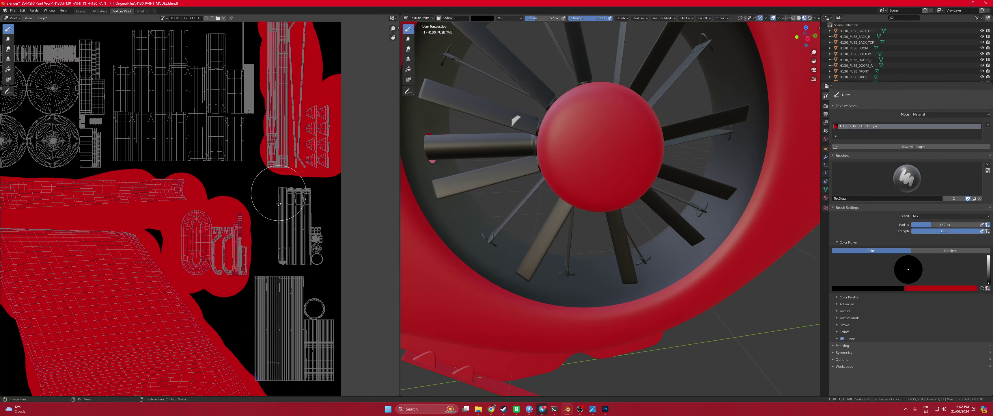
scroll(231, 166, "up", 4)
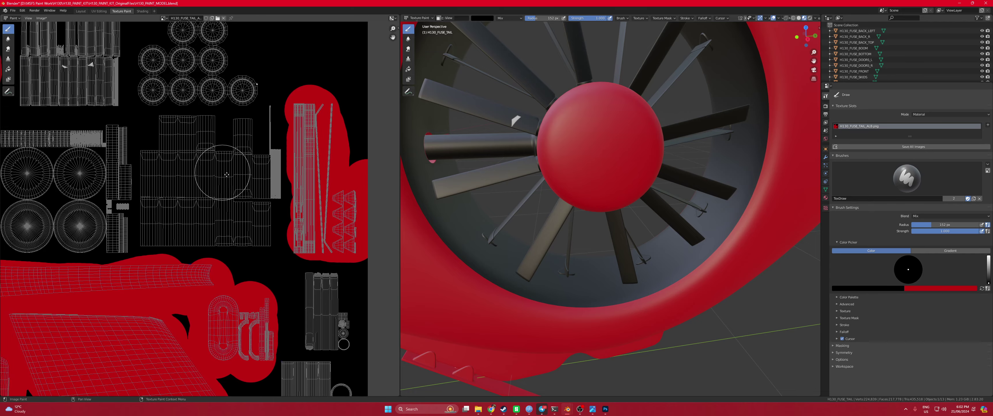
scroll(173, 128, "up", 3)
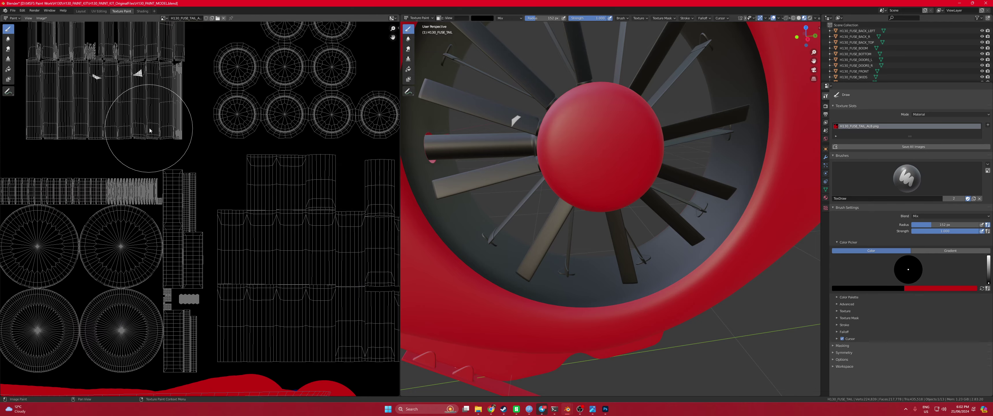
left_click_drag(211, 173, 261, 182)
Check the red fan housing, tail fin and boom, then set the paint colour back to red
scroll(594, 166, "down", 3)
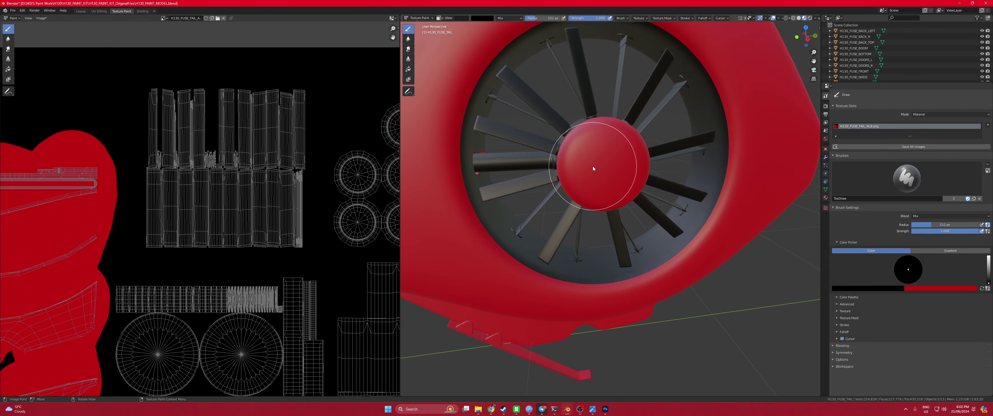
middle_click_drag(593, 169, 543, 170)
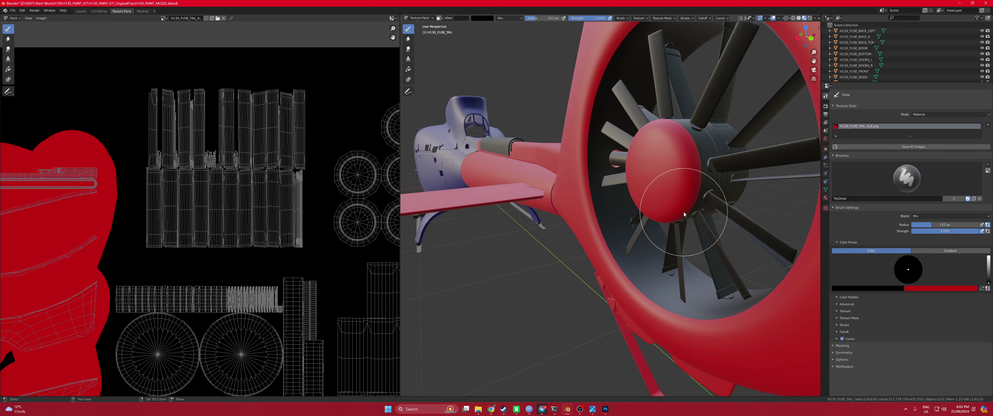
middle_click_drag(684, 212, 628, 190)
scroll(597, 218, "down", 3)
scroll(424, 231, "down", 2)
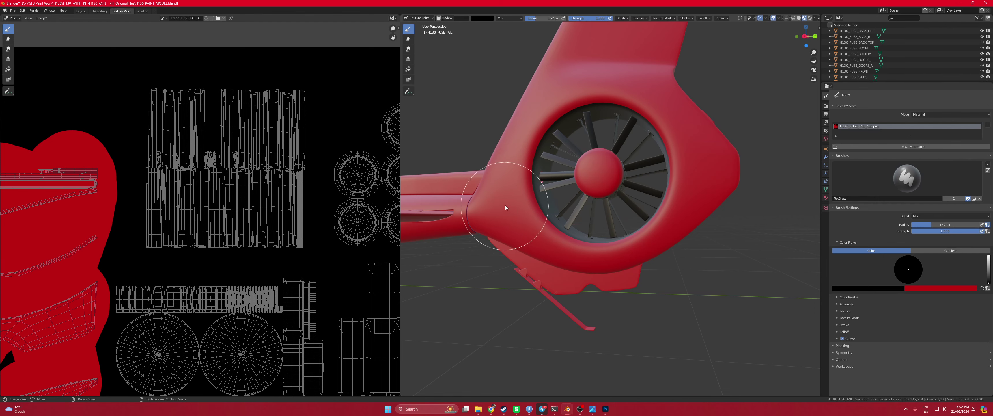
middle_click_drag(505, 205, 563, 210)
scroll(518, 212, "down", 2)
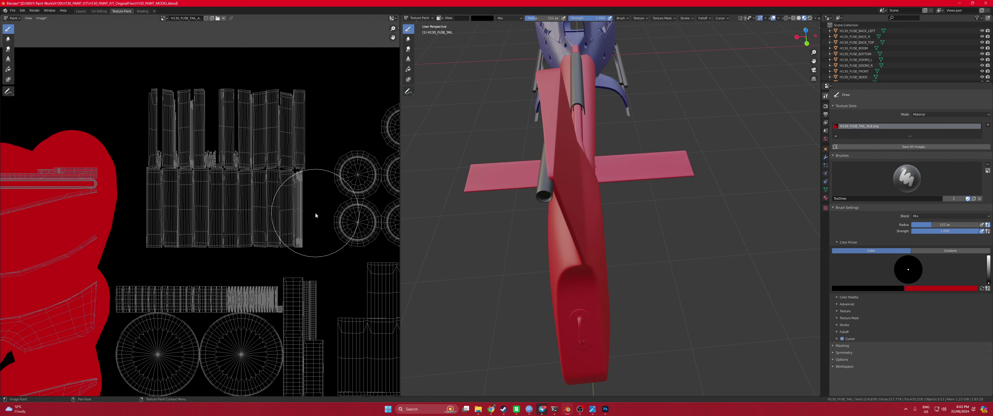
scroll(208, 189, "down", 3)
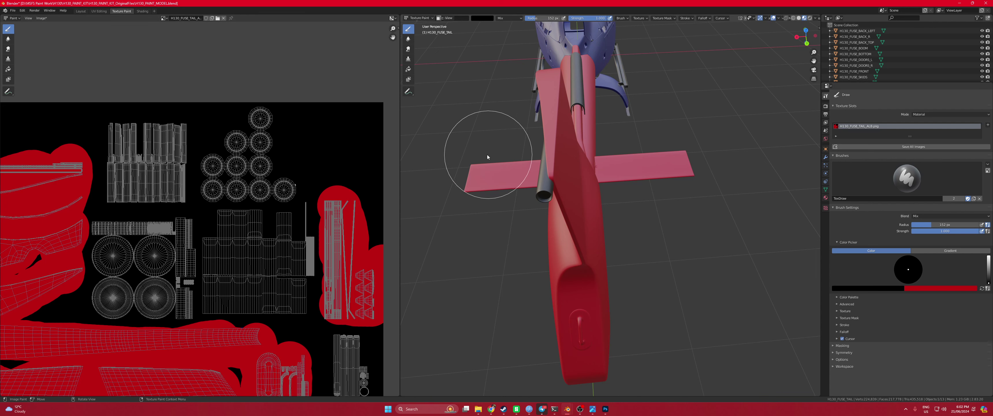
key("x")
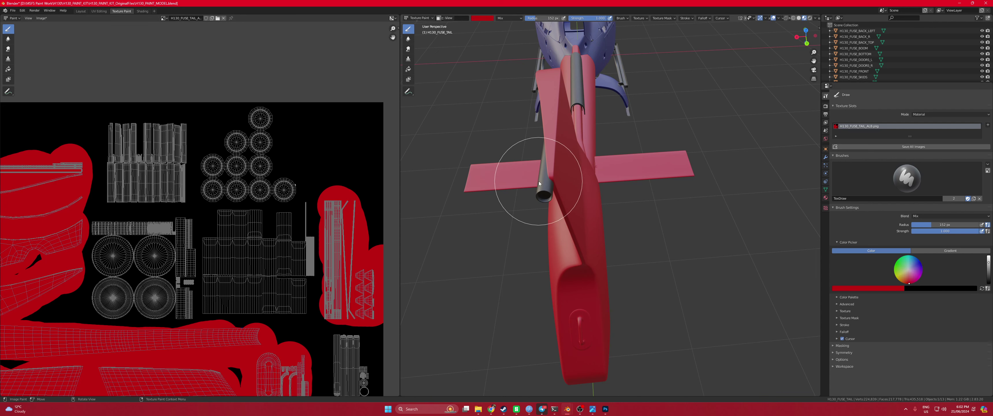
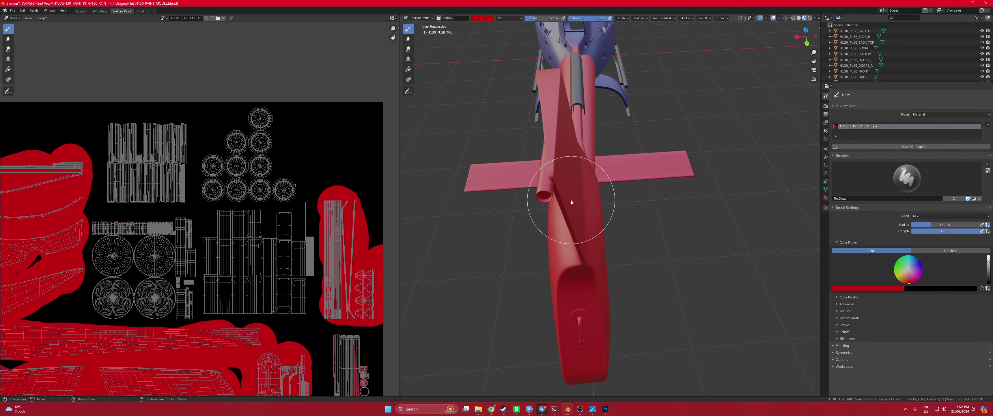
Shrink the brush radius to 38 px and paint the dark tube along the tail fin top red
middle_click_drag(579, 232, 698, 113)
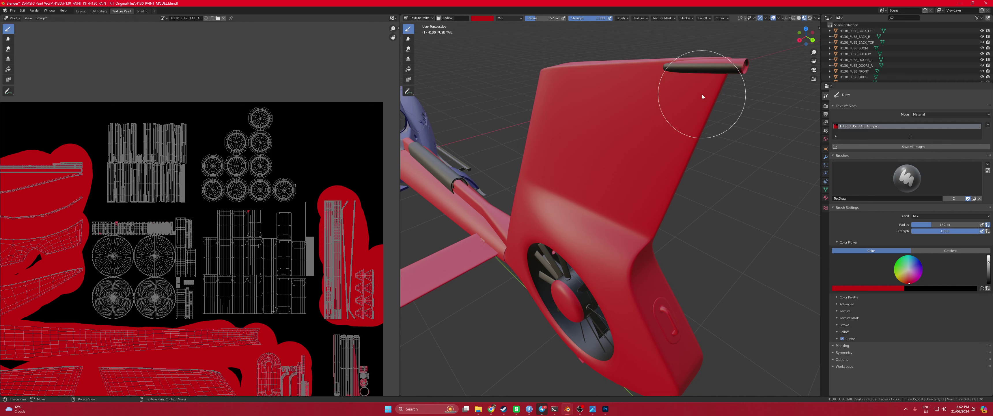
key("f")
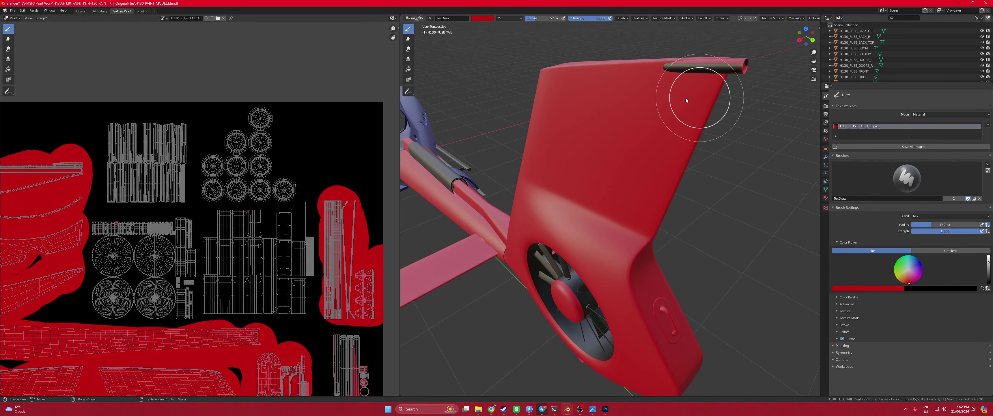
left_click(667, 97)
left_click_drag(668, 72, 732, 75)
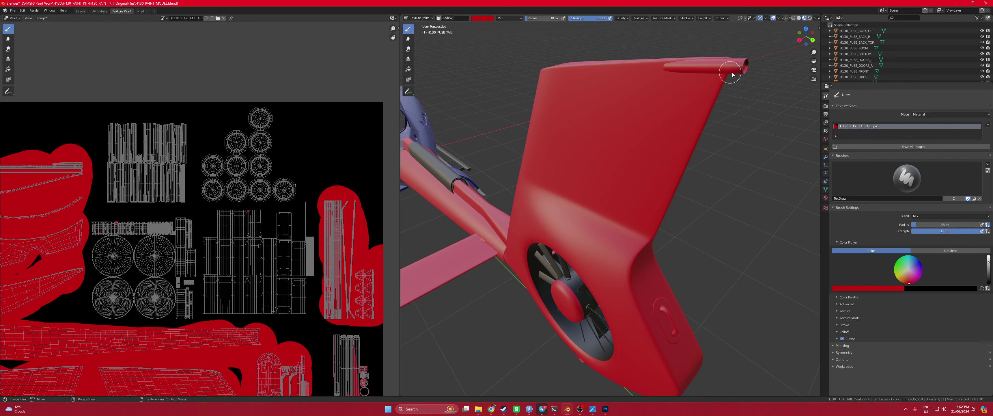
middle_click_drag(688, 117, 605, 178)
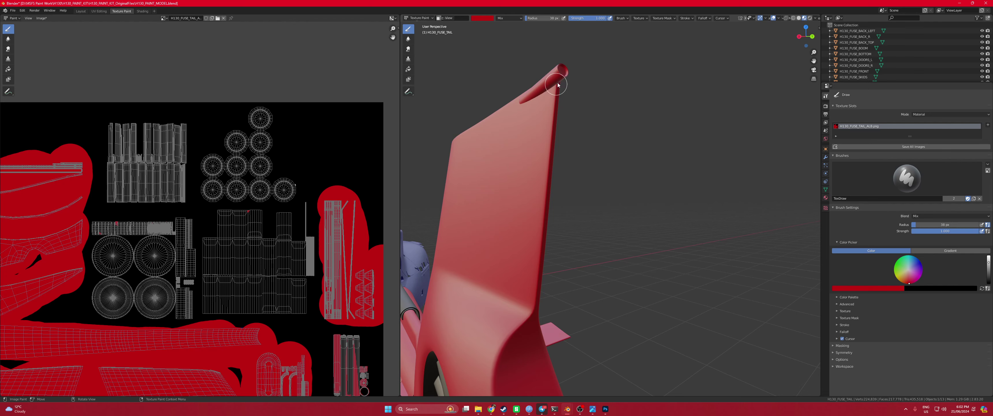
middle_click_drag(551, 146, 467, 135)
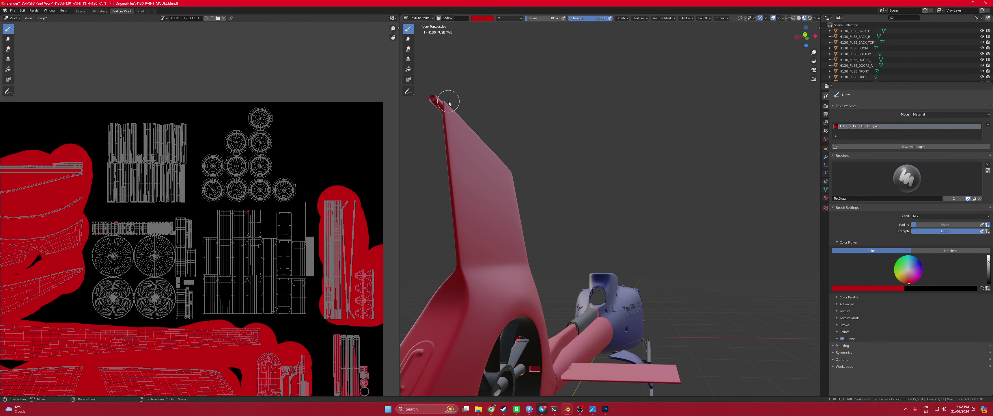
scroll(240, 218, "down", 8, "shift")
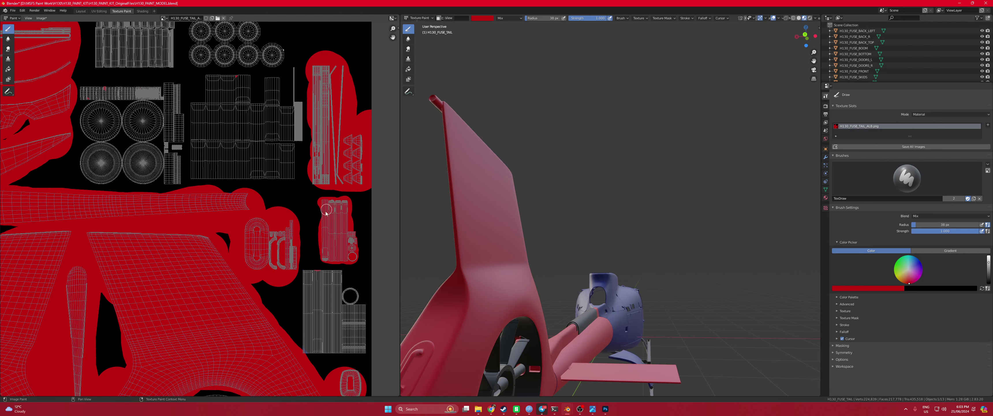
Switch to black and paint the small texture island beside the fenestron hub
key("x")
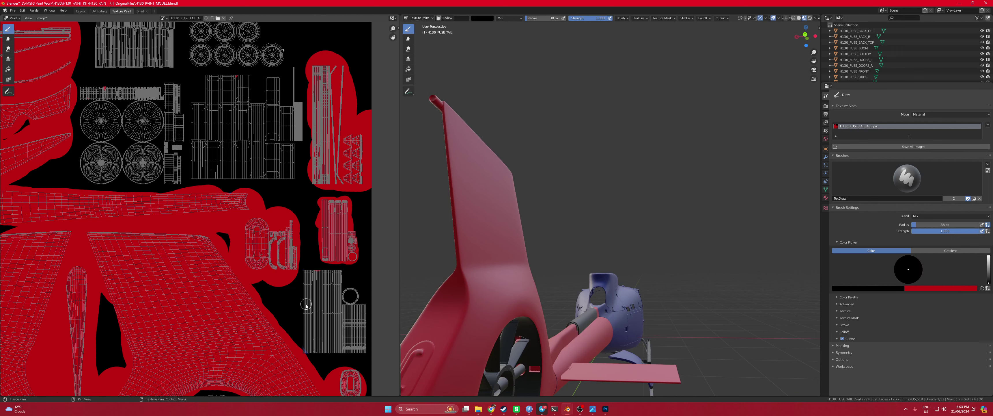
middle_click_drag(443, 193, 578, 205)
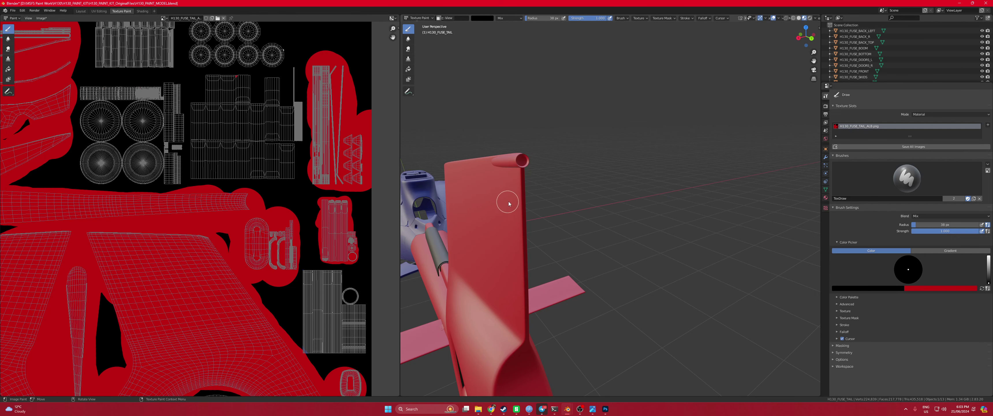
middle_click_drag(505, 199, 519, 193)
middle_click_drag(530, 247, 513, 223)
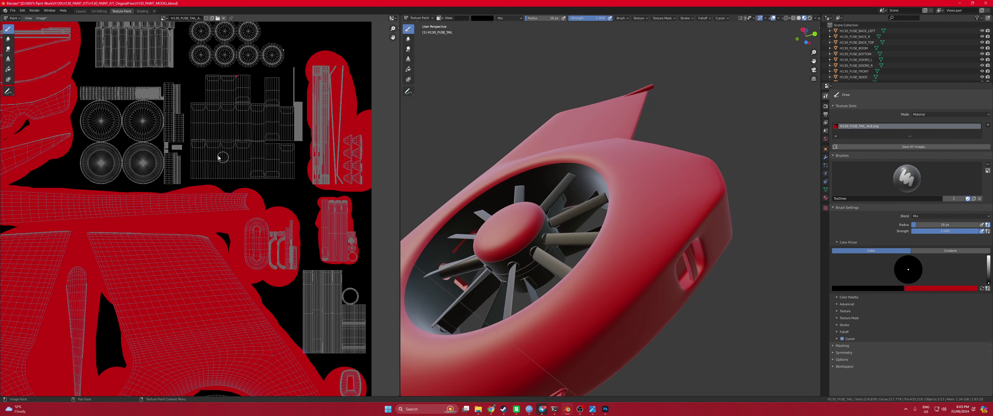
middle_click_drag(427, 280, 570, 323)
scroll(444, 301, "up", 5)
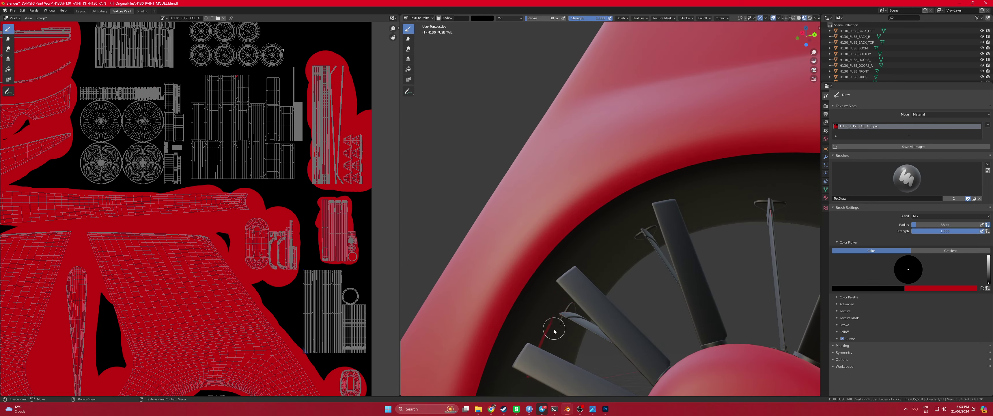
middle_click_drag(522, 386, 522, 326)
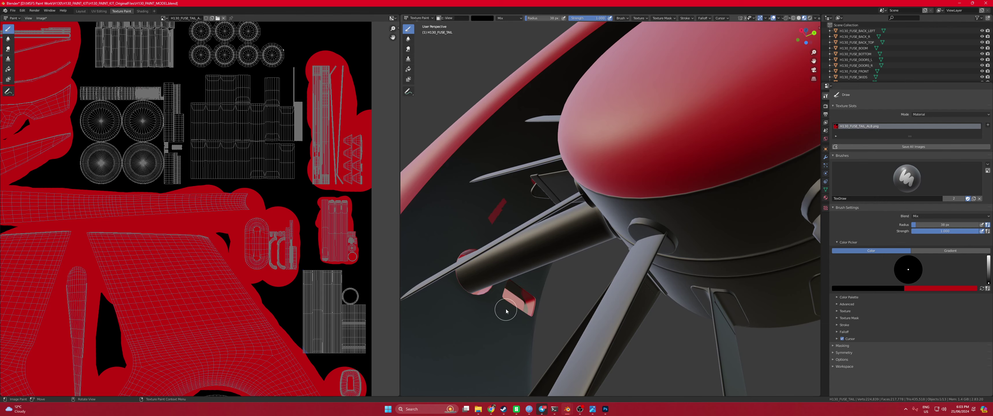
scroll(299, 285, "down", 1)
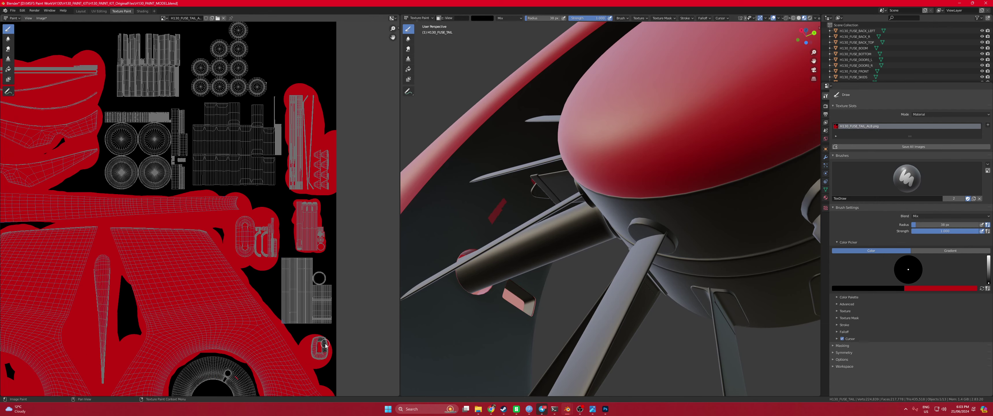
left_click_drag(325, 344, 316, 340)
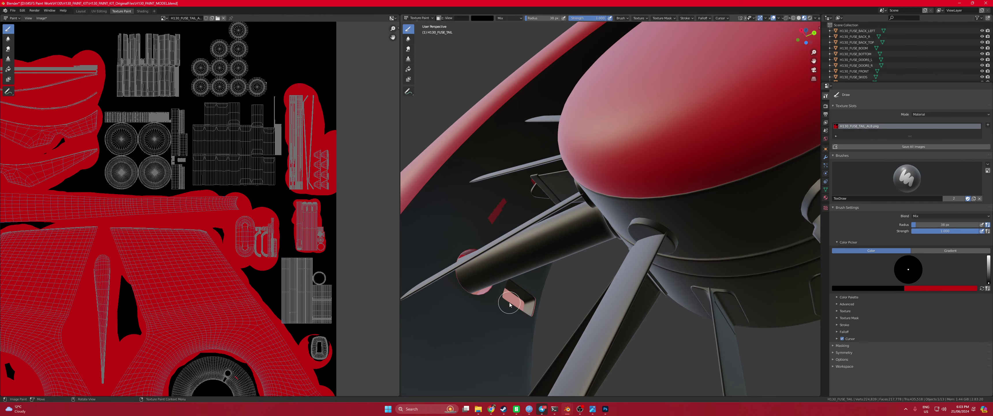
Orbit around the red tail and its rotor blades, then pan the texture to its top-left border
mouse_move(510, 304)
middle_mouse_down()
mouse_move(498, 317)
mouse_move(479, 308)
middle_mouse_up()
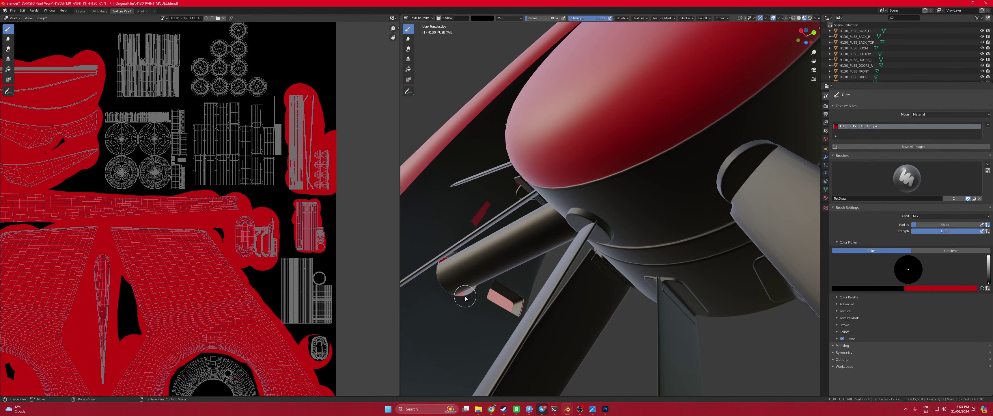
middle_click_drag(465, 299, 470, 312)
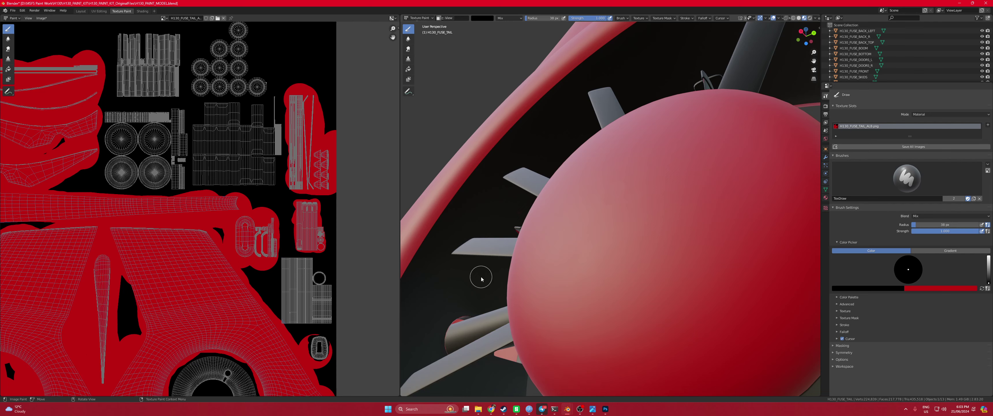
middle_click_drag(481, 278, 532, 237)
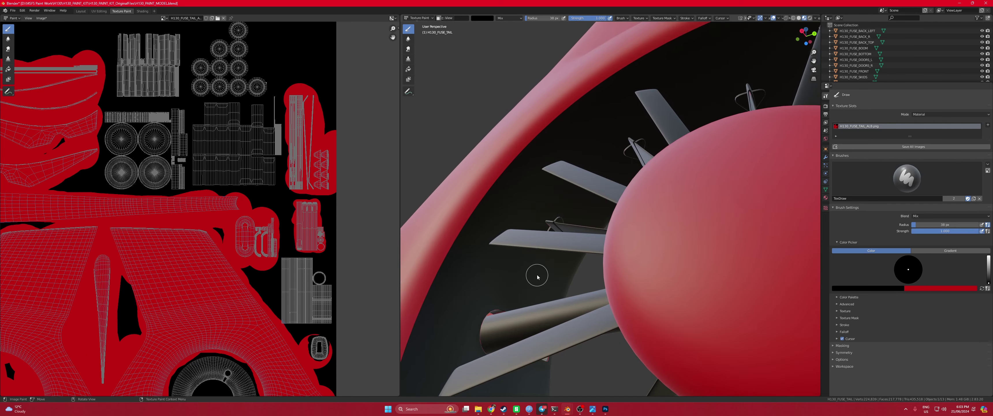
middle_click_drag(538, 276, 701, 227)
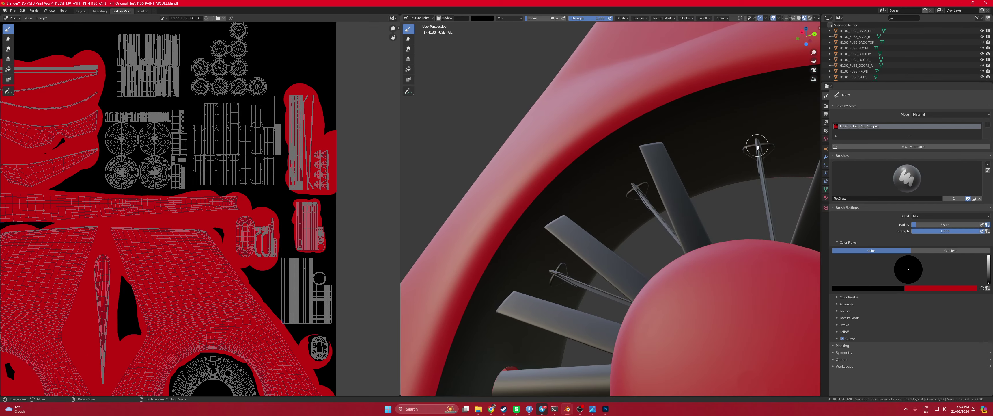
middle_click_drag(572, 290, 641, 146)
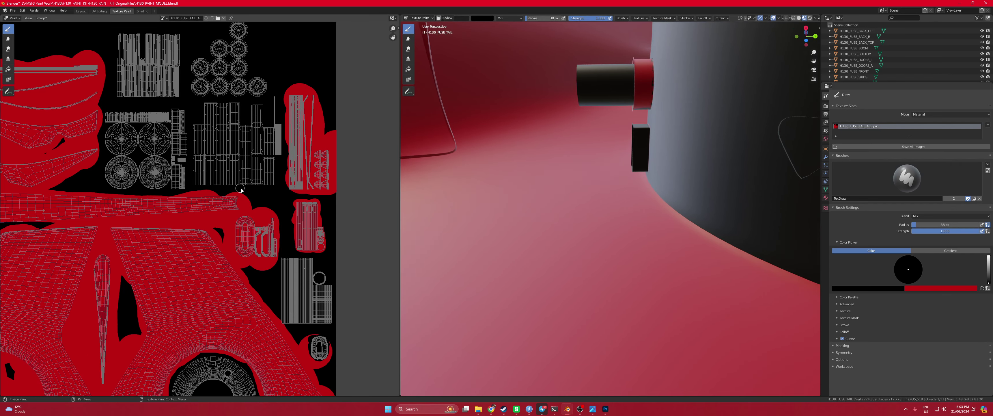
middle_click_drag(240, 189, 339, 236)
middle_click_drag(15, 231, 104, 266)
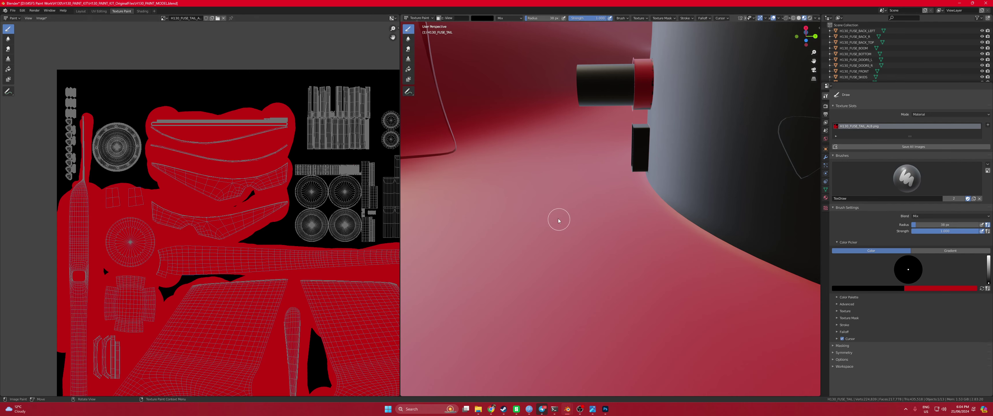
mouse_move(558, 221)
middle_mouse_down()
mouse_move(567, 222)
mouse_move(542, 225)
middle_mouse_up()
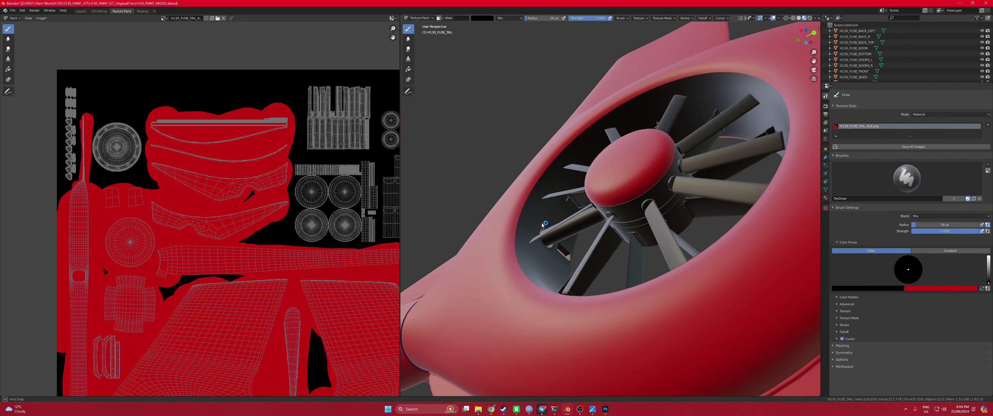
scroll(544, 216, "up", 10)
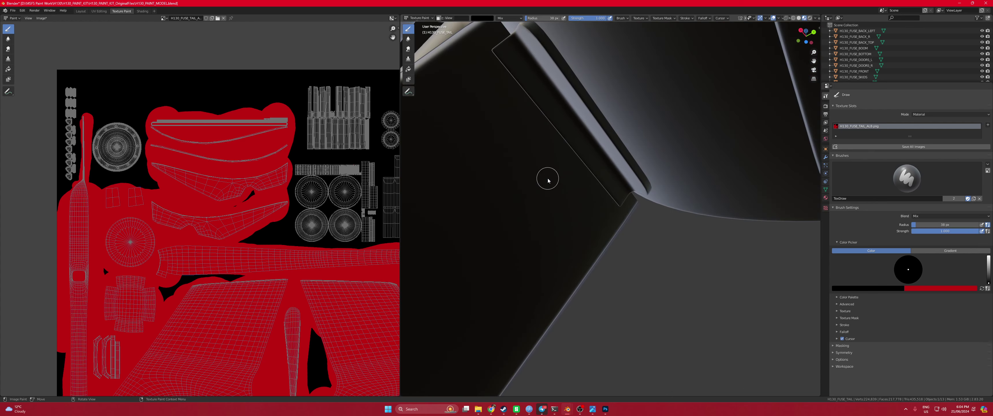
scroll(548, 180, "down", 8)
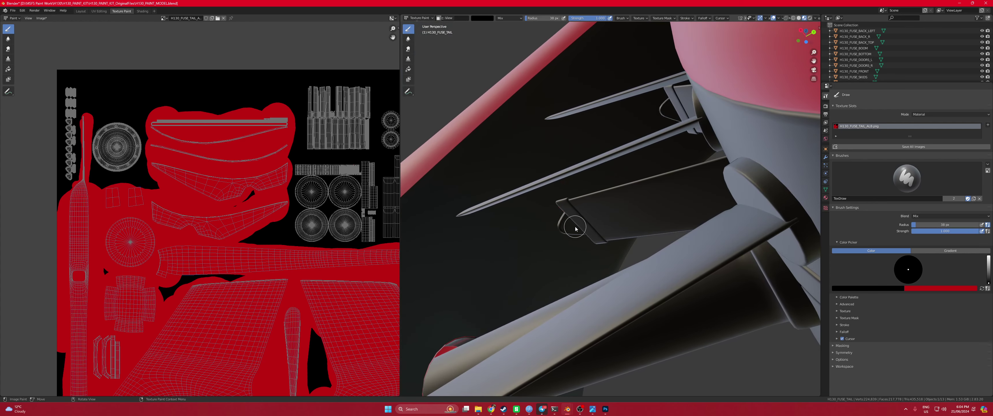
middle_click_drag(575, 229, 581, 219)
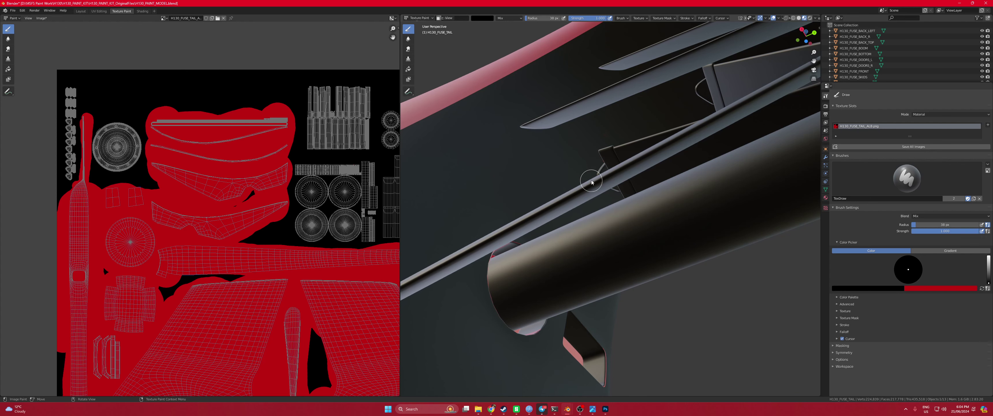
mouse_move(598, 164)
middle_mouse_down()
mouse_move(594, 173)
mouse_move(610, 173)
middle_mouse_up()
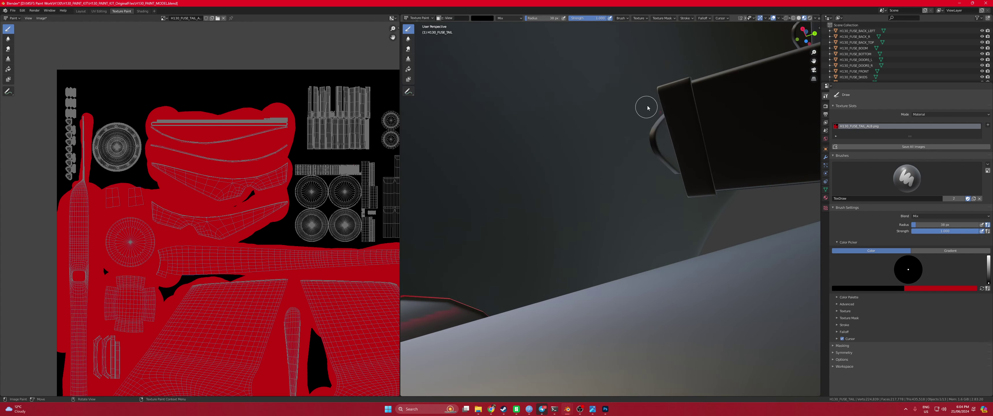
mouse_move(672, 143)
middle_mouse_down()
mouse_move(694, 148)
mouse_move(677, 158)
middle_mouse_up()
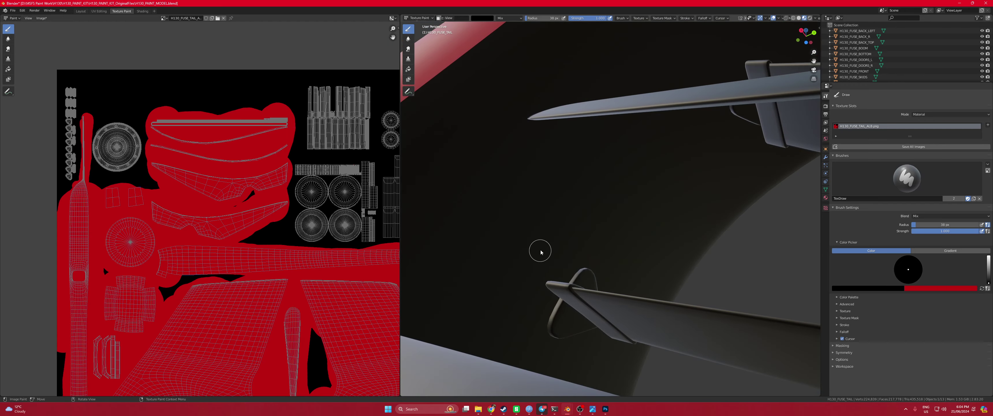
mouse_move(565, 233)
middle_mouse_down()
mouse_move(603, 216)
mouse_move(606, 242)
middle_mouse_up()
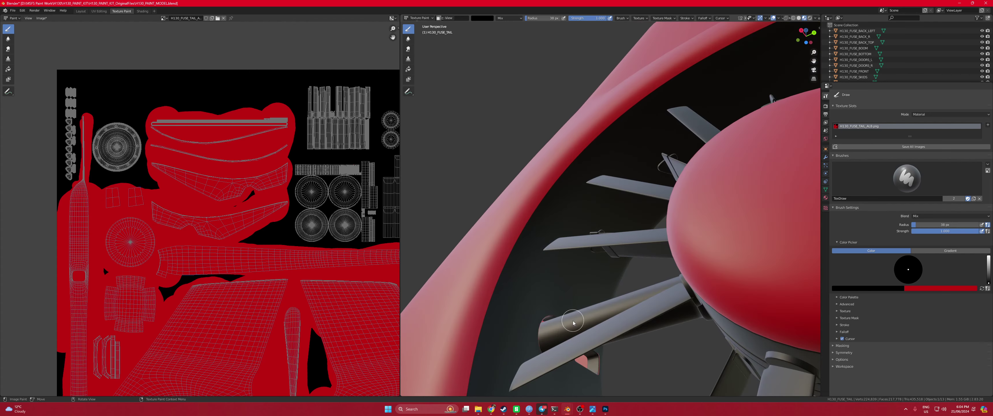
mouse_move(543, 317)
middle_mouse_down()
mouse_move(455, 309)
mouse_move(502, 274)
mouse_move(514, 284)
mouse_move(502, 290)
middle_mouse_up()
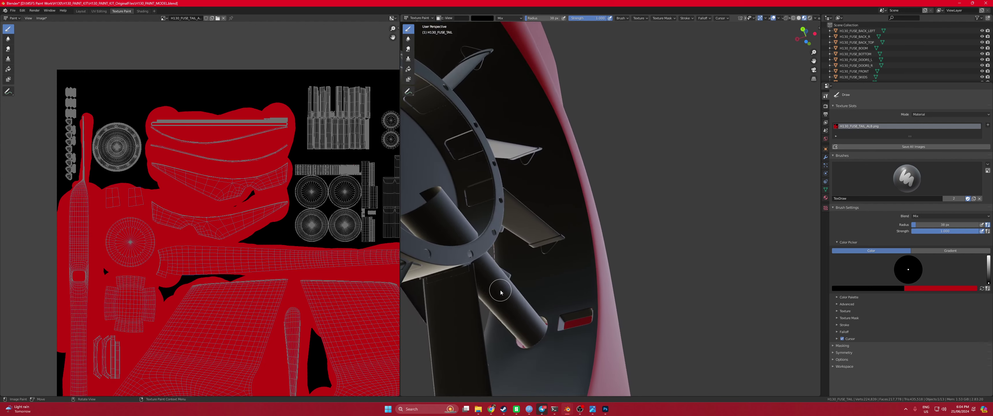
middle_click_drag(526, 346, 532, 330)
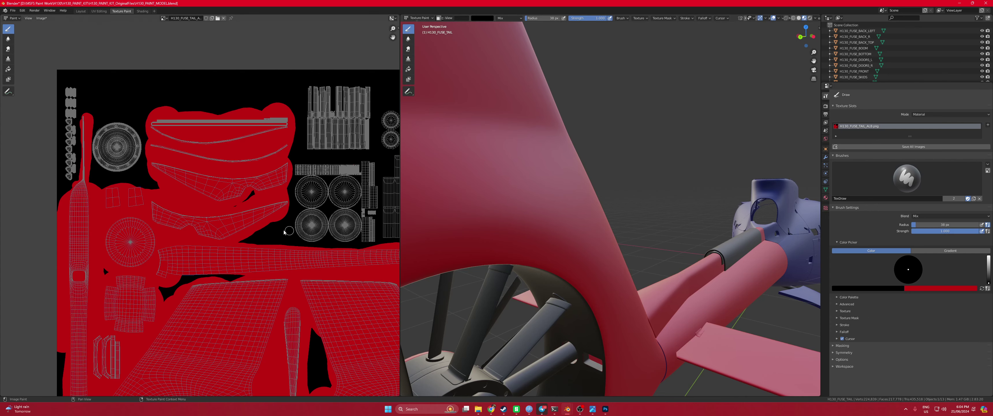
scroll(145, 207, "up", 4)
middle_click_drag(144, 208, 84, 111)
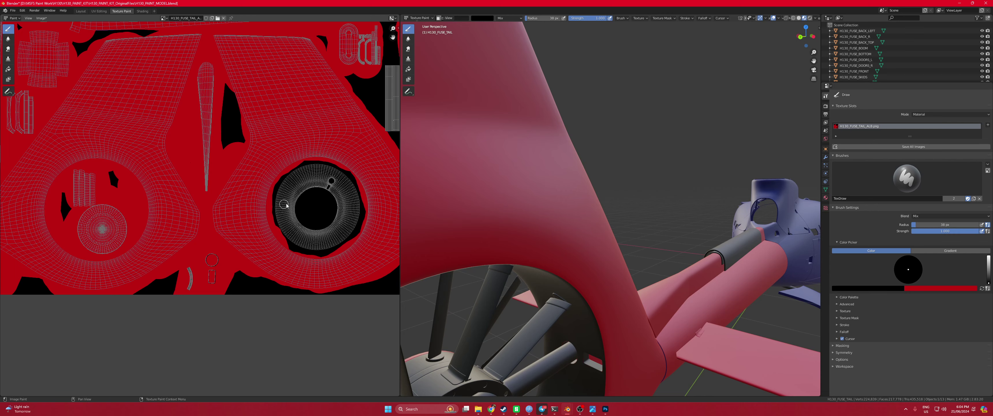
mouse_move(338, 84)
middle_mouse_down()
mouse_move(292, 107)
mouse_move(333, 166)
middle_mouse_up()
middle_click_drag(344, 129, 341, 218)
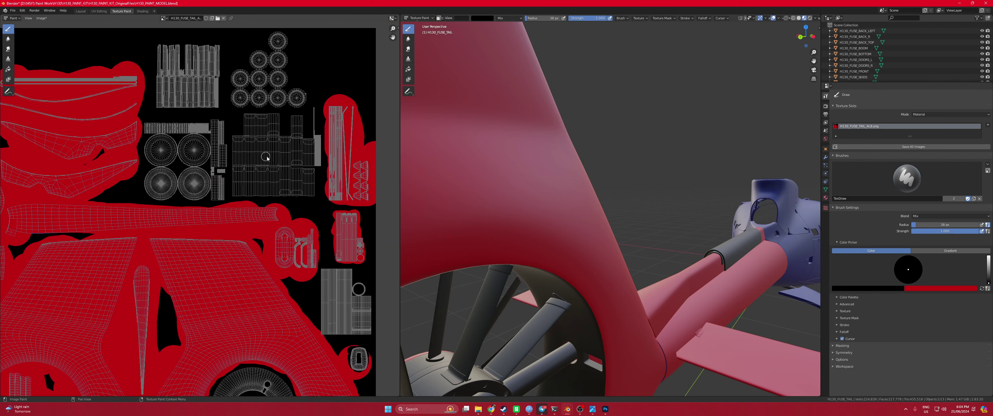
scroll(481, 203, "down", 6)
middle_click_drag(481, 203, 634, 249)
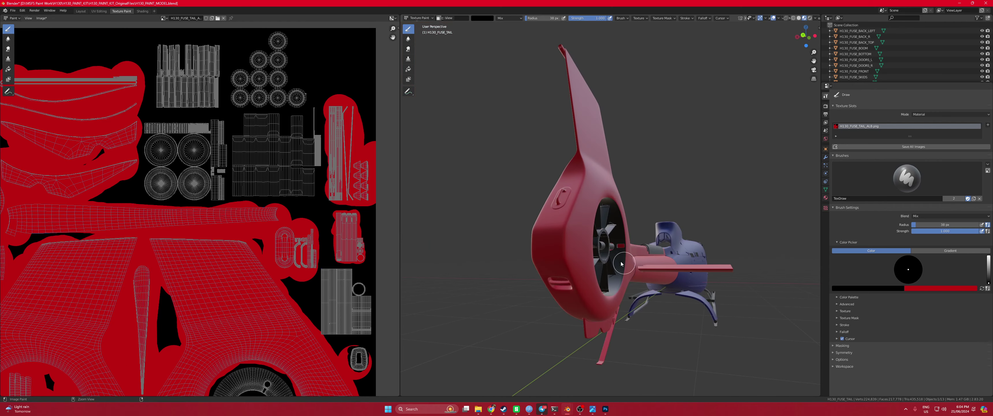
mouse_move(553, 169)
middle_mouse_down()
mouse_move(527, 174)
mouse_move(578, 232)
mouse_move(552, 250)
middle_mouse_up()
scroll(578, 243, "up", 8)
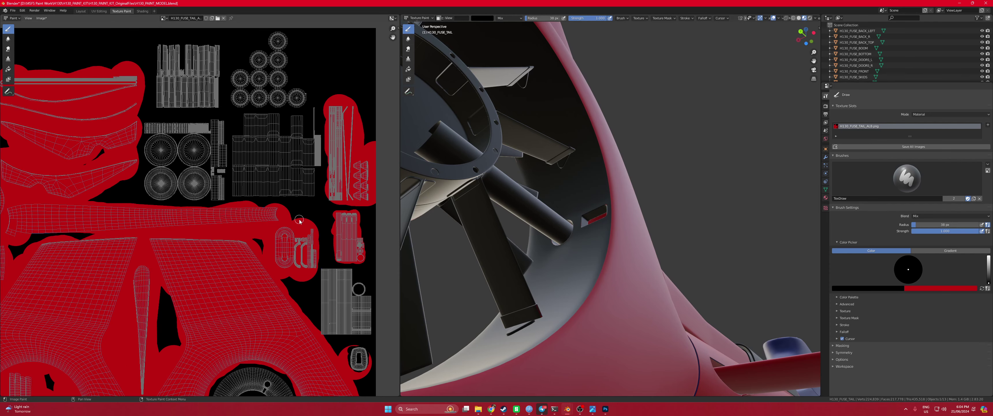
middle_click_drag(347, 270, 355, 165)
scroll(513, 208, "down", 6)
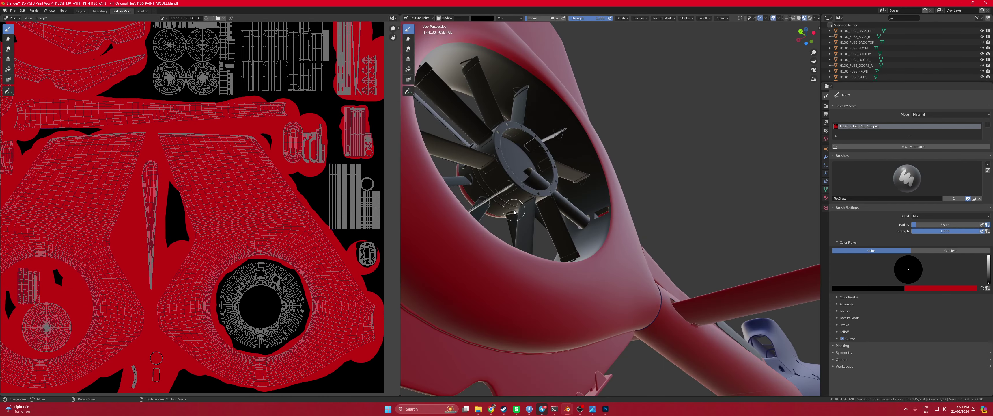
middle_click_drag(541, 253, 545, 257)
scroll(546, 258, "down", 3)
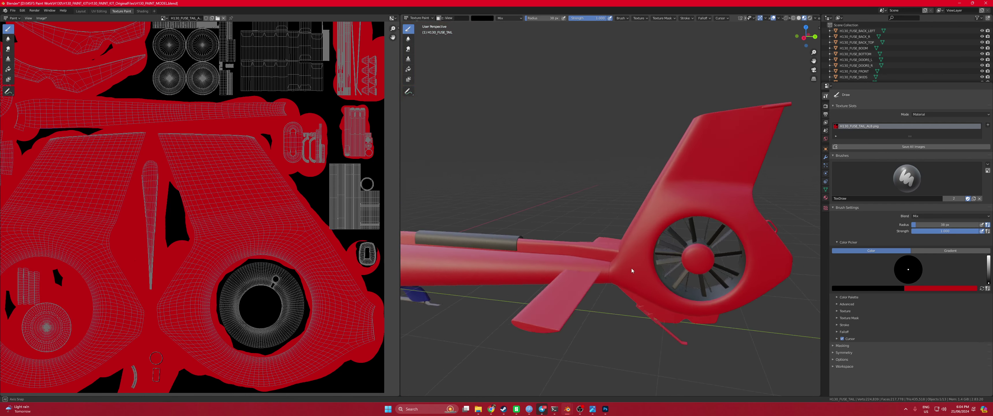
middle_click_drag(632, 268, 489, 275)
scroll(612, 257, "down", 4)
middle_click_drag(553, 247, 572, 259)
scroll(572, 259, "up", 2)
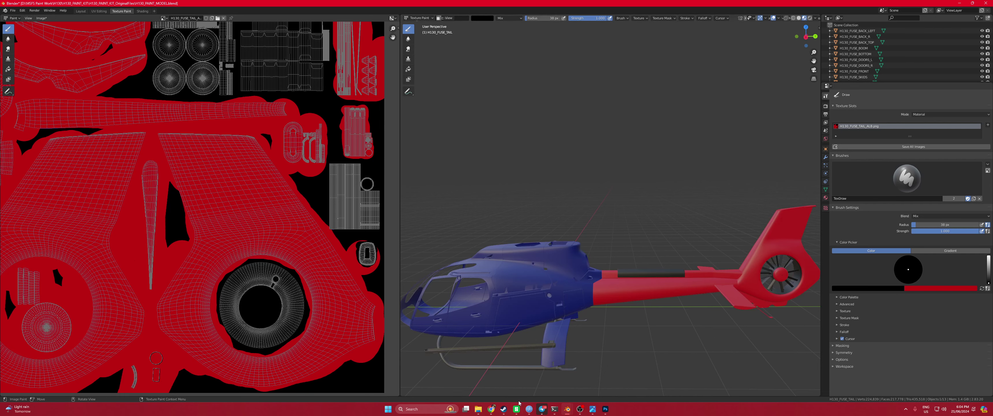
Select H130_FUSE_BACK_TOP in Layout, return to Texture Paint, and make red the active colour
left_click(80, 11)
left_click(503, 206)
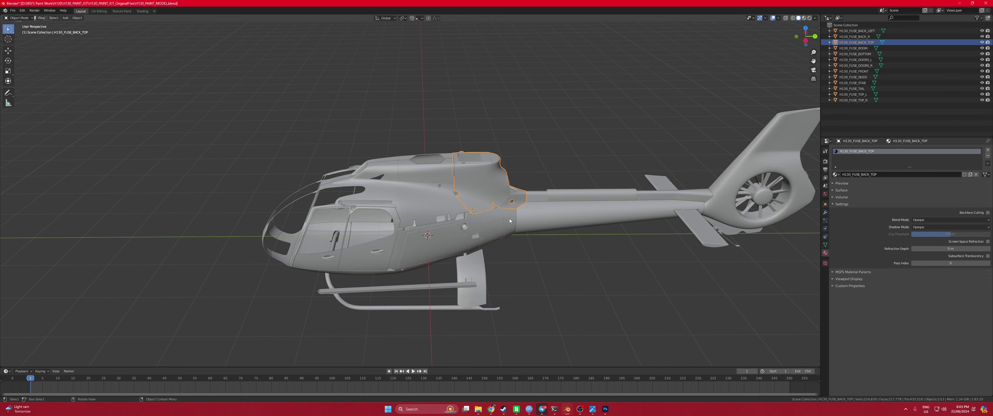
left_click(121, 10)
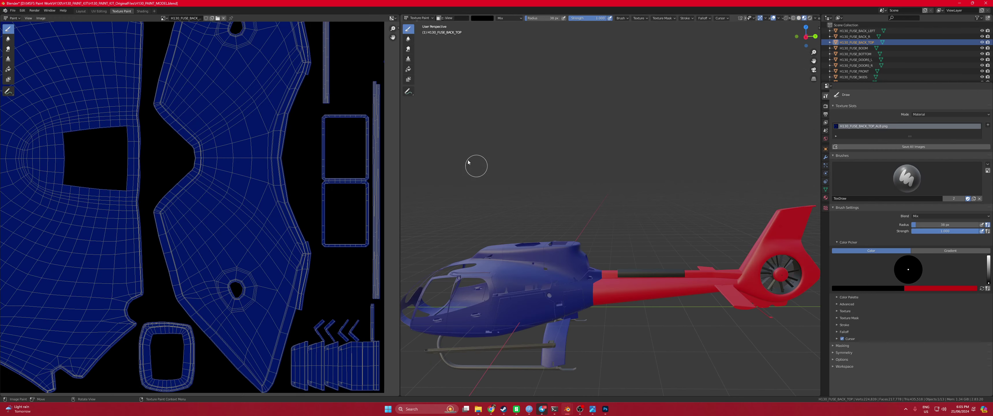
key("x")
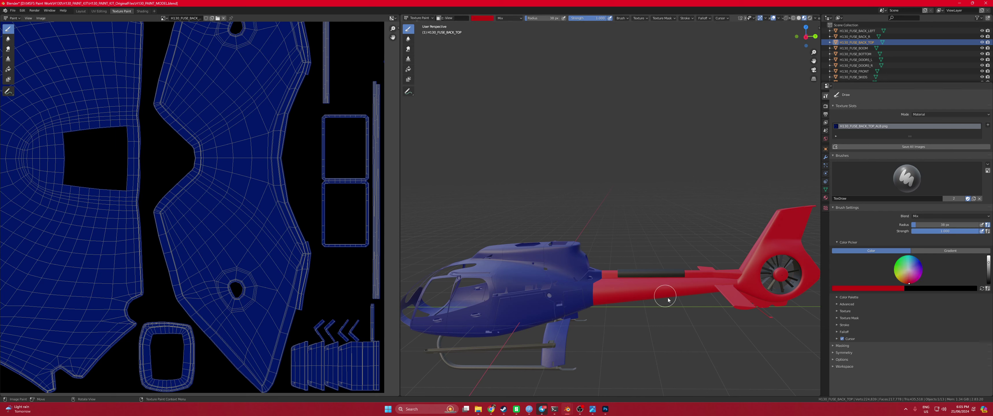
Paint the cabin top, cabin side, boom junction, rear fin and mast fairing red
left_click(577, 261)
scroll(565, 268, "up", 3)
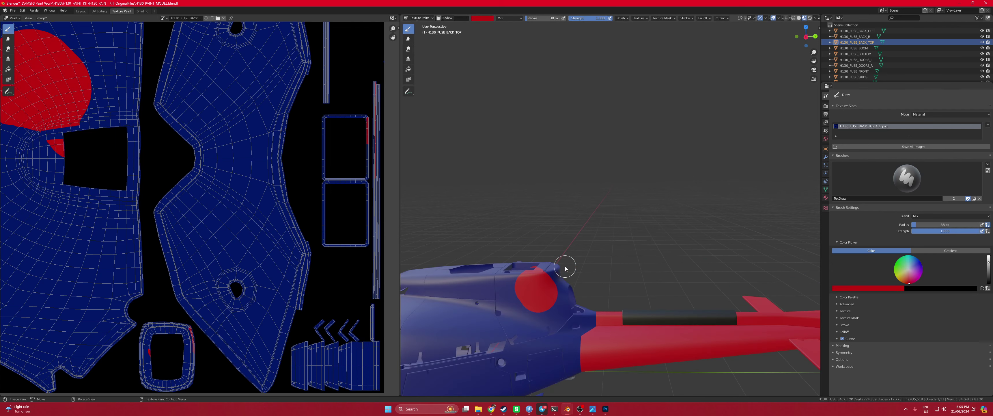
scroll(551, 284, "up", 2)
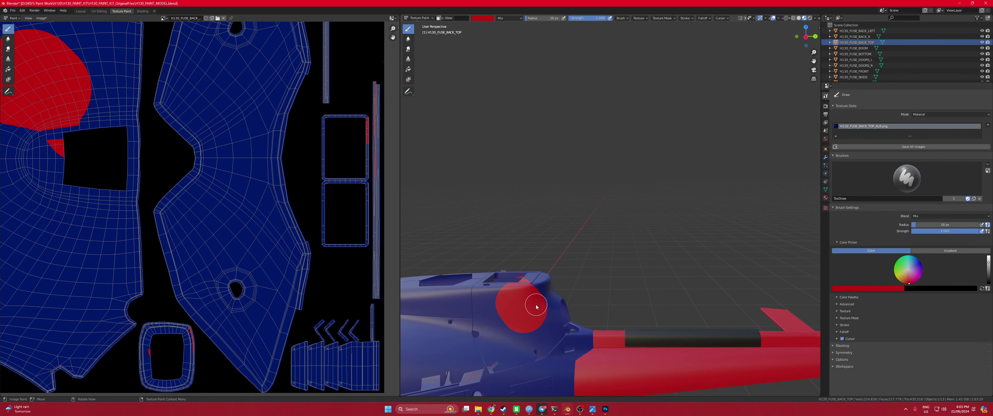
mouse_move(536, 307)
left_mouse_down()
mouse_move(481, 309)
mouse_move(484, 282)
mouse_move(499, 347)
mouse_move(488, 363)
mouse_move(547, 348)
mouse_move(563, 328)
mouse_move(576, 360)
mouse_move(637, 338)
left_mouse_up()
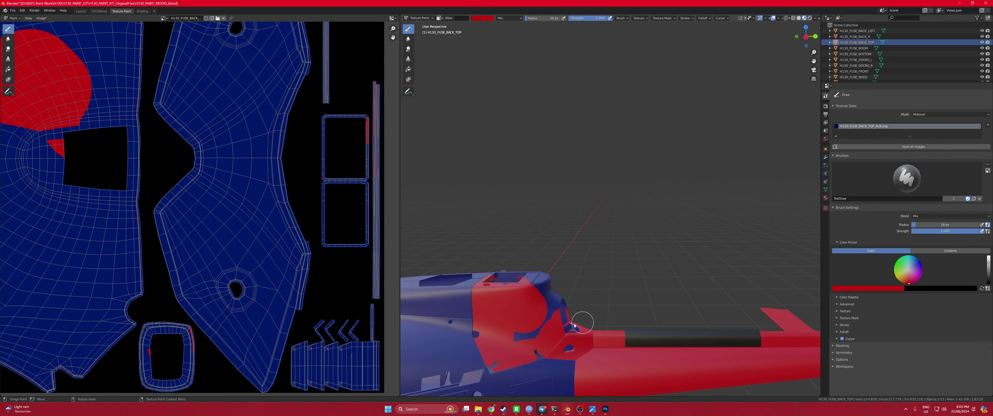
mouse_move(574, 325)
left_mouse_down()
mouse_move(516, 342)
mouse_move(527, 332)
mouse_move(550, 347)
mouse_move(580, 336)
mouse_move(545, 311)
mouse_move(542, 279)
mouse_move(510, 289)
mouse_move(488, 278)
mouse_move(532, 287)
left_mouse_up()
mouse_move(532, 287)
middle_mouse_down()
mouse_move(628, 312)
mouse_move(559, 300)
mouse_move(620, 327)
middle_mouse_up()
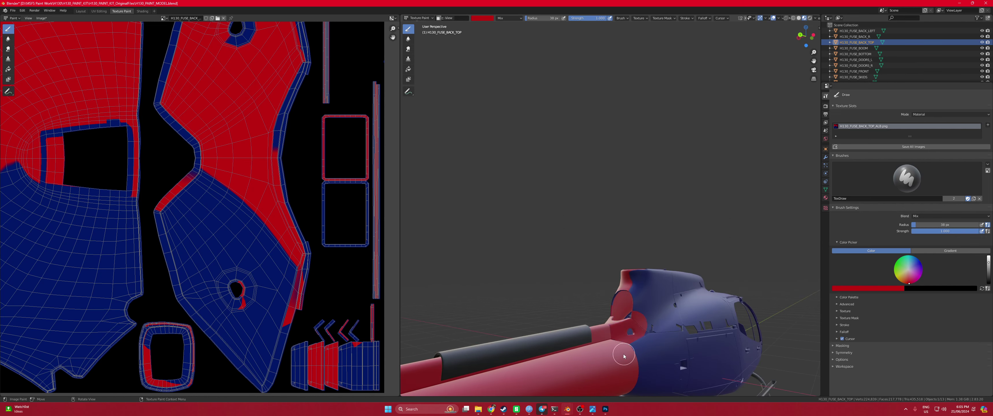
mouse_move(623, 355)
left_mouse_down()
mouse_move(645, 304)
mouse_move(611, 289)
mouse_move(616, 300)
left_mouse_up()
Paint the side between fin and door frame, the rotor fairing opening and its inner wall red
middle_click_drag(617, 300, 631, 327)
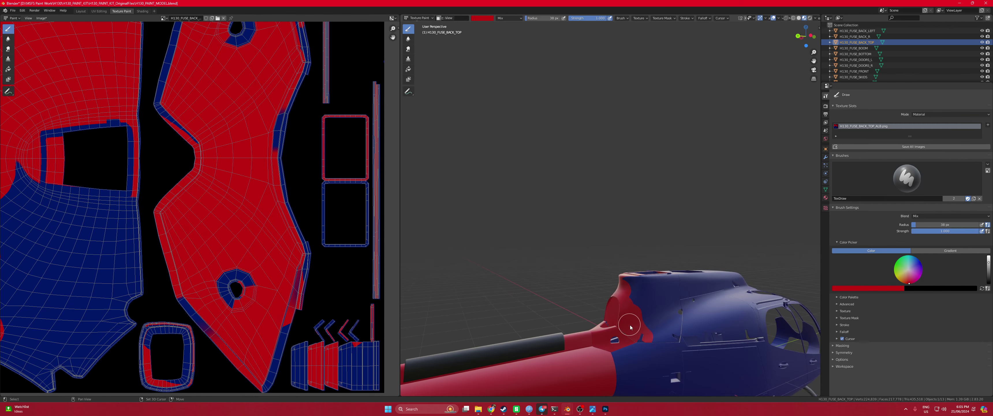
mouse_move(612, 323)
left_mouse_down()
mouse_move(653, 335)
mouse_move(633, 345)
mouse_move(670, 327)
mouse_move(679, 286)
mouse_move(669, 314)
mouse_move(654, 308)
mouse_move(675, 271)
mouse_move(670, 286)
mouse_move(630, 303)
left_mouse_up()
middle_click_drag(624, 276, 665, 248)
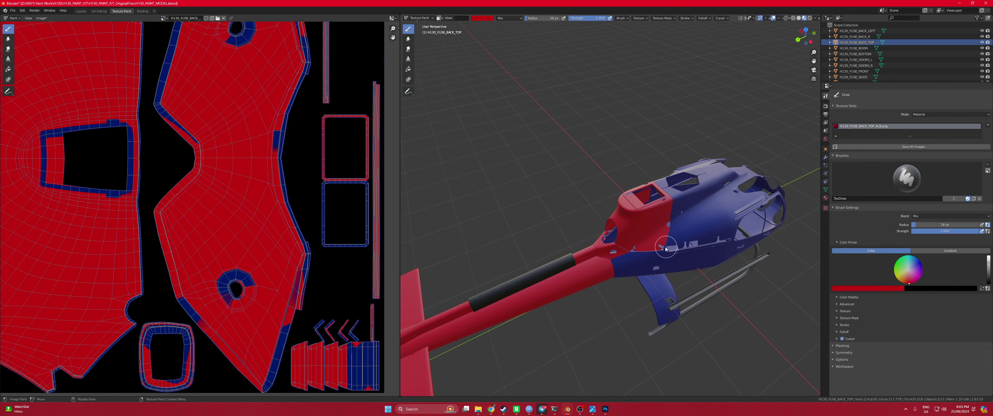
left_click_drag(651, 209, 635, 196)
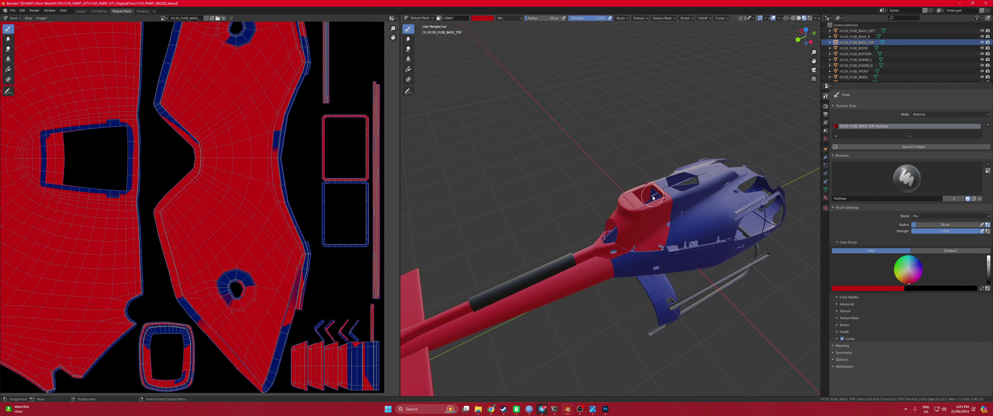
mouse_move(653, 197)
middle_mouse_down()
mouse_move(669, 217)
mouse_move(769, 181)
mouse_move(665, 241)
middle_mouse_up()
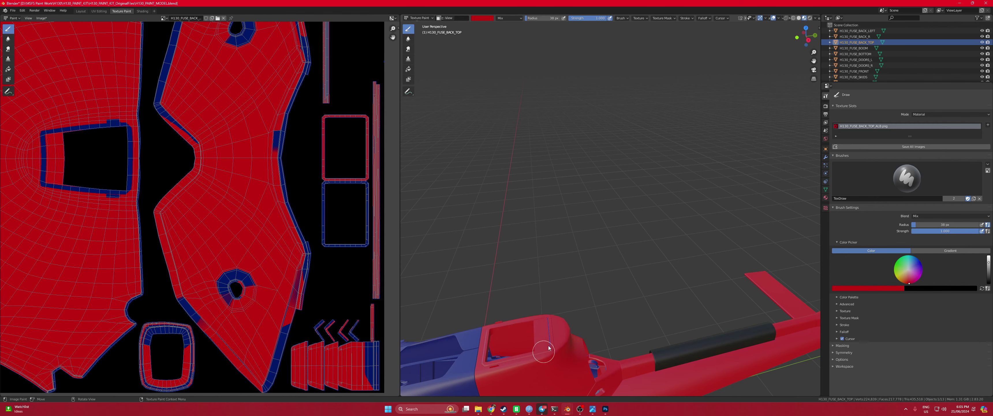
middle_click_drag(538, 324, 608, 343)
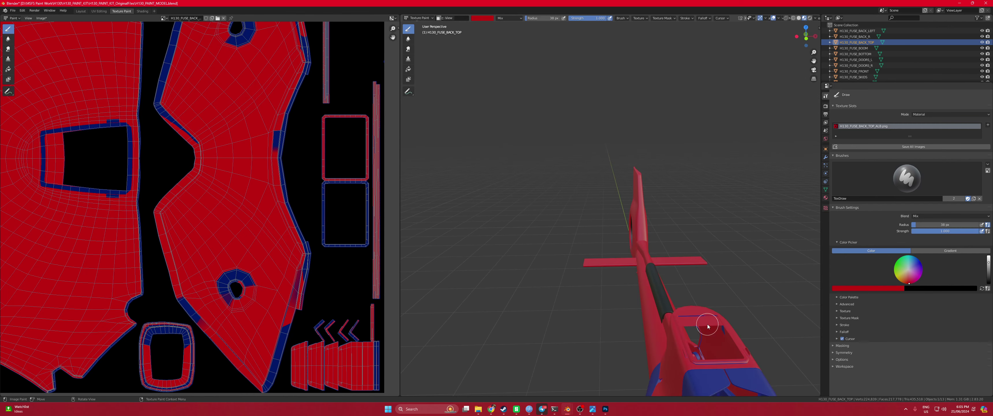
mouse_move(724, 318)
left_mouse_down()
mouse_move(724, 358)
mouse_move(772, 361)
mouse_move(687, 360)
mouse_move(711, 353)
left_mouse_up()
Paint the inside of the fuselage vent red
scroll(244, 161, "down", 4)
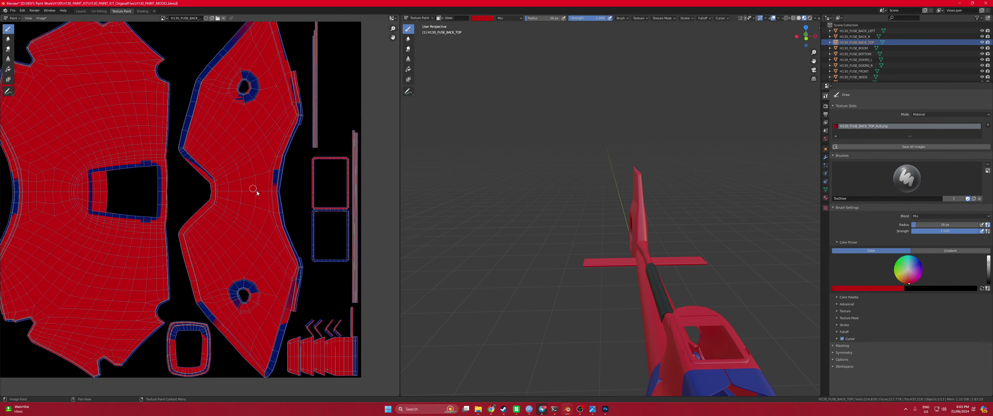
scroll(653, 289, "up", 6)
middle_click_drag(653, 289, 651, 215)
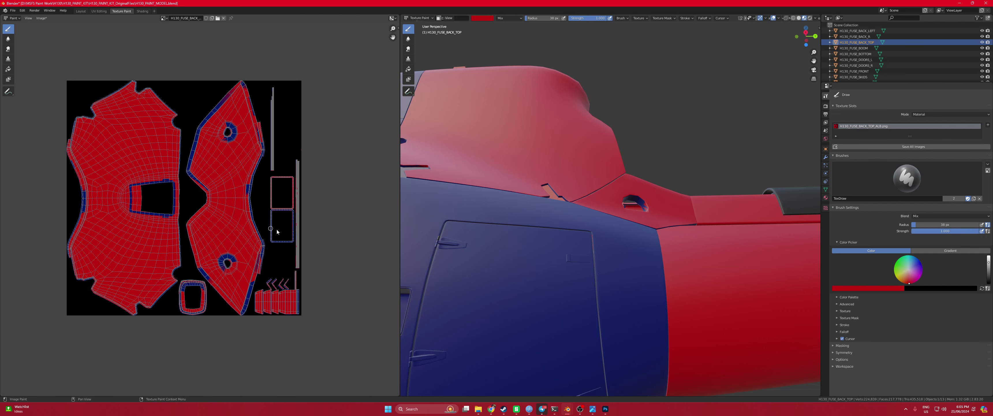
scroll(658, 193, "up", 8)
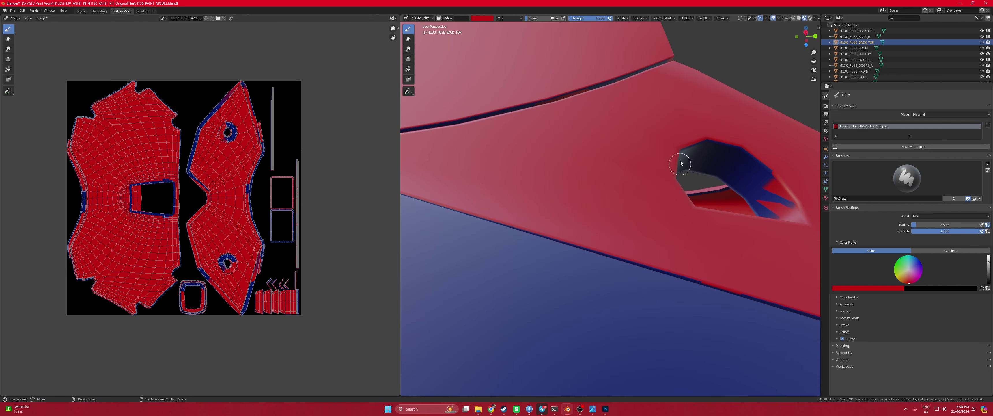
mouse_move(680, 163)
left_mouse_down()
mouse_move(718, 136)
mouse_move(694, 163)
mouse_move(707, 152)
mouse_move(770, 205)
mouse_move(761, 218)
mouse_move(775, 206)
mouse_move(782, 187)
left_mouse_up()
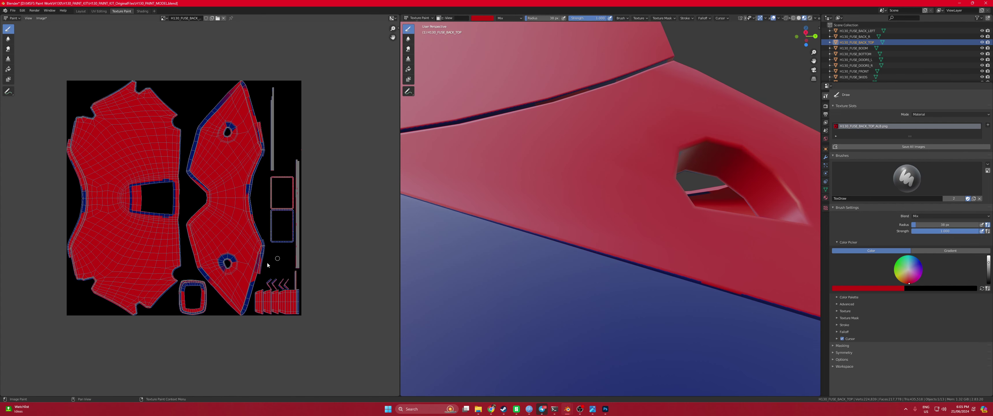
With a 110 px brush, paint the blue island borders and gaps red in the UV image
key("f")
left_click(233, 130)
mouse_move(201, 163)
left_mouse_down()
mouse_move(198, 186)
mouse_move(190, 172)
mouse_move(198, 125)
mouse_move(241, 88)
mouse_move(263, 163)
mouse_move(262, 140)
mouse_move(245, 209)
mouse_move(255, 268)
mouse_move(262, 240)
mouse_move(240, 308)
mouse_move(202, 268)
mouse_move(226, 258)
mouse_move(215, 269)
mouse_move(230, 273)
mouse_move(227, 260)
mouse_move(206, 295)
mouse_move(205, 281)
mouse_move(186, 285)
mouse_move(186, 309)
mouse_move(189, 284)
mouse_move(183, 299)
mouse_move(186, 309)
mouse_move(201, 303)
mouse_move(193, 310)
mouse_move(234, 303)
left_mouse_up()
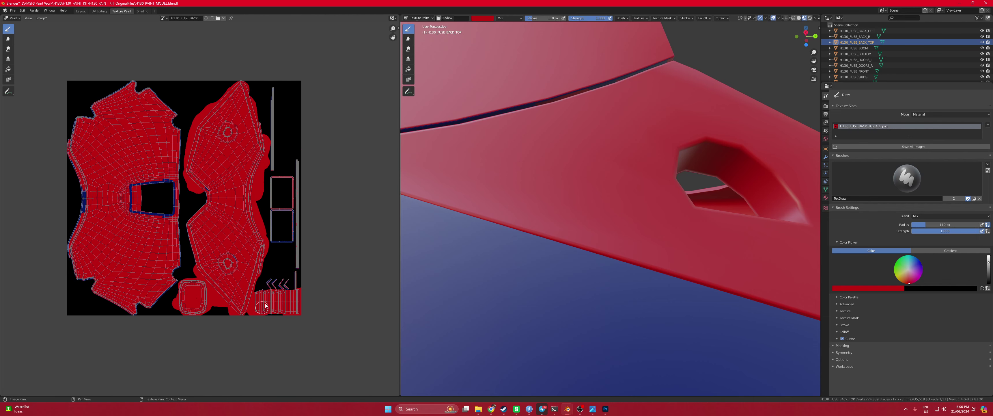
mouse_move(265, 306)
left_mouse_down()
mouse_move(293, 283)
mouse_move(295, 160)
mouse_move(290, 252)
mouse_move(293, 211)
left_mouse_up()
mouse_move(273, 240)
left_mouse_down()
mouse_move(286, 182)
mouse_move(273, 87)
mouse_move(274, 170)
mouse_move(228, 202)
mouse_move(156, 208)
mouse_move(169, 220)
mouse_move(166, 304)
mouse_move(192, 154)
left_mouse_up()
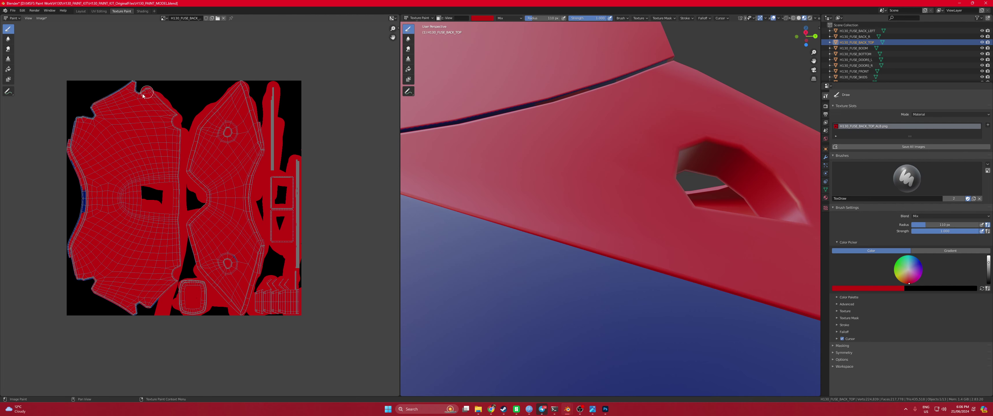
mouse_move(91, 111)
left_mouse_down()
mouse_move(66, 156)
mouse_move(79, 175)
mouse_move(78, 241)
left_mouse_up()
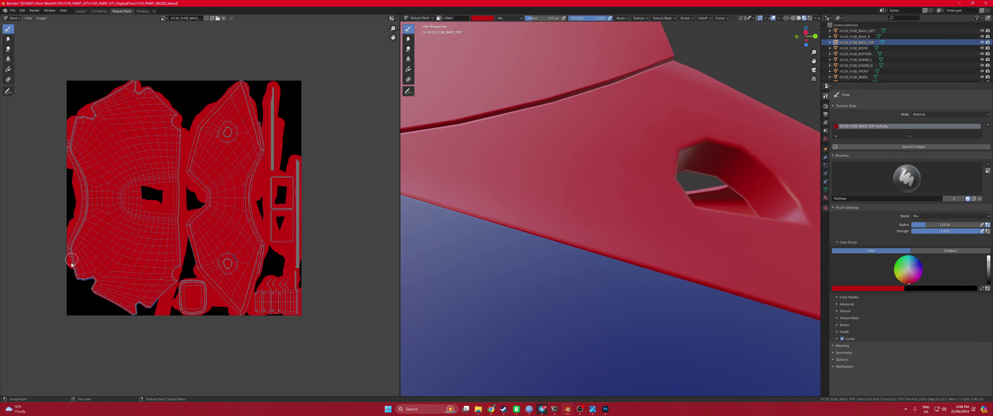
left_click_drag(100, 299, 137, 312)
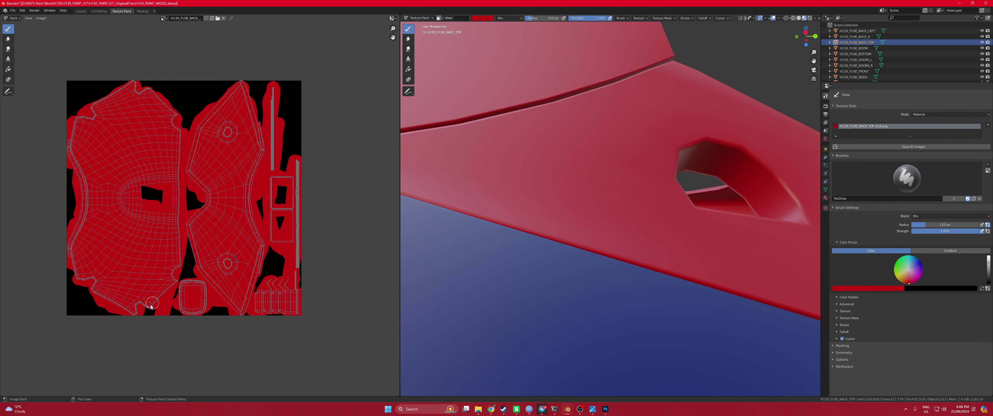
scroll(536, 226, "down", 5)
mouse_move(536, 226)
middle_mouse_down()
mouse_move(514, 208)
mouse_move(530, 264)
mouse_move(428, 233)
mouse_move(492, 249)
mouse_move(550, 238)
mouse_move(532, 227)
middle_mouse_up()
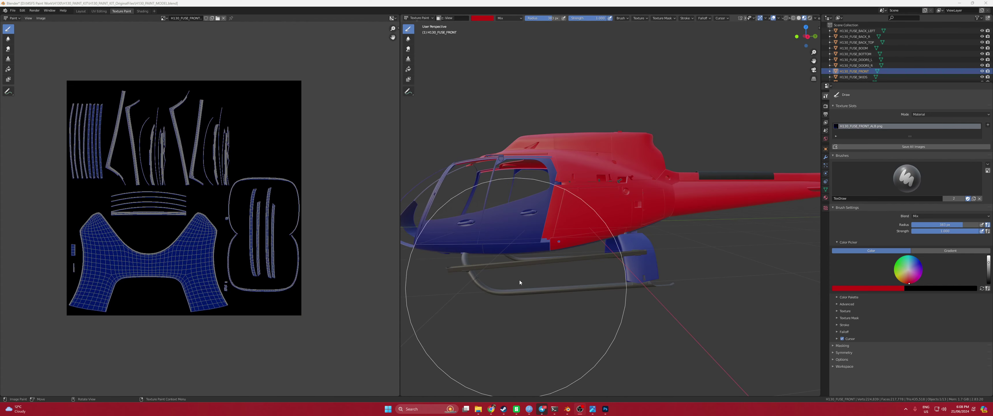
With a 267 px brush, paint the blue lower-left island, left side and black strip gaps red
middle_click_drag(518, 233, 548, 232)
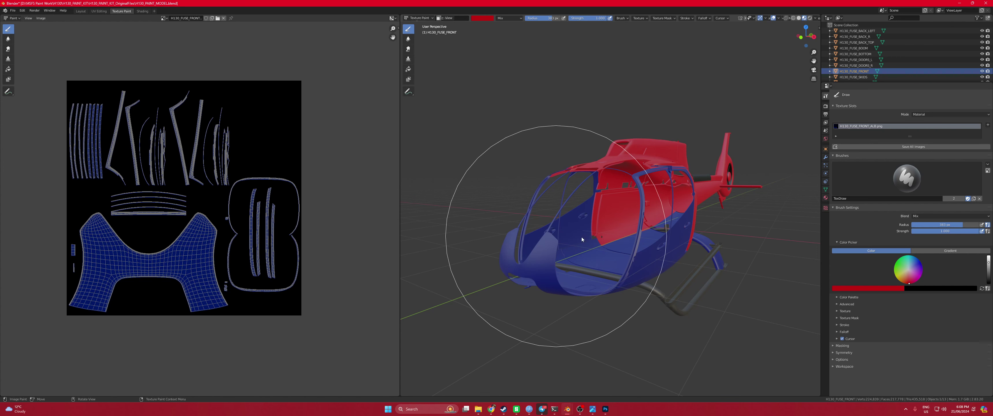
left_click(555, 236)
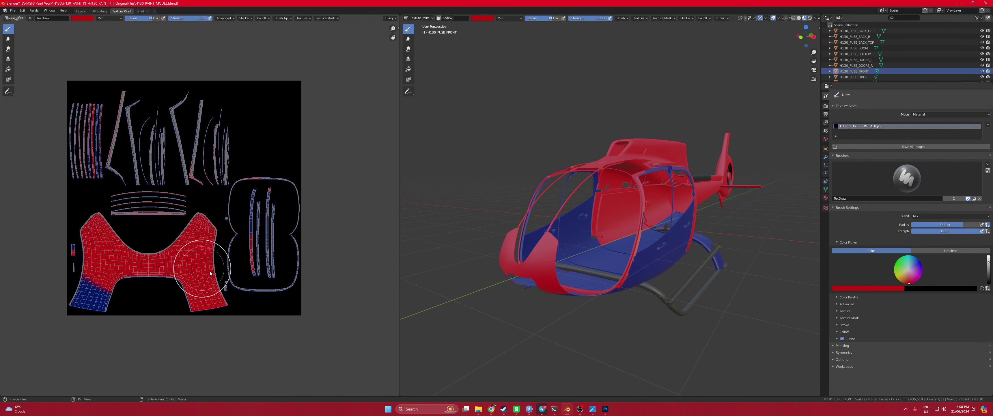
left_click(197, 278)
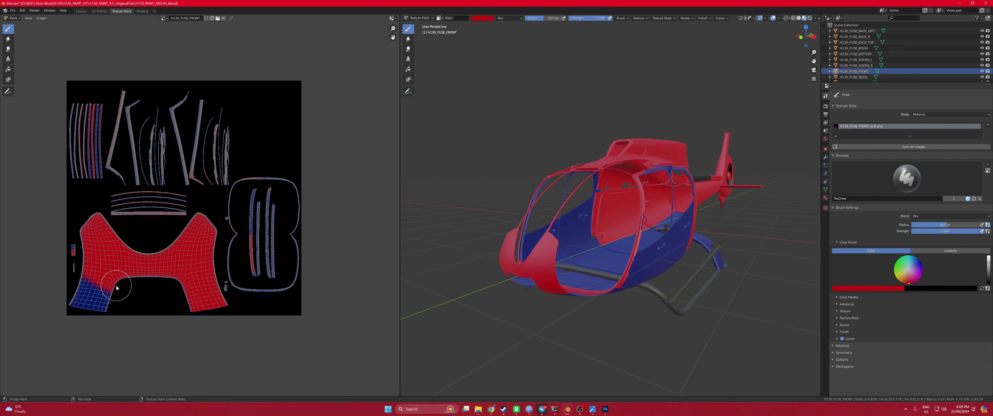
mouse_move(111, 286)
left_mouse_down()
mouse_move(76, 298)
mouse_move(91, 223)
mouse_move(163, 281)
mouse_move(132, 256)
mouse_move(176, 256)
mouse_move(202, 228)
mouse_move(225, 304)
mouse_move(185, 292)
mouse_move(169, 270)
mouse_move(197, 303)
mouse_move(223, 290)
mouse_move(227, 202)
mouse_move(239, 185)
mouse_move(297, 191)
mouse_move(262, 191)
mouse_move(291, 227)
mouse_move(289, 286)
mouse_move(229, 285)
mouse_move(247, 195)
mouse_move(257, 265)
mouse_move(251, 250)
mouse_move(271, 247)
mouse_move(271, 260)
mouse_move(246, 251)
left_mouse_up()
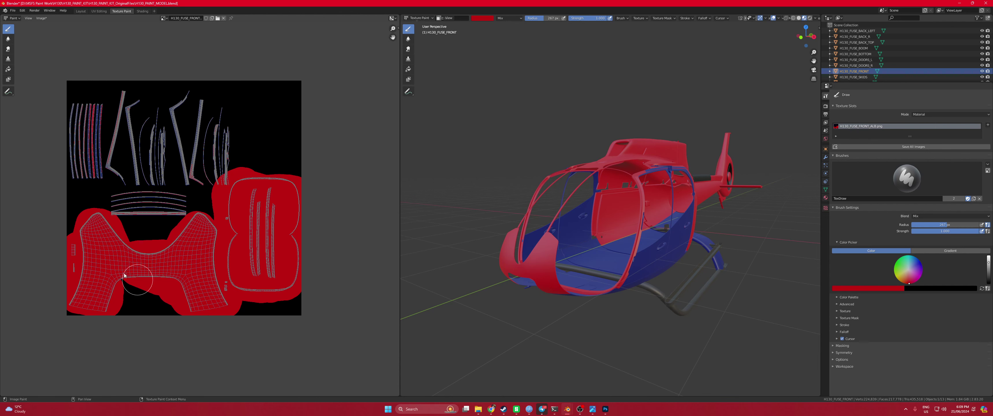
mouse_move(61, 98)
left_mouse_down()
mouse_move(90, 225)
mouse_move(73, 219)
mouse_move(86, 117)
mouse_move(99, 144)
mouse_move(94, 188)
mouse_move(118, 96)
mouse_move(141, 114)
mouse_move(135, 177)
mouse_move(100, 199)
mouse_move(188, 198)
mouse_move(92, 208)
mouse_move(181, 212)
mouse_move(155, 178)
mouse_move(153, 109)
left_mouse_up()
mouse_move(191, 195)
left_mouse_down()
mouse_move(183, 103)
mouse_move(199, 134)
mouse_move(197, 193)
mouse_move(213, 180)
mouse_move(216, 121)
mouse_move(227, 183)
left_mouse_up()
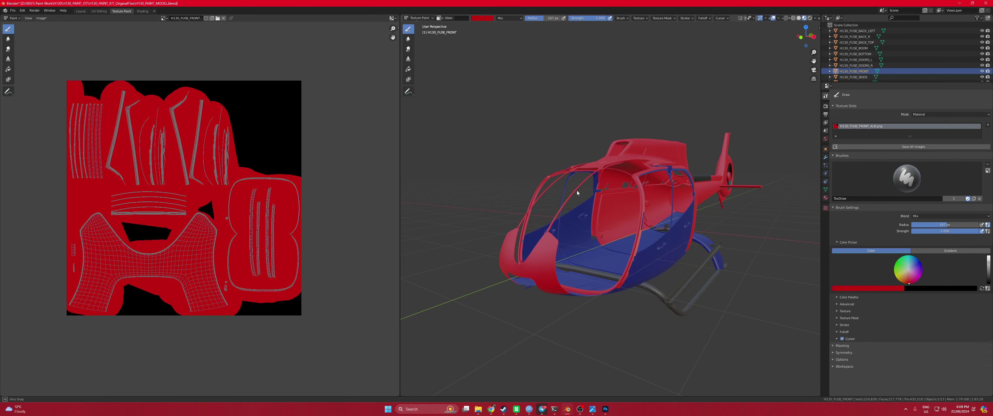
Reduce the brush radius to 85 px, then to 61 px
middle_click_drag(547, 197, 567, 196)
key("f")
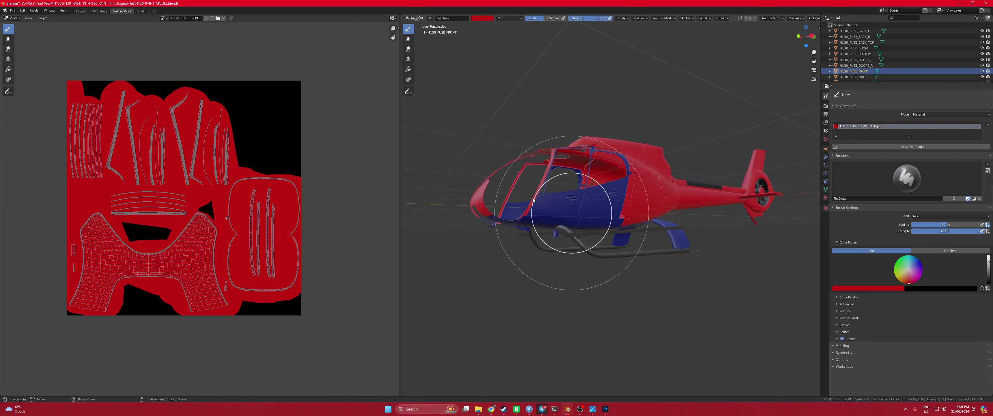
left_click(520, 196)
scroll(577, 203, "up", 3)
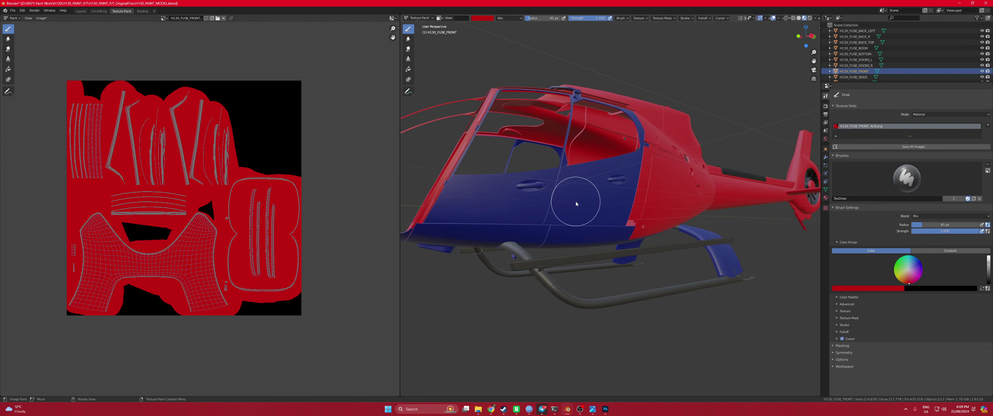
key("f")
left_click(568, 204)
scroll(570, 204, "down", 2)
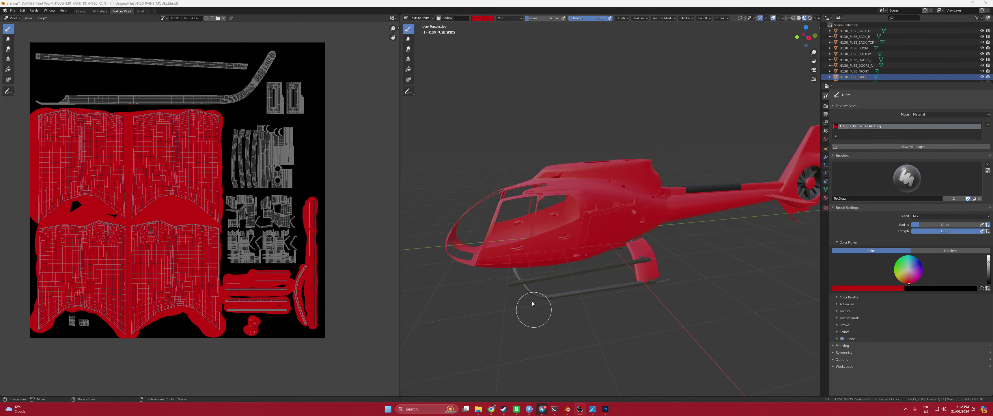
Orbit to a side-on view of the helicopter and open the File menu
mouse_move(578, 159)
middle_mouse_down()
mouse_move(643, 171)
mouse_move(623, 159)
middle_mouse_up()
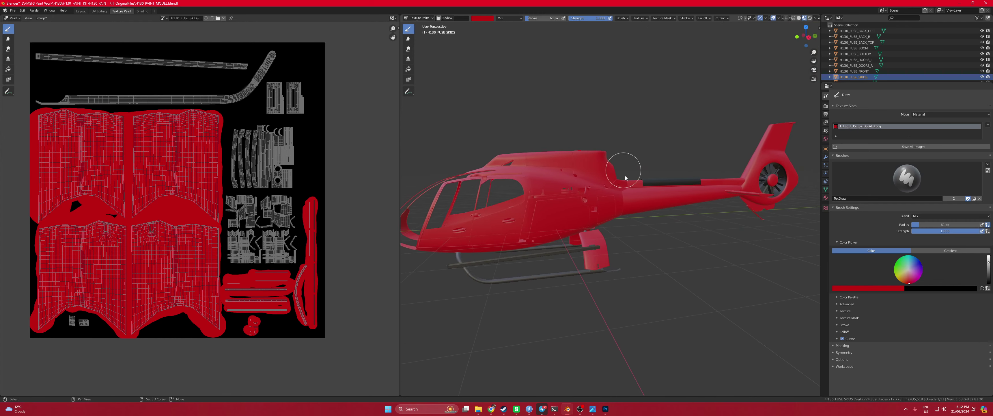
left_click(13, 10)
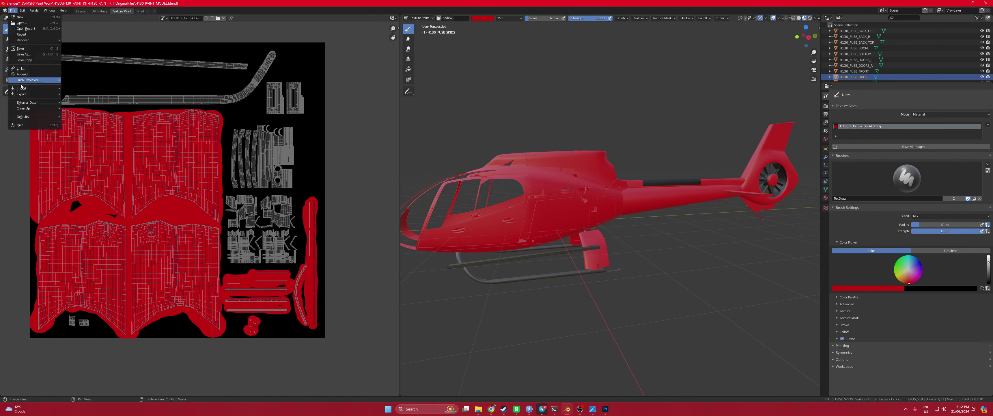
Save a copy as H130_PAINT_MODEL_Training.blend by adding '_Training' before the extension
left_click(22, 54)
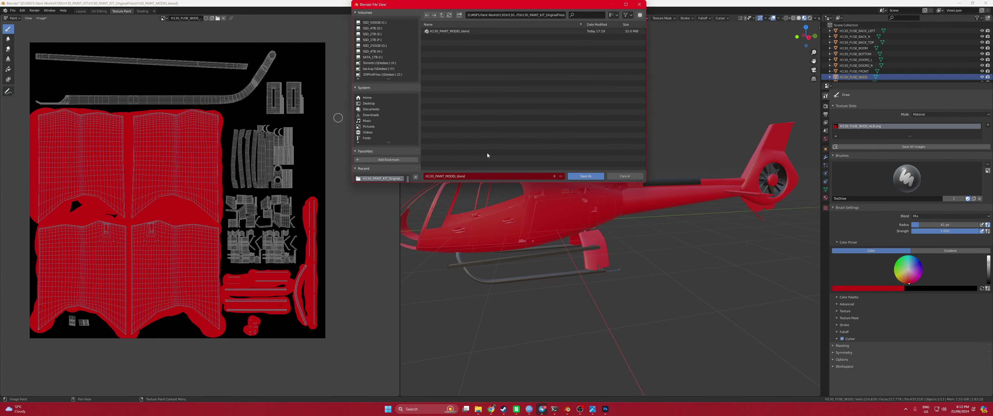
left_click(462, 176)
left_click(456, 176)
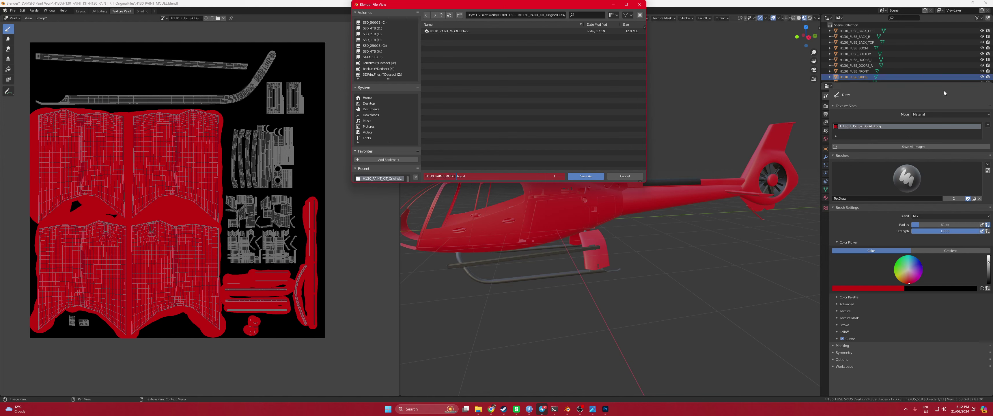
type("_Training")
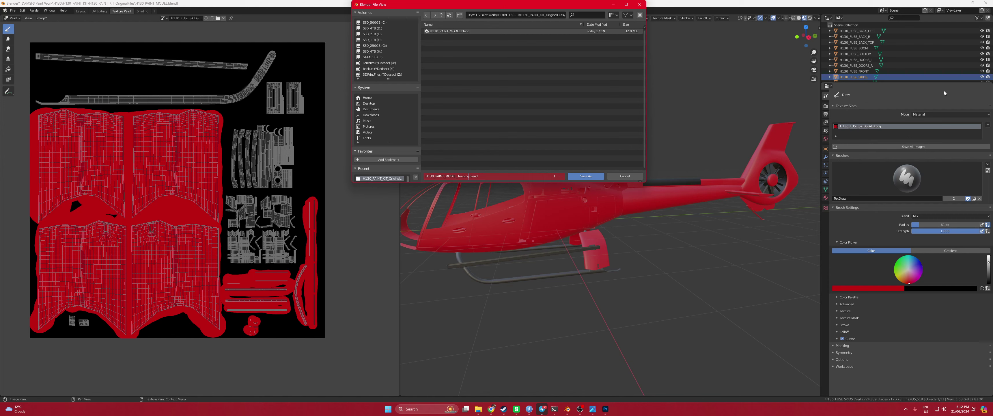
left_click(585, 177)
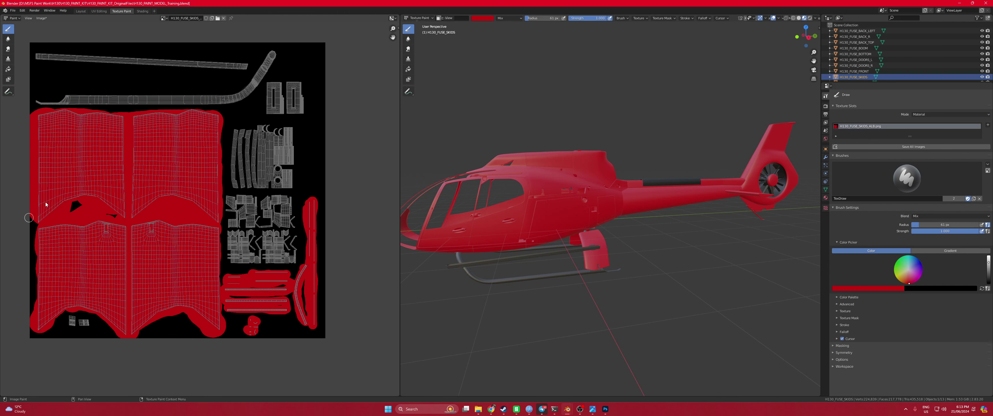
Check the grey helicopter in Layout, then return to the Texture Paint workspace
middle_click_drag(577, 202, 794, 189)
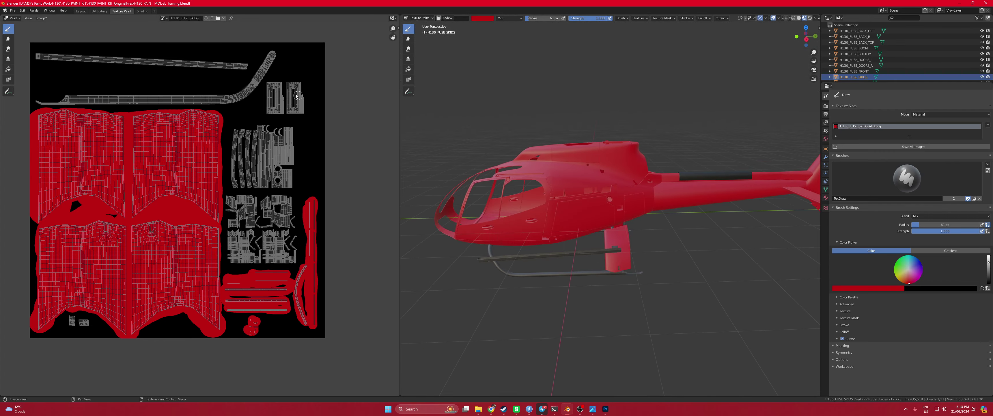
left_click(81, 10)
middle_click_drag(403, 183, 382, 207)
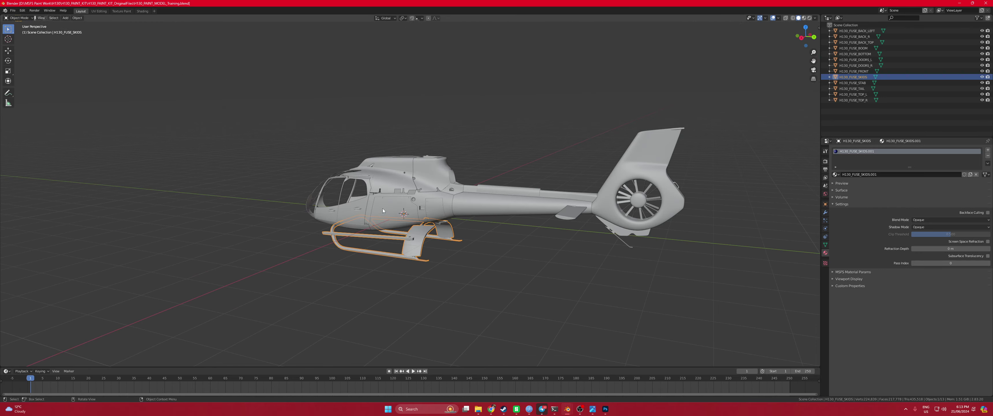
scroll(381, 207, "up", 5)
scroll(339, 196, "down", 3)
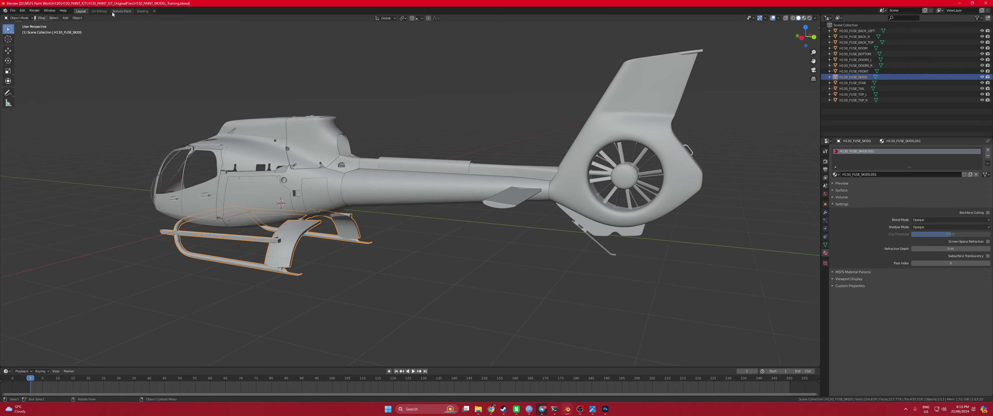
left_click(122, 11)
middle_click_drag(503, 190, 493, 191)
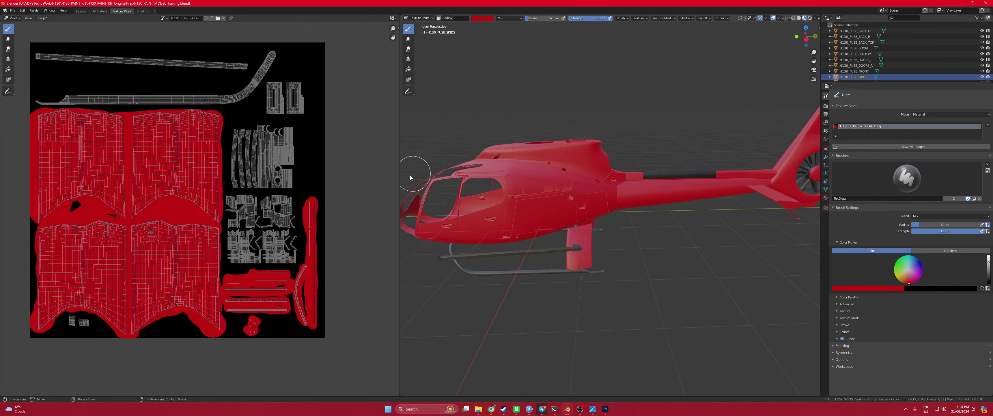
Shrink the image panel to widen the 3D view and orbit to a near side-on angle
left_click_drag(401, 182, 279, 183)
scroll(151, 168, "down", 2)
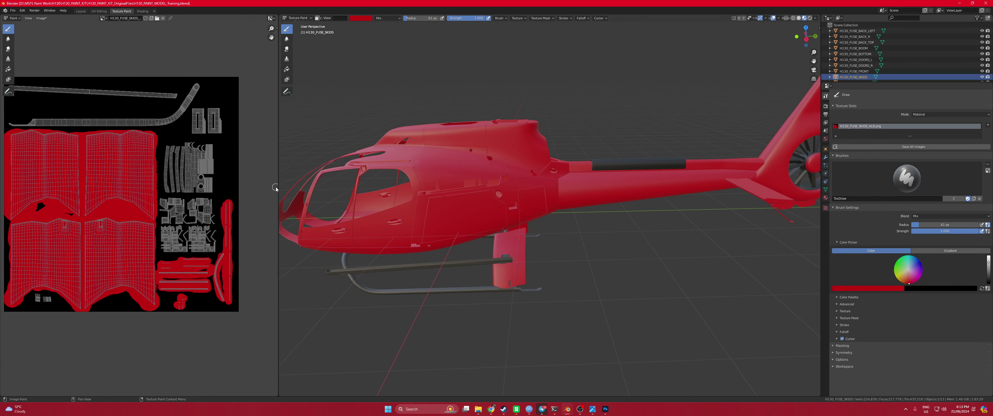
left_click_drag(278, 189, 243, 188)
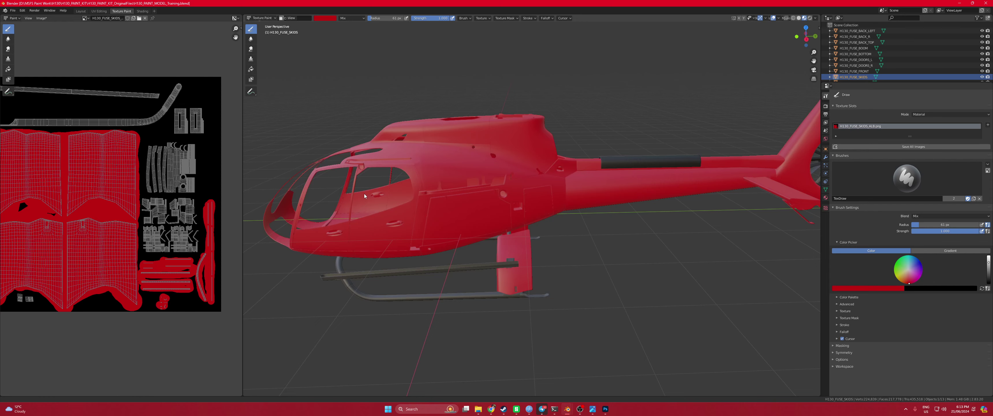
middle_click_drag(364, 196, 377, 184)
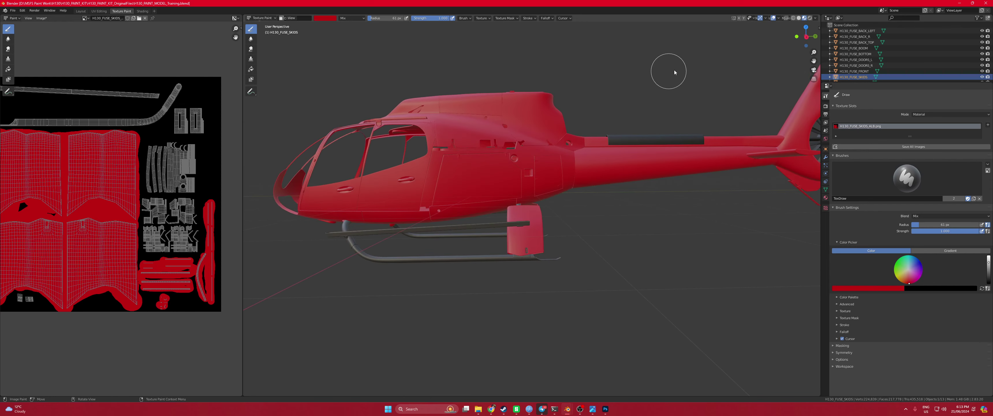
middle_click_drag(616, 151, 509, 196)
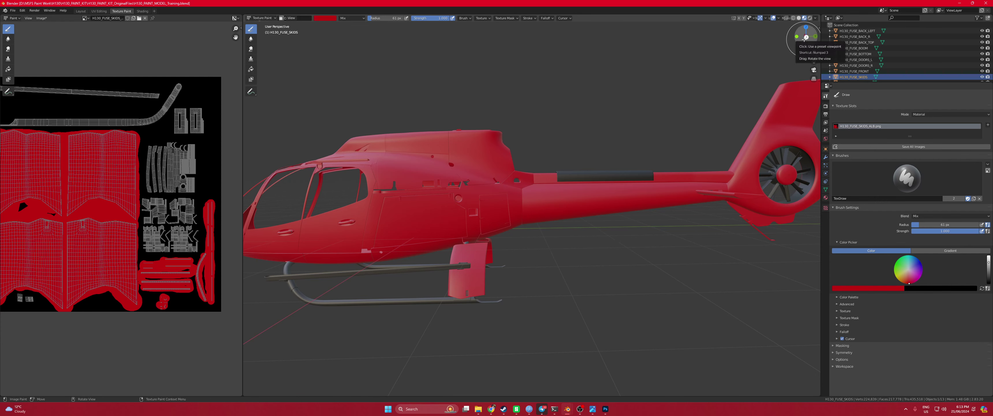
middle_click_drag(731, 105, 576, 255)
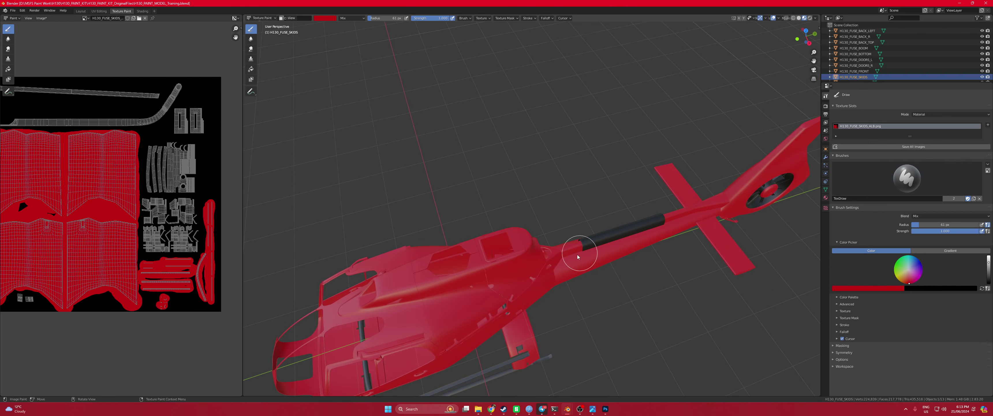
mouse_move(456, 293)
middle_mouse_down()
mouse_move(462, 190)
mouse_move(416, 207)
middle_mouse_up()
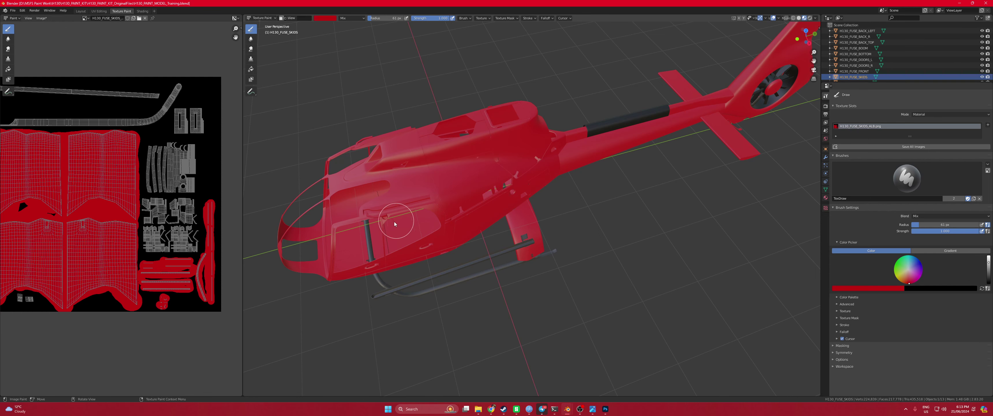
mouse_move(452, 205)
middle_mouse_down()
mouse_move(526, 176)
mouse_move(452, 173)
middle_mouse_up()
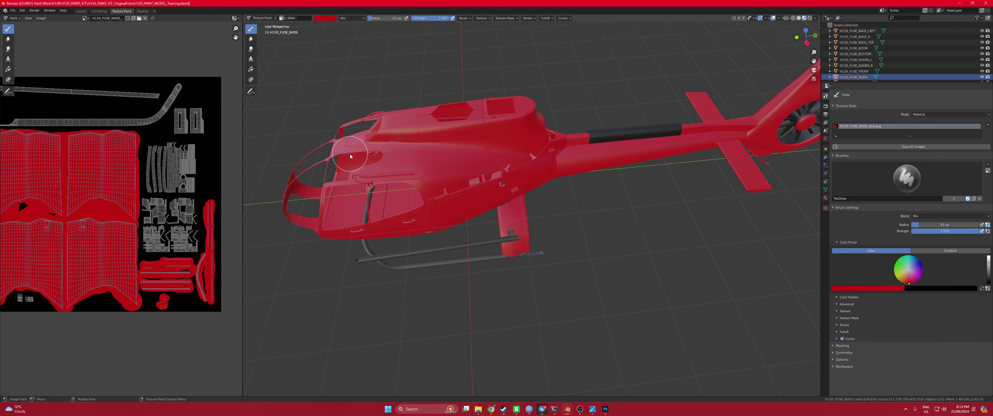
Snap to Right Orthographic view, recentre the helicopter, and compare it with the Left view
left_click(807, 43)
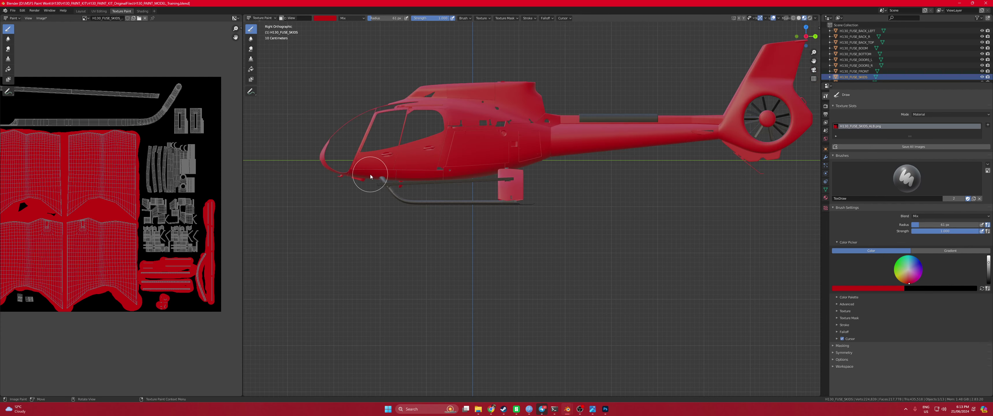
middle_click_drag(440, 155, 405, 223, "shift")
scroll(405, 223, "up", 1)
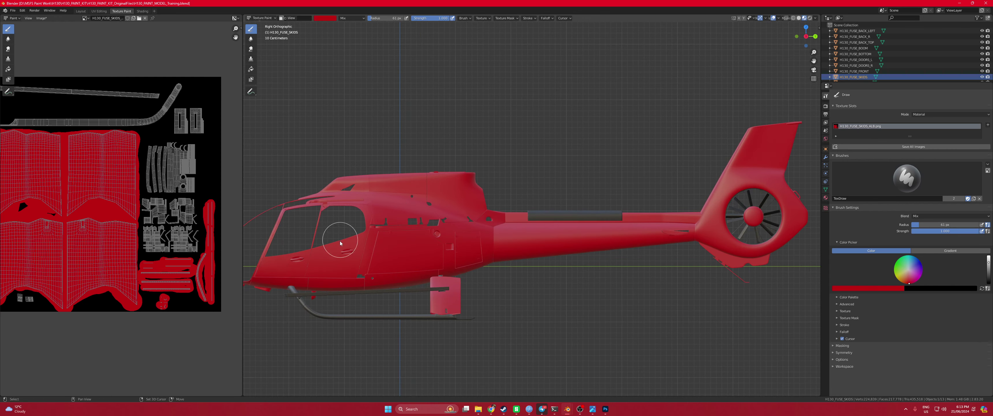
scroll(358, 248, "up", 1)
middle_click_drag(358, 248, 366, 240, "shift")
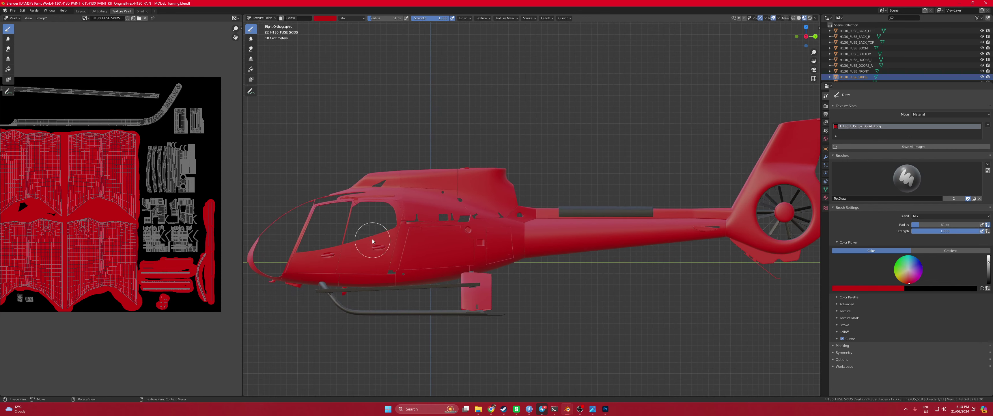
left_click(805, 37)
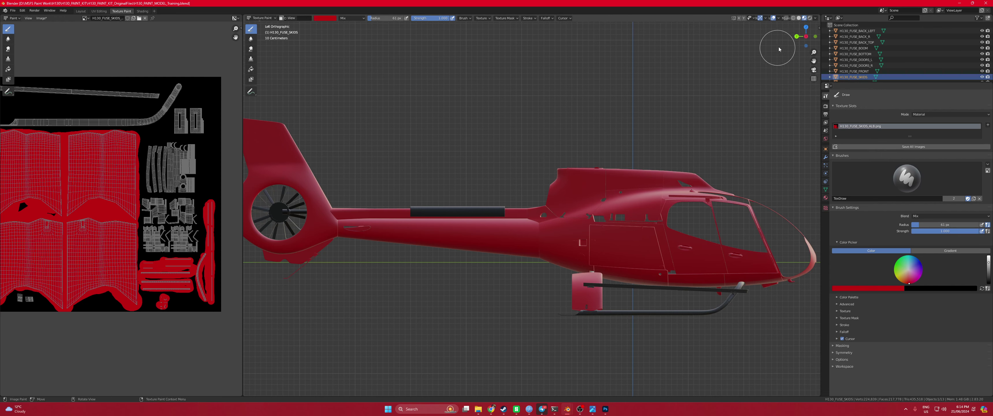
left_click(806, 36)
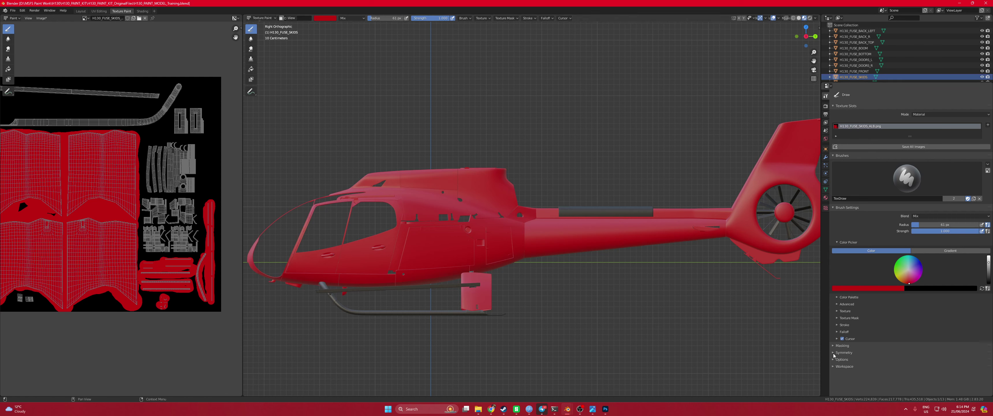
Enable X-axis mirror symmetry for the brush and switch to the Layout workspace
left_click(842, 352)
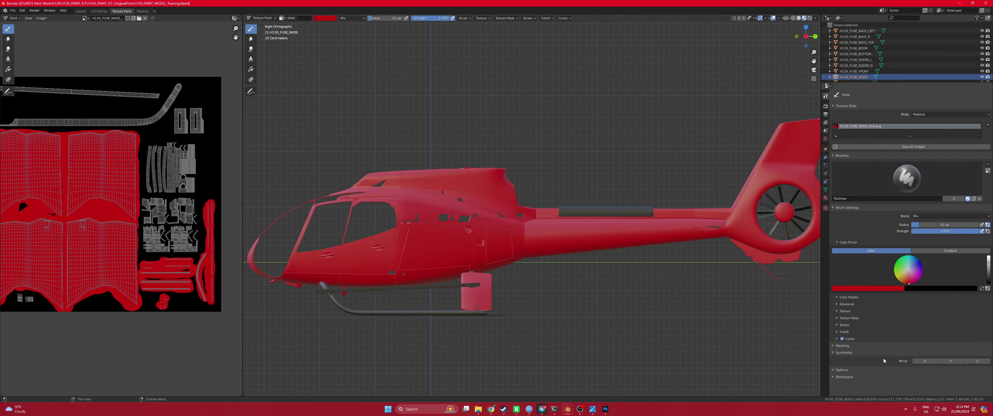
left_click(924, 361)
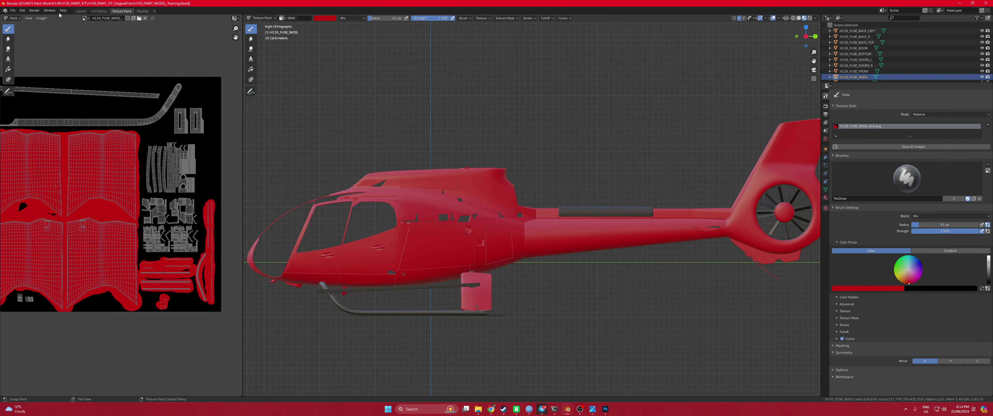
left_click(80, 11)
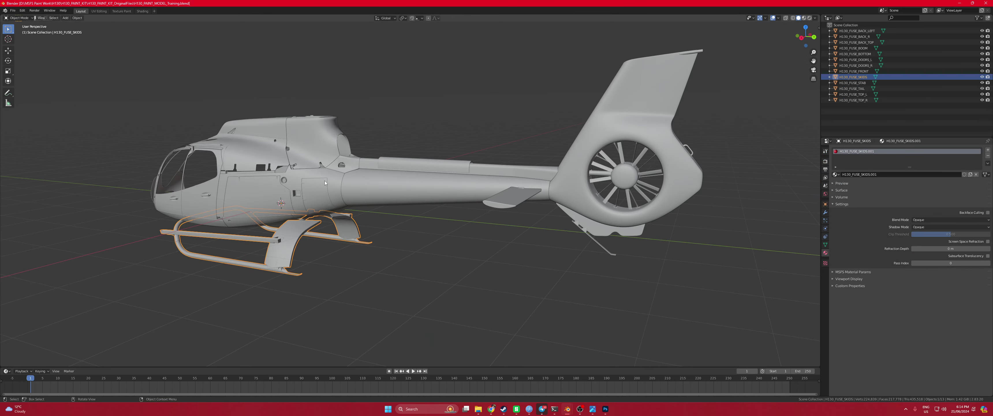
Select H130_FUSE_BACK_LEFT, return to Texture Paint, and set a 12 px black brush
left_click(379, 187)
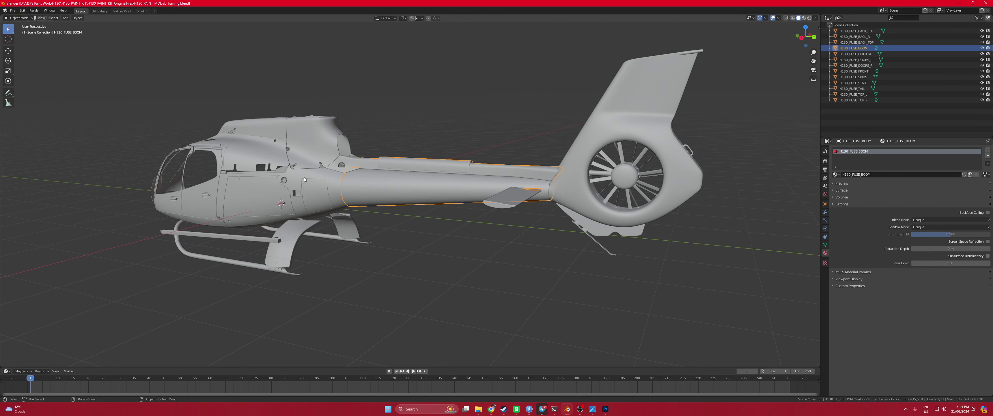
left_click(267, 174)
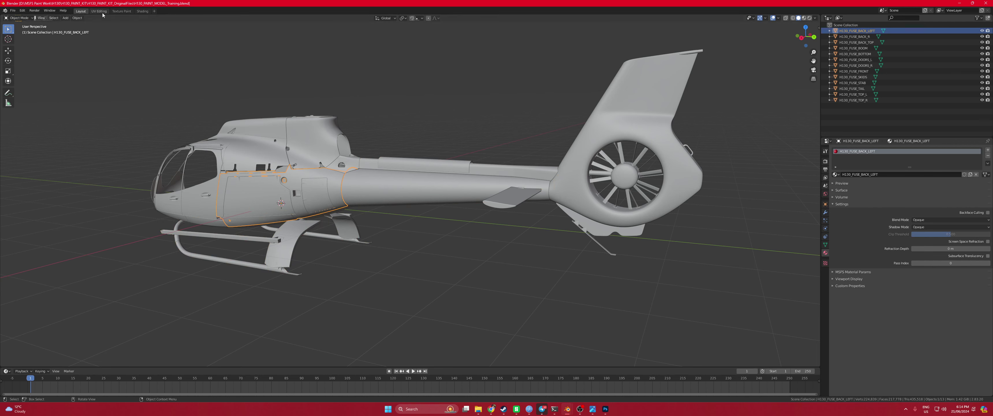
left_click(122, 10)
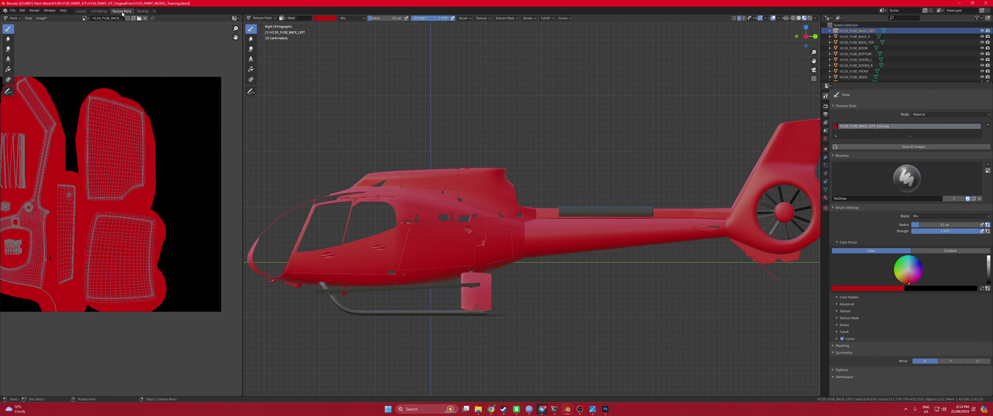
key("f")
left_click(475, 209)
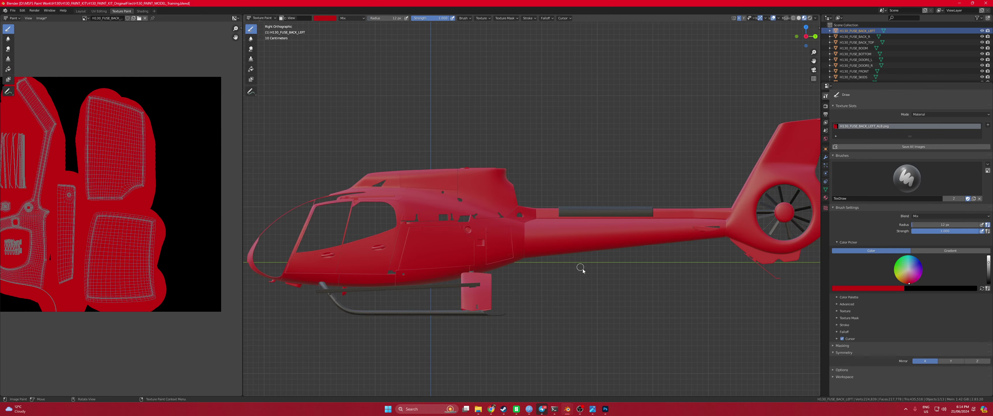
key("x")
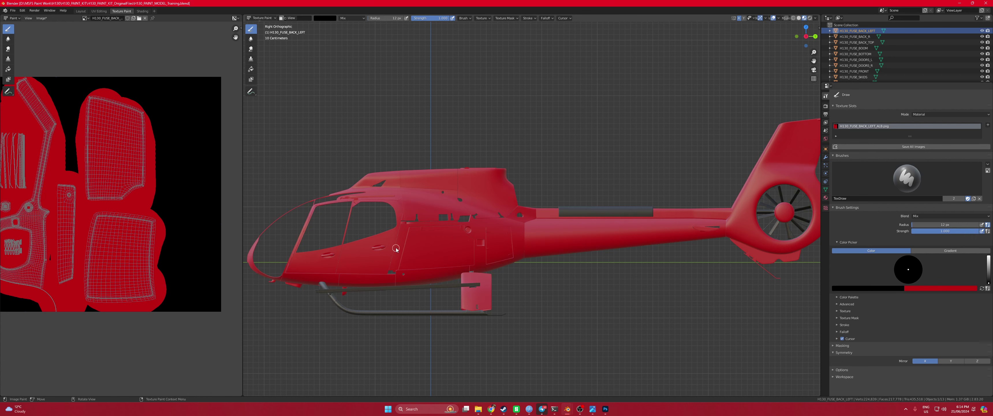
Paint a trial black stroke along the fuselage side and inspect it from several angles
left_click_drag(402, 253, 500, 230)
middle_click_drag(438, 231, 710, 288)
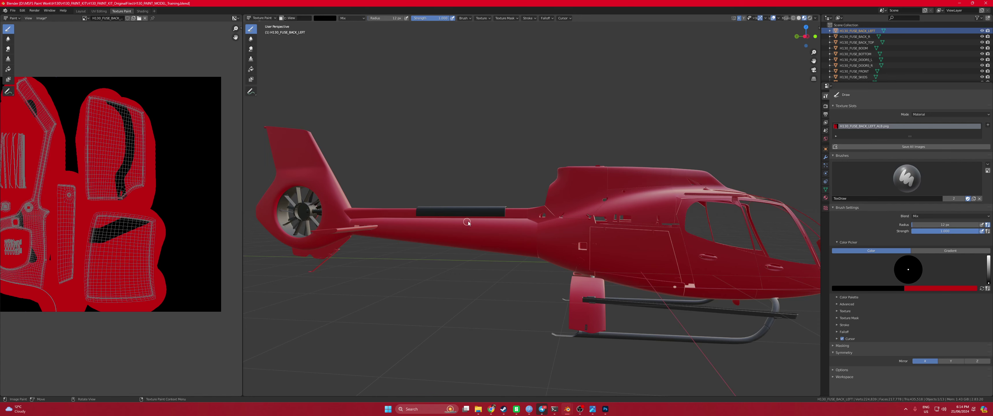
scroll(188, 215, "left", 5)
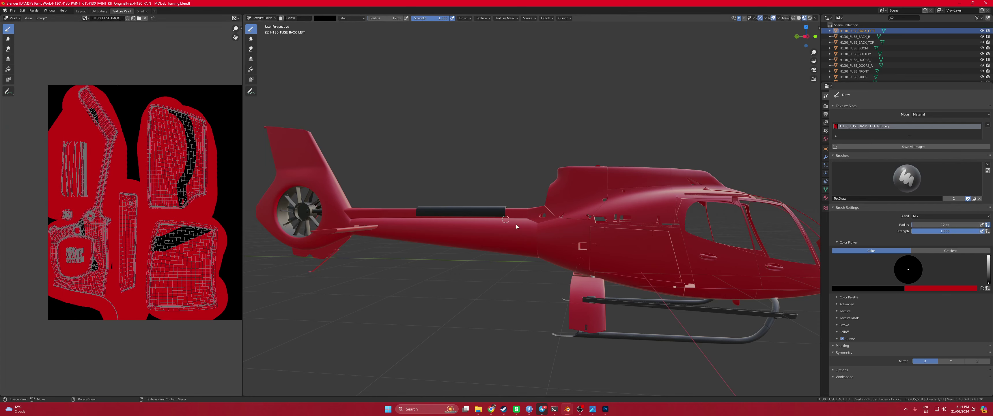
middle_click_drag(690, 235, 564, 233)
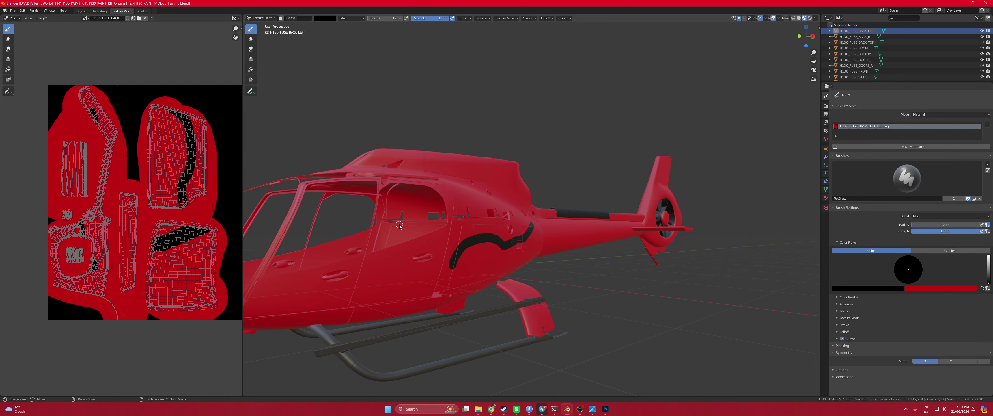
middle_click_drag(382, 217, 506, 244)
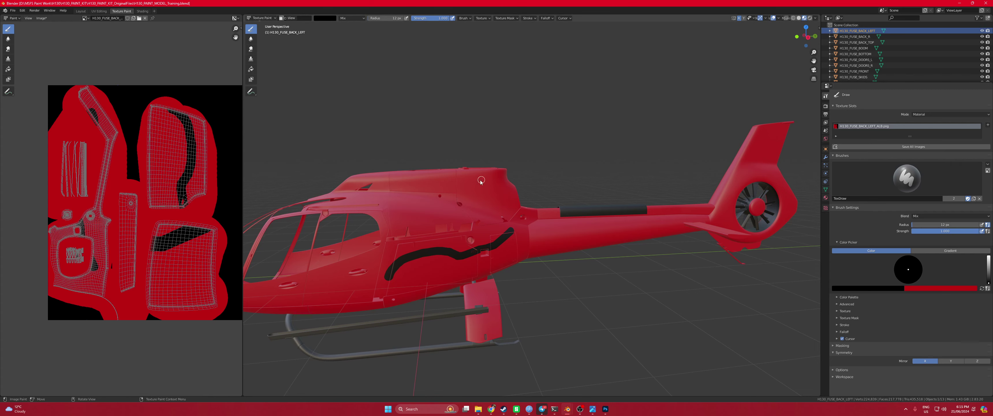
mouse_move(394, 233)
middle_mouse_down()
mouse_move(498, 228)
mouse_move(377, 231)
middle_mouse_up()
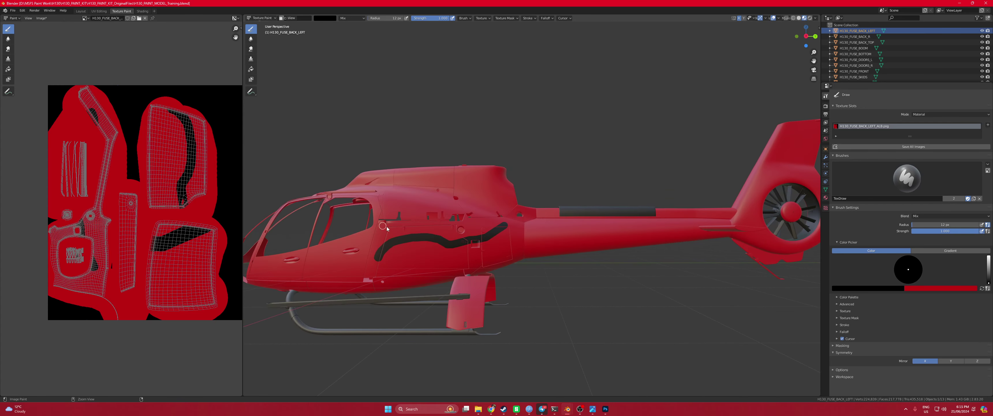
Undo the black stroke and bring up the red helicopter reference photo
key("ctrl+z")
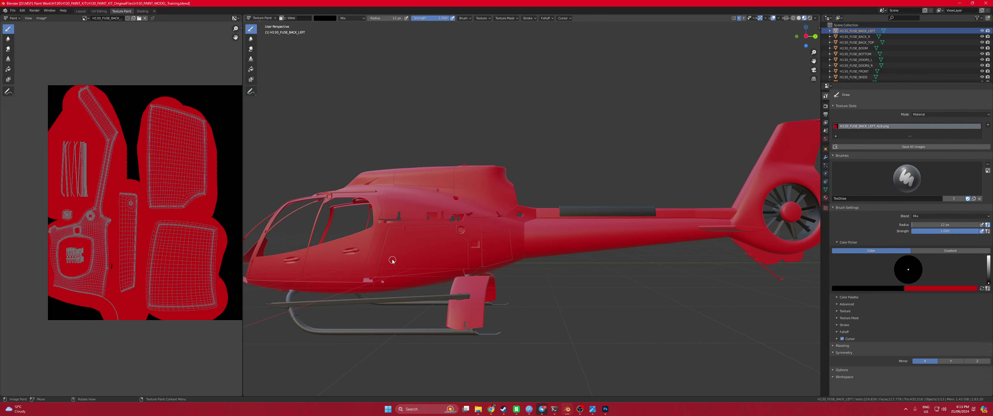
middle_click_drag(456, 251, 326, 179)
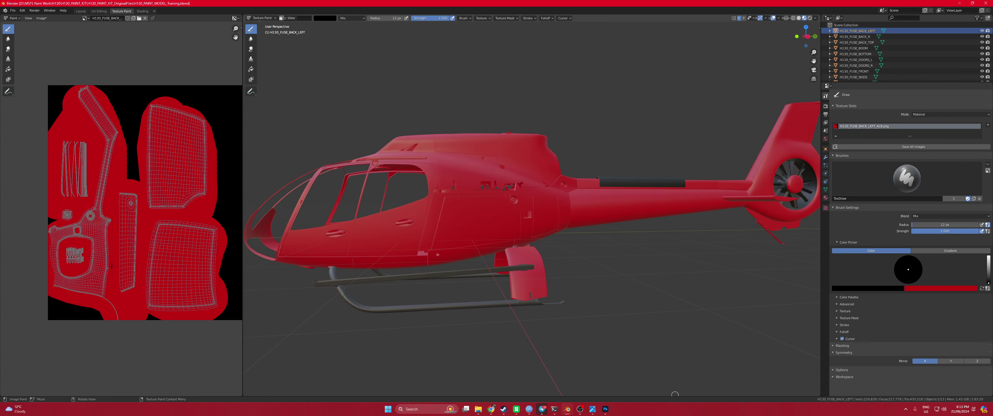
key("alt+Tab")
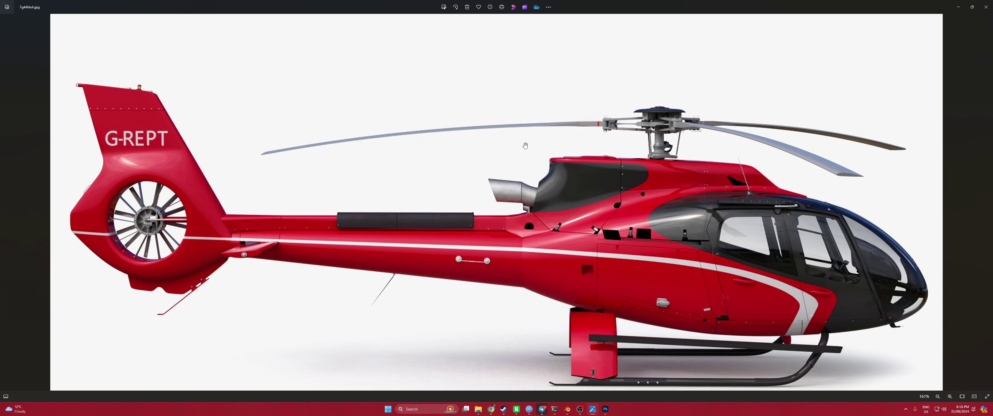
Frame a close Right Orthographic view of the upper rear fuselage, rechecking the reference photo
left_click(958, 7)
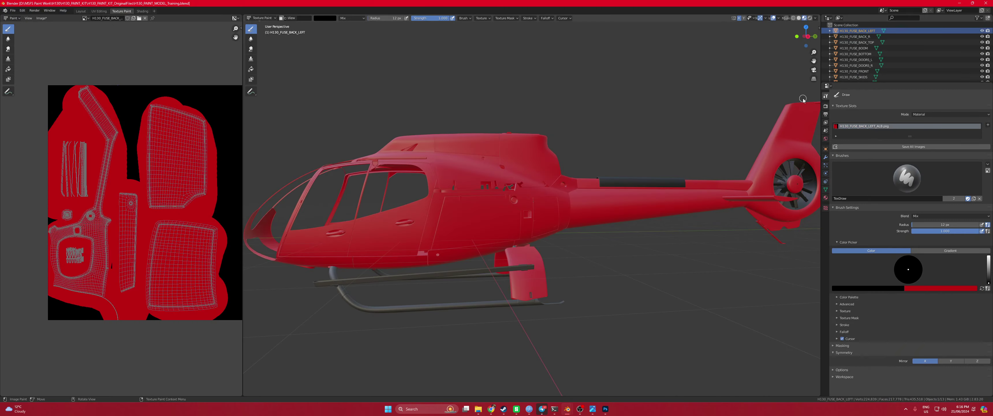
left_click(811, 35)
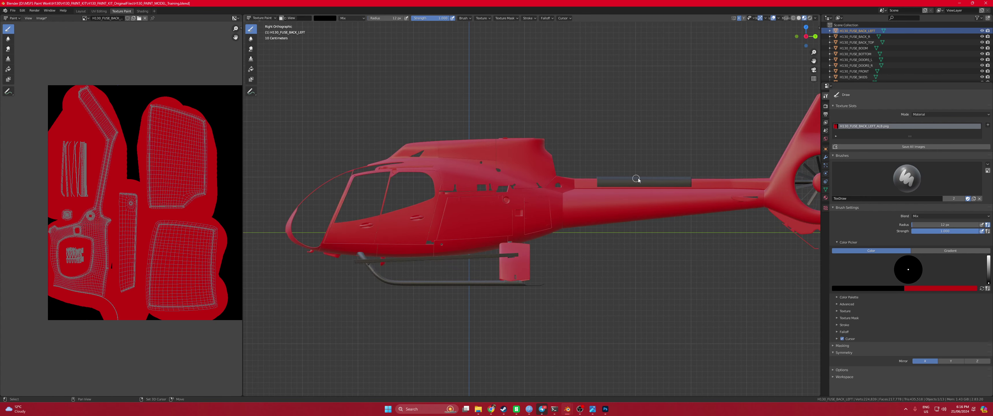
scroll(594, 204, "up", 4)
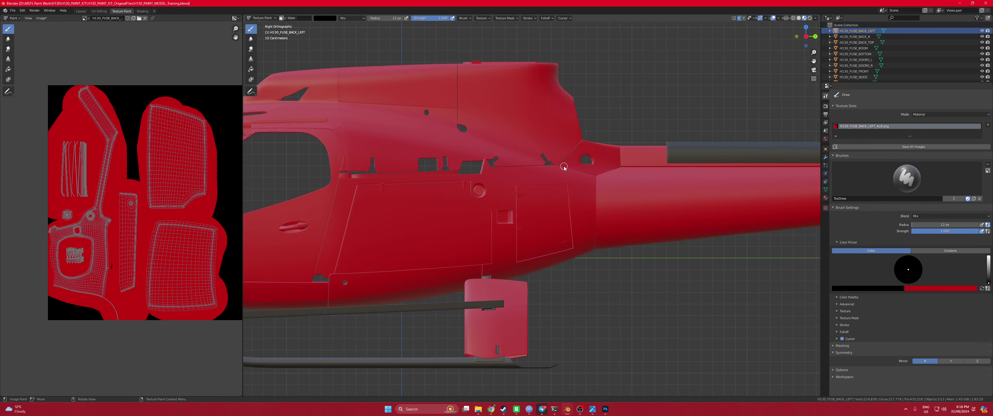
middle_click_drag(553, 151, 514, 223, "shift")
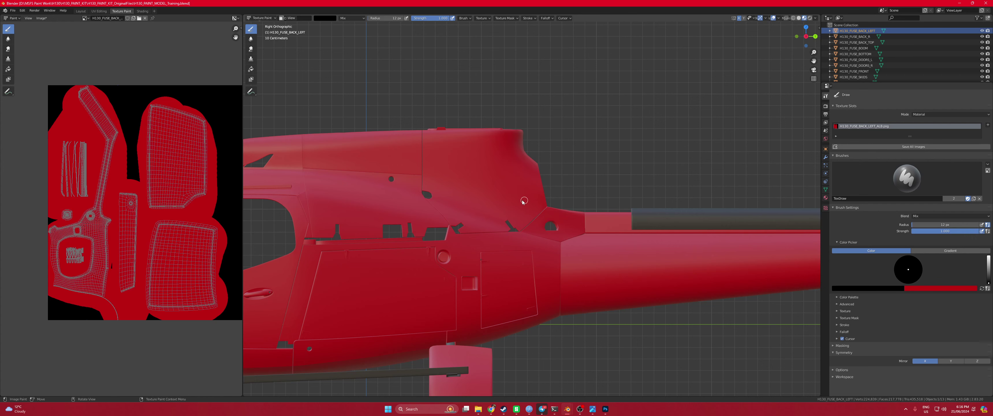
left_click(592, 409)
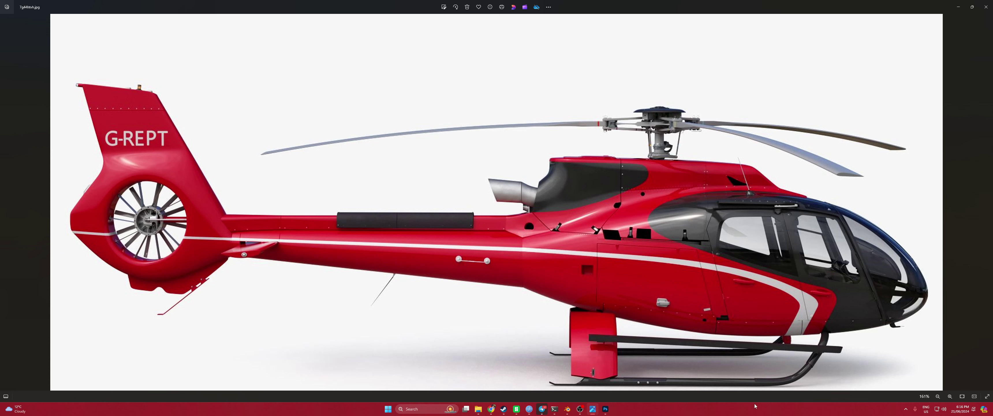
left_click(958, 6)
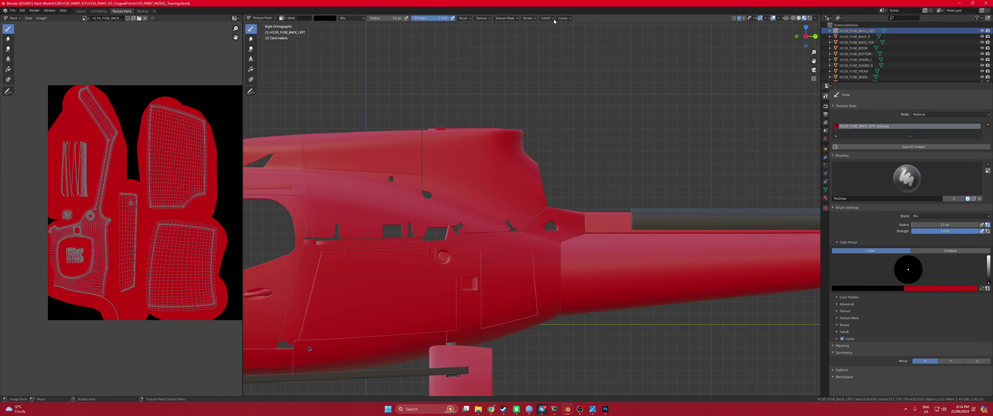
Set the brush Stroke Method to Curve in the header's Stroke settings
left_click(527, 18)
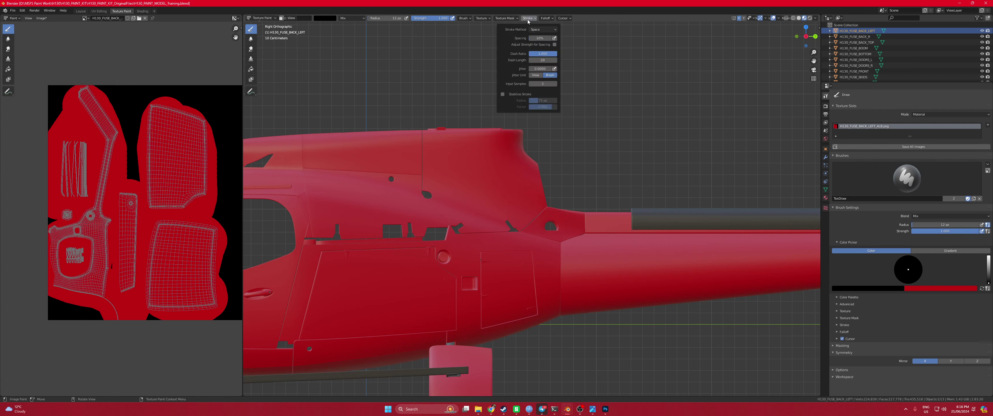
left_click(543, 30)
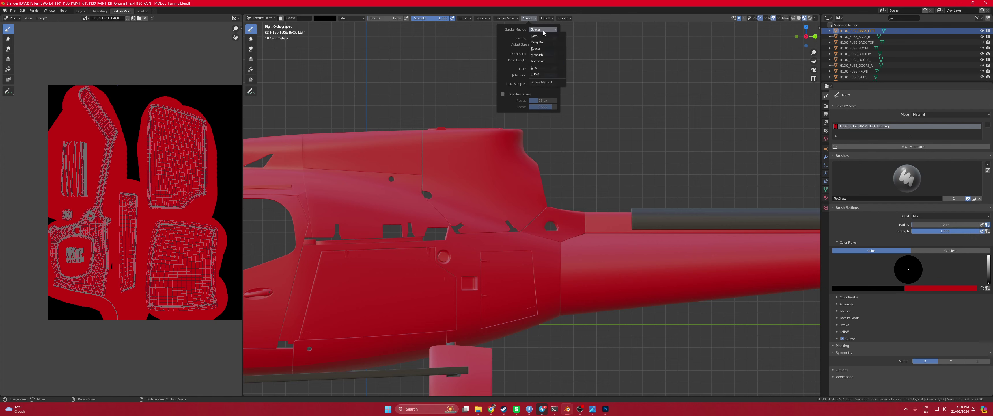
left_click(545, 74)
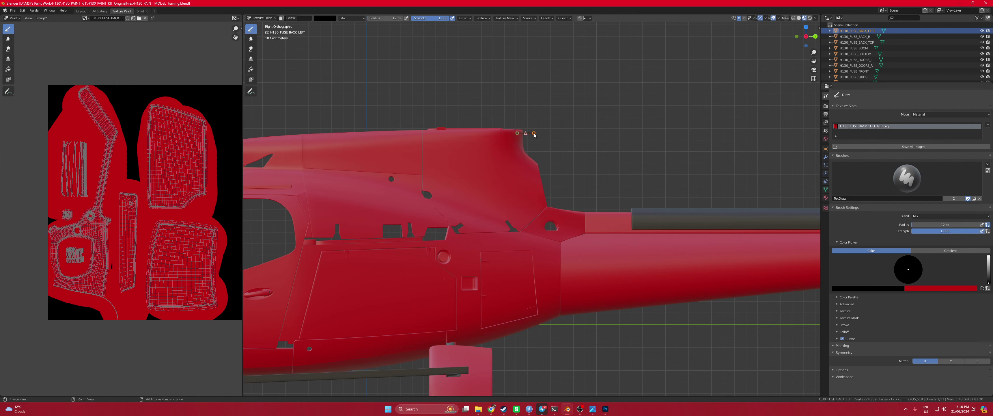
Shape the paint curve's points and handles along the upper rear fuselage toward the tail
left_click_drag(534, 133, 497, 136)
left_click_drag(512, 105, 473, 142)
left_click_drag(477, 134, 485, 134)
left_click_drag(383, 151, 383, 167)
left_click_drag(383, 133, 377, 149)
mouse_move(377, 89)
left_mouse_down()
mouse_move(391, 63)
mouse_move(383, 128)
left_mouse_up()
left_click_drag(385, 129, 385, 132)
left_click_drag(563, 211, 571, 210)
left_click_drag(547, 207, 551, 208)
key("ctrl+z")
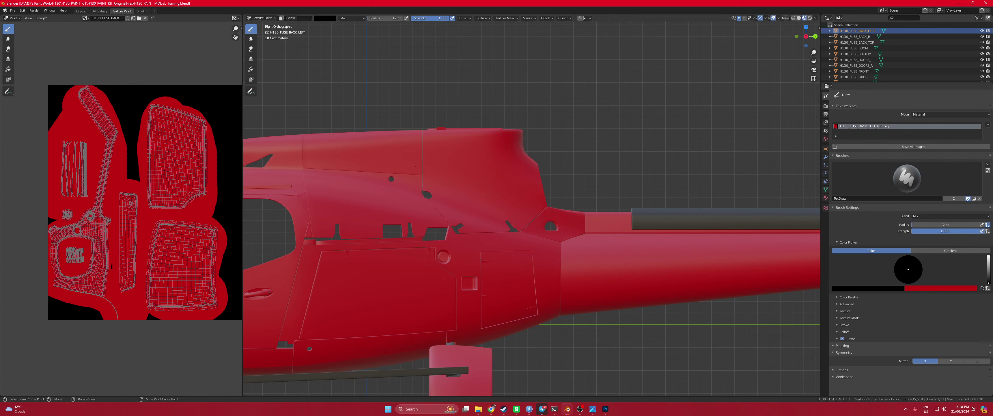
key("ctrl+shift+z")
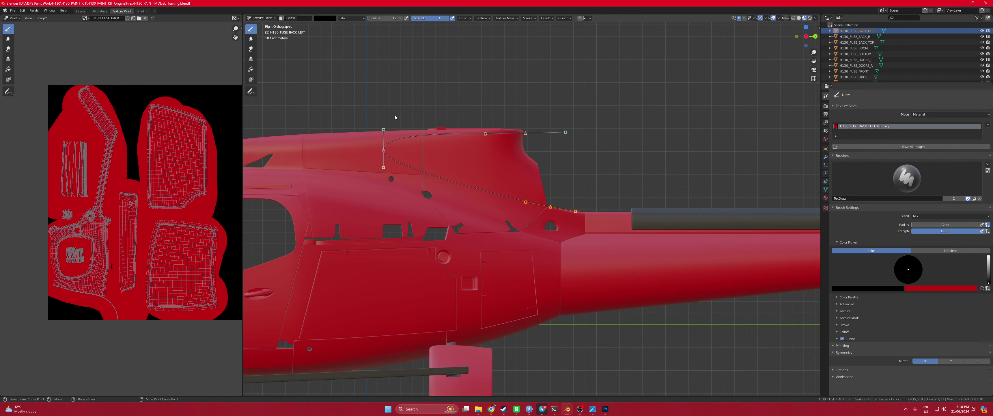
Set the brush radius to 1 px and open the reference photo to compare
left_click(396, 22)
key("Return")
left_click(592, 408)
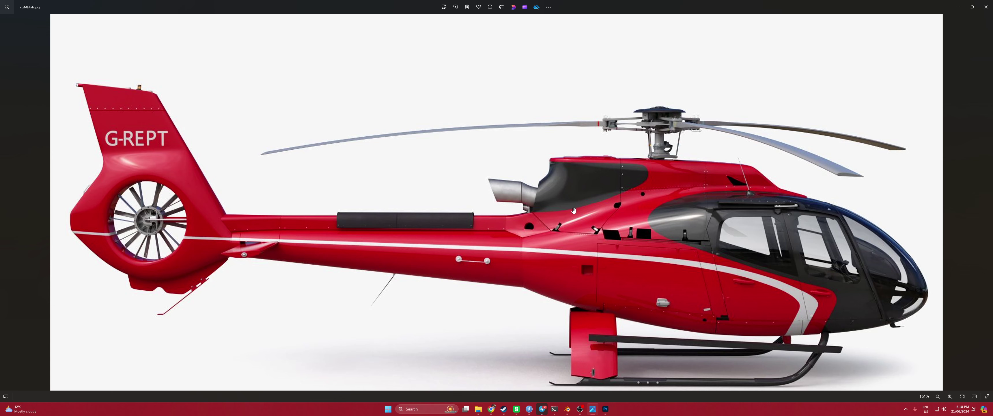
Set the photo aside and pull one paint-curve handle slightly lower over the fuselage
left_click(961, 10)
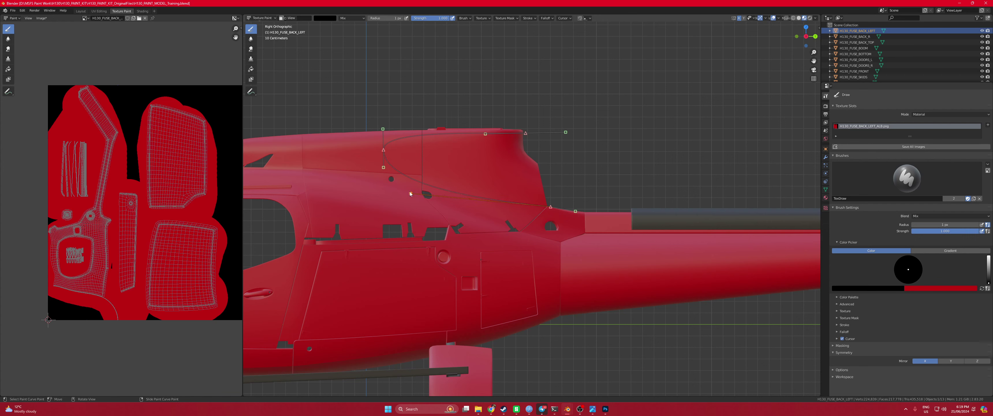
left_click_drag(383, 169, 385, 174)
Switch the viewport shading to Material Preview so the fuselage shows its red texture
key("shift+z")
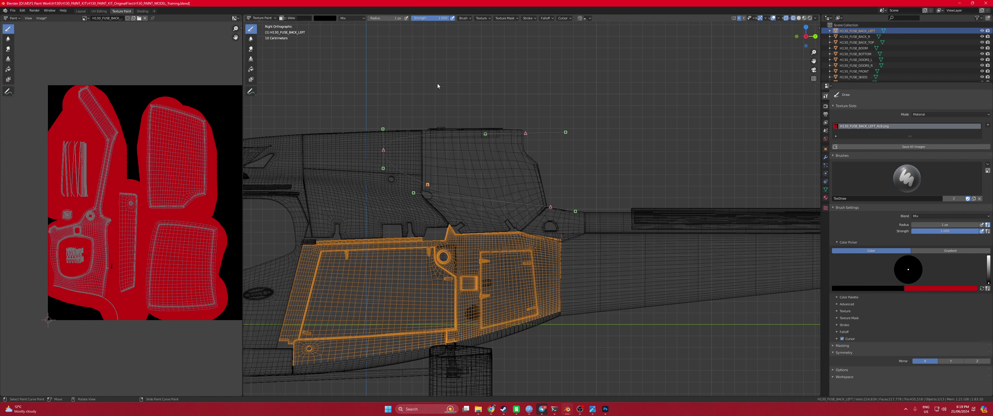
left_click(23, 10)
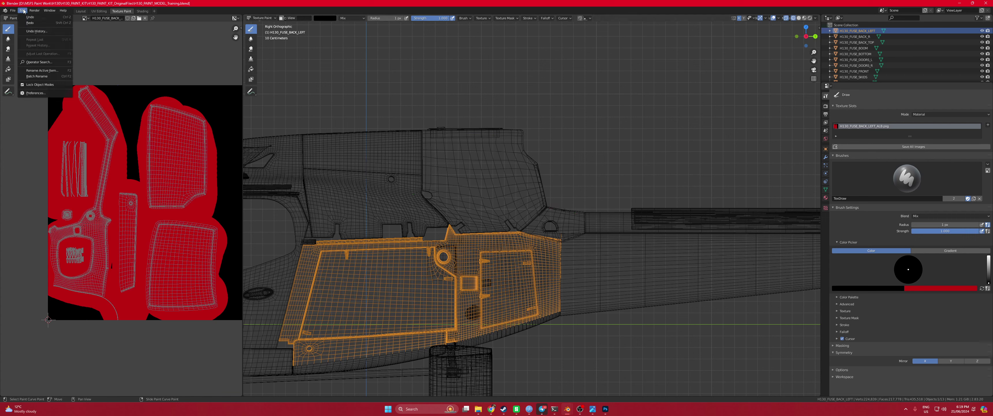
left_click(39, 24)
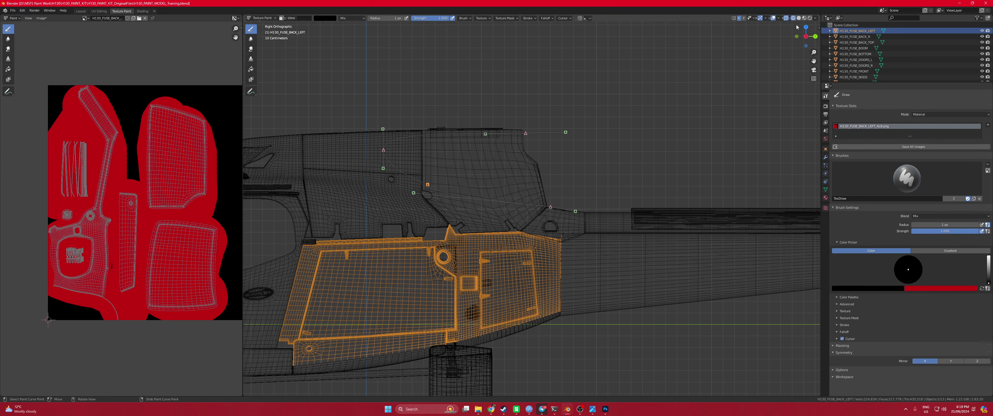
left_click(804, 17)
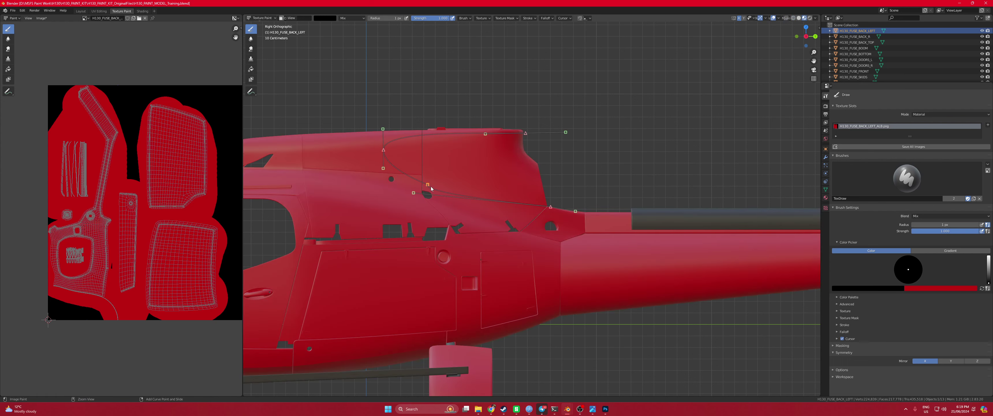
left_click(25, 11)
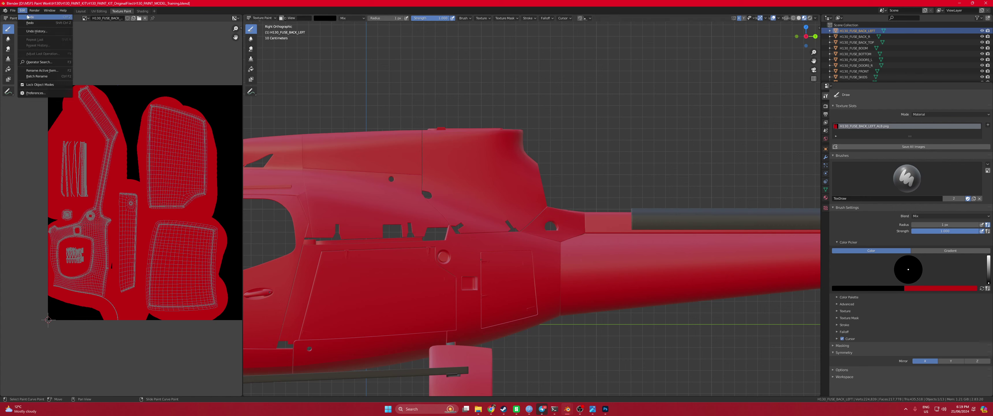
left_click(27, 17)
left_click(23, 11)
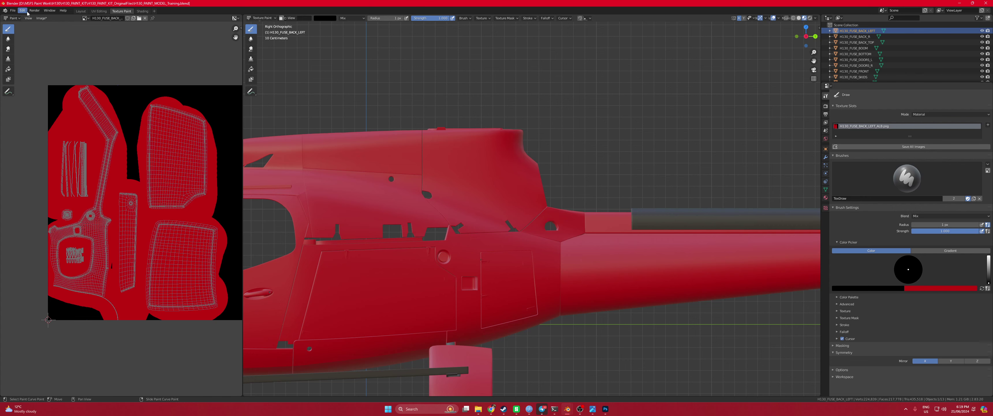
left_click(22, 10)
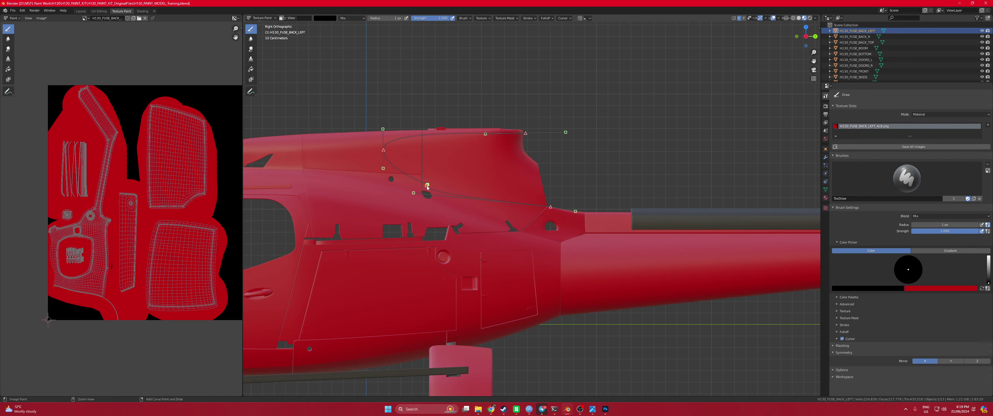
Remove a paint-curve point, reshape the remaining points and handles, then view the reference photo
key("ctrl+z")
left_click_drag(428, 184, 431, 191)
left_click_drag(429, 187, 464, 197)
left_click_drag(452, 196, 470, 203)
left_click_drag(385, 165, 382, 163)
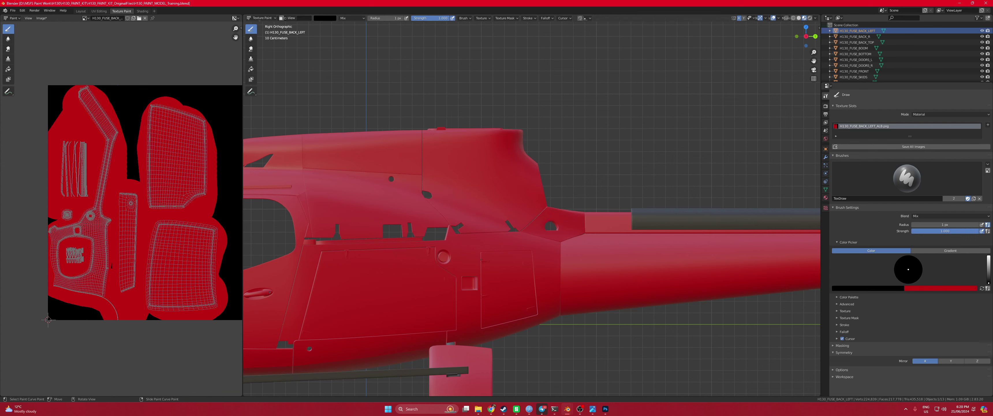
key("alt+Tab")
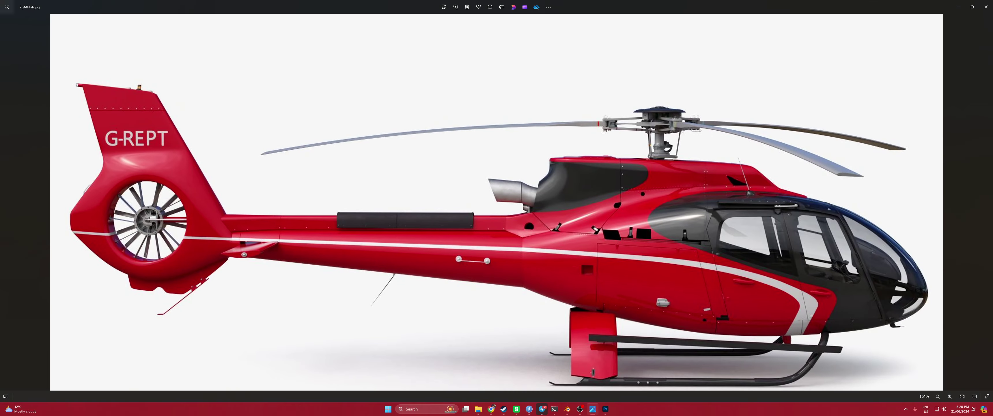
Return from the reference photo to the Blender paint session
key("alt+Tab")
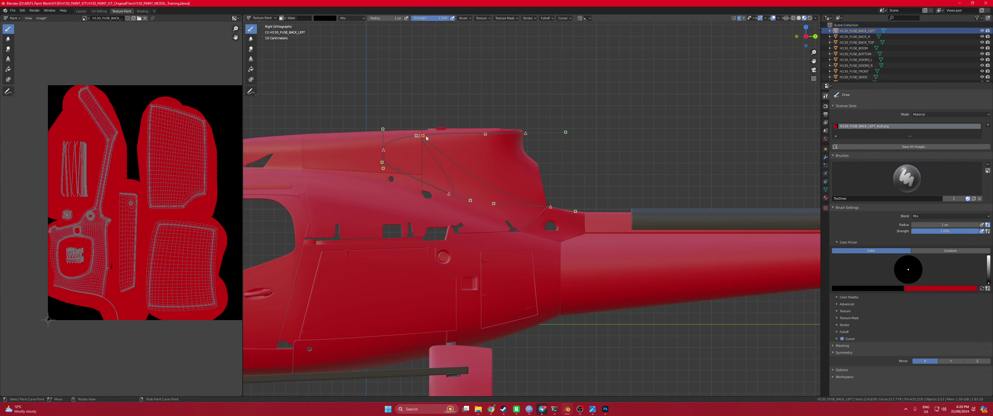
Delete, add and drag paint-curve points and handles to follow the livery panel outline
key("x")
key("x")
left_click(525, 134)
right_click(428, 134, "ctrl")
left_click(428, 135)
left_click_drag(429, 135, 424, 125)
key("x")
left_click(383, 152)
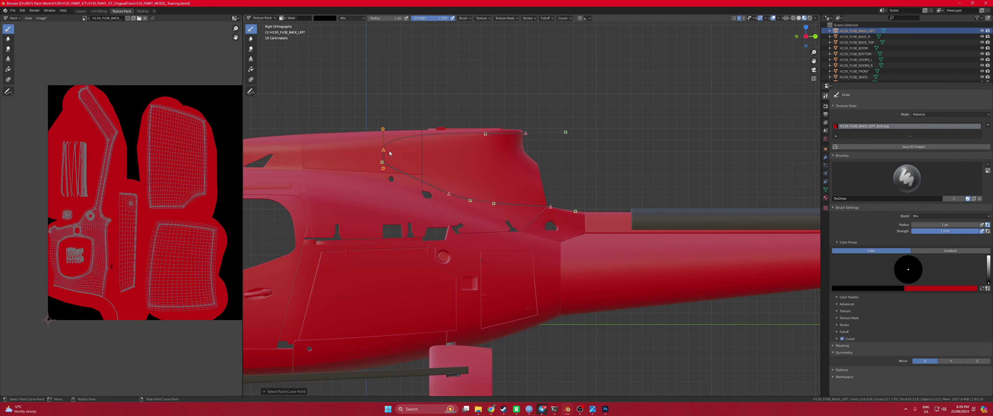
left_click(430, 135, "ctrl")
left_click_drag(384, 130, 384, 130)
left_click_drag(485, 134, 388, 137)
Select H130_FUSE_BACK_TOP in Layout and apply the curve stroke to its texture in Texture Paint
left_click(80, 11)
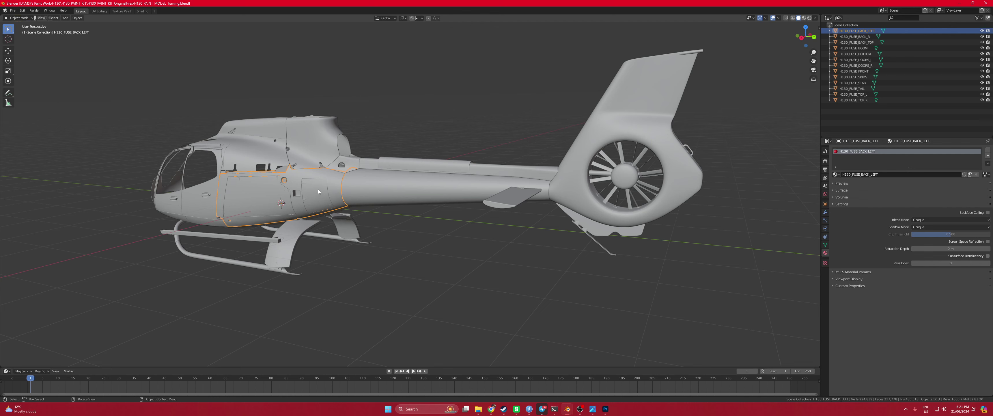
left_click(323, 159)
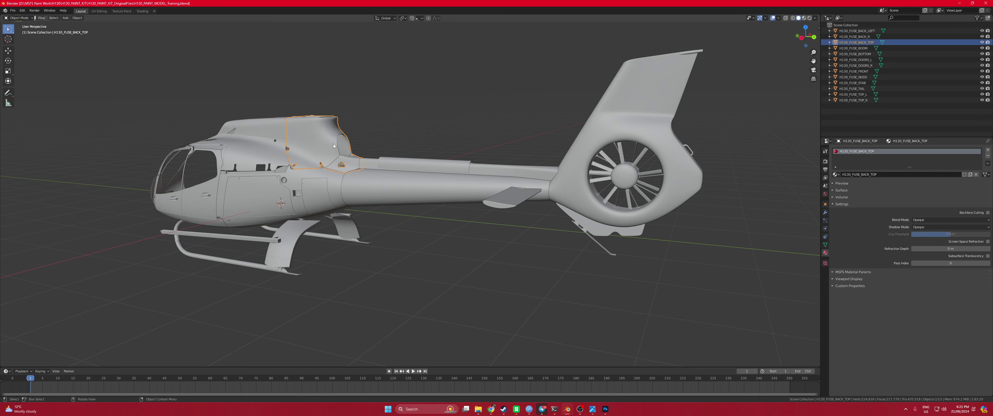
mouse_move(333, 146)
middle_mouse_down()
mouse_move(373, 129)
mouse_move(384, 138)
middle_mouse_up()
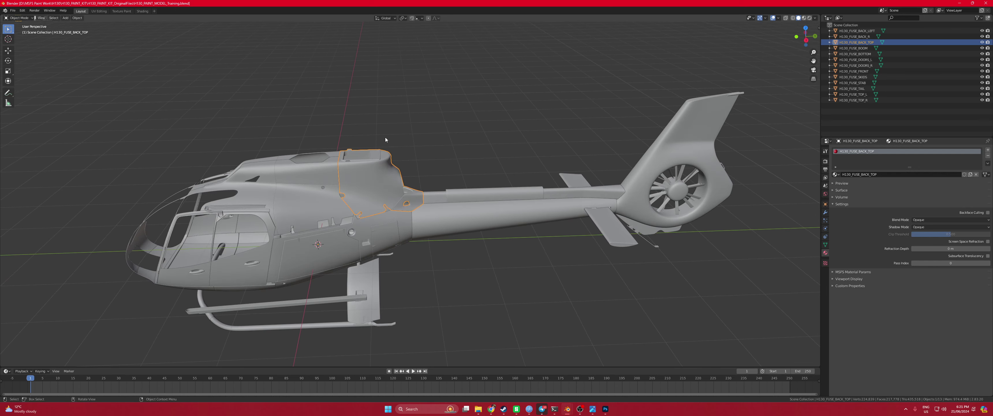
left_click(121, 12)
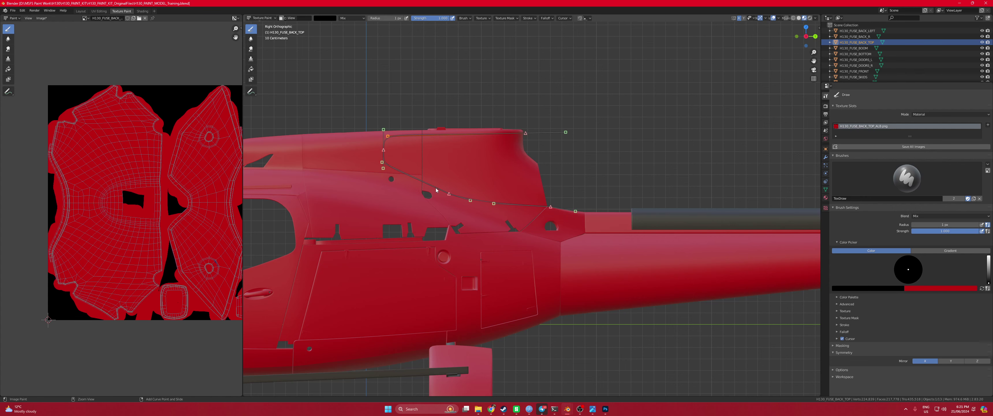
key("Return")
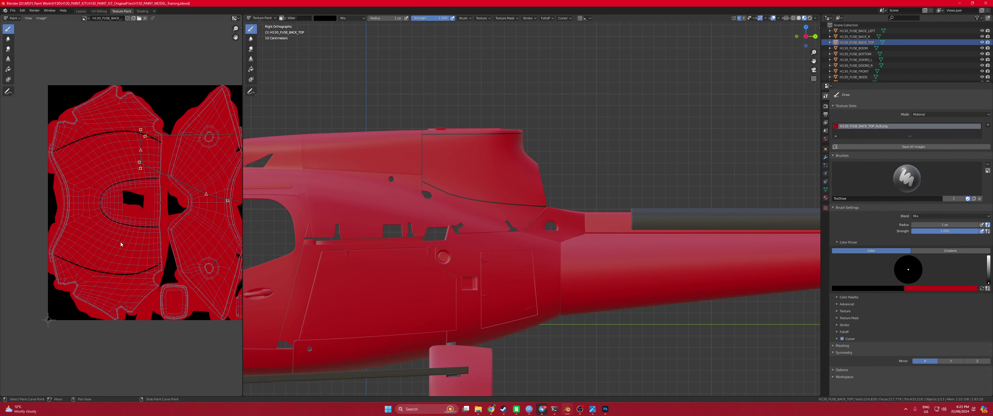
scroll(85, 210, "down", 1)
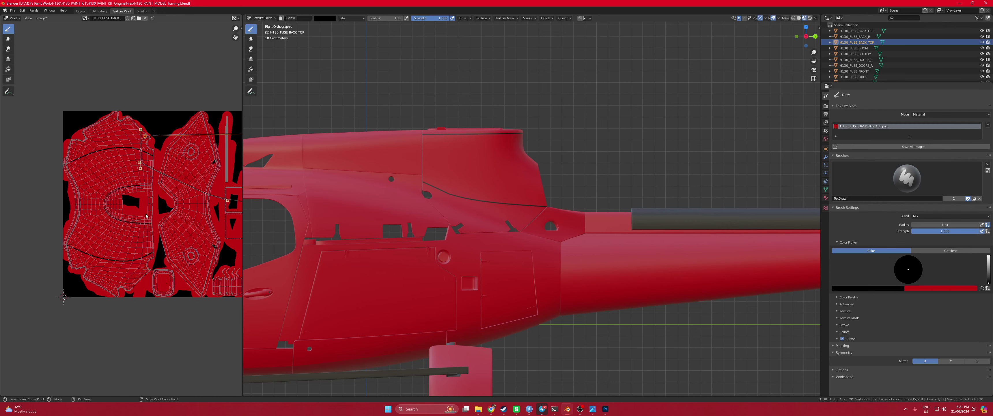
middle_click_drag(154, 204, 114, 208)
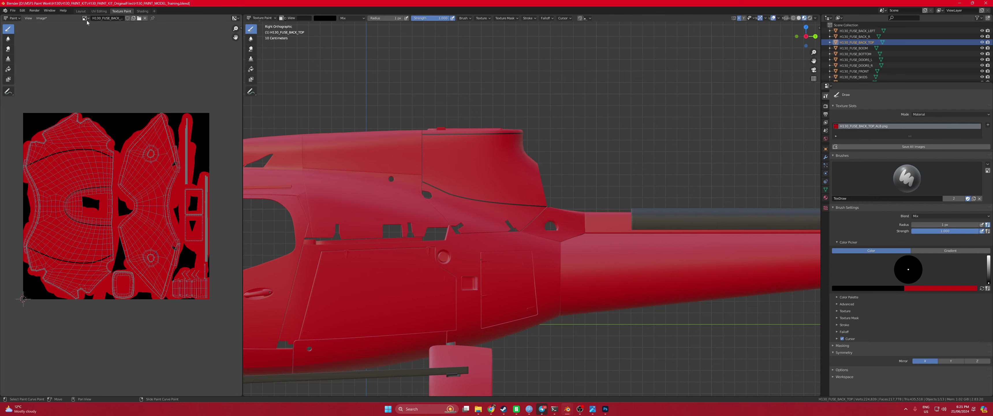
Select H130_FUSE_TOP_L in Layout and apply the curve stroke to its texture
left_click(83, 11)
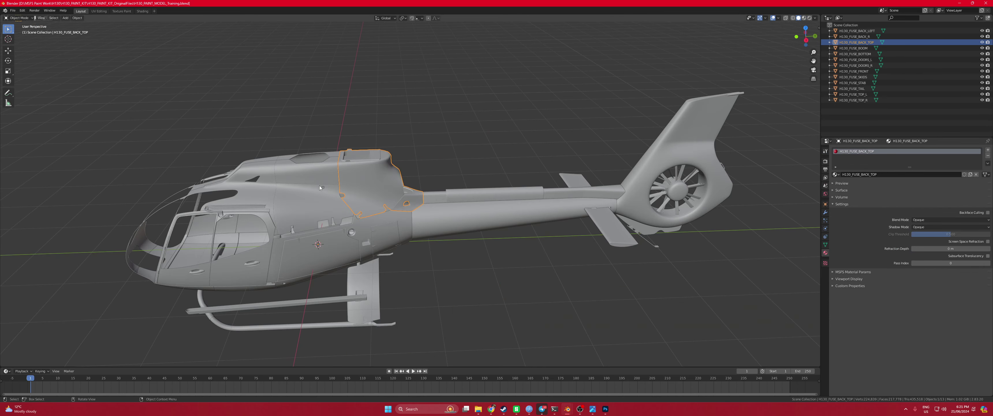
left_click(321, 196)
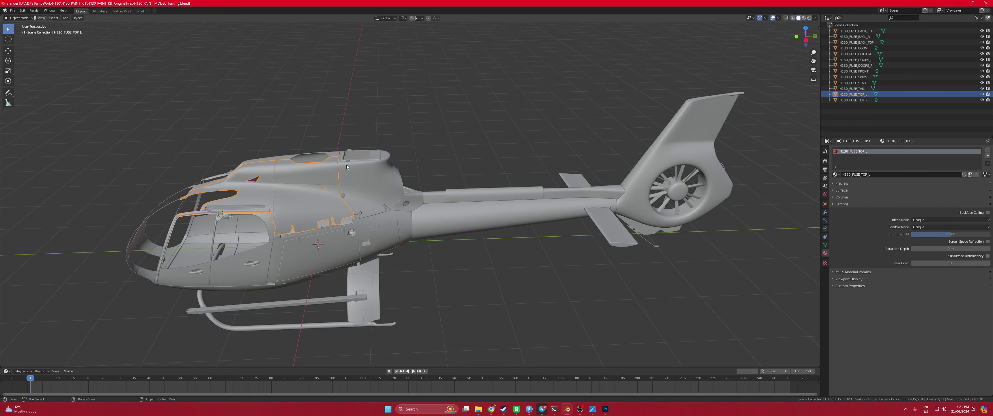
left_click(122, 11)
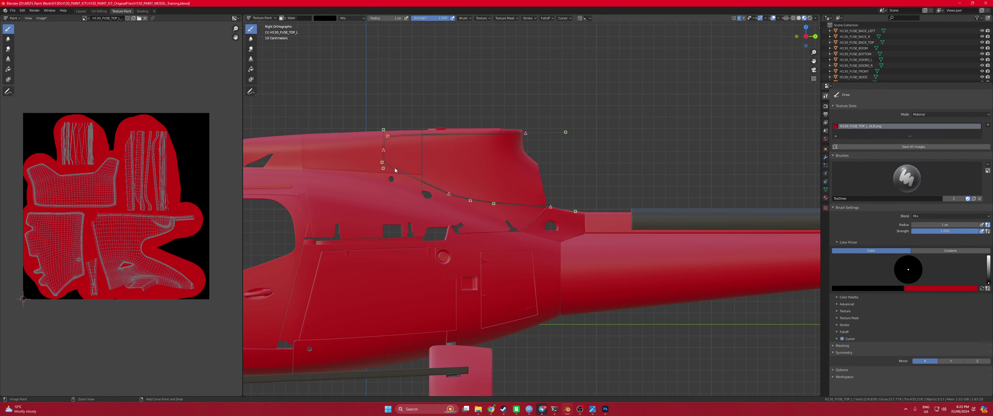
key("Return")
Check the painted outline from left and right orthographic views, ending on the right side
left_click(806, 37)
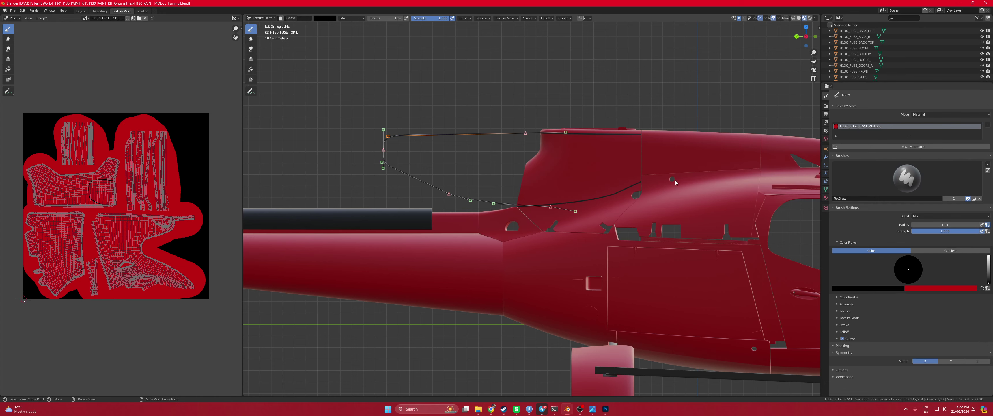
left_click(805, 36)
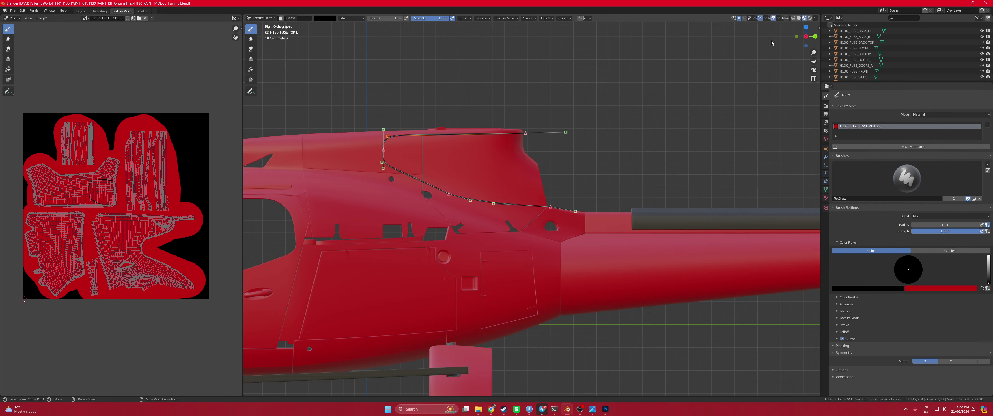
left_click(805, 37)
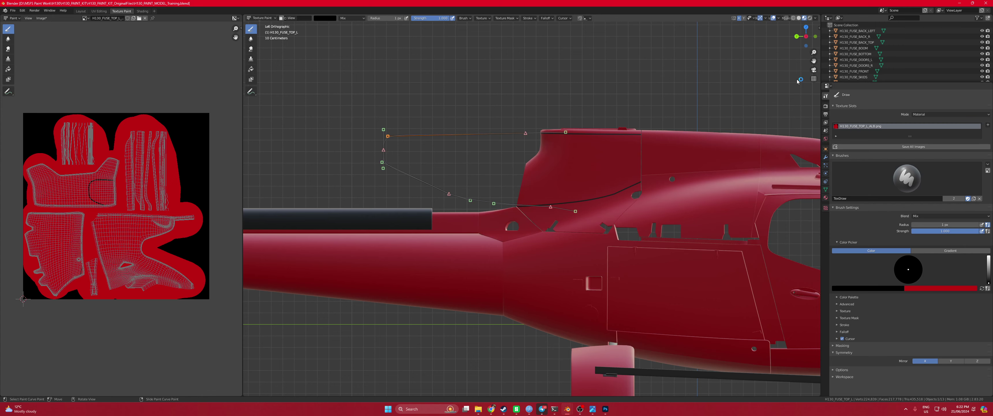
key("KP_3")
Back in Layout, orbit to a high view of the nose and select the H130_FUSE_TOP_R upper panel
key("ctrl+Page_Up")
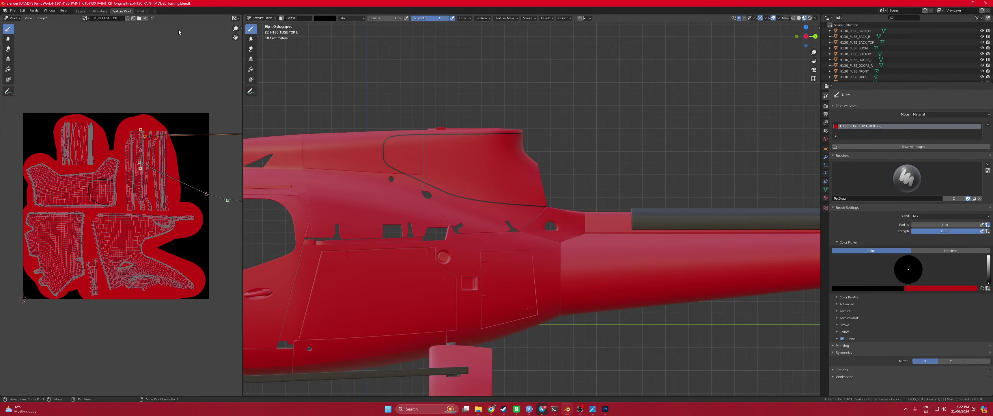
key("ctrl+Page_Up")
middle_click_drag(319, 177, 401, 181)
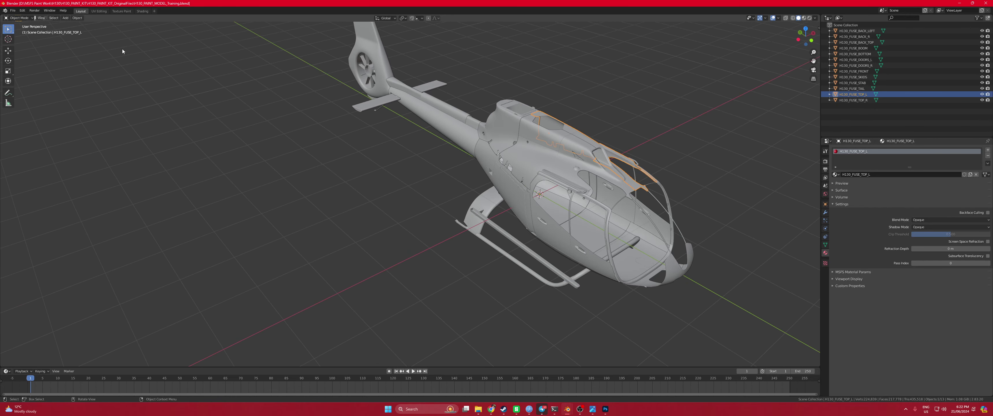
left_click(547, 158)
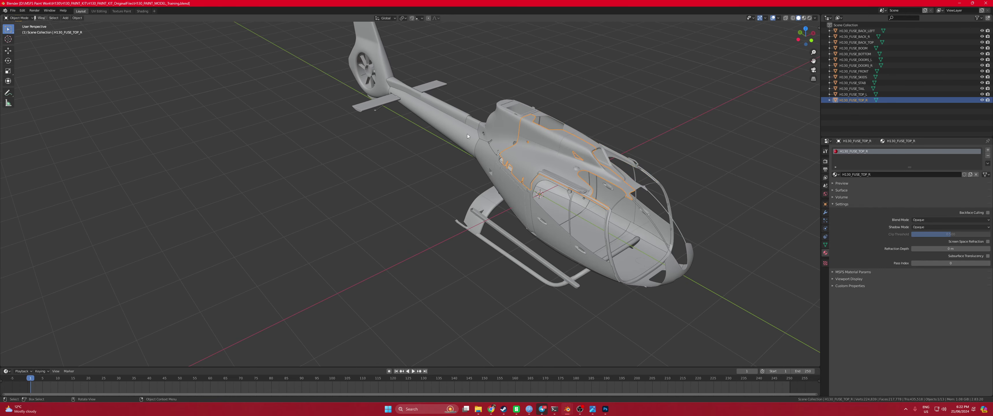
In Texture Paint, apply the dark curve stroke to H130_FUSE_TOP_R and check it from both sides
left_click(123, 11)
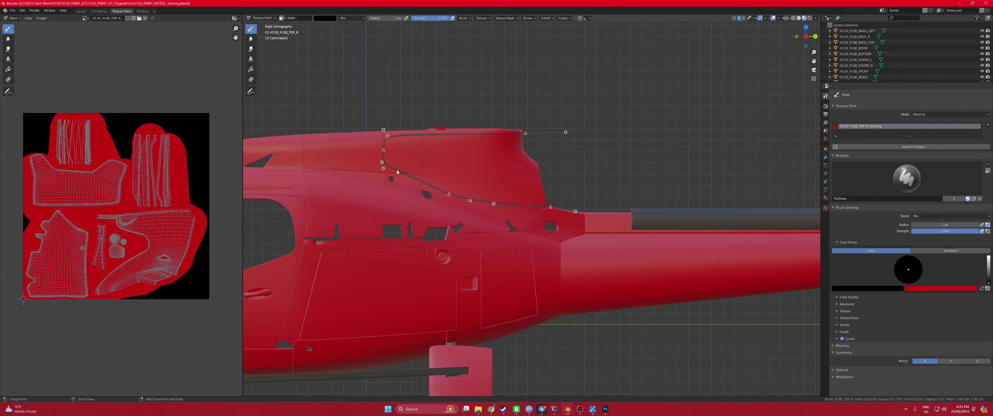
key("Return")
left_click(806, 36)
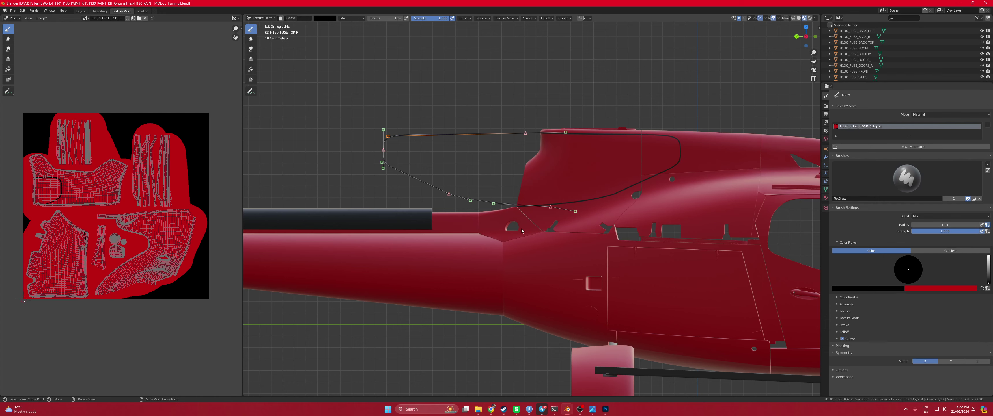
left_click(806, 36)
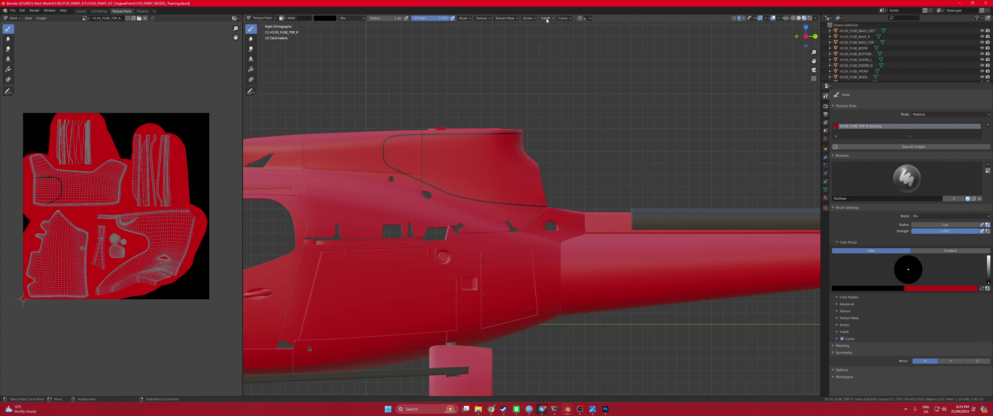
Set the brush Stroke Method to Space and the radius to 35 px
left_click(527, 19)
left_click(542, 30)
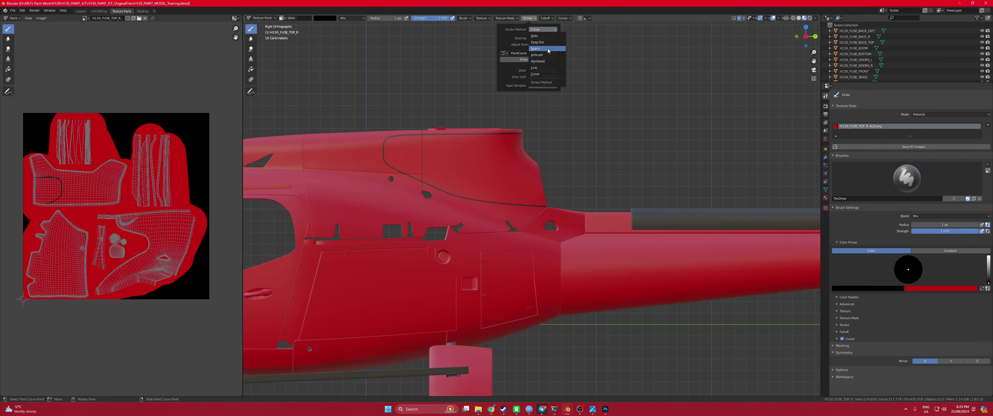
left_click(546, 48)
key("f")
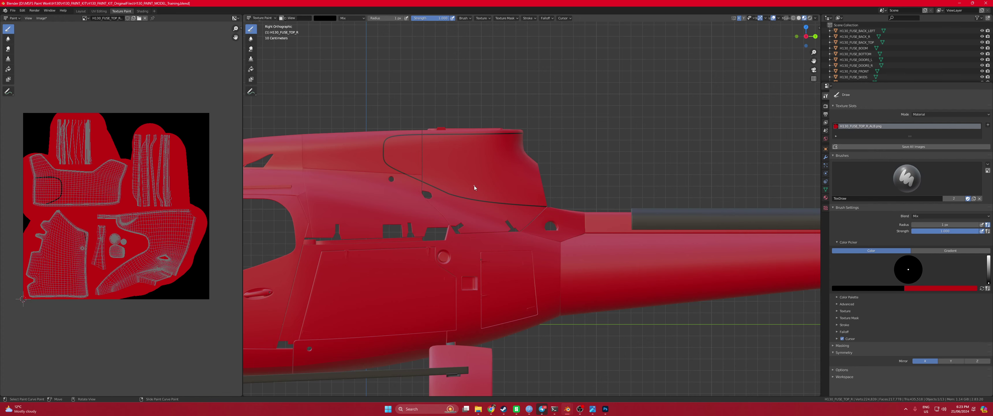
left_click(486, 191)
scroll(485, 190, "up", 3)
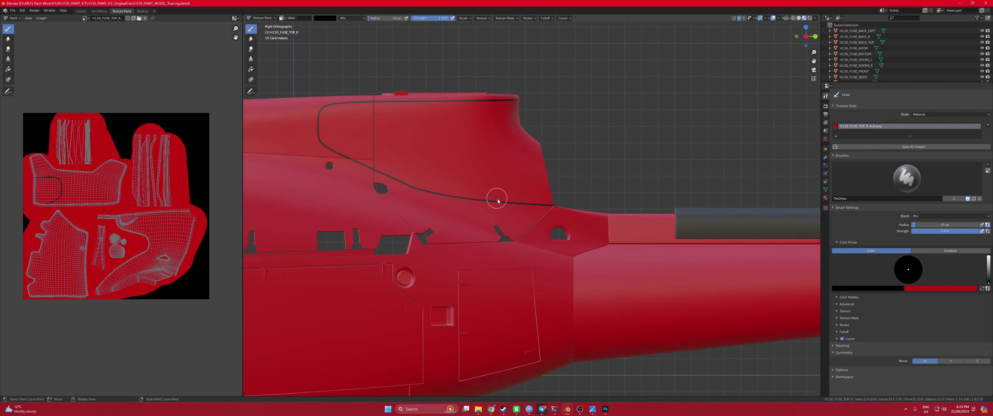
middle_click_drag(443, 157, 569, 226, "shift")
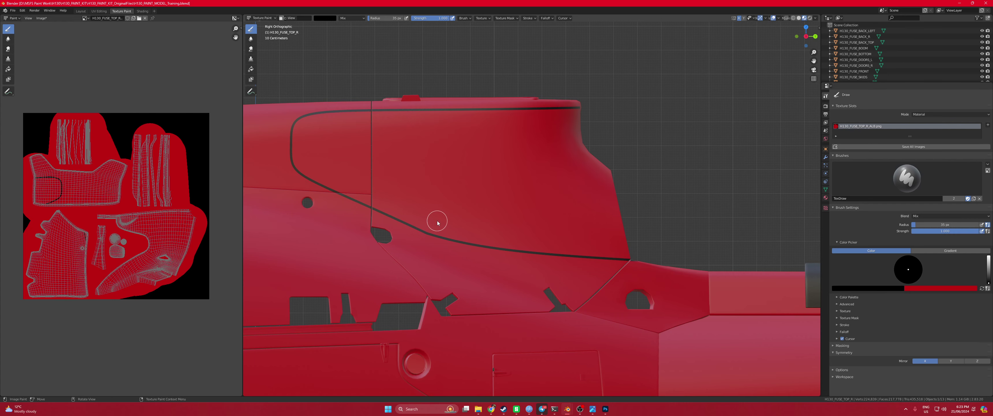
In Layout, orbit to the helicopter's other side and select H130_FUSE_BACK_TOP
left_click(80, 11)
middle_click_drag(452, 174, 491, 152)
left_click(416, 194)
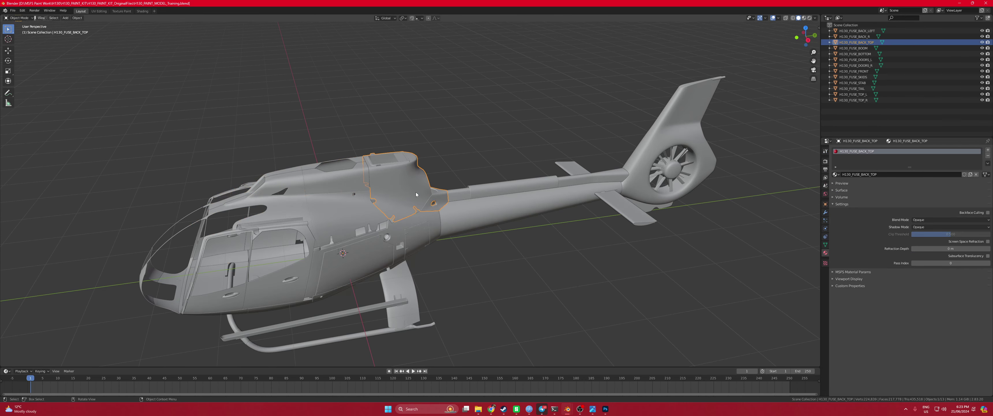
Paint a black band along H130_FUSE_BACK_TOP's curved panel line, undoing and repainting the overshoot
left_click(121, 10)
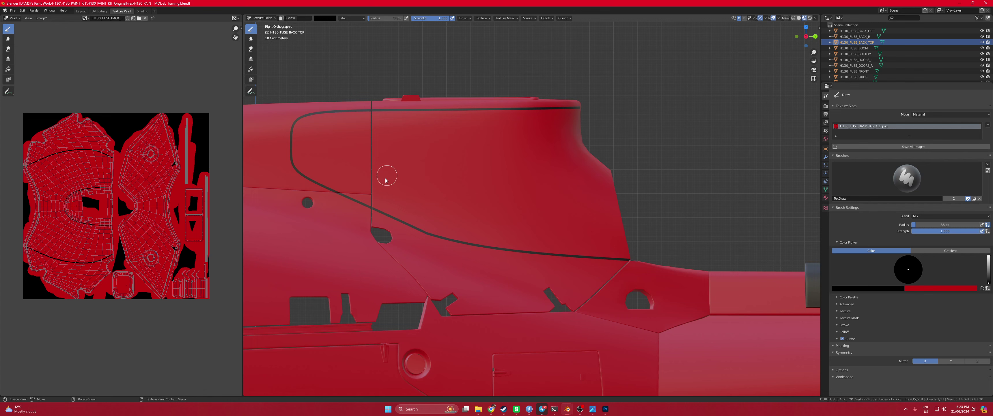
left_click(386, 202)
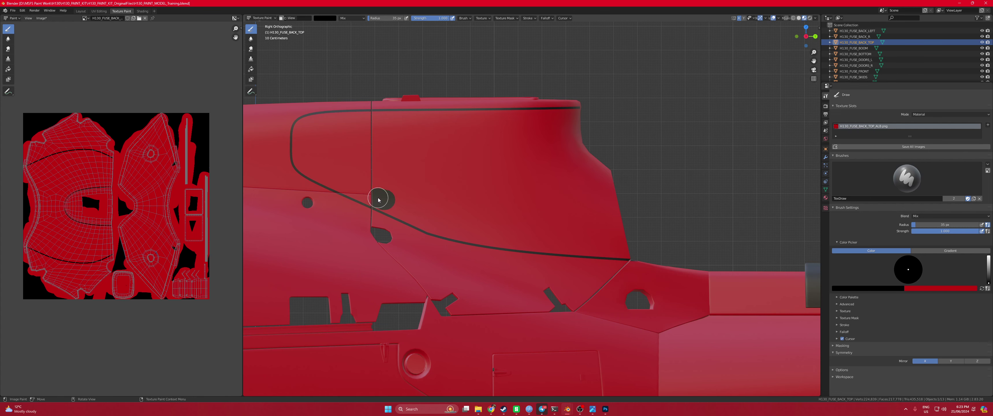
left_click_drag(383, 200, 416, 215)
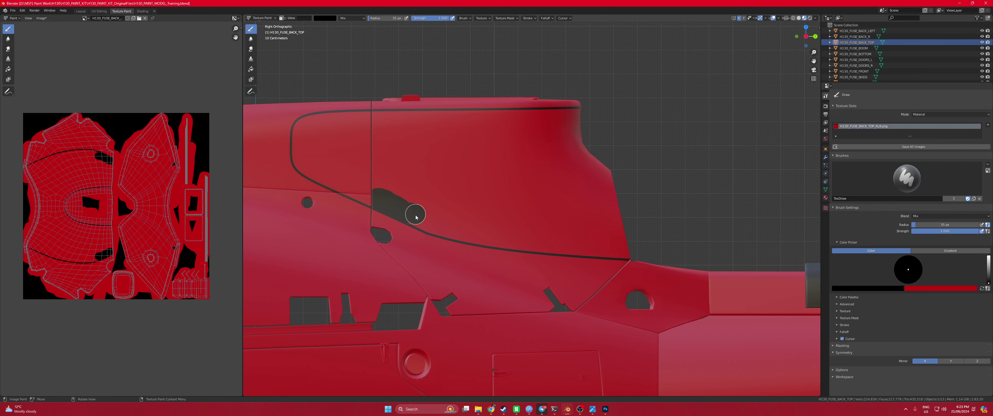
scroll(416, 215, "up", 2)
mouse_move(358, 222)
left_mouse_down()
mouse_move(443, 248)
mouse_move(427, 249)
mouse_move(511, 258)
mouse_move(497, 255)
mouse_move(601, 284)
left_mouse_up()
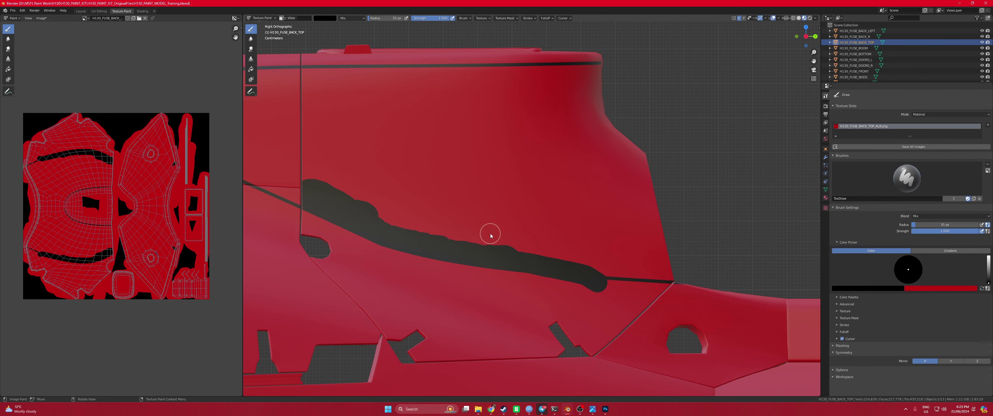
key("ctrl+z")
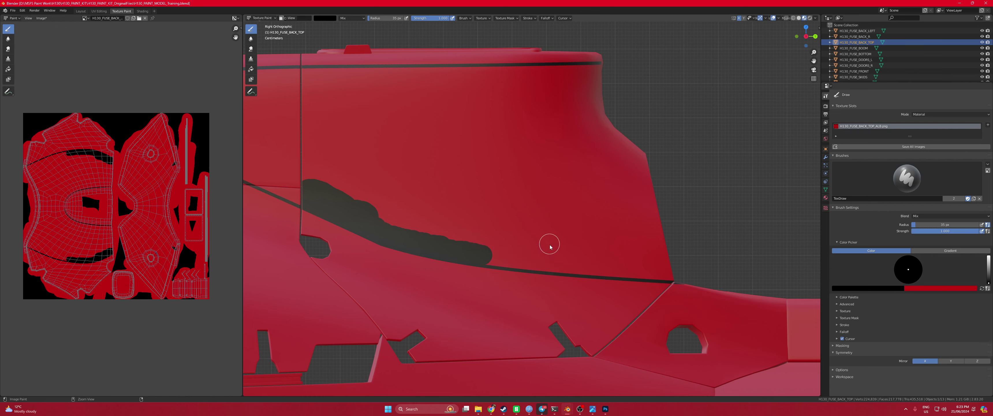
mouse_move(484, 256)
left_mouse_down()
mouse_move(679, 273)
mouse_move(653, 243)
mouse_move(647, 204)
mouse_move(661, 254)
mouse_move(647, 152)
mouse_move(652, 205)
mouse_move(648, 184)
mouse_move(632, 193)
mouse_move(617, 165)
mouse_move(636, 205)
mouse_move(613, 242)
mouse_move(629, 248)
mouse_move(611, 251)
mouse_move(634, 258)
mouse_move(522, 234)
mouse_move(488, 234)
mouse_move(561, 246)
mouse_move(477, 237)
mouse_move(377, 205)
mouse_move(625, 221)
mouse_move(614, 146)
mouse_move(639, 177)
mouse_move(578, 163)
mouse_move(629, 179)
mouse_move(388, 191)
mouse_move(320, 168)
left_mouse_up()
Enlarge the brush to 79 px and paint black over the side panel and its red bump
key("f")
left_click(439, 224)
left_click_drag(304, 98, 306, 98)
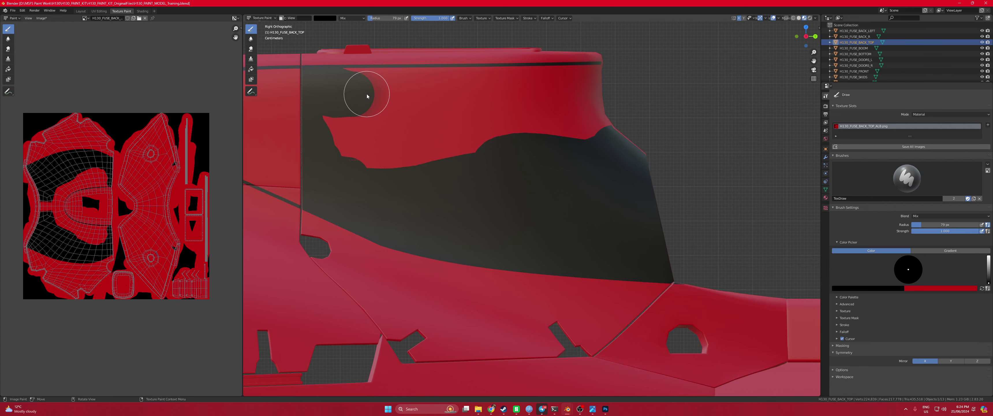
mouse_move(363, 134)
left_mouse_down()
mouse_move(498, 159)
mouse_move(335, 153)
mouse_move(435, 146)
left_mouse_up()
scroll(368, 159, "up", 3)
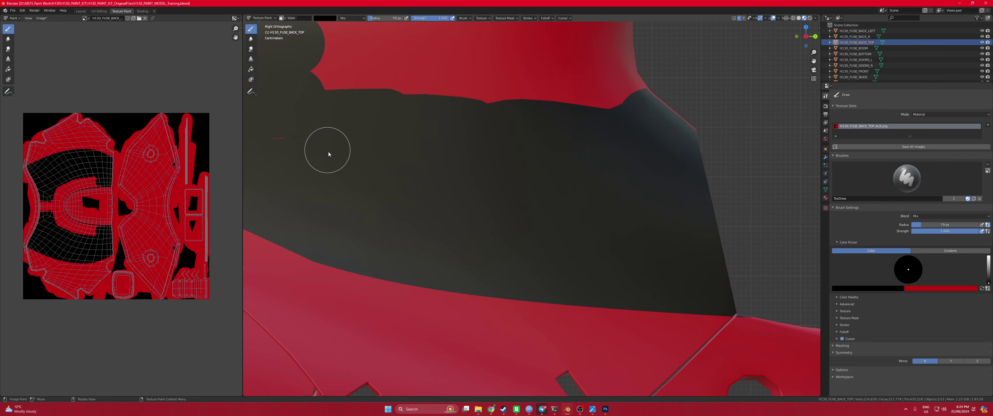
middle_click_drag(328, 151, 494, 185, "shift")
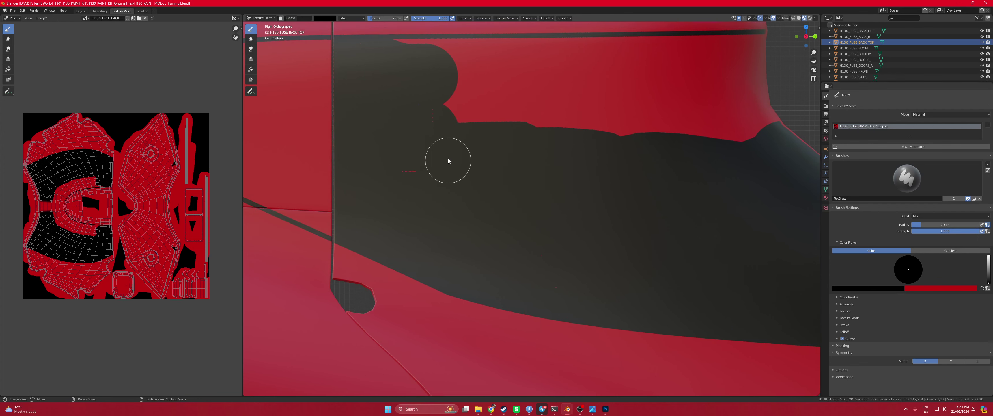
Orbit into perspective and paint over the red strip and patches along the panel's upper edge
key("KP_5")
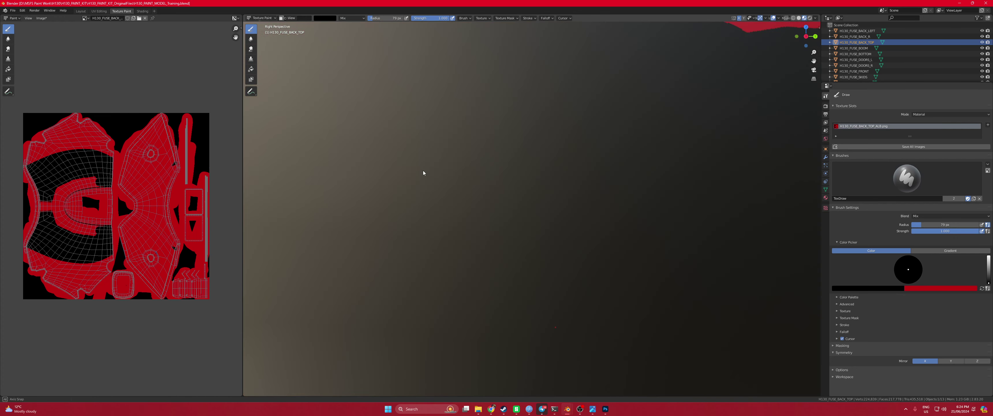
middle_click_drag(443, 171, 439, 181)
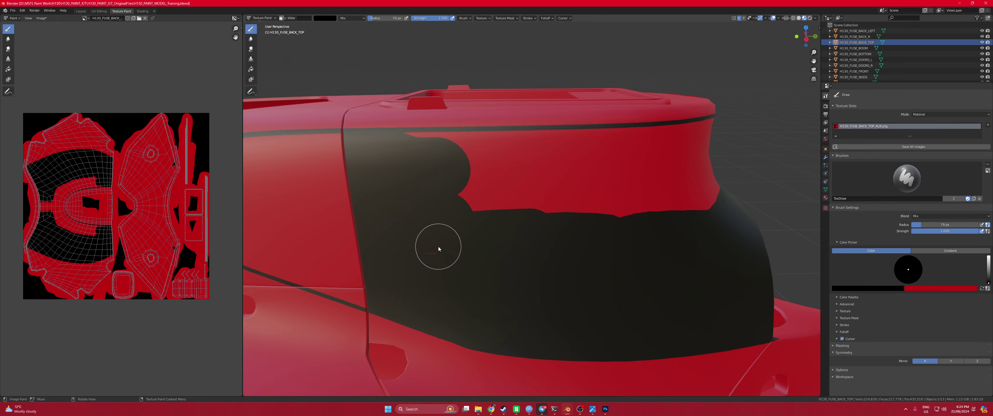
middle_click_drag(438, 246, 469, 247)
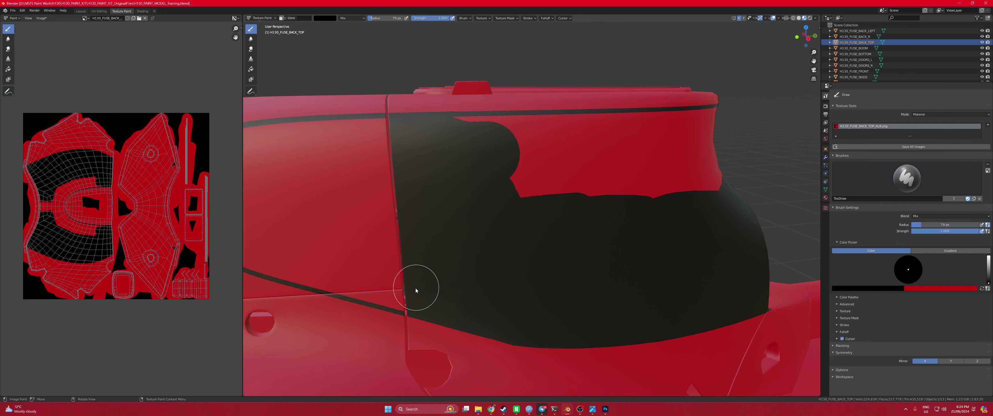
mouse_move(506, 243)
left_mouse_down()
mouse_move(531, 190)
mouse_move(695, 192)
mouse_move(580, 194)
mouse_move(710, 175)
mouse_move(704, 187)
mouse_move(716, 176)
mouse_move(512, 171)
mouse_move(557, 160)
mouse_move(459, 141)
mouse_move(467, 140)
mouse_move(409, 146)
mouse_move(462, 169)
left_mouse_up()
scroll(526, 184, "up", 2)
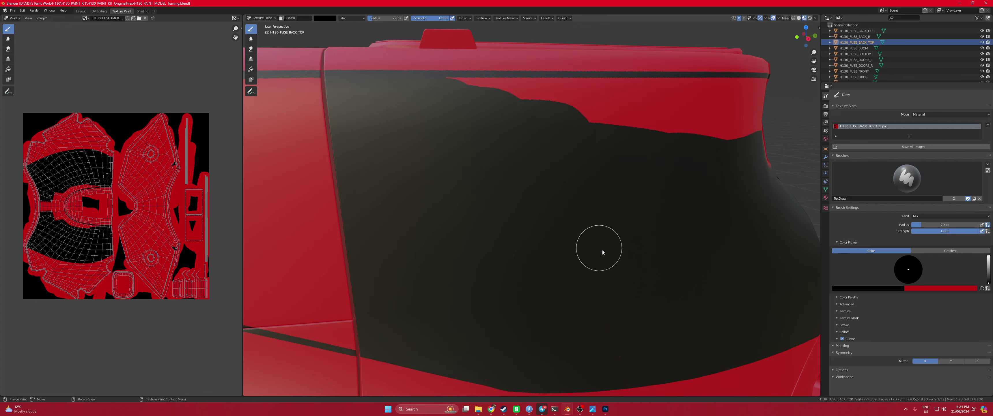
scroll(636, 336, "up", 3)
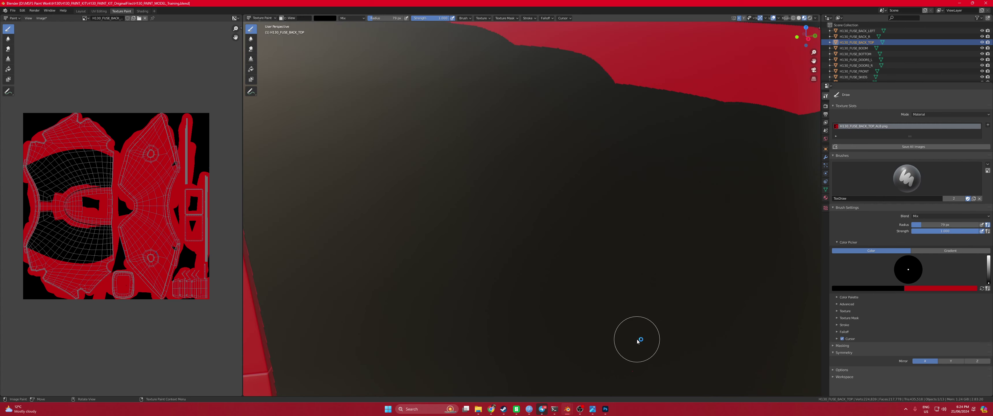
mouse_move(638, 337)
middle_mouse_down("shift")
mouse_move(587, 169)
mouse_move(568, 177)
middle_mouse_up("shift")
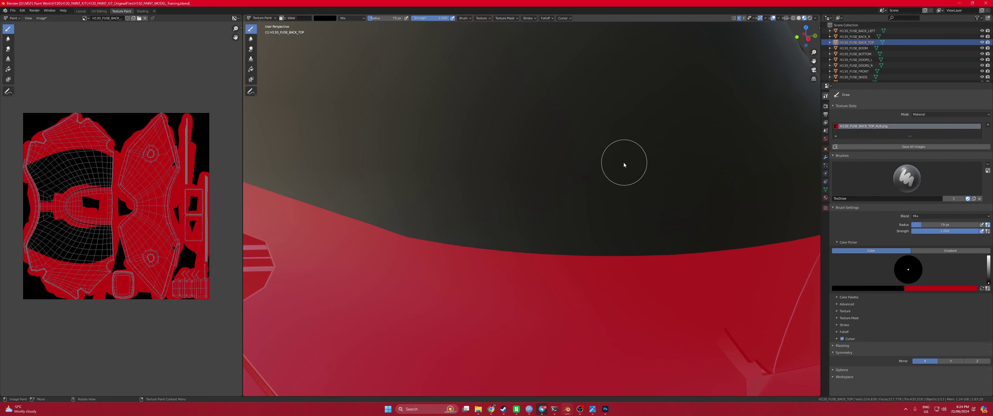
mouse_move(624, 162)
middle_mouse_down()
mouse_move(654, 163)
mouse_move(648, 178)
mouse_move(618, 150)
mouse_move(585, 173)
mouse_move(598, 242)
mouse_move(407, 176)
middle_mouse_up()
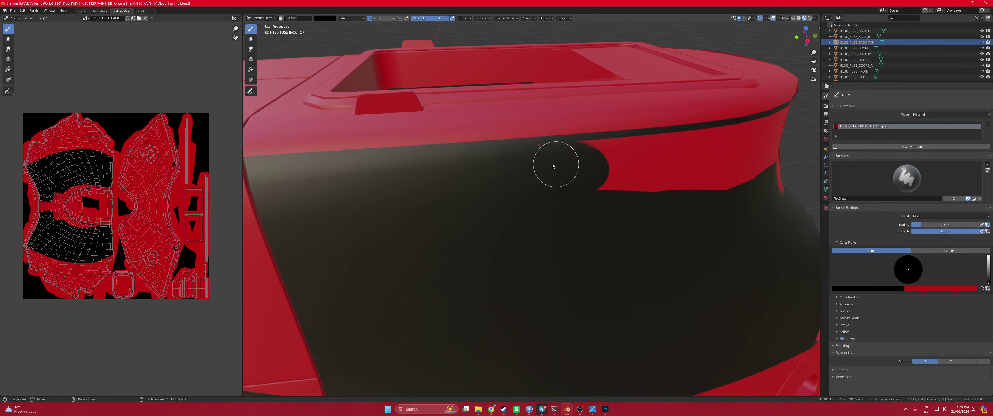
mouse_move(554, 163)
left_mouse_down()
mouse_move(636, 162)
mouse_move(604, 176)
mouse_move(755, 186)
left_mouse_up()
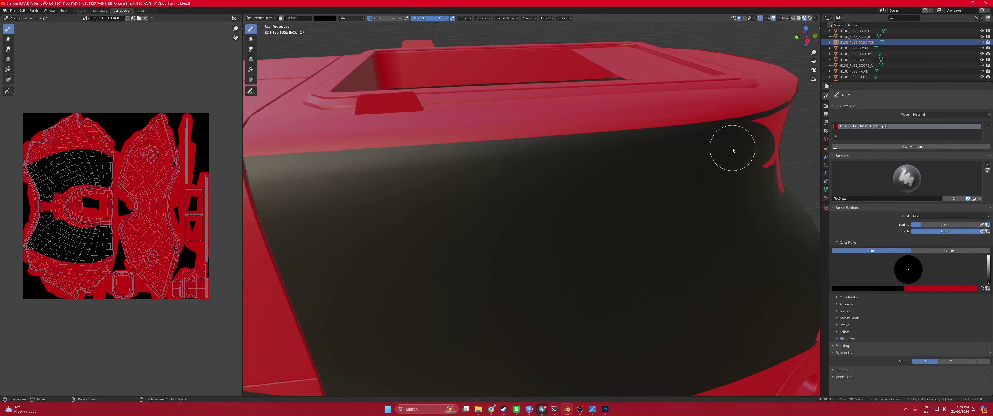
Orbit around the rear piece, darken its top band, and check it from the Back view
middle_click_drag(771, 164, 704, 202)
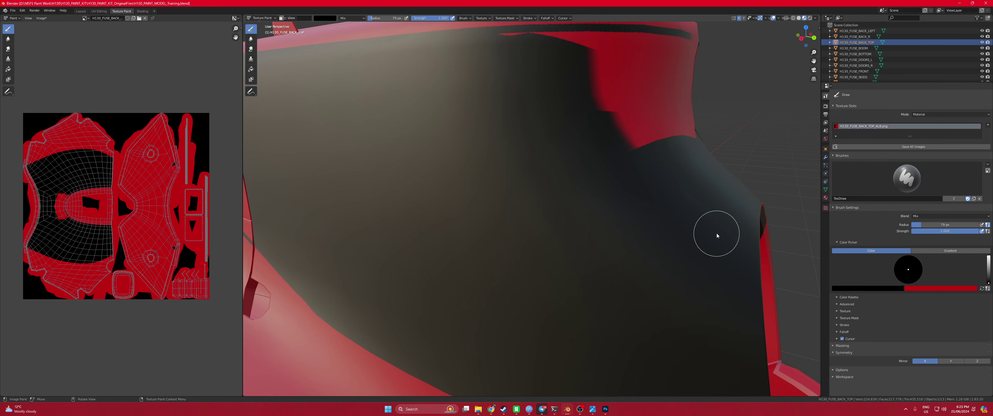
middle_click_drag(717, 235, 689, 237)
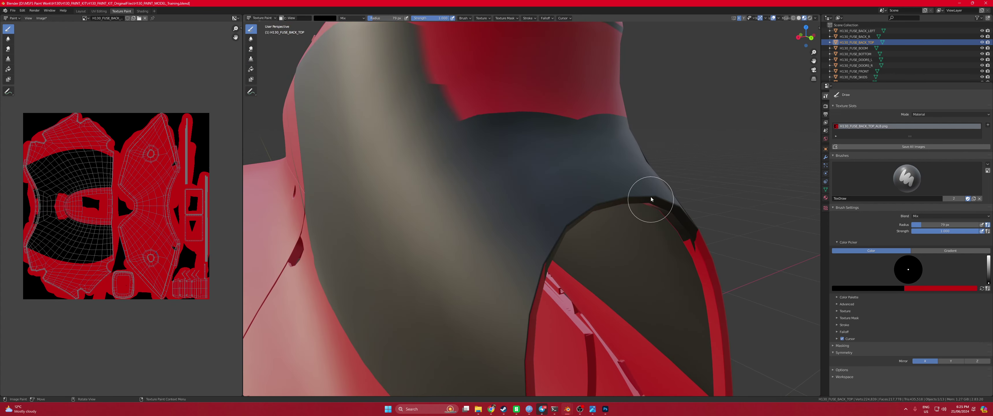
left_click_drag(586, 110, 476, 111)
left_click_drag(571, 83, 461, 123)
scroll(509, 116, "down", 2)
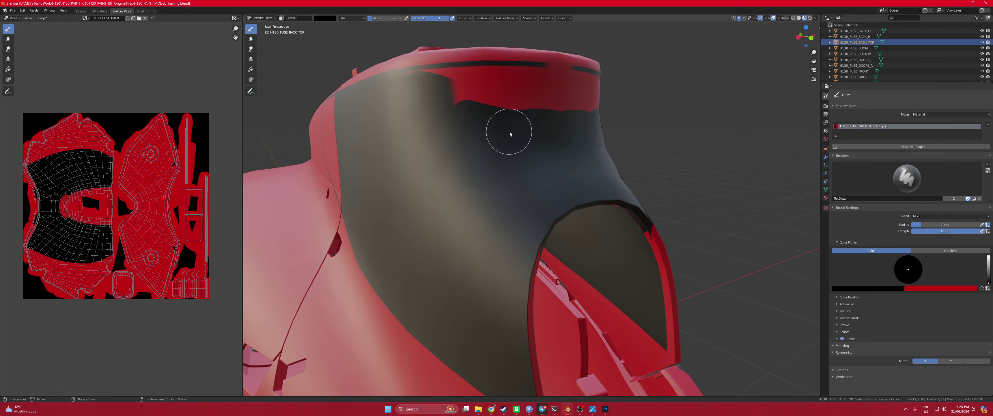
middle_click_drag(542, 108, 512, 129)
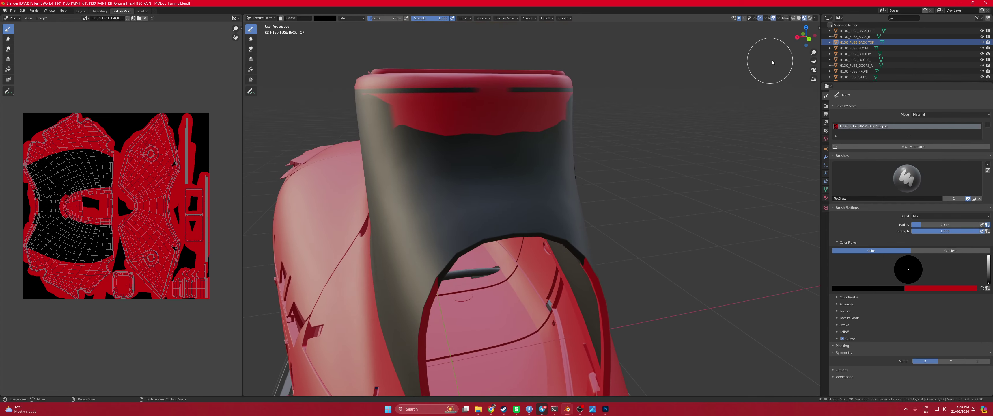
left_click(805, 45)
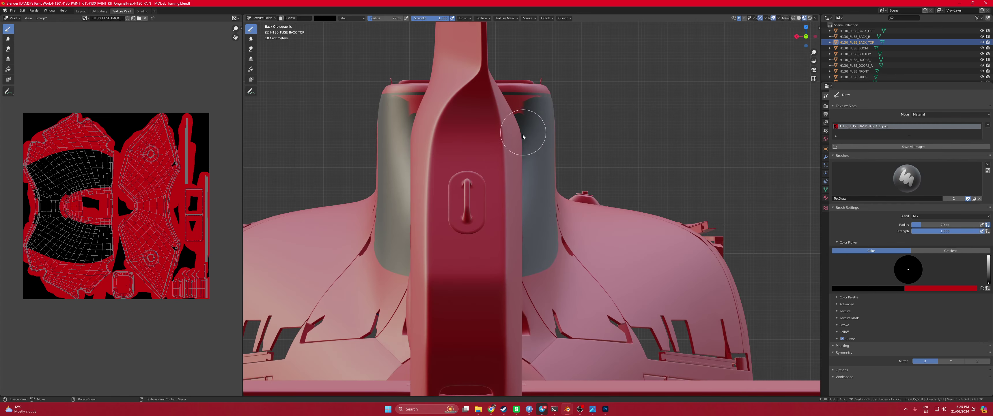
scroll(507, 158, "up", 4)
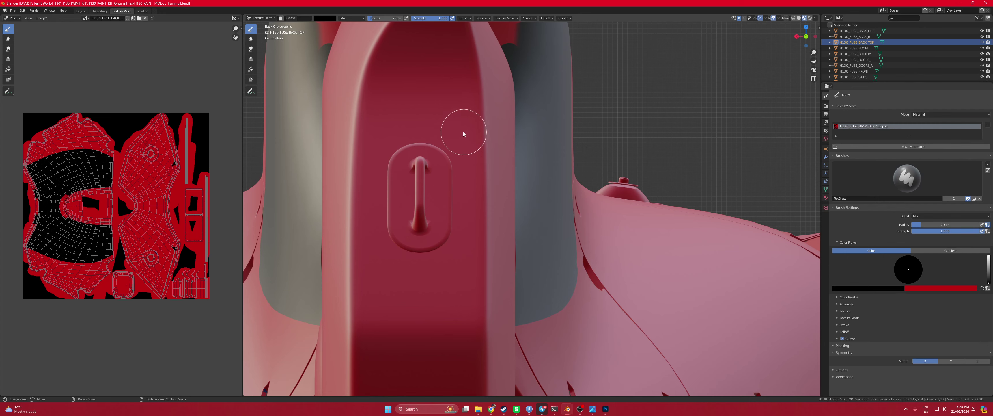
mouse_move(463, 132)
middle_mouse_down()
mouse_move(476, 170)
mouse_move(460, 148)
middle_mouse_up()
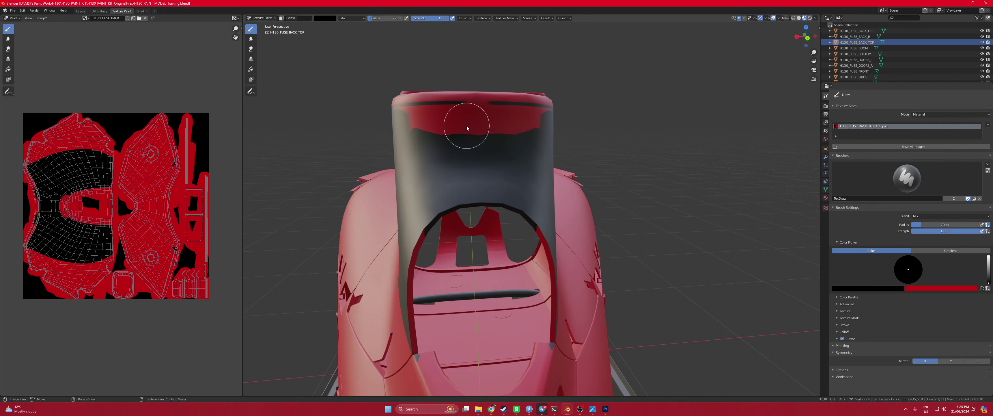
Switch the brush to Line stroke at 9 px radius to join the two dark strips along the rim
scroll(465, 129, "up", 4)
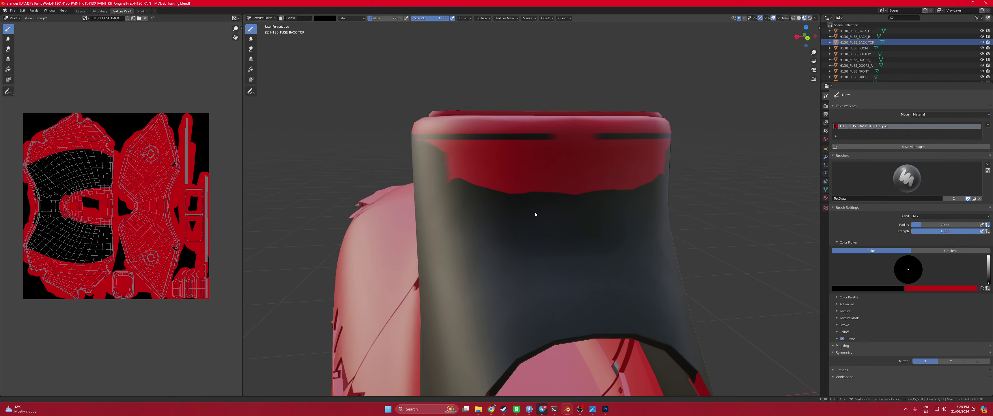
middle_click_drag(535, 211, 444, 148)
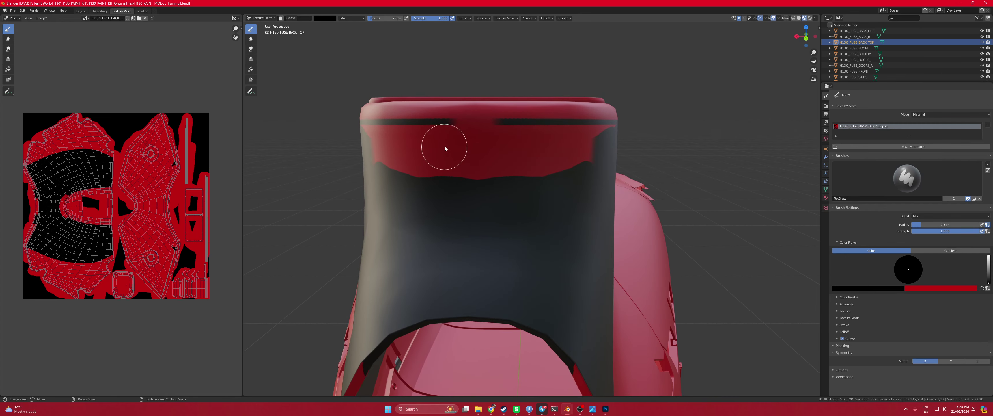
left_click(531, 19)
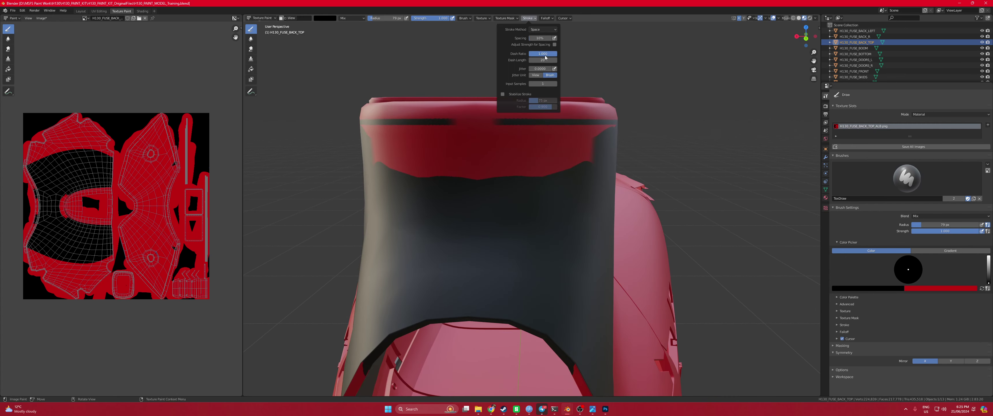
left_click(543, 30)
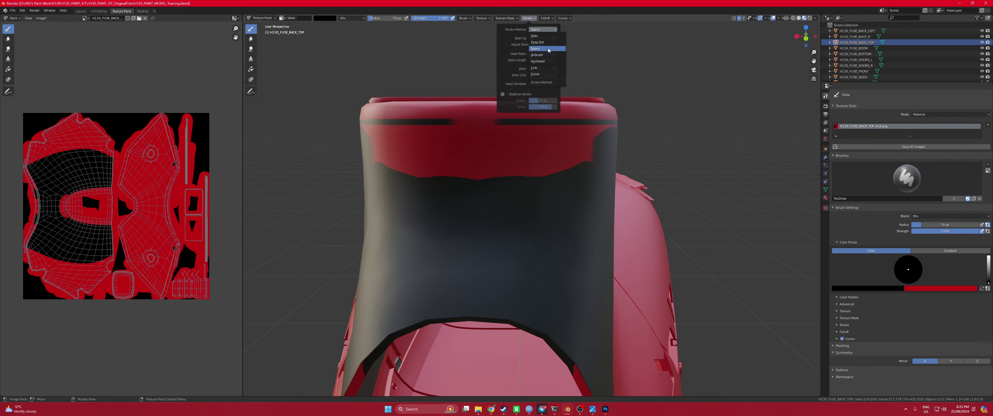
left_click(540, 67)
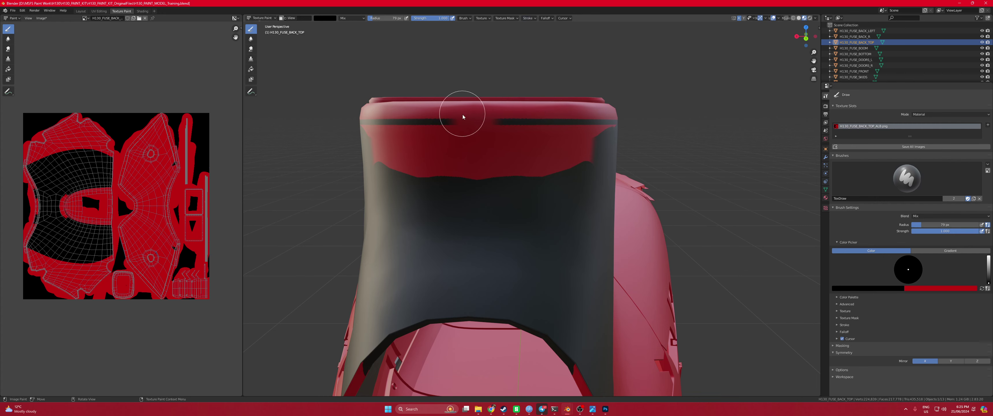
key("f")
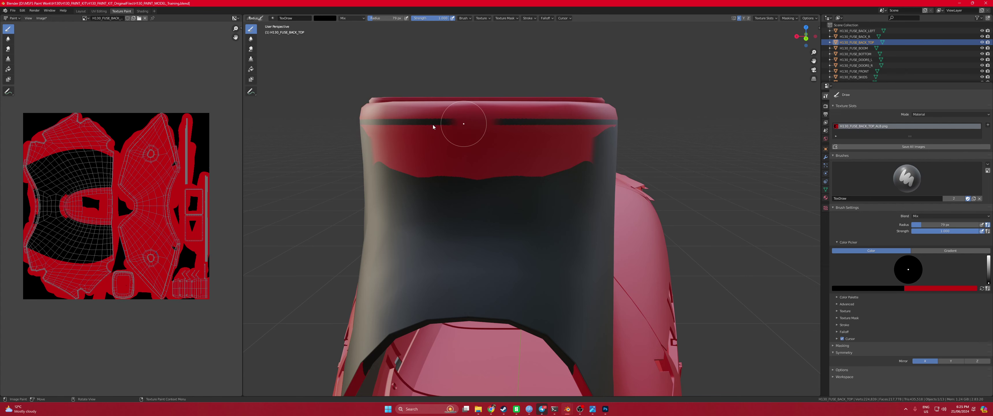
left_click(443, 128)
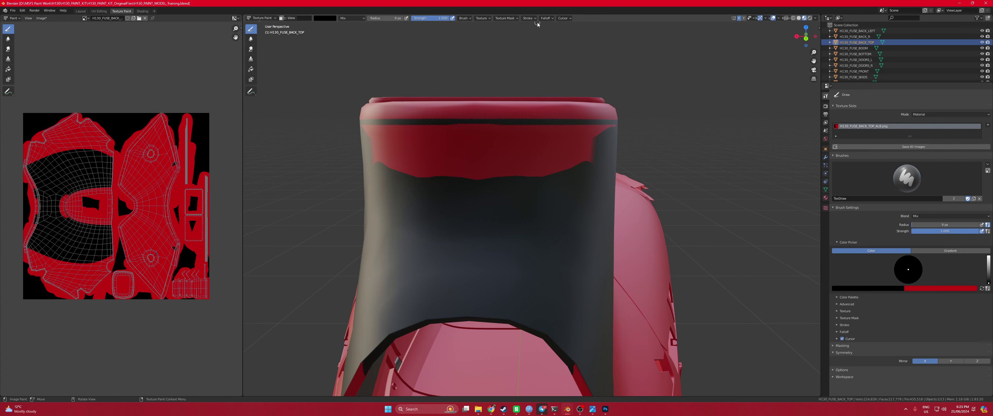
Set the brush Stroke Method back to Space
left_click(529, 18)
left_click(542, 29)
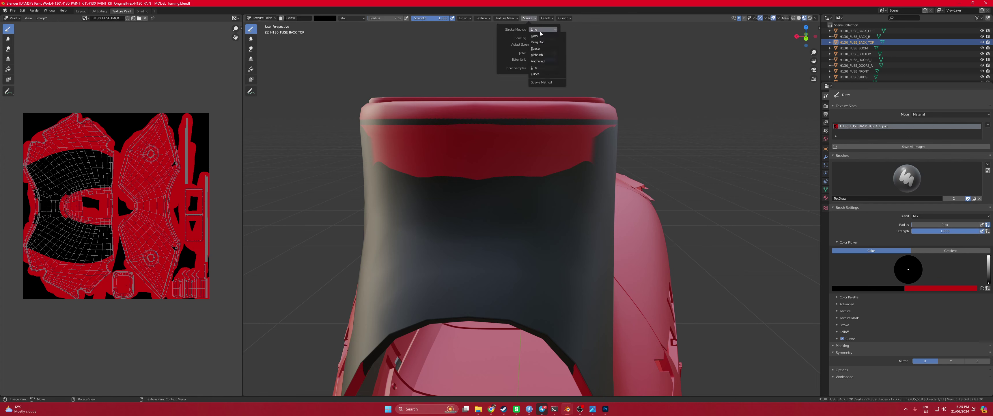
left_click(545, 49)
Enlarge the brush to 47 px and paint the red top band dark on both sides
key("f")
left_click(462, 164)
mouse_move(465, 165)
left_mouse_down()
mouse_move(569, 165)
mouse_move(611, 138)
mouse_move(463, 143)
mouse_move(429, 155)
mouse_move(413, 182)
mouse_move(373, 138)
mouse_move(499, 137)
left_mouse_up()
mouse_move(458, 139)
middle_mouse_down()
mouse_move(466, 168)
mouse_move(548, 151)
mouse_move(524, 190)
mouse_move(527, 160)
middle_mouse_up()
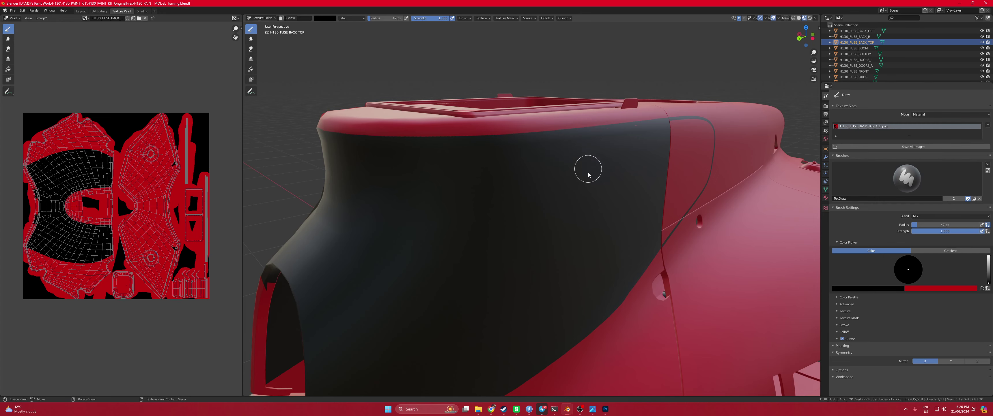
mouse_move(587, 166)
middle_mouse_down()
mouse_move(568, 185)
mouse_move(541, 147)
mouse_move(556, 140)
middle_mouse_up()
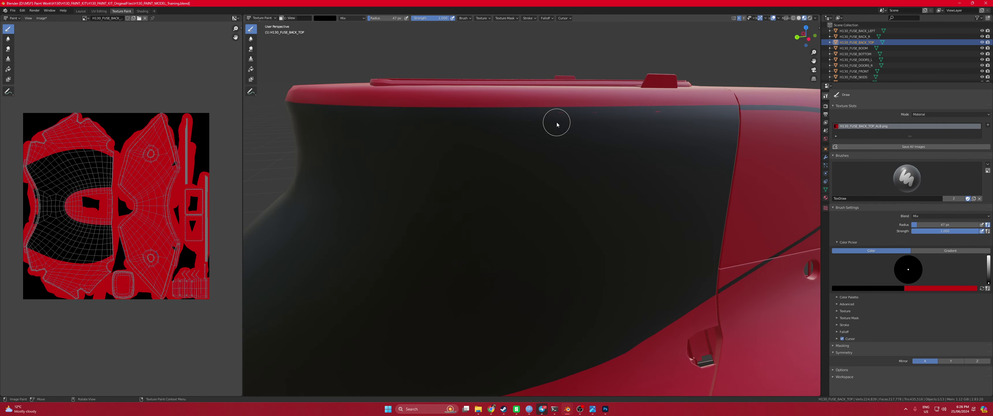
mouse_move(613, 126)
left_mouse_down()
mouse_move(652, 118)
mouse_move(676, 126)
left_mouse_up()
Blacken the arched opening's inner rim and the red sliver at its edge
middle_click_drag(658, 201, 543, 234)
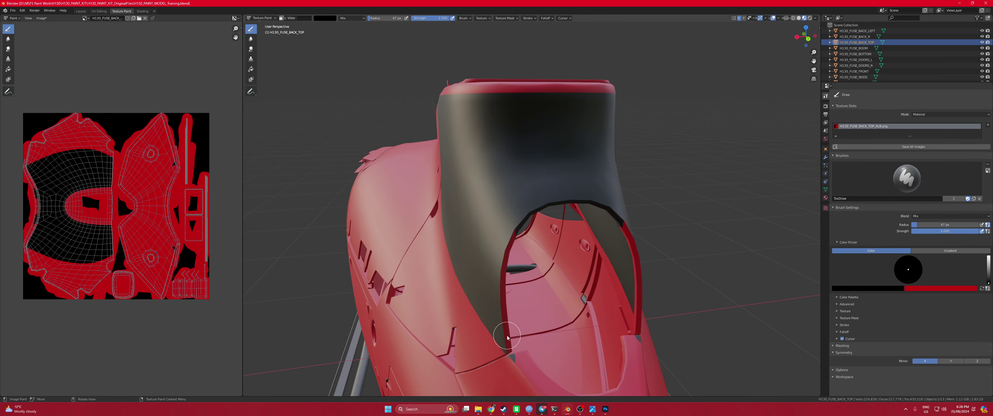
middle_click_drag(509, 330, 486, 230)
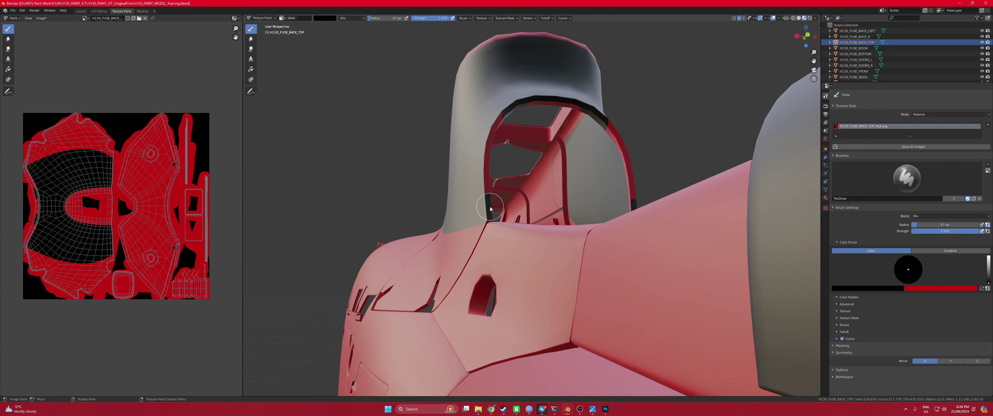
mouse_move(492, 198)
left_mouse_down()
mouse_move(507, 115)
mouse_move(562, 103)
mouse_move(594, 111)
mouse_move(623, 171)
left_mouse_up()
middle_click_drag(622, 172, 605, 268)
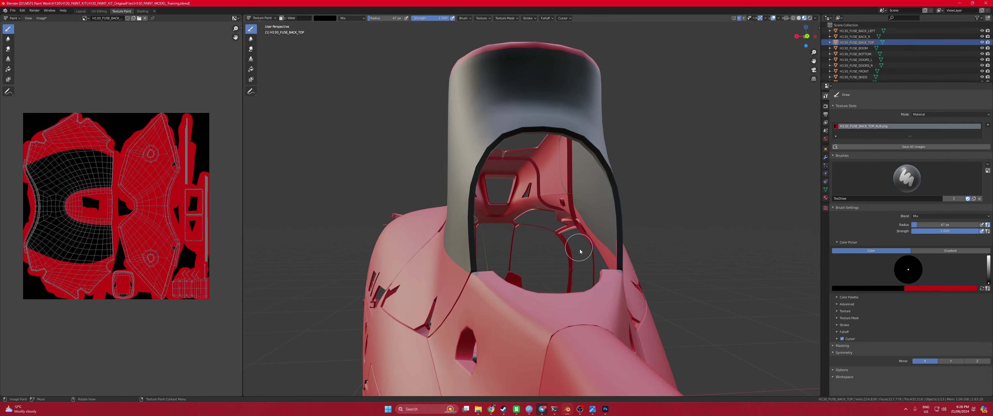
middle_click_drag(616, 240, 654, 307)
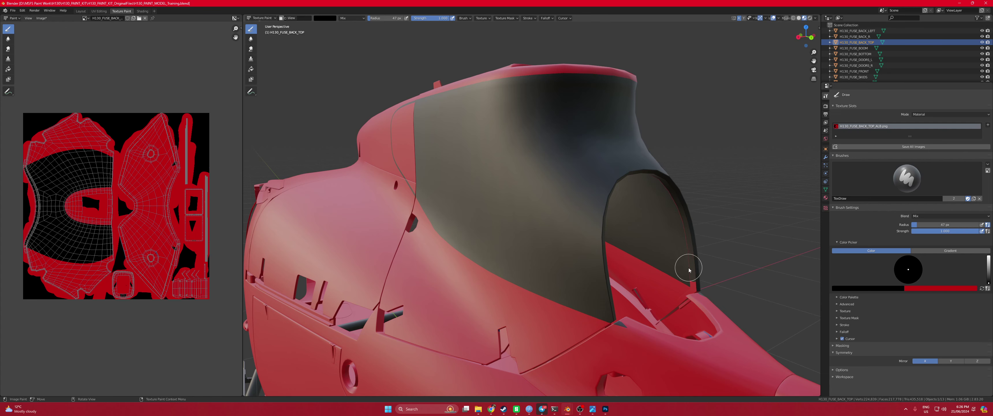
left_click_drag(696, 278, 697, 278)
Swap the active paint colour to red and orbit around to review the other side
middle_click_drag(699, 279, 527, 329)
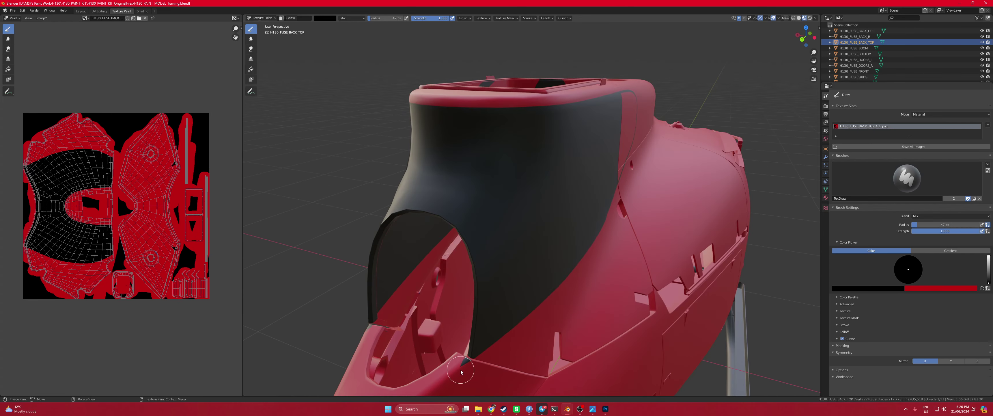
key("x")
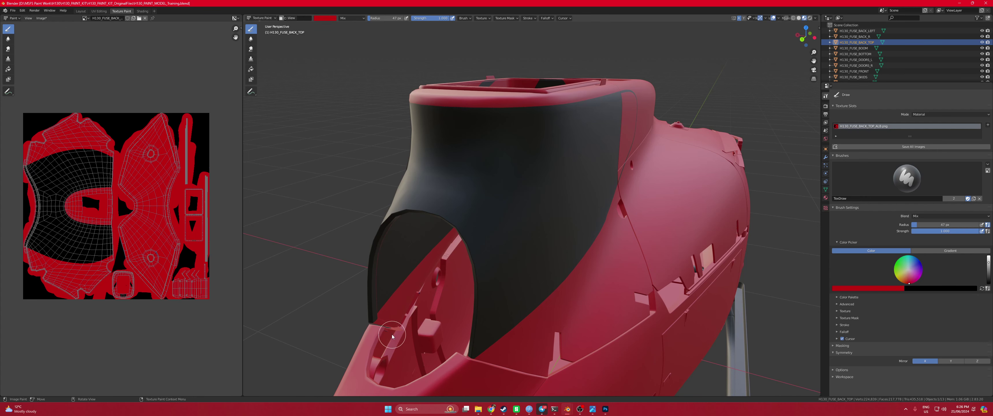
middle_click_drag(392, 343, 581, 303)
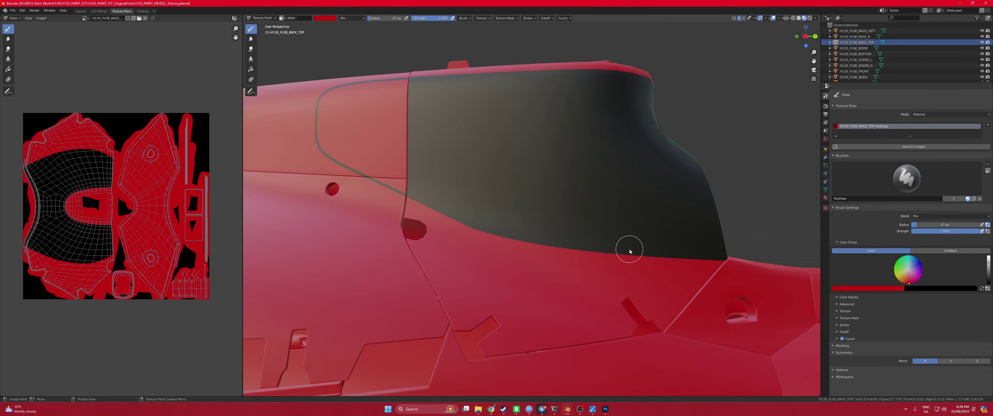
middle_click_drag(629, 251, 599, 243)
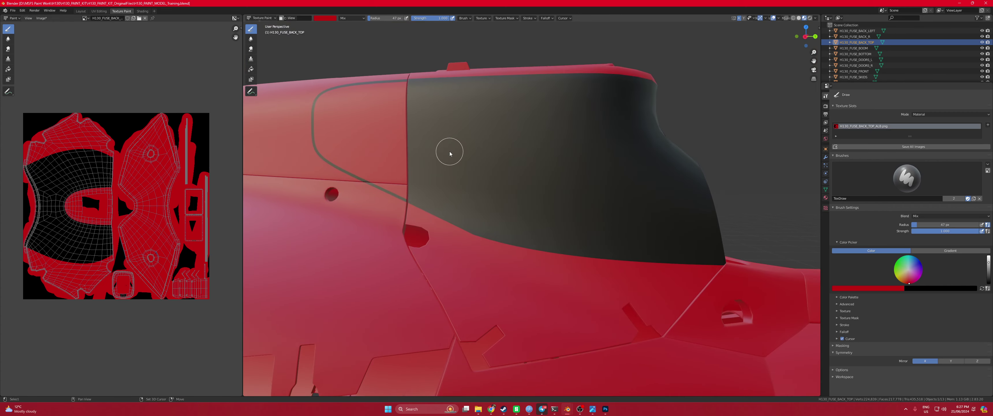
middle_click_drag(450, 153, 571, 202, "shift")
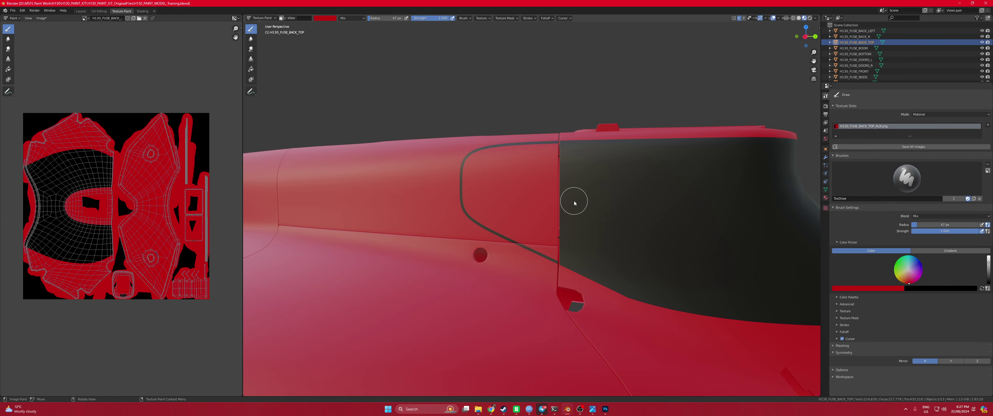
Select H130_FUSE_TOP_L in Layout and return to Texture Paint on it
left_click(84, 11)
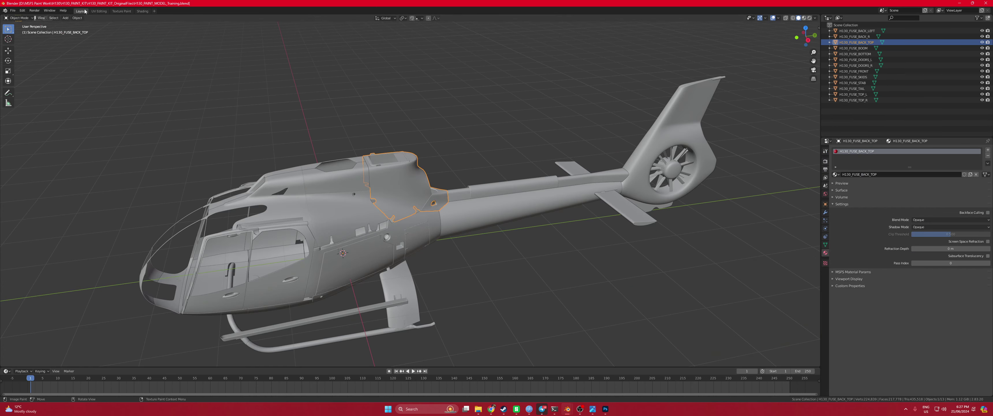
left_click(325, 188)
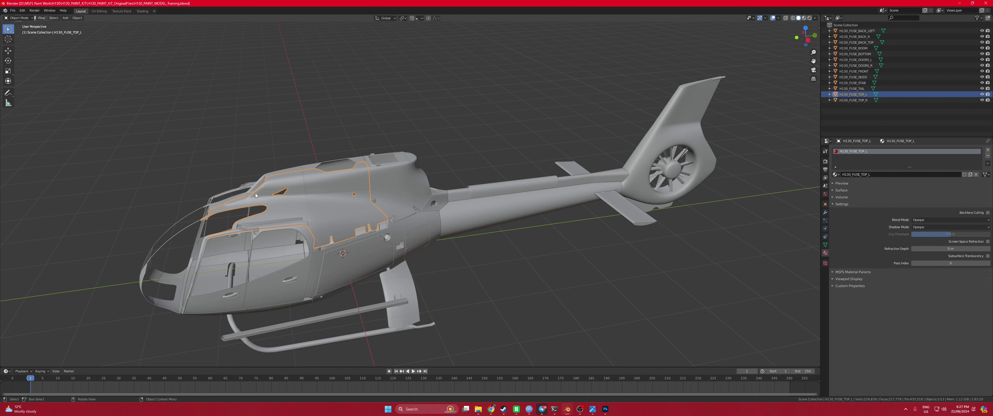
left_click(121, 11)
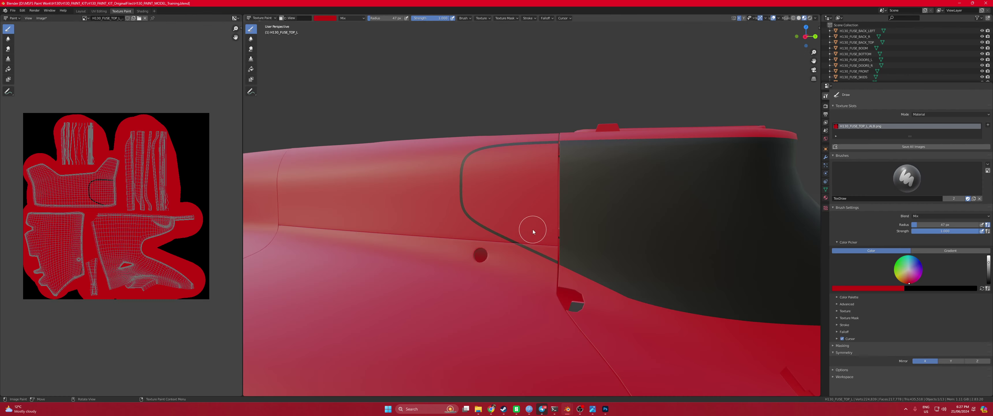
With black active, fill the red wedge inside the H130_FUSE_TOP_L window outline
key("x")
mouse_move(528, 237)
left_mouse_down()
mouse_move(566, 251)
mouse_move(552, 183)
mouse_move(559, 157)
mouse_move(511, 162)
left_mouse_up()
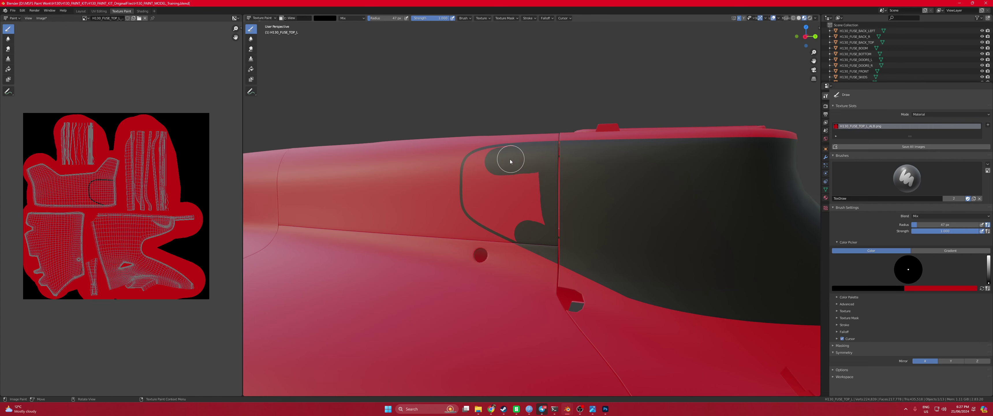
mouse_move(508, 158)
left_mouse_down()
mouse_move(532, 221)
mouse_move(530, 176)
mouse_move(544, 227)
mouse_move(520, 222)
mouse_move(525, 231)
mouse_move(482, 206)
mouse_move(486, 213)
mouse_move(475, 174)
mouse_move(514, 198)
left_mouse_up()
scroll(516, 204, "up", 2)
middle_click_drag(480, 193, 497, 207)
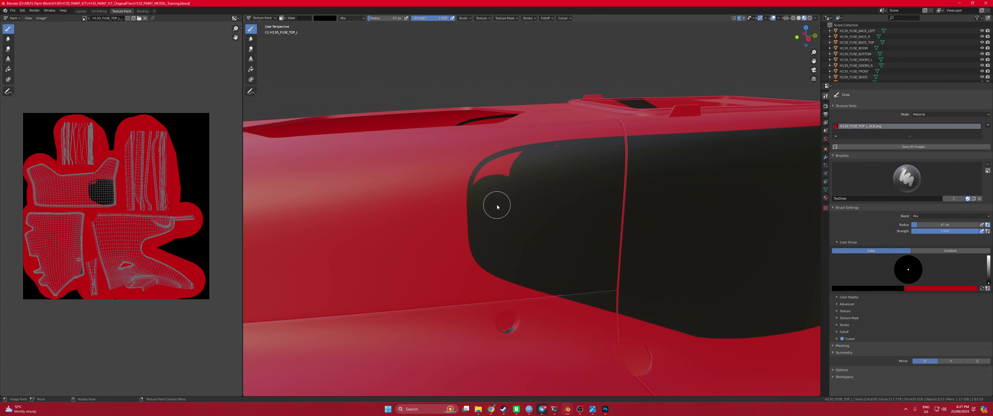
mouse_move(487, 190)
left_mouse_down()
mouse_move(501, 166)
mouse_move(550, 163)
left_mouse_up()
Orbit down around the roof and door area with red as the active colour
middle_click_drag(587, 237, 552, 292)
middle_click_drag(498, 348, 450, 330)
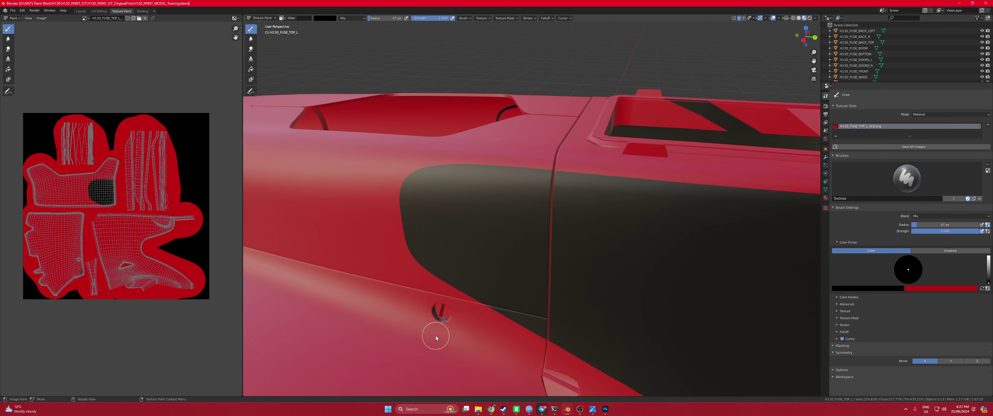
key("x")
mouse_move(439, 318)
middle_mouse_down()
mouse_move(449, 334)
mouse_move(481, 231)
mouse_move(462, 236)
mouse_move(438, 272)
middle_mouse_up()
mouse_move(493, 308)
middle_mouse_down()
mouse_move(482, 327)
mouse_move(505, 329)
mouse_move(532, 352)
mouse_move(515, 347)
middle_mouse_up()
scroll(534, 289, "up", 4)
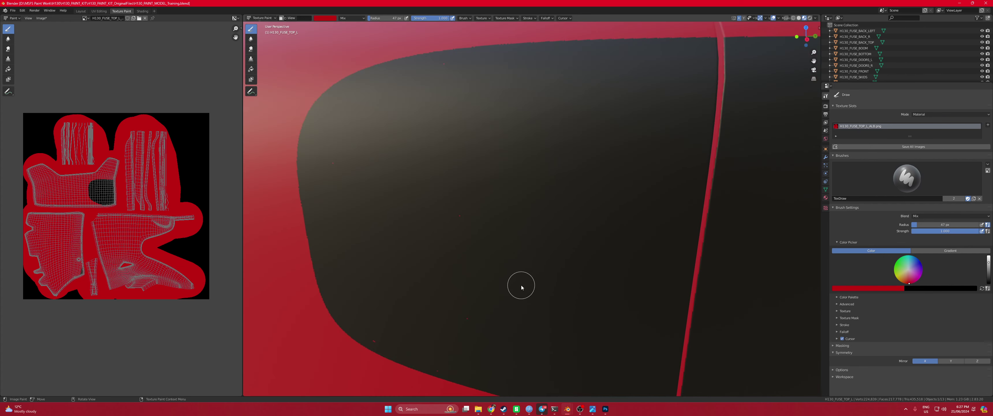
Switch back to black and paint over the red speck on the dark window panel
key("x")
middle_click_drag(514, 299, 512, 266)
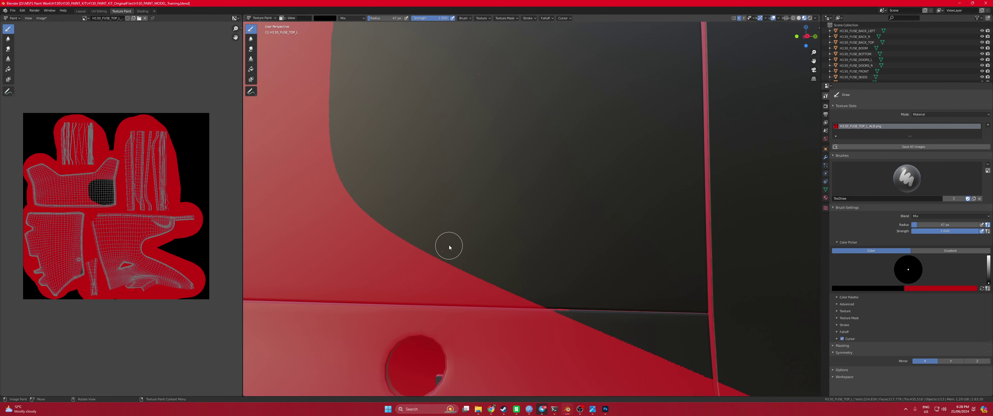
middle_click_drag(450, 231, 469, 230)
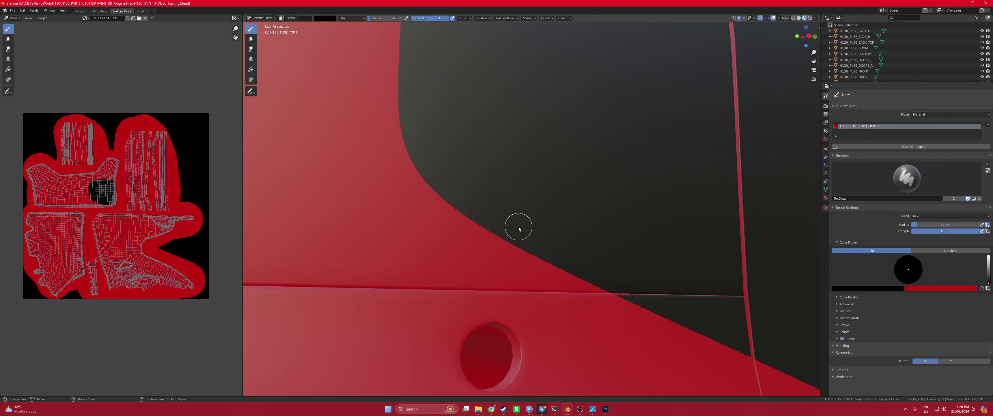
middle_click_drag(562, 211, 572, 226)
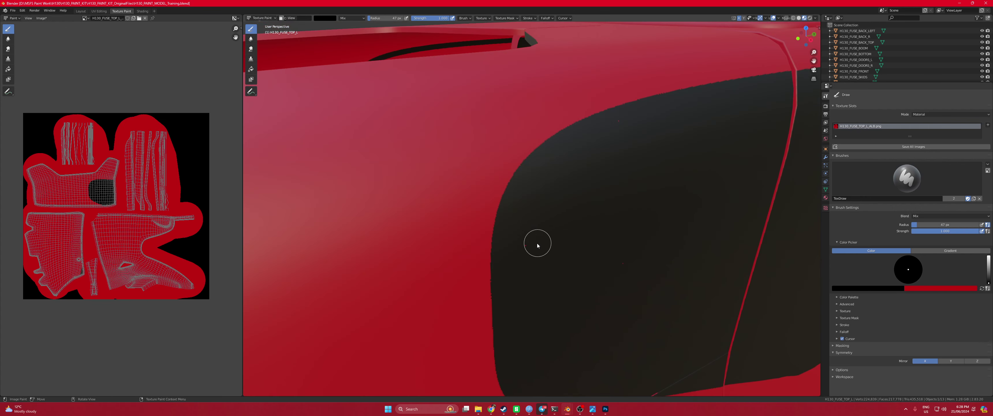
left_click(619, 122)
middle_click_drag(721, 215, 655, 244)
mouse_move(639, 232)
middle_mouse_down()
mouse_move(663, 254)
mouse_move(574, 217)
middle_mouse_up()
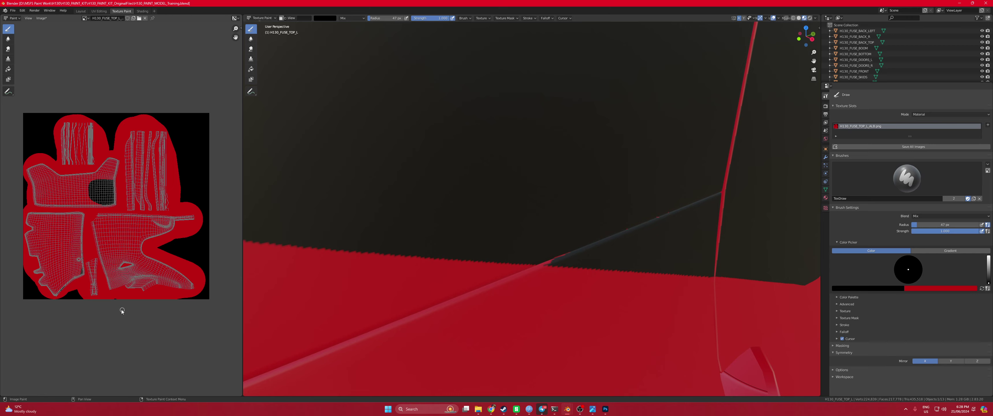
In the texture view, shrink the brush to 25 px and paint black along the shell edge
scroll(80, 300, "up", 4)
scroll(176, 283, "up", 3)
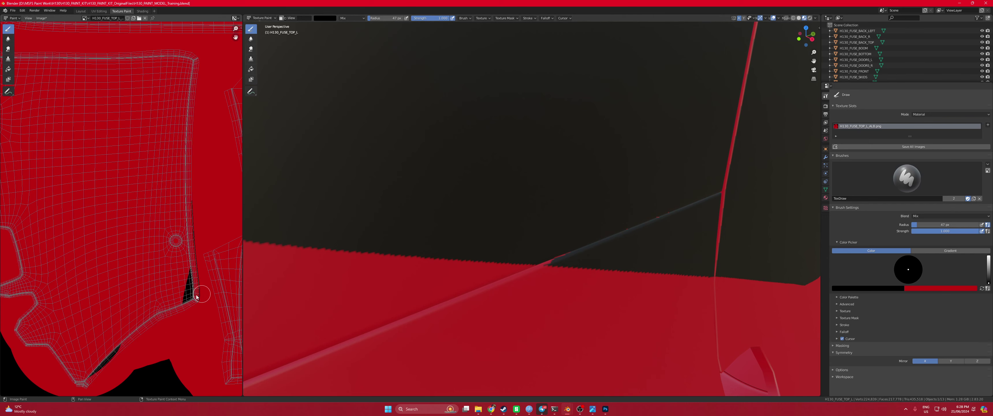
scroll(180, 313, "up", 2)
middle_click_drag(180, 312, 175, 249)
scroll(176, 249, "up", 1)
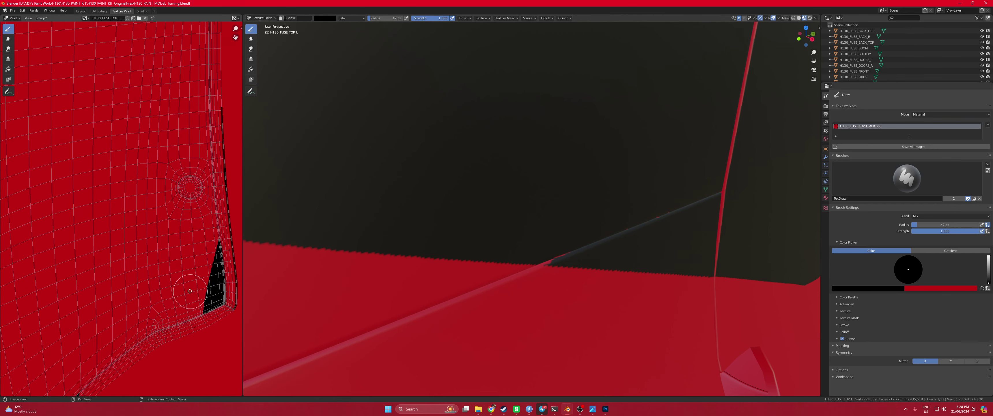
middle_click_drag(186, 288, 145, 258)
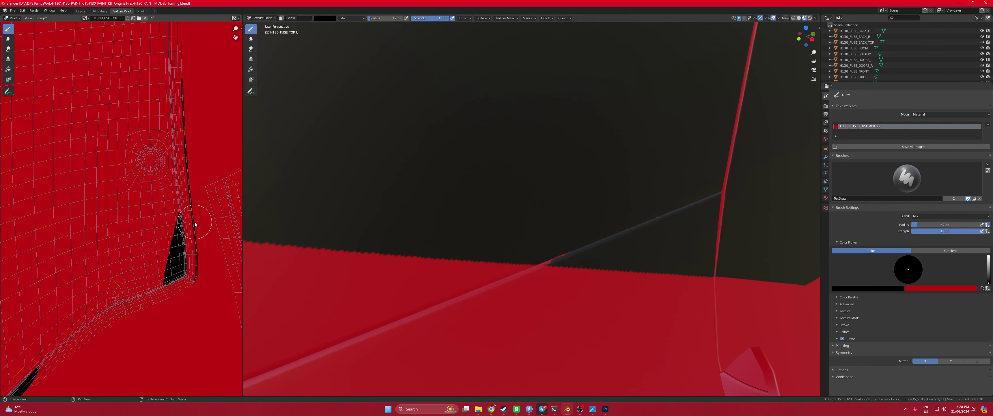
key("f")
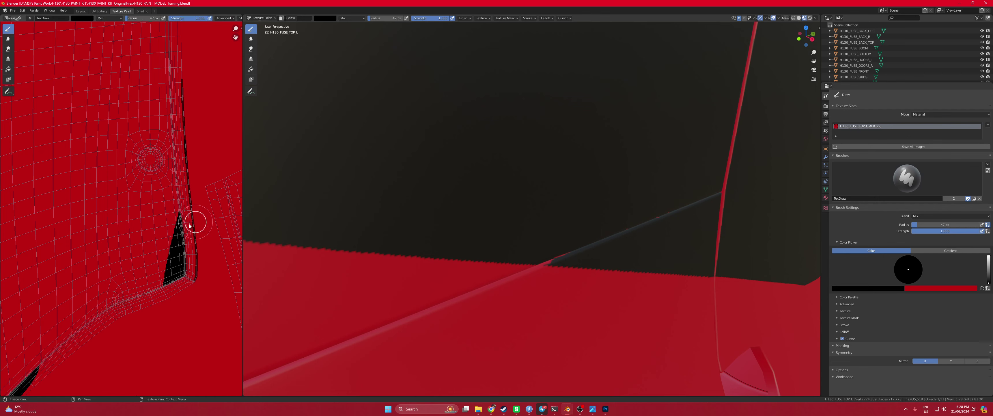
left_click(185, 221)
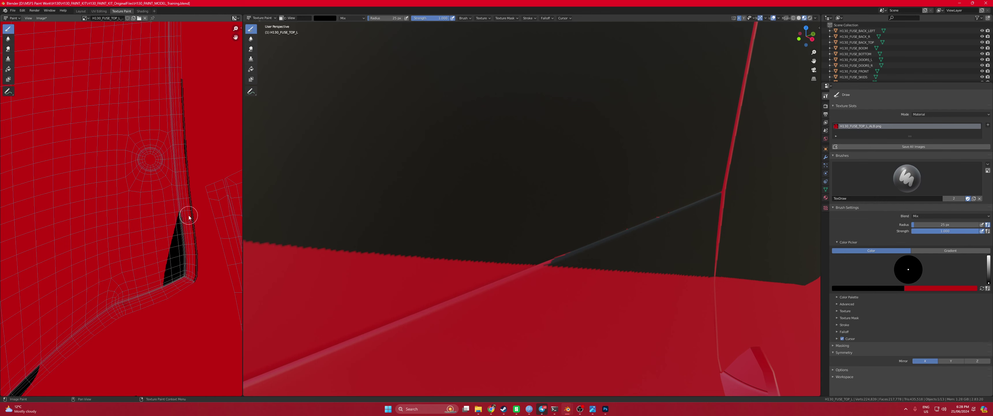
mouse_move(189, 217)
left_mouse_down()
mouse_move(192, 276)
mouse_move(172, 291)
mouse_move(197, 278)
left_mouse_up()
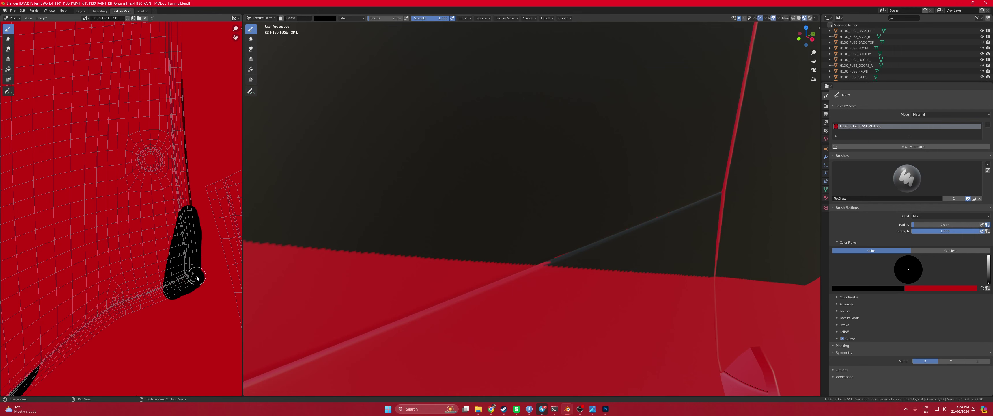
Extend the black paint upward and rightward on the texture, then inspect the model
middle_click_drag(139, 325, 199, 230)
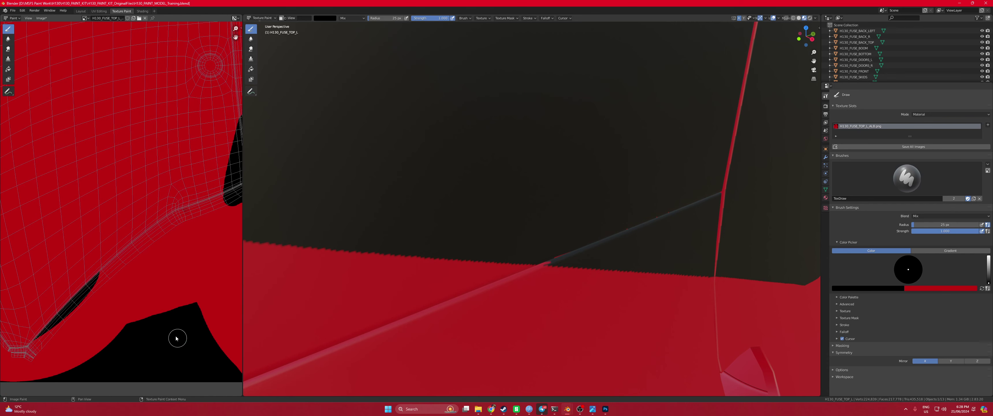
scroll(147, 284, "down", 5)
scroll(208, 195, "up", 2)
scroll(123, 226, "down", 3)
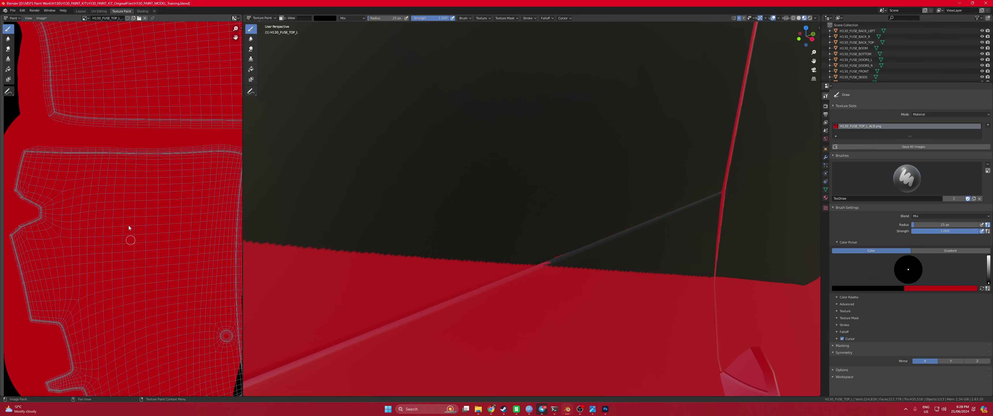
scroll(69, 230, "up", 3)
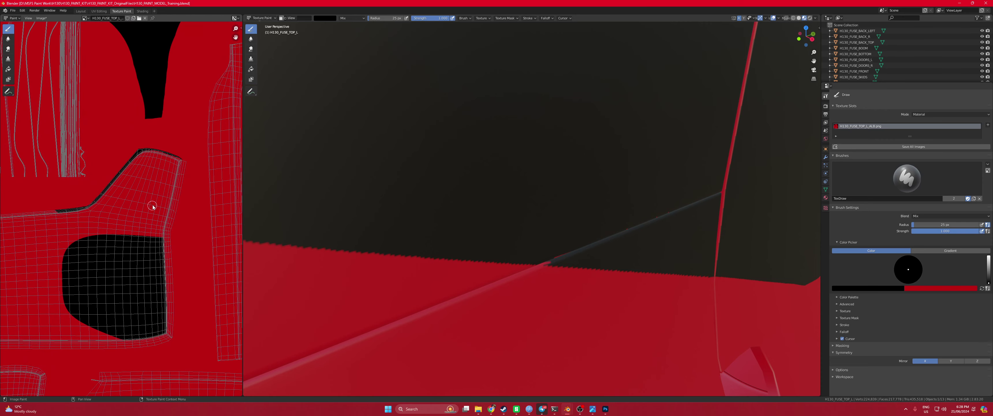
scroll(174, 231, "down", 3)
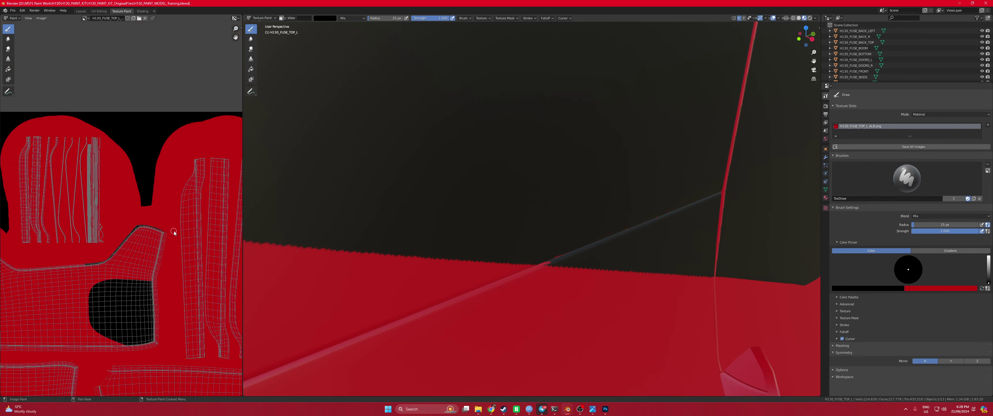
scroll(164, 241, "up", 3)
scroll(127, 228, "down", 2)
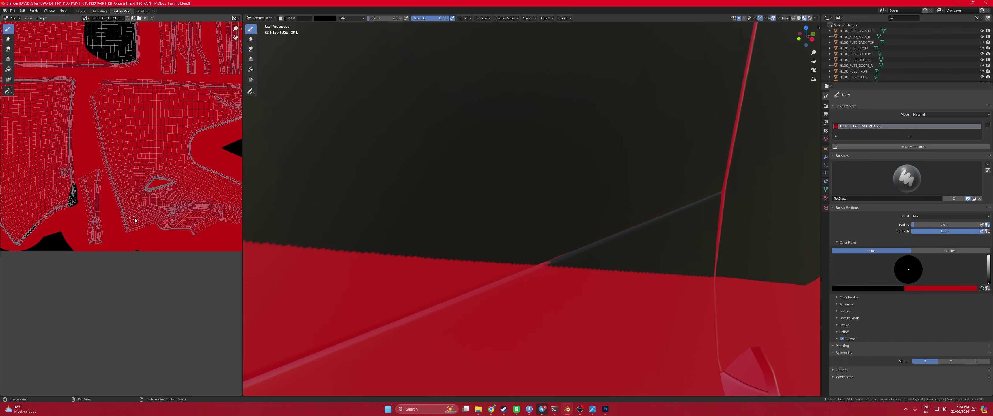
scroll(114, 203, "up", 4)
scroll(599, 224, "up", 2)
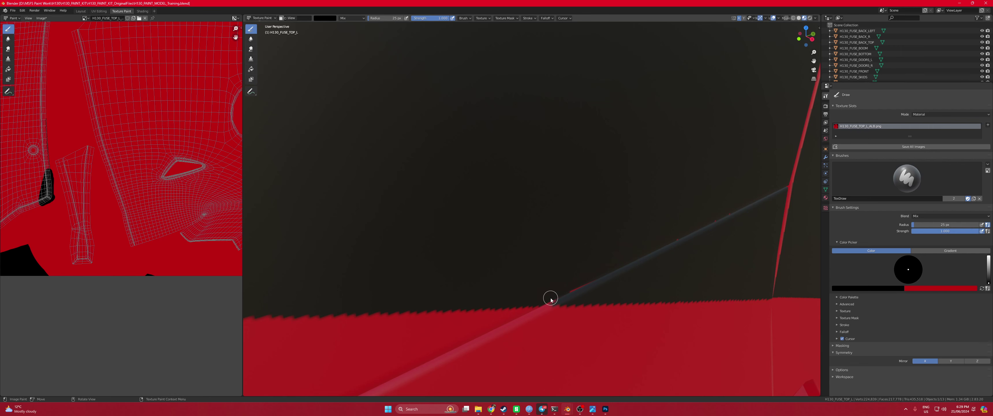
scroll(109, 217, "up", 2)
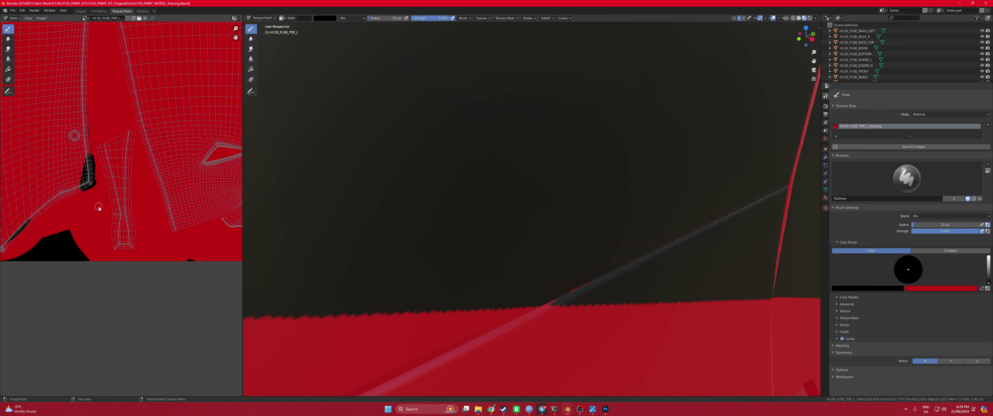
scroll(66, 196, "up", 3)
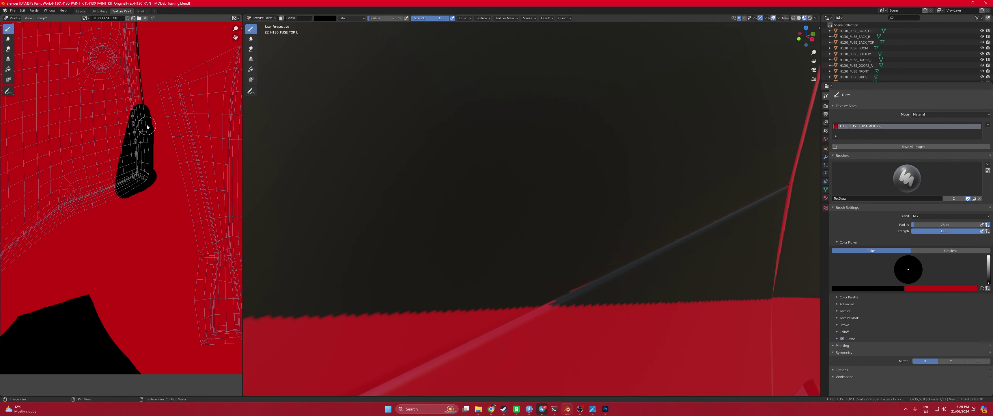
left_click_drag(139, 113, 141, 114)
left_click_drag(144, 104, 147, 106)
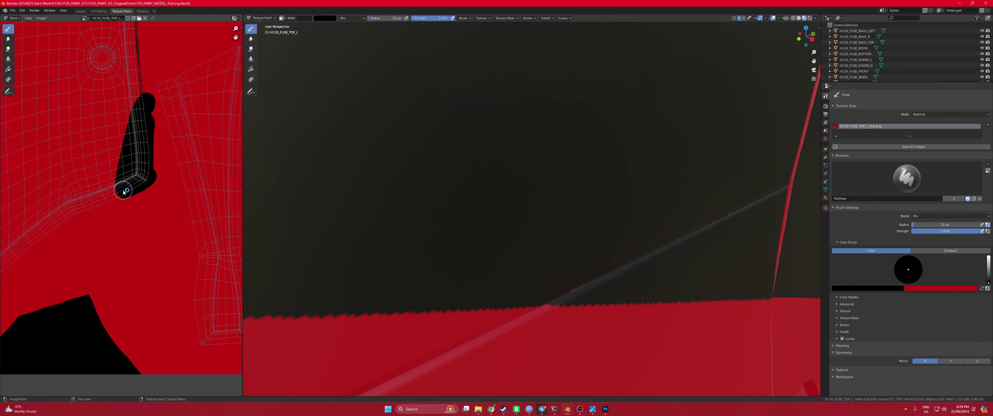
mouse_move(512, 236)
middle_mouse_down()
mouse_move(526, 258)
mouse_move(499, 248)
mouse_move(519, 255)
mouse_move(497, 251)
mouse_move(494, 263)
middle_mouse_up()
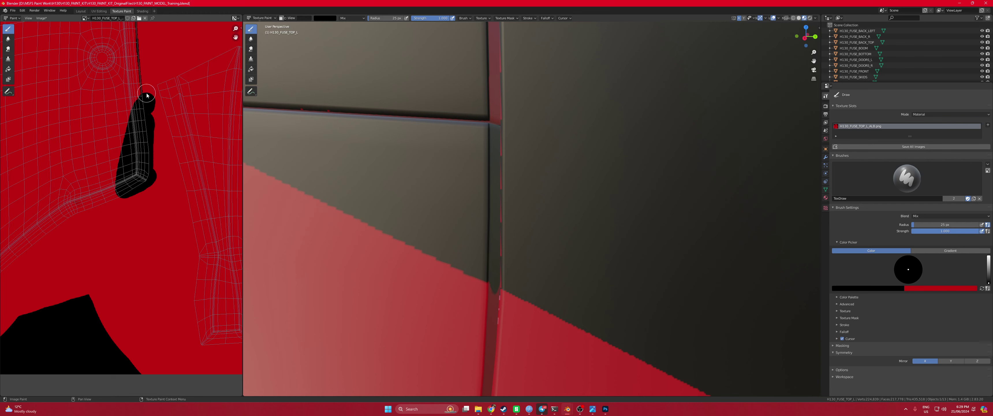
Repaint the black strut edge red, swap back to black, and orbit out to review
key("x")
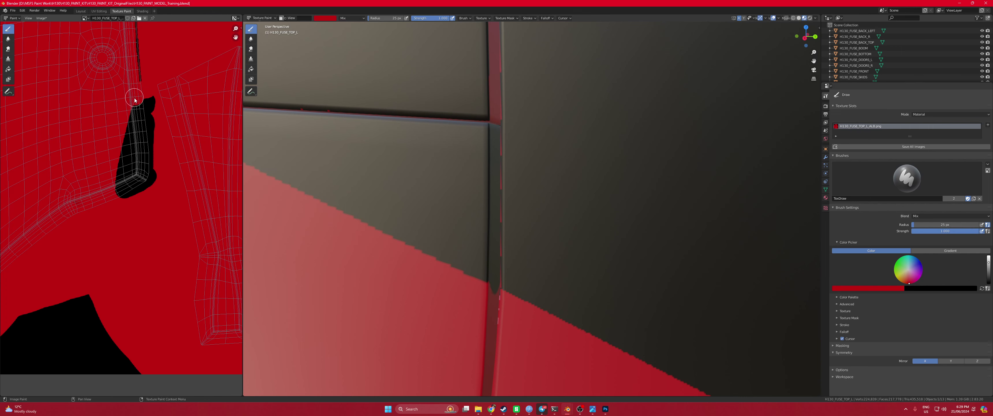
mouse_move(135, 99)
left_mouse_down()
mouse_move(147, 116)
mouse_move(121, 206)
mouse_move(115, 198)
mouse_move(110, 214)
left_mouse_up()
left_click_drag(109, 195, 103, 211)
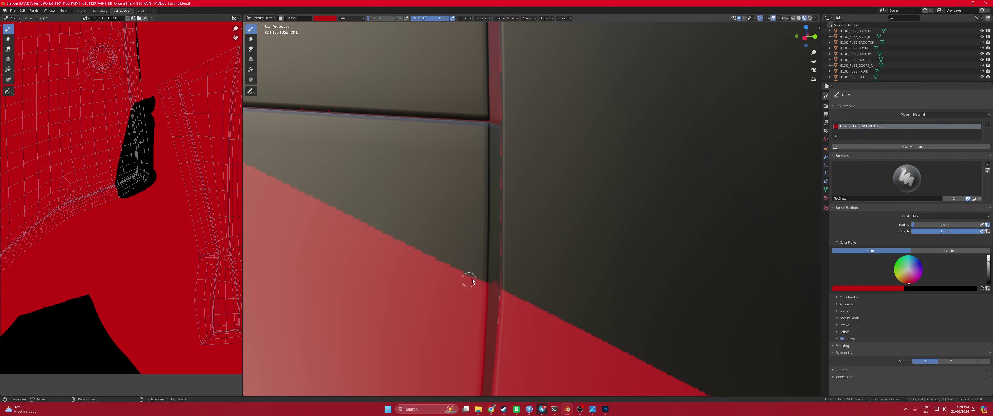
key("x")
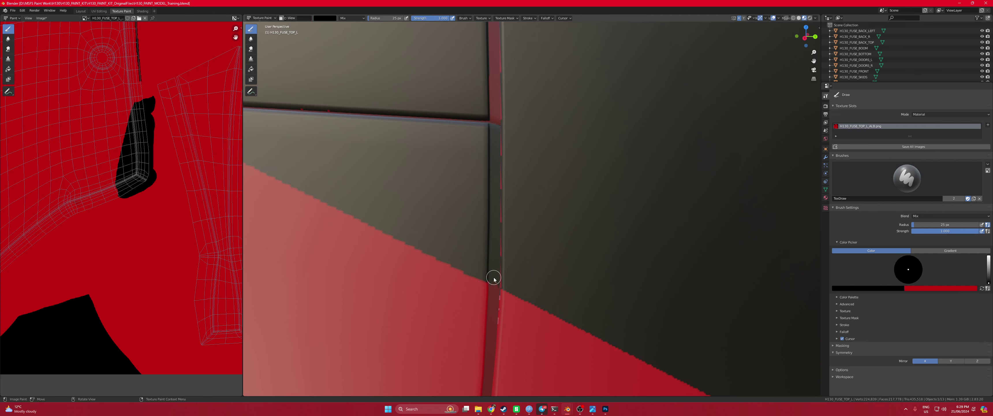
mouse_move(488, 268)
middle_mouse_down()
mouse_move(470, 247)
mouse_move(668, 249)
middle_mouse_up()
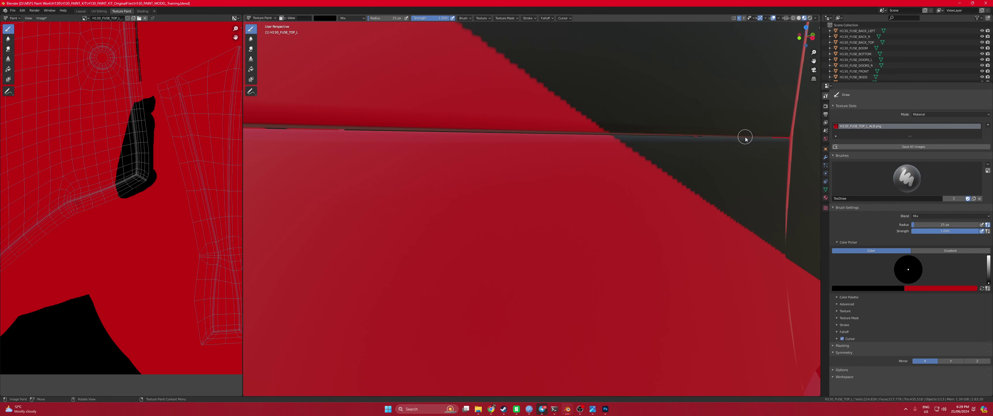
middle_click_drag(776, 138, 732, 151)
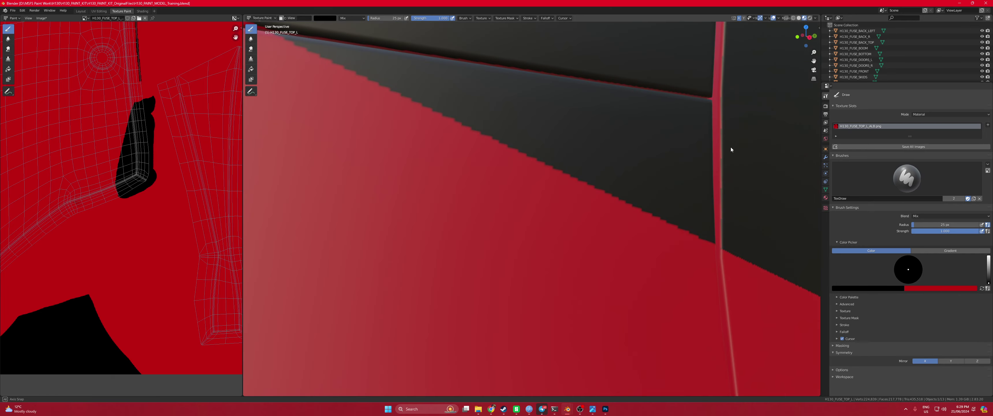
middle_click_drag(567, 82, 573, 191)
scroll(581, 211, "down", 8)
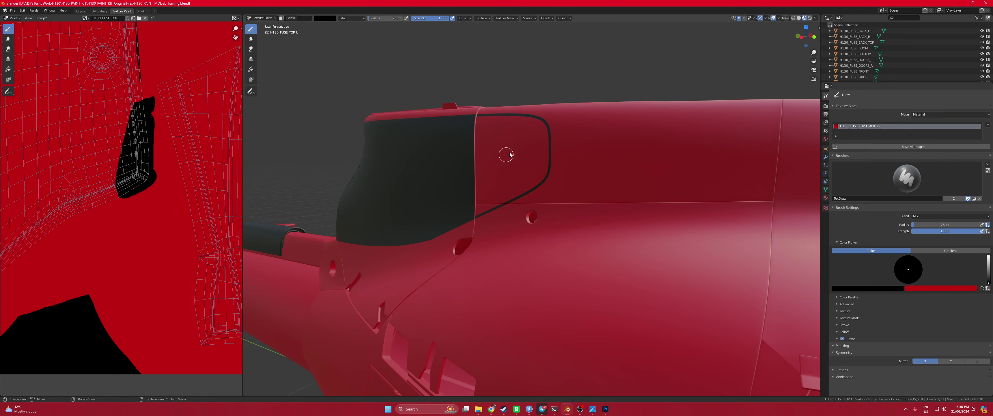
Switch back to Layout and select the H130_FUSE_TOP_R fuselage piece in the viewport
scroll(115, 159, "down", 5)
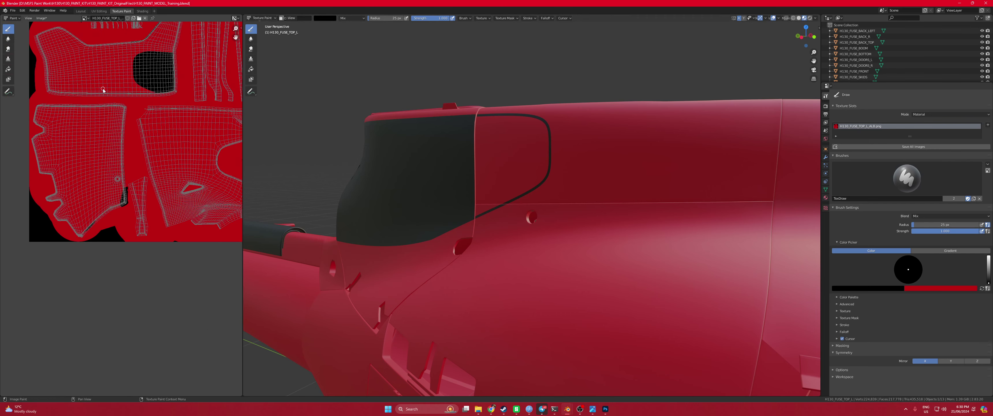
scroll(106, 93, "down", 1)
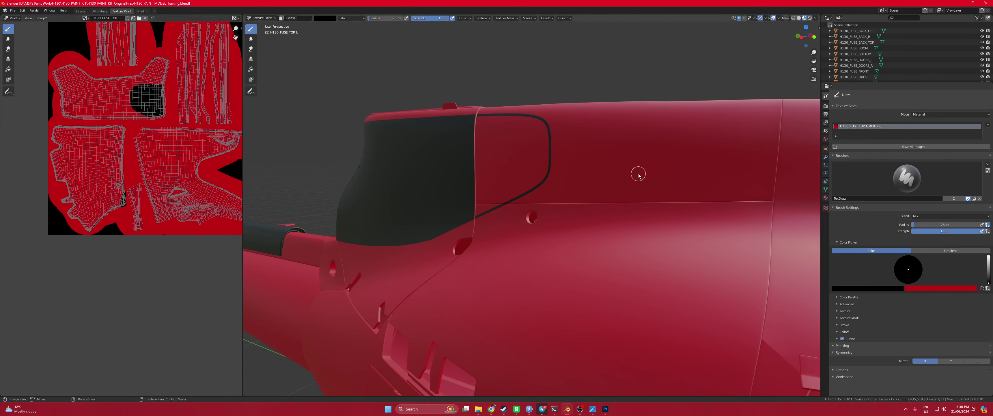
middle_click_drag(625, 174, 621, 215)
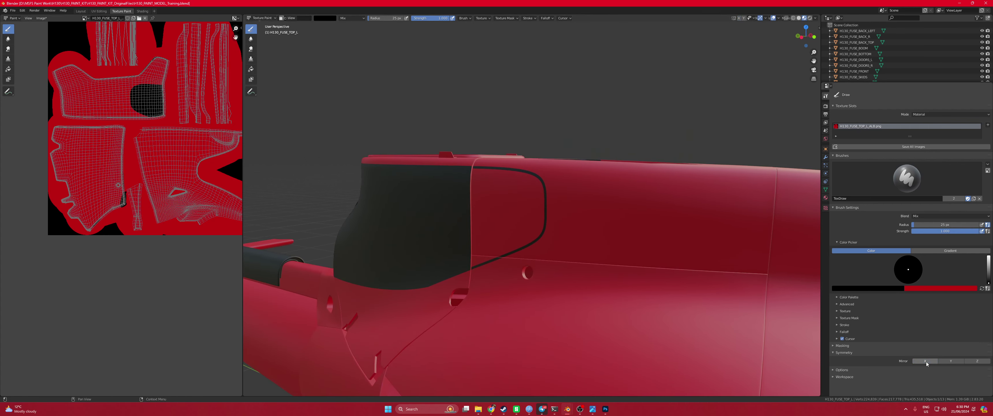
left_click(80, 10)
mouse_move(248, 165)
middle_mouse_down()
mouse_move(283, 182)
mouse_move(351, 187)
mouse_move(533, 150)
middle_mouse_up()
left_click(532, 149)
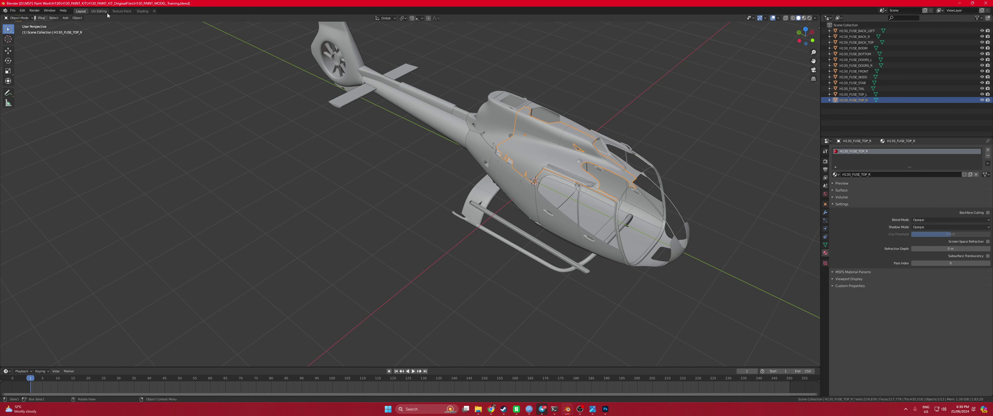
Fill the window outline on H130_FUSE_TOP_R solid black in Texture Paint
left_click(121, 11)
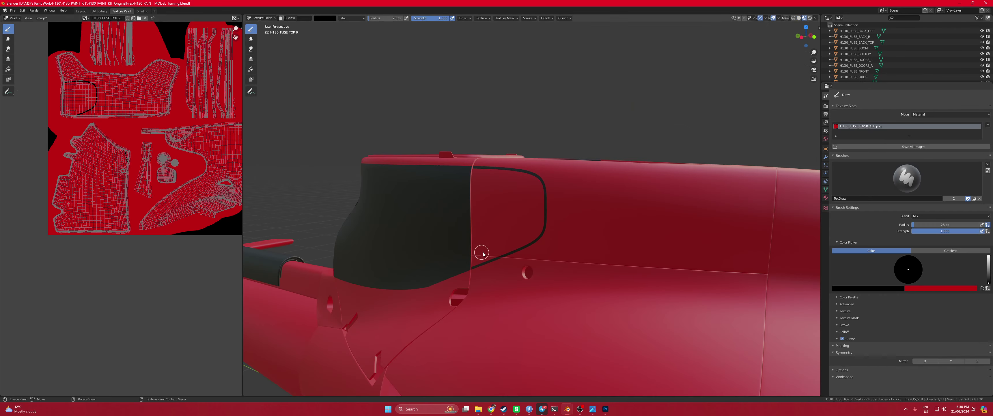
mouse_move(483, 254)
left_mouse_down()
mouse_move(480, 225)
mouse_move(469, 216)
mouse_move(470, 245)
mouse_move(472, 176)
mouse_move(525, 179)
mouse_move(483, 201)
mouse_move(497, 208)
mouse_move(492, 188)
mouse_move(477, 196)
mouse_move(470, 230)
mouse_move(495, 232)
mouse_move(479, 245)
left_mouse_up()
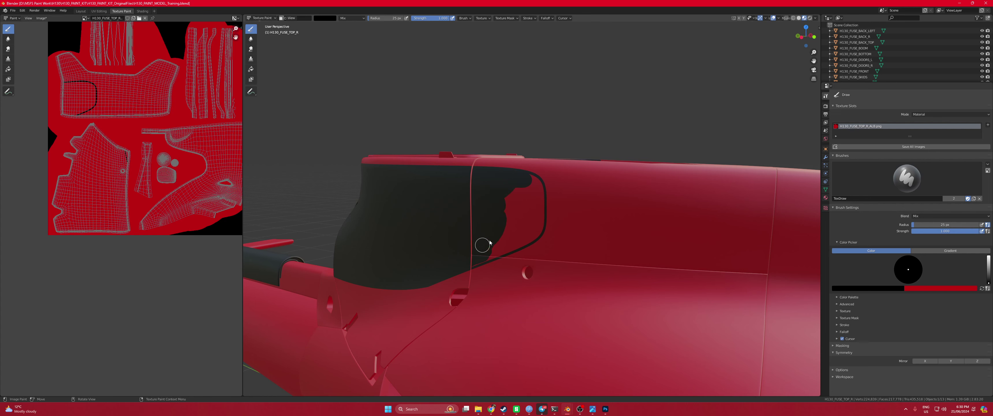
middle_click_drag(516, 207, 540, 206)
scroll(552, 208, "up", 3)
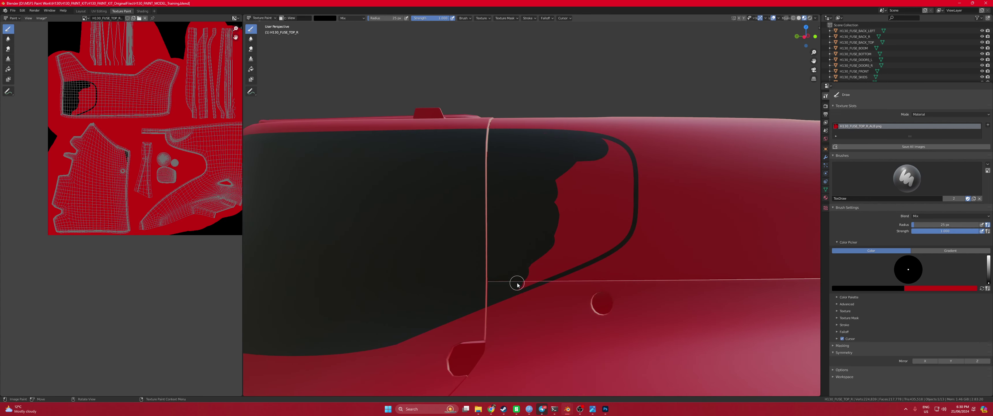
mouse_move(517, 285)
left_mouse_down()
mouse_move(554, 270)
mouse_move(527, 275)
mouse_move(548, 261)
mouse_move(535, 256)
mouse_move(563, 260)
mouse_move(549, 271)
mouse_move(599, 247)
mouse_move(573, 249)
mouse_move(589, 234)
mouse_move(574, 250)
mouse_move(584, 225)
mouse_move(559, 220)
mouse_move(583, 241)
mouse_move(597, 236)
mouse_move(596, 250)
mouse_move(623, 228)
mouse_move(616, 240)
mouse_move(625, 182)
mouse_move(630, 203)
mouse_move(623, 160)
mouse_move(625, 179)
mouse_move(623, 162)
mouse_move(627, 168)
mouse_move(597, 146)
mouse_move(623, 155)
mouse_move(615, 195)
mouse_move(590, 230)
mouse_move(603, 162)
mouse_move(610, 175)
mouse_move(593, 158)
mouse_move(548, 203)
left_mouse_up()
scroll(537, 207, "down", 2)
Orbit and zoom around the black upper rear panel and door to inspect the paint
scroll(520, 208, "up", 2)
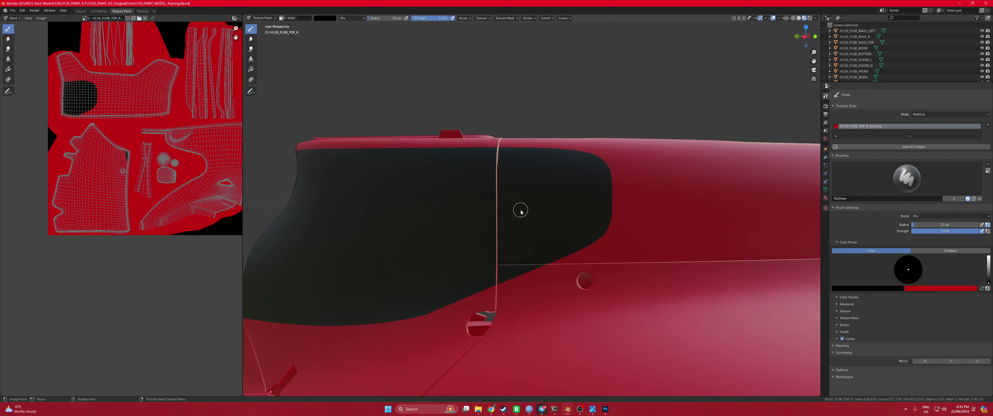
scroll(512, 208, "up", 4)
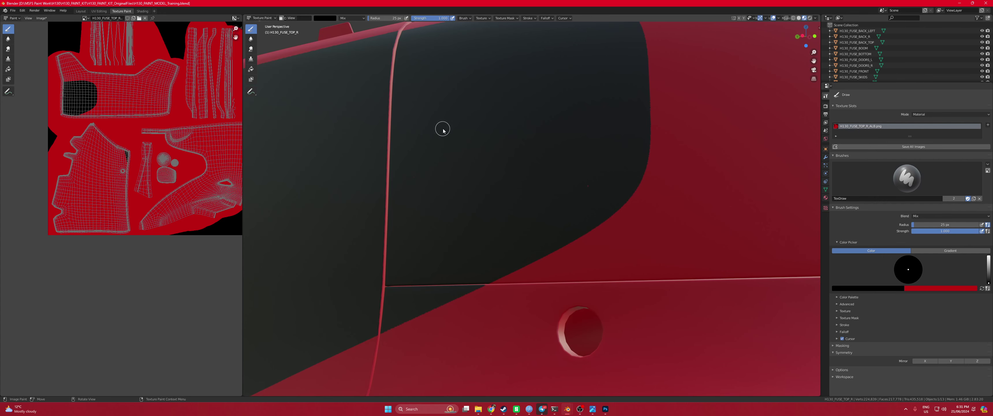
middle_click_drag(443, 127, 461, 149)
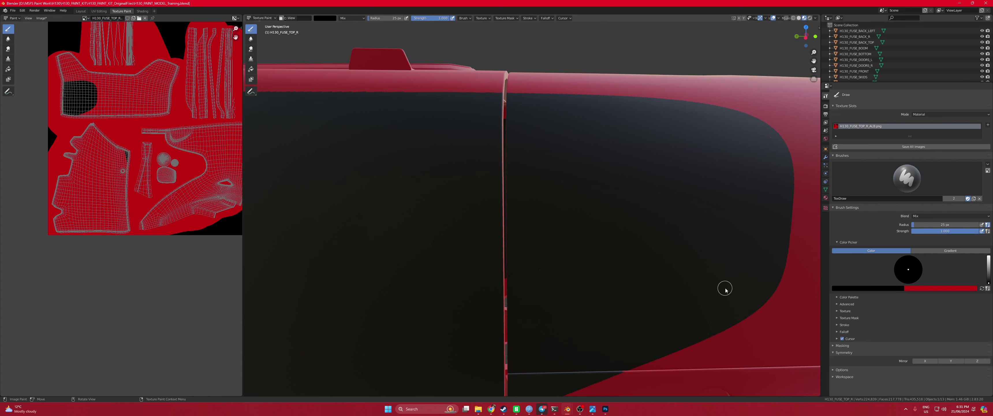
middle_click_drag(704, 257, 570, 235)
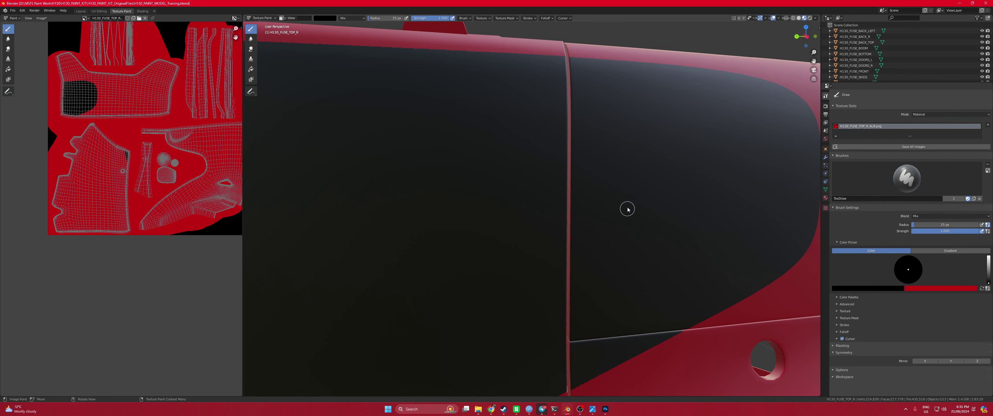
scroll(621, 196, "down", 3)
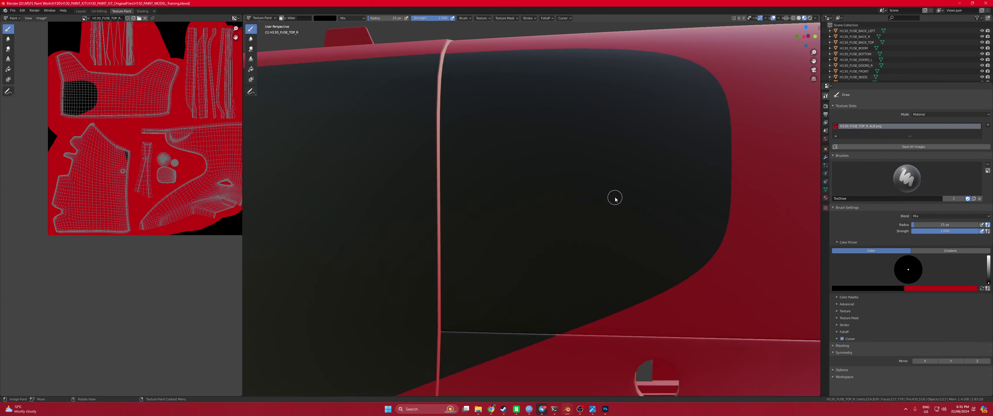
middle_click_drag(560, 210, 493, 207)
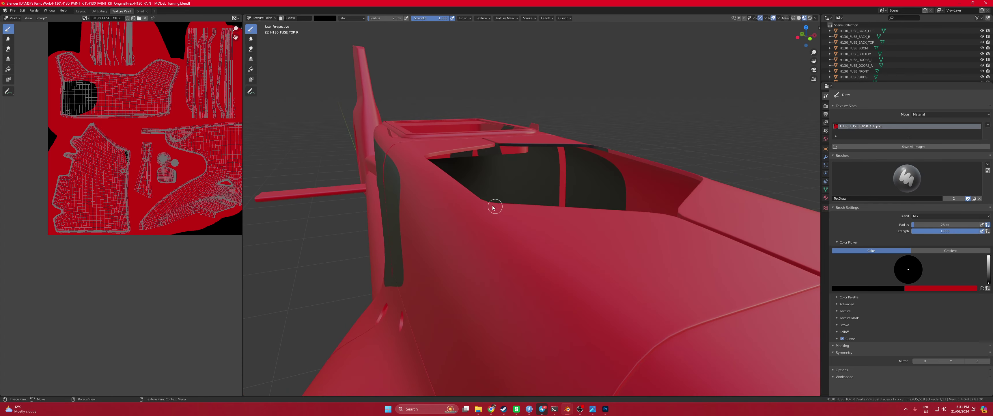
middle_click_drag(436, 220, 663, 215)
scroll(547, 216, "down", 1)
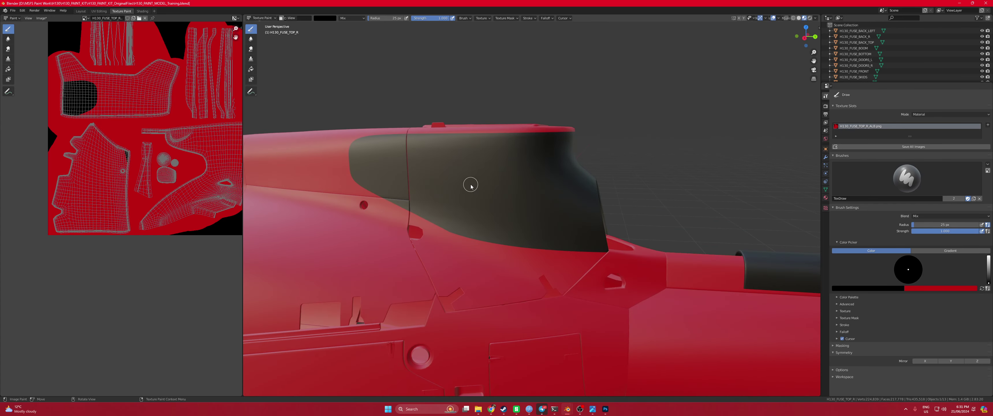
middle_click_drag(471, 186, 595, 135)
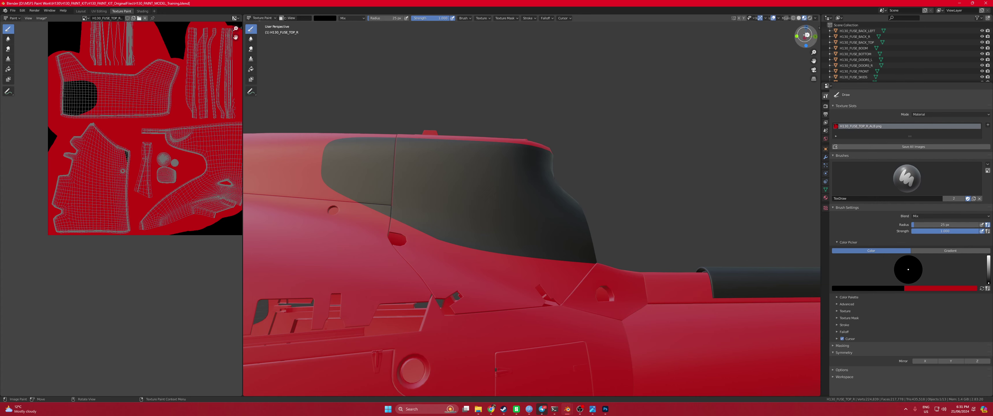
Switch to Right Orthographic view, zoom out, and open the red helicopter reference photo
left_click(807, 35)
scroll(587, 113, "down", 3)
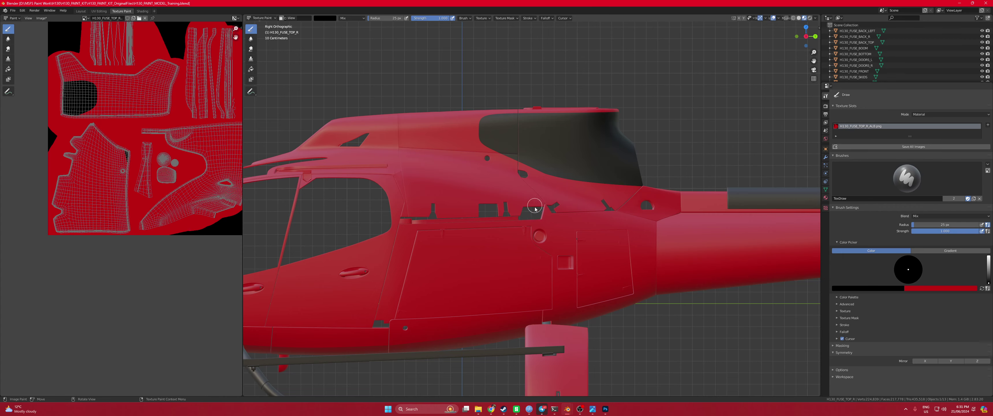
scroll(541, 208, "down", 2)
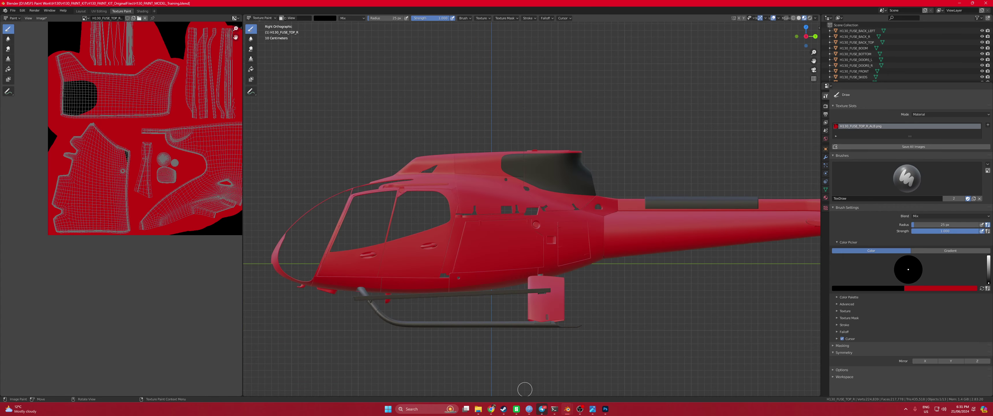
left_click(592, 409)
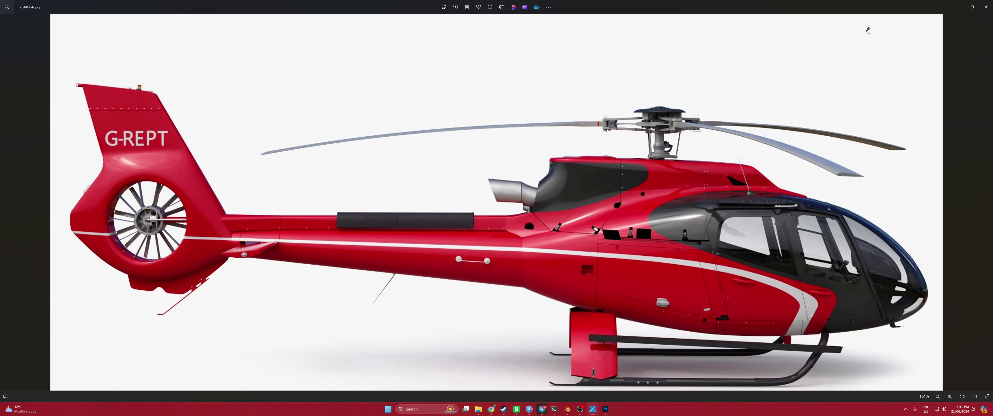
Shrink the Photos reference window beside the model, then minimize it
left_click_drag(923, 7, 840, 64)
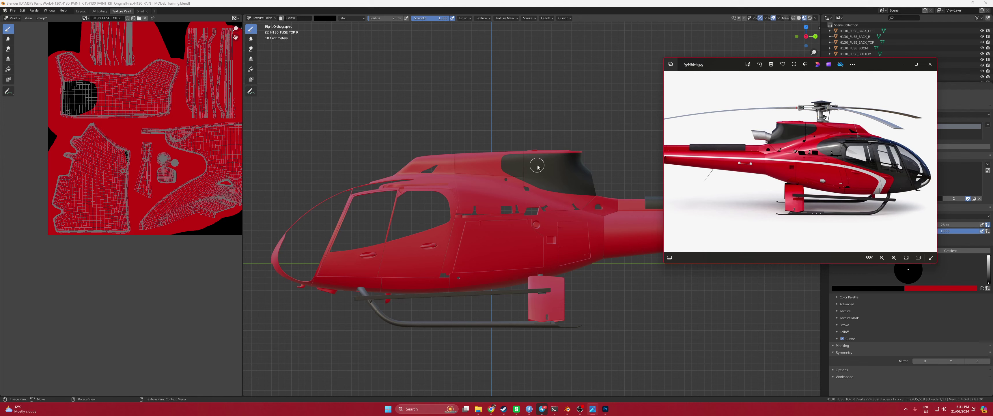
left_click(901, 65)
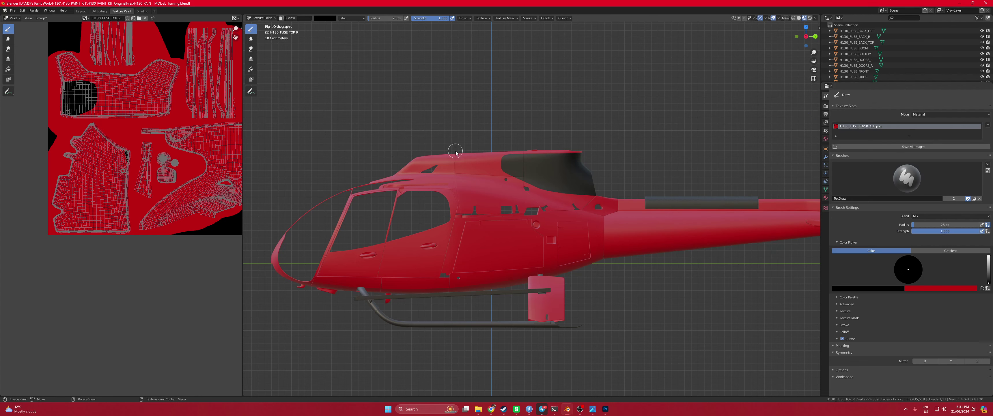
Select the right-side door, H130_FUSE_BACK_R and H130_FUSE_TOP_R parts, then return to Texture Paint
scroll(456, 175, "up", 1)
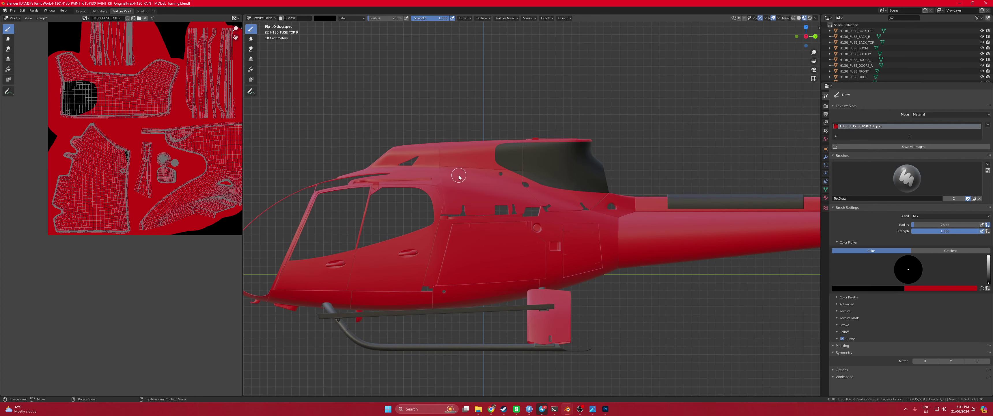
middle_click_drag(398, 187, 503, 171, "shift")
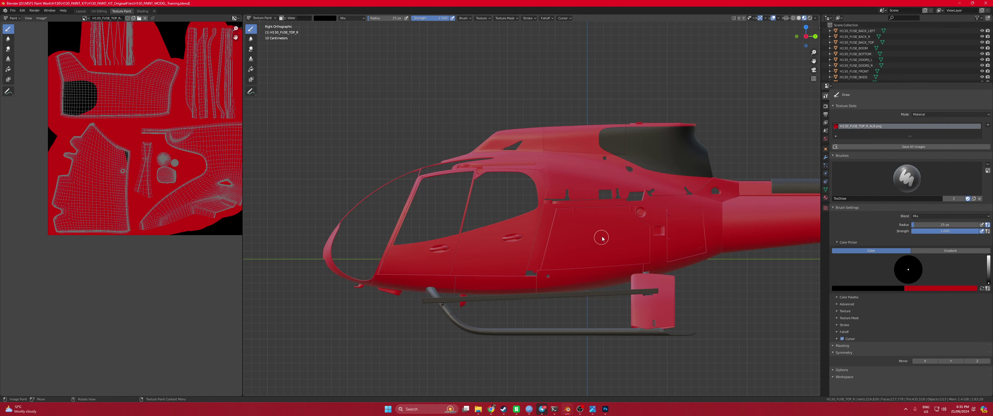
left_click(81, 11)
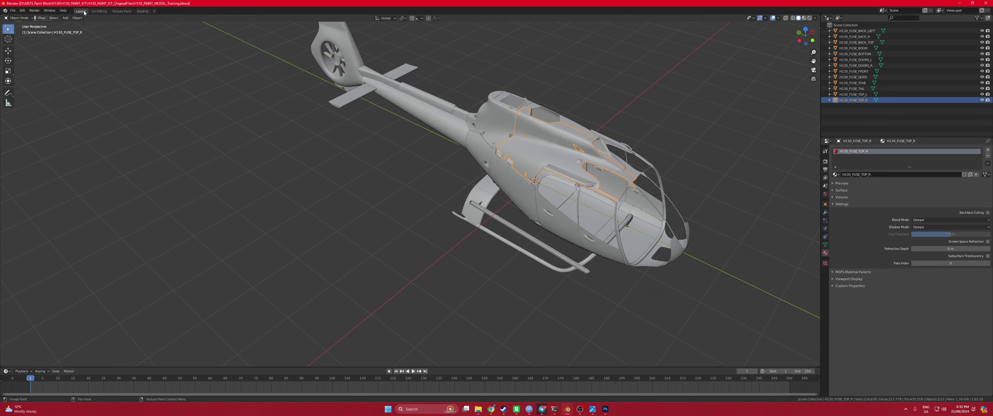
middle_click_drag(552, 183, 654, 119)
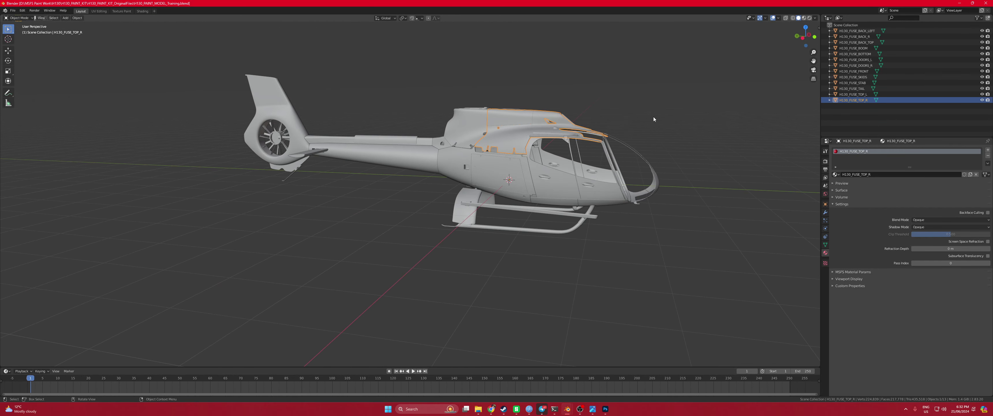
left_click(557, 186)
left_click(540, 166)
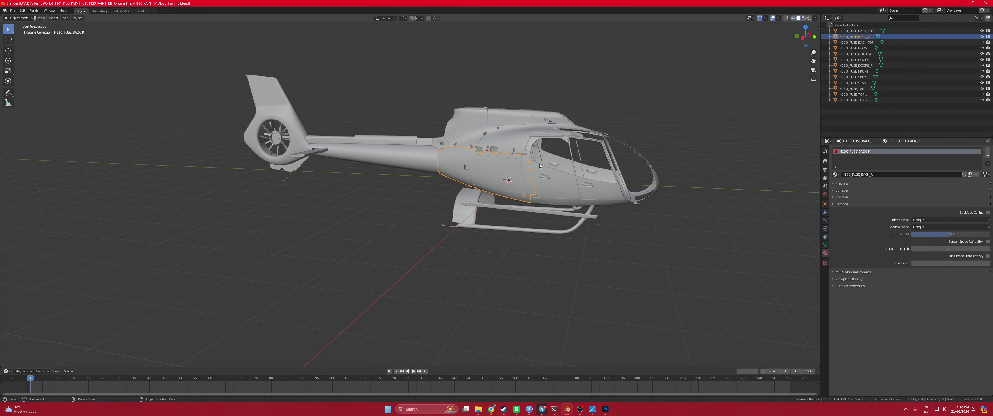
left_click(523, 147, "shift")
left_click(524, 189, "shift")
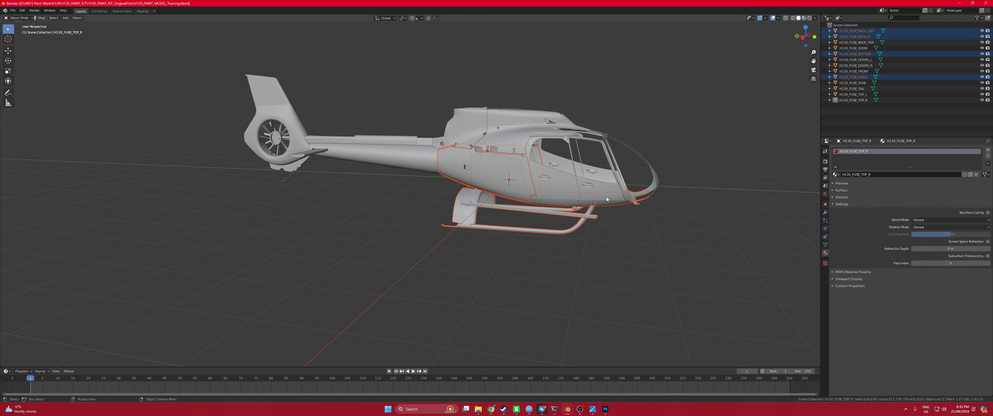
left_click(121, 11)
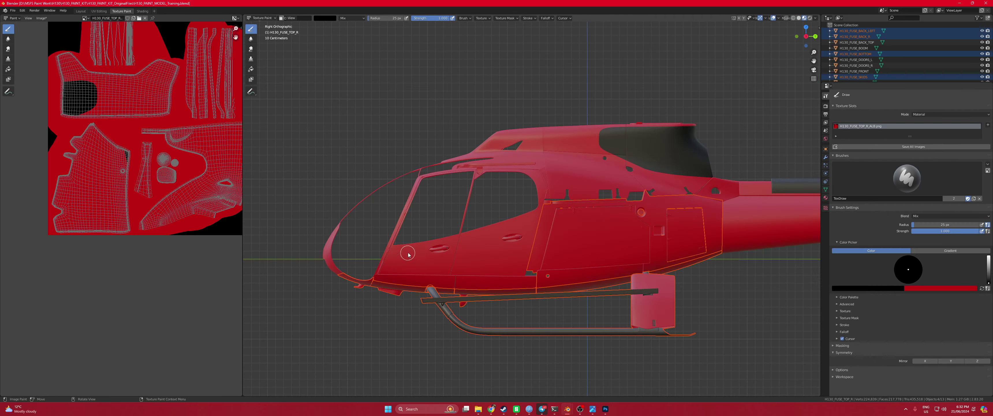
Select H130_FUSE_TOP_L with the left rear and bottom panels and resume Texture Paint
left_click(81, 11)
middle_click_drag(409, 187, 438, 199)
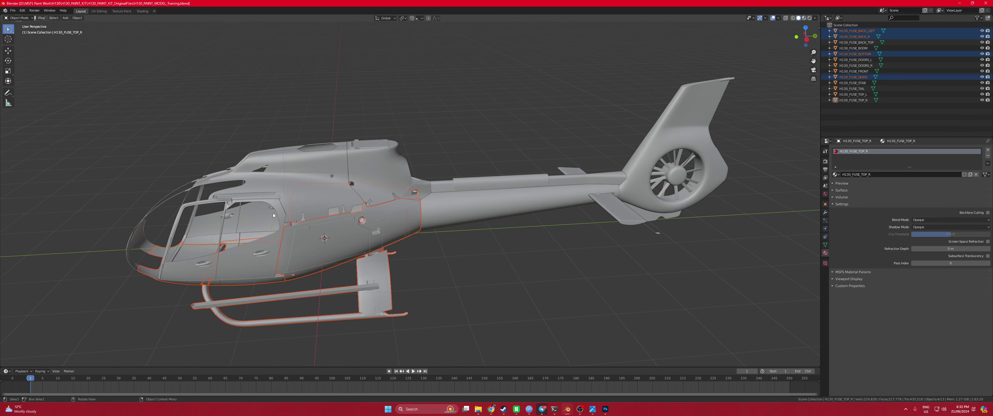
left_click(306, 220)
left_click(316, 200)
left_click(329, 246)
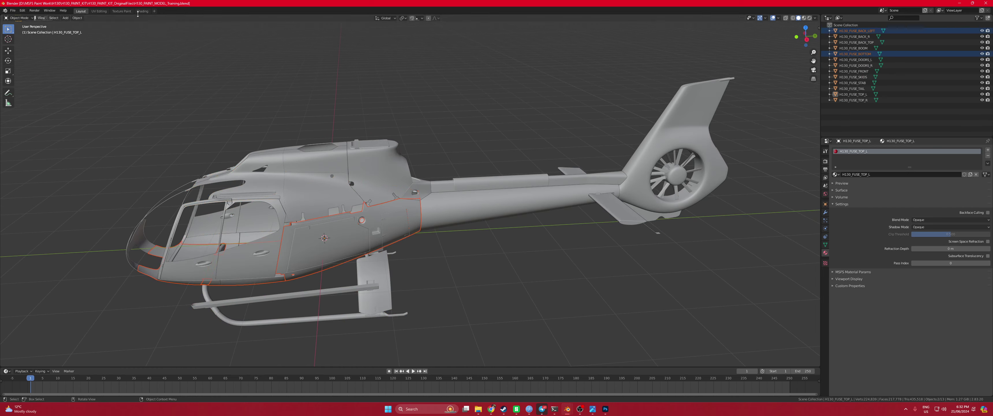
middle_click_drag(328, 246, 331, 221)
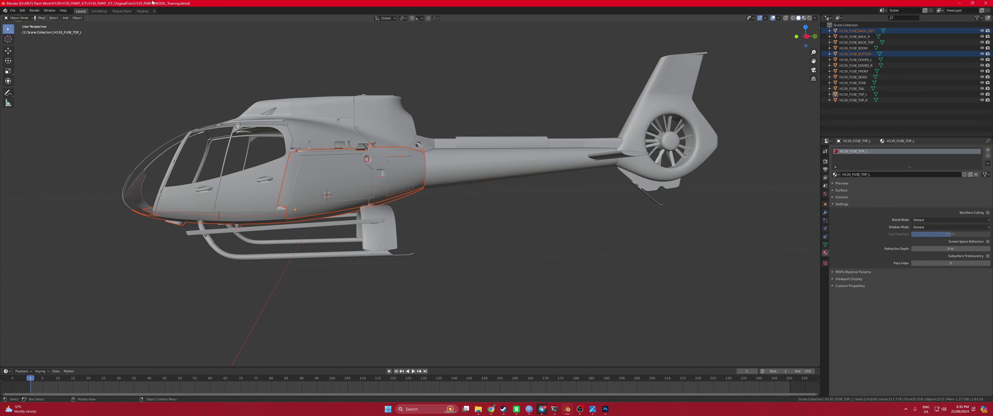
left_click(122, 11)
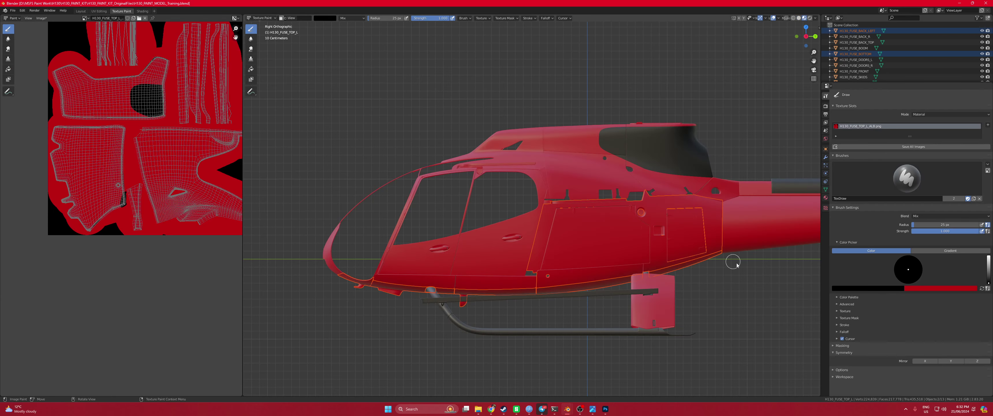
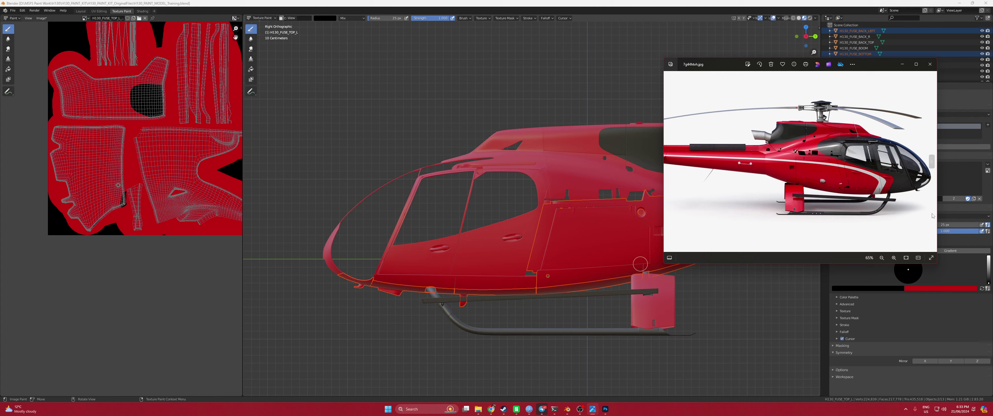
Zoom the reference photo to 146% on the cockpit and stripe, park it upper right, and return to Blender
scroll(897, 188, "up", 2)
scroll(896, 188, "up", 4)
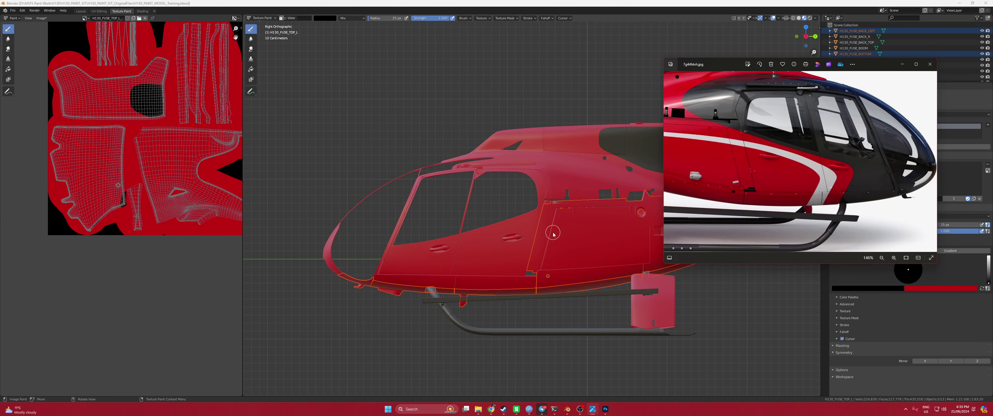
left_click_drag(874, 60, 899, 40)
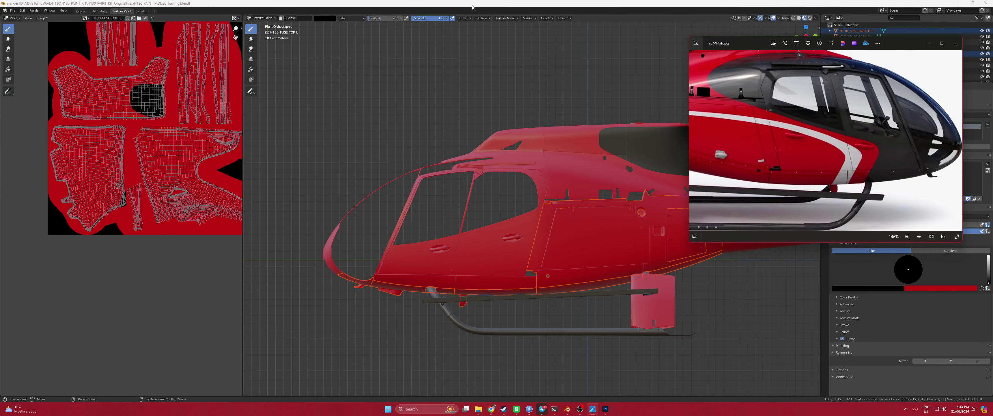
left_click(515, 17)
left_click(515, 18)
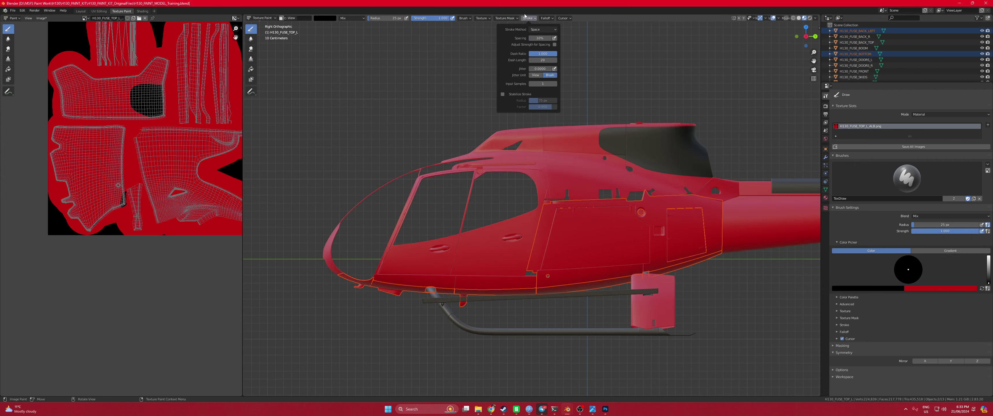
Set the brush Stroke Method to Curve
left_click(539, 30)
left_click(535, 74)
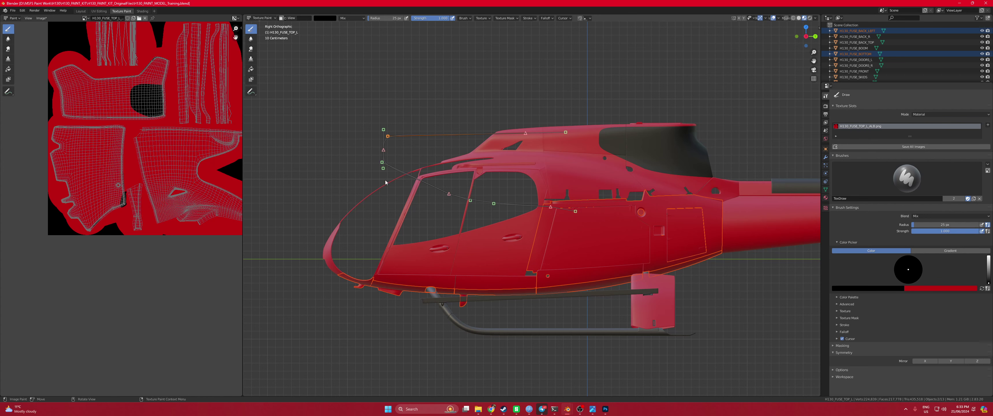
left_click(529, 19)
Start a paint curve on the lower cabin side, shaping a handle and adding a point near the door handle
right_click(443, 297)
left_click_drag(443, 297, 435, 281)
right_click_drag(431, 244, 449, 239, "ctrl")
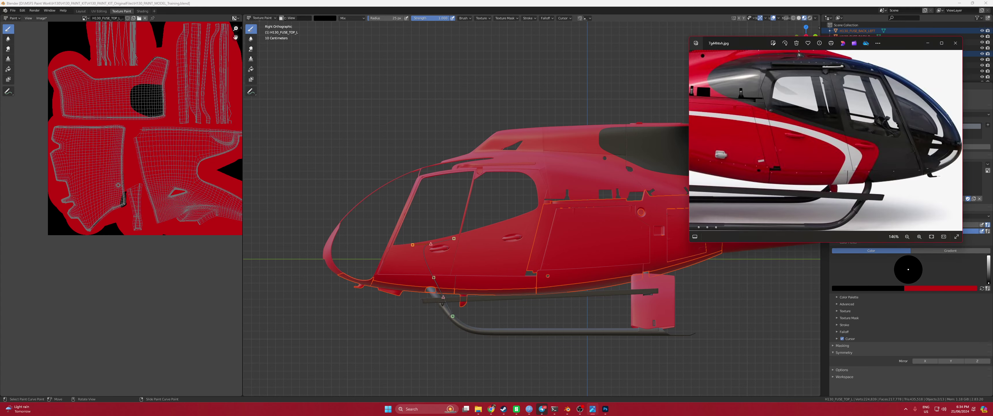
Add a paint-curve point with handles around the cabin door and nudge it into place
left_click(412, 246)
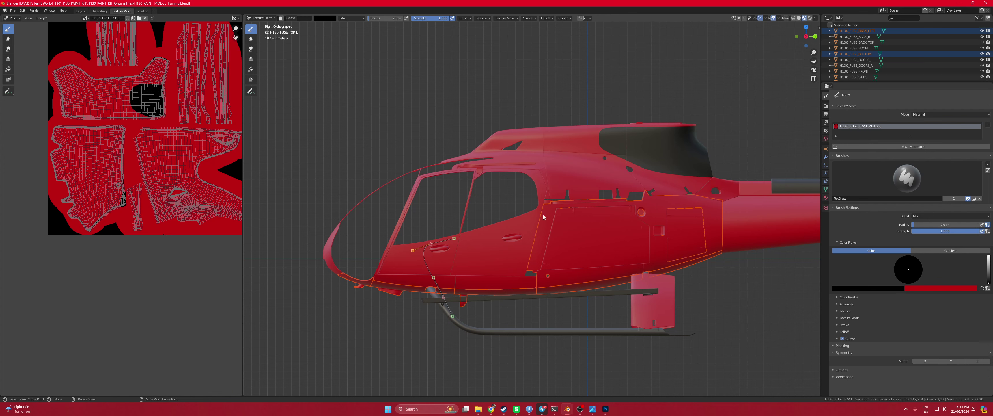
key("ctrl")
right_click_drag(551, 207, 570, 205, "ctrl")
left_click_drag(553, 211, 552, 210)
key("ctrl")
Check the curve against the reference photo and add a point along the upper cabin
key("alt+Tab")
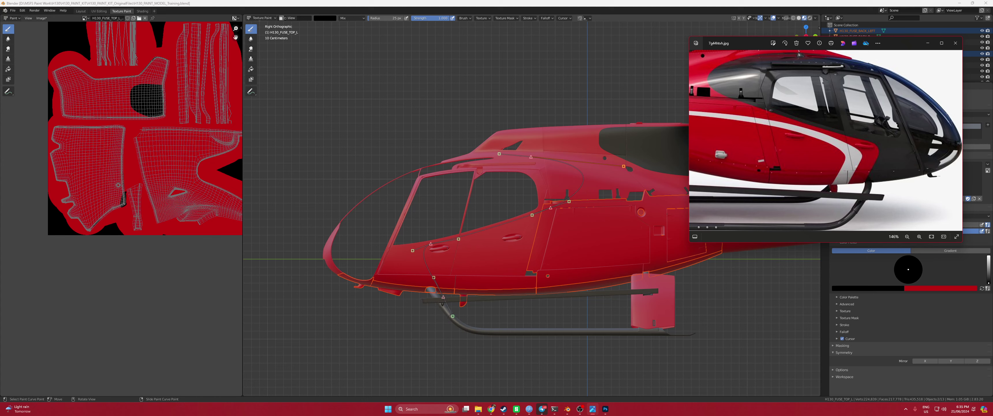
key("alt+Tab")
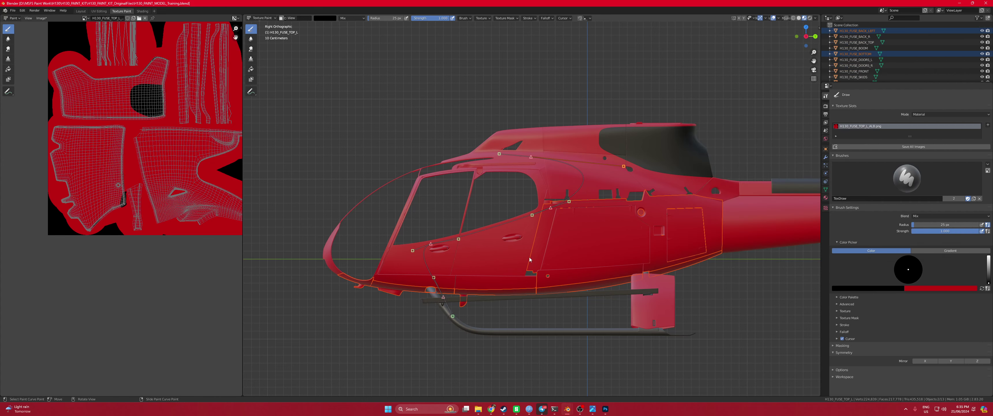
right_click(461, 151, "ctrl")
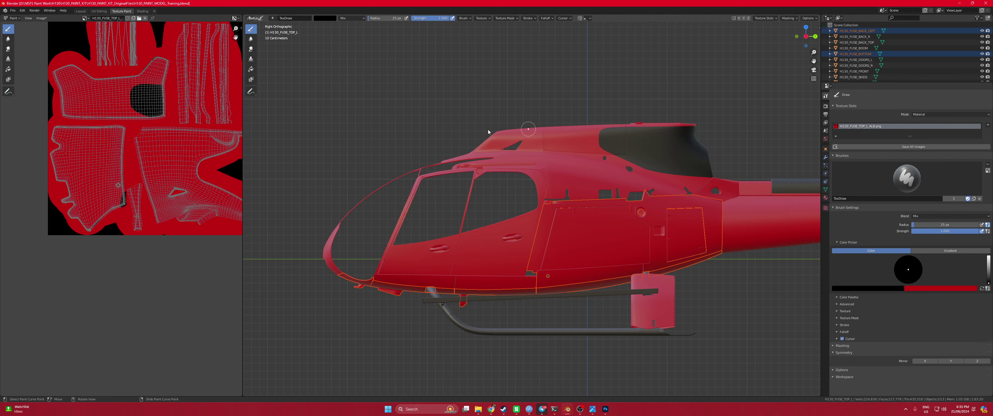
Stroke a 1 px black line along the paint curve on the top cabin panel, then go to Layout
key("Escape")
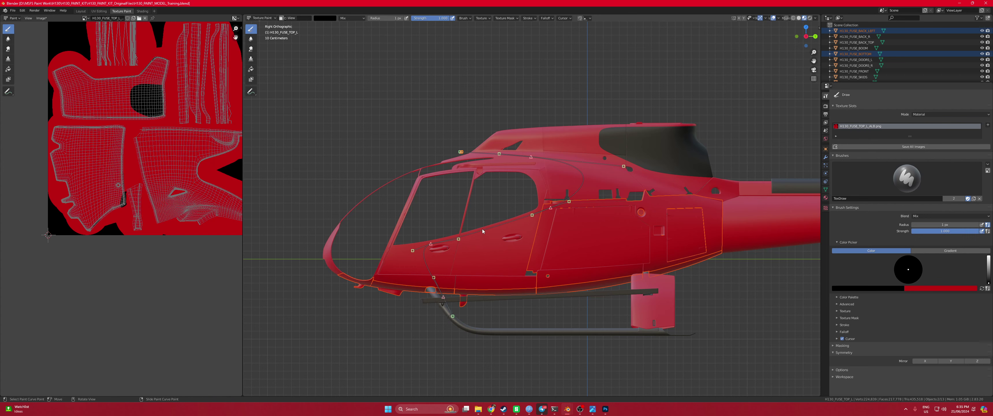
key("ctrl")
left_click(485, 229, "ctrl")
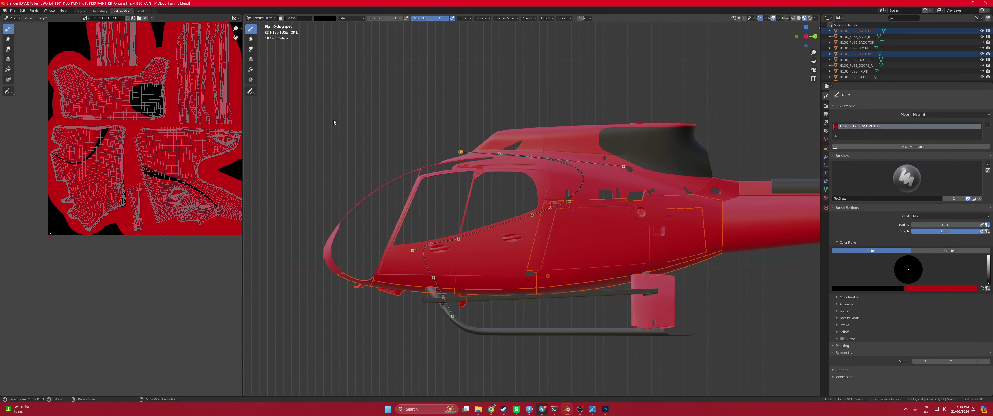
left_click(81, 10)
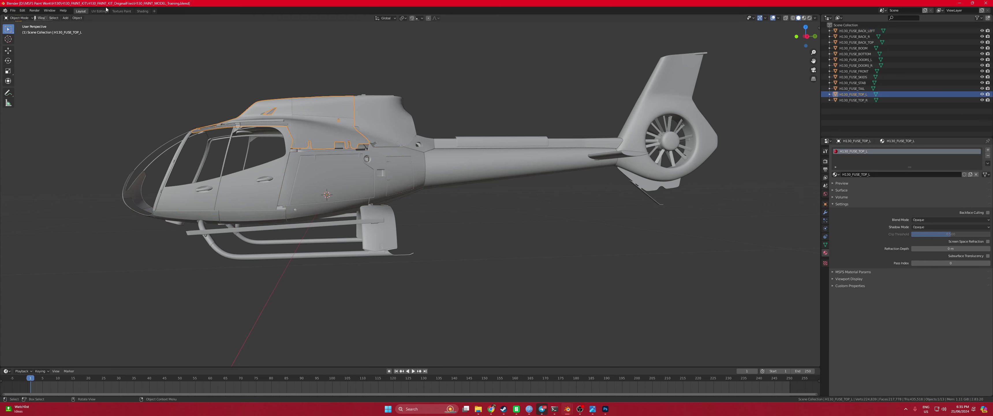
Select H130_FUSE_BACK_LEFT and open its texture in Texture Paint
left_click(122, 11)
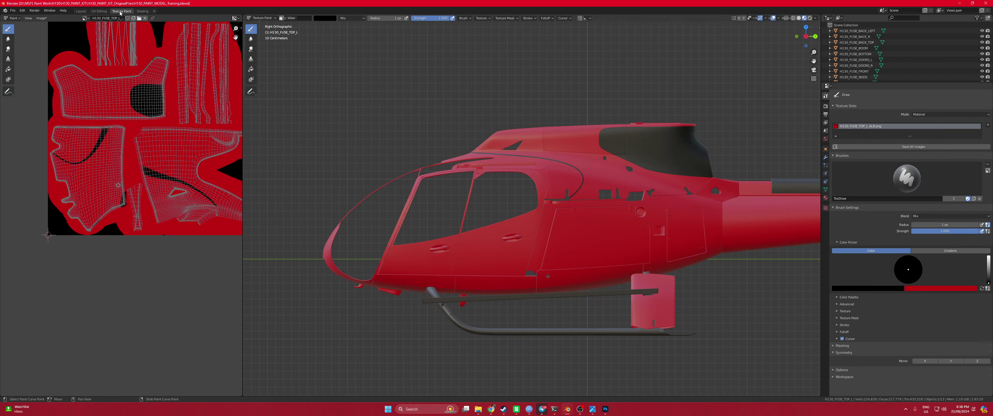
left_click(80, 11)
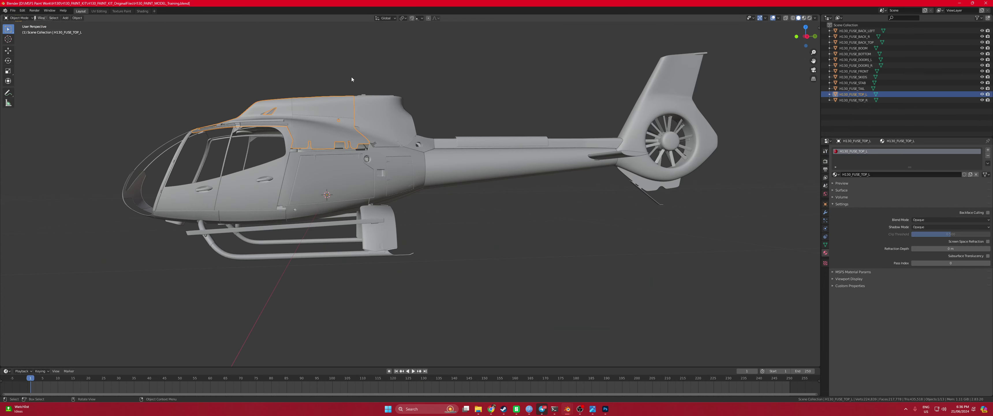
left_click(320, 168)
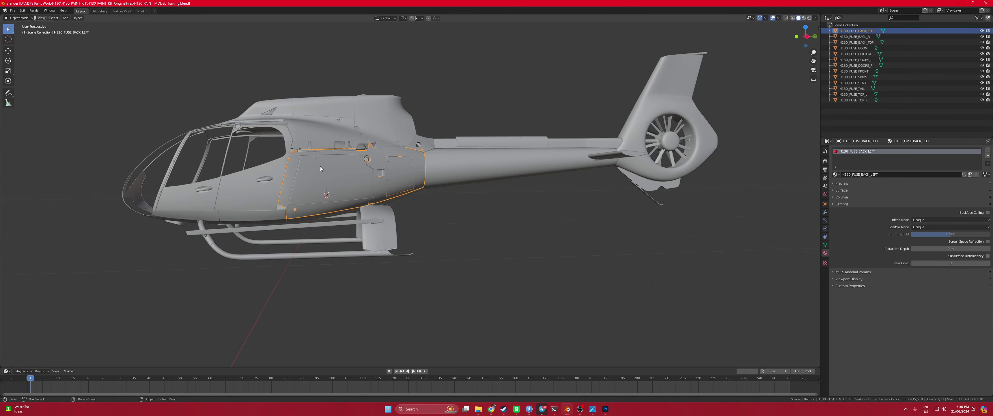
left_click(122, 11)
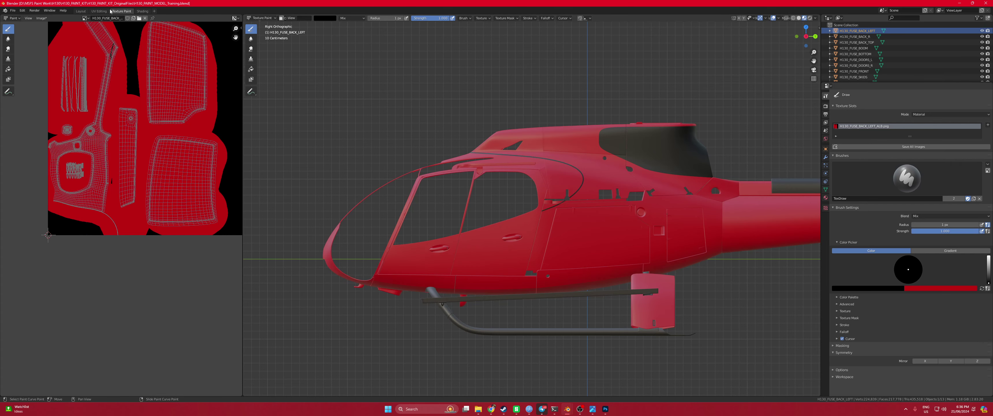
left_click(80, 11)
Stroke the black curve line onto H130_FUSE_DOORS_L, then orbit and select H130_FUSE_TOP_R
left_click(248, 193)
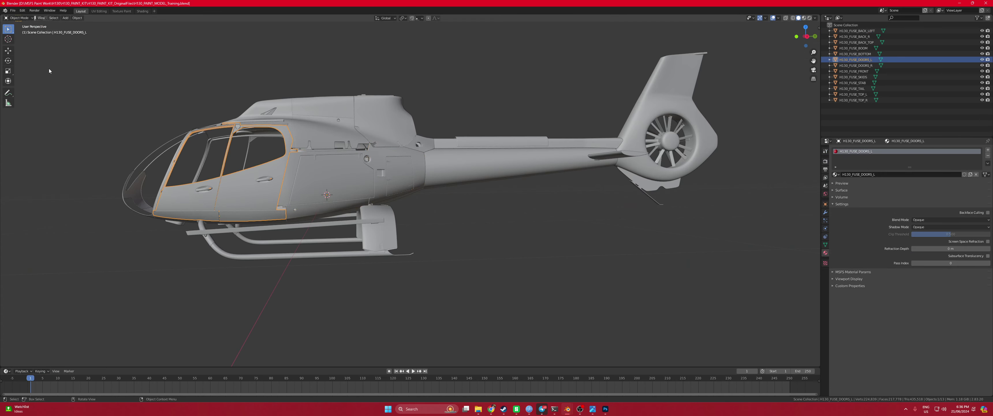
left_click(121, 12)
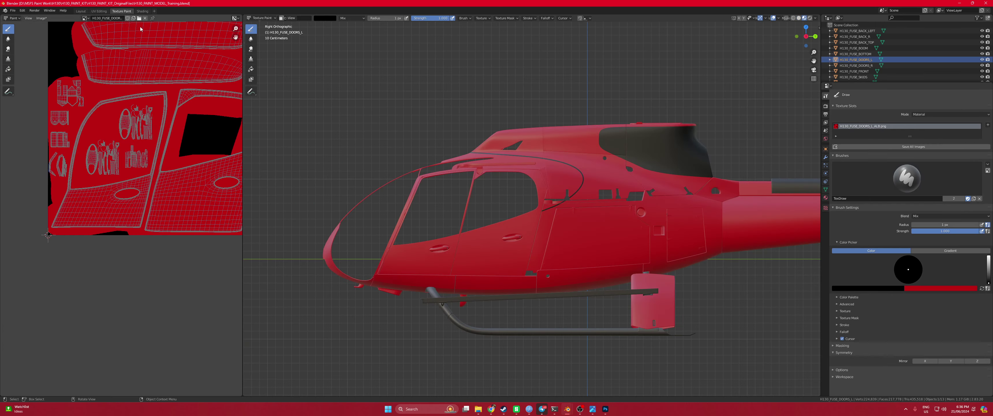
key("Return")
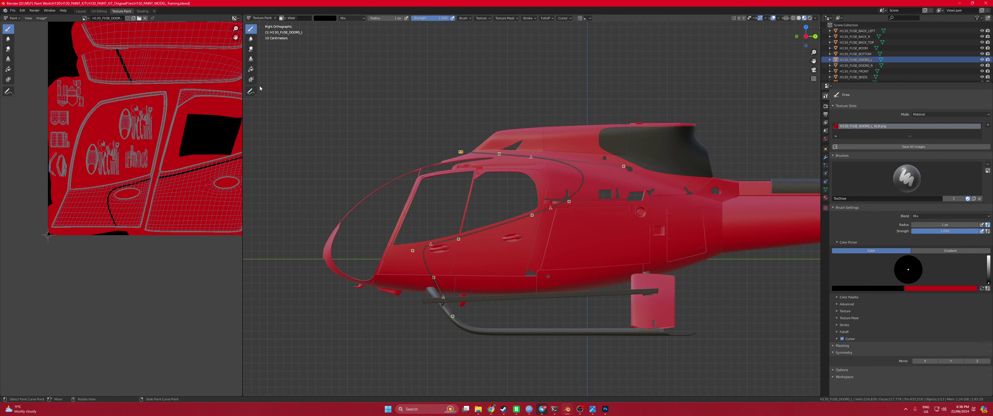
left_click(82, 12)
middle_click_drag(243, 137, 559, 239)
left_click(523, 155)
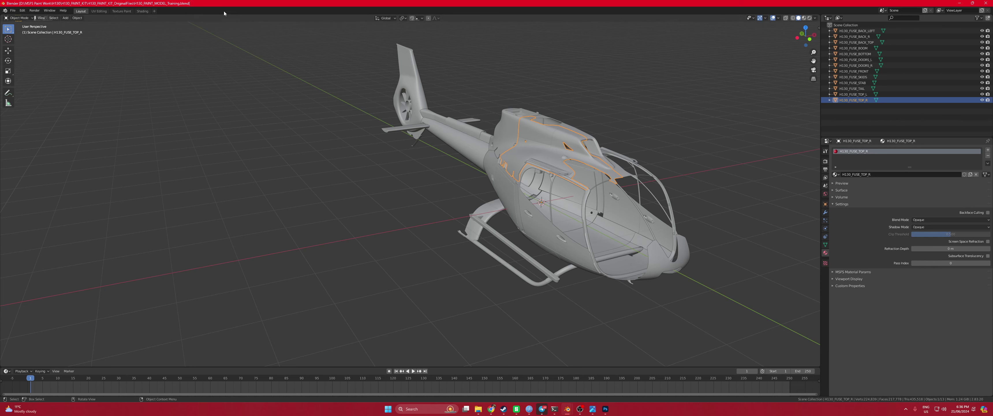
Stroke the curve line onto H130_FUSE_TOP_R, then open H130_FUSE_BACK_R for painting
left_click(122, 11)
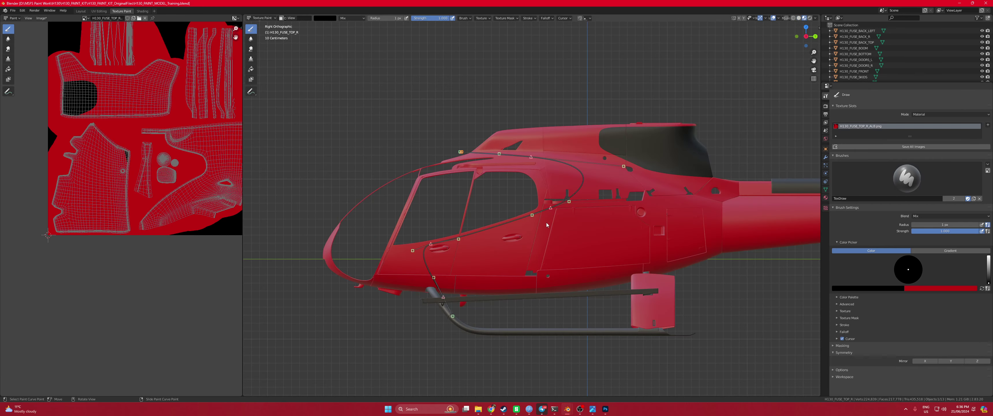
key("ctrl+Return")
left_click(80, 11)
left_click(513, 196)
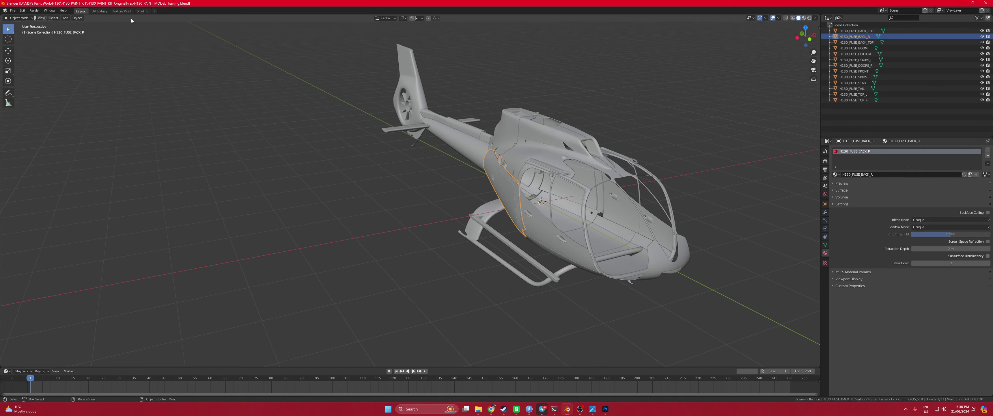
left_click(121, 10)
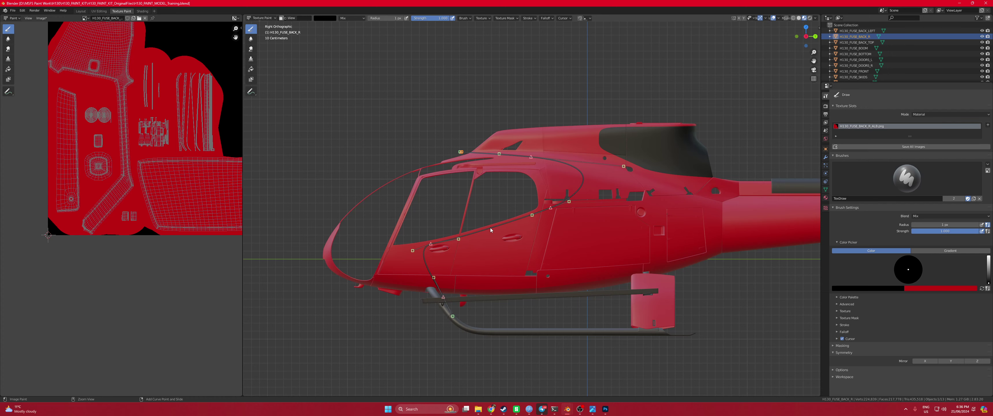
left_click(81, 11)
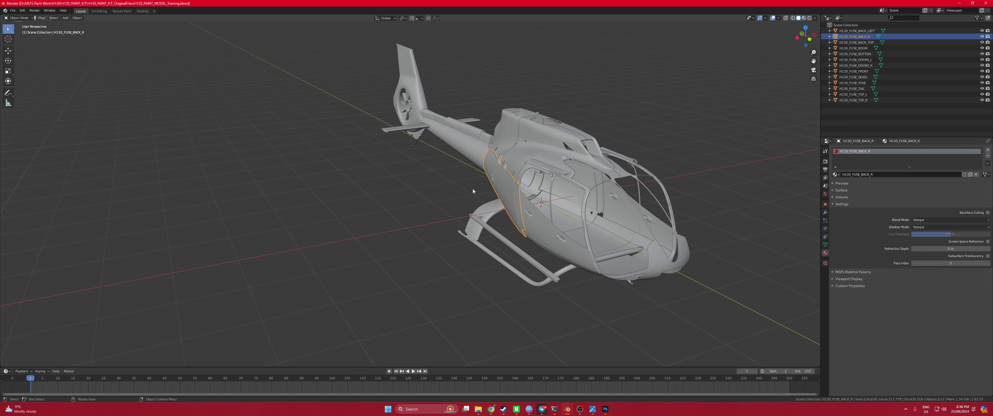
On H130_FUSE_DOORS_R, enable Mirror X symmetry and stroke the black door-seam curve
left_click(554, 230)
left_click(121, 11)
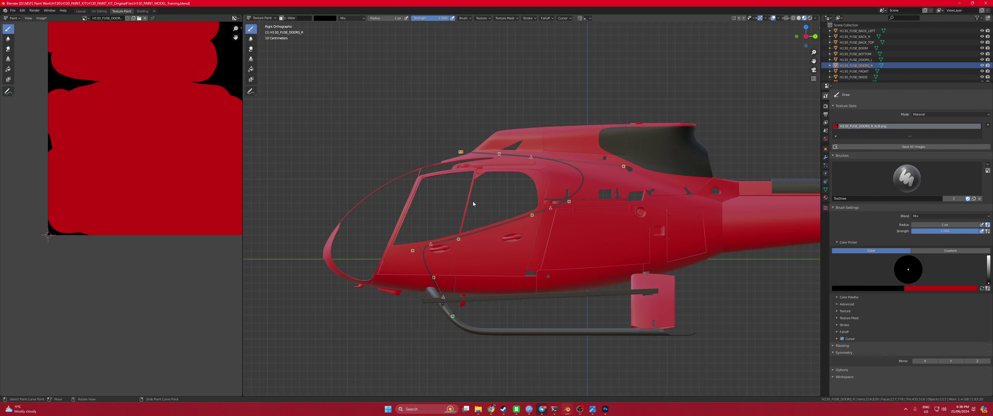
scroll(237, 175, "down", 2)
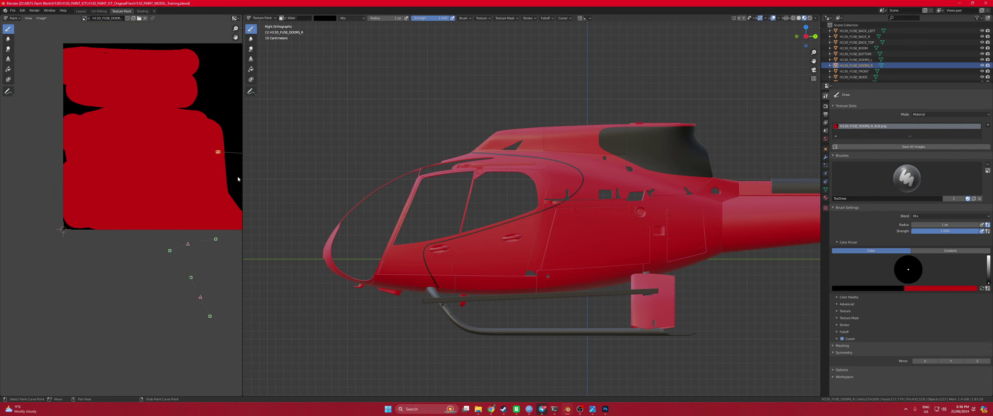
middle_click_drag(173, 185, 124, 211)
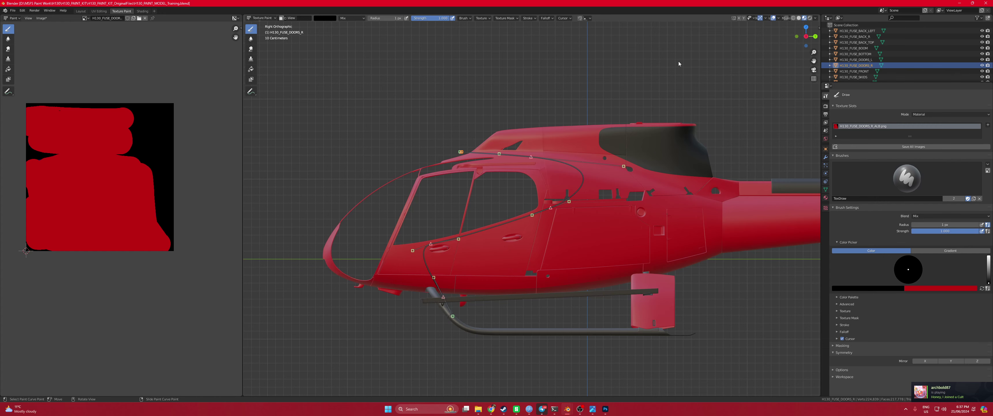
left_click(806, 37)
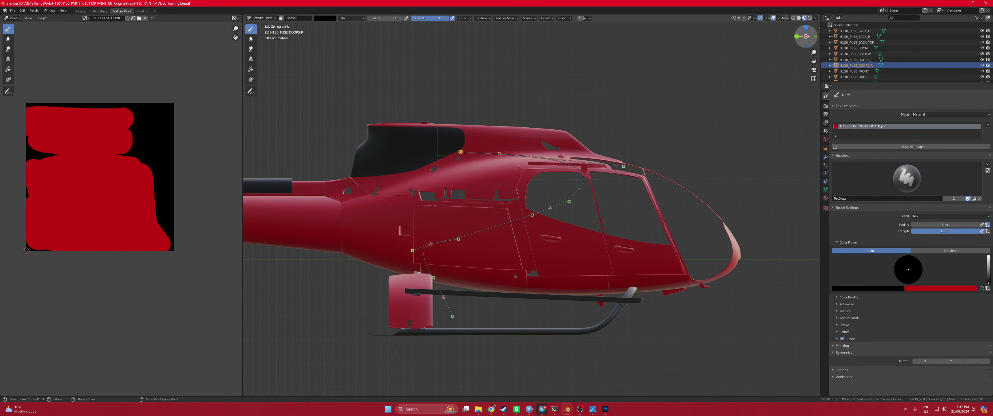
left_click(806, 37)
left_click(924, 361)
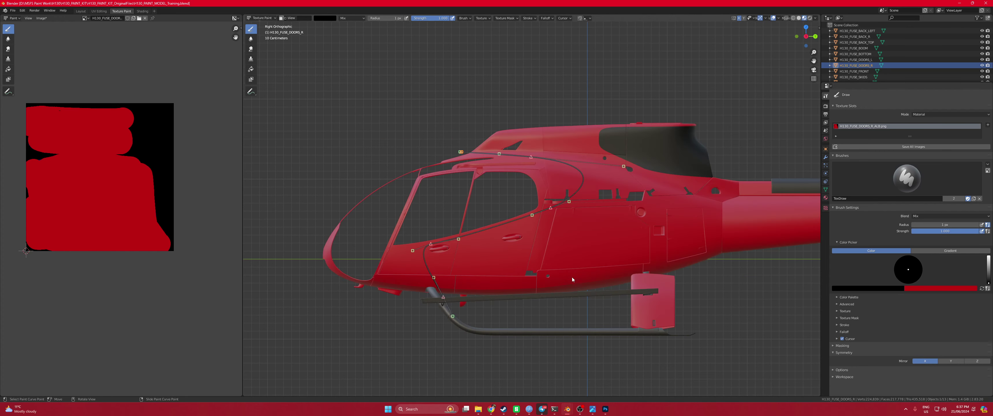
key("Return")
Stroke the black seam curve onto the H130_FUSE_TOP_R roof panel texture
left_click(81, 11)
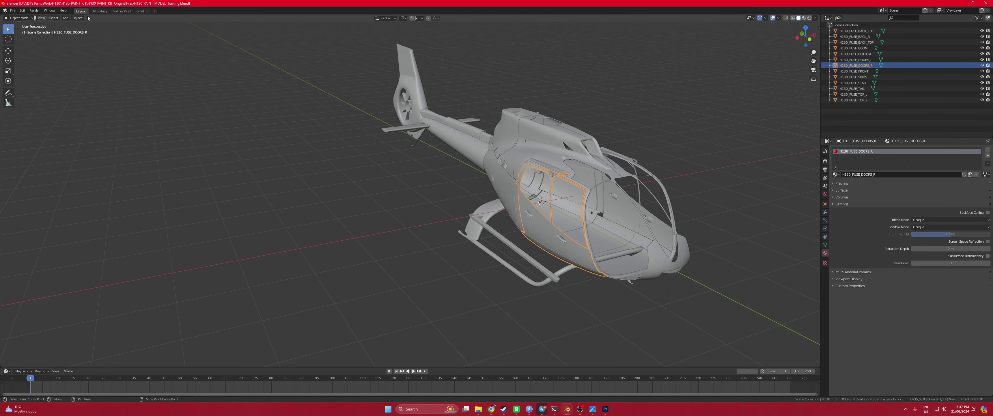
left_click(563, 167)
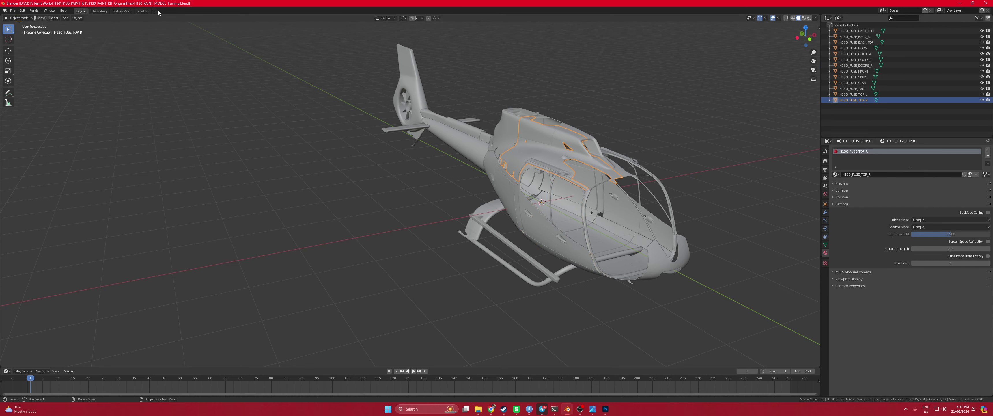
left_click(122, 11)
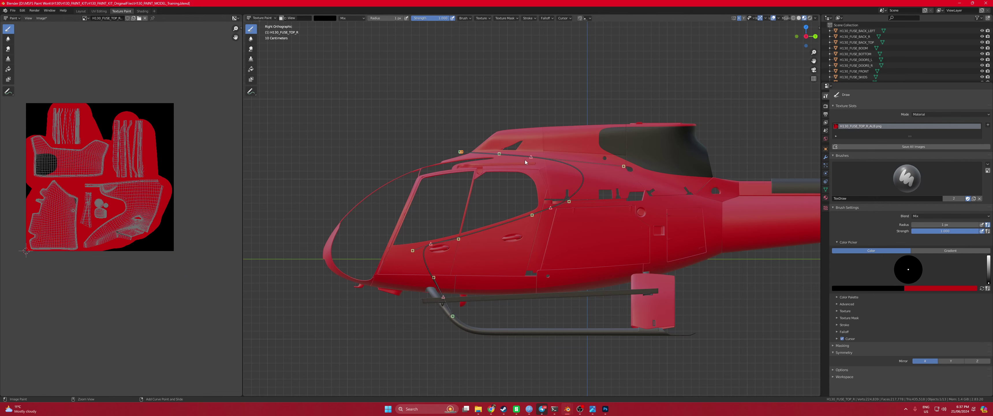
key("Return")
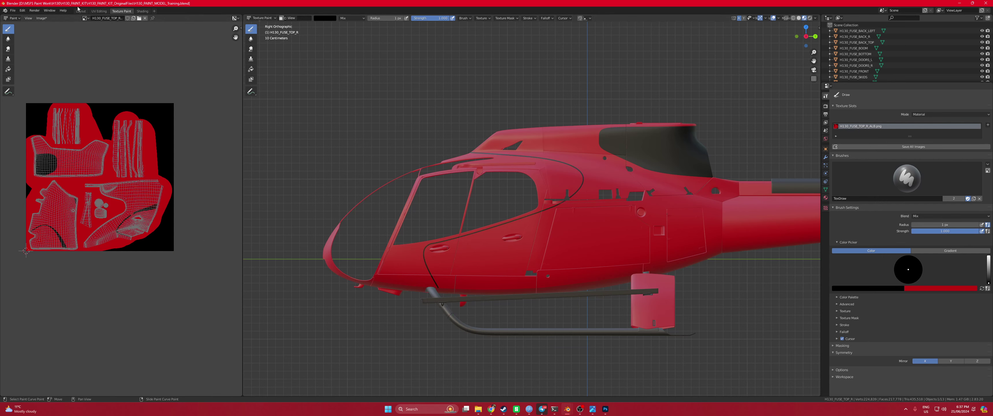
Select H130_FUSE_BACK_R and open it in Texture Paint, checking both side views
left_click(83, 11)
left_click(539, 196)
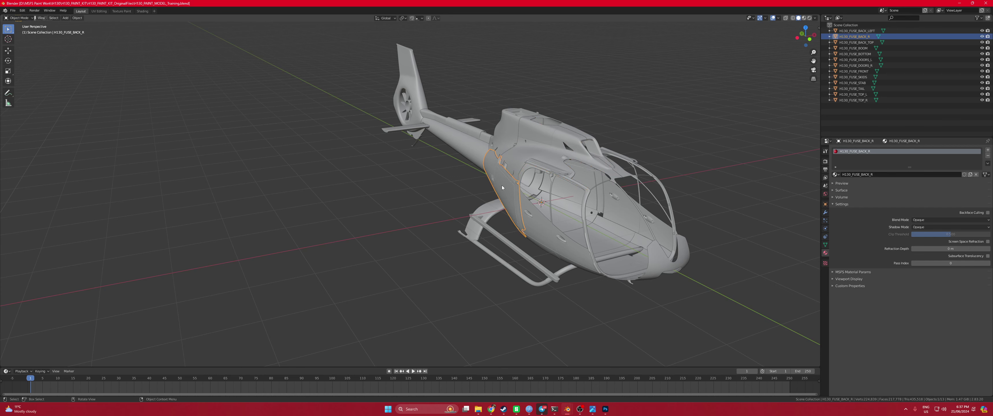
left_click(122, 12)
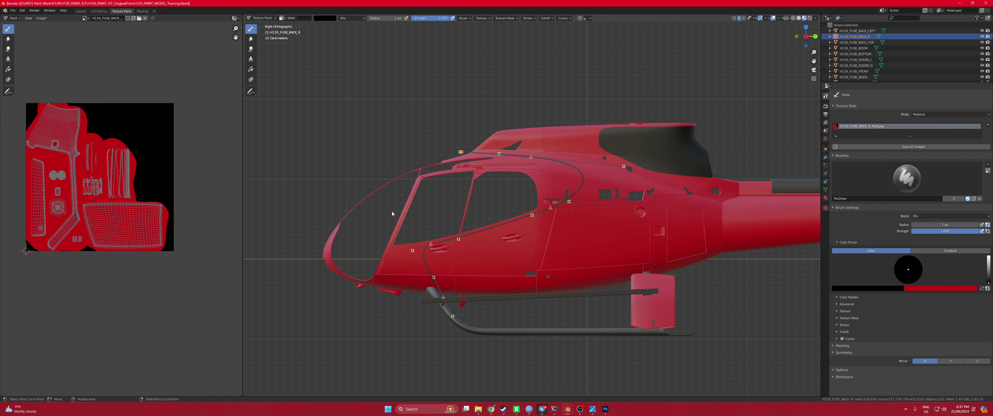
left_click(805, 37)
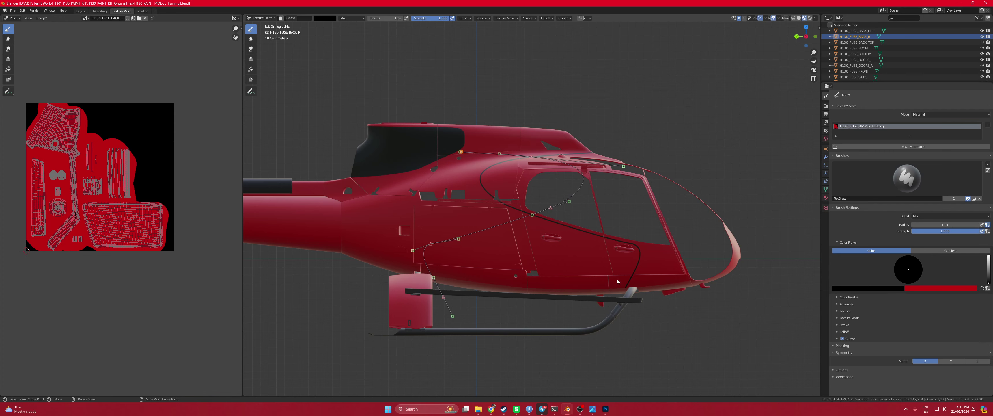
left_click(806, 37)
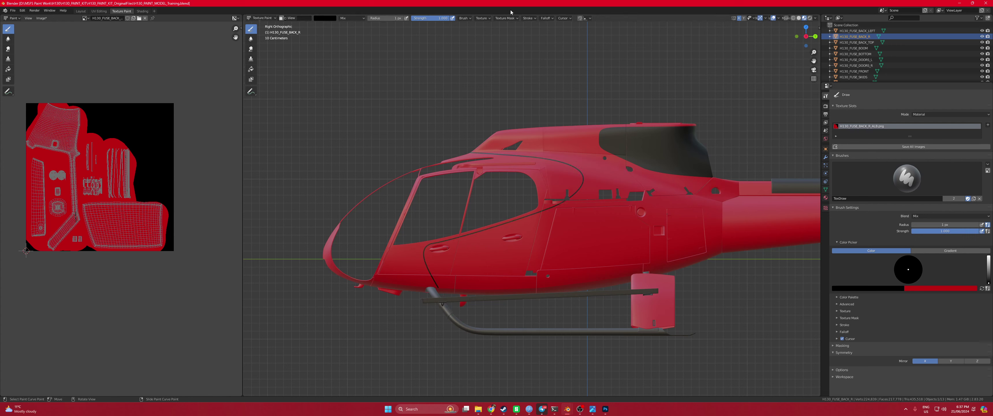
Switch the brush Stroke Method to Space and set the radius to 27 px
left_click(528, 18)
left_click(536, 30)
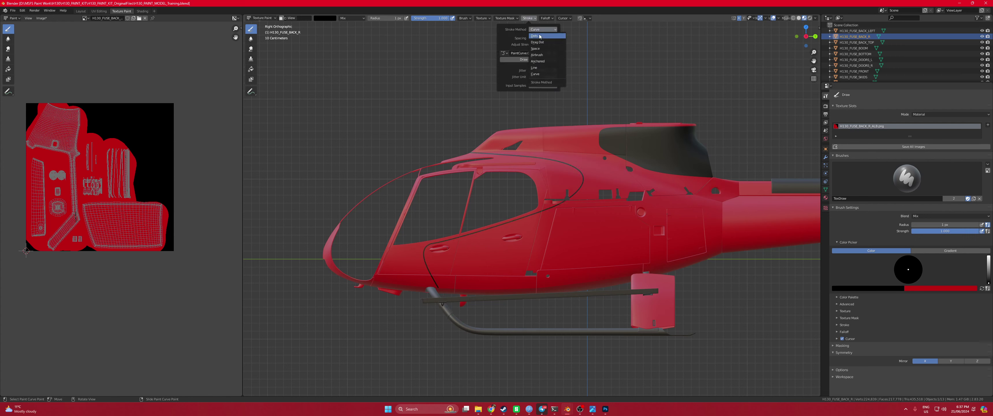
left_click(541, 47)
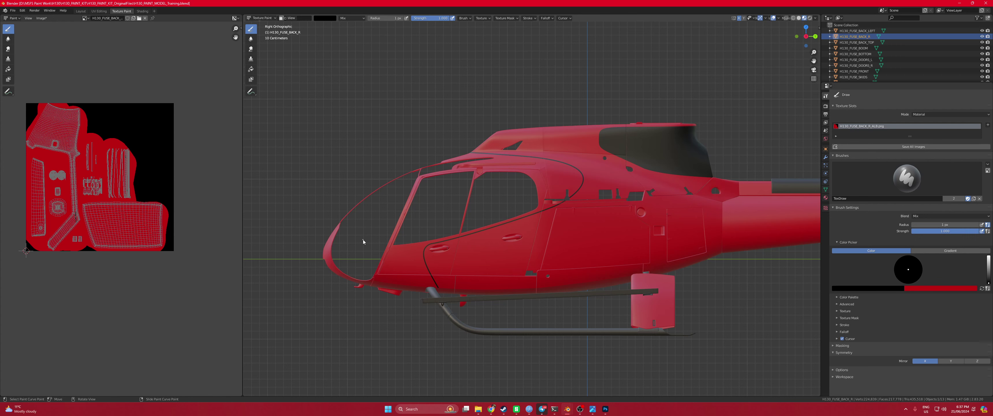
key("f")
left_click(375, 241)
left_click(535, 19)
left_click(81, 11)
middle_click_drag(345, 103, 429, 158)
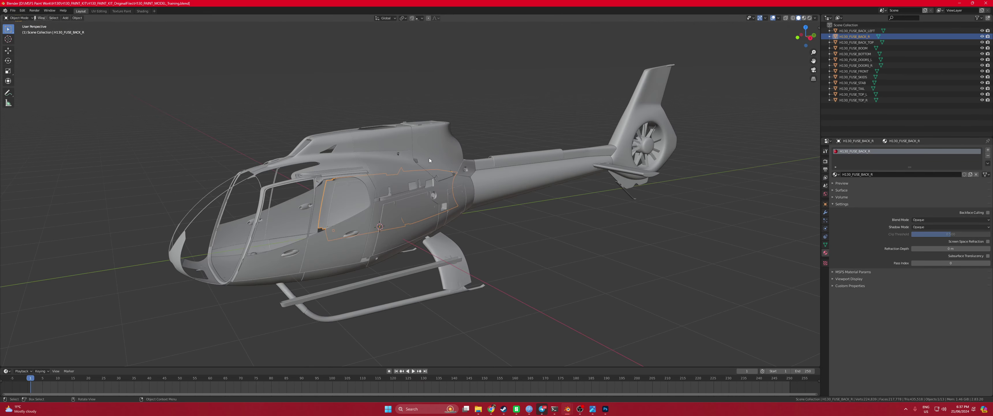
Select H130_FUSE_TOP_L in Texture Paint and dab dark grey onto the roof
left_click(345, 167)
left_click(121, 11)
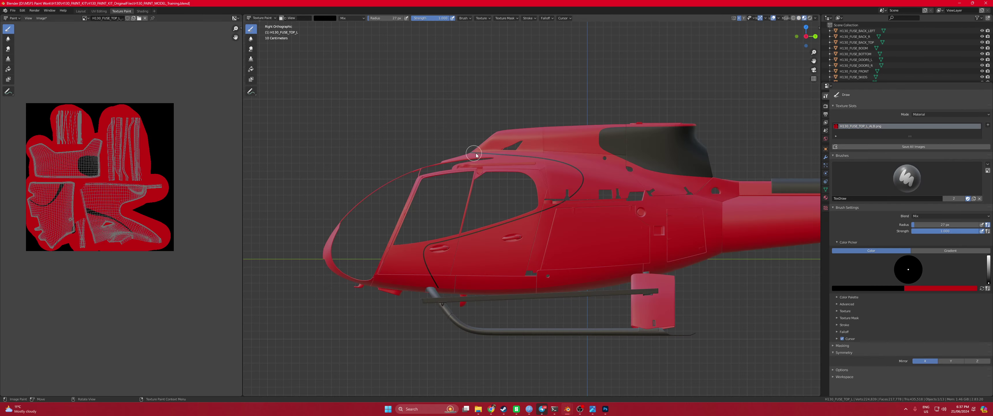
left_click(490, 164)
scroll(492, 183, "up", 5)
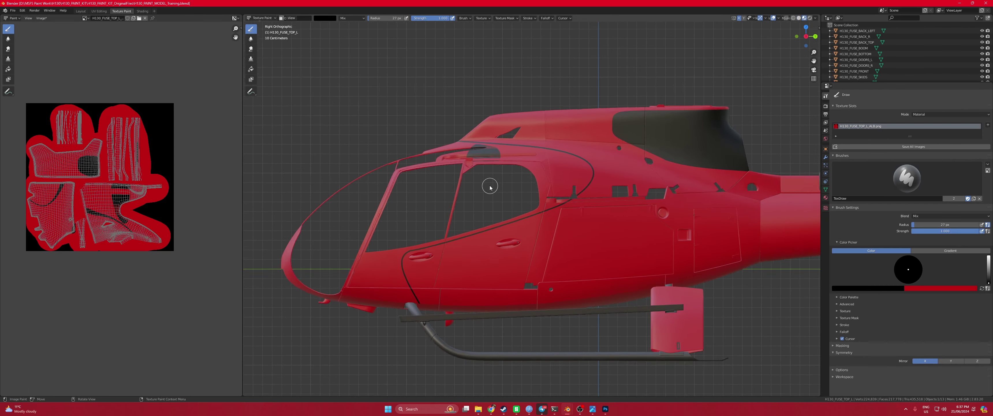
middle_click_drag(438, 153, 535, 217, "shift")
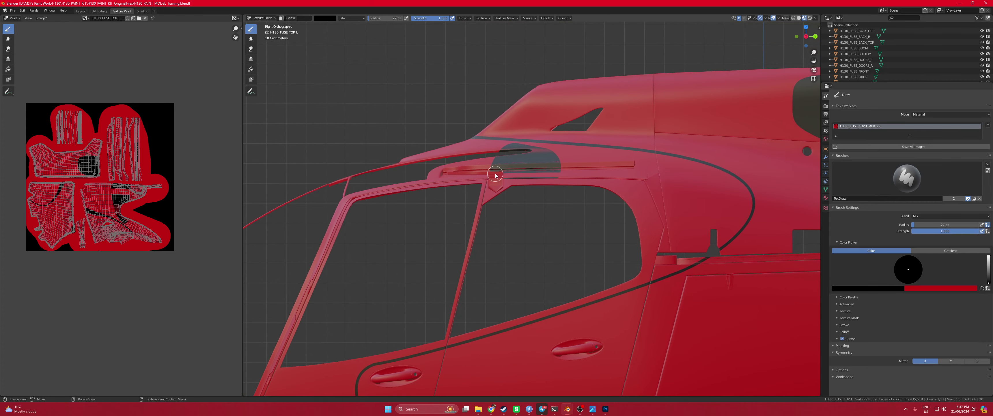
Paint the trim strip above the cockpit door dark grey, undoing a stray stroke on the spar
mouse_move(476, 167)
left_mouse_down()
mouse_move(420, 177)
mouse_move(482, 173)
mouse_move(433, 175)
mouse_move(474, 171)
mouse_move(440, 161)
mouse_move(513, 161)
mouse_move(394, 158)
mouse_move(393, 168)
mouse_move(472, 153)
mouse_move(457, 146)
mouse_move(503, 146)
mouse_move(493, 146)
mouse_move(512, 148)
mouse_move(493, 161)
mouse_move(495, 151)
mouse_move(502, 161)
mouse_move(408, 156)
mouse_move(477, 176)
mouse_move(439, 169)
mouse_move(447, 179)
mouse_move(523, 181)
mouse_move(466, 170)
left_mouse_up()
key("ctrl+z")
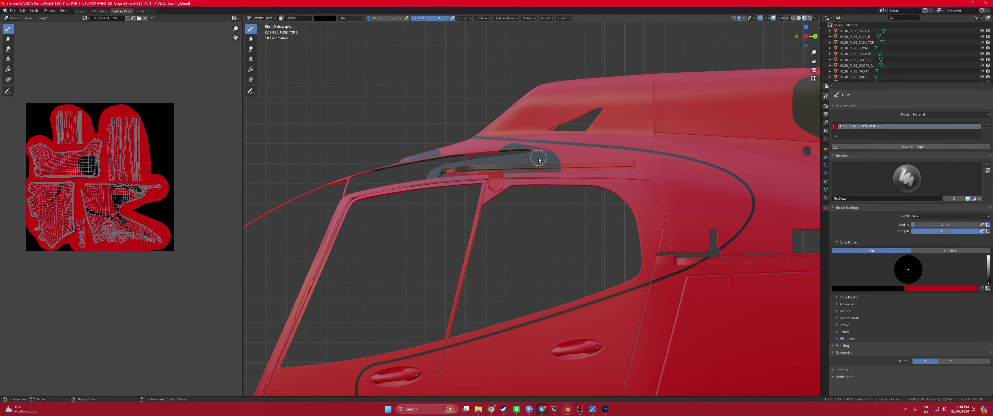
mouse_move(538, 160)
left_mouse_down()
mouse_move(633, 176)
mouse_move(532, 154)
mouse_move(592, 161)
mouse_move(539, 160)
left_mouse_up()
middle_click_drag(539, 160, 547, 193)
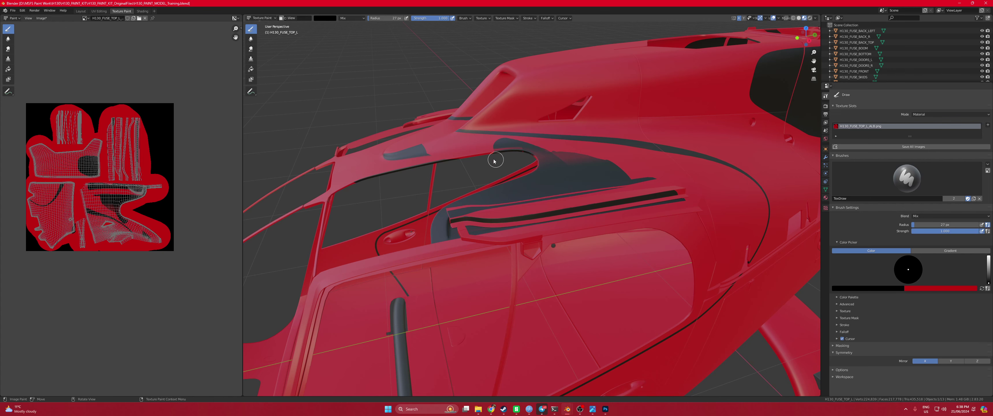
Paint the roof ridge, window-sill strip and leftover red seams and slivers dark grey
mouse_move(426, 154)
left_mouse_down()
mouse_move(459, 154)
mouse_move(420, 162)
mouse_move(473, 154)
mouse_move(332, 181)
mouse_move(338, 159)
mouse_move(349, 184)
mouse_move(387, 147)
mouse_move(473, 144)
mouse_move(452, 140)
mouse_move(469, 141)
mouse_move(460, 138)
mouse_move(486, 148)
mouse_move(469, 155)
mouse_move(512, 158)
left_mouse_up()
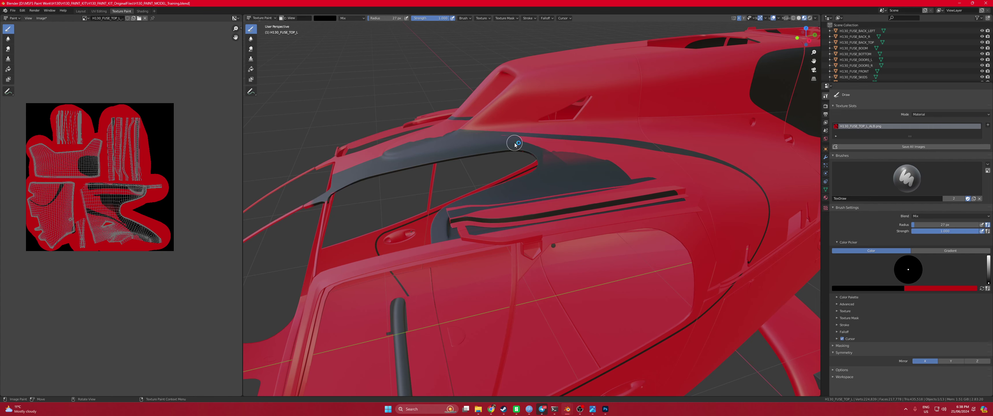
mouse_move(526, 207)
left_mouse_down()
mouse_move(443, 217)
mouse_move(551, 220)
mouse_move(601, 201)
mouse_move(511, 196)
mouse_move(469, 210)
mouse_move(640, 199)
left_mouse_up()
mouse_move(558, 236)
left_mouse_down()
mouse_move(672, 202)
mouse_move(674, 184)
mouse_move(653, 188)
mouse_move(678, 200)
mouse_move(605, 204)
mouse_move(682, 176)
mouse_move(485, 207)
left_mouse_up()
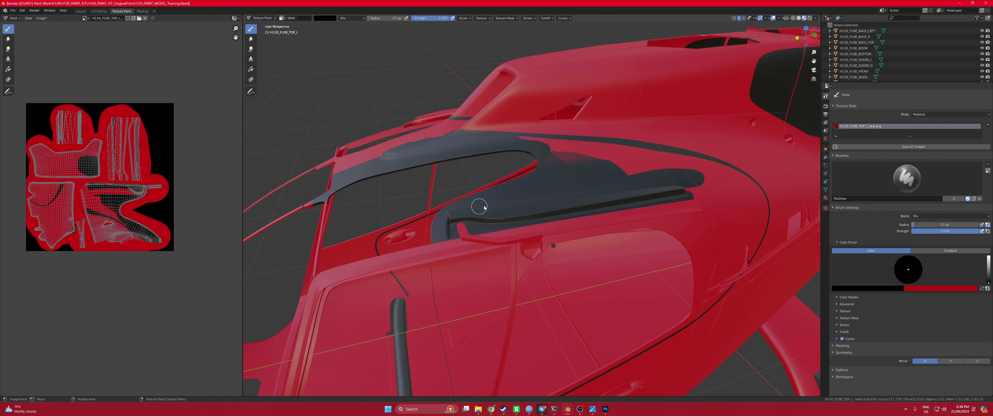
mouse_move(521, 173)
middle_mouse_down()
mouse_move(534, 249)
mouse_move(523, 195)
mouse_move(470, 199)
middle_mouse_up()
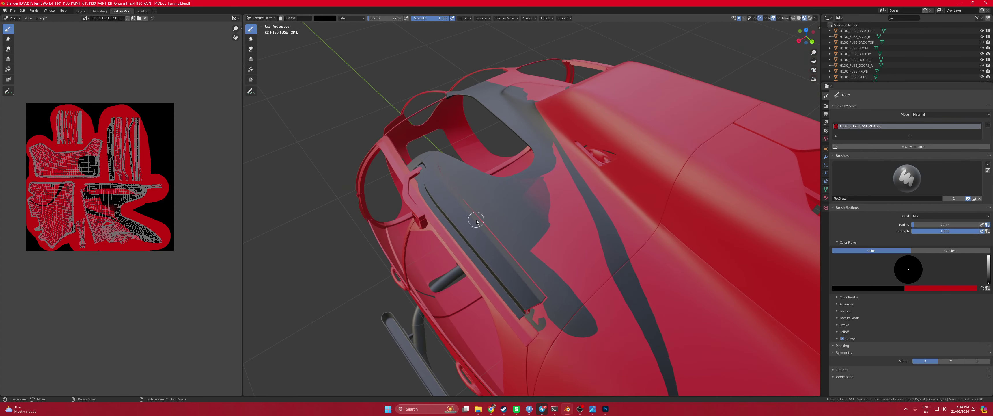
left_click_drag(477, 221, 495, 221)
mouse_move(508, 260)
left_mouse_down()
mouse_move(522, 309)
mouse_move(539, 322)
mouse_move(552, 275)
mouse_move(545, 319)
mouse_move(550, 329)
mouse_move(561, 322)
mouse_move(536, 362)
mouse_move(530, 347)
mouse_move(527, 355)
mouse_move(552, 336)
mouse_move(534, 384)
mouse_move(571, 319)
mouse_move(574, 274)
mouse_move(542, 243)
mouse_move(564, 289)
mouse_move(547, 228)
mouse_move(580, 290)
mouse_move(578, 230)
mouse_move(586, 269)
mouse_move(573, 224)
mouse_move(588, 263)
mouse_move(539, 153)
mouse_move(548, 171)
mouse_move(517, 196)
left_mouse_up()
Enlarge the brush to 61 px and paint the remaining red areas grey
key("f")
left_click(557, 259)
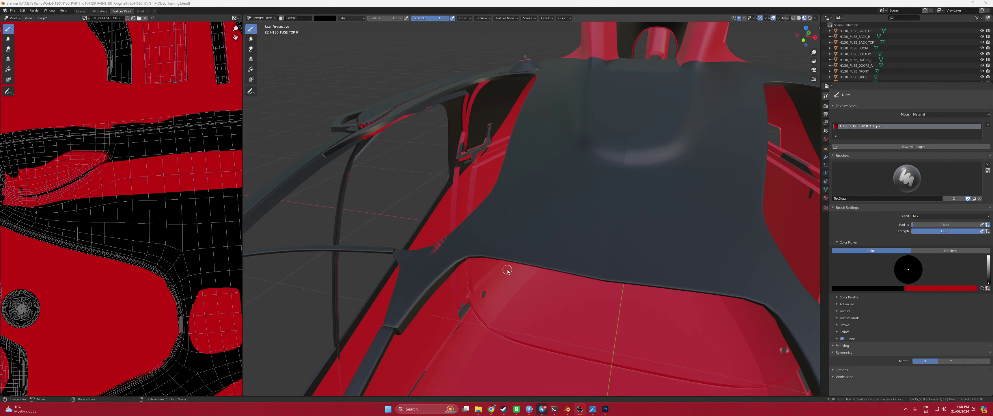
left_click(440, 244)
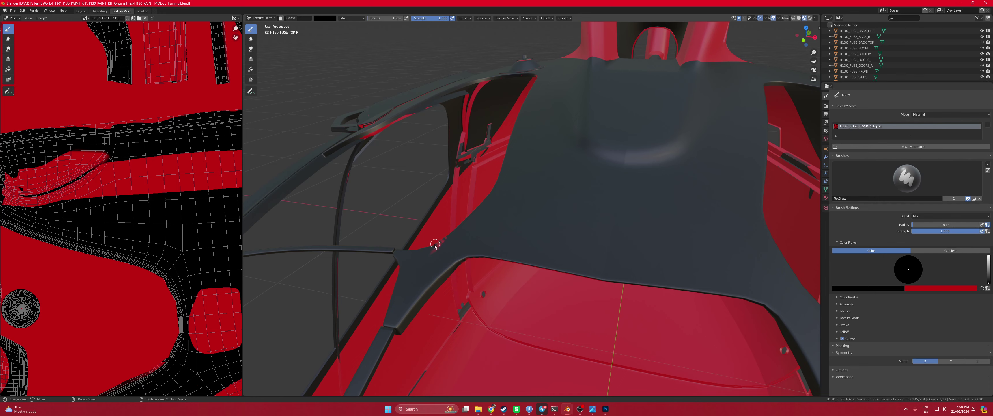
Orbit under the roof and darken the edge where the grey roof meets the red cabin
middle_click_drag(476, 233, 595, 275)
middle_click_drag(661, 363, 671, 219)
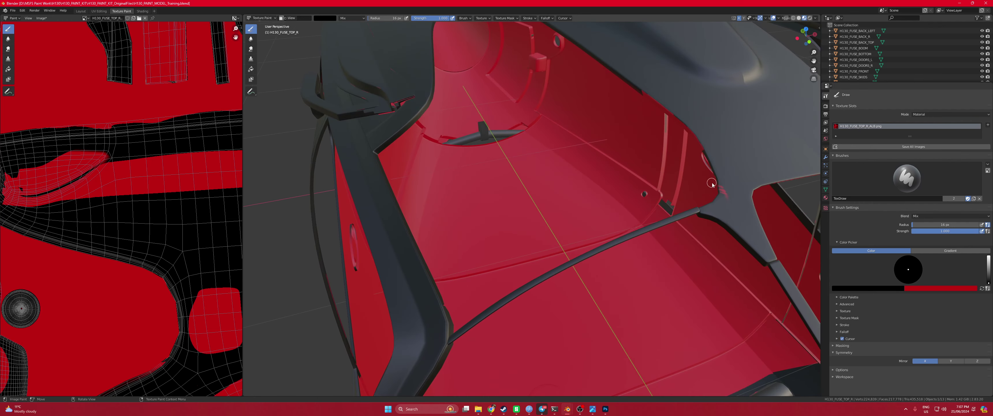
left_click_drag(683, 118, 644, 91)
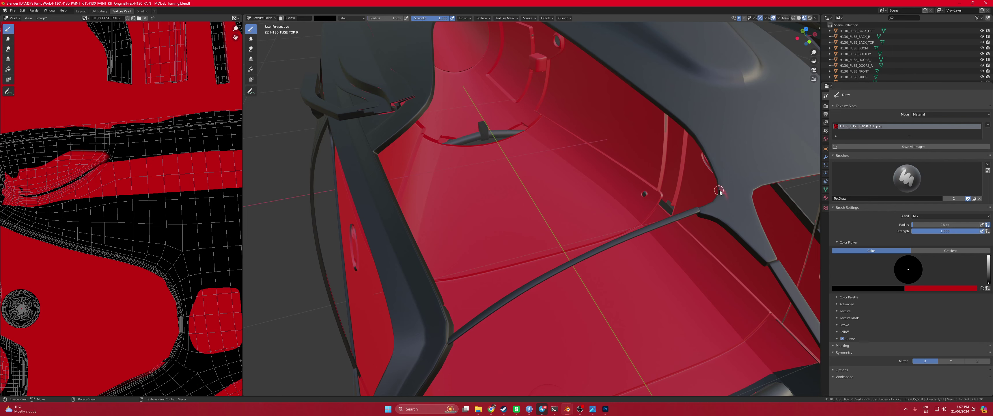
scroll(643, 194, "up", 5)
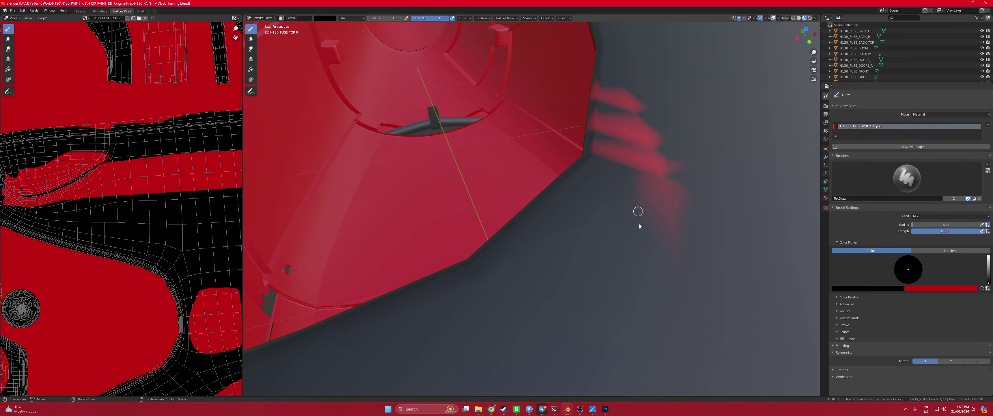
middle_click_drag(662, 228, 588, 227)
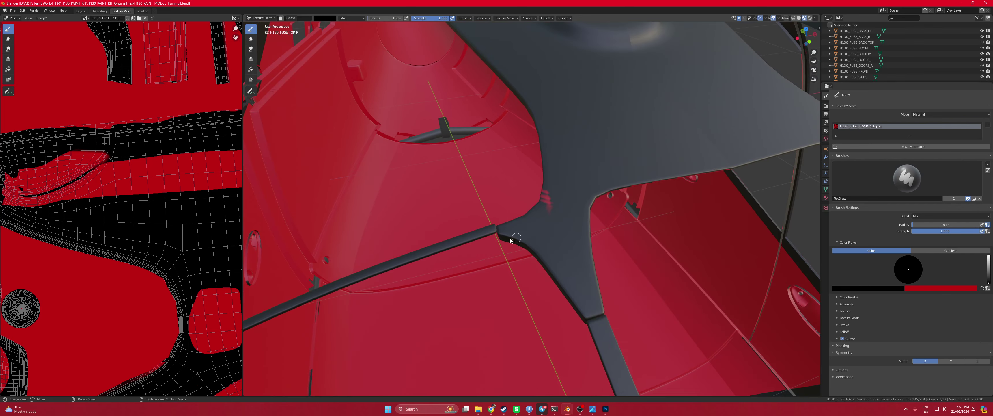
scroll(148, 260, "down", 2)
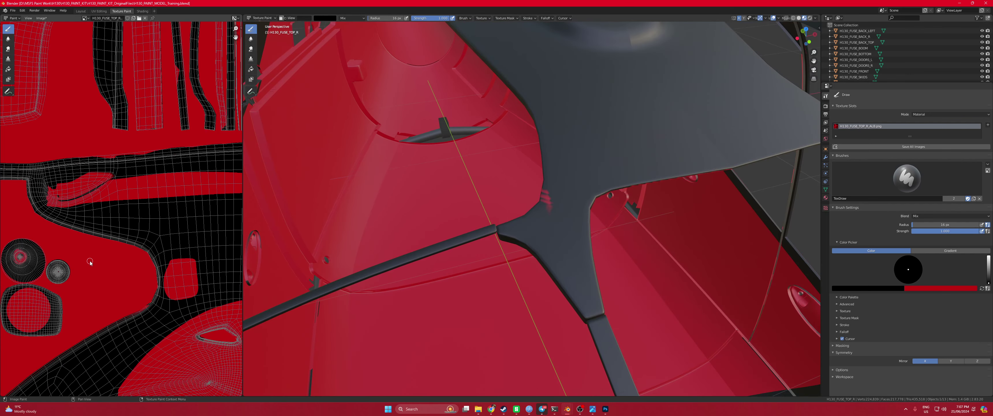
middle_click_drag(89, 262, 146, 251)
scroll(146, 250, "down", 2)
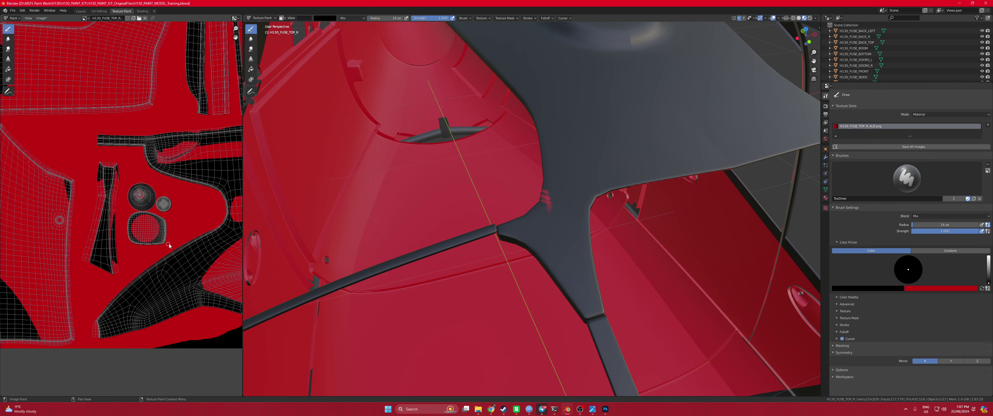
scroll(128, 251, "down", 2)
scroll(128, 250, "left", 3)
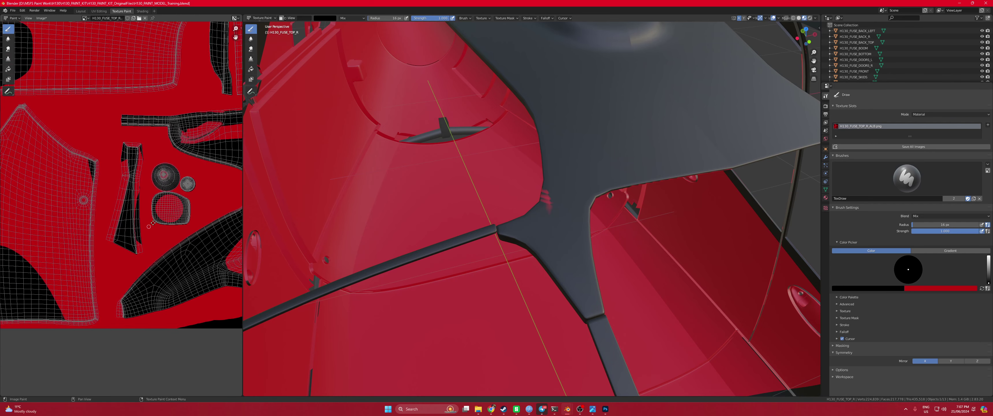
scroll(134, 213, "left", 3)
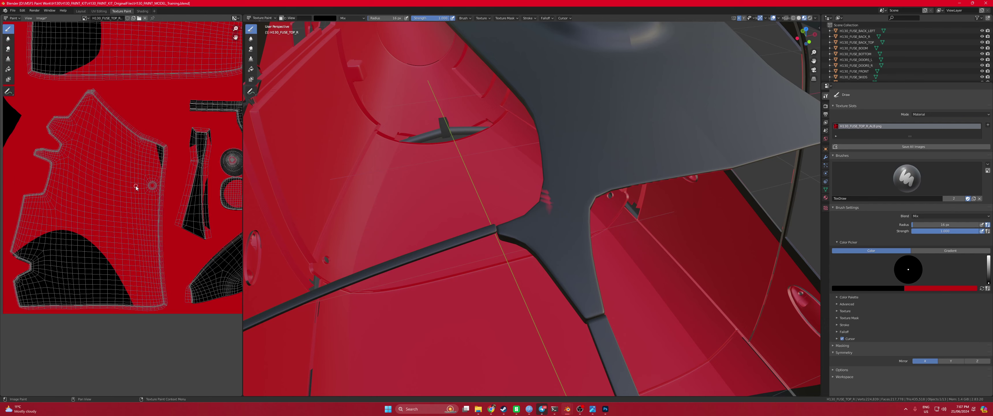
scroll(136, 189, "down", 3)
scroll(36, 254, "up", 3)
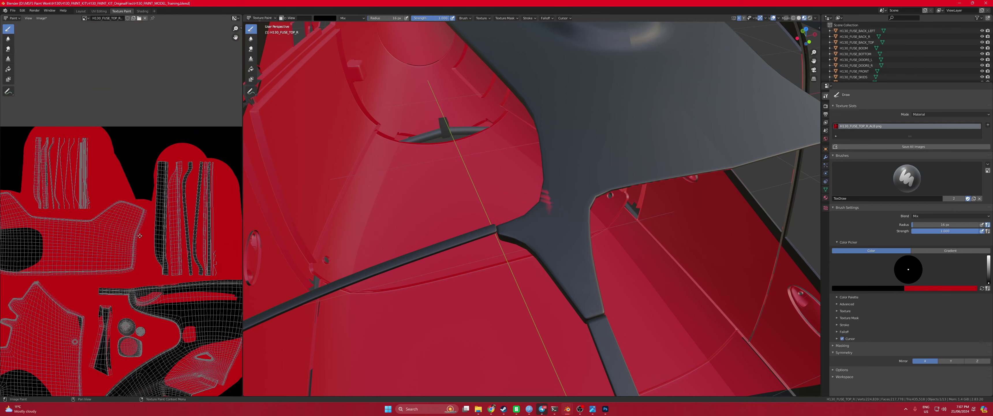
scroll(139, 235, "down", 3)
scroll(83, 223, "right", 3)
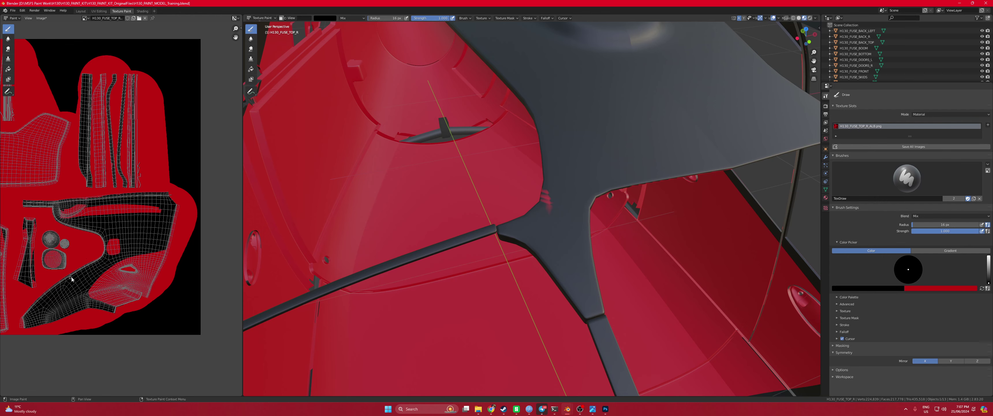
scroll(66, 277, "left", 3)
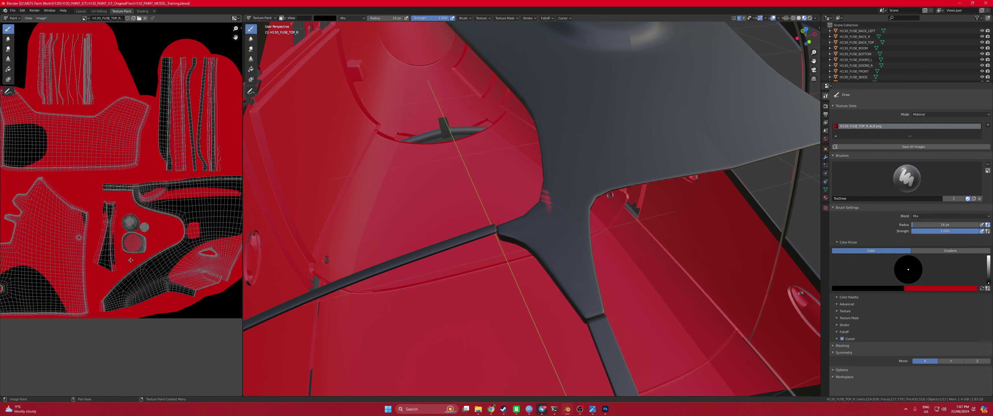
scroll(35, 246, "down", 1)
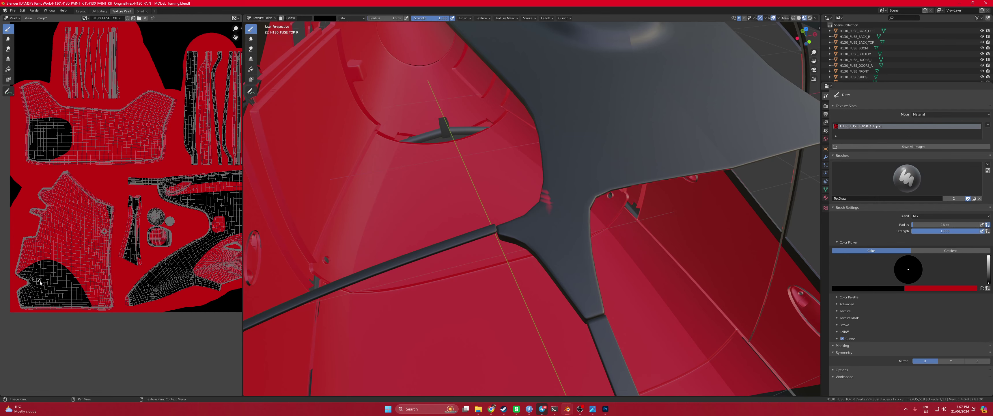
middle_click_drag(78, 239, 66, 306)
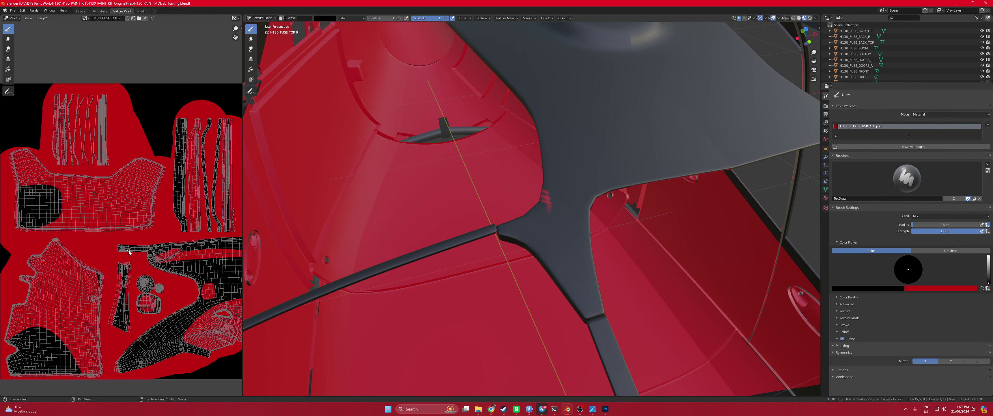
middle_click_drag(151, 286, 98, 258)
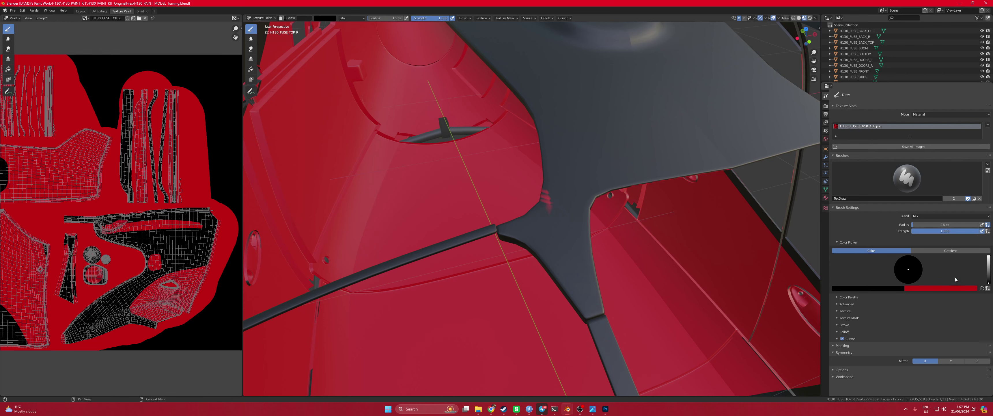
Switch the paint colour to magenta and paint a test patch on the dark strut junction
left_click(982, 289)
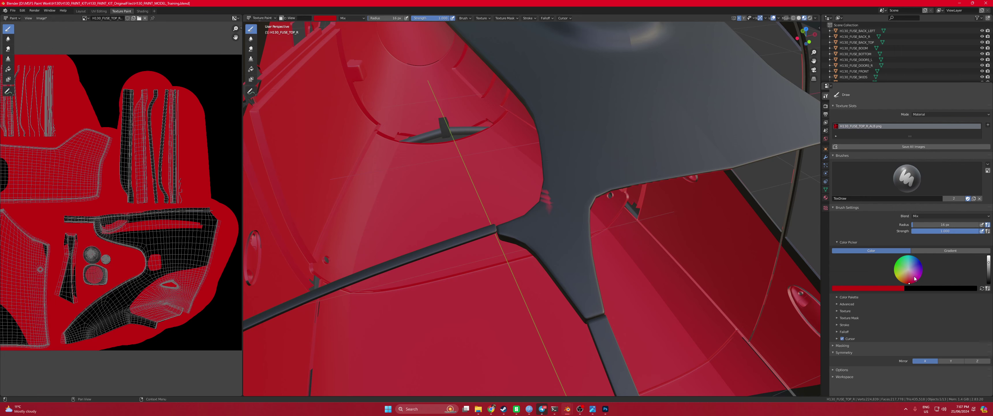
left_click_drag(915, 279, 919, 275)
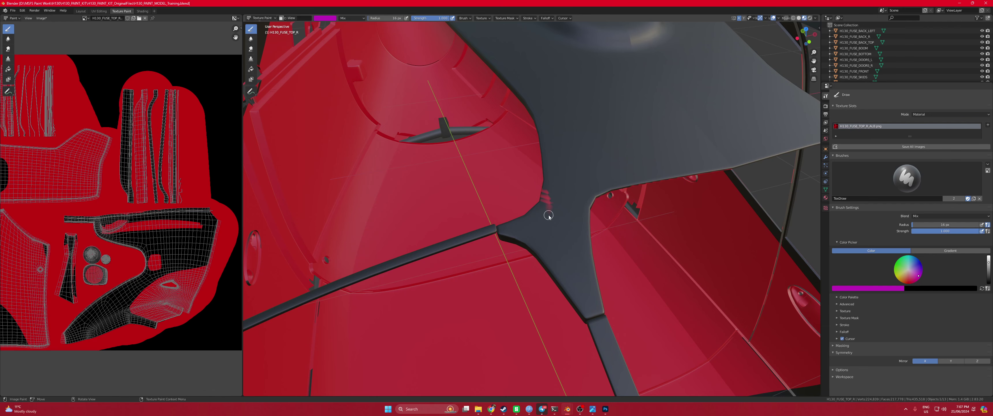
mouse_move(546, 217)
left_mouse_down()
mouse_move(540, 207)
mouse_move(557, 229)
left_mouse_up()
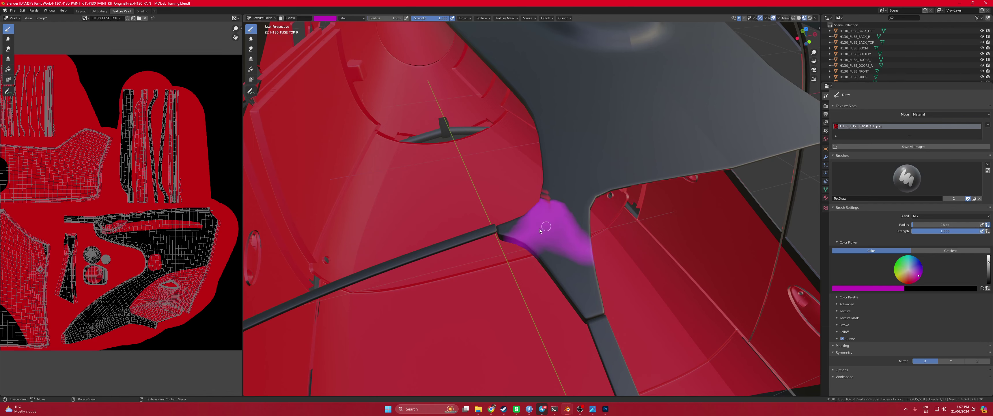
Pan and zoom the UV editor through the texture islands to find the strut's island, then pick green
scroll(103, 261, "up", 4)
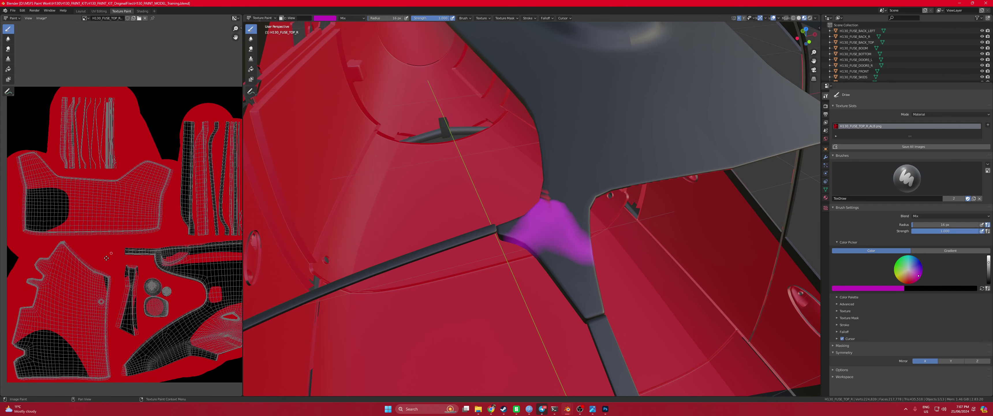
scroll(136, 237, "up", 3)
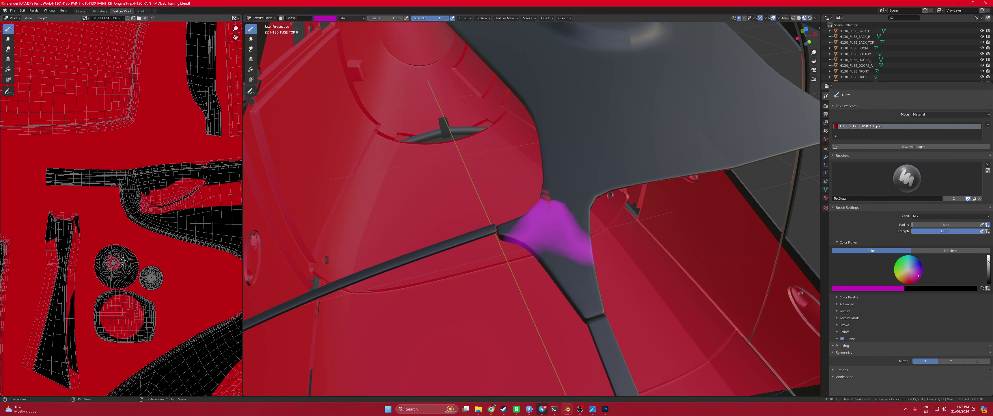
middle_click_drag(110, 249, 112, 214)
scroll(150, 200, "down", 2)
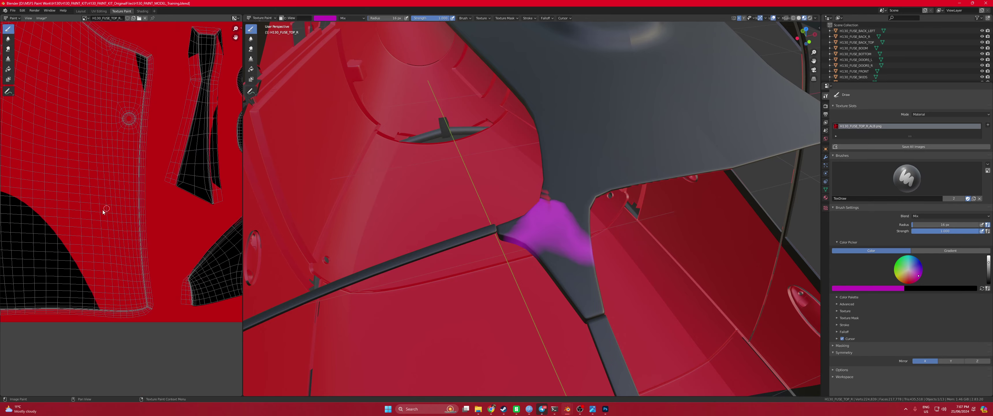
scroll(103, 217, "up", 3)
middle_click_drag(103, 157, 110, 235)
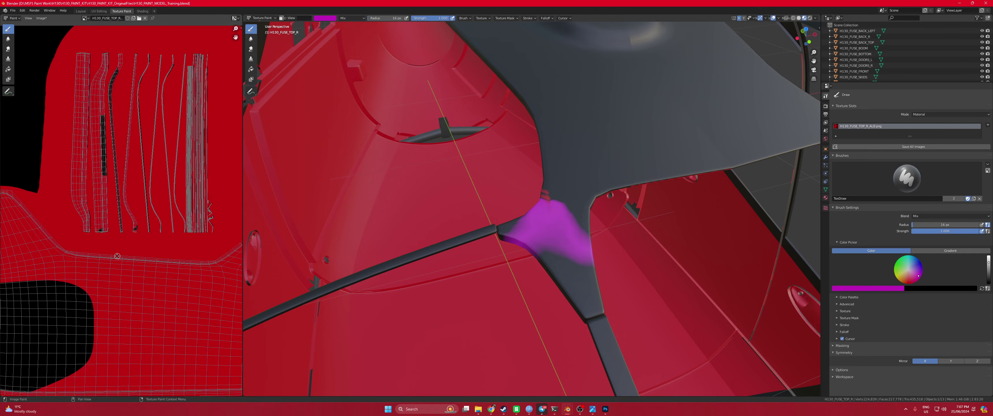
scroll(108, 216, "down", 2)
scroll(106, 200, "up", 2)
middle_click_drag(106, 200, 20, 259)
scroll(116, 181, "up", 2)
scroll(20, 258, "up", 3)
scroll(20, 258, "down", 2)
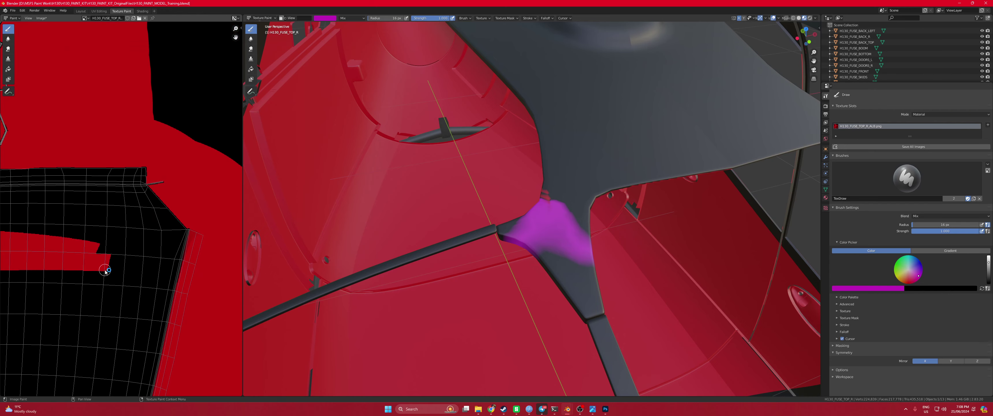
middle_click_drag(104, 260, 137, 228)
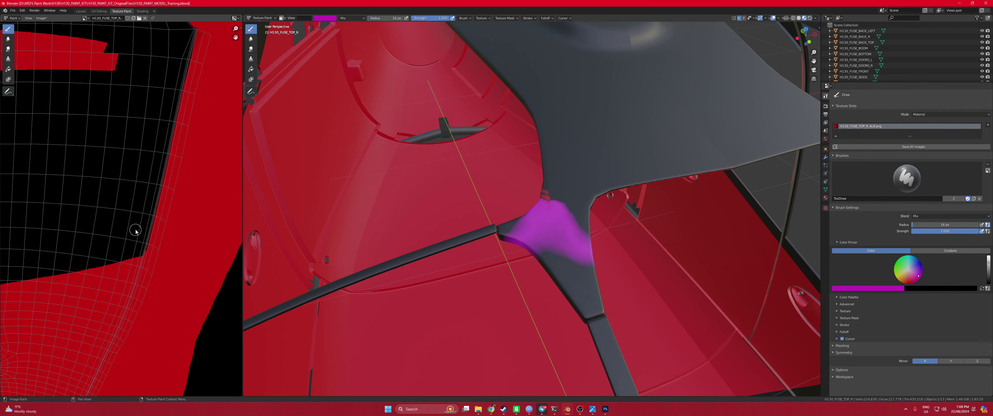
left_click(898, 265)
Paint green over the magenta patch and up the strut, marking the island tip on the texture
mouse_move(508, 232)
left_mouse_down()
mouse_move(572, 216)
mouse_move(549, 249)
mouse_move(560, 251)
left_mouse_up()
mouse_move(555, 211)
left_mouse_down()
mouse_move(557, 168)
mouse_move(580, 220)
left_mouse_up()
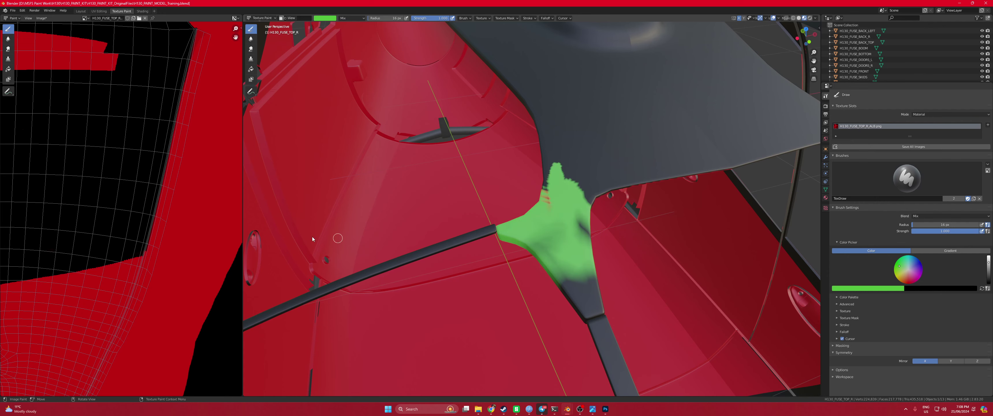
scroll(131, 216, "down", 3)
scroll(131, 216, "down", 4)
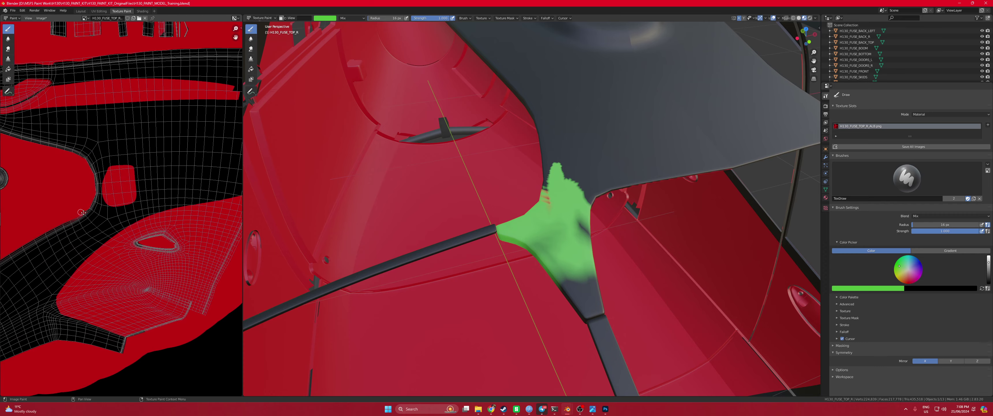
scroll(114, 218, "up", 3)
scroll(109, 275, "up", 5)
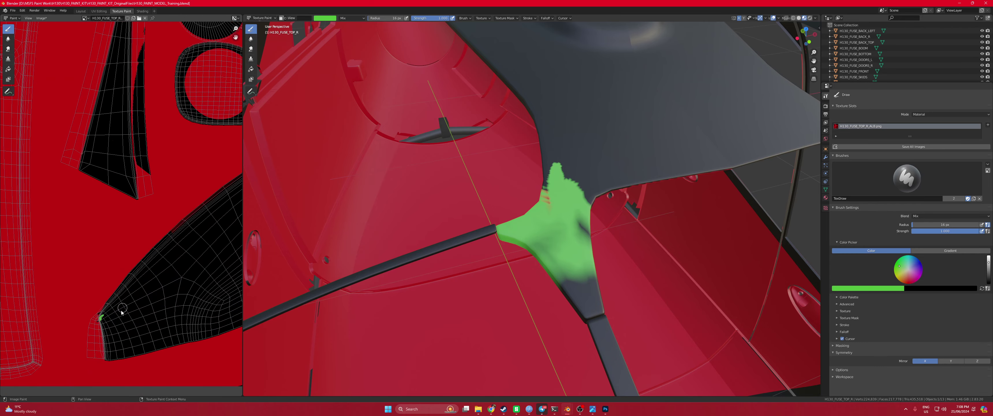
left_click_drag(154, 291, 166, 275)
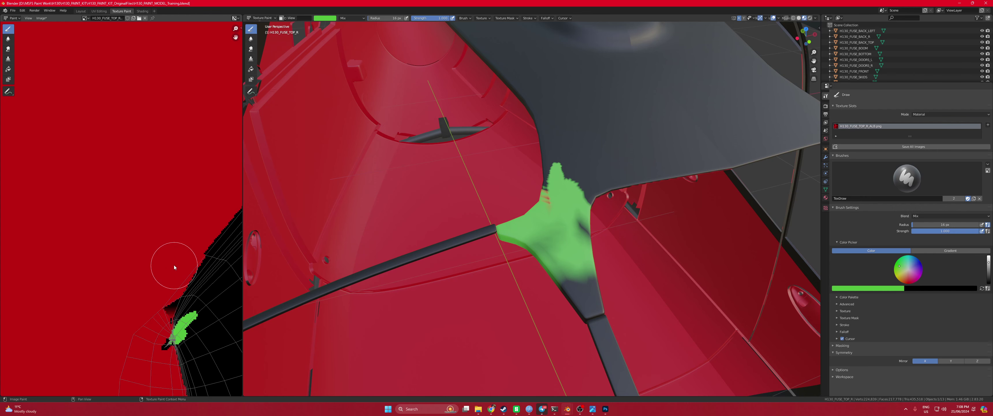
Centre the UV view on the green stroke and paint over it in black
middle_click_drag(164, 265, 122, 211)
scroll(122, 211, "up", 2)
scroll(147, 236, "up", 2)
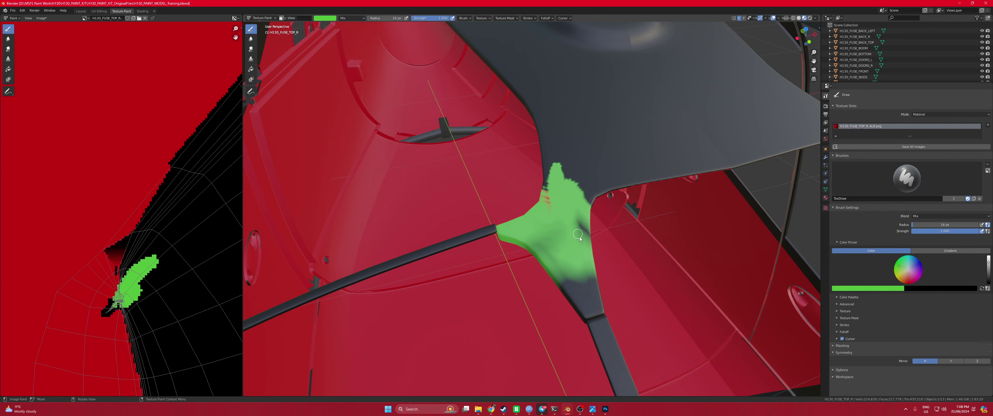
scroll(127, 295, "up", 2)
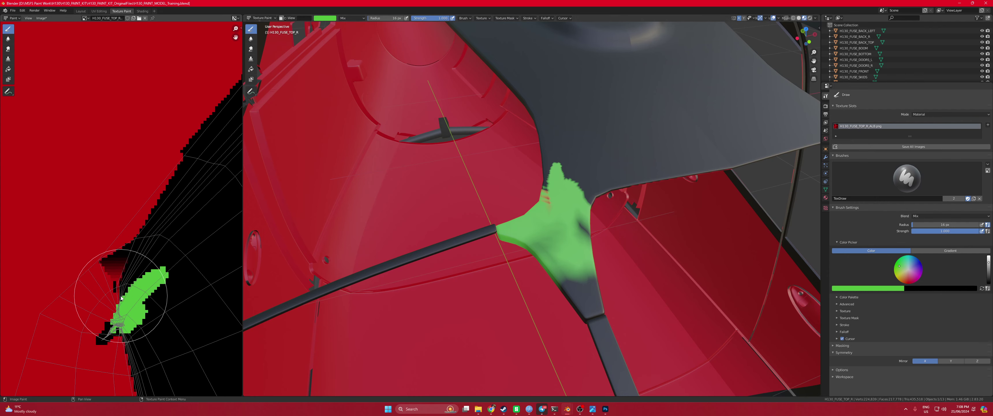
middle_click_drag(129, 330, 99, 261)
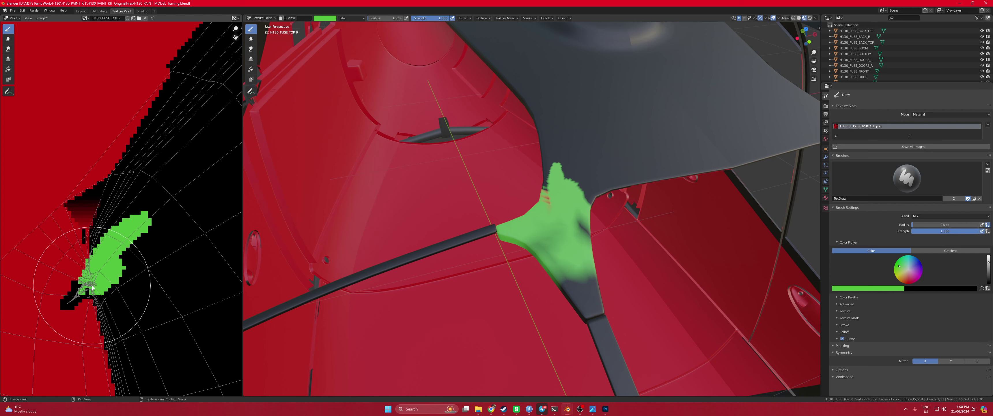
key("x")
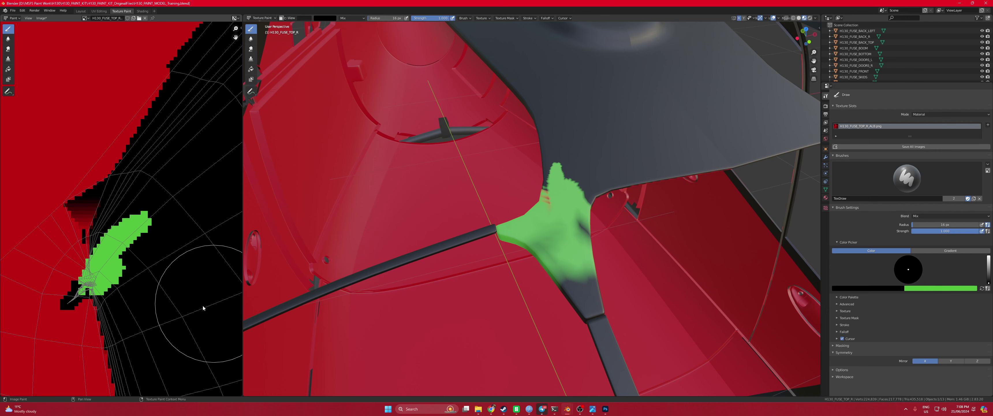
mouse_move(155, 282)
left_mouse_down()
mouse_move(126, 262)
mouse_move(91, 284)
mouse_move(131, 283)
left_mouse_up()
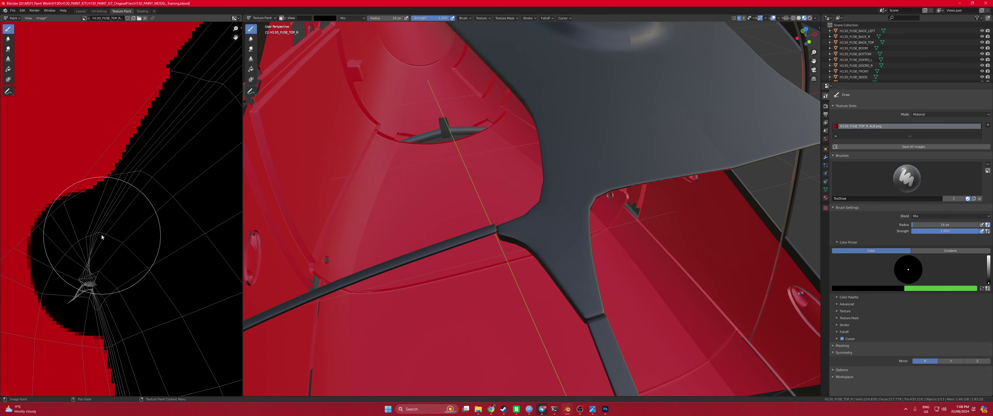
Cover the red areas and left edge of the roof island with black paint
left_click_drag(102, 237, 171, 127)
middle_click_drag(170, 126, 91, 237)
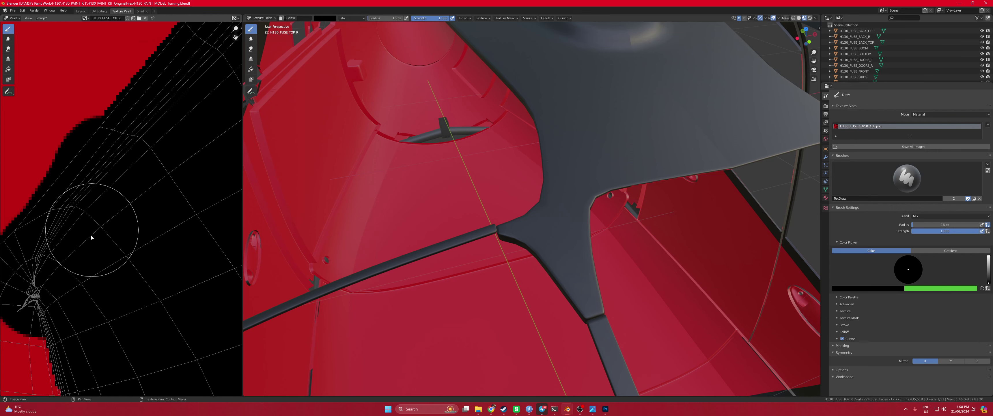
scroll(91, 237, "down", 2)
middle_click_drag(141, 297, 163, 267)
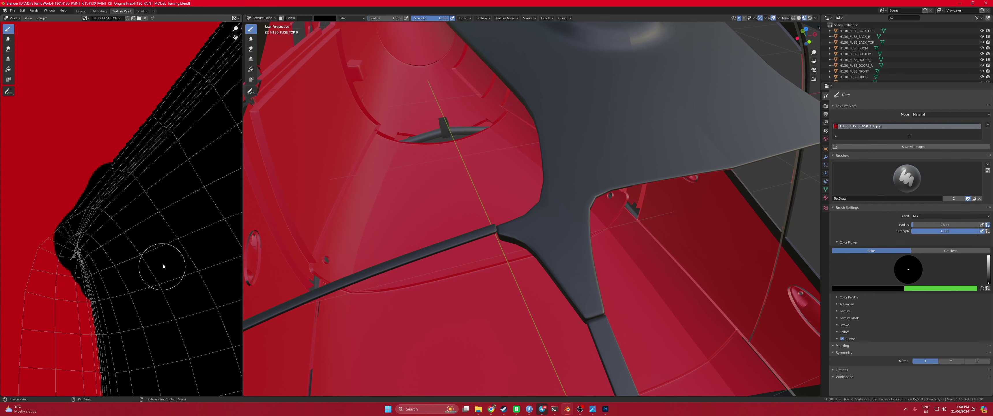
scroll(163, 266, "down", 3)
scroll(159, 274, "down", 1)
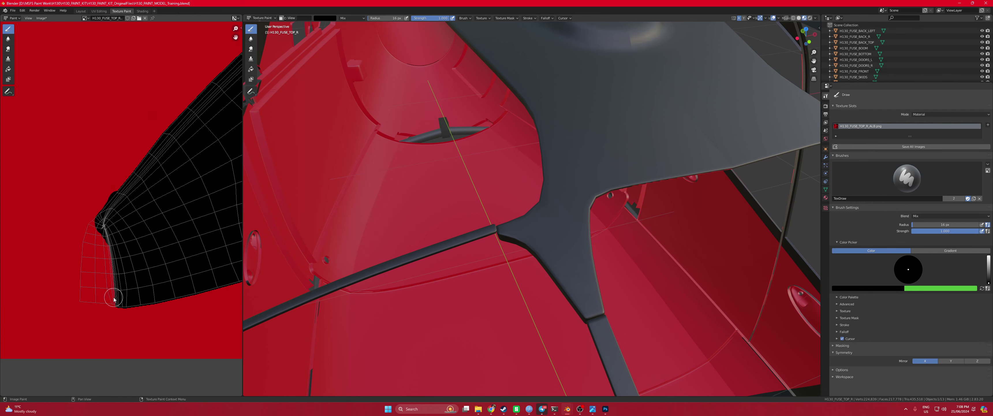
mouse_move(113, 298)
left_mouse_down()
mouse_move(82, 294)
mouse_move(95, 221)
mouse_move(90, 269)
mouse_move(116, 267)
mouse_move(111, 287)
left_mouse_up()
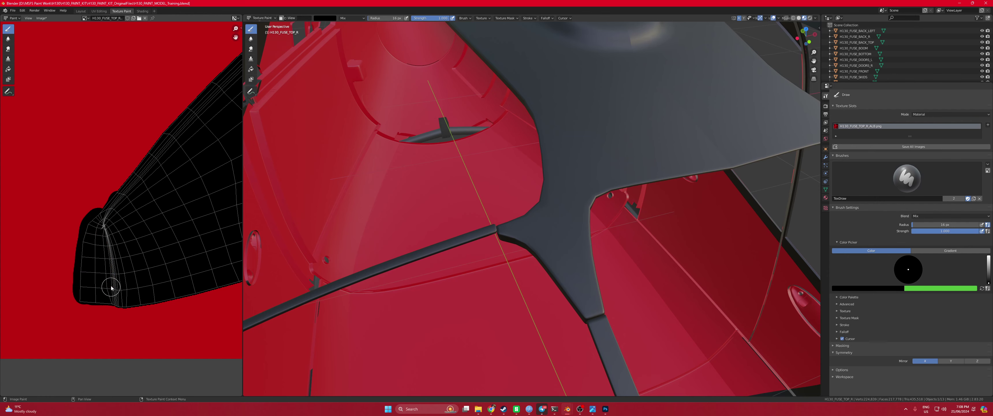
scroll(463, 250, "down", 5)
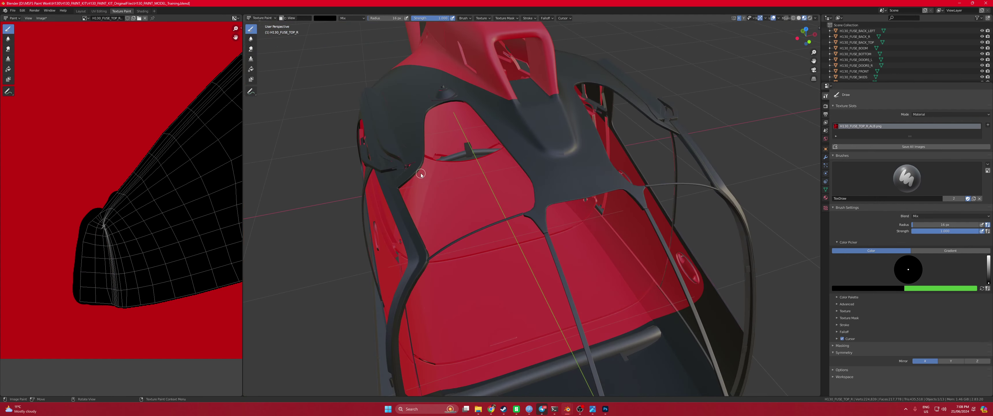
scroll(420, 174, "up", 1)
middle_click_drag(53, 164, 159, 213)
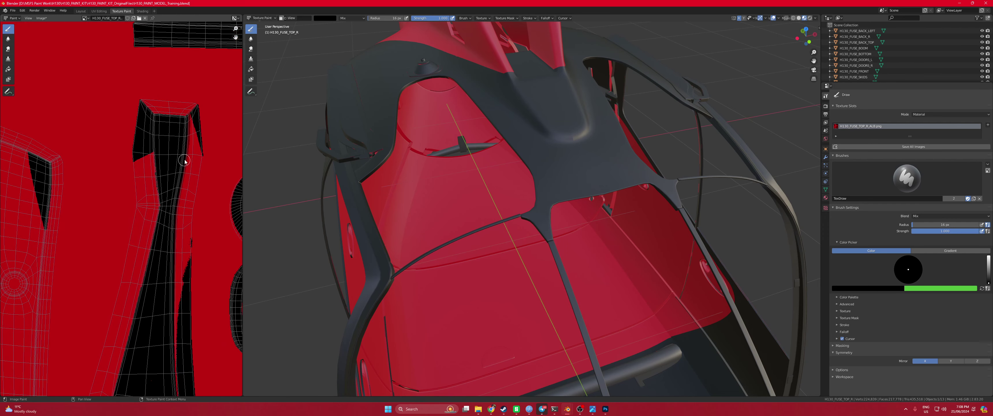
Paint black down the island's right side, filling the remaining red strips and slivers, checking the cockpit
left_click_drag(192, 122, 192, 151)
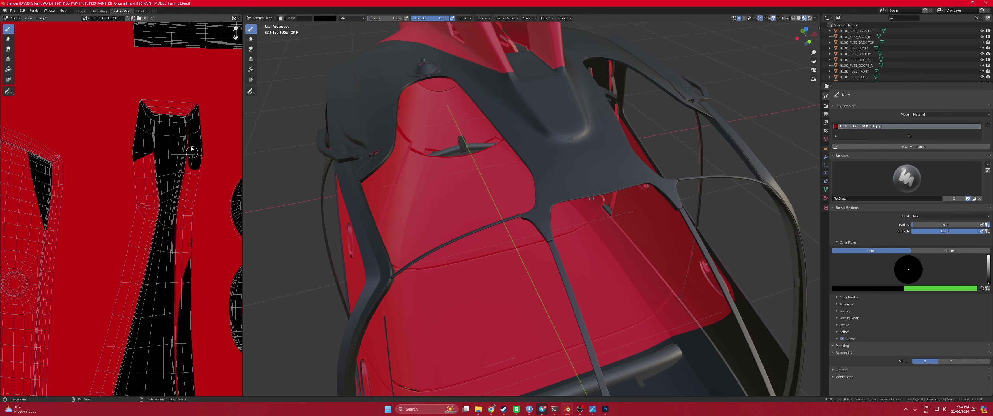
mouse_move(193, 118)
left_mouse_down()
mouse_move(196, 218)
mouse_move(173, 343)
mouse_move(172, 307)
mouse_move(176, 388)
left_mouse_up()
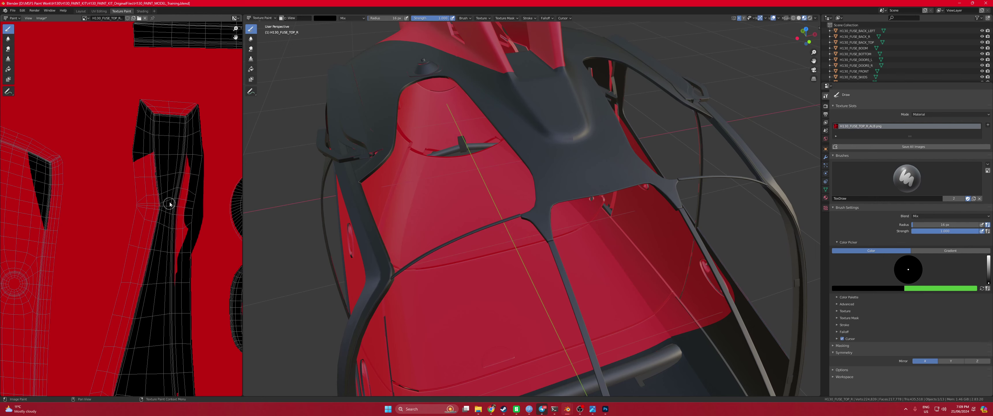
mouse_move(187, 155)
left_mouse_down()
mouse_move(186, 256)
mouse_move(181, 193)
mouse_move(173, 259)
mouse_move(176, 299)
mouse_move(183, 241)
mouse_move(182, 379)
left_mouse_up()
middle_click_drag(181, 378, 159, 256)
left_click_drag(159, 254, 169, 293)
middle_click_drag(270, 305, 366, 275)
mouse_move(379, 281)
middle_mouse_down()
mouse_move(372, 308)
mouse_move(376, 295)
middle_mouse_up()
mouse_move(185, 297)
left_mouse_down()
mouse_move(185, 329)
mouse_move(183, 308)
mouse_move(173, 331)
mouse_move(179, 284)
mouse_move(186, 299)
mouse_move(175, 225)
left_mouse_up()
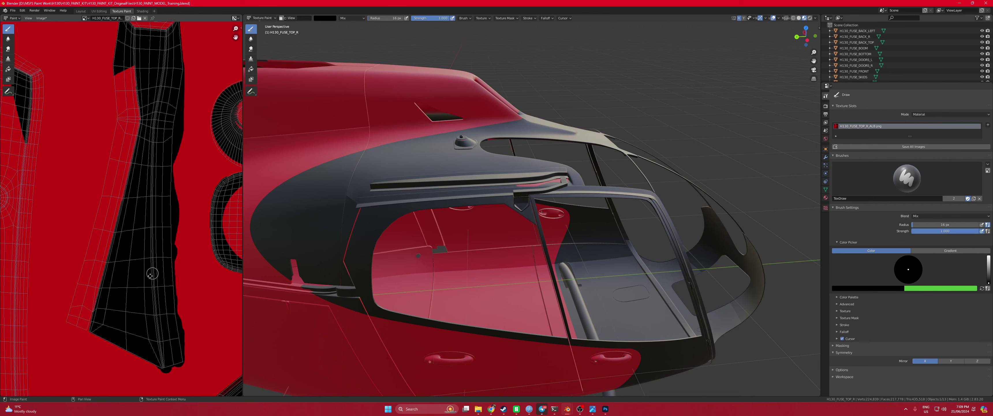
Set the brush radius to 65 px and paint the round island and its red ring black
scroll(162, 239, "down", 3)
key("f")
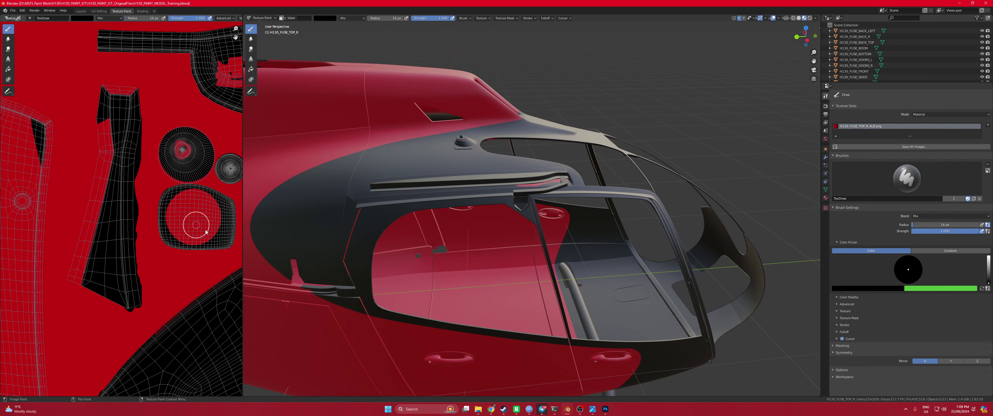
left_click(216, 227)
mouse_move(210, 226)
left_mouse_down()
mouse_move(193, 232)
mouse_move(177, 219)
mouse_move(188, 202)
mouse_move(210, 214)
mouse_move(207, 222)
left_mouse_up()
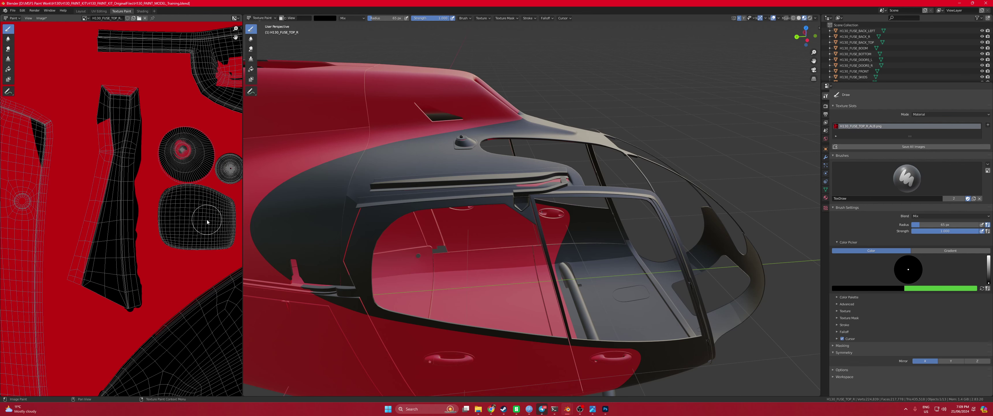
left_click_drag(188, 155, 184, 152)
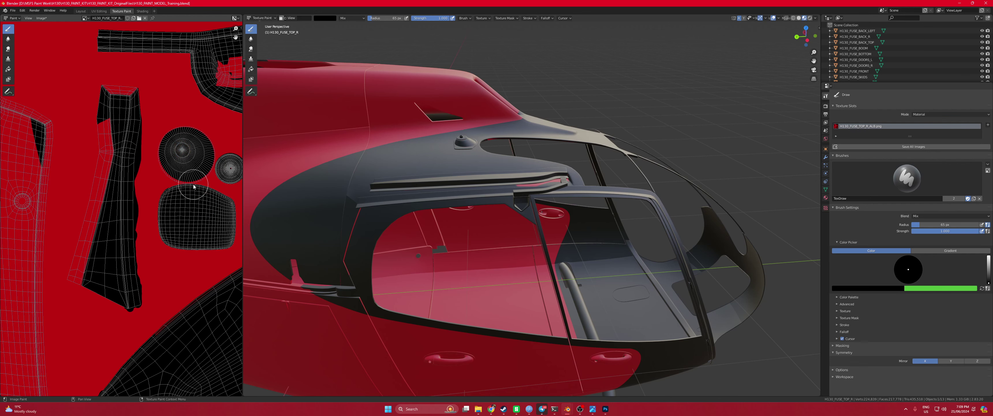
Paint the red wedge and the upper red band inside the dark band black
middle_click_drag(185, 154, 195, 165)
middle_click_drag(212, 106, 132, 150)
mouse_move(132, 149)
left_mouse_down()
mouse_move(149, 130)
mouse_move(178, 132)
mouse_move(162, 133)
mouse_move(202, 115)
left_mouse_up()
middle_click_drag(201, 118, 35, 121)
scroll(436, 216, "down", 2)
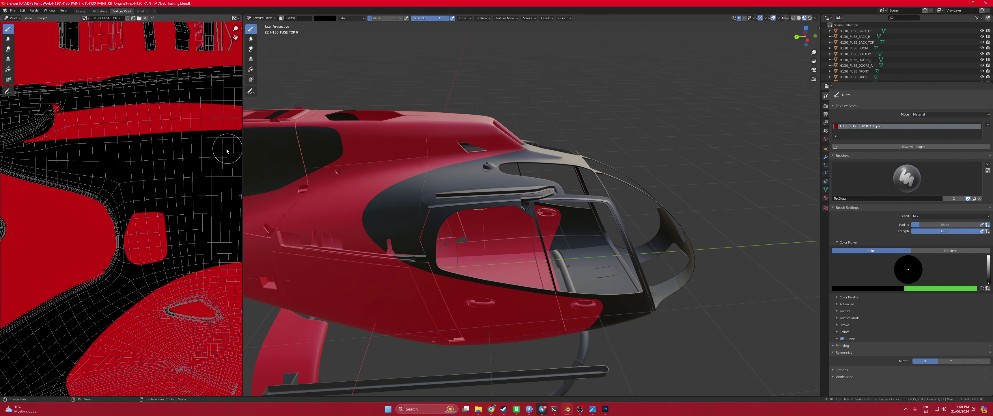
mouse_move(70, 116)
left_mouse_down()
mouse_move(192, 122)
mouse_move(29, 133)
mouse_move(57, 112)
left_mouse_up()
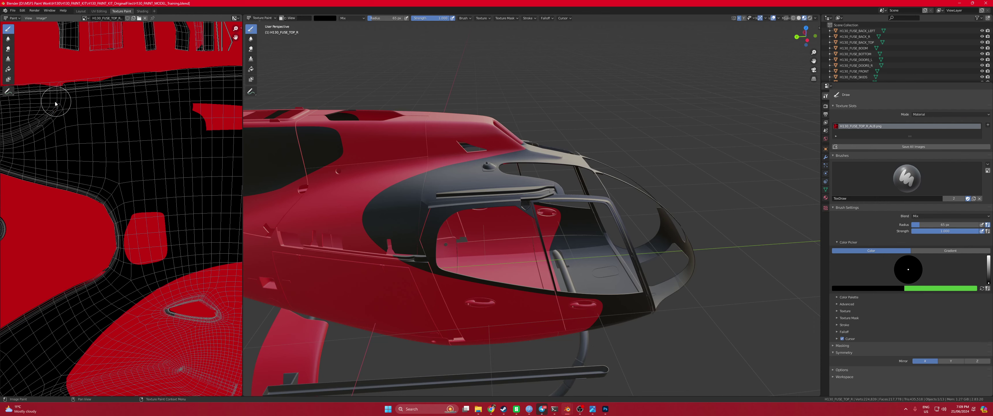
Paint the rounded-square island and the large island's edges black
middle_click_drag(38, 115, 133, 113)
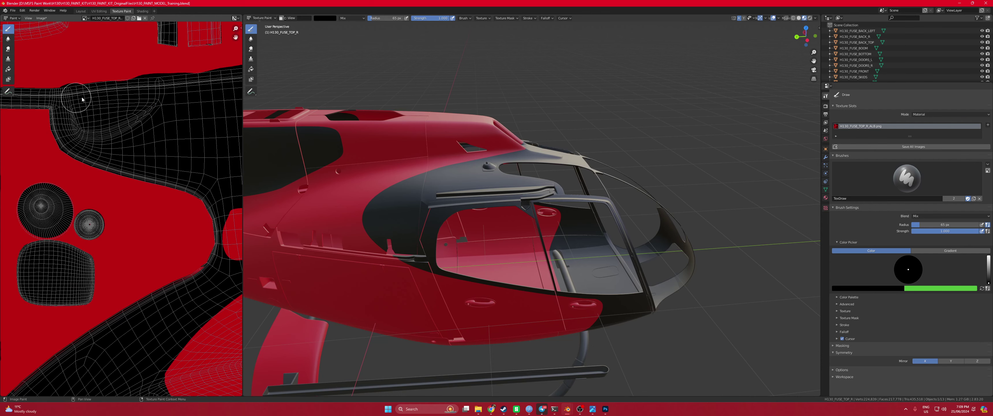
scroll(155, 100, "up", 3)
mouse_move(98, 224)
left_mouse_down()
mouse_move(97, 250)
mouse_move(106, 239)
mouse_move(79, 270)
mouse_move(35, 294)
left_mouse_up()
middle_click_drag(34, 294, 133, 199)
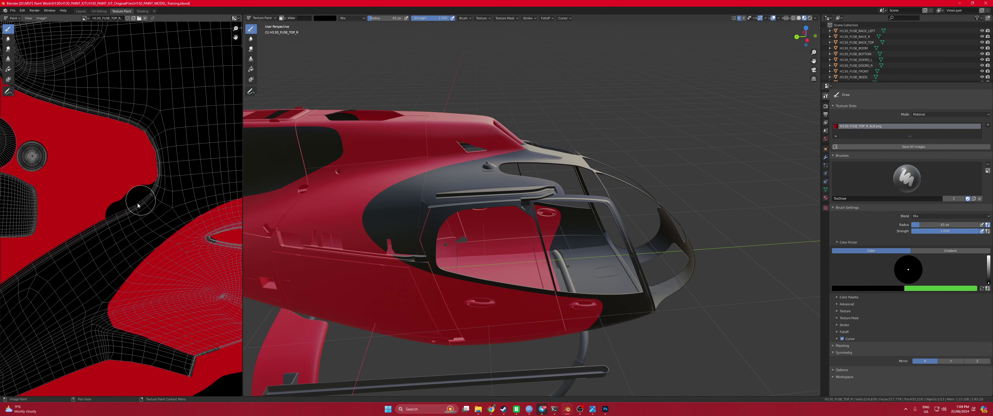
left_click_drag(133, 199, 29, 277)
middle_click_drag(29, 277, 155, 216)
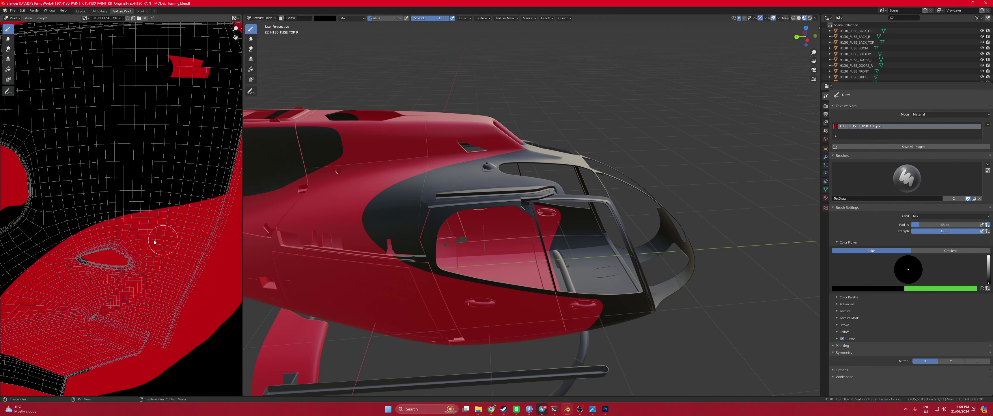
Undo the stray green dab, sample the fuselage red as the secondary colour, and return to black
key("x")
left_click(88, 265)
key("ctrl+z")
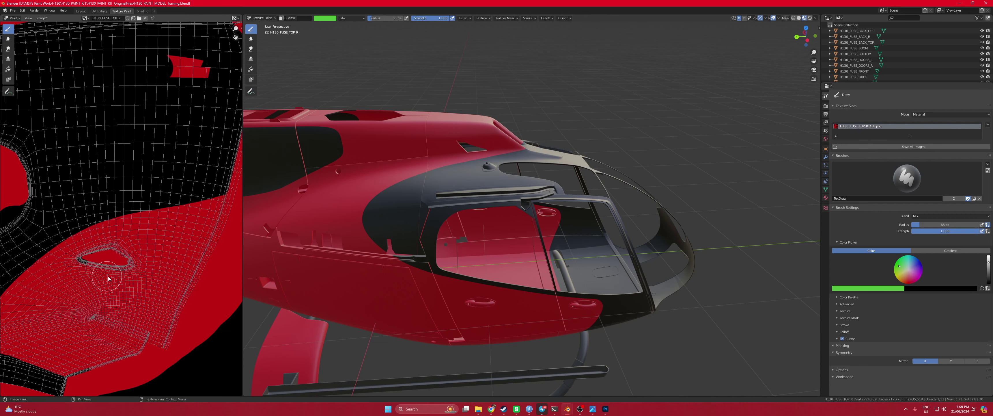
left_click(894, 289)
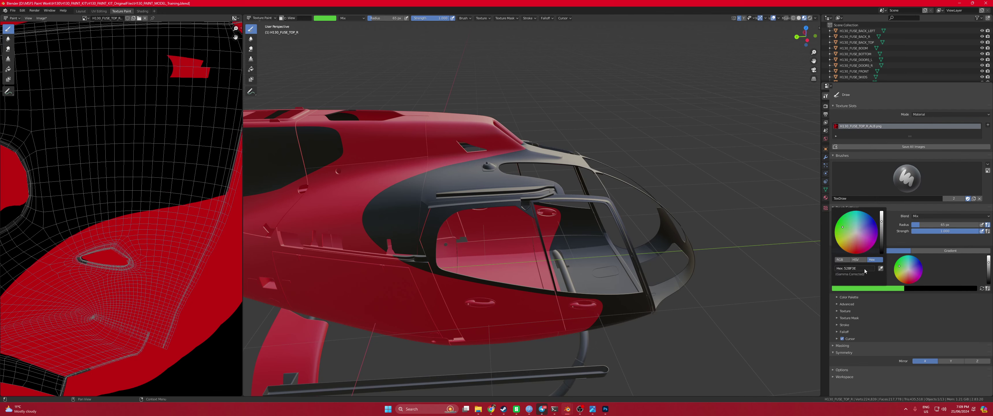
left_click(881, 268)
left_click(211, 318)
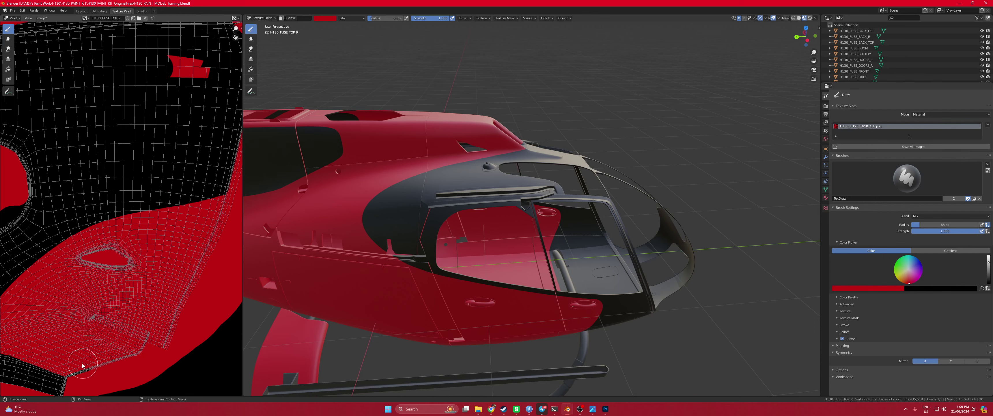
key("x")
Touch up the remaining red patches in black with a 47 px brush
mouse_move(185, 89)
left_mouse_down()
mouse_move(174, 66)
mouse_move(201, 76)
left_mouse_up()
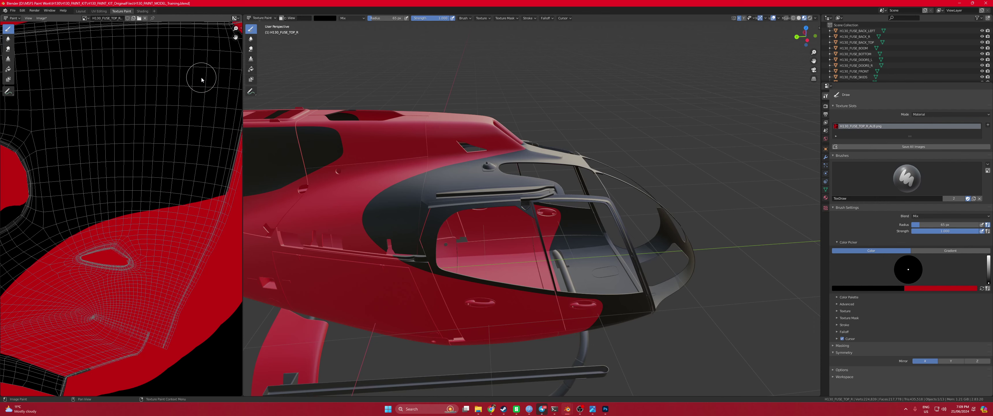
middle_click_drag(201, 76, 129, 181)
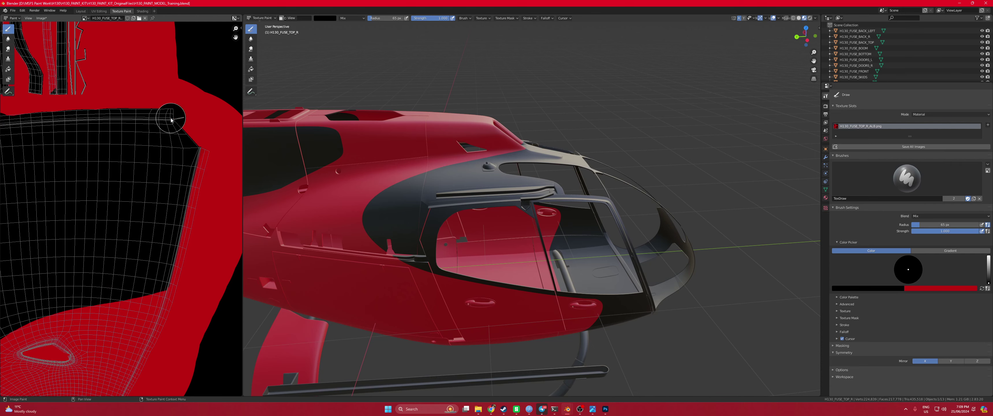
middle_click_drag(171, 120, 162, 224)
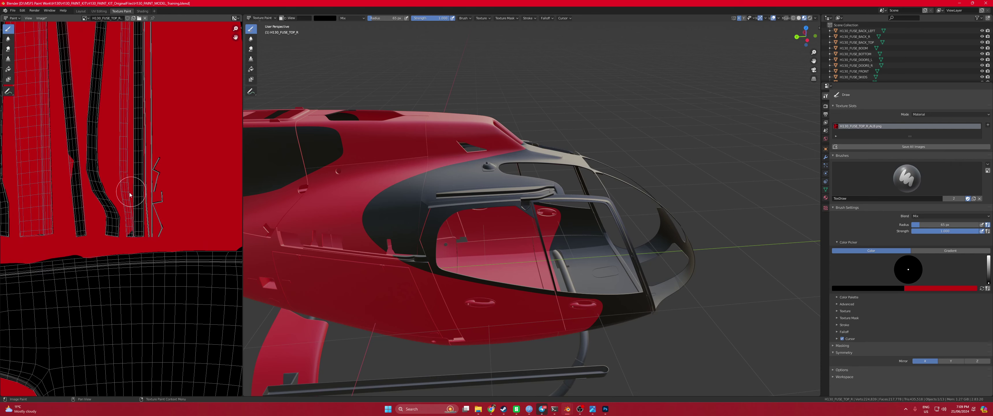
key("f")
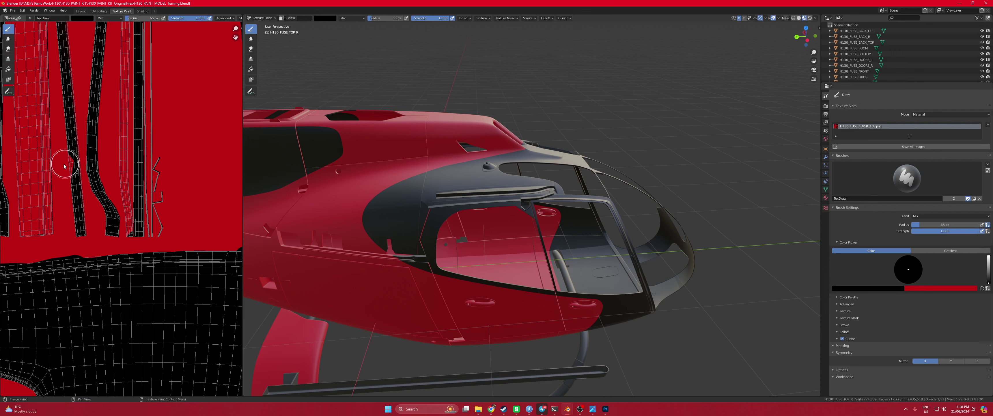
left_click(63, 164)
left_click_drag(63, 160, 74, 193)
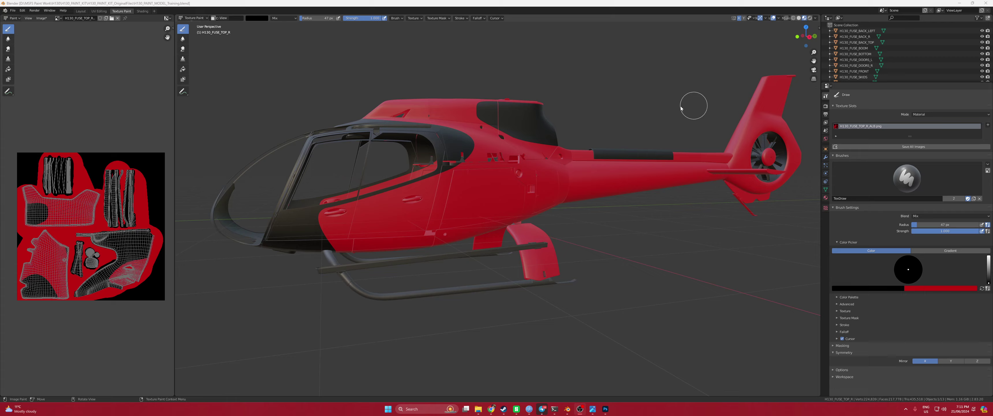
middle_click_drag(694, 104, 616, 391)
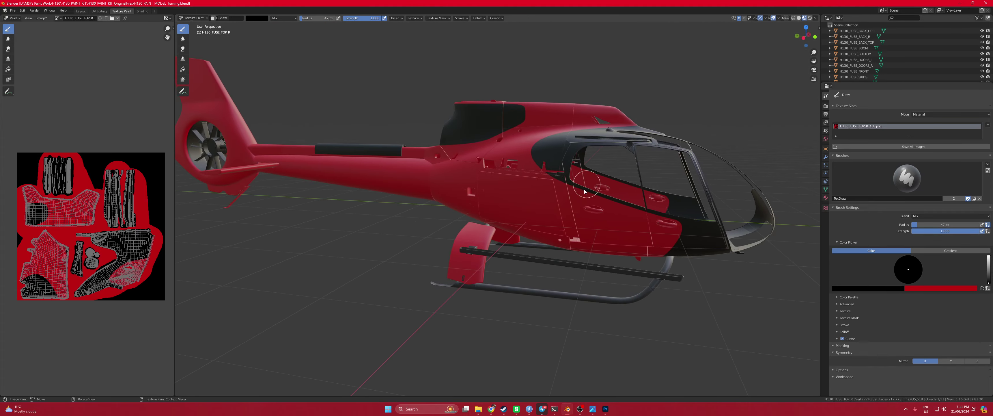
left_click(593, 408)
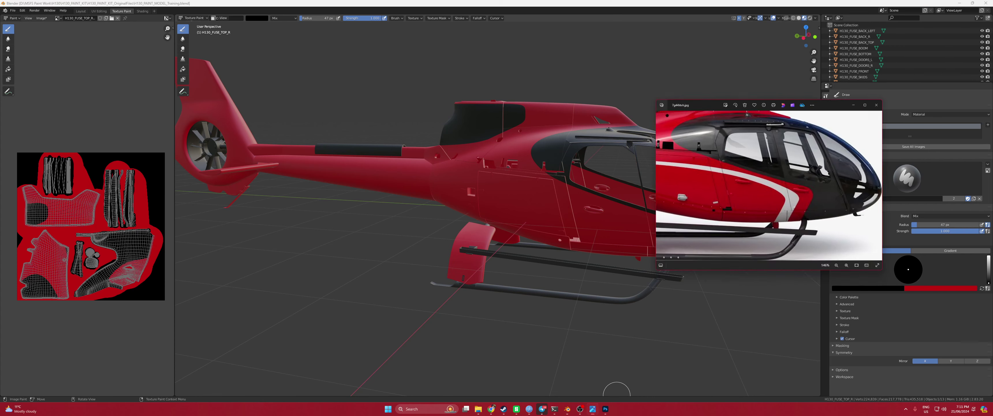
scroll(825, 141, "down", 5)
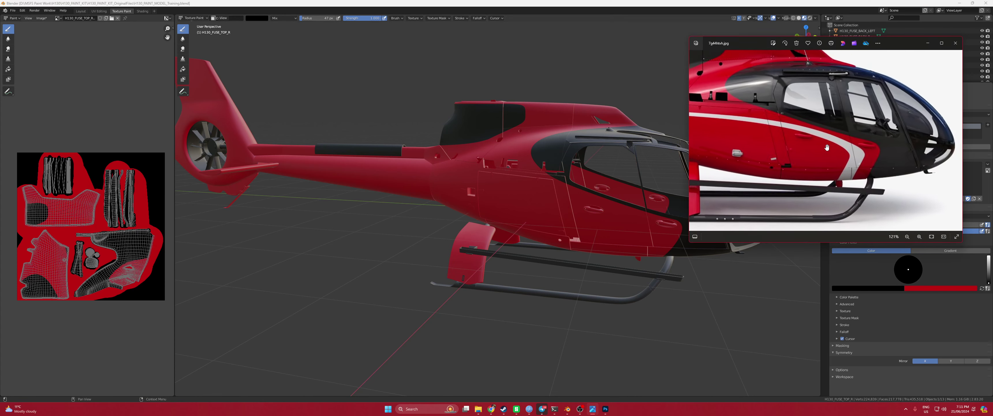
left_click_drag(762, 145, 808, 154)
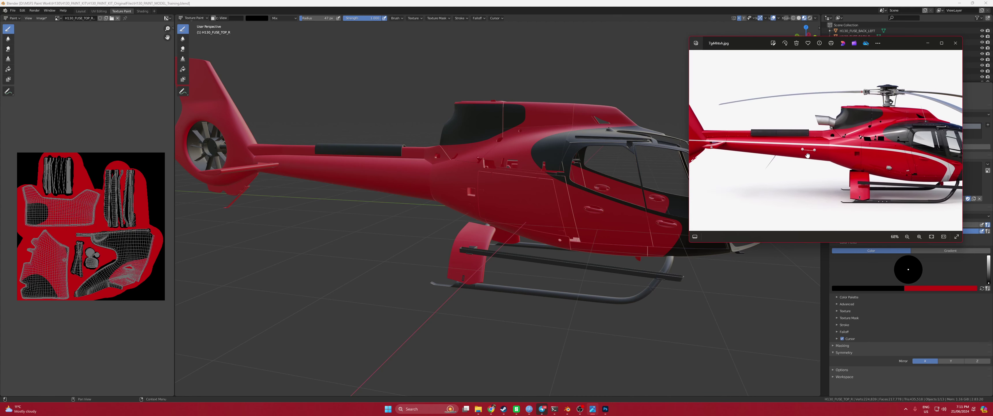
scroll(808, 154, "down", 1)
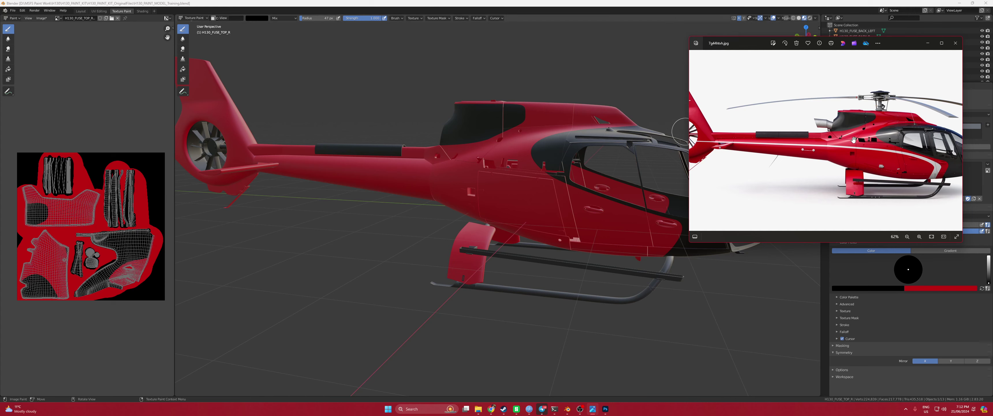
left_click(927, 43)
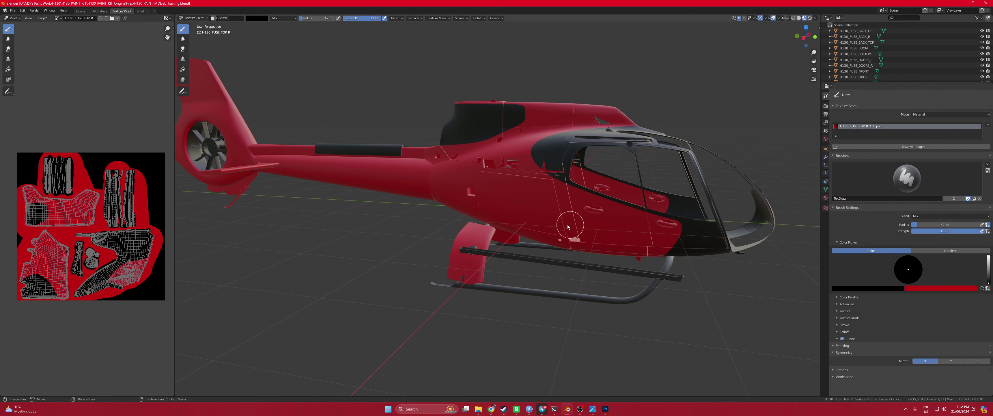
Switch to Right Orthographic view and compare the helicopter with the reference photo
left_click(805, 38)
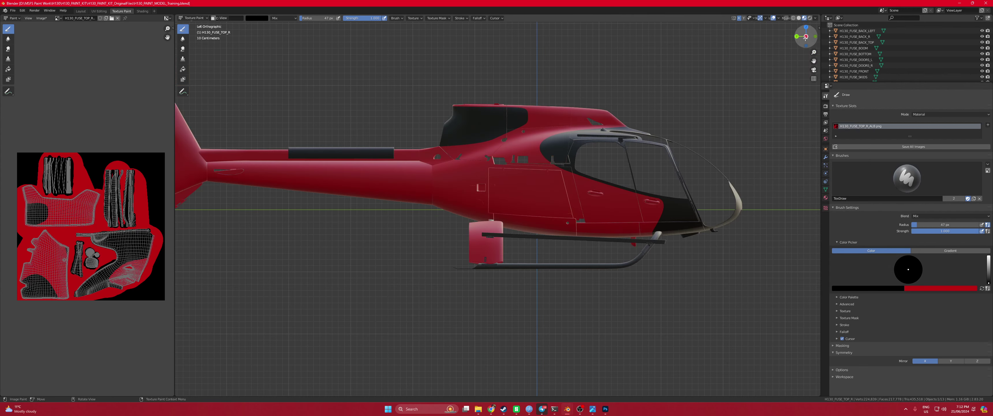
left_click(806, 37)
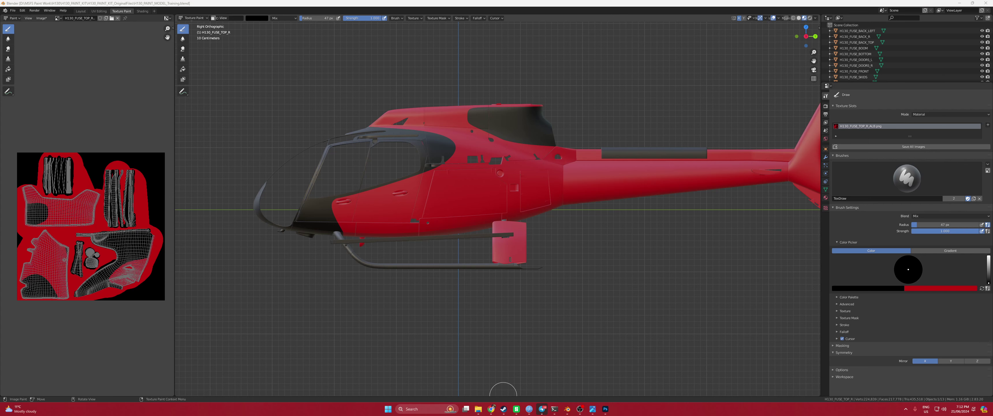
left_click(593, 409)
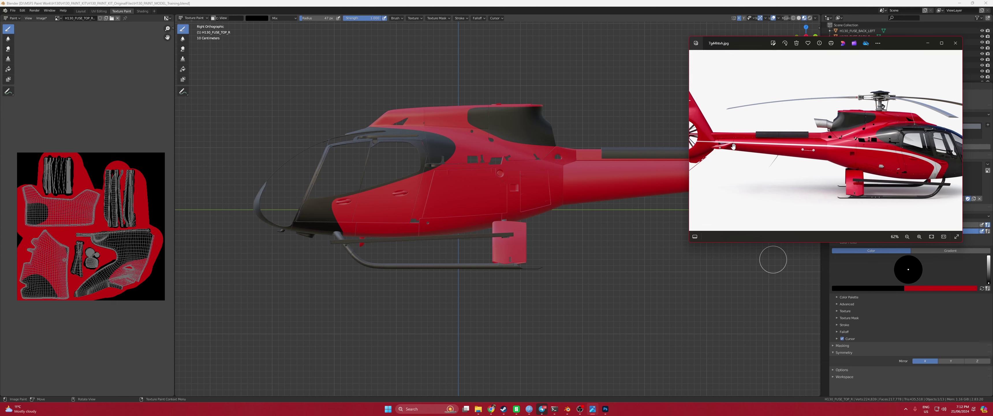
key("alt+Tab")
Set the stroke method to Curve, the brush colour to white, and create a new paint curve
left_click(462, 18)
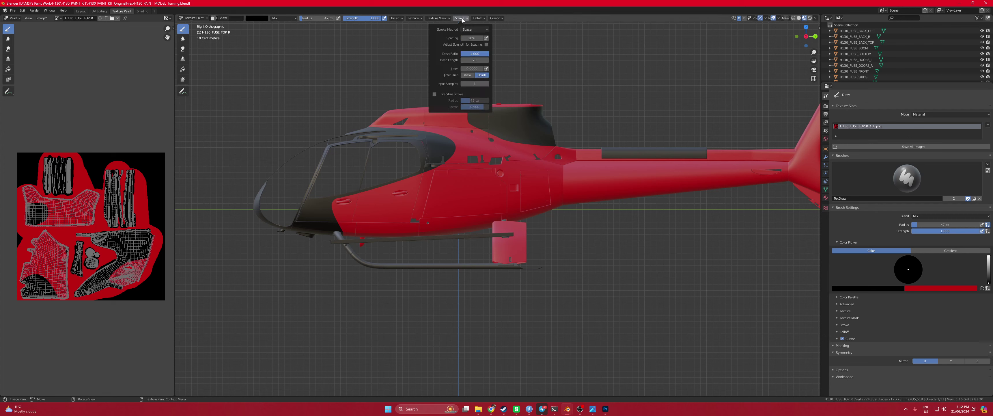
left_click(474, 30)
left_click(474, 76)
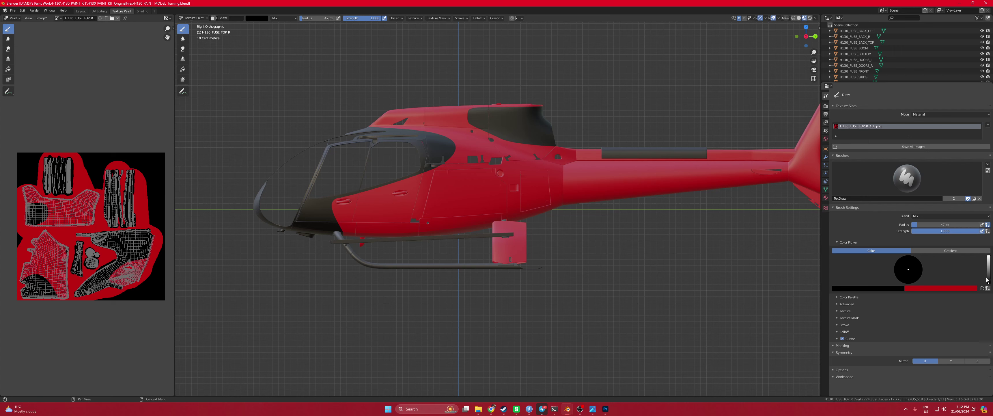
left_click_drag(986, 281, 988, 254)
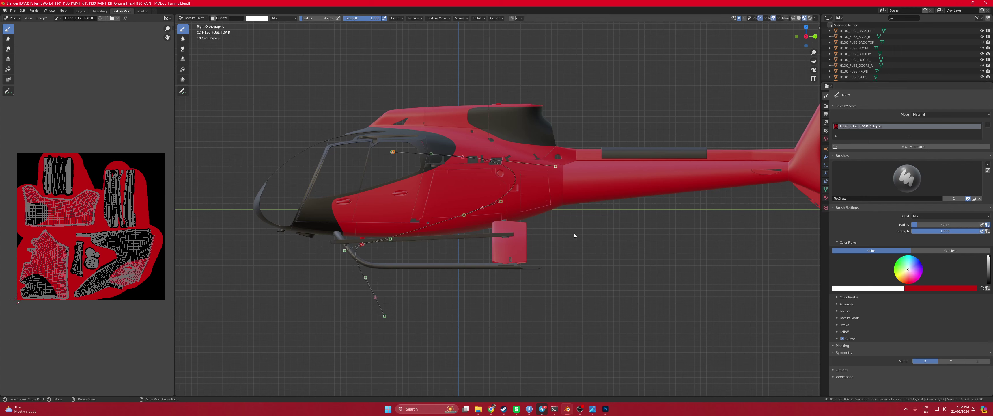
left_click(461, 18)
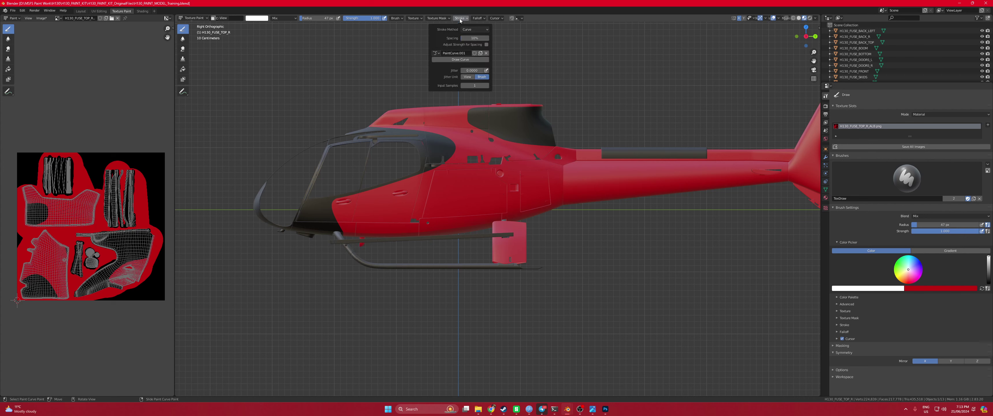
left_click(481, 53)
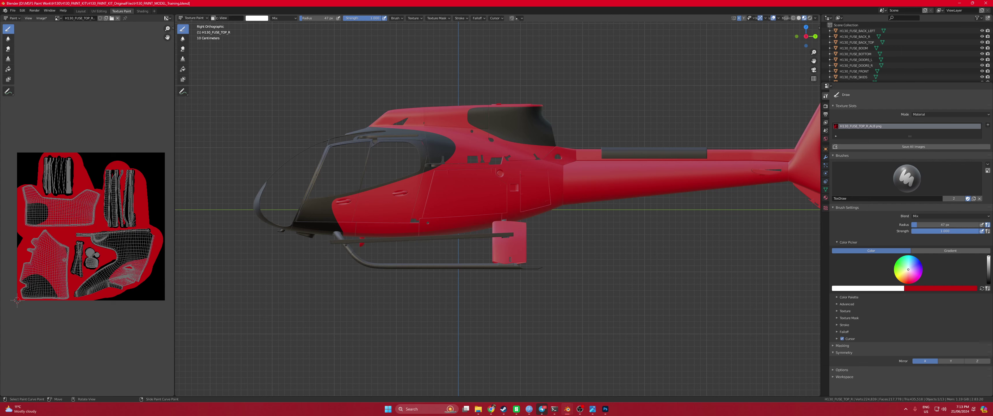
Select the H130_FUSE_DOORS_L panel in Layout and return to Texture Paint
key("alt+Tab")
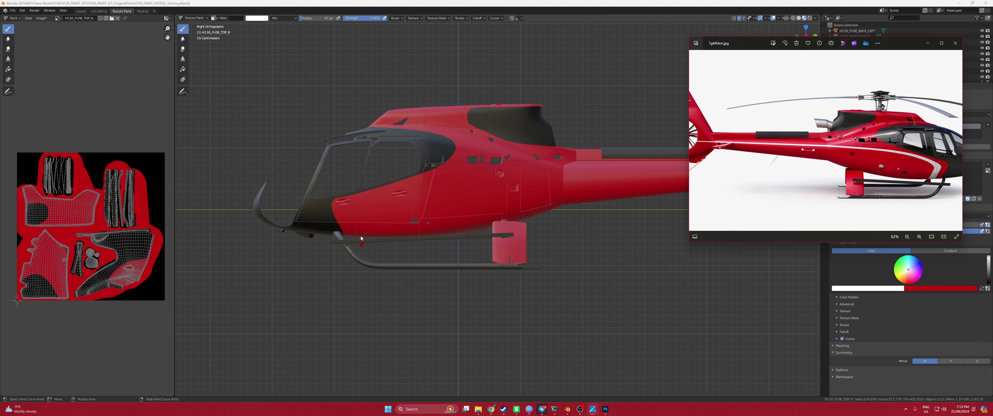
left_click(79, 10)
middle_click_drag(558, 205, 326, 208)
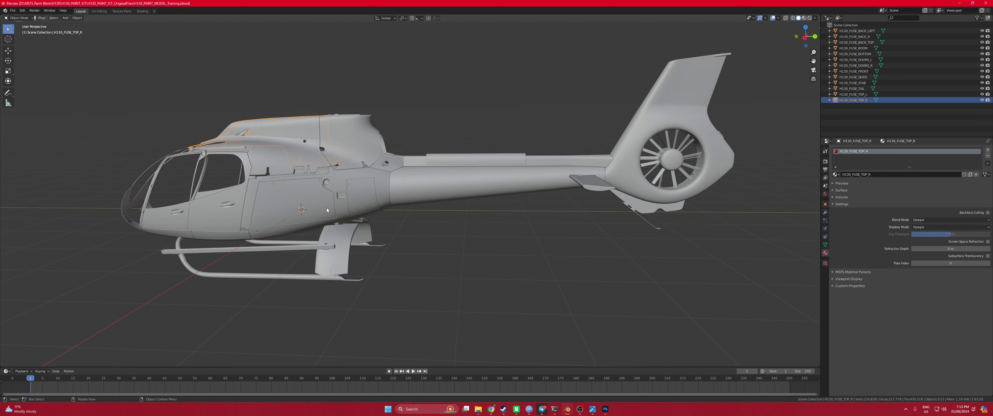
left_click(171, 224)
left_click(122, 10)
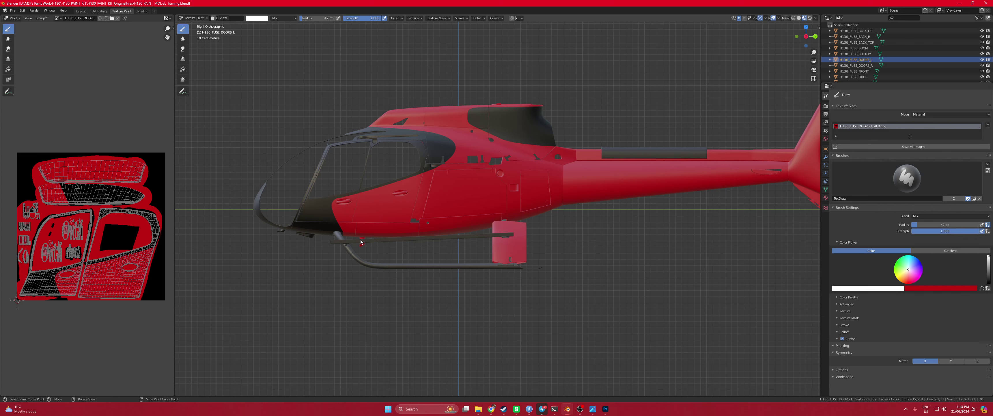
Place and adjust the first stripe curve points along the nose, checking the reference photo
left_click_drag(361, 240, 353, 224)
left_click_drag(391, 196, 397, 199)
left_click(593, 409)
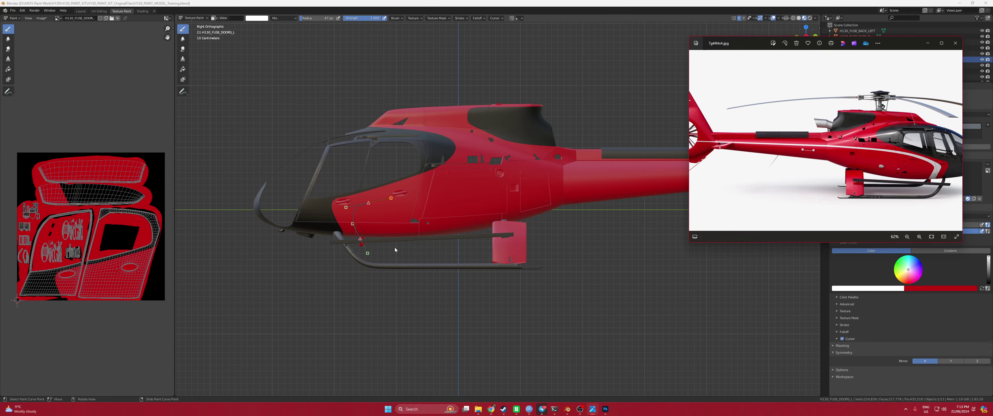
left_click(348, 210)
left_click_drag(347, 210, 366, 202)
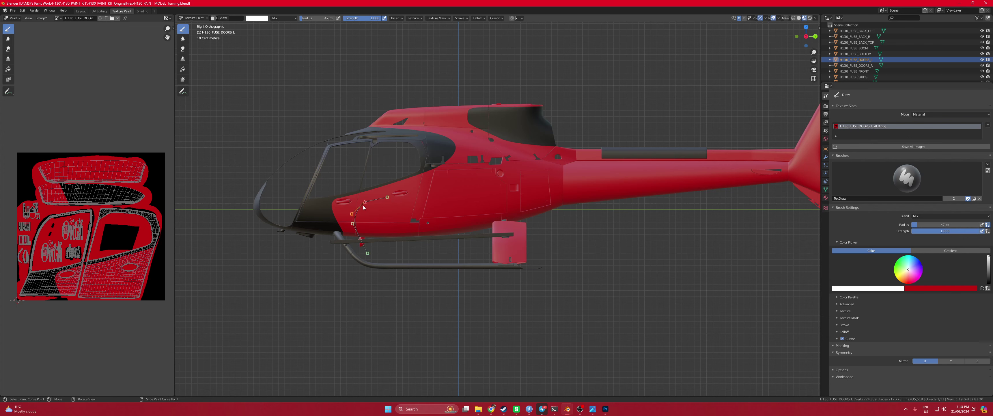
mouse_move(363, 205)
left_mouse_down()
mouse_move(349, 217)
mouse_move(362, 208)
left_mouse_up()
key("alt+Tab")
key("alt+Tab")
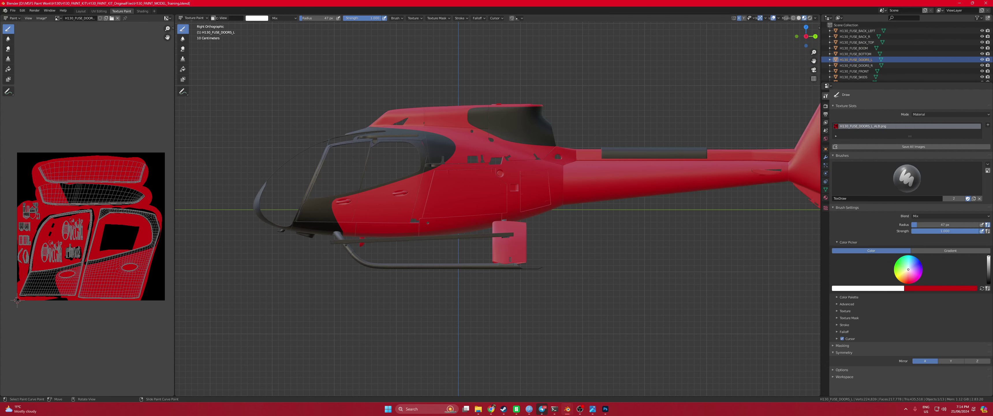
Stretch the paint curve back along the cabin and add a point on the tail boom
key("alt+Tab")
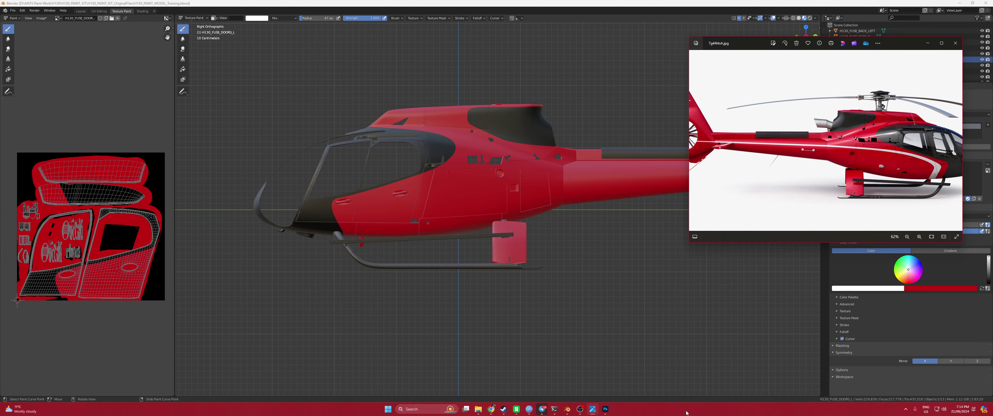
left_click(681, 34)
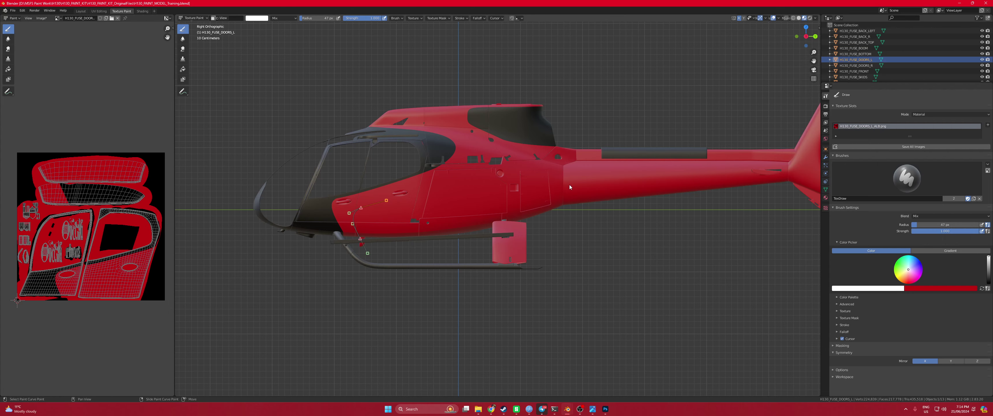
middle_click_drag(569, 184, 489, 188, "shift")
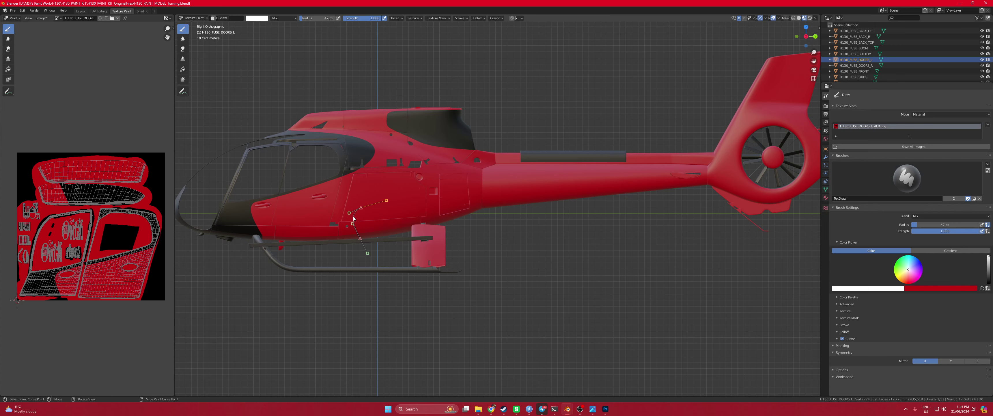
middle_click_drag(354, 219, 355, 221)
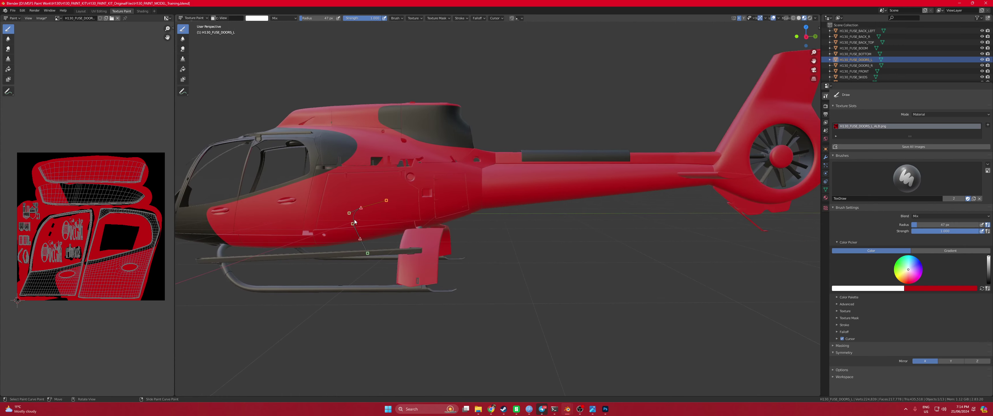
left_click(806, 36)
left_click(805, 36)
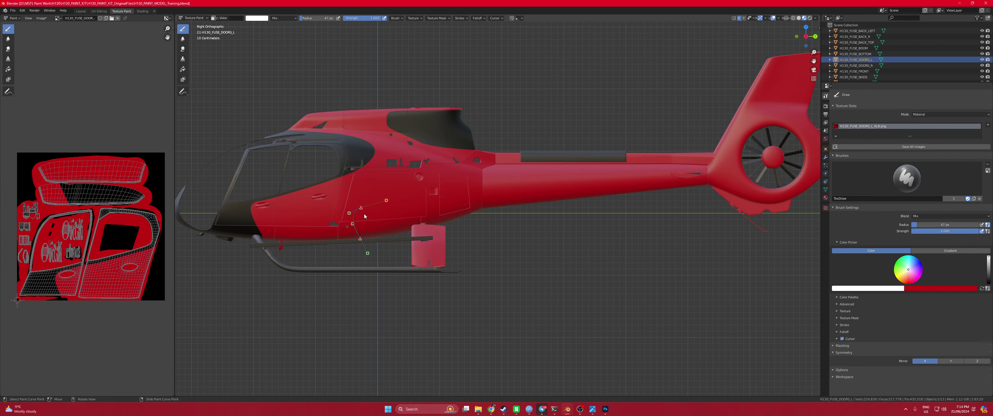
mouse_move(354, 218)
left_mouse_down()
mouse_move(354, 233)
mouse_move(278, 242)
left_mouse_up()
left_click_drag(361, 211, 276, 212)
right_click_drag(707, 169, 741, 166, "ctrl")
left_click_drag(407, 170, 436, 151)
key("alt+Tab")
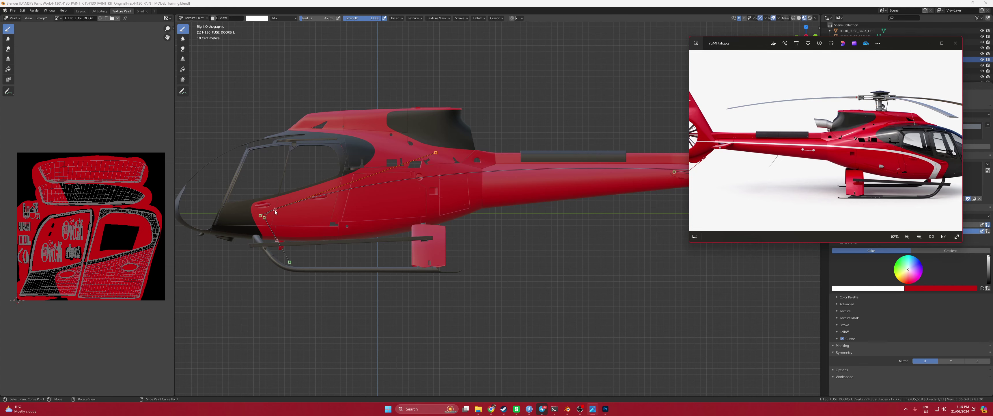
Fine-tune the curve points at the nose, cabin and tail, then set brush radius to 1 px
left_click_drag(275, 211, 263, 216)
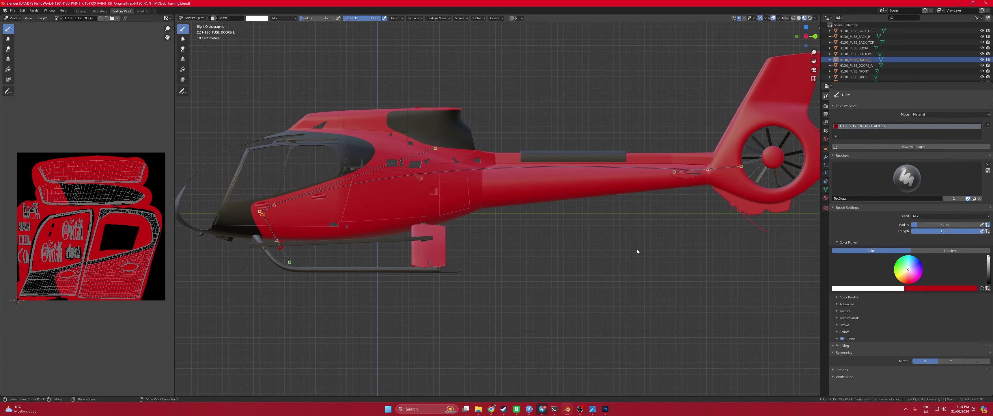
left_click(593, 408)
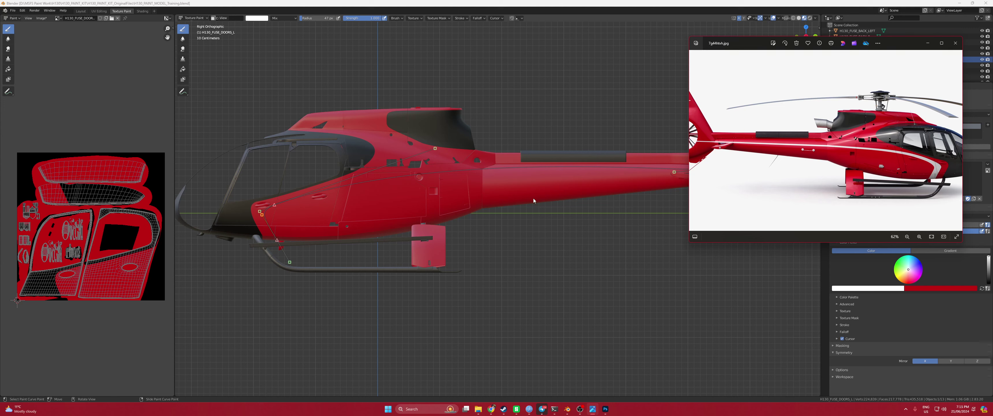
left_click(435, 147)
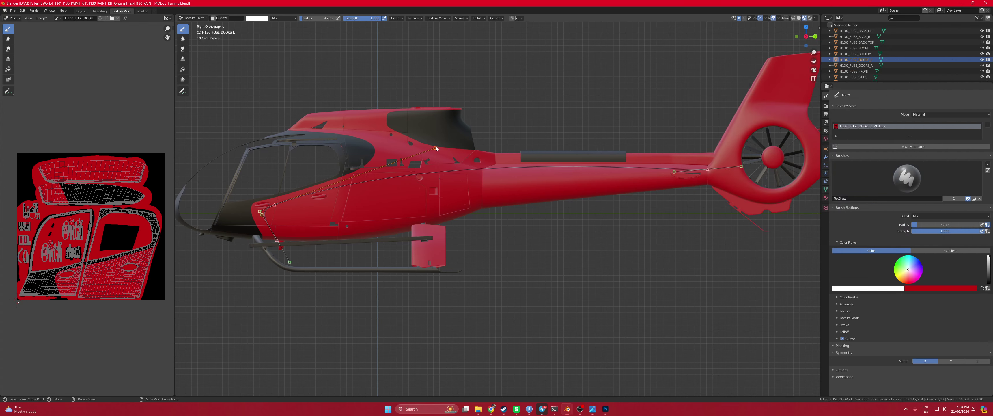
mouse_move(435, 147)
left_mouse_down()
mouse_move(431, 127)
mouse_move(346, 156)
left_mouse_up()
mouse_move(673, 172)
left_mouse_down()
mouse_move(536, 166)
mouse_move(582, 171)
left_mouse_up()
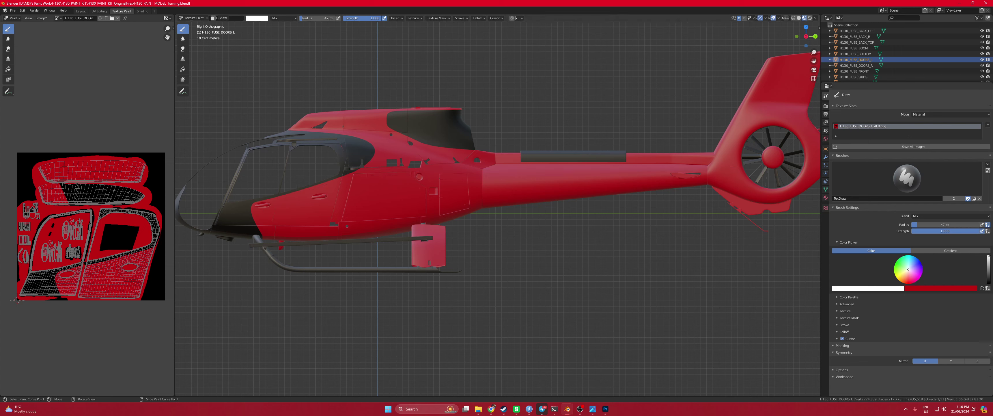
key("alt+Tab")
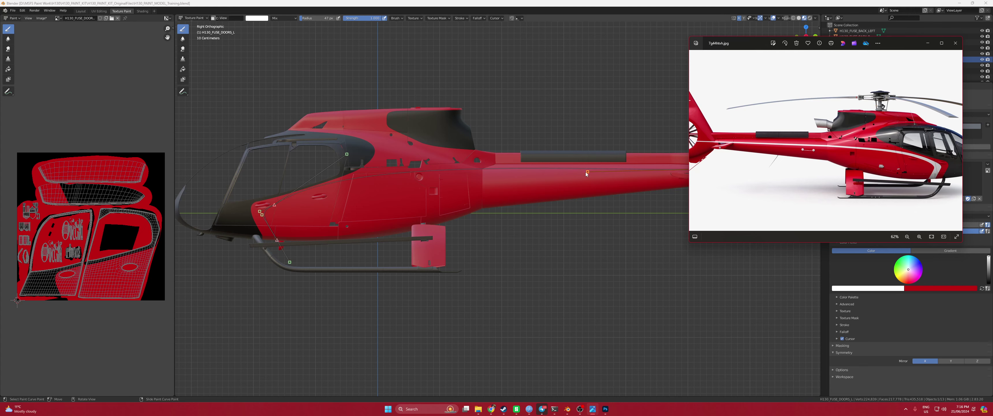
left_click_drag(347, 156, 334, 162)
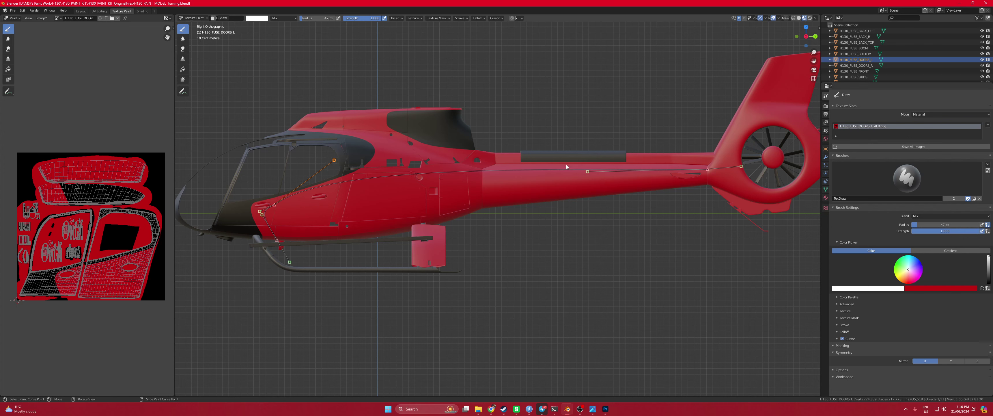
left_click_drag(707, 169, 710, 168)
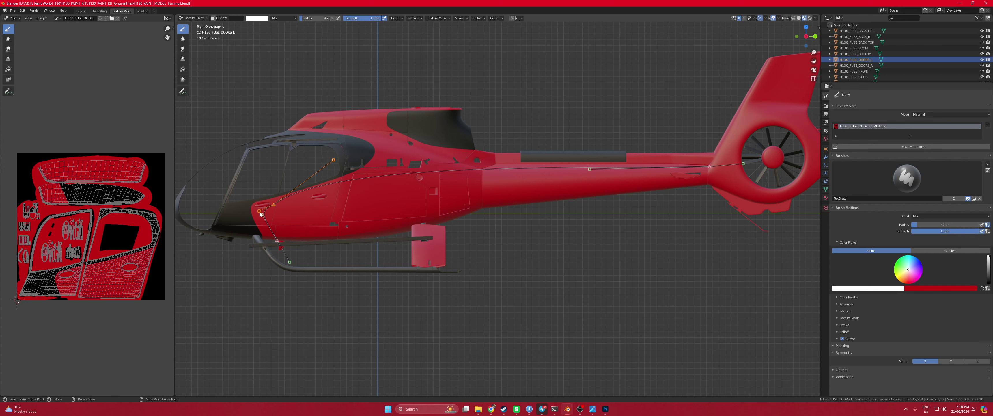
left_click_drag(261, 213, 262, 213)
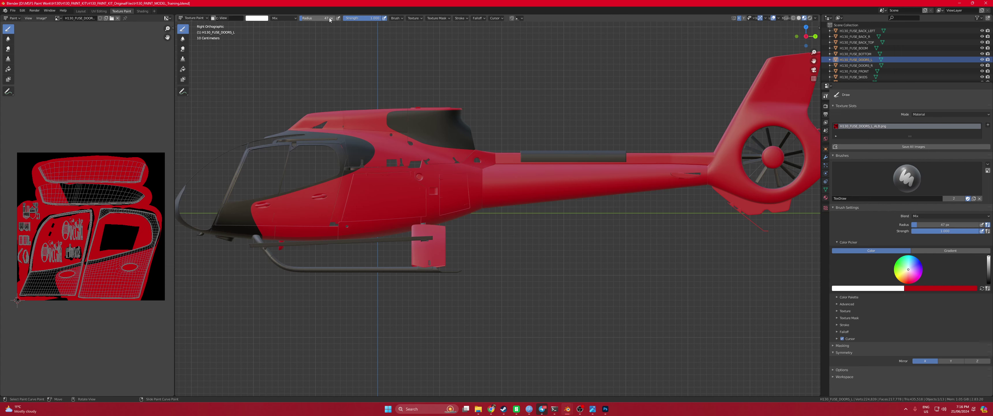
left_click_drag(330, 18, 310, 18)
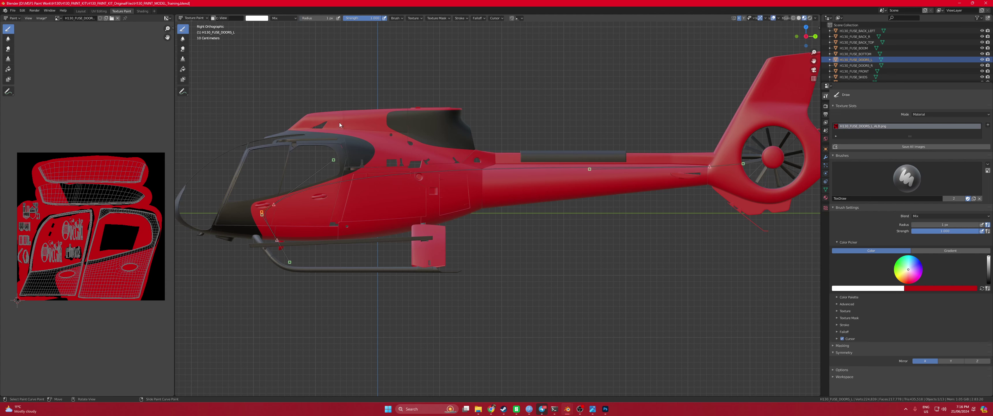
Paint the white line along the curve on the door panel and the rear left fuselage panel
left_click(272, 235, "ctrl")
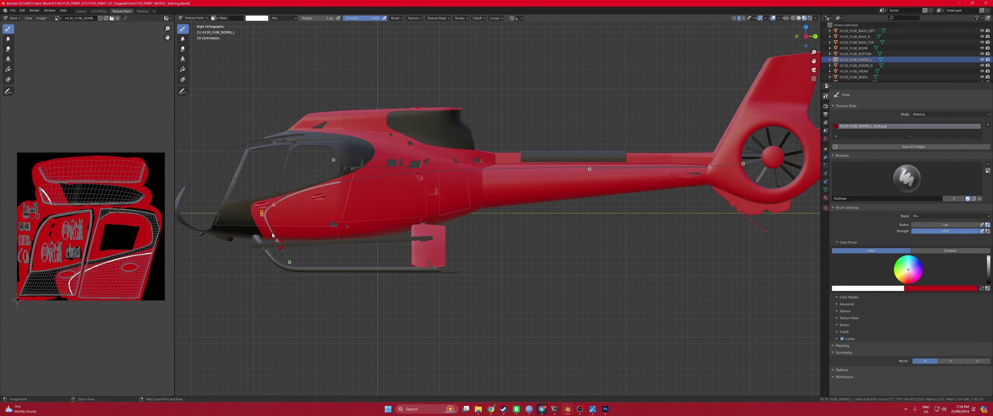
left_click(83, 12)
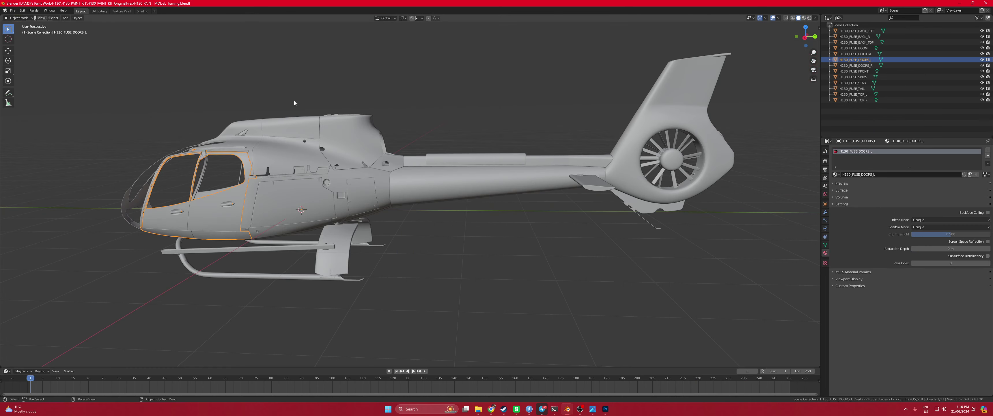
left_click(275, 197)
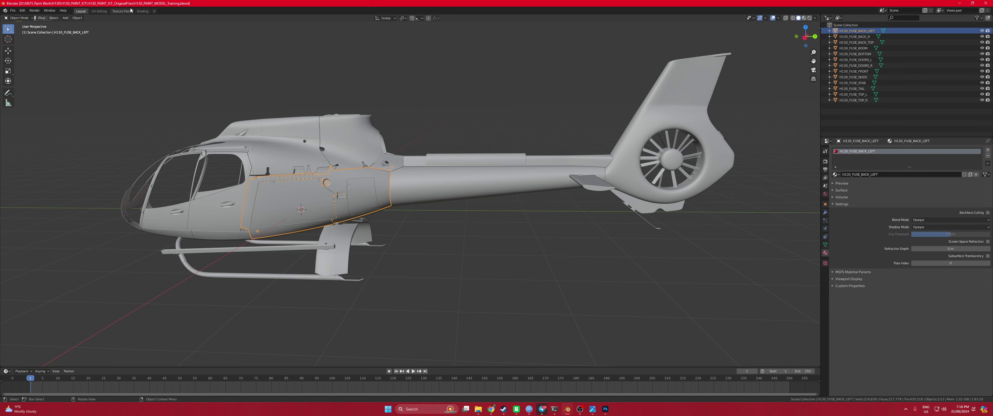
left_click(121, 10)
left_click(345, 184, "ctrl")
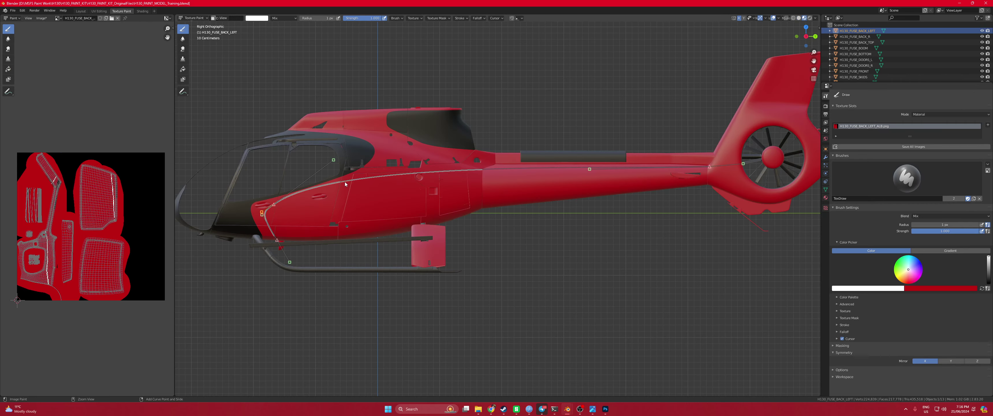
Select the tail boom and paint the white stripe along it
left_click(82, 11)
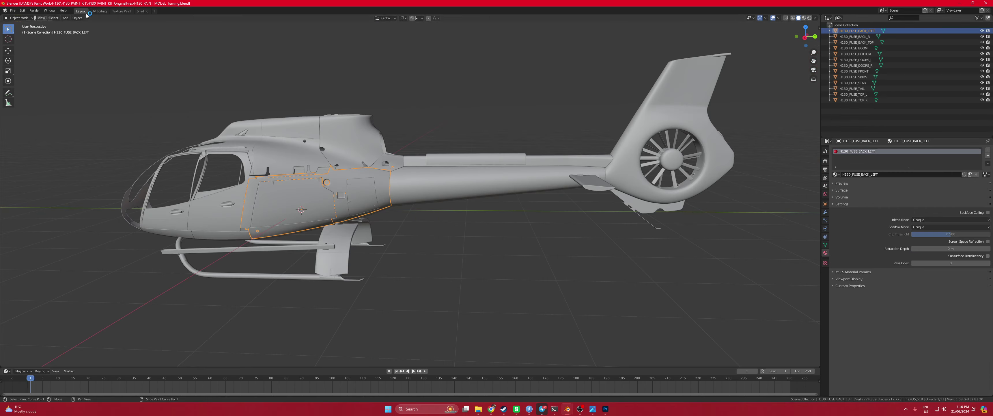
left_click(477, 182)
left_click(121, 11)
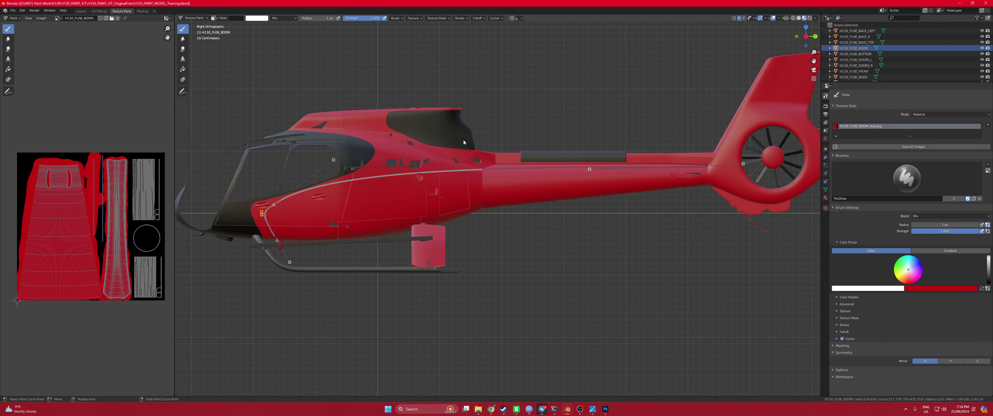
left_click(548, 169, "ctrl")
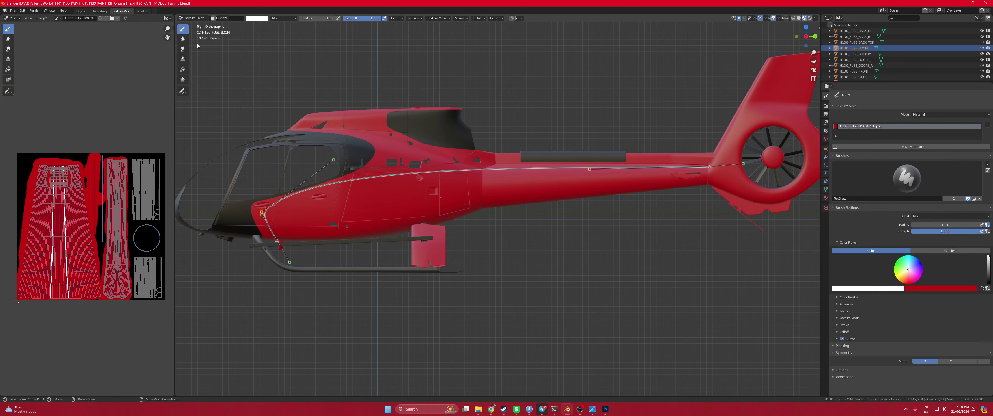
Select the tail fin section, add a guide point near the tail rotor, and paint the stripe
left_click(81, 11)
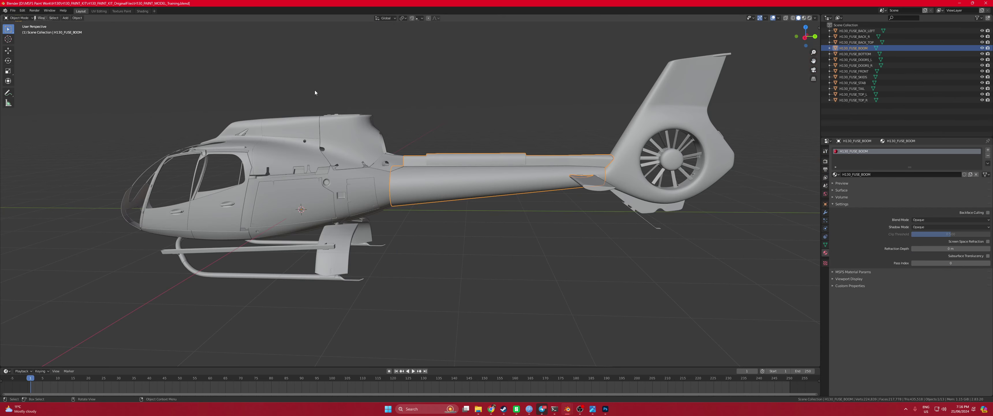
left_click(648, 178)
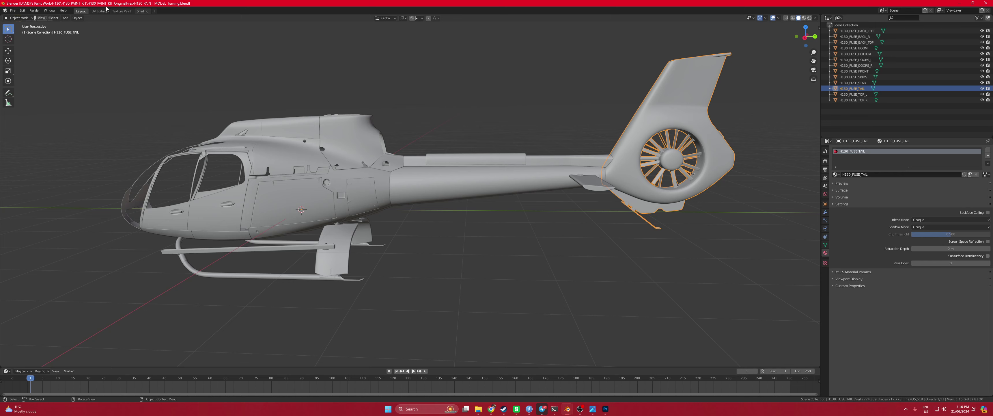
left_click(121, 10)
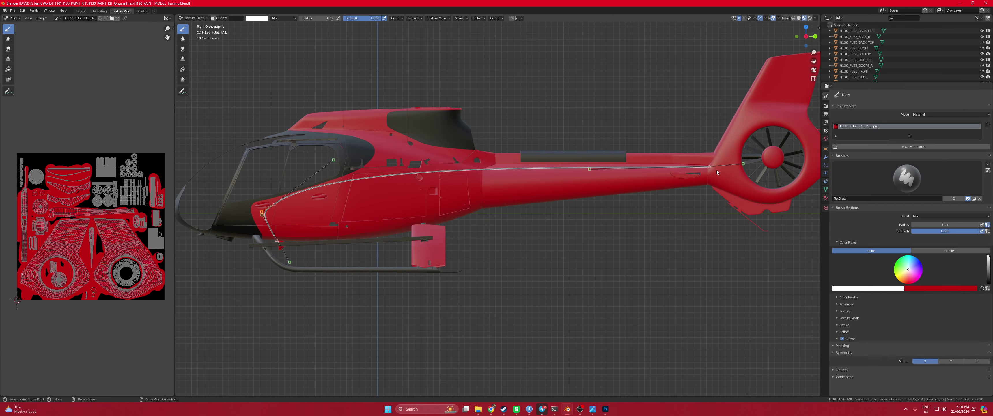
left_click(743, 165)
left_click_drag(743, 165, 744, 166)
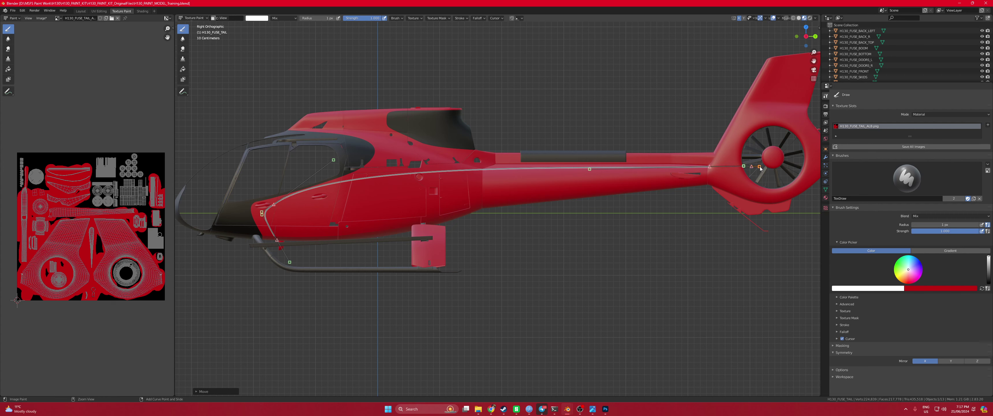
left_click(773, 167, "ctrl")
left_click_drag(775, 168, 770, 172, "ctrl")
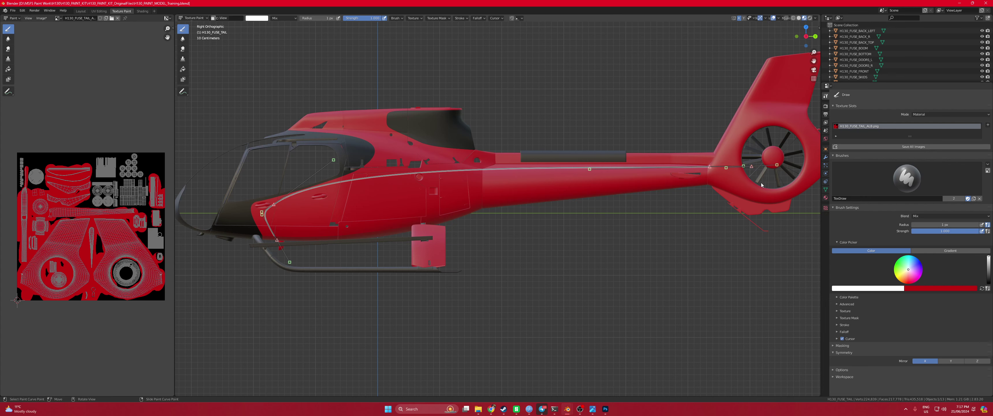
key("Return")
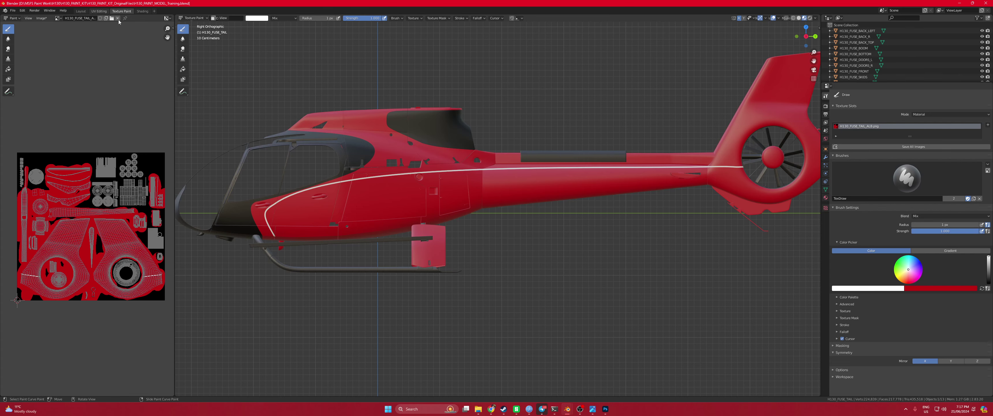
Compare the tail with the reference photo and stroke the white stripe along the tail curve
left_click(82, 10)
middle_click_drag(318, 161, 238, 147)
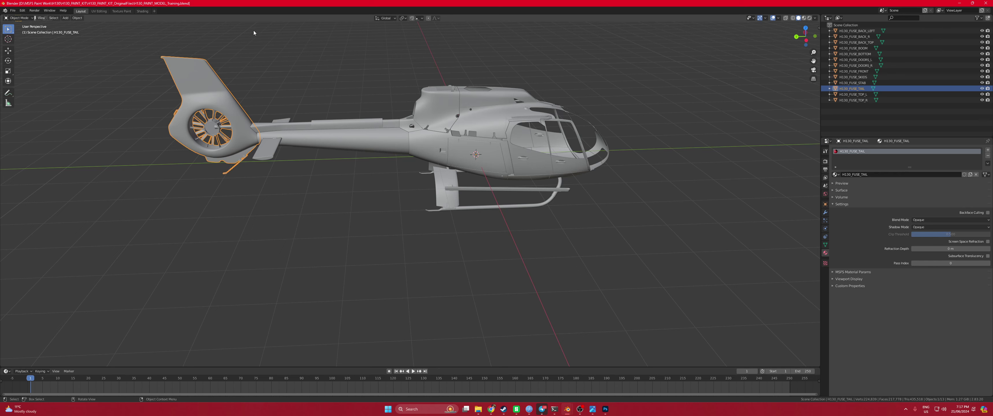
left_click(122, 11)
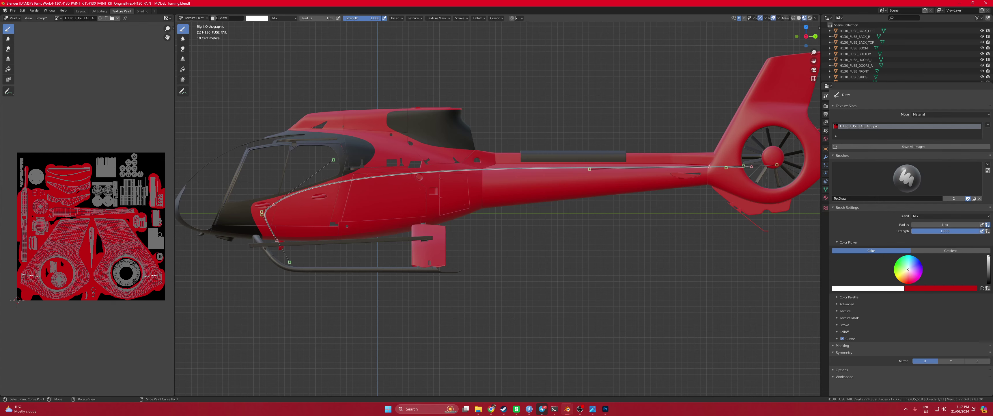
key("alt+Tab")
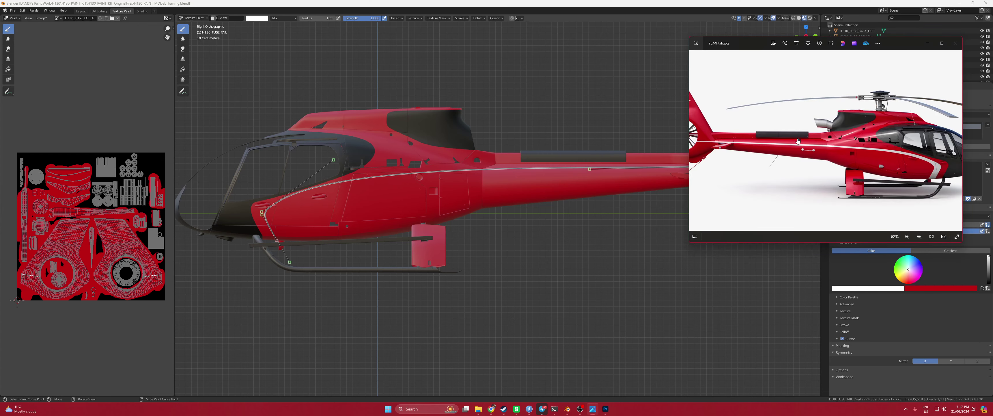
left_click_drag(694, 169, 738, 177)
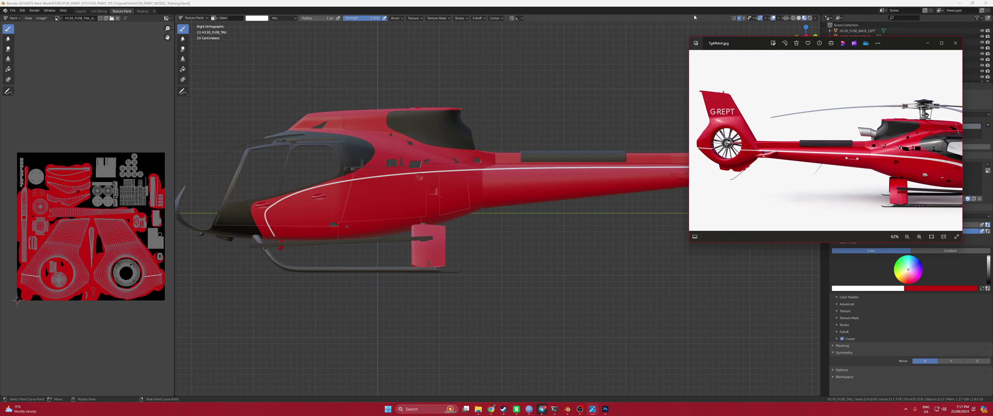
key("alt+Tab")
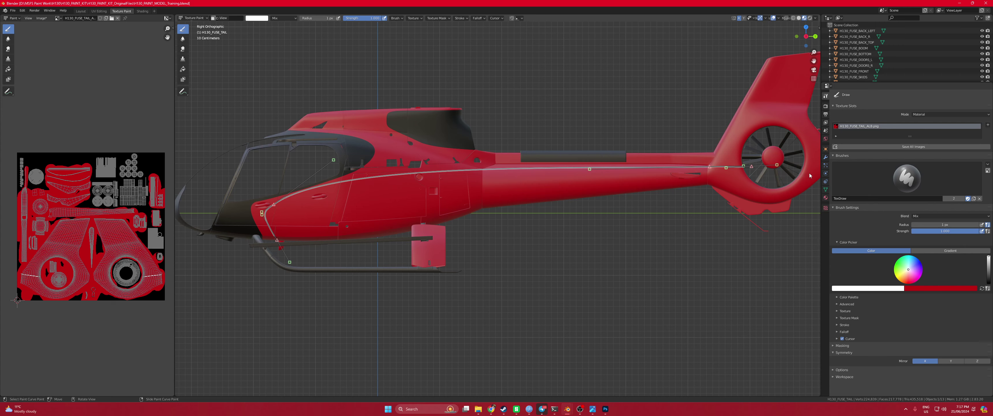
key("Return")
Check both side views, then select H130_FUSE_BACK_R and start texture painting it
mouse_move(821, 173)
left_mouse_down()
mouse_move(903, 174)
mouse_move(855, 169)
left_mouse_up()
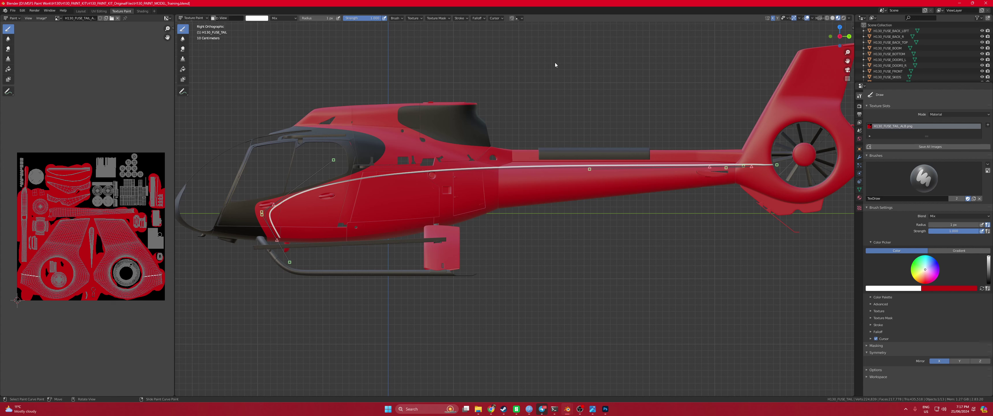
left_click(840, 36)
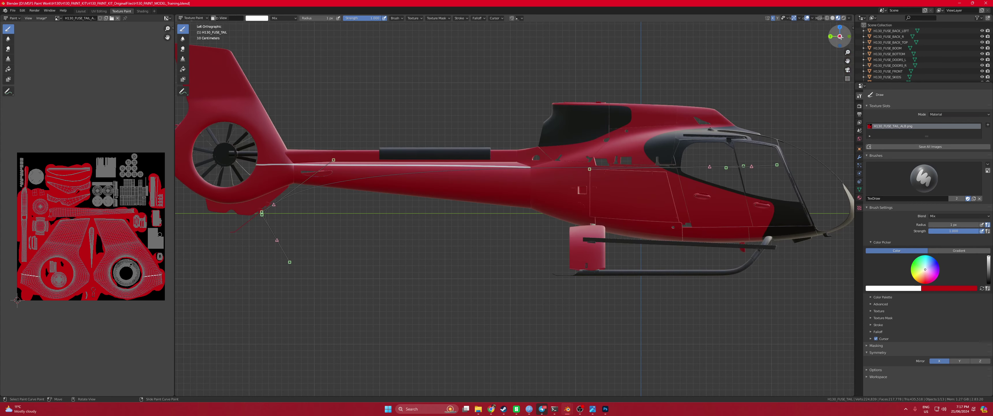
left_click(839, 36)
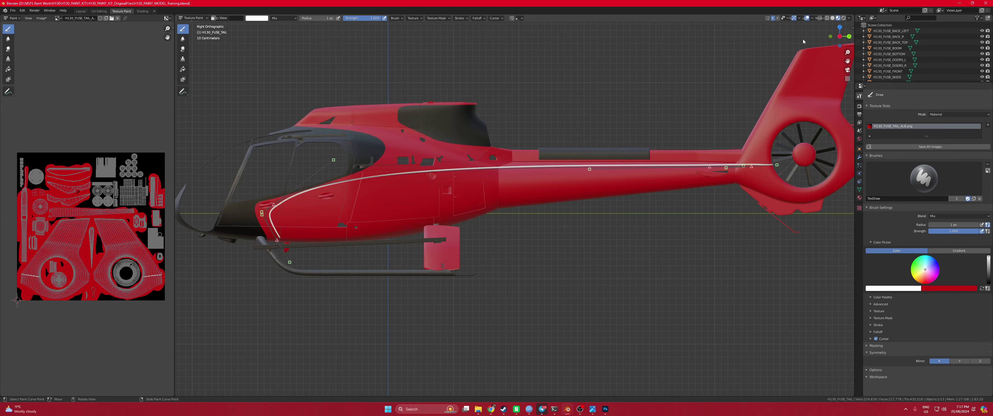
left_click(80, 11)
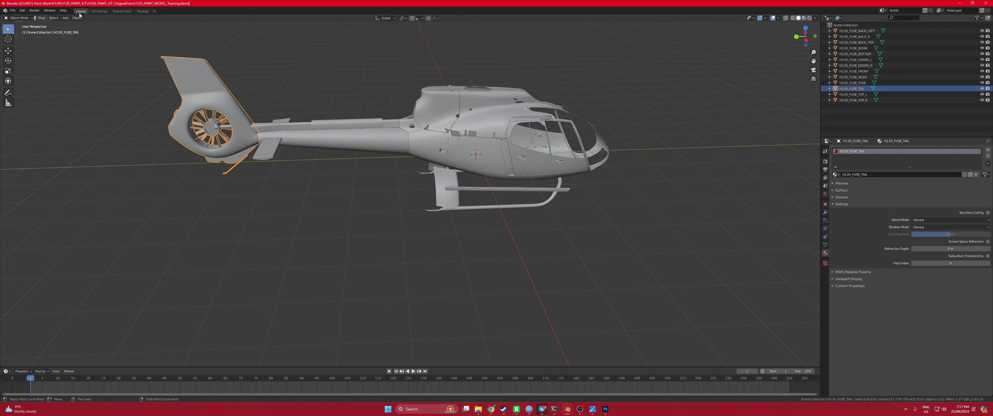
left_click(454, 145)
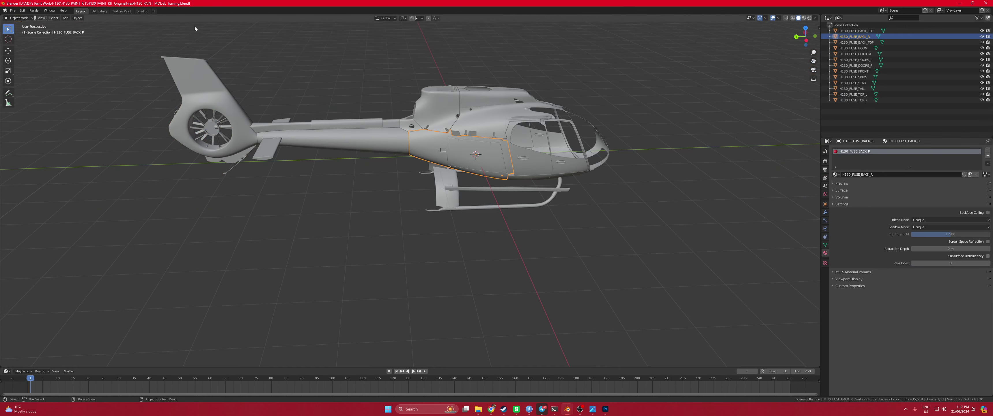
left_click(122, 11)
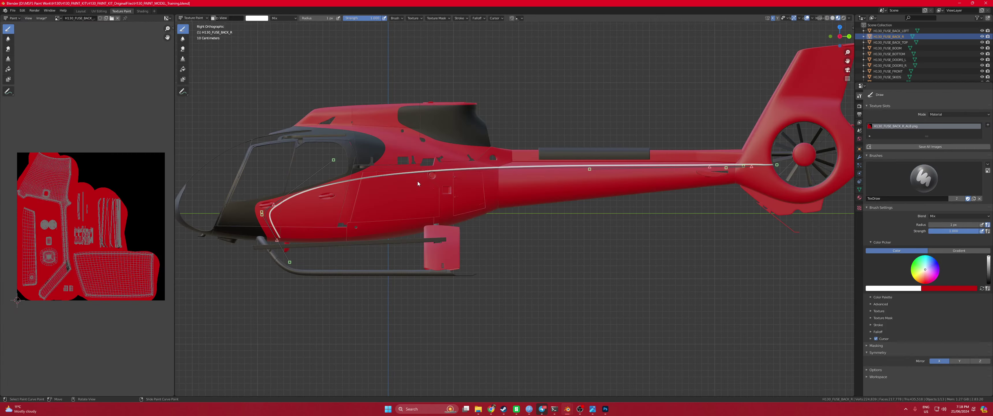
Stroke the white stripe across BACK_R and the right doors, checking the left side
key("Return")
left_click(81, 11)
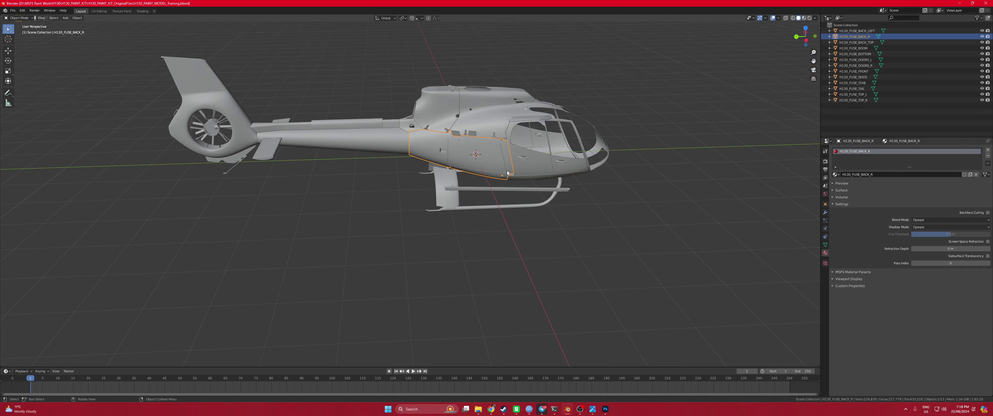
left_click(122, 11)
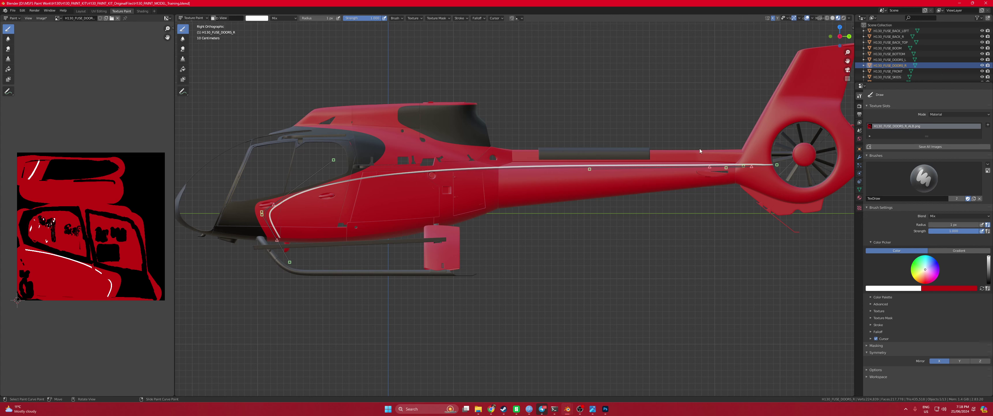
left_click(839, 36)
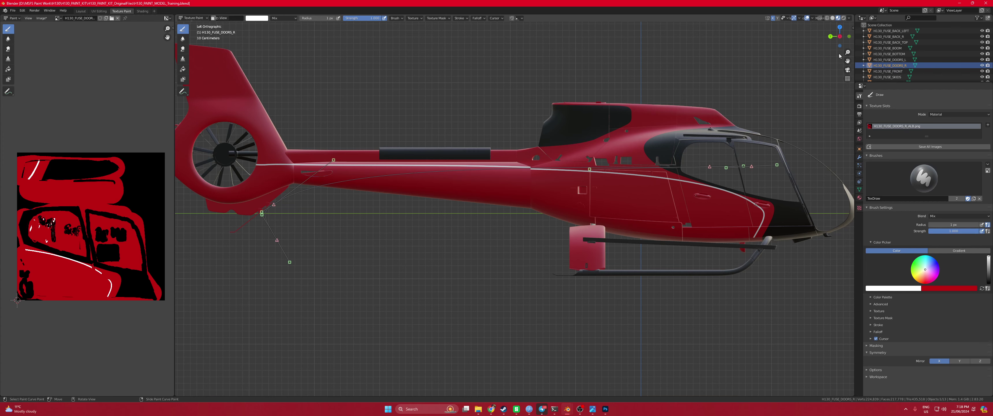
left_click(840, 36)
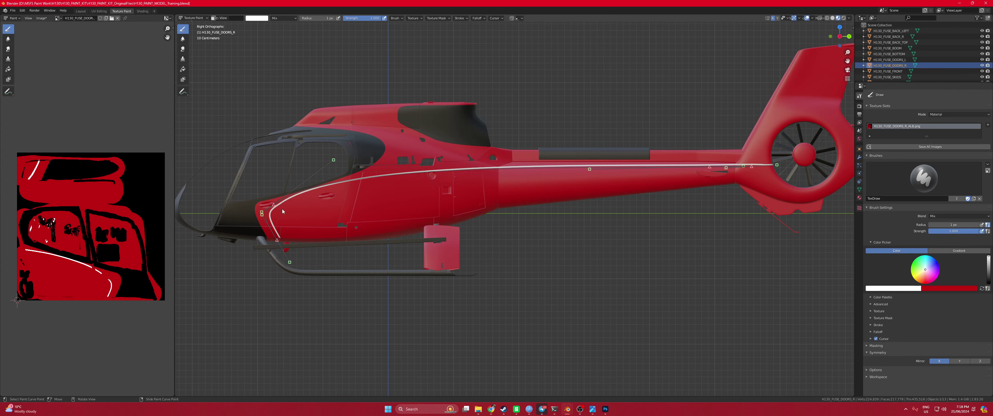
Recheck the left side and undo the last two steps
scroll(283, 209, "up", 2)
scroll(287, 210, "down", 2)
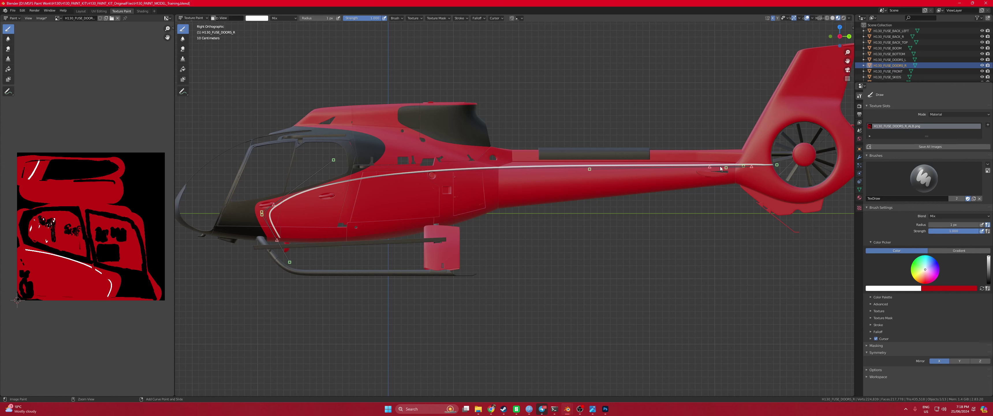
left_click(840, 36)
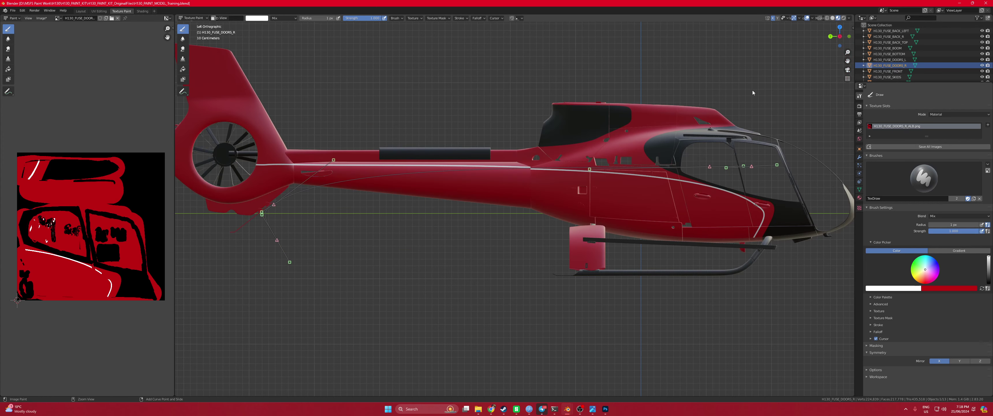
key("ctrl+z")
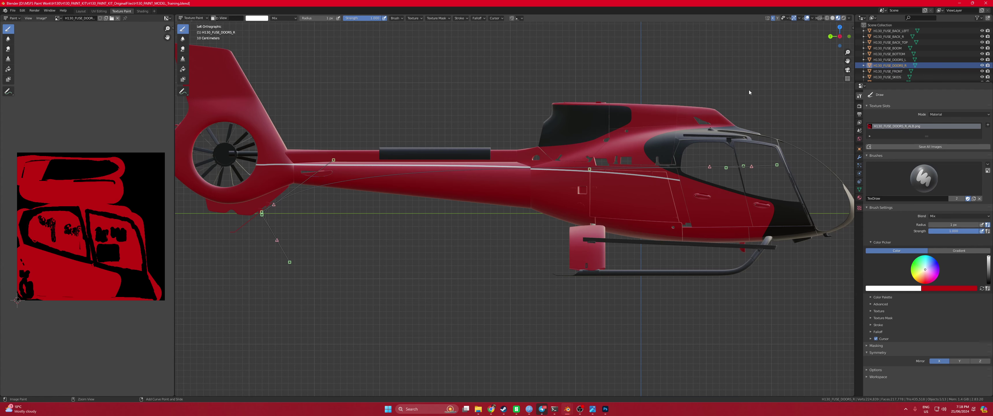
key("ctrl+z")
key("ctrl+z")
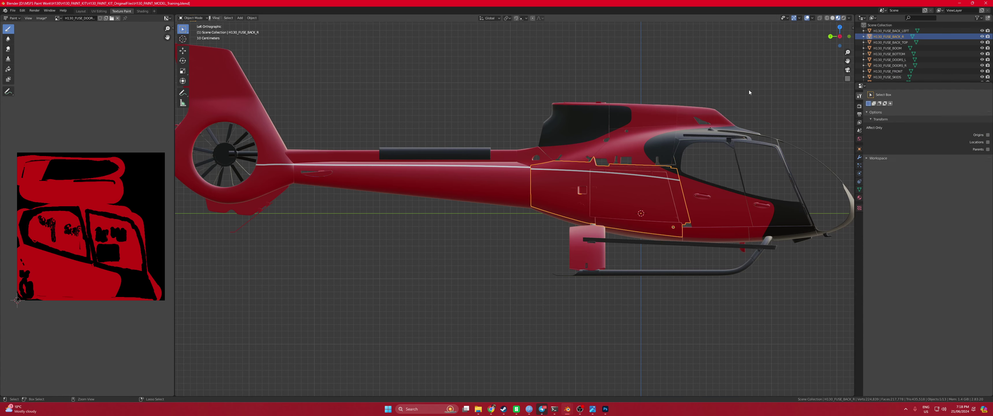
Undo two more painting steps and orbit to a perspective view
key("ctrl+z")
key("ctrl+z")
key("ctrl+z")
key("ctrl+z")
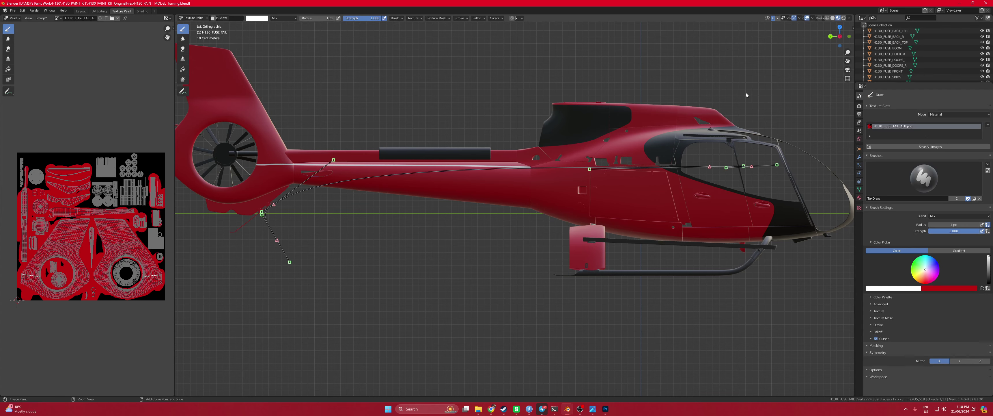
key("ctrl+z")
key("ctrl+z")
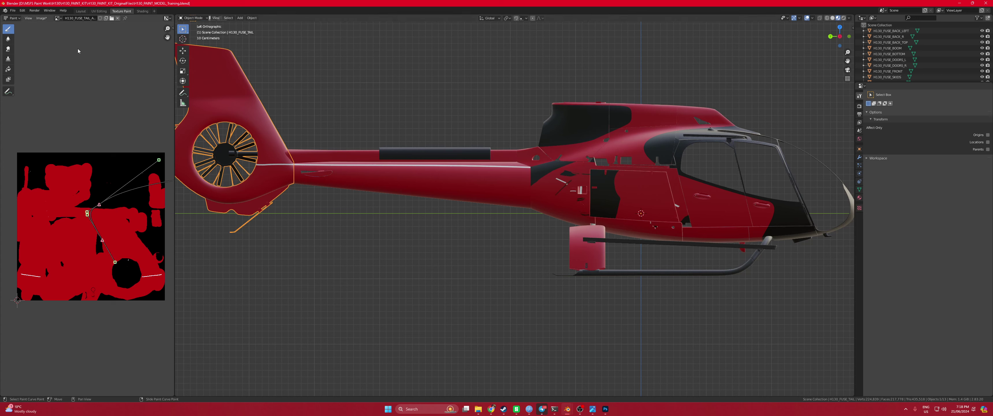
left_click(22, 11)
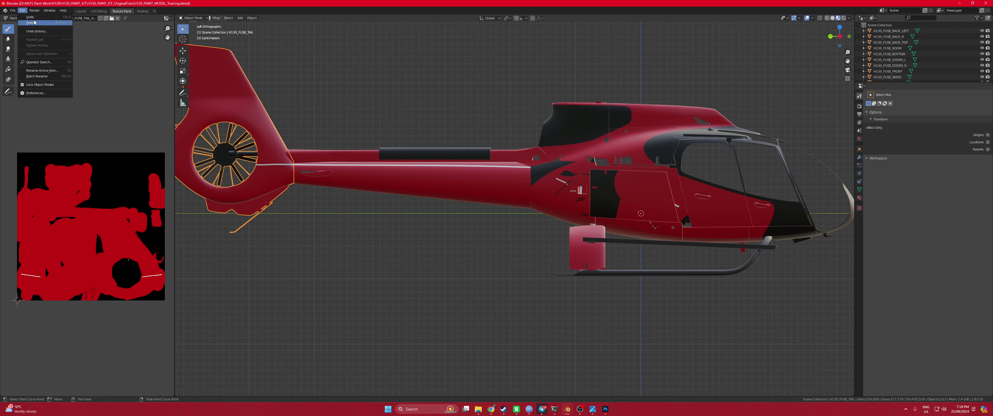
middle_click_drag(424, 212, 591, 216)
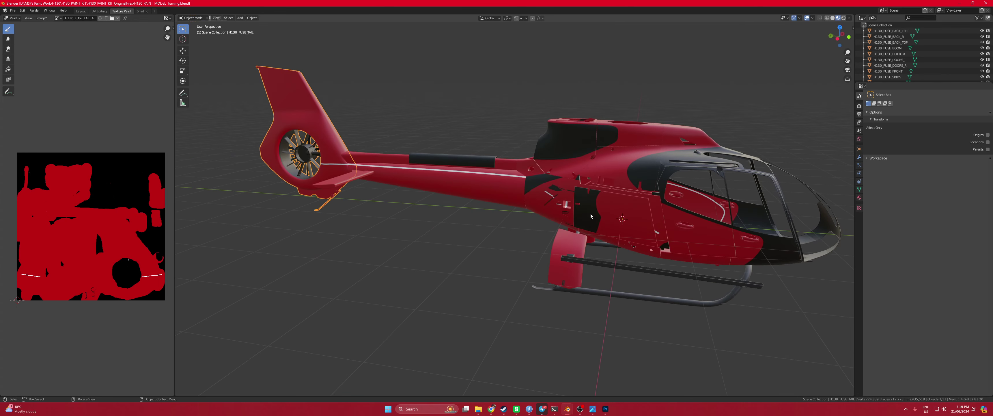
Redo three undone steps from the Edit menu
left_click(22, 11)
left_click(39, 24)
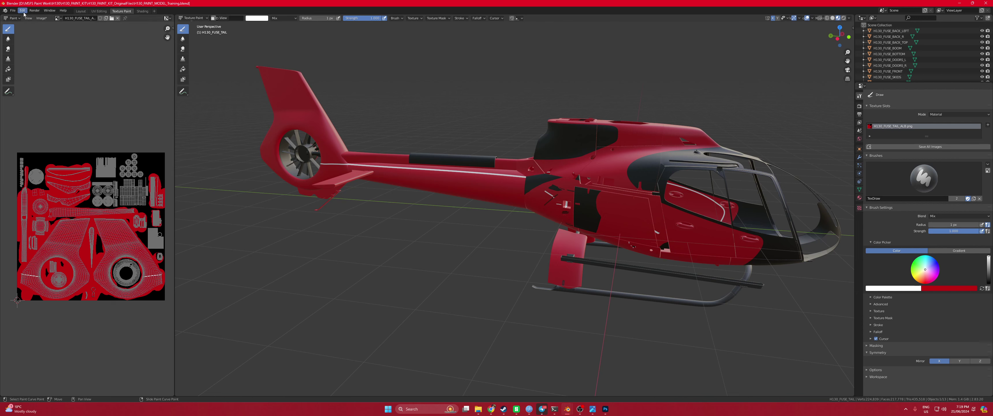
left_click(22, 11)
left_click(34, 23)
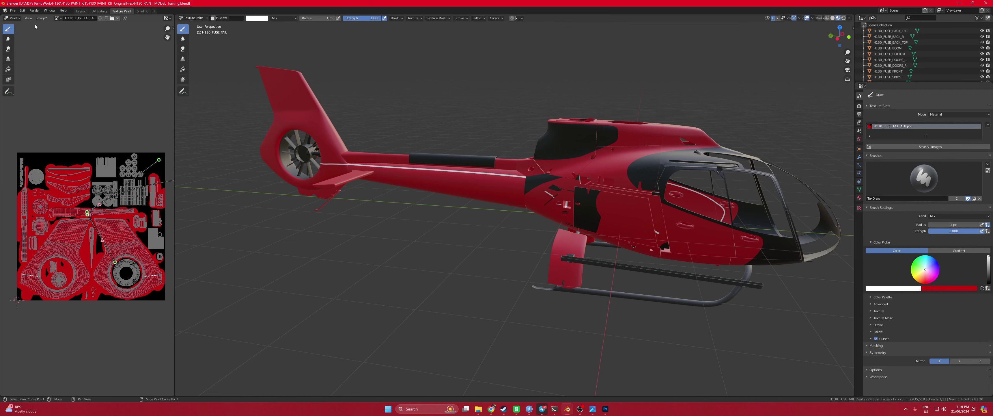
left_click(22, 10)
left_click(35, 25)
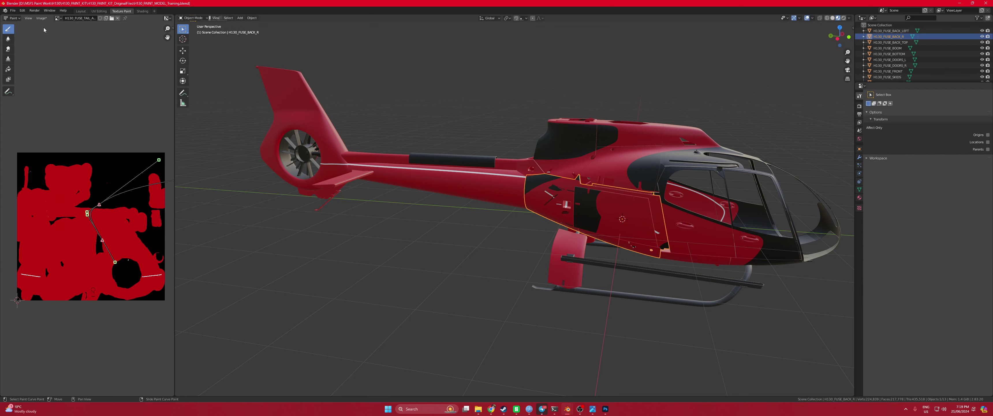
Redo up to the paint-curve stroke, then toggle undo/redo, leaving the curve undone
left_click(23, 10)
left_click(30, 24)
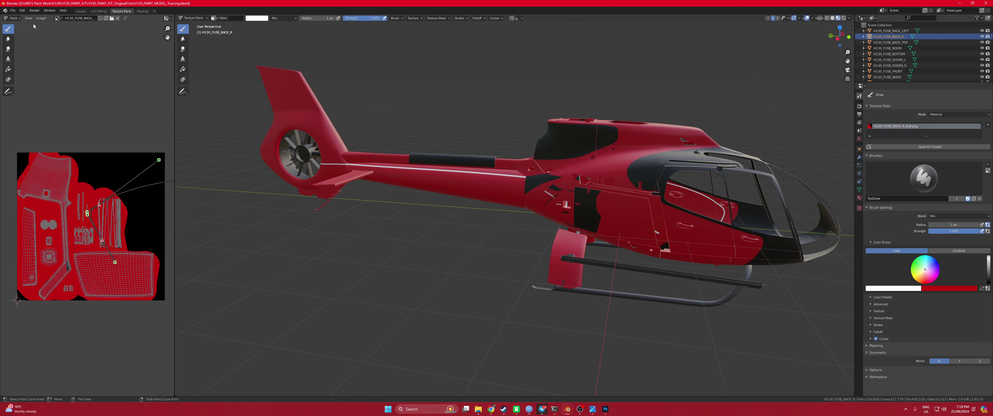
left_click(22, 10)
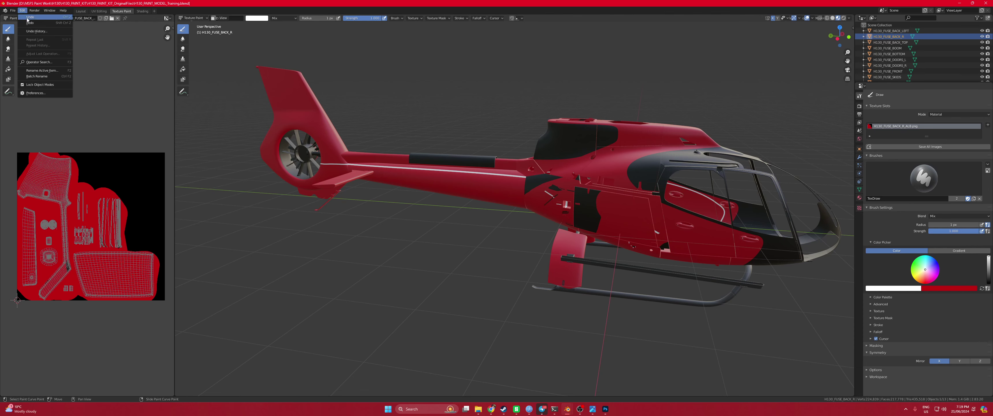
left_click(30, 22)
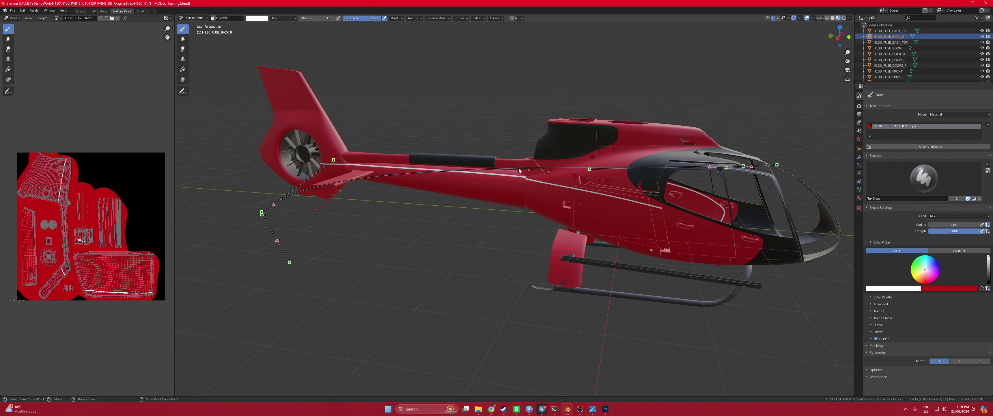
middle_click_drag(519, 171, 541, 187)
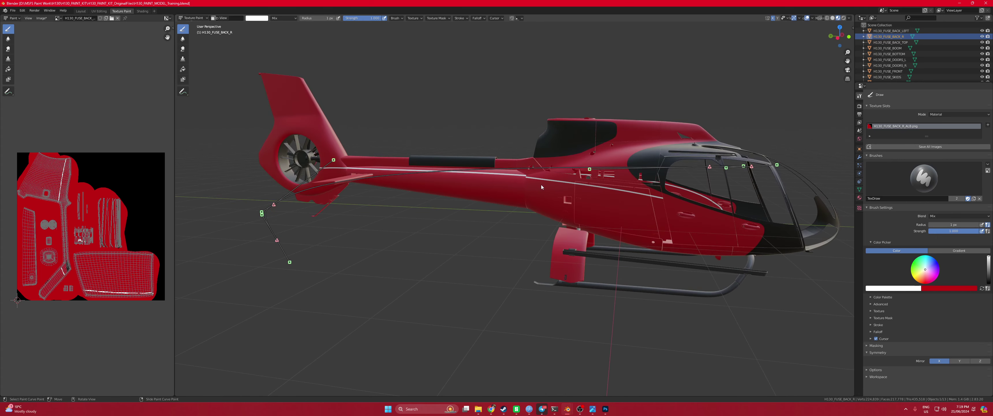
key("ctrl+z")
key("ctrl+shift+z")
key("ctrl+z")
key("ctrl+shift+z")
key("ctrl+z")
Swap the brush to red with a 21 px radius and paint over the stray stripe
left_click(478, 18)
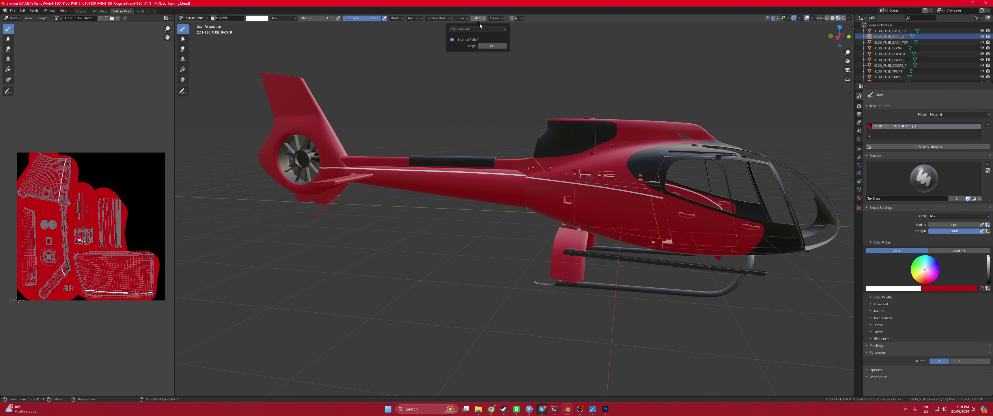
left_click(460, 18)
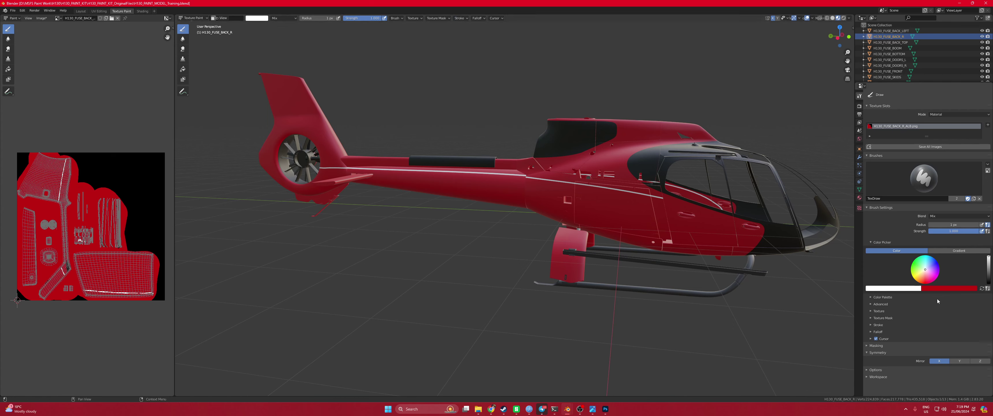
key("x")
key("f")
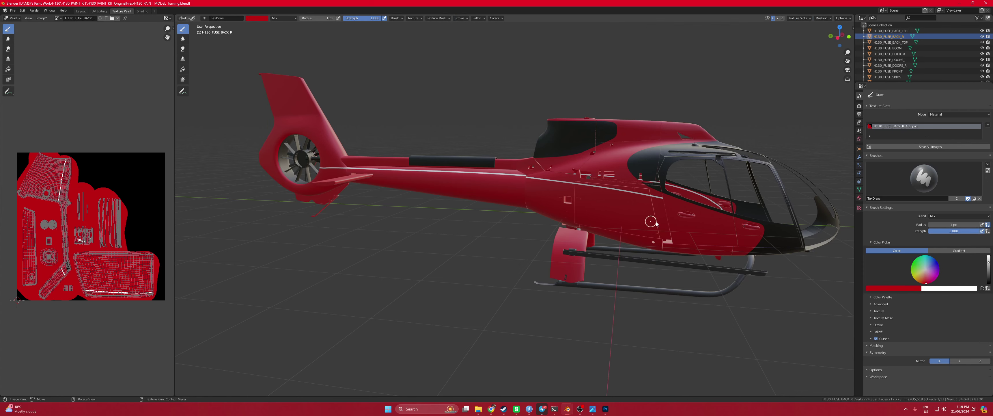
left_click(642, 202)
mouse_move(641, 200)
left_mouse_down()
mouse_move(527, 179)
mouse_move(577, 184)
left_mouse_up()
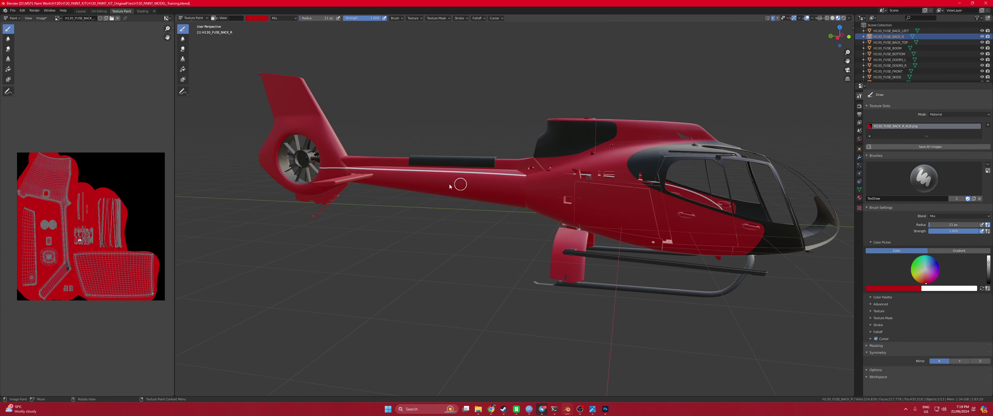
Select H130_FUSE_BOOM for texture painting, trying and undoing a red stroke
left_click(78, 10)
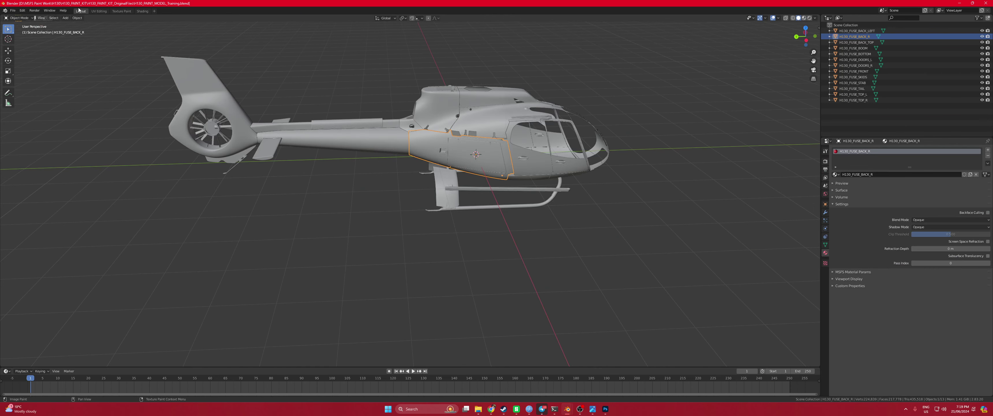
left_click(295, 134)
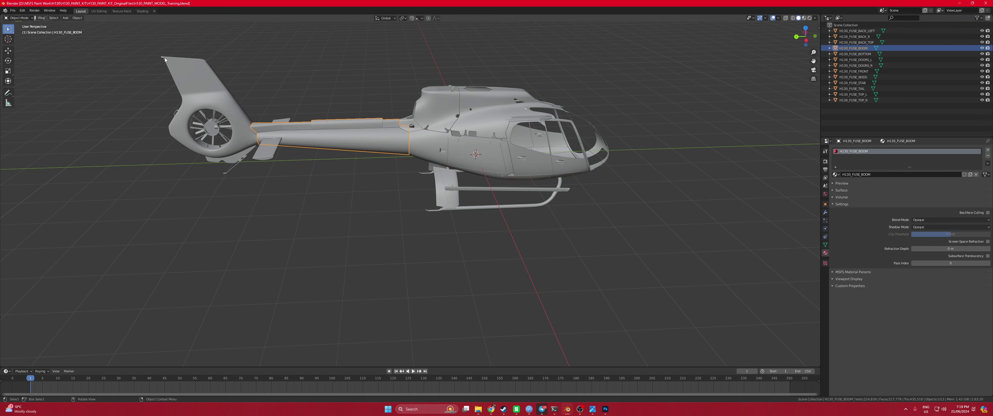
left_click(122, 11)
mouse_move(539, 178)
left_mouse_down()
mouse_move(328, 172)
mouse_move(380, 173)
mouse_move(396, 187)
left_mouse_up()
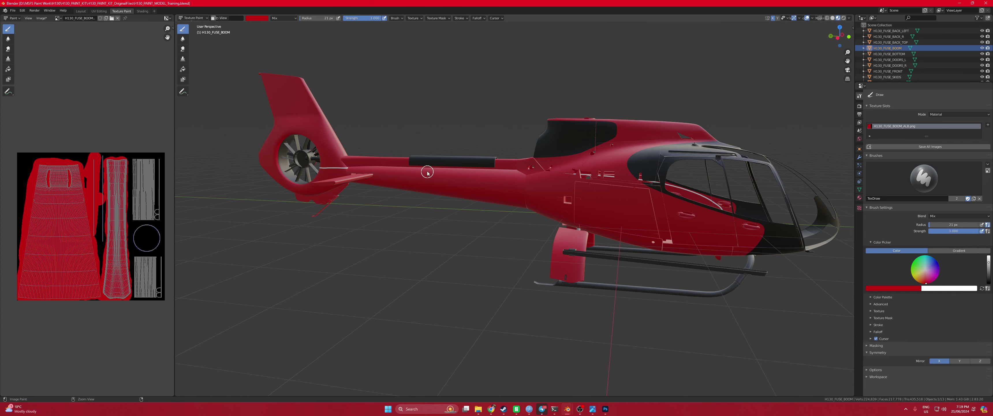
key("ctrl+z")
Switch between left and right side views and set the Stroke Method to Curve
middle_click_drag(598, 200, 611, 207)
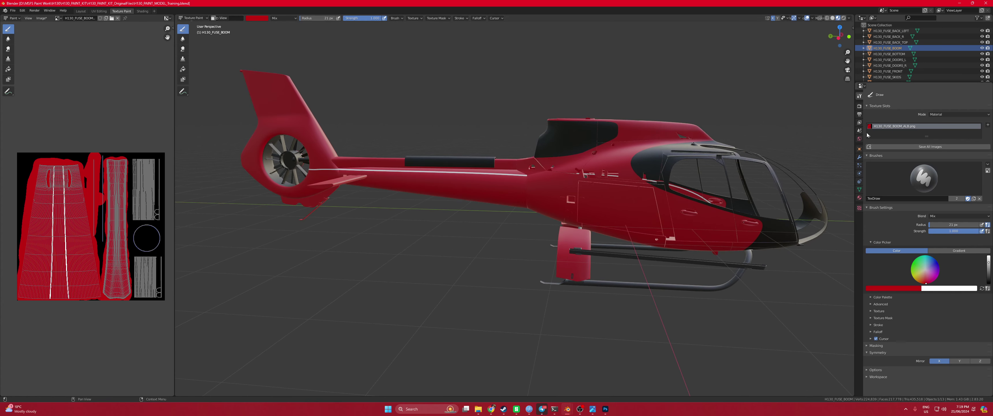
left_click(840, 37)
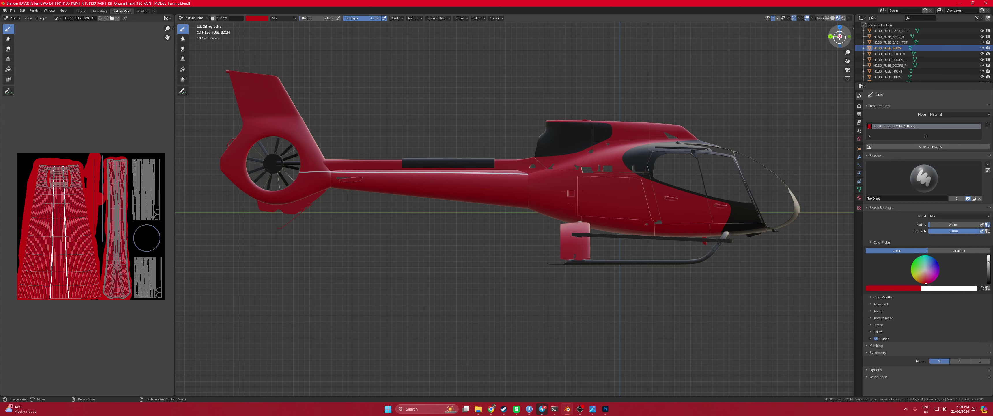
left_click(840, 37)
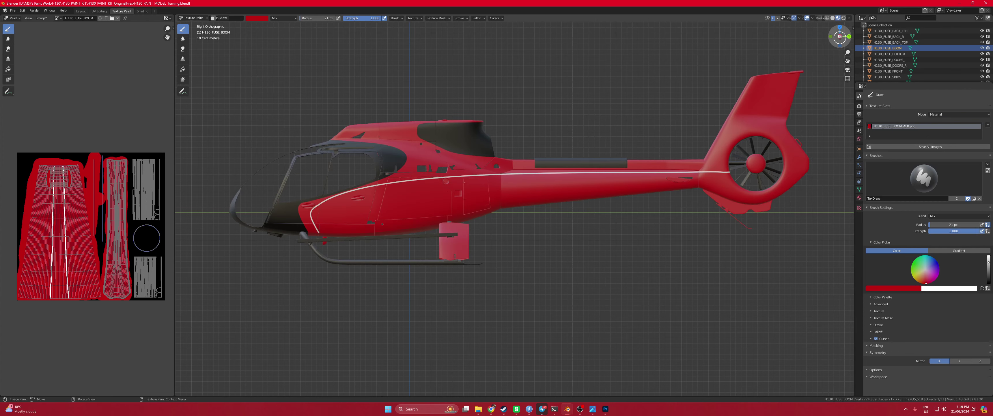
left_click(840, 37)
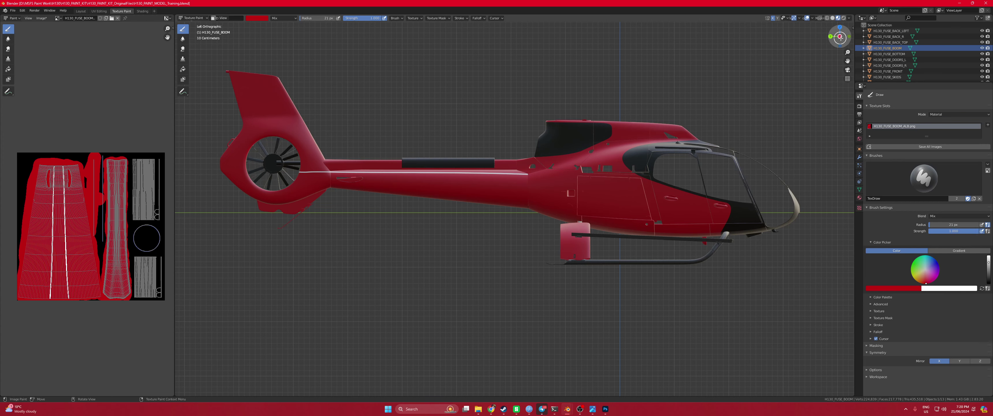
left_click(840, 33)
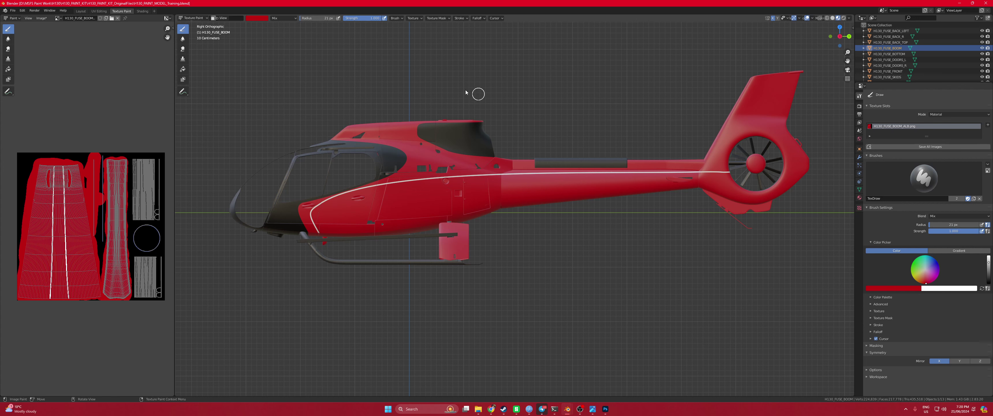
left_click(459, 19)
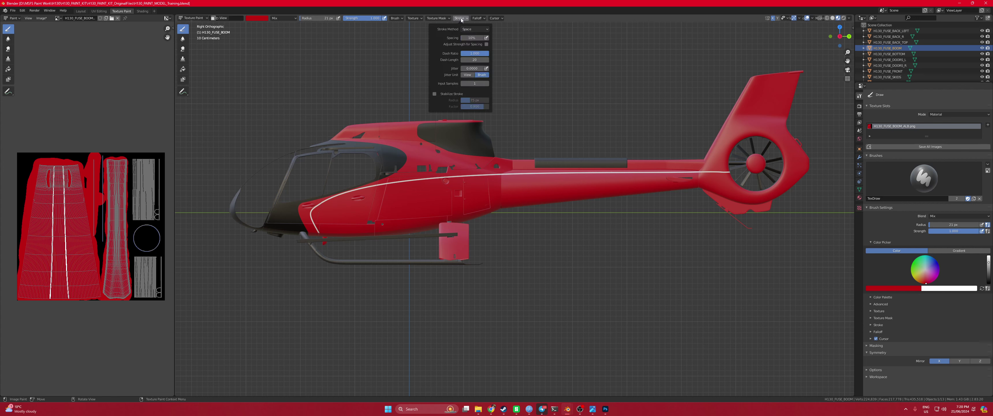
left_click(475, 29)
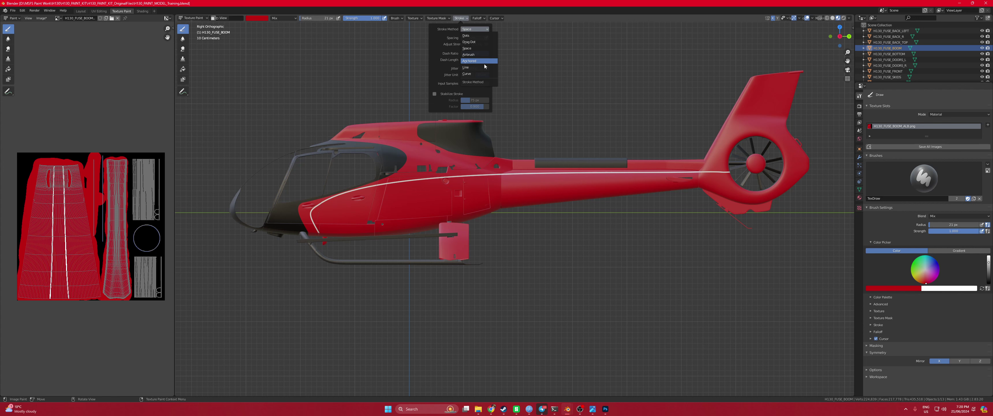
left_click(484, 73)
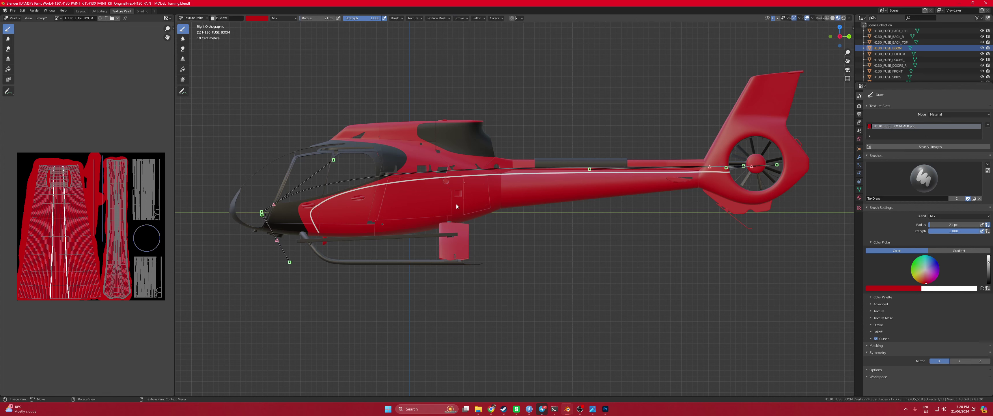
Line up the right side view with the restored paint curve and stroke the white stripe
middle_click_drag(456, 204, 469, 201)
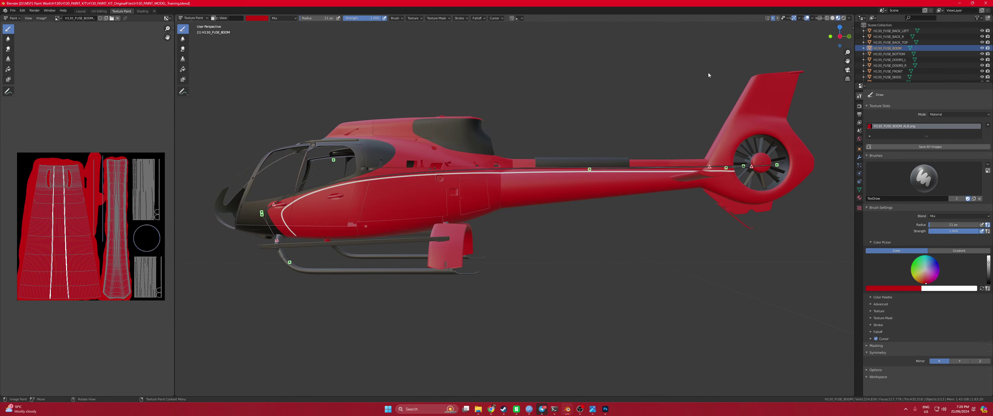
left_click(840, 35)
left_click(840, 36)
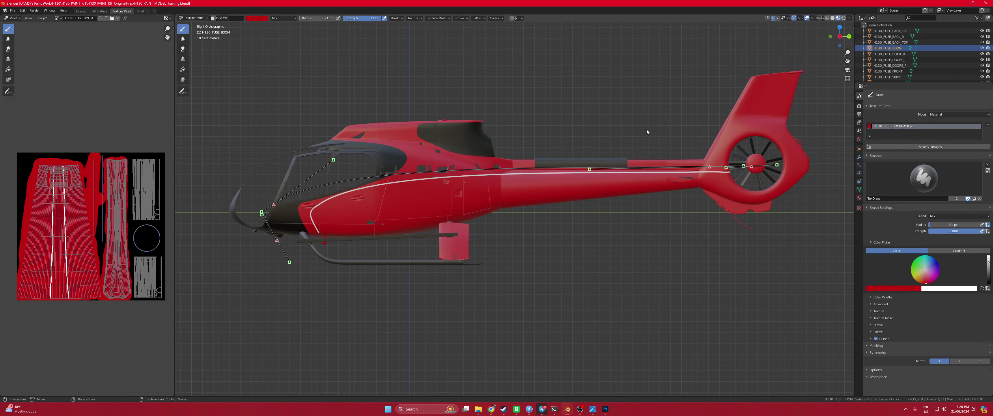
middle_click_drag(587, 173, 546, 179, "shift")
scroll(569, 179, "down", 1)
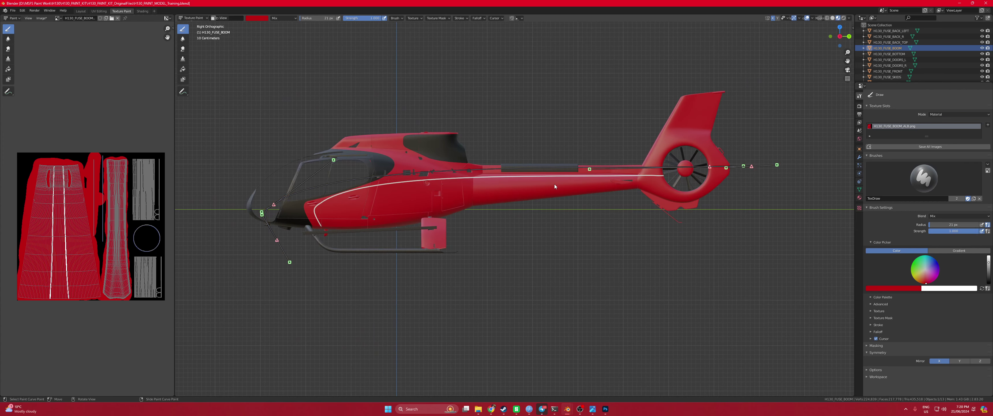
scroll(547, 178, "up", 2)
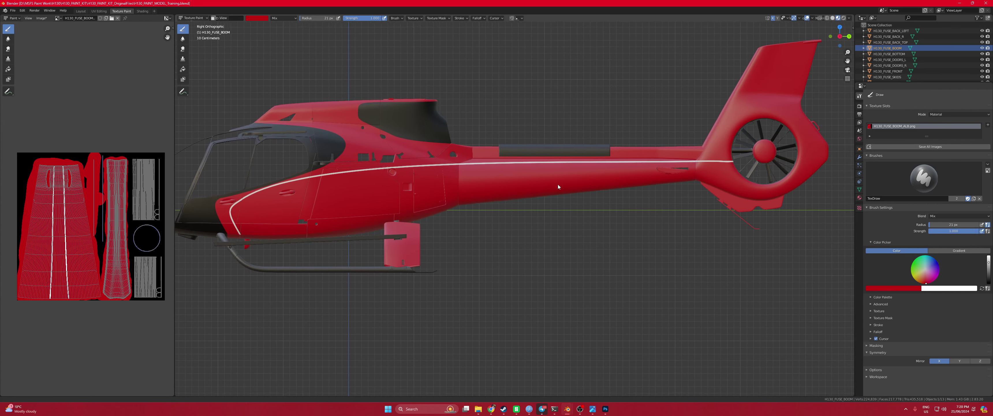
mouse_move(558, 187)
middle_mouse_down("shift")
mouse_move(612, 186)
mouse_move(605, 191)
mouse_move(616, 197)
middle_mouse_up("shift")
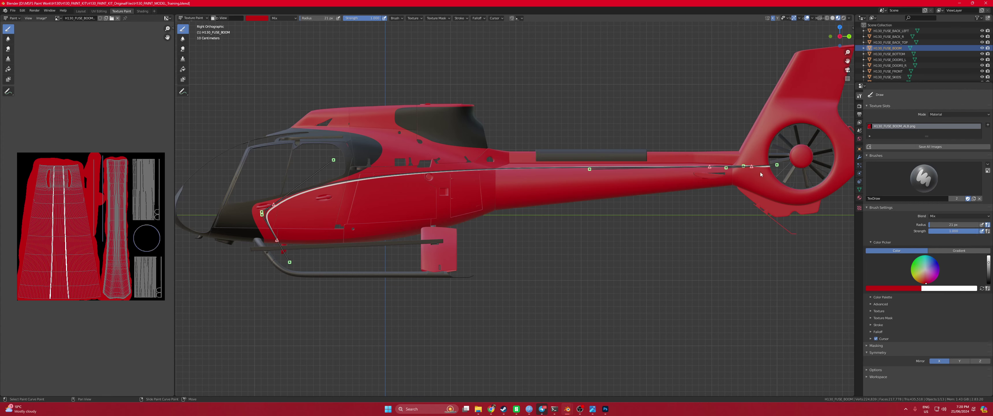
scroll(689, 211, "down", 1)
middle_click_drag(560, 219, 512, 216, "shift")
key("ctrl+z")
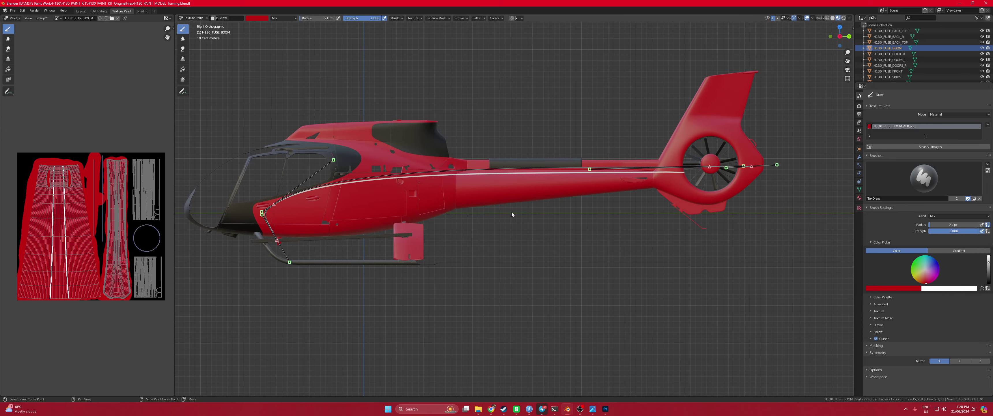
middle_click_drag(512, 213, 504, 221, "shift")
key("Return")
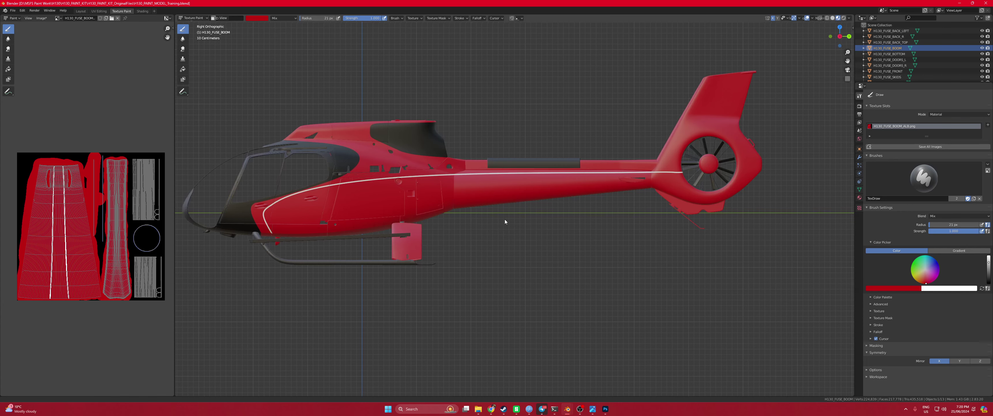
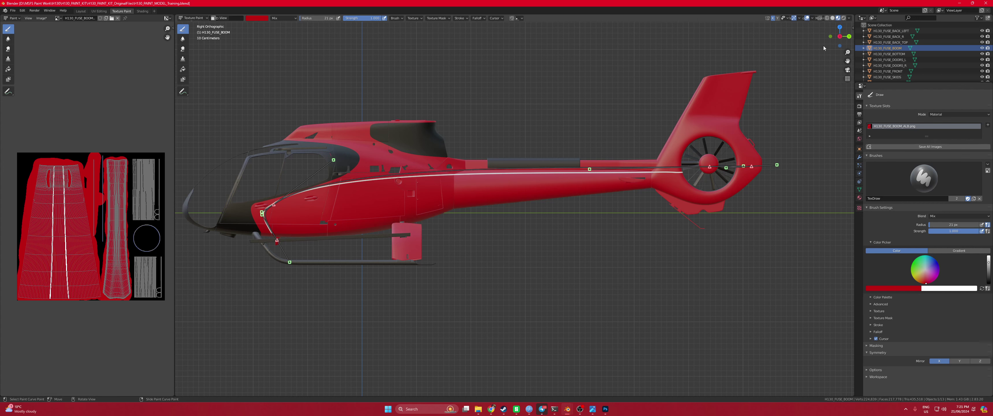
Check the available Stroke Method options, then go back to the Layout workspace
left_click(459, 18)
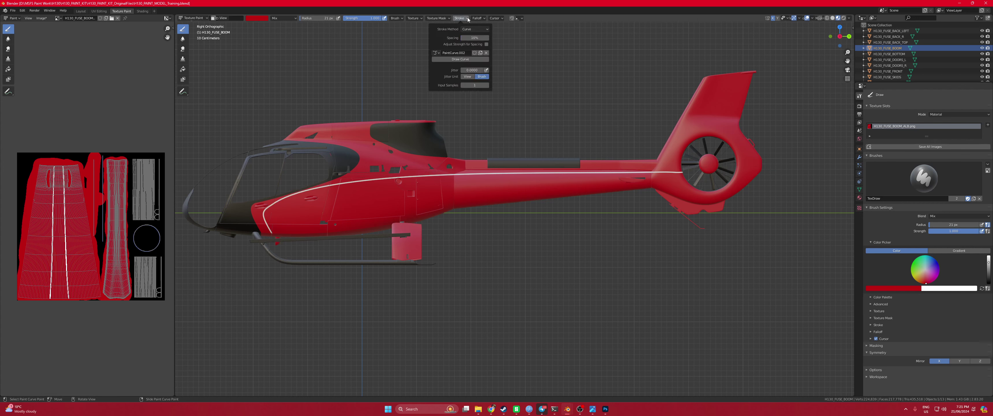
left_click(469, 29)
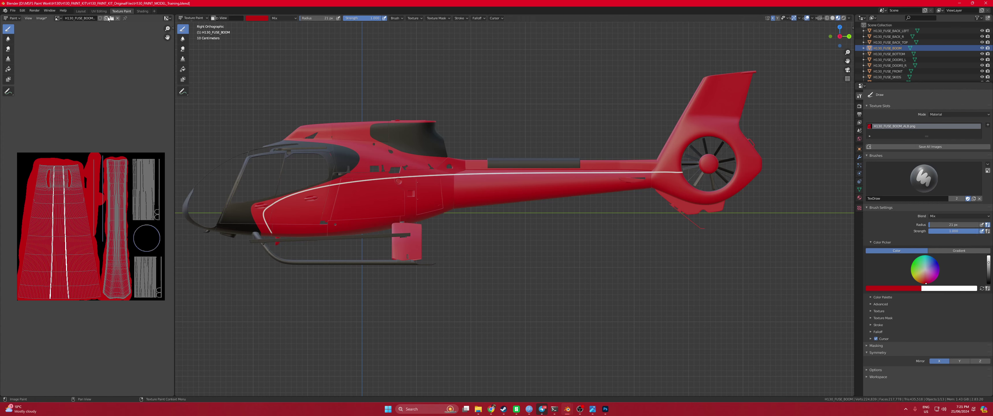
left_click(81, 11)
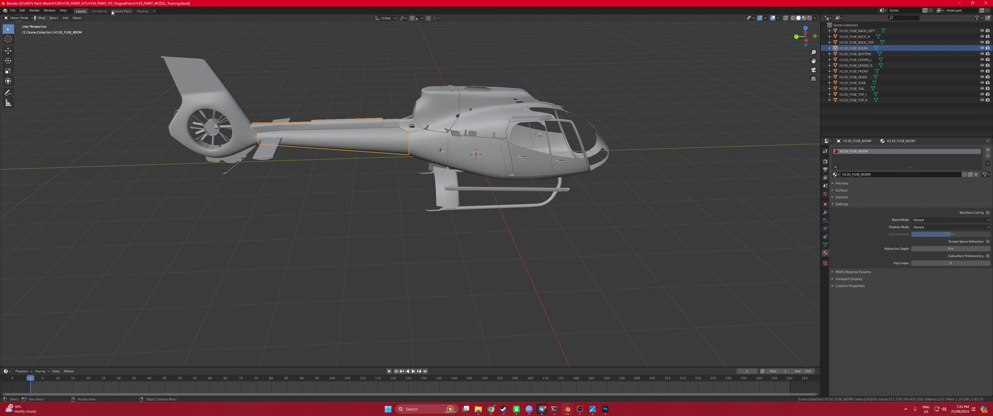
In the Texture Paint workspace, set the Stroke Method to Curve
left_click(121, 10)
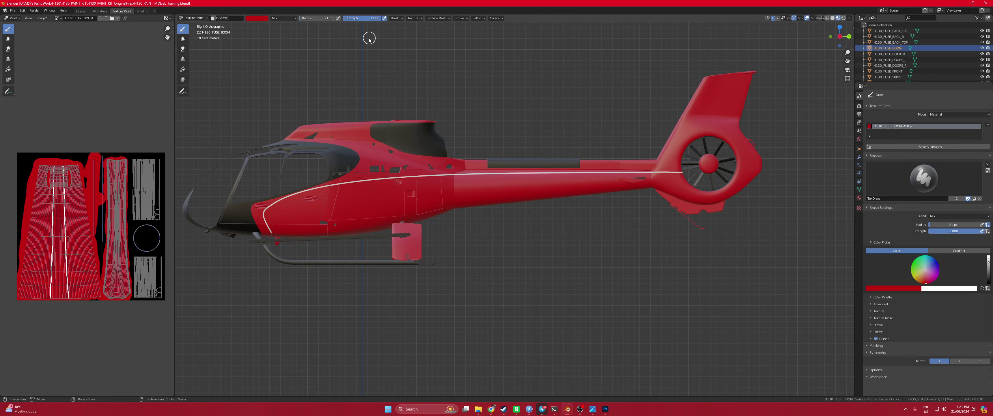
left_click(459, 19)
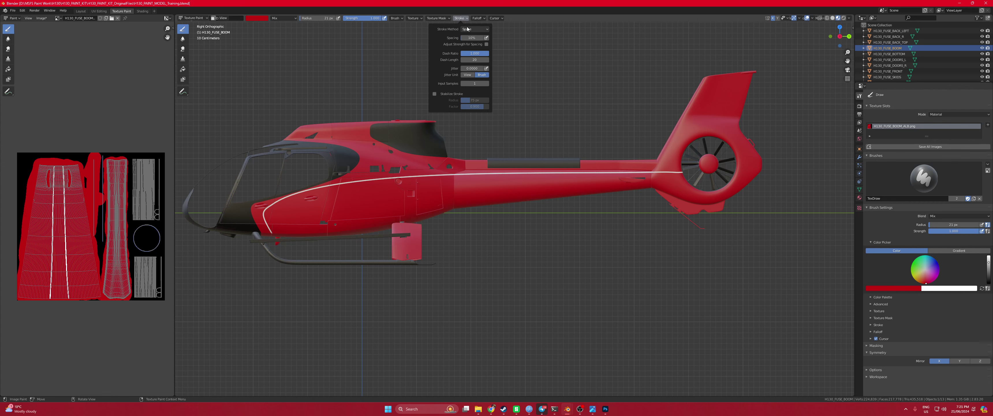
left_click(467, 29)
left_click(479, 76)
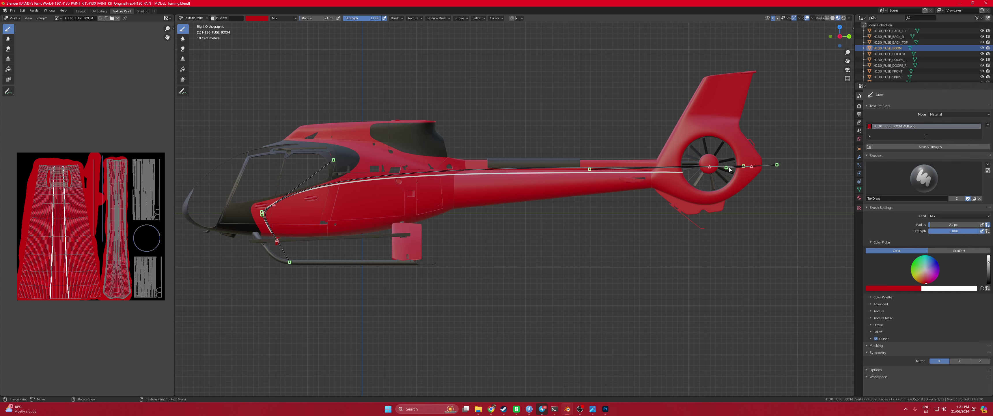
Shape the paint curve from the nose past the canopy to the tail near the rotor hub
left_click_drag(710, 169, 783, 169)
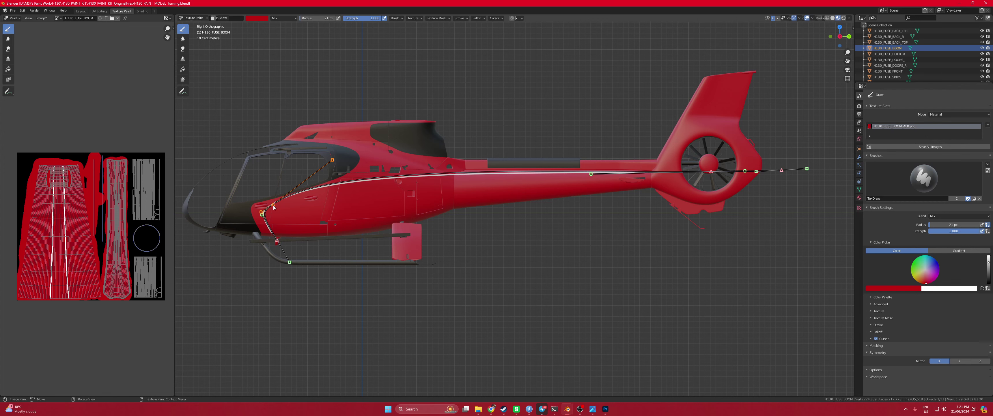
left_click_drag(275, 207, 273, 209)
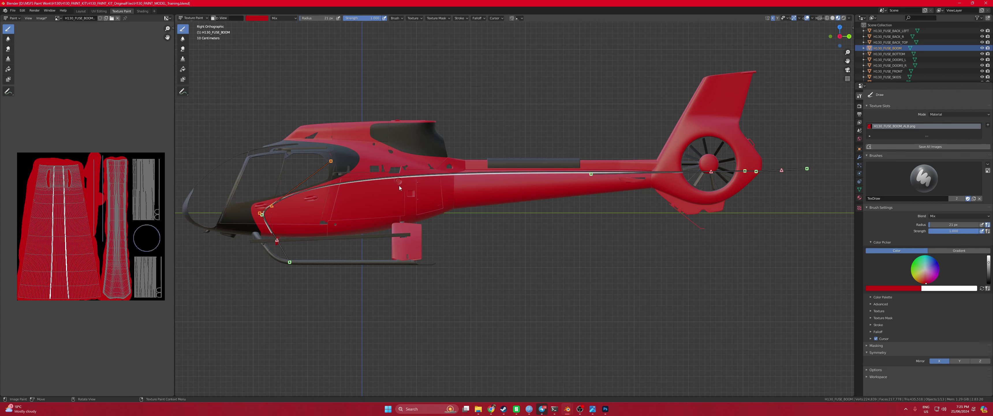
left_click_drag(591, 174, 590, 176)
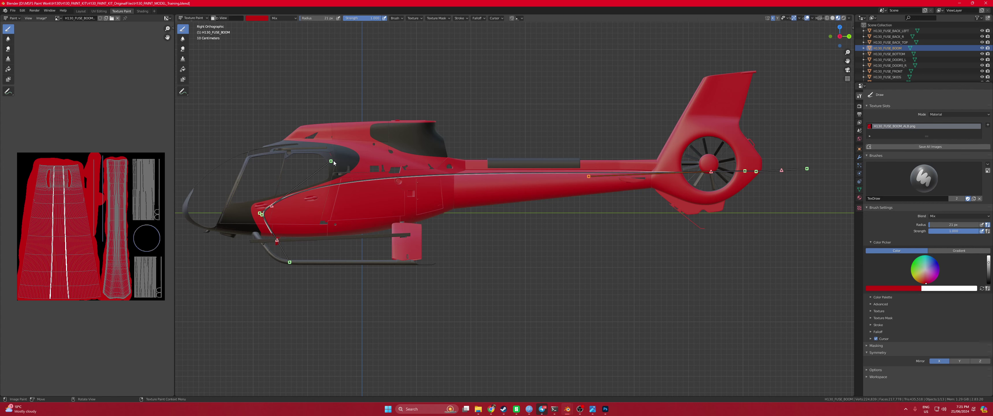
left_click_drag(333, 163, 329, 163)
left_click(276, 240)
left_click_drag(277, 243, 278, 243)
left_click(262, 214)
left_click_drag(261, 215, 263, 212)
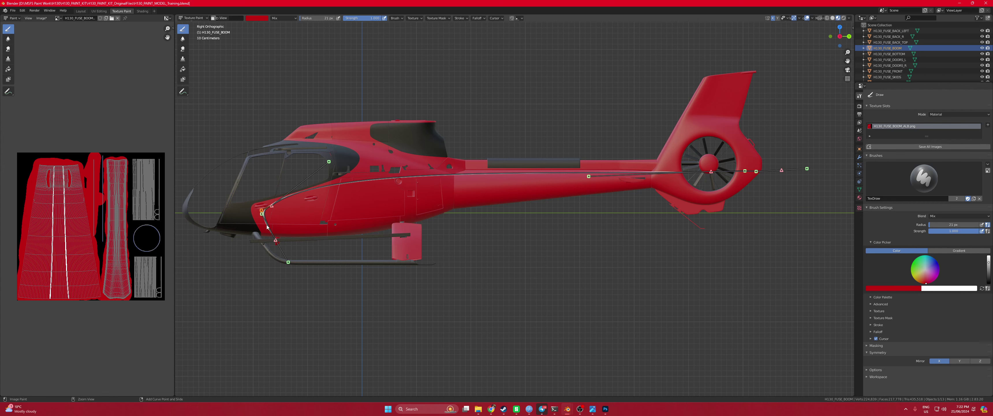
left_click_drag(261, 210, 259, 214)
In Layout, orbit to the left side and select H130_FUSE_DOORS_L
left_click(80, 11)
middle_click_drag(528, 162, 355, 174)
left_click(339, 231)
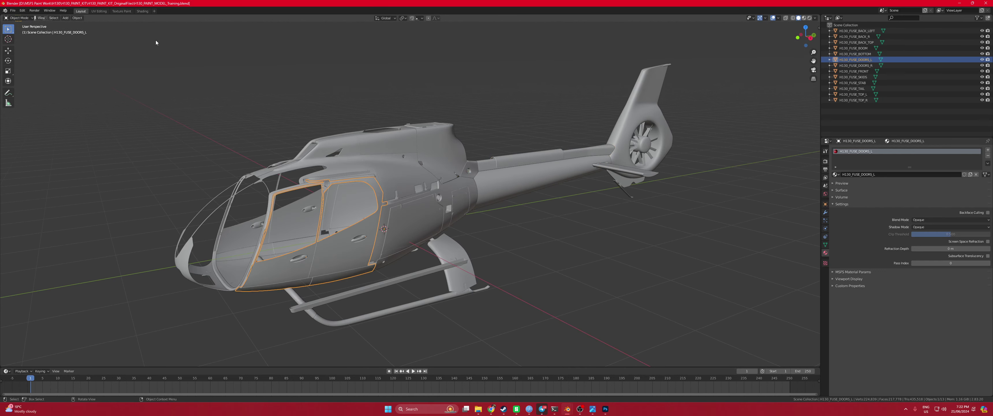
Apply the curve stroke on the left door panel, using undo/redo to recover the paint curve
left_click(120, 11)
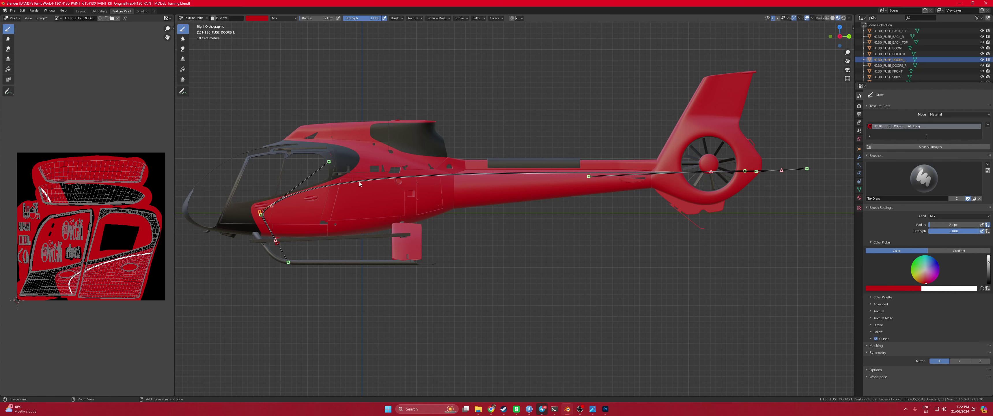
key("Return")
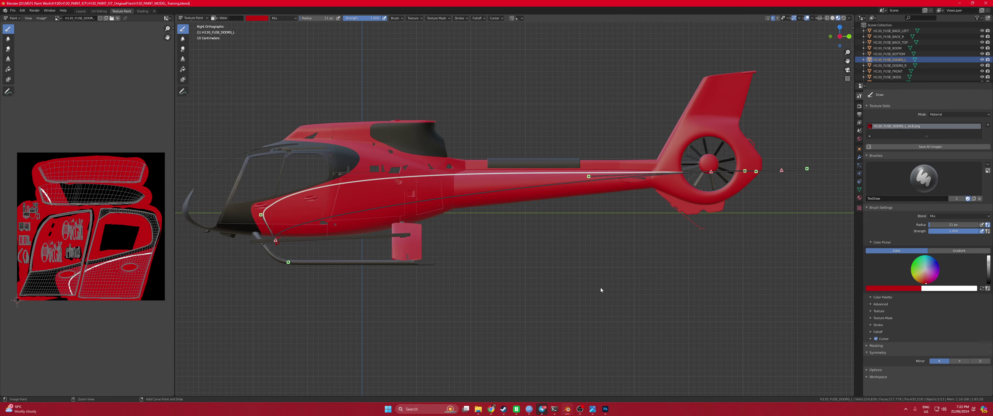
key("ctrl+Tab")
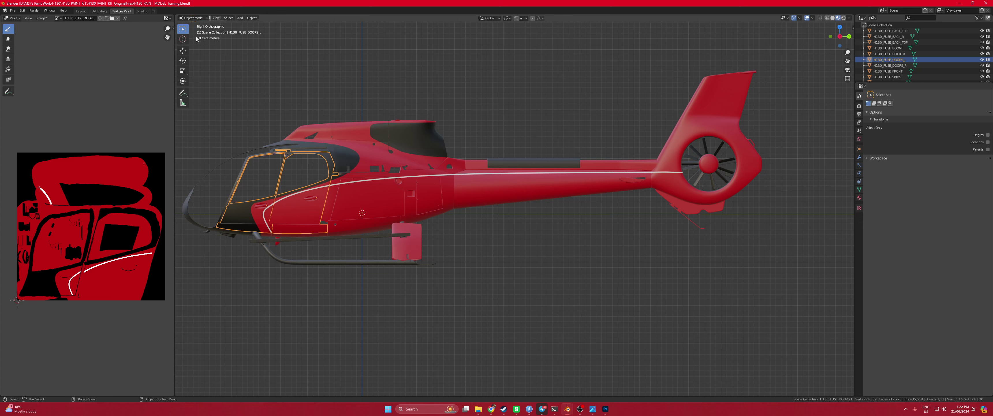
left_click(20, 11)
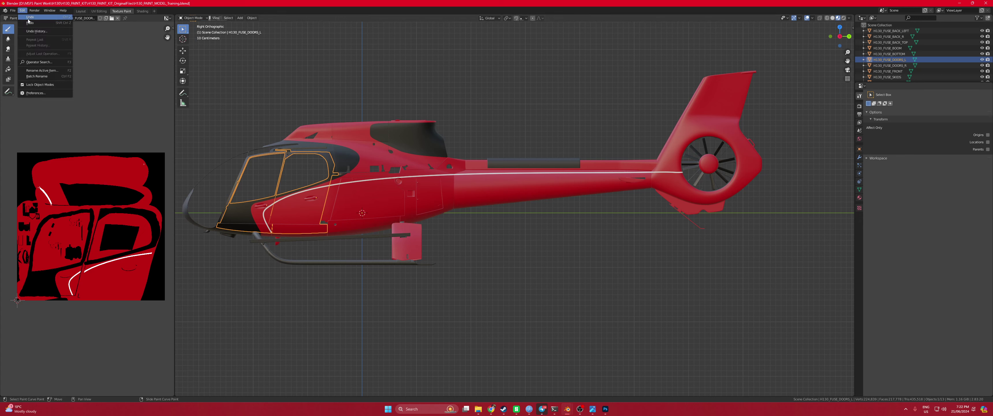
left_click(30, 17)
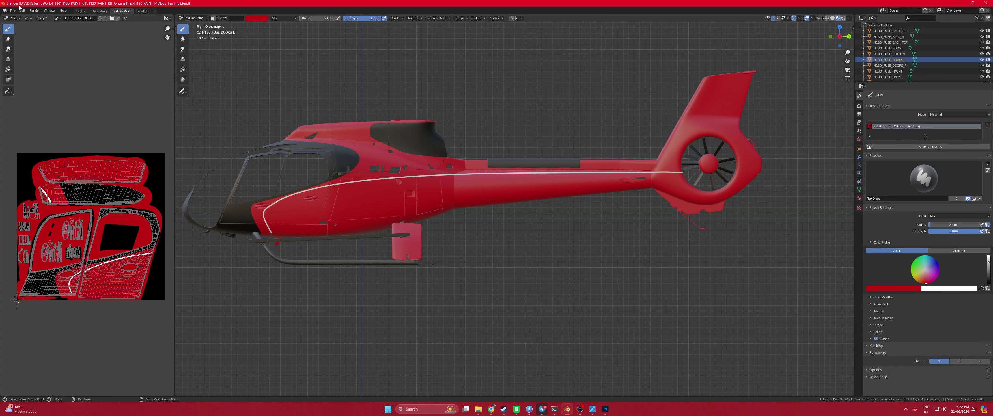
left_click(22, 10)
left_click(29, 23)
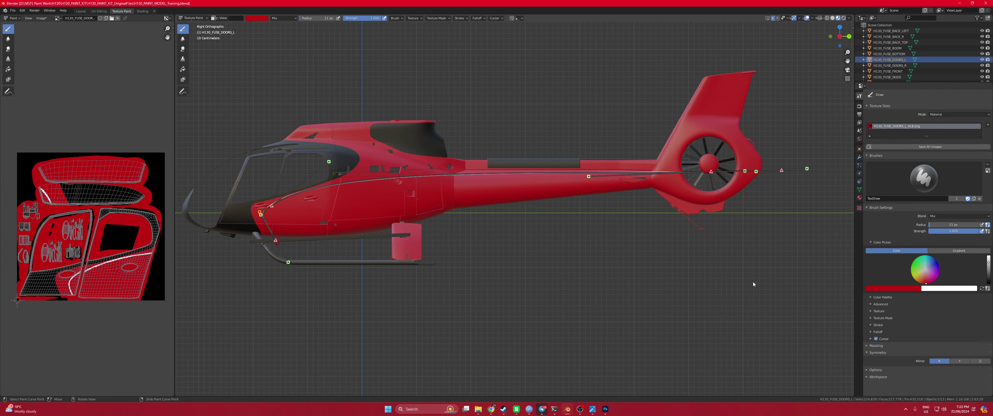
key("Return")
Switch to white and paint a thin 1 px stripe along the curve, then return to Layout
left_click(982, 288)
key("ctrl+z")
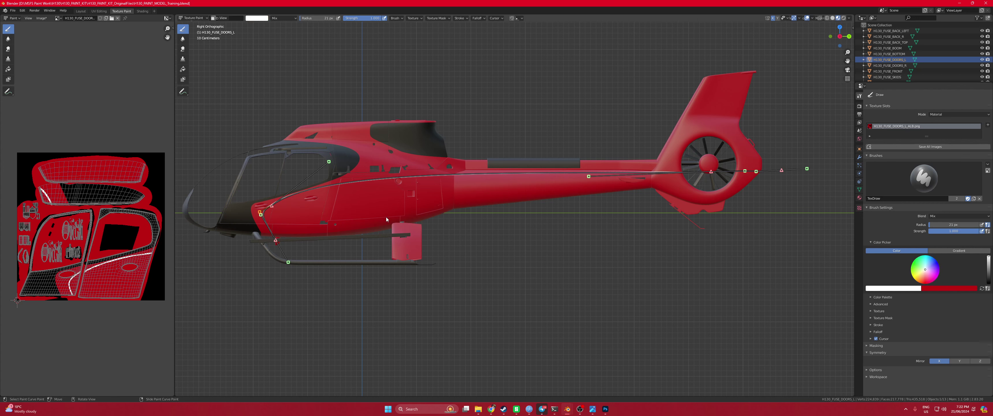
key("ctrl+shift+z")
key("ctrl+z")
key("ctrl+shift+z")
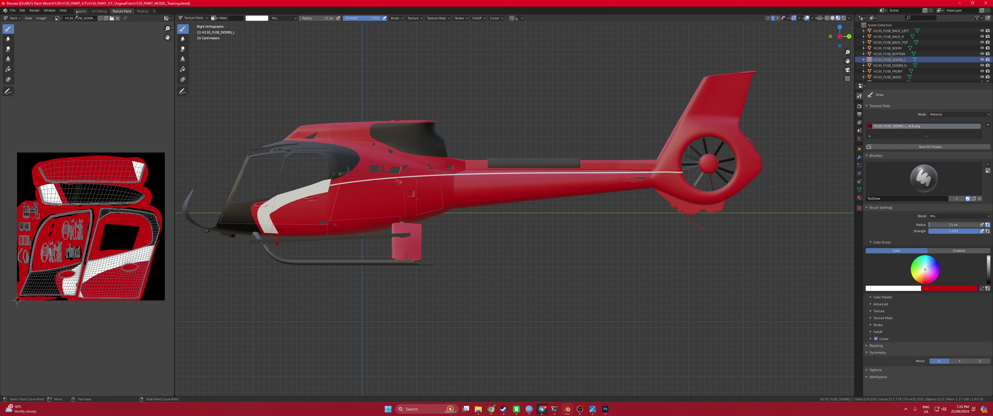
key("ctrl+z")
key("ctrl+shift+z")
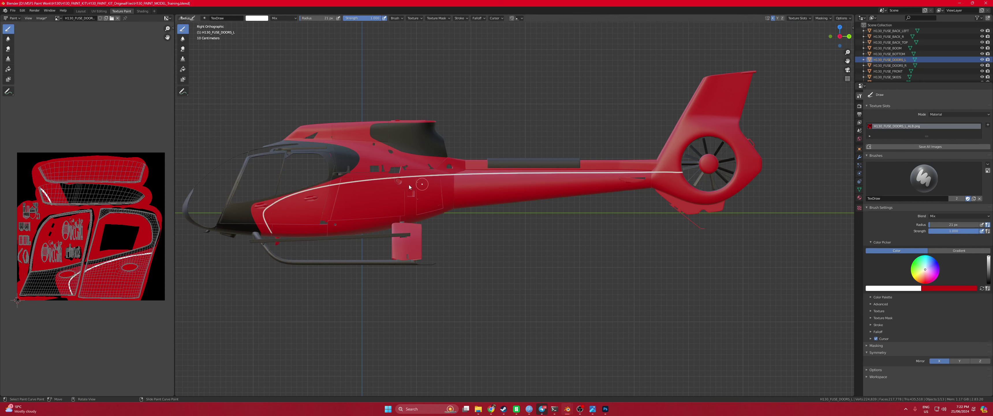
key("ctrl+z")
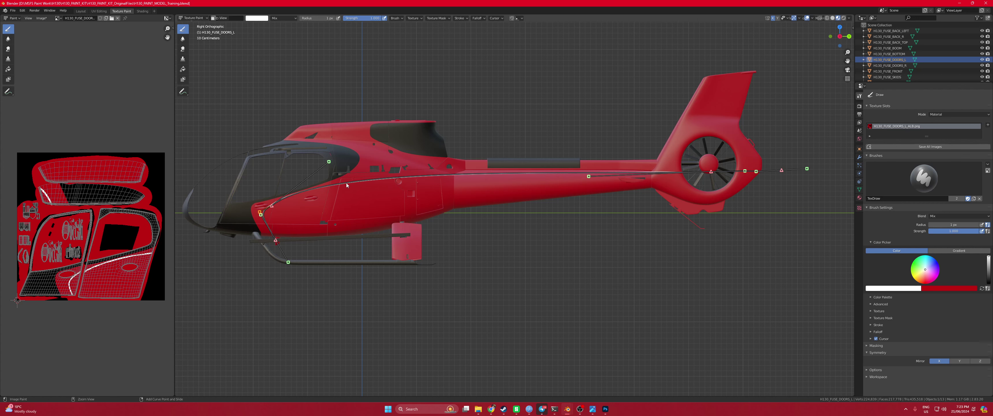
key("Return")
left_click(80, 11)
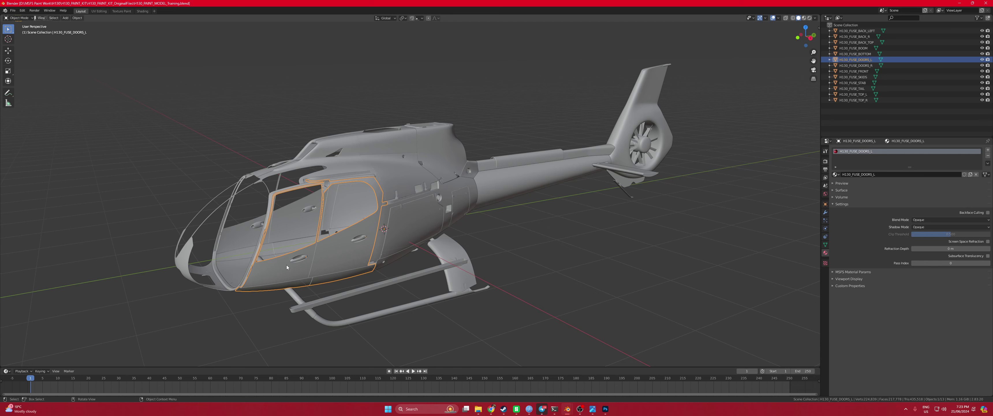
Paint the curve stripe on the right door panel H130_FUSE_DOORS_R
middle_click_drag(254, 151, 576, 223)
left_click(575, 223)
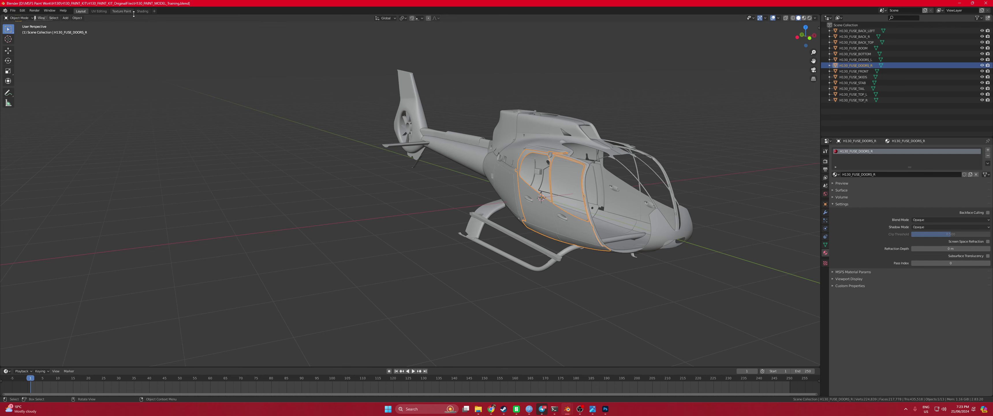
left_click(121, 11)
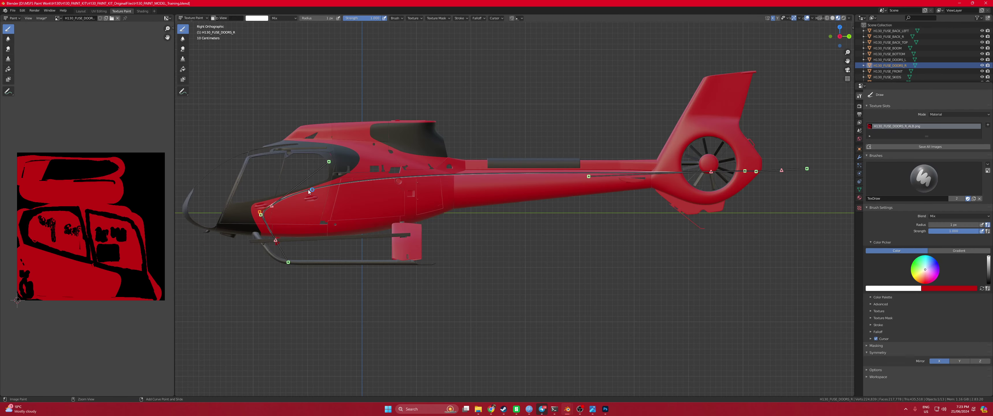
key("Return")
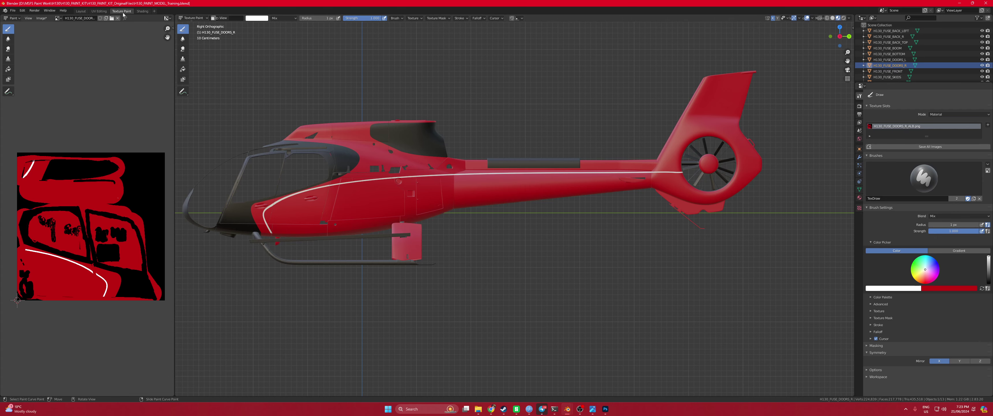
Paint the curve stripe on the H130_FUSE_BACK_R panel
left_click(81, 12)
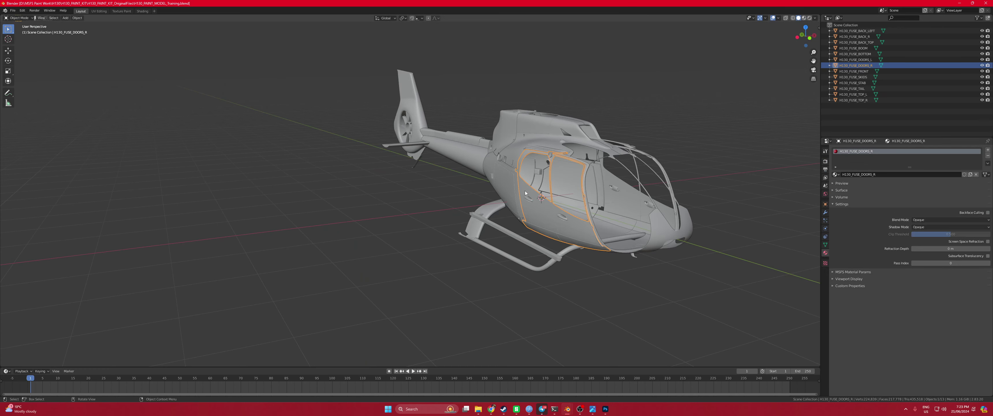
left_click(516, 192)
left_click(121, 10)
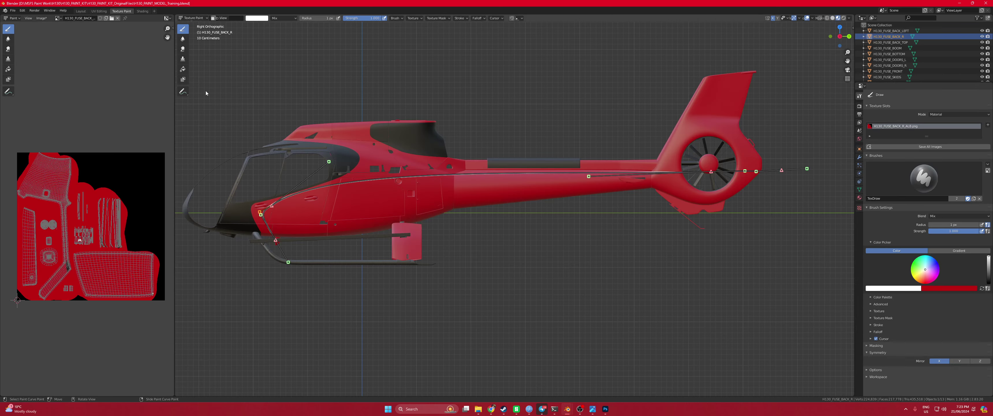
key("Return")
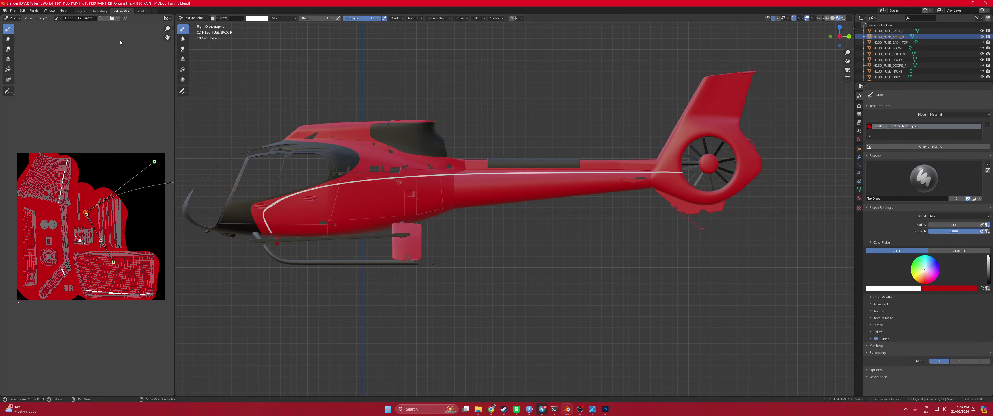
Compare the left and right side views, then return to the Layout workspace
left_click(839, 36)
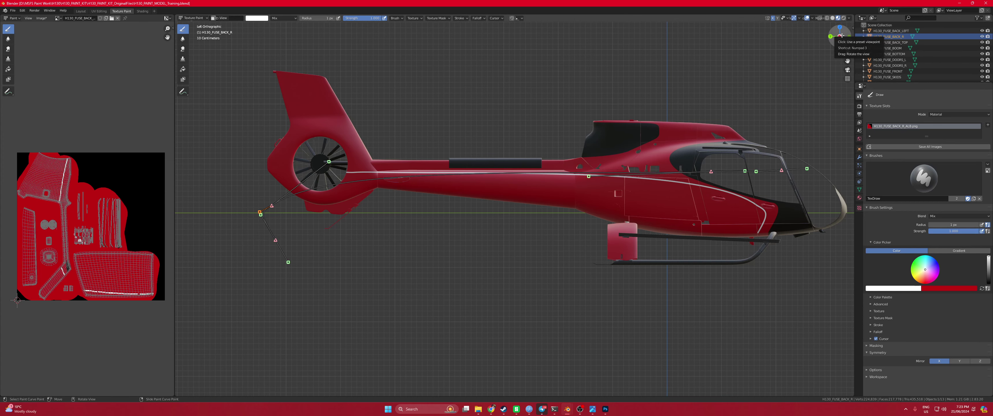
key("KP_3")
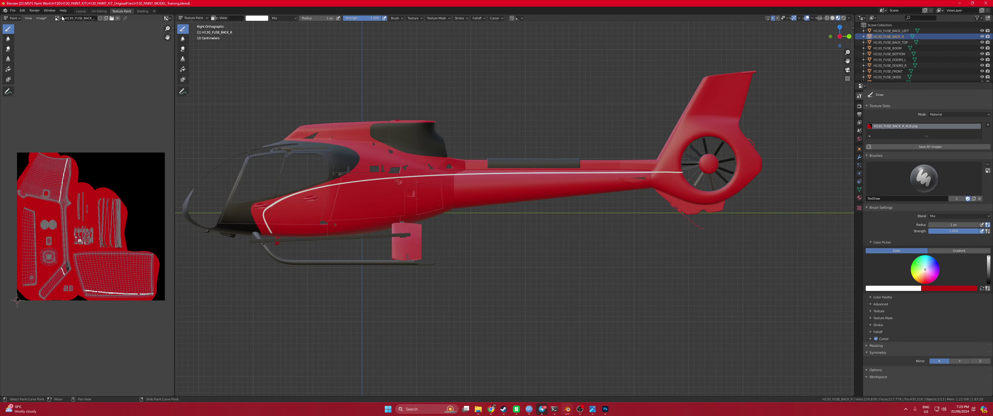
left_click(81, 11)
Select H130_FUSE_TAIL and paint the white curve stripe on its texture
left_click(420, 112)
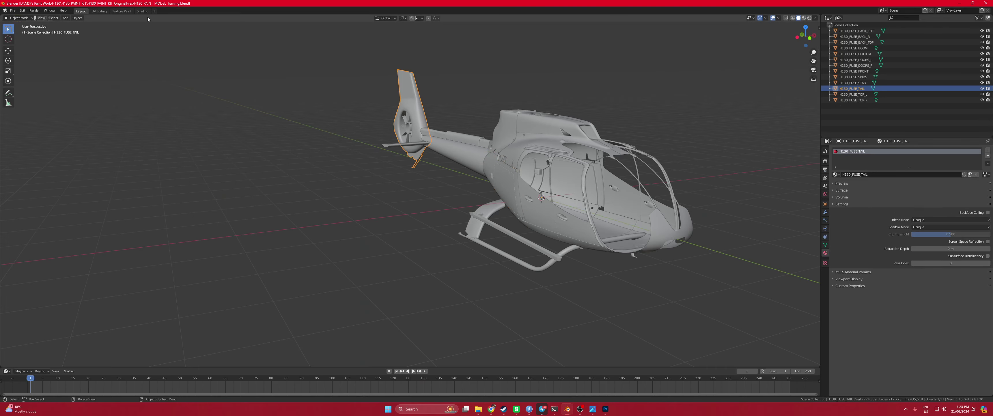
left_click(121, 11)
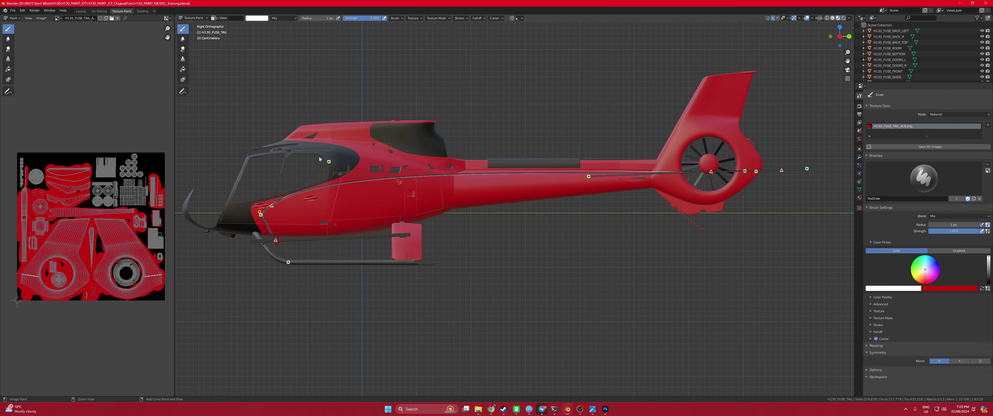
key("Return")
left_click(843, 35)
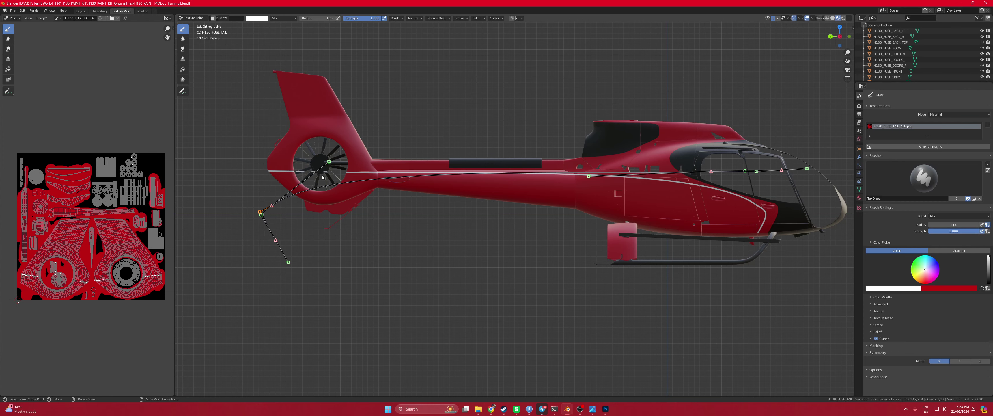
scroll(317, 179, "up", 1)
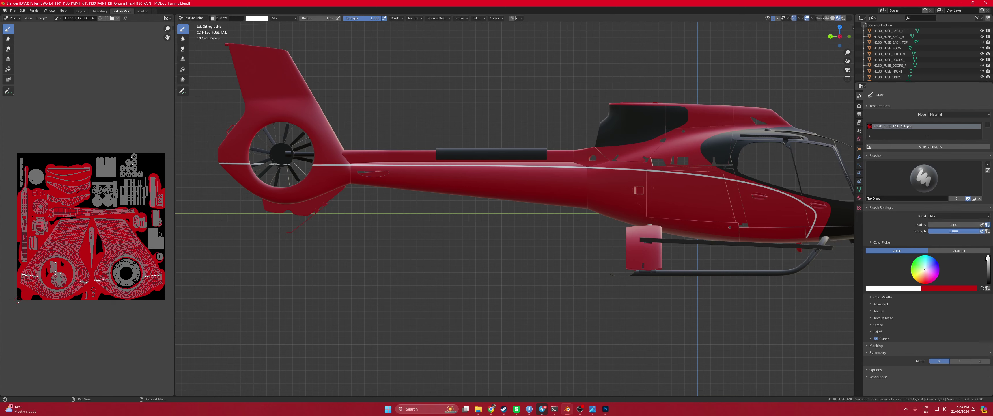
Drag the colour value slider down to make black the paint colour
left_click_drag(989, 259, 989, 283)
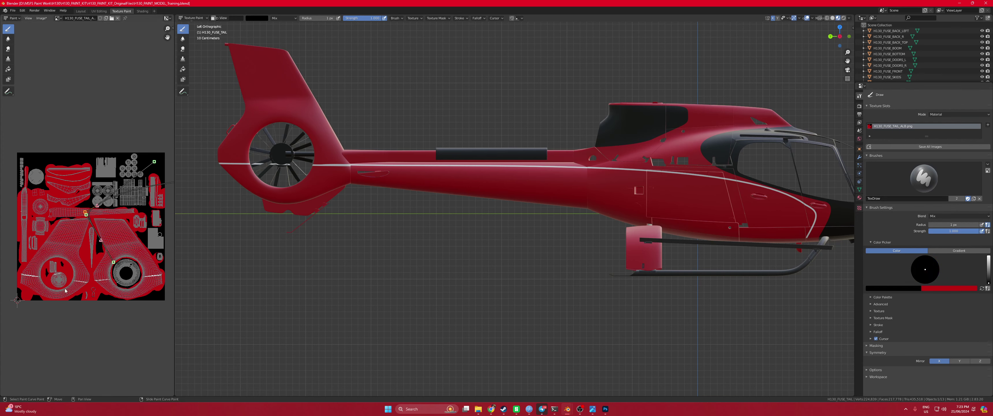
scroll(67, 272, "up", 1)
scroll(67, 272, "up", 5)
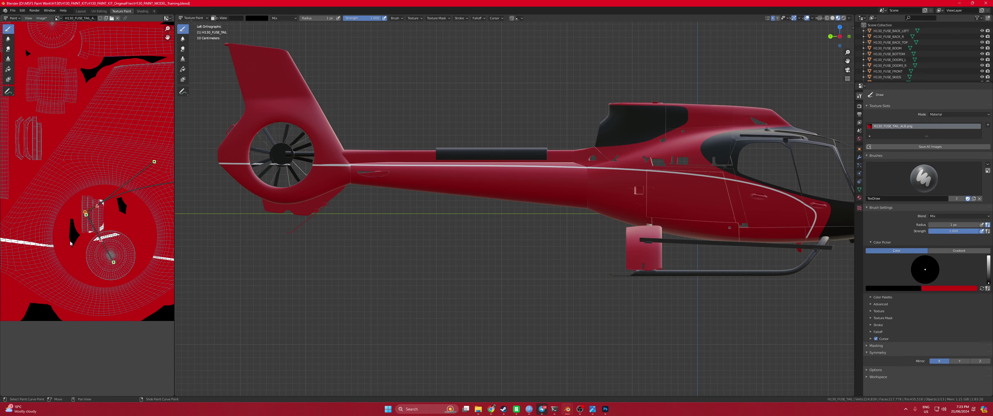
Use the Space stroke method with a 60 px radius and paint the white smear red
left_click(466, 19)
left_click(475, 29)
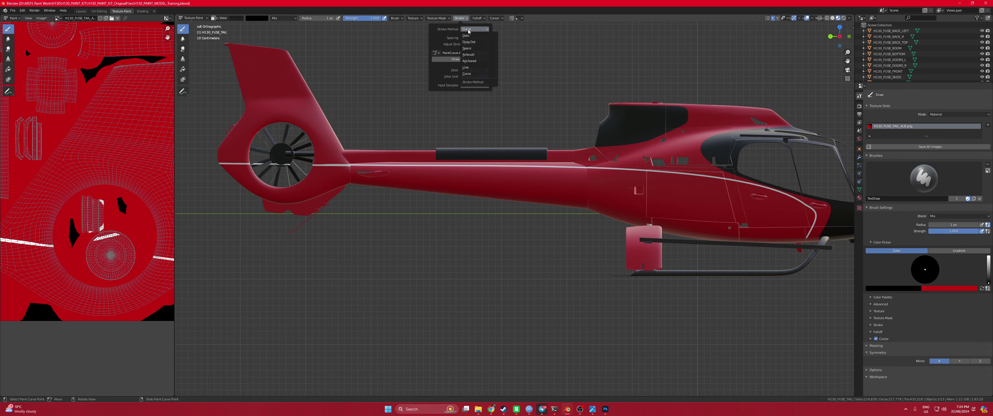
left_click(472, 51)
key("f")
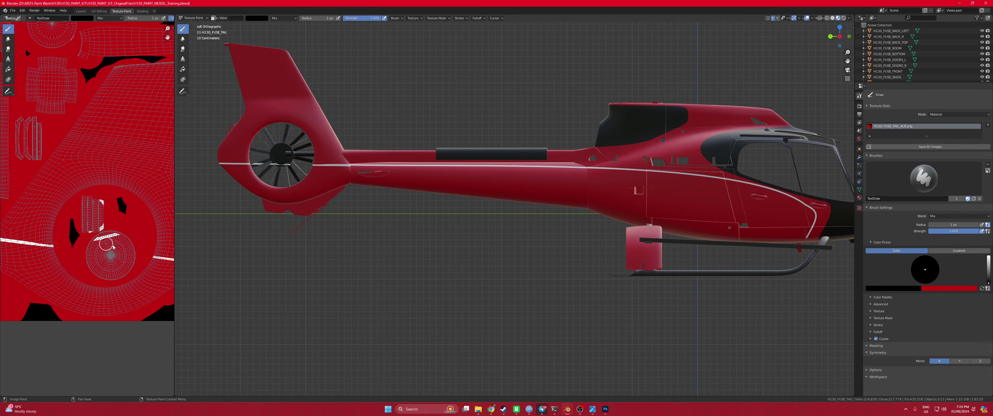
left_click(98, 244)
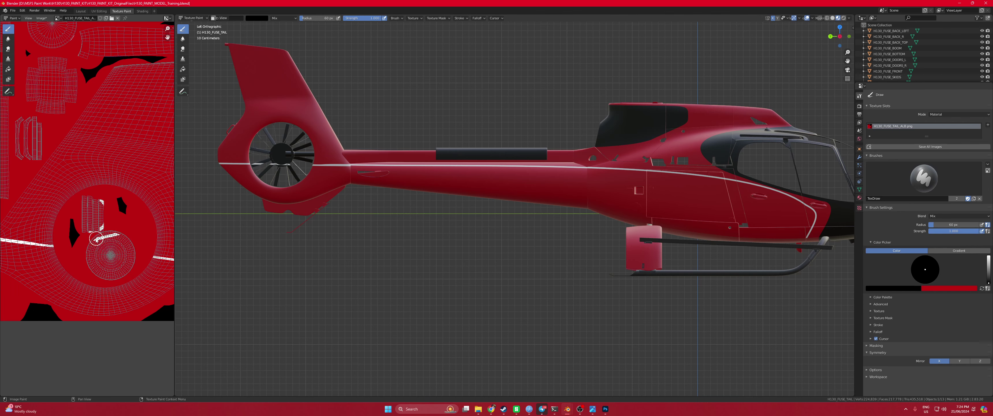
key("x")
mouse_move(102, 227)
left_mouse_down()
mouse_move(120, 254)
mouse_move(98, 249)
mouse_move(122, 239)
left_mouse_up()
Switch the paint colour back to black while reviewing the UV islands and tail boom
middle_click_drag(70, 121, 74, 209)
mouse_move(68, 98)
middle_mouse_down()
mouse_move(33, 179)
mouse_move(45, 242)
mouse_move(61, 145)
middle_mouse_up()
key("x")
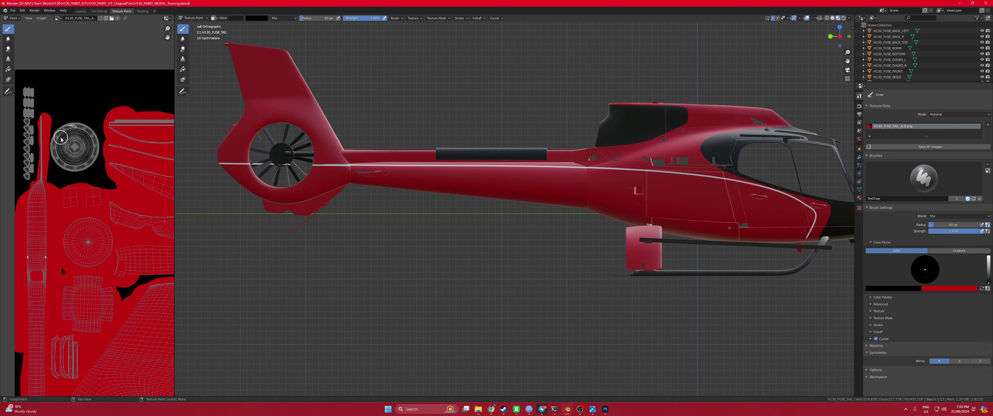
middle_click_drag(62, 222, 8, 222)
middle_click_drag(269, 200, 216, 162)
middle_click_drag(137, 117, 84, 141)
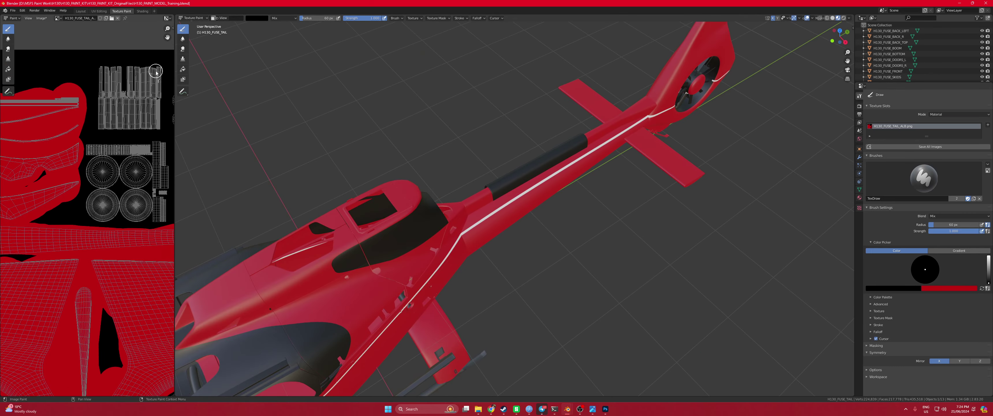
middle_click_drag(316, 185, 401, 159)
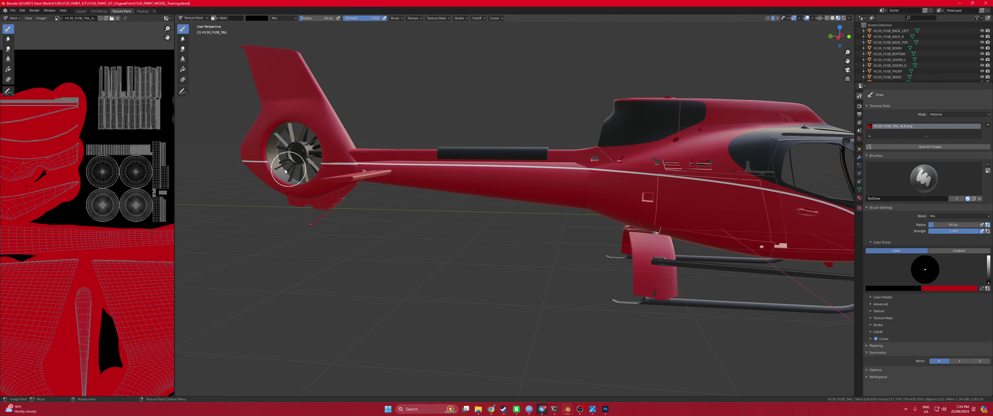
Zoom in on the fenestron and shrink the brush radius to 45 px
scroll(233, 189, "down", 2)
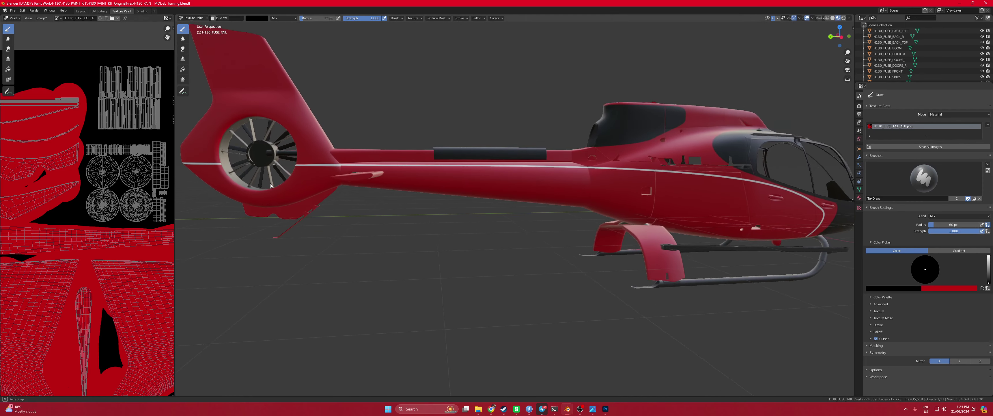
scroll(250, 150, "up", 4)
middle_click_drag(243, 184, 379, 194)
scroll(355, 214, "up", 2)
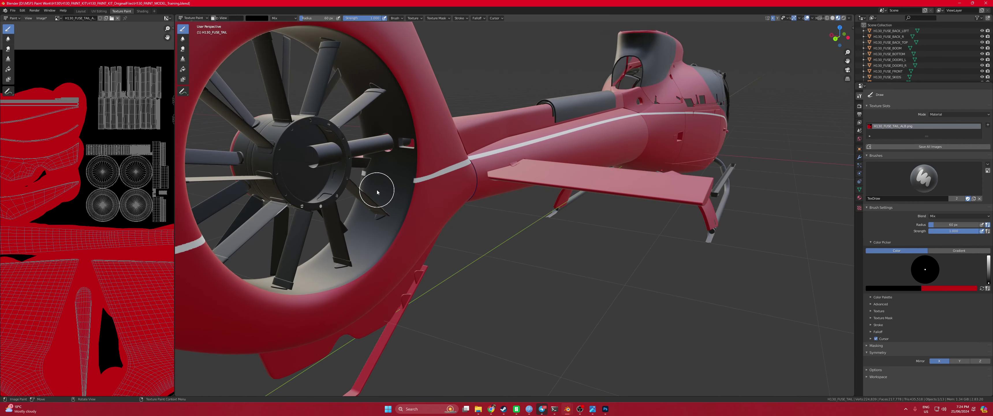
scroll(381, 187, "up", 5)
scroll(366, 201, "down", 3)
scroll(360, 195, "down", 3)
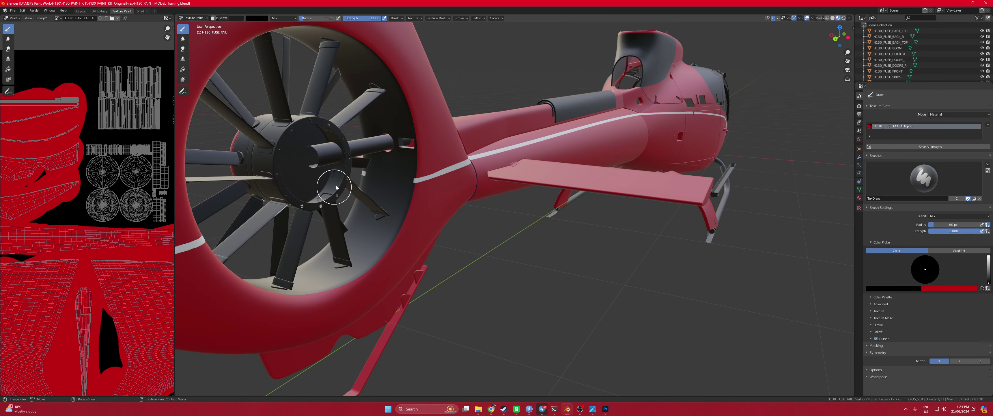
scroll(363, 175, "up", 3)
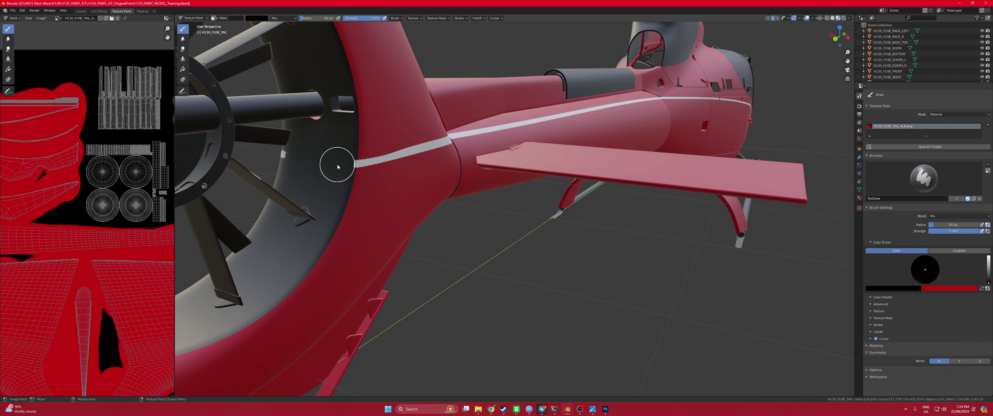
key("f")
left_click(323, 172)
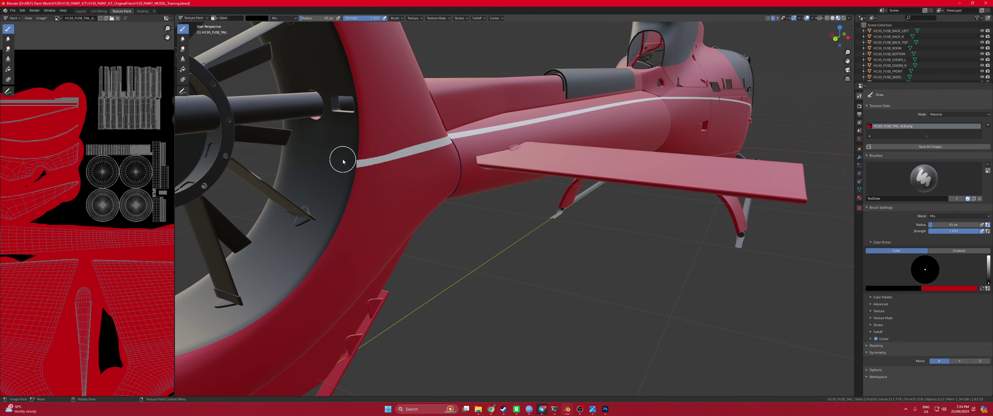
middle_click_drag(309, 172, 269, 185)
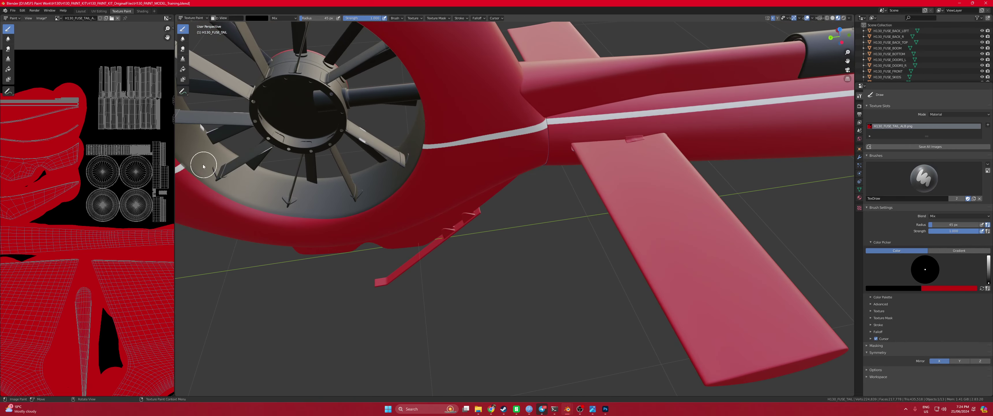
middle_click_drag(194, 144, 317, 169)
scroll(255, 191, "up", 5)
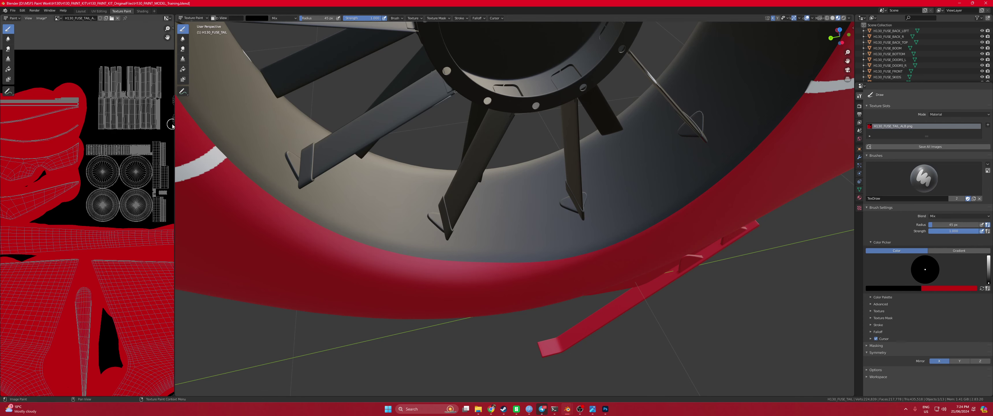
Paint the white marks on the round hub UV islands black
scroll(148, 157, "up", 4)
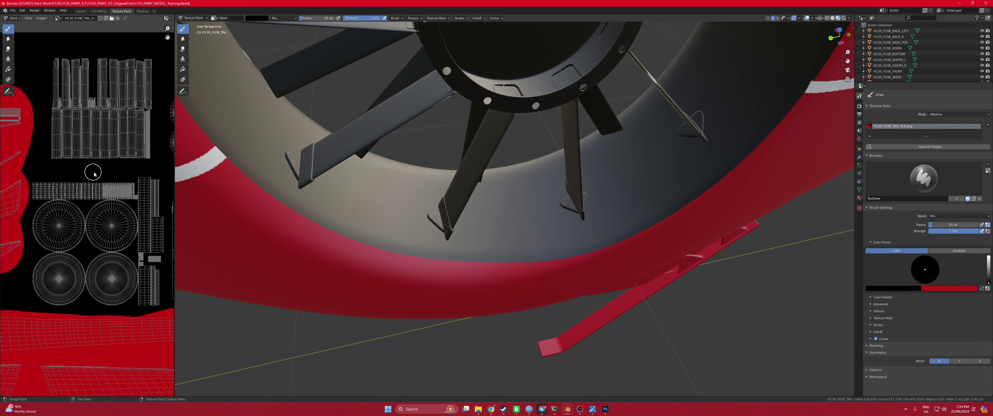
scroll(124, 159, "right", 5, "ctrl")
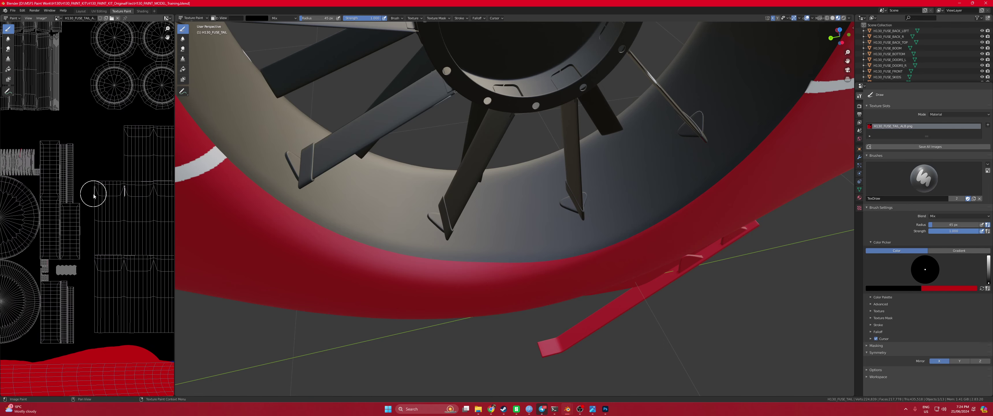
scroll(122, 192, "down", 4)
middle_click_drag(81, 190, 75, 232)
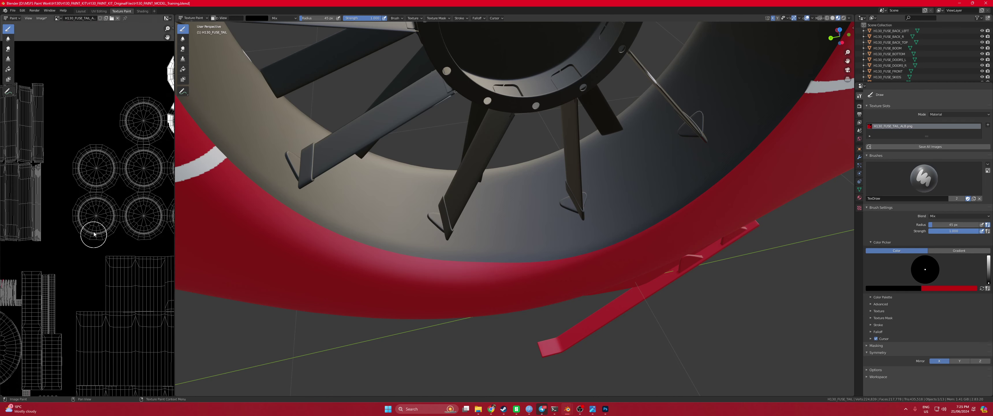
scroll(75, 232, "up", 4)
mouse_move(117, 170)
left_mouse_down()
mouse_move(131, 125)
mouse_move(146, 132)
mouse_move(141, 97)
mouse_move(107, 117)
mouse_move(114, 83)
left_mouse_up()
Black out the white marks on the grid islands, then level the model view
middle_click_drag(98, 236, 104, 149)
mouse_move(121, 264)
left_mouse_down()
mouse_move(95, 270)
mouse_move(142, 255)
left_mouse_up()
scroll(106, 282, "down", 4)
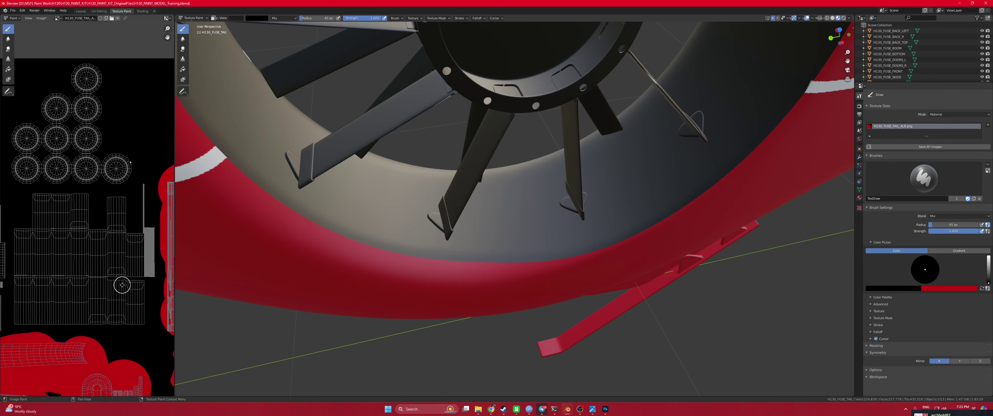
scroll(42, 243, "up", 3)
middle_click_drag(41, 243, 26, 33)
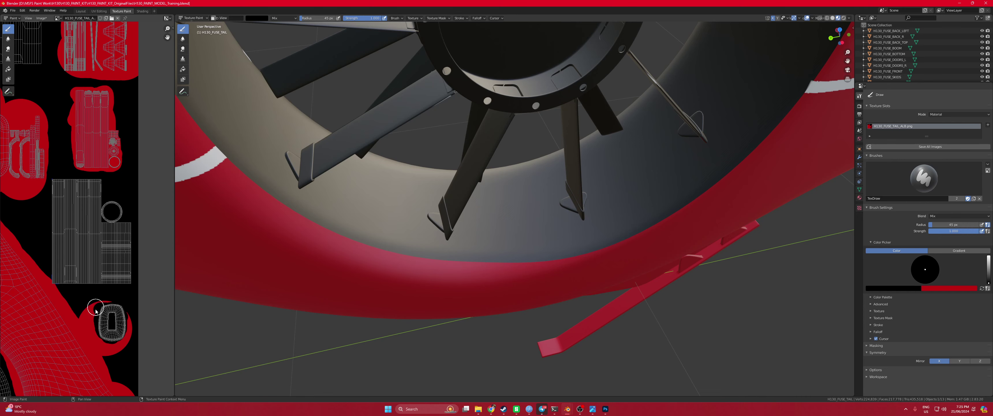
scroll(497, 177, "down", 6)
middle_click_drag(491, 175, 432, 143)
scroll(481, 183, "down", 4)
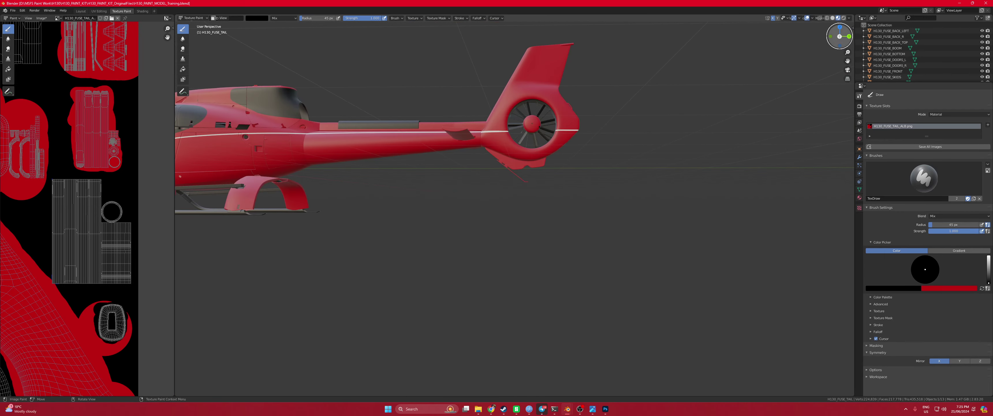
View the helicopter from the right and set the Stroke Method to Curve
left_click(839, 36)
middle_click_drag(368, 230, 593, 330, "shift")
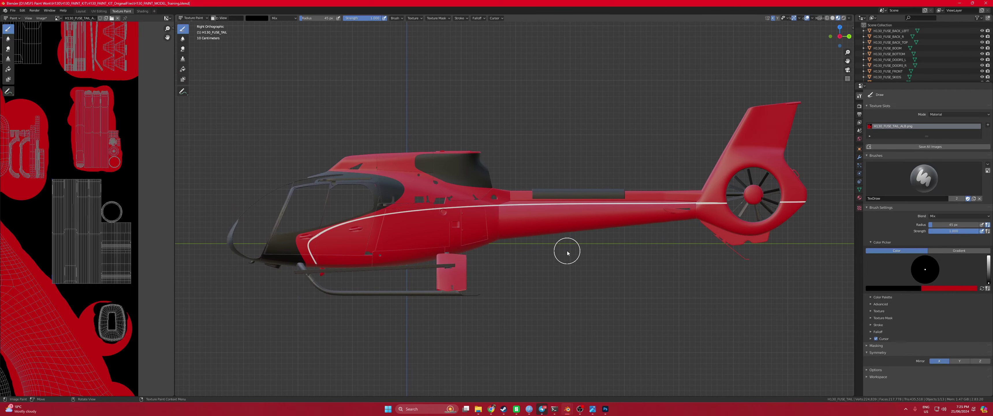
left_click(459, 18)
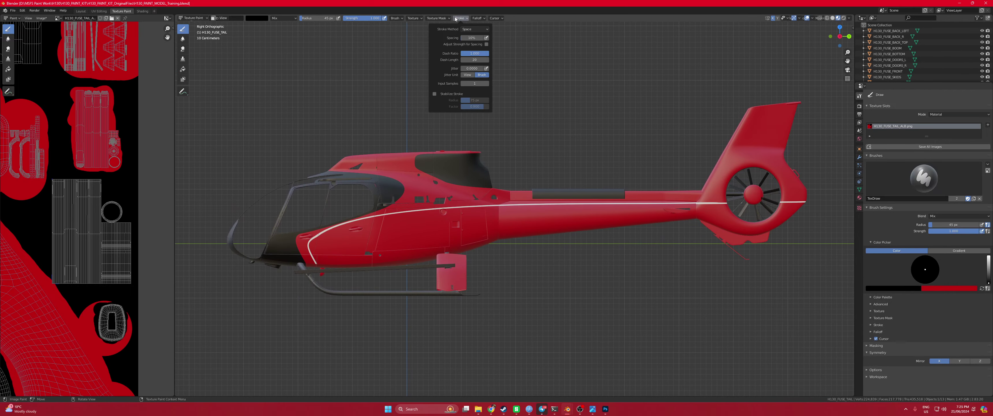
left_click(474, 29)
left_click(475, 75)
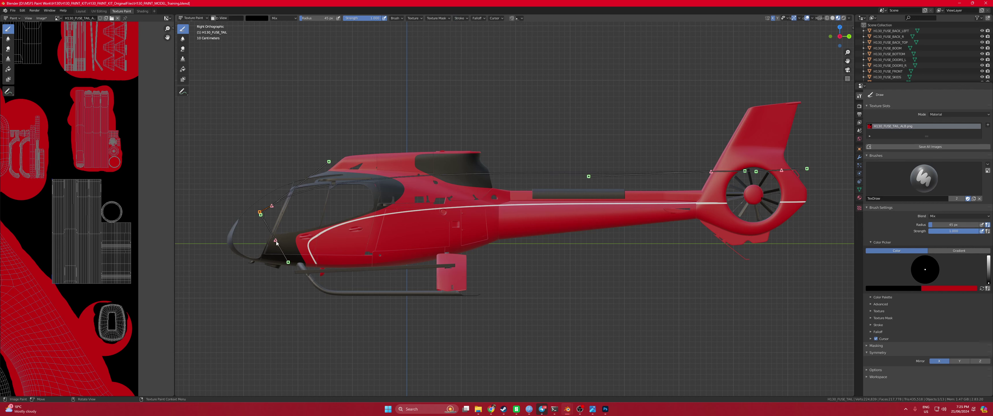
Move the curve points onto the nose stripe and tail boom, checking the reference photo
left_click_drag(276, 241, 320, 267)
key("alt+Tab")
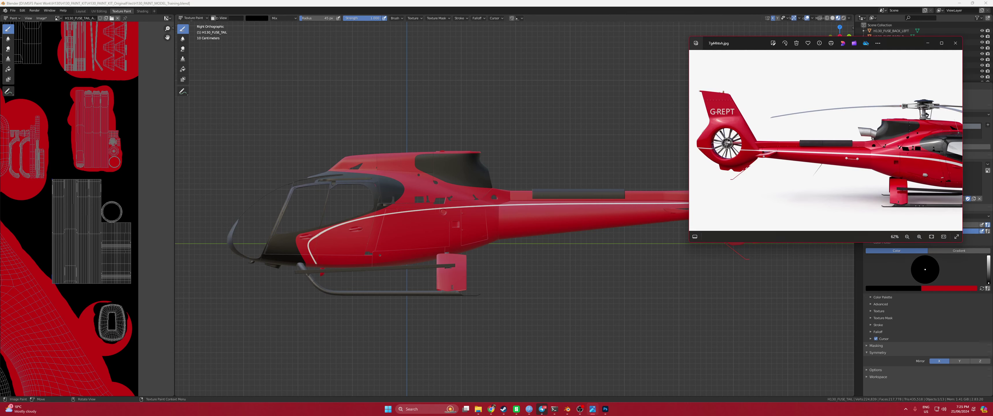
left_click_drag(820, 172, 753, 169)
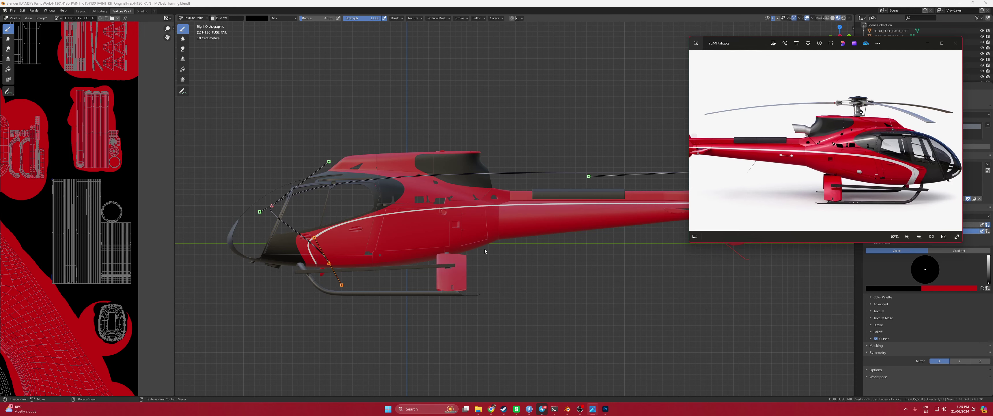
key("alt+Tab")
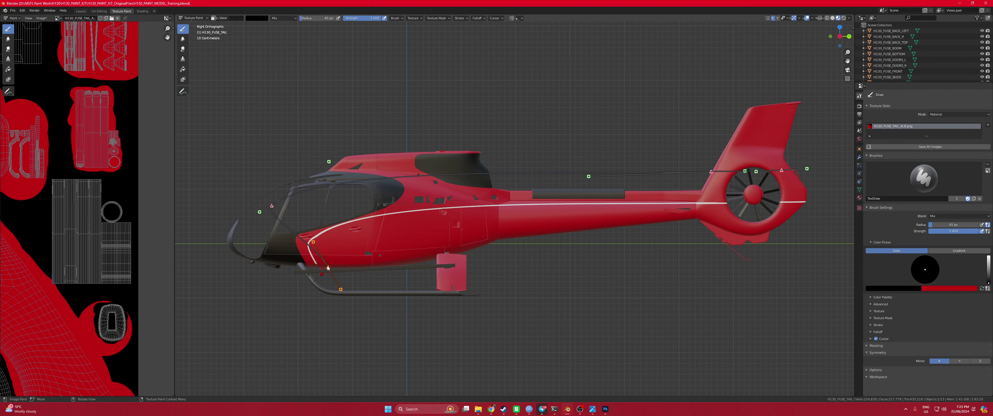
mouse_move(274, 206)
left_mouse_down()
mouse_move(311, 241)
mouse_move(335, 237)
left_mouse_up()
key("alt+Tab")
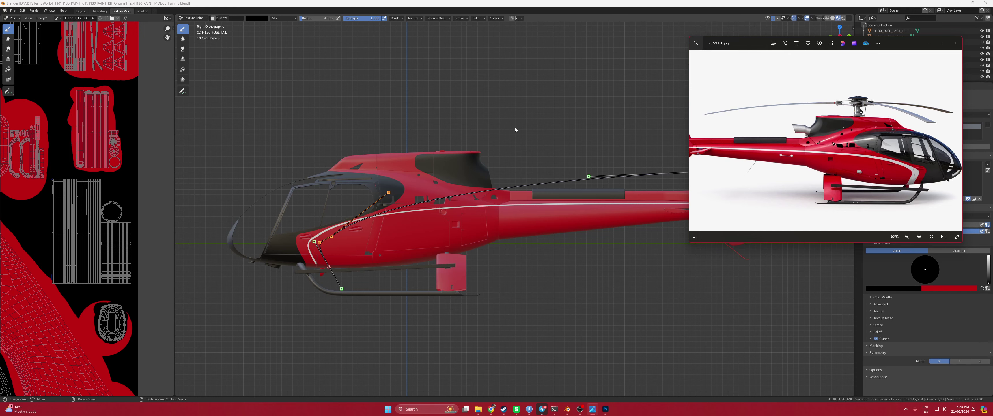
key("alt+Tab")
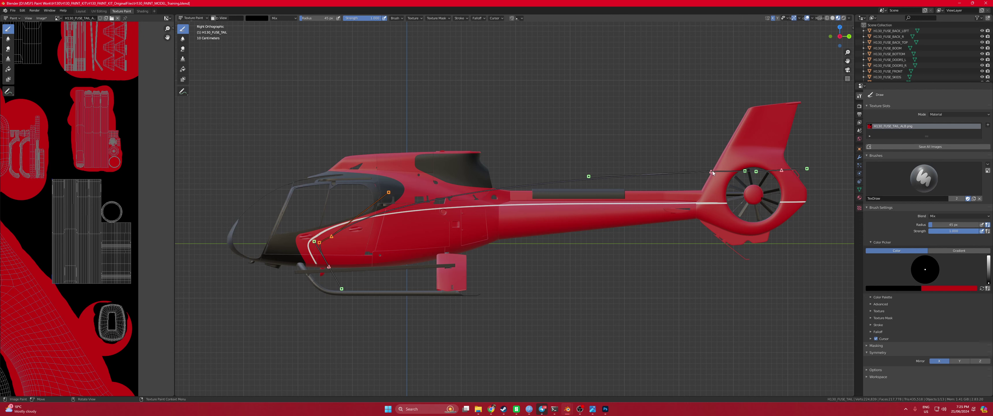
left_click_drag(713, 173, 732, 207)
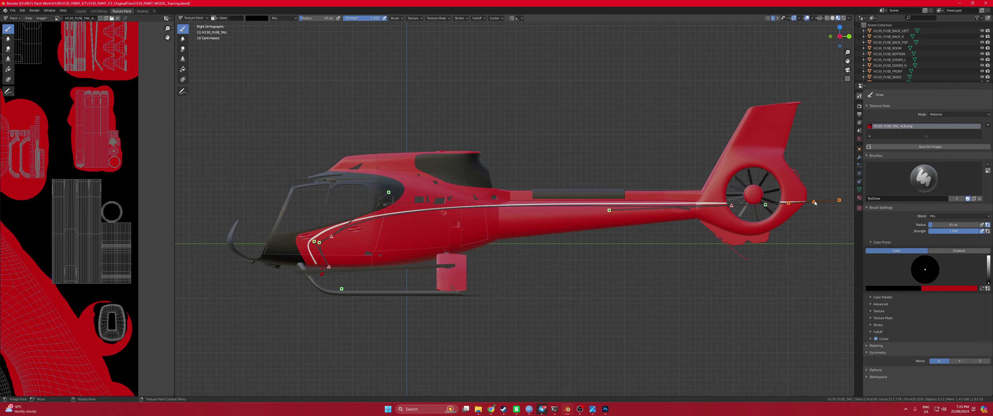
Nudge the curve handles to straighten and lower the fuselage-to-boom line
left_click(732, 206)
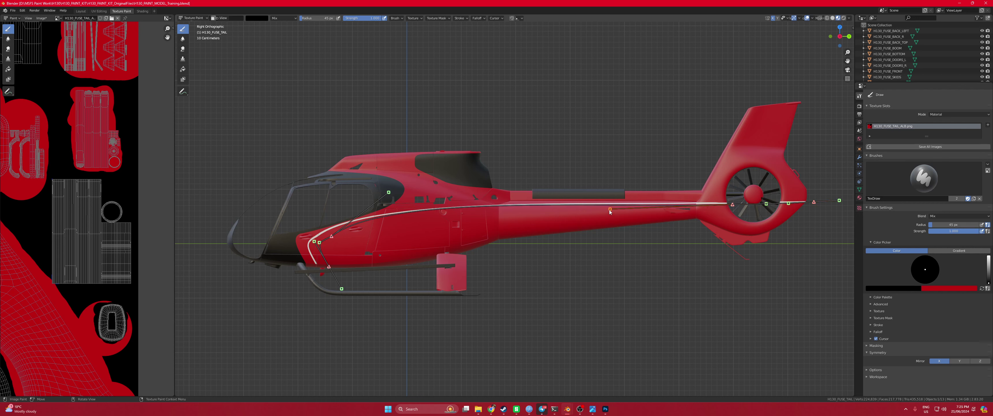
left_click_drag(390, 194, 392, 197)
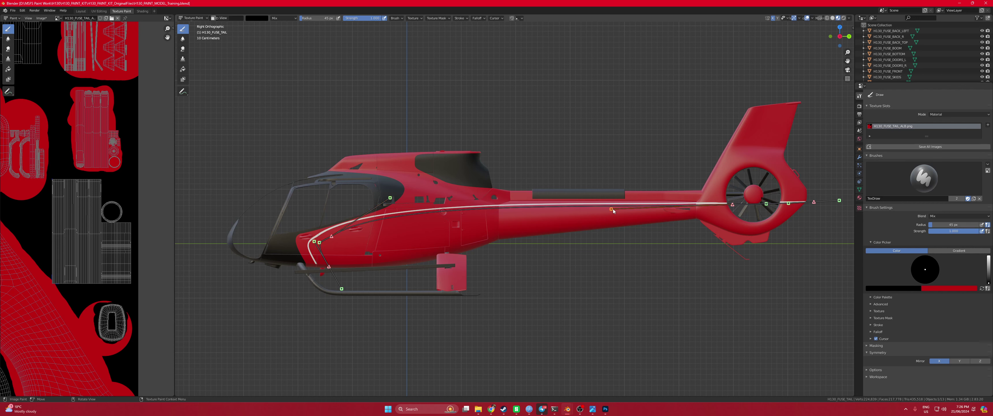
left_click_drag(613, 211, 616, 211)
left_click_drag(392, 199, 392, 202)
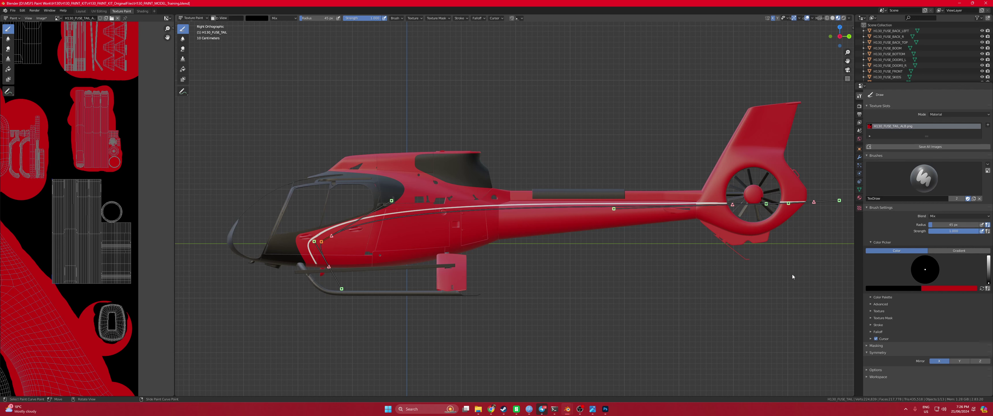
Set the paint colour to white and the brush radius to 1 px, then return to Layout
left_click_drag(988, 266, 988, 255)
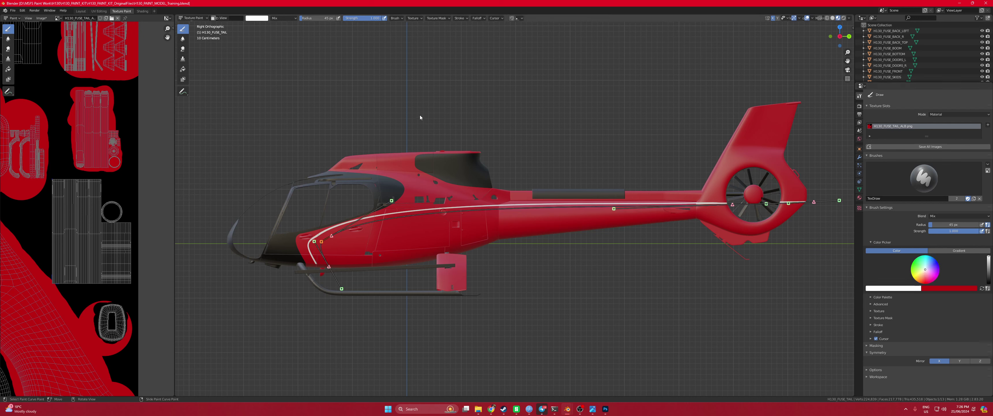
key("f")
left_click(353, 116)
left_click(80, 12)
mouse_move(491, 204)
middle_mouse_down()
mouse_move(558, 207)
mouse_move(346, 188)
middle_mouse_up()
Paint the white curve stripe onto the left doors
left_click(346, 188)
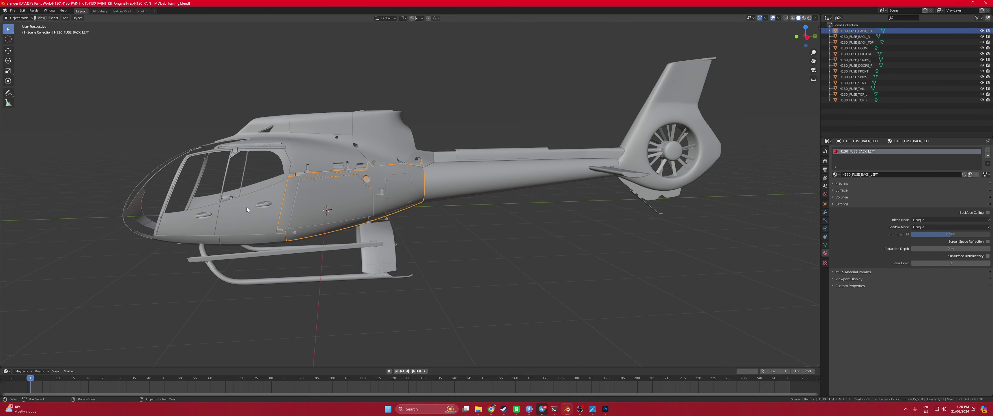
left_click(227, 175)
left_click(122, 11)
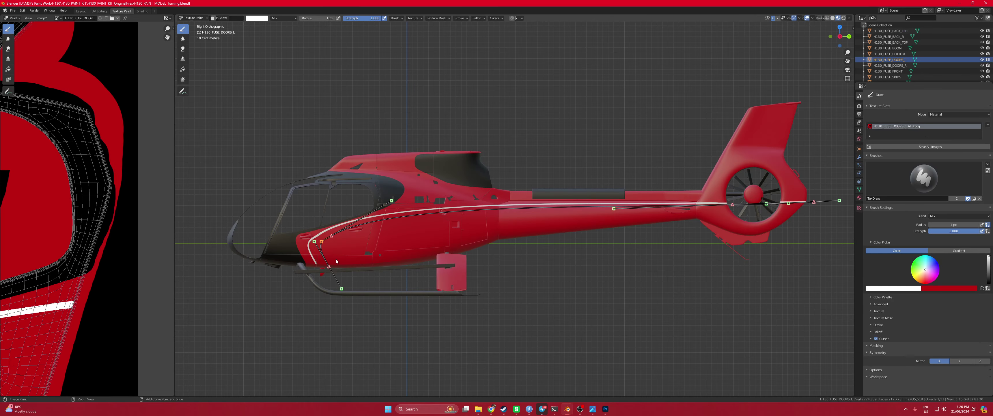
key("Return")
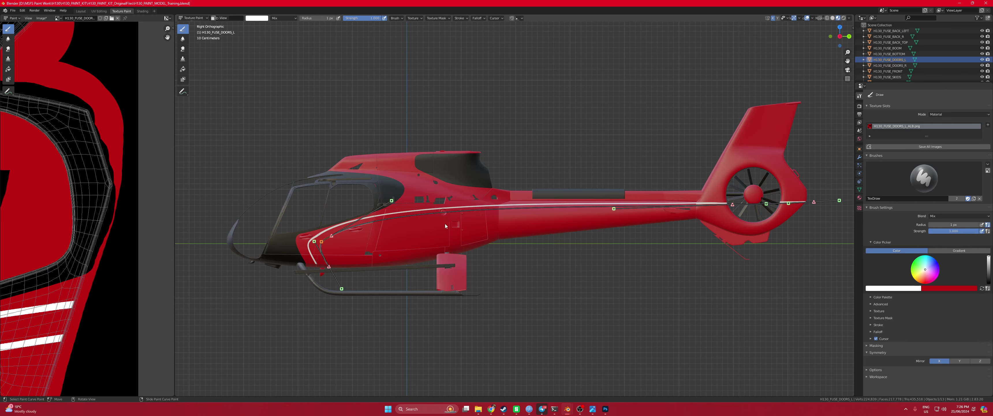
Stroke the curve stripe onto the rear-left fuselage piece
left_click(81, 10)
left_click(306, 170)
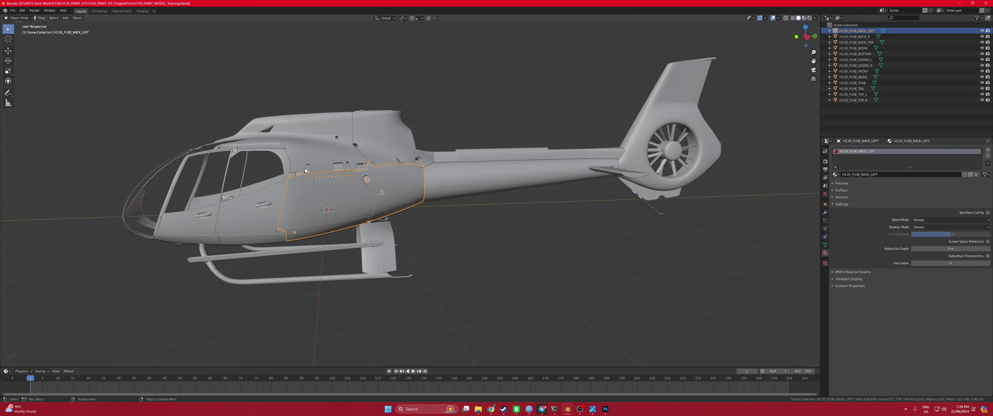
left_click(122, 10)
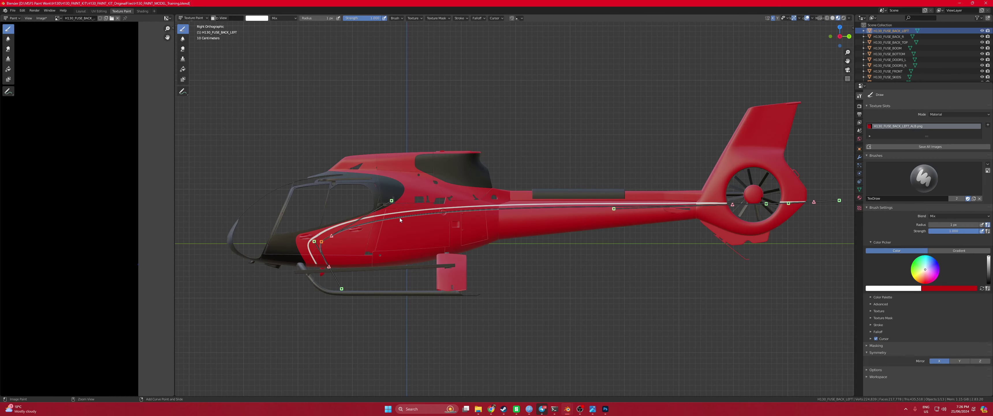
key("Return")
Stroke the curve stripe onto the tail boom, then load the tail piece for painting
left_click(81, 11)
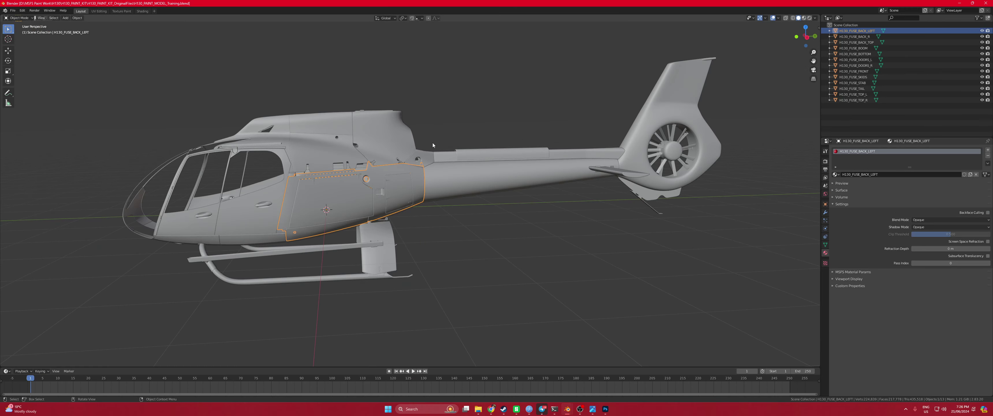
left_click(121, 11)
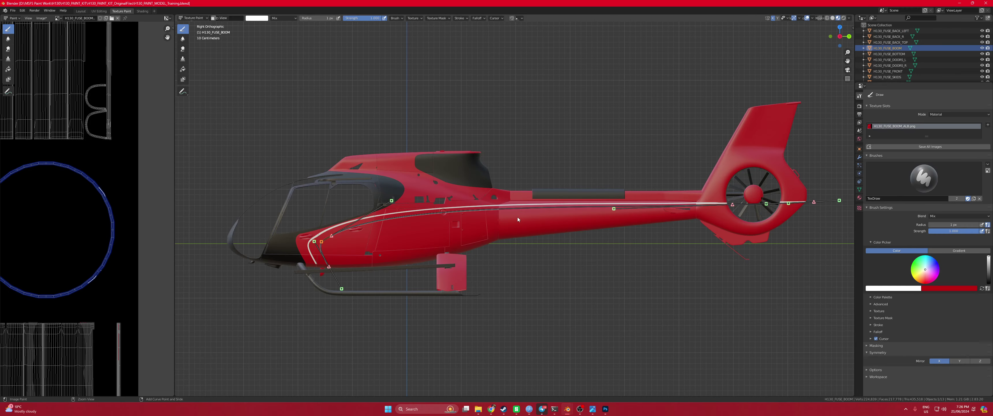
key("Return")
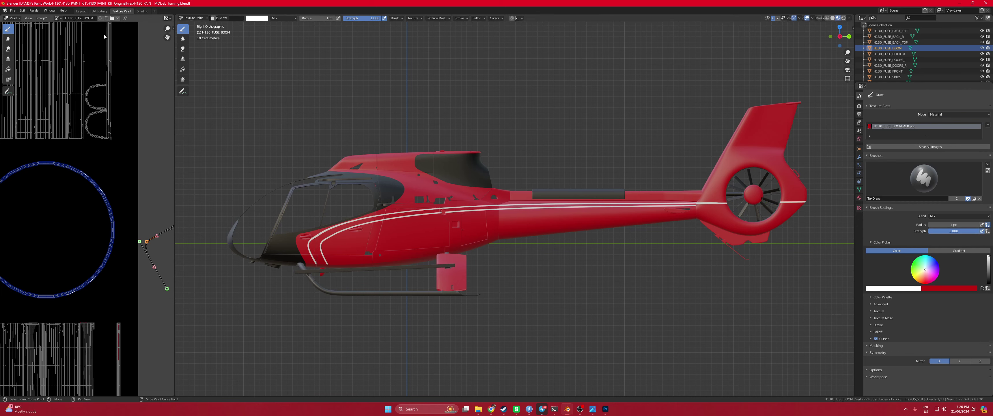
left_click(83, 12)
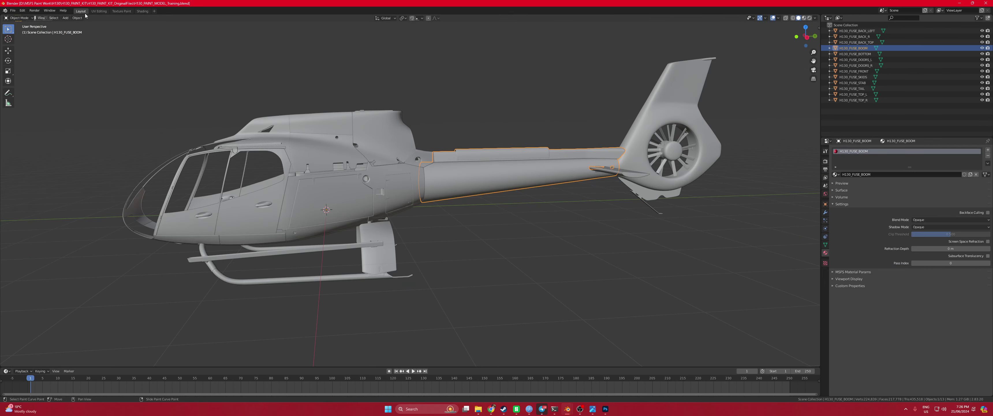
left_click(651, 171)
left_click(121, 11)
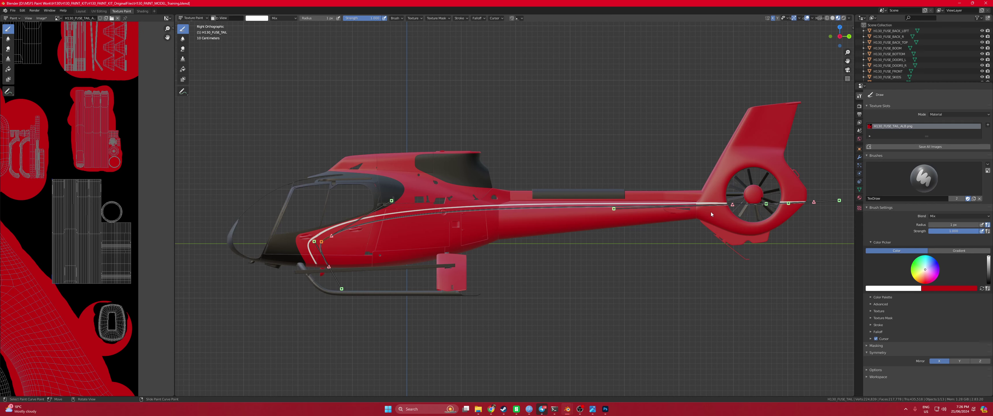
Paint the curve stripe onto the doors from the helicopter's right side
left_click(81, 11)
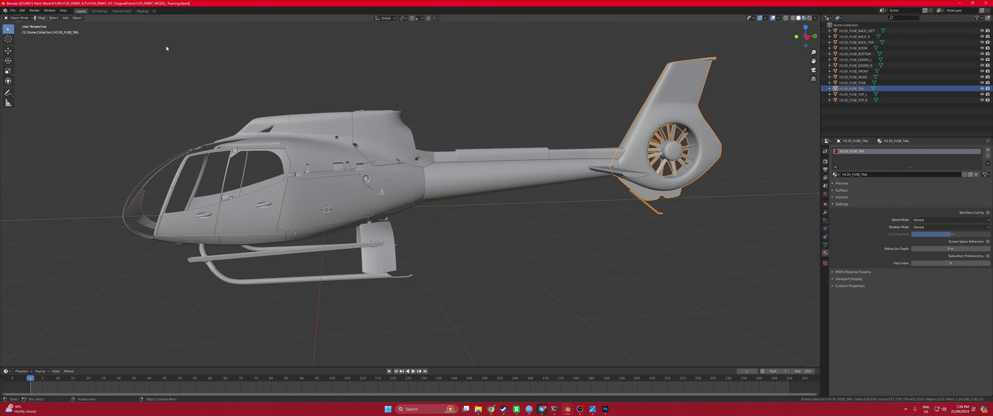
middle_click_drag(273, 139, 458, 157)
left_click(564, 185)
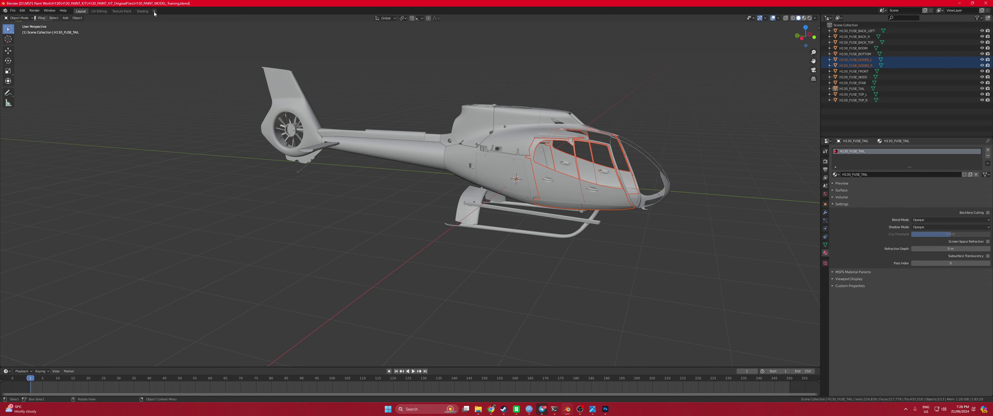
left_click(122, 11)
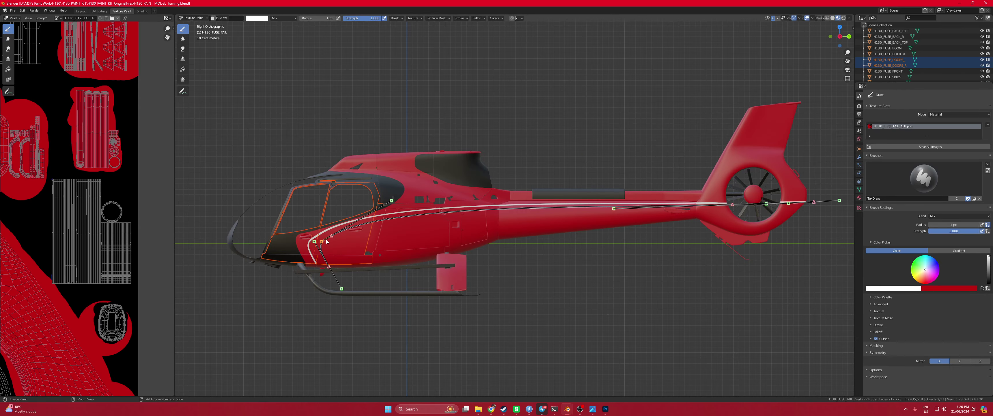
key("Return")
Load the rear-right fuselage piece for painting and compare both side views
left_click(81, 11)
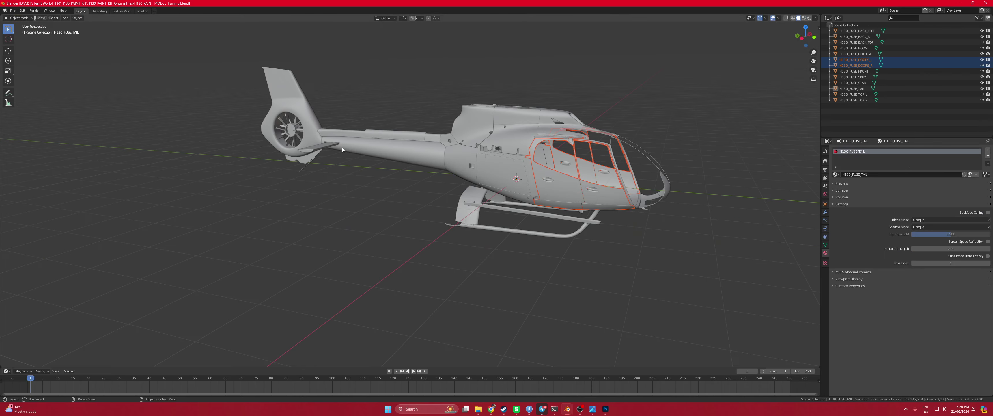
left_click(520, 176)
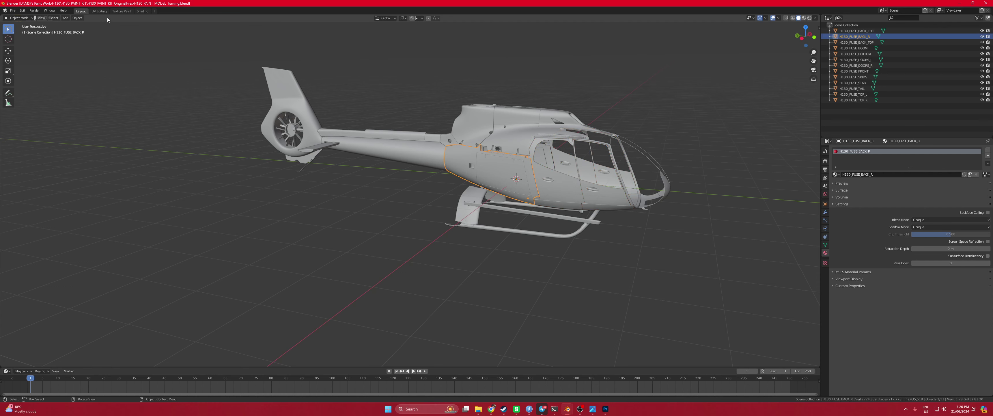
left_click(122, 11)
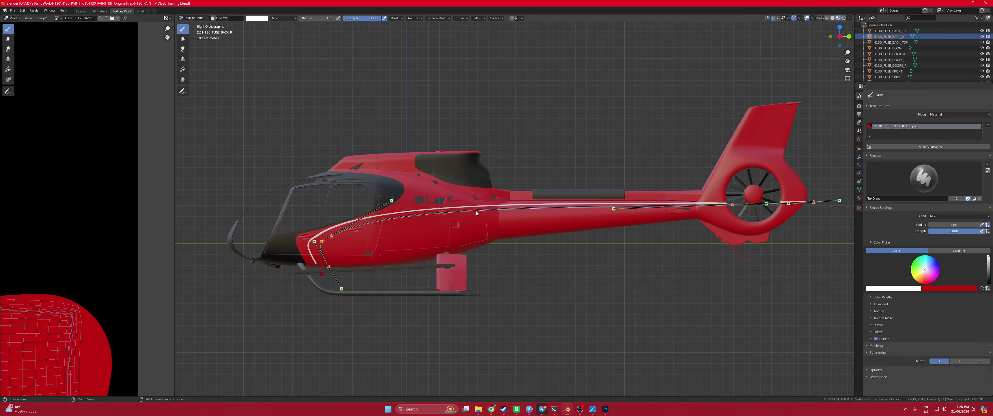
left_click(838, 37)
left_click(838, 37)
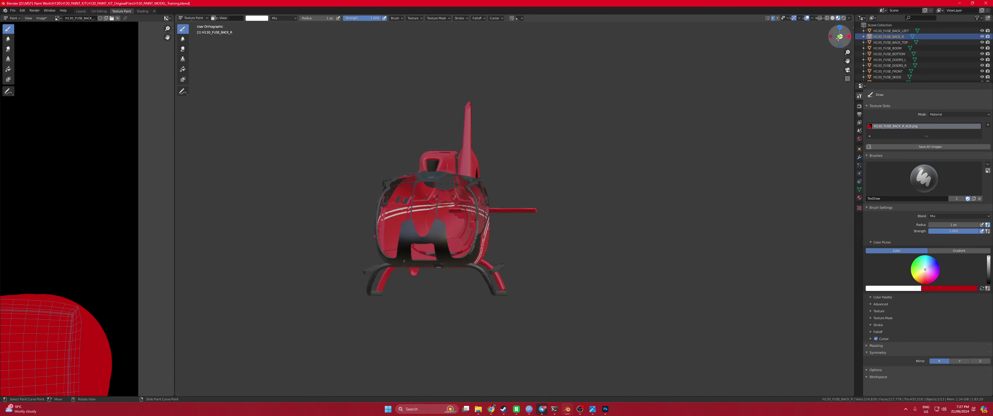
left_click(838, 37)
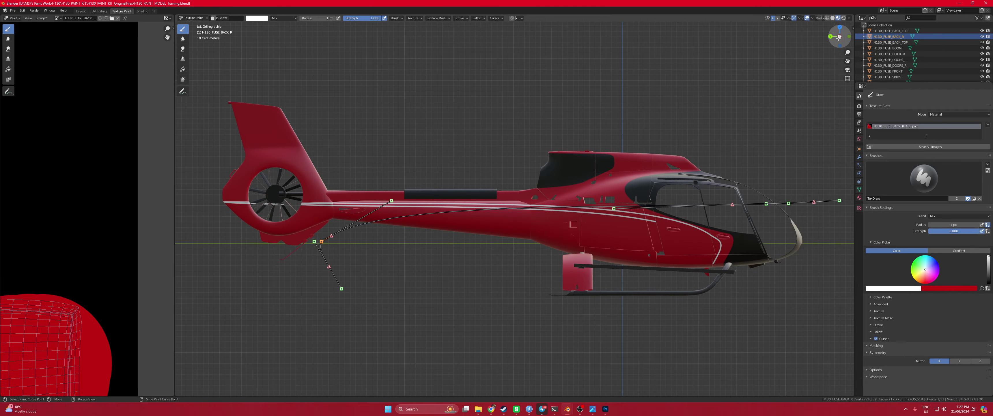
left_click(839, 37)
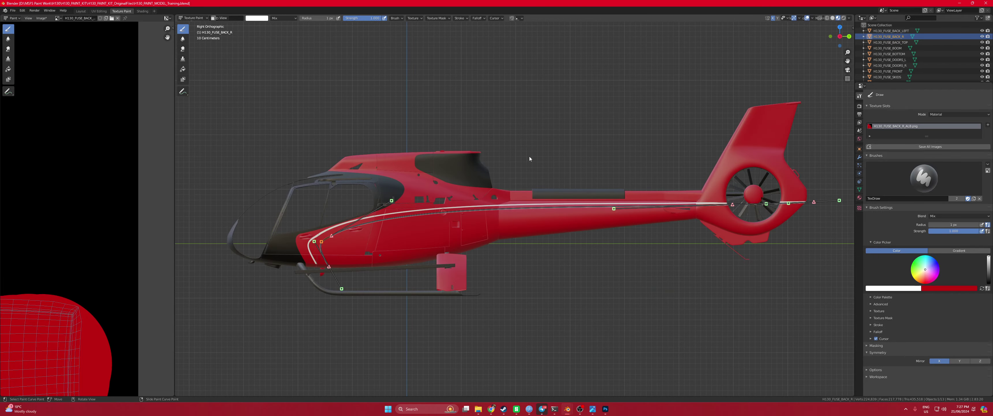
Apply the white curve stripe to the right front doors part
left_click(80, 10)
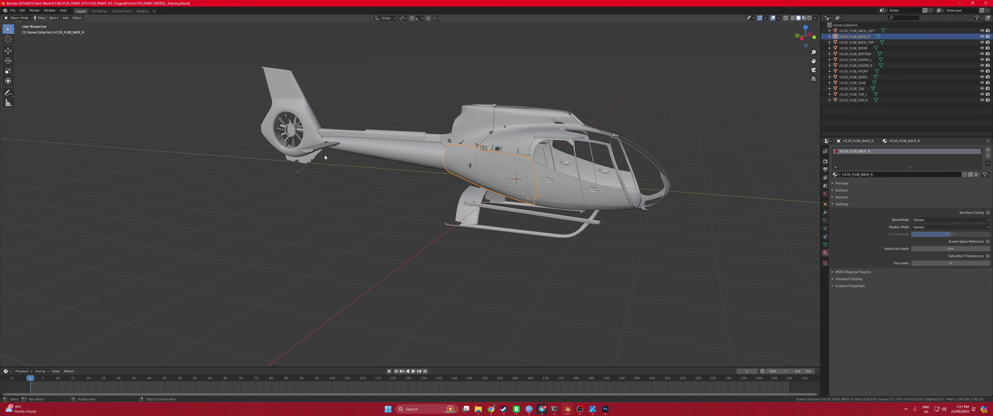
left_click(559, 183)
left_click(121, 11)
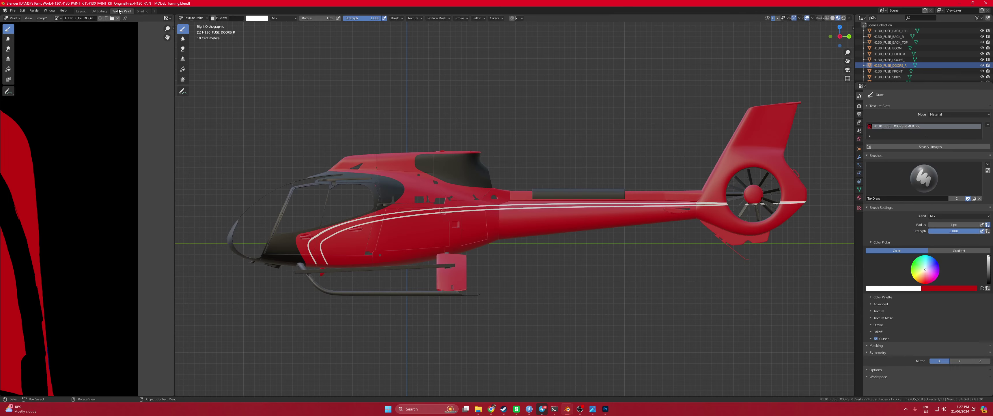
left_click(354, 230, "ctrl")
scroll(84, 254, "down", 5)
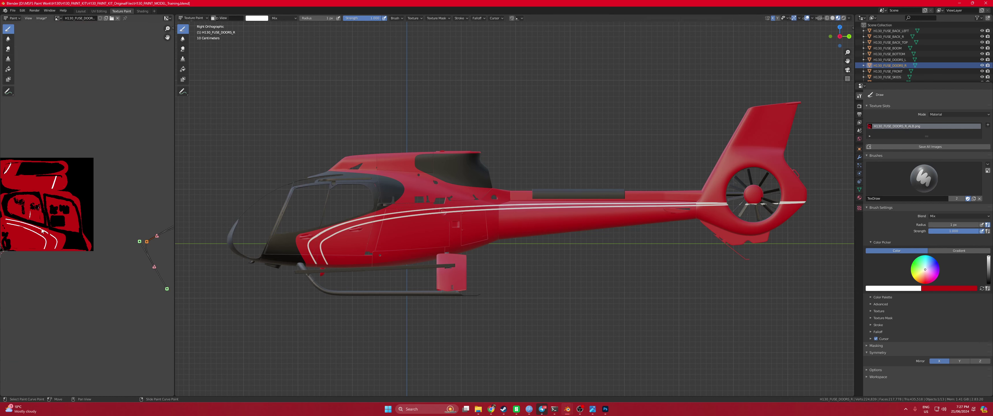
left_click(839, 36)
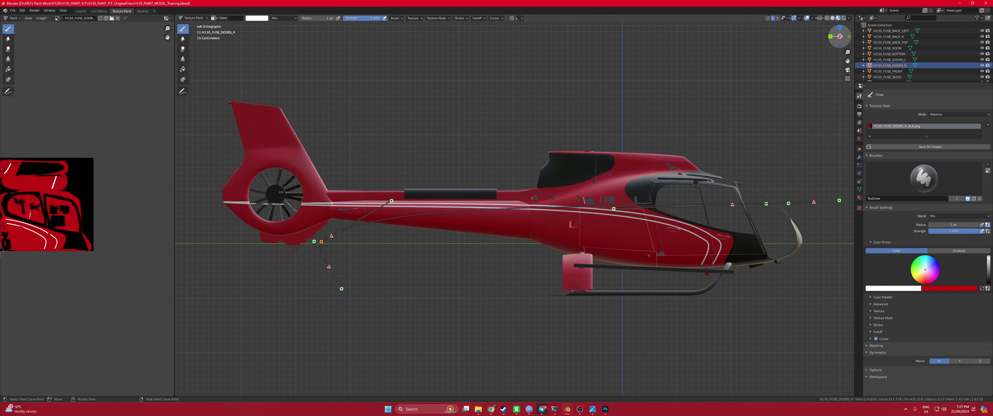
left_click(840, 37)
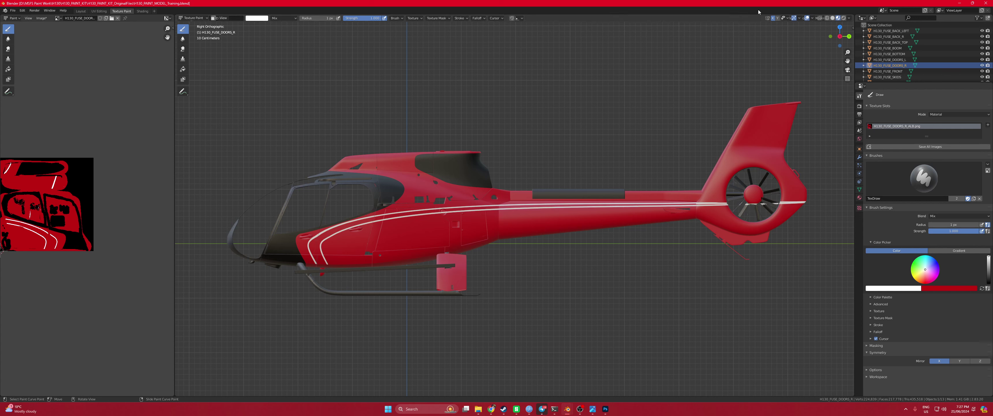
Change the brush stroke method from Curve to Airbrush
left_click(461, 18)
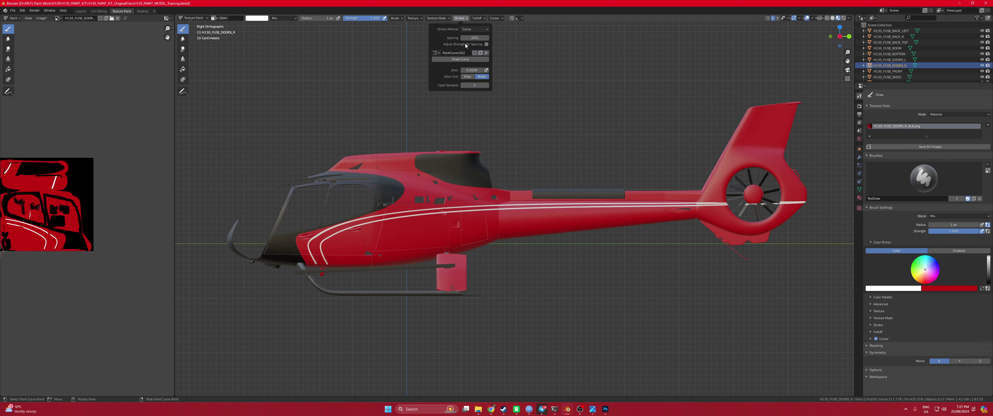
left_click(475, 29)
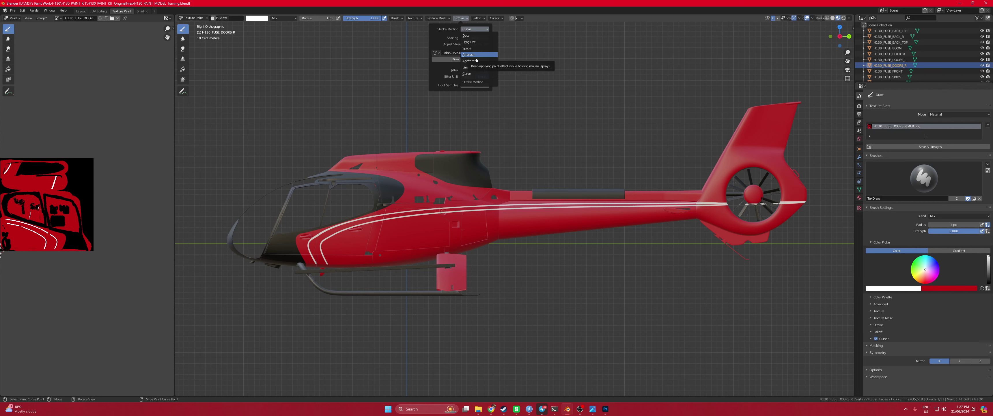
left_click(476, 60)
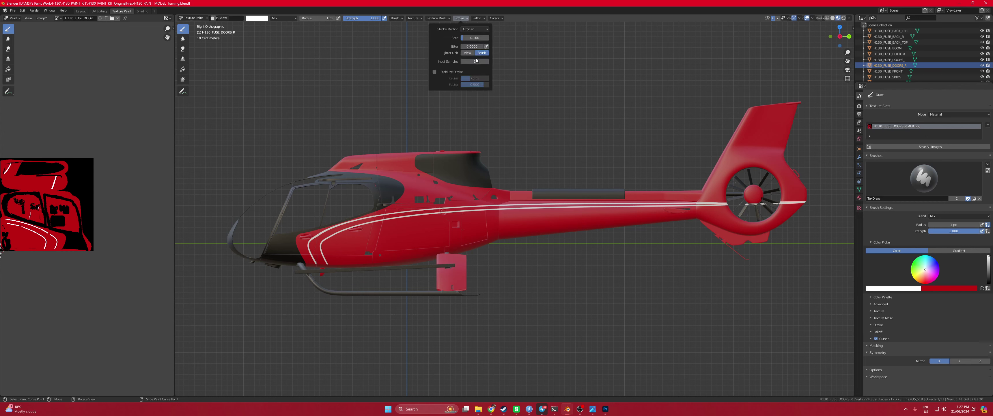
left_click(468, 18)
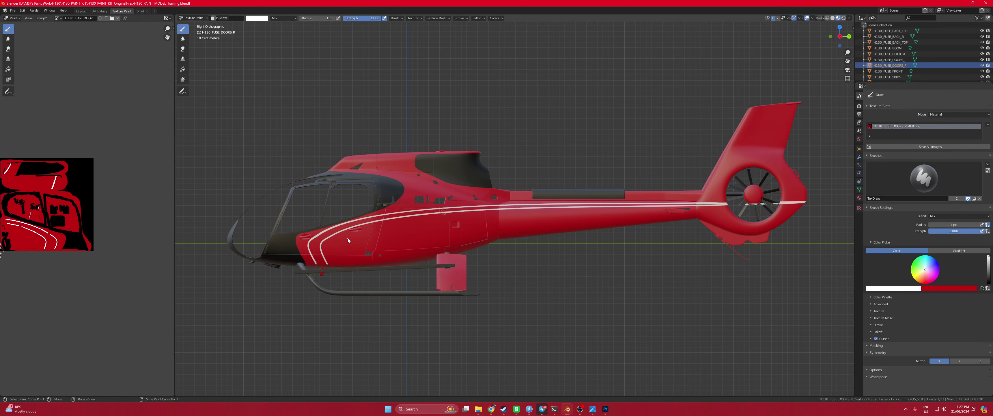
Center the view on the tail rotor and return to the Layout workspace
scroll(755, 236, "up", 2)
middle_click_drag(753, 187, 454, 220, "shift")
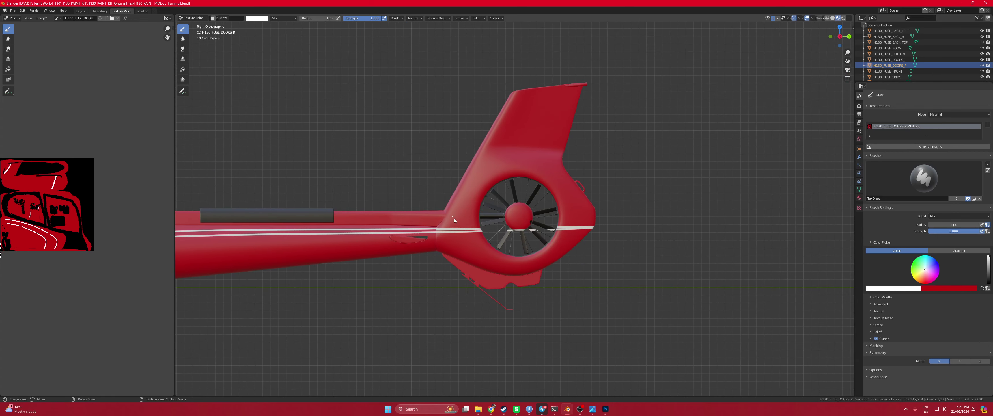
left_click(80, 12)
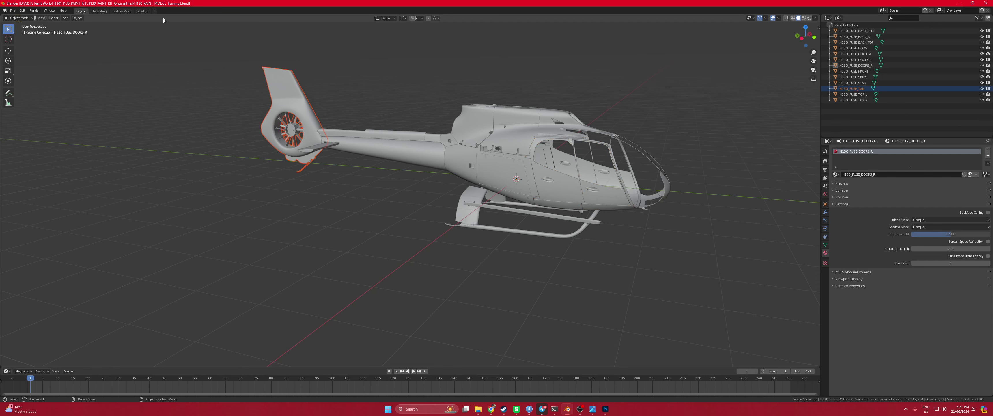
Select the H130_FUSE_TAIL piece and open it in Texture Paint
left_click(122, 11)
scroll(131, 101, "up", 2)
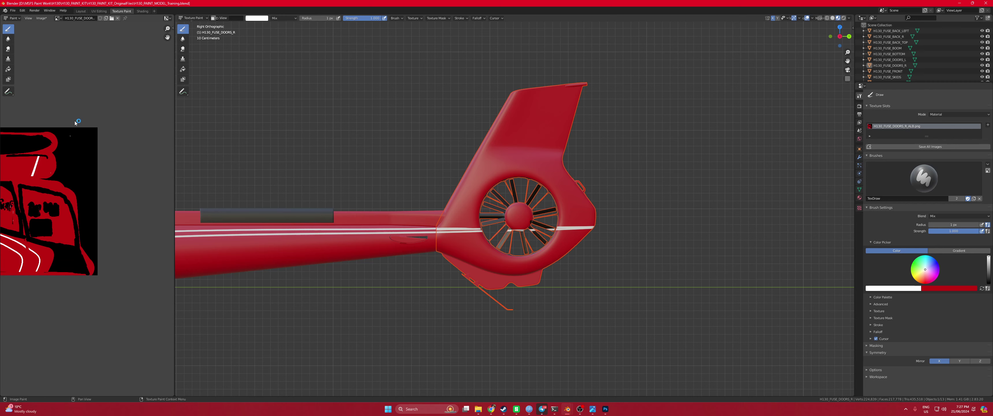
left_click(81, 12)
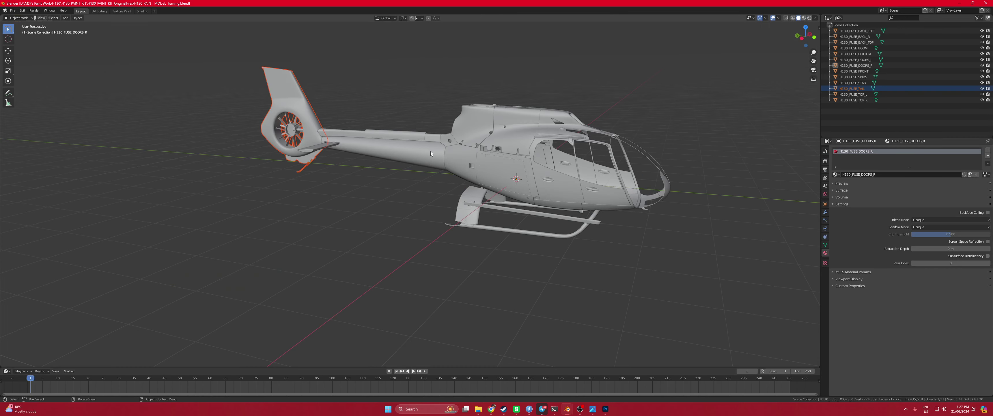
left_click(306, 120)
left_click(121, 12)
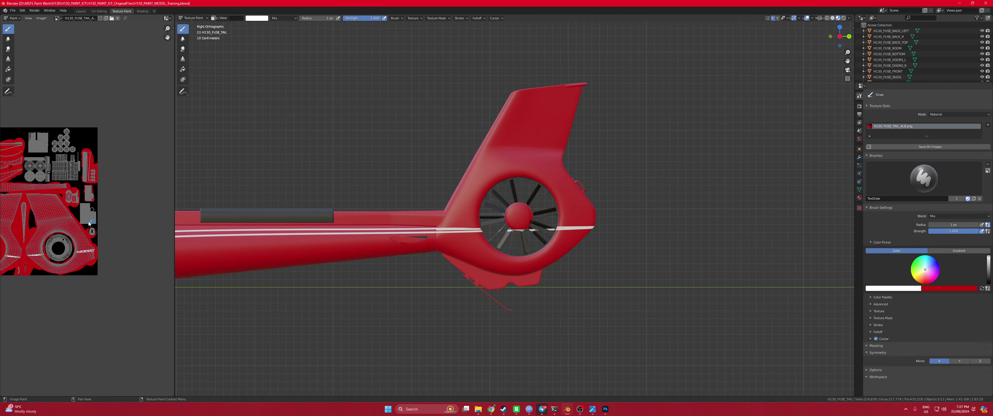
Set the brush colour to black and the brush radius to 32 px
scroll(47, 123, "up", 5)
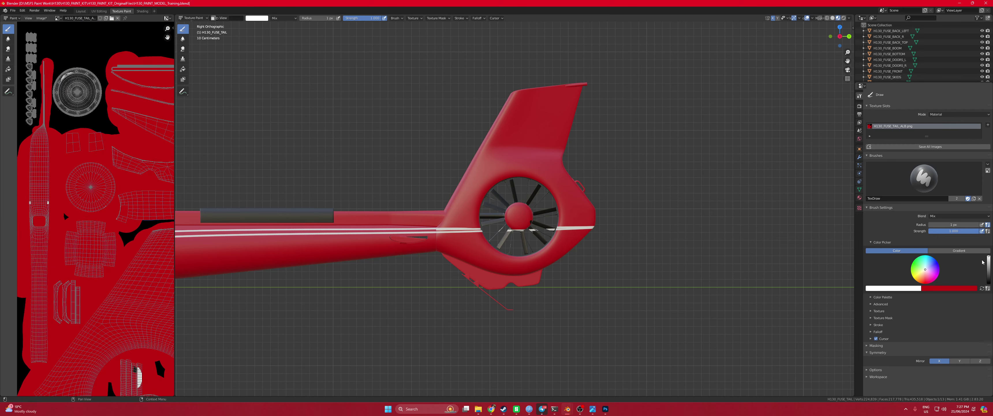
left_click_drag(990, 260, 990, 285)
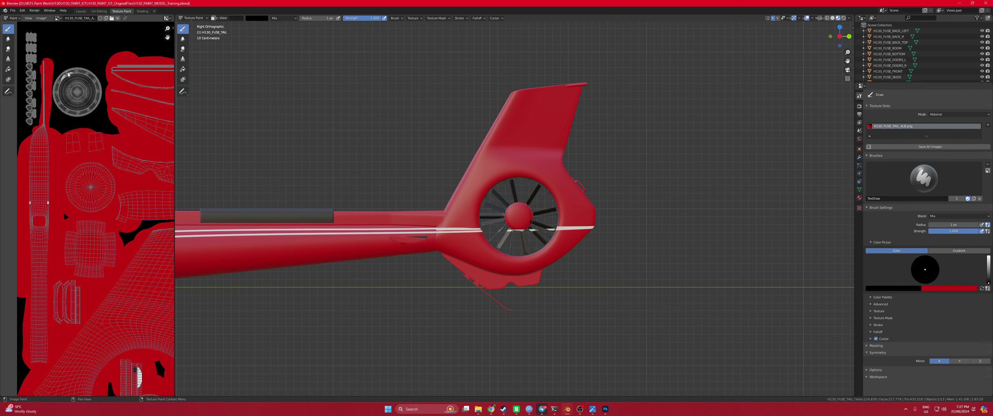
key("f")
left_click(82, 79)
scroll(84, 131, "down", 8)
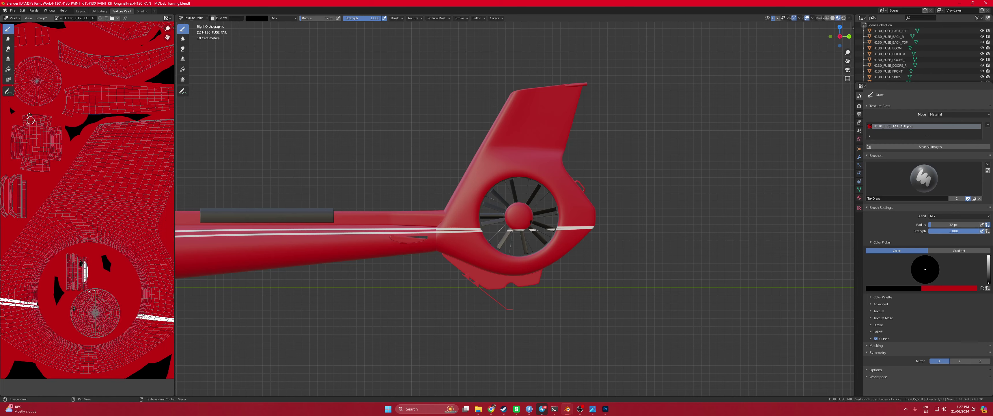
Swap between red and black, ending on black, and pan the tail's UV islands
key("x")
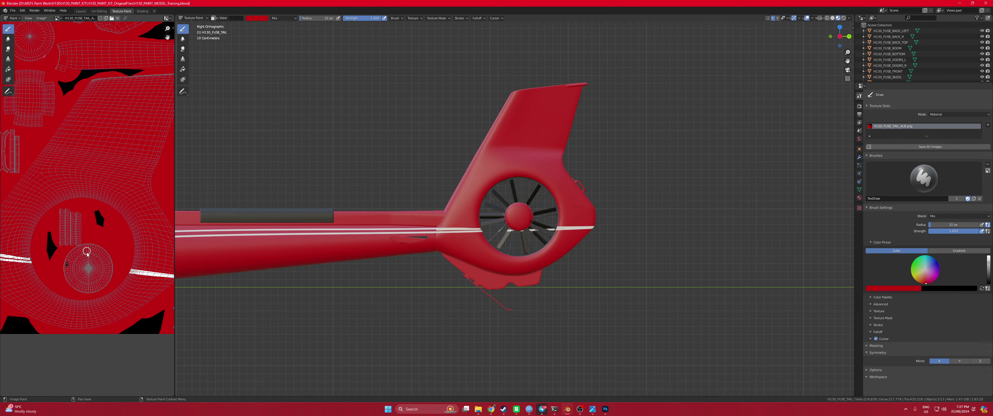
scroll(103, 253, "right", 6)
scroll(103, 253, "down", 3)
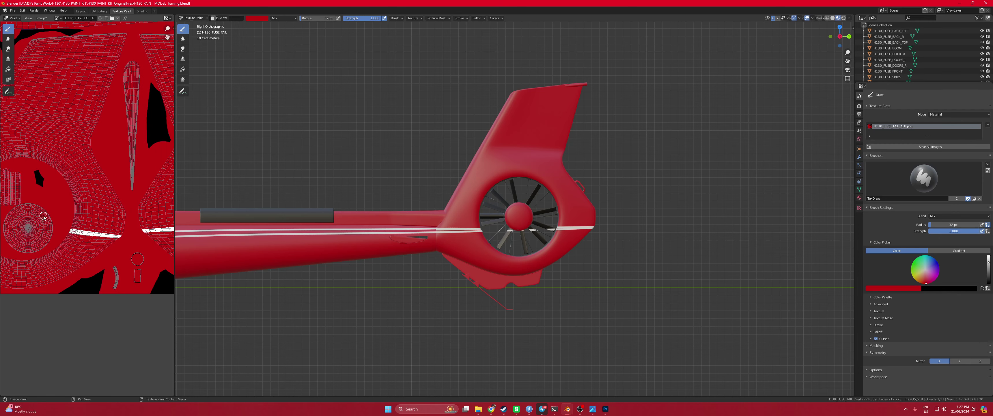
scroll(107, 230, "right", 1)
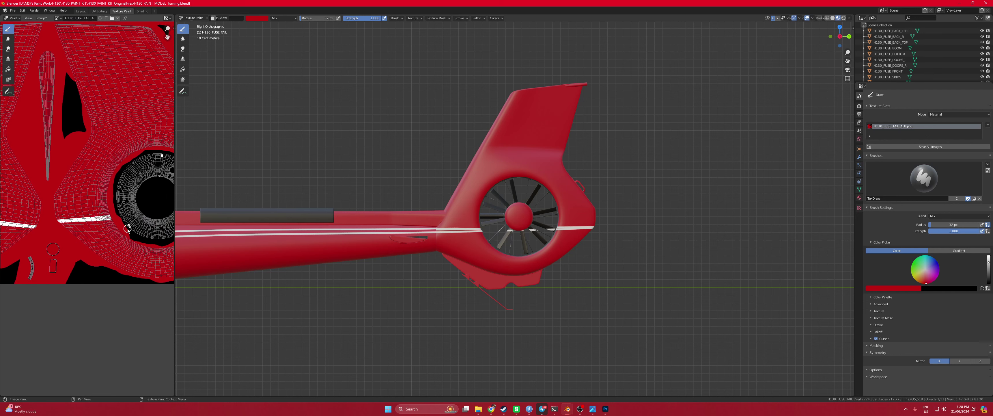
key("x")
scroll(153, 228, "right", 2)
scroll(120, 232, "up", 1)
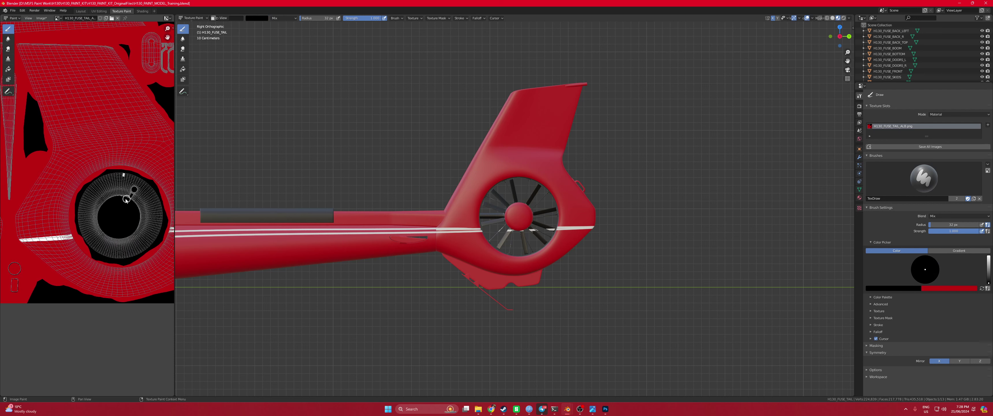
scroll(130, 189, "down", 5)
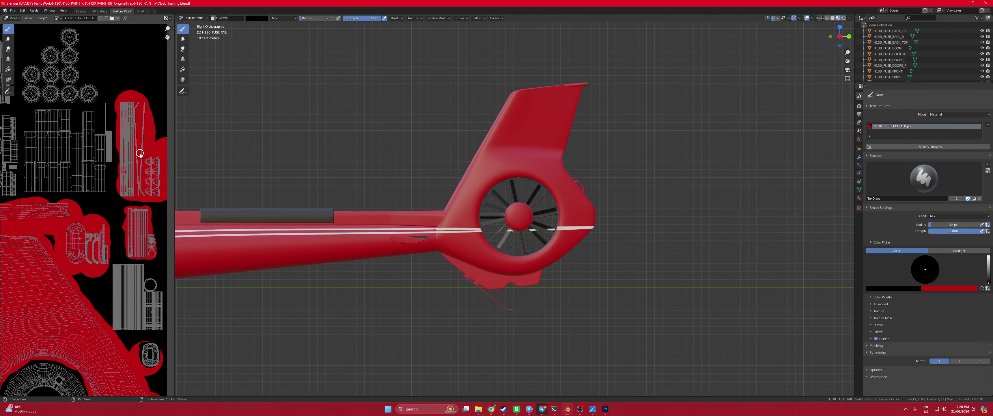
scroll(40, 85, "up", 3)
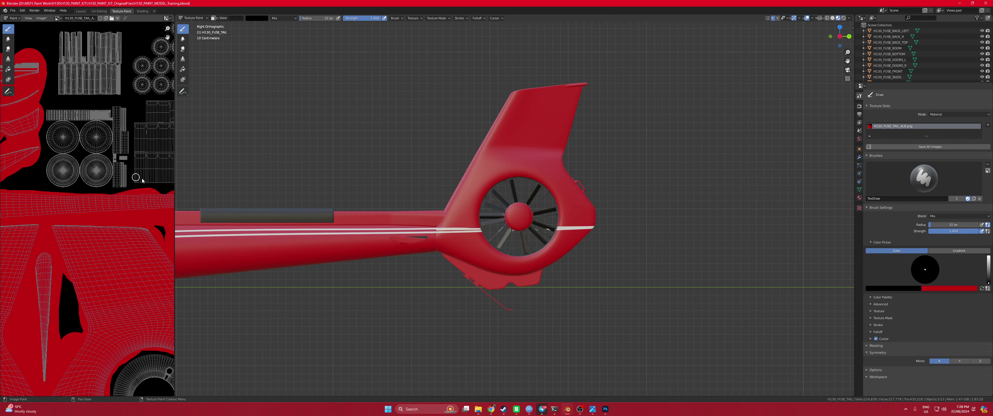
middle_click_drag(142, 180, 170, 208)
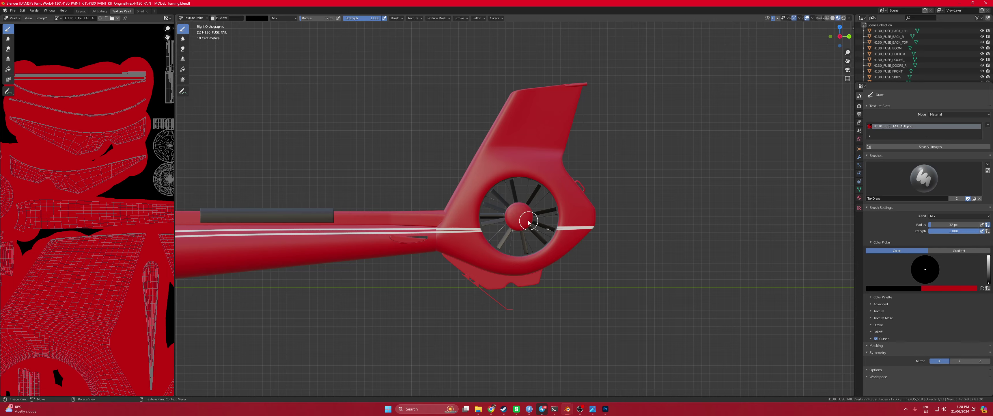
scroll(528, 222, "up", 4)
middle_click_drag(150, 110, 69, 140)
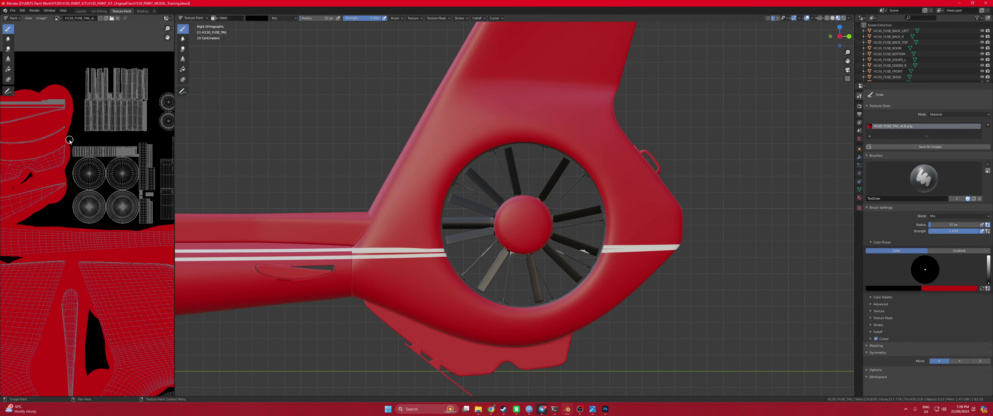
scroll(69, 140, "up", 2)
left_click_drag(174, 192, 341, 208)
middle_click_drag(213, 194, 77, 254)
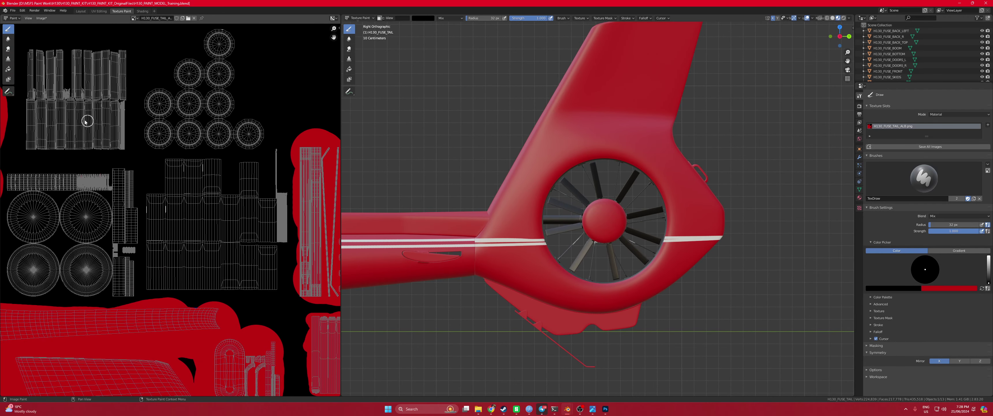
scroll(86, 121, "up", 2)
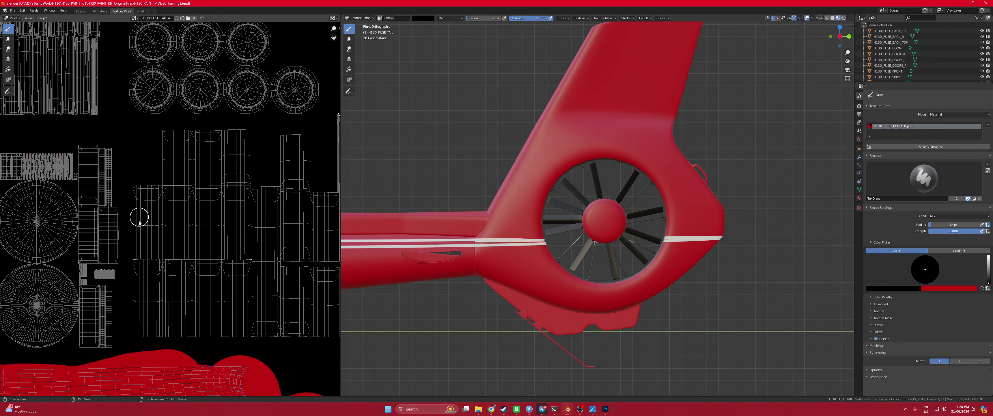
scroll(137, 236, "up", 5)
scroll(137, 235, "left", 8)
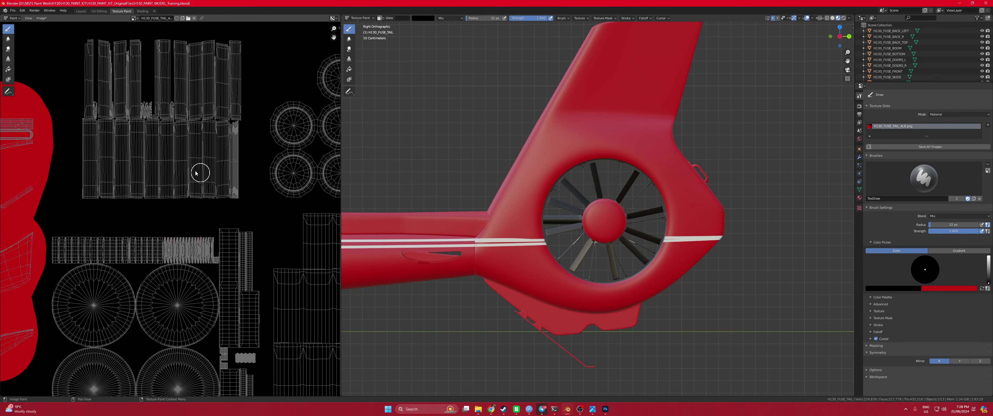
scroll(206, 191, "down", 3)
scroll(173, 224, "right", 9)
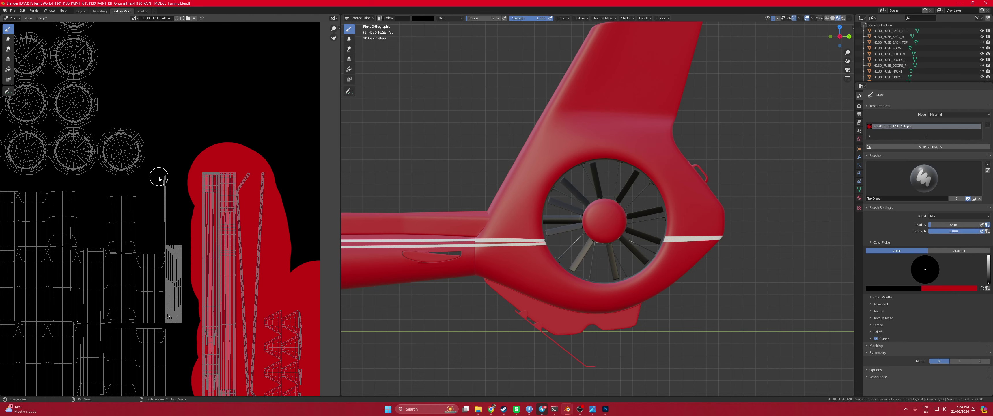
scroll(91, 320, "down", 6)
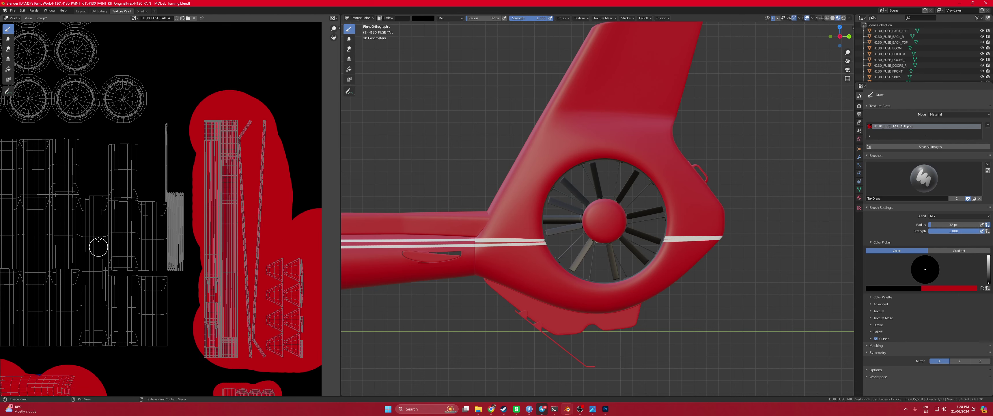
scroll(156, 311, "down", 10)
scroll(153, 157, "right", 3)
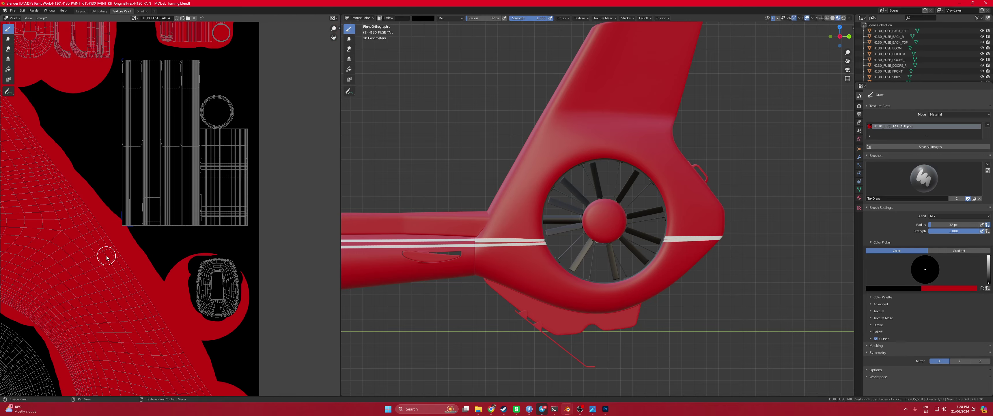
scroll(106, 257, "down", 7)
scroll(107, 257, "left", 5)
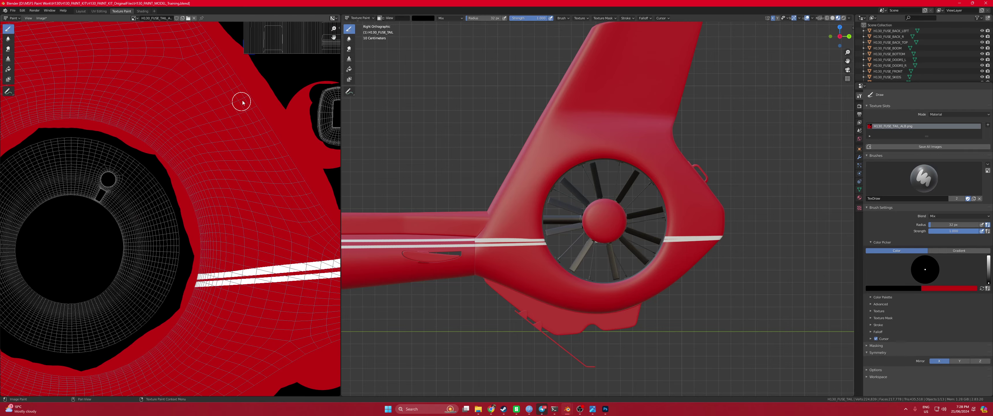
scroll(247, 96, "up", 2)
scroll(220, 180, "left", 4)
scroll(221, 180, "down", 2)
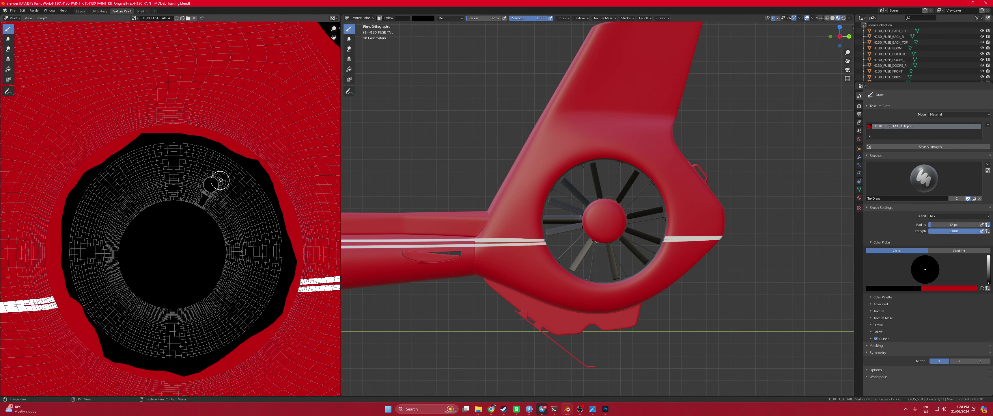
scroll(220, 180, "down", 2)
scroll(199, 221, "left", 4)
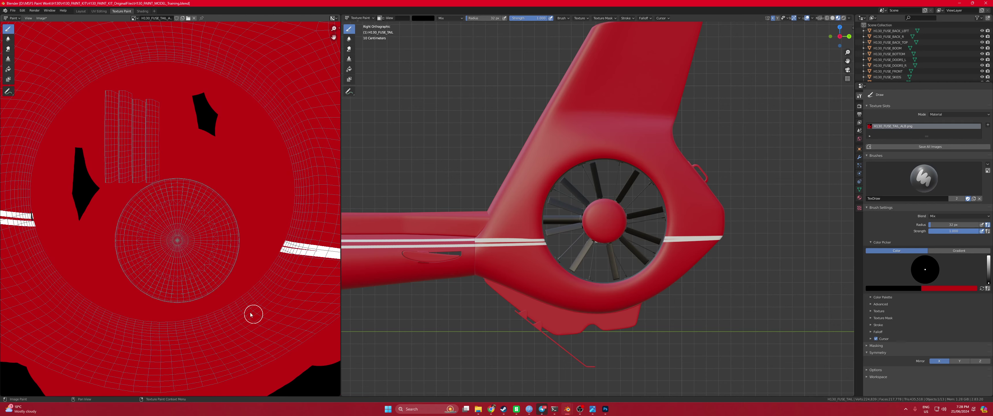
scroll(251, 314, "down", 4)
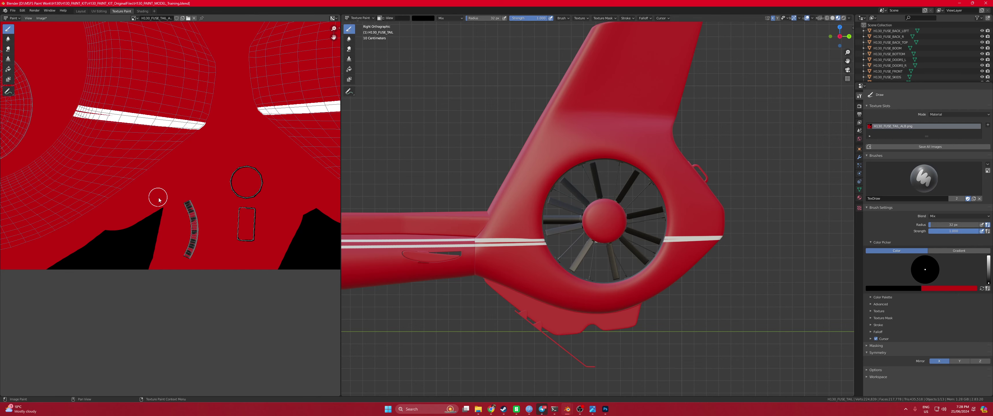
mouse_move(189, 207)
left_mouse_down()
mouse_move(188, 255)
mouse_move(189, 238)
mouse_move(162, 215)
left_mouse_up()
scroll(94, 224, "left", 5)
scroll(95, 224, "left", 4)
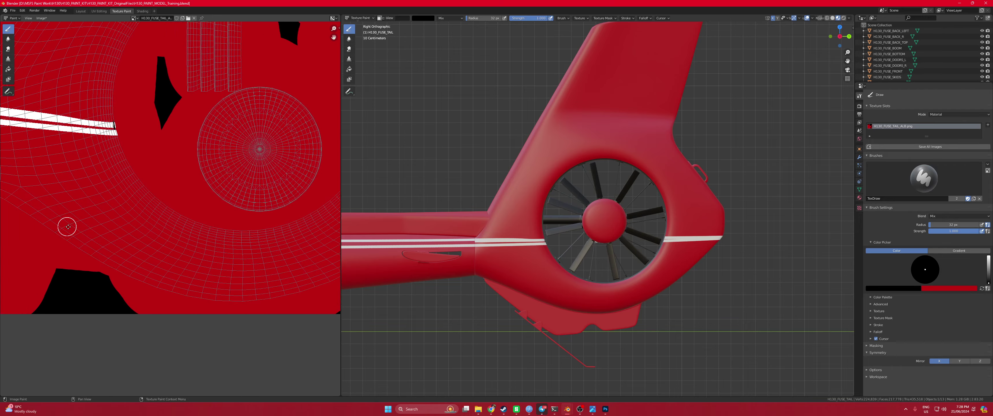
scroll(67, 227, "up", 5)
scroll(115, 171, "down", 6)
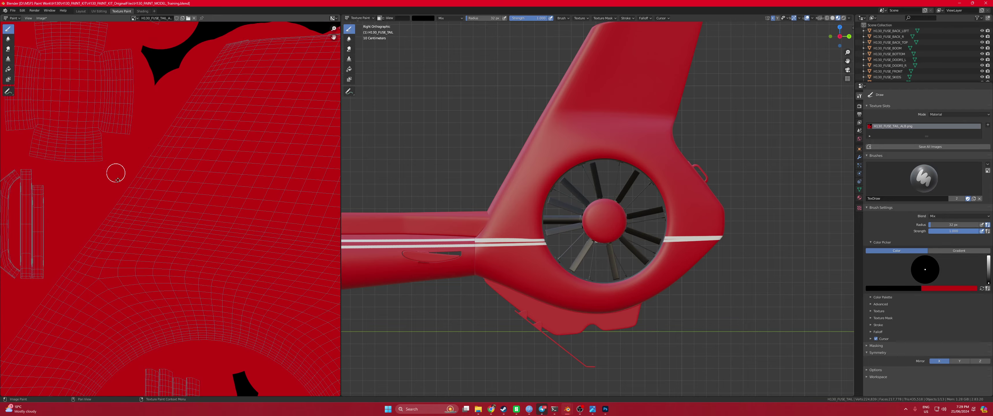
scroll(170, 179, "right", 3)
scroll(176, 171, "up", 5)
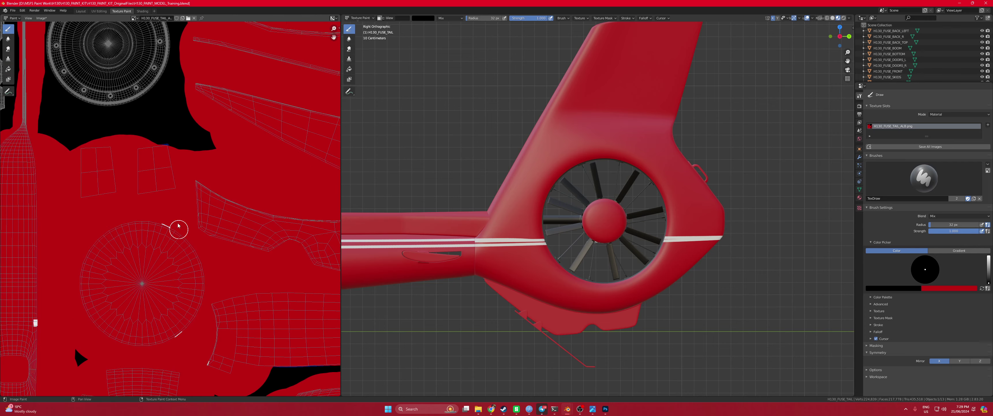
scroll(177, 224, "left", 3)
scroll(111, 196, "up", 5)
scroll(95, 180, "right", 2)
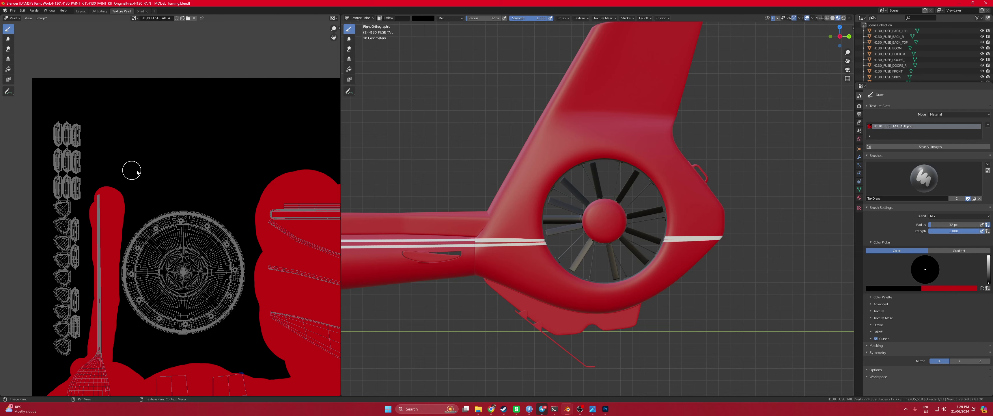
scroll(591, 216, "up", 4)
scroll(605, 226, "down", 4)
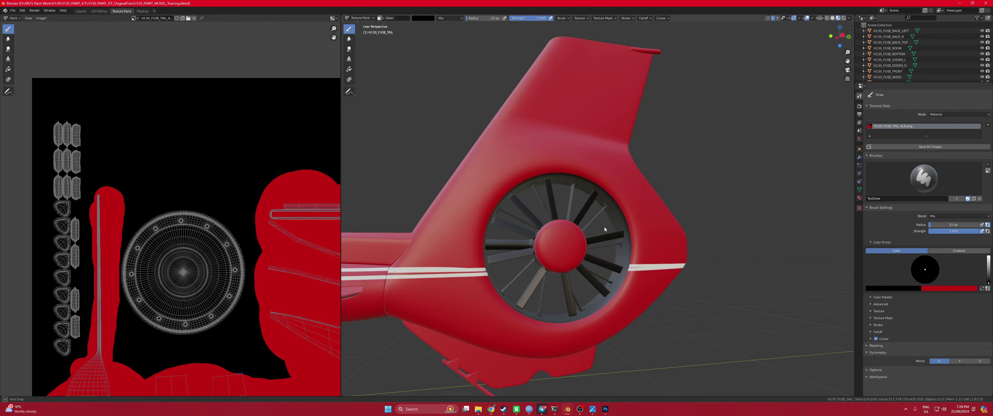
scroll(614, 222, "up", 3)
scroll(614, 221, "up", 2)
middle_click_drag(525, 260, 570, 241)
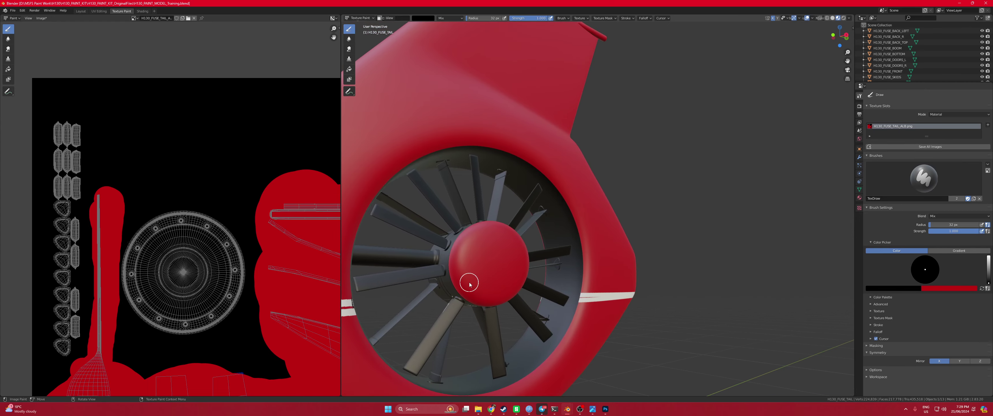
scroll(465, 283, "down", 3)
middle_click_drag(454, 284, 551, 165)
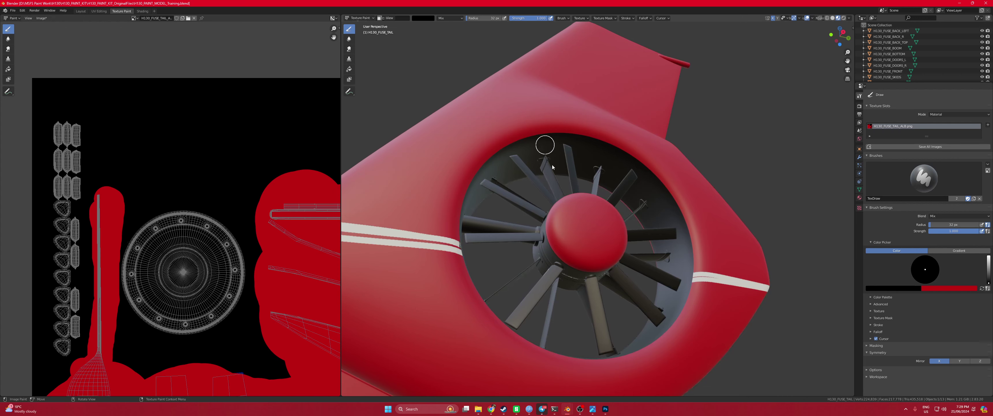
middle_click_drag(559, 237, 539, 249)
scroll(621, 273, "up", 3)
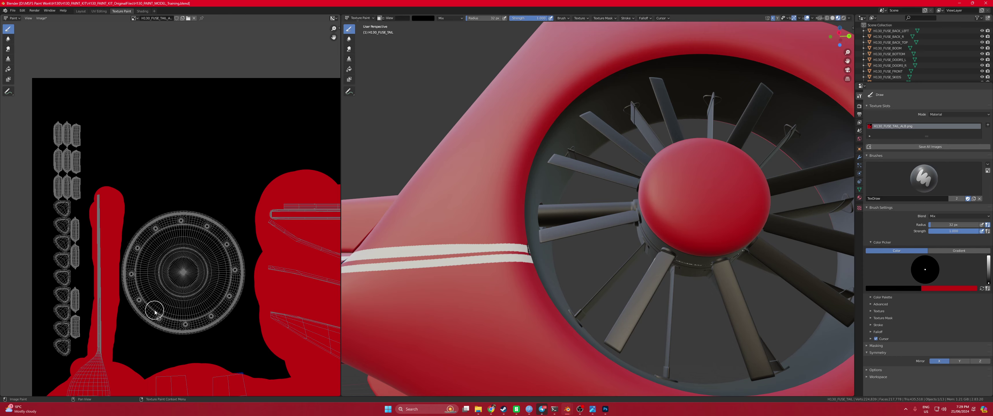
scroll(154, 310, "right", 10, "ctrl")
scroll(214, 258, "up", 1)
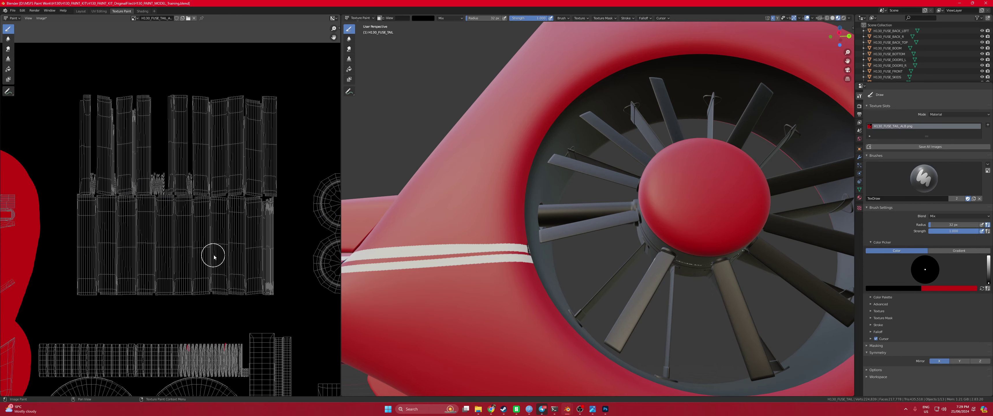
scroll(200, 274, "up", 1)
scroll(196, 195, "down", 5, "shift")
scroll(215, 261, "up", 1)
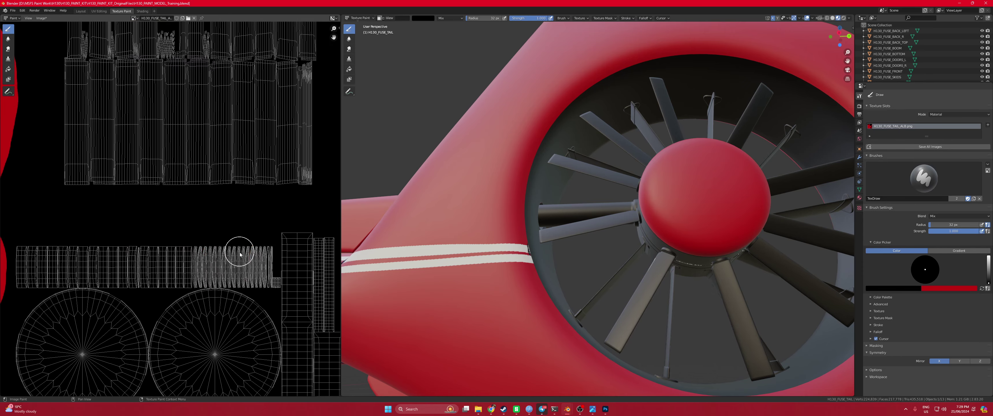
middle_click_drag(194, 189, 196, 200)
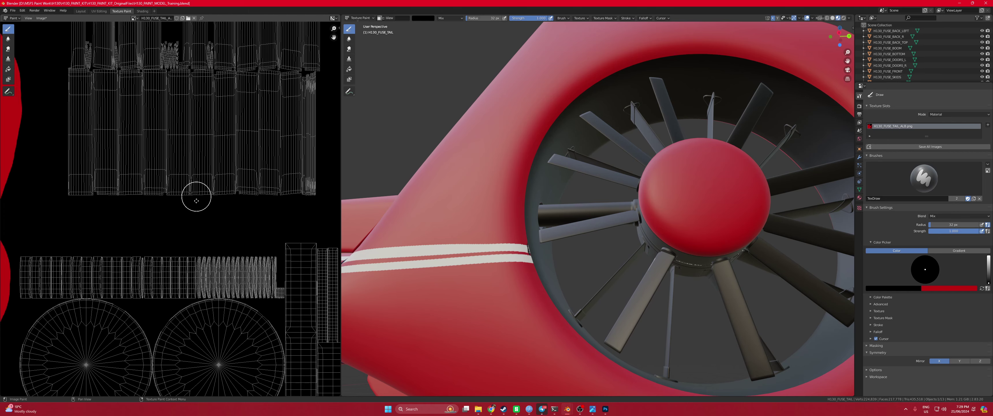
scroll(172, 224, "up", 5, "shift")
scroll(177, 228, "up", 3)
middle_click_drag(177, 228, 160, 261)
scroll(160, 261, "down", 3)
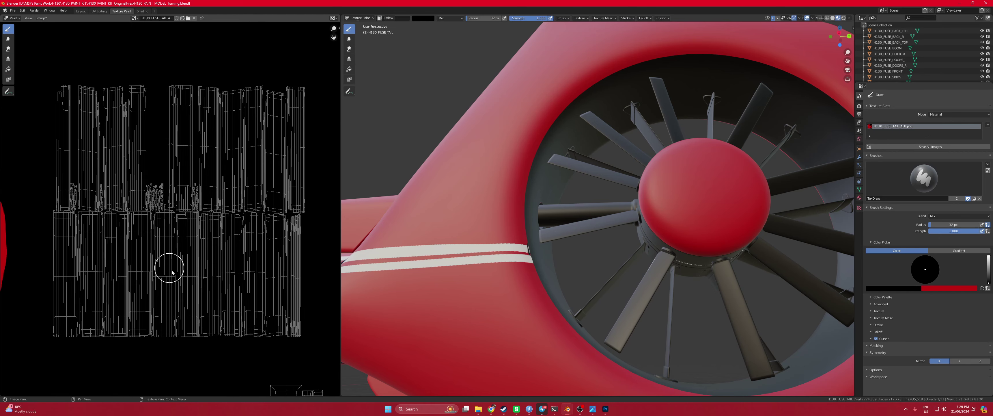
scroll(108, 135, "down", 3)
scroll(151, 168, "up", 2)
scroll(184, 186, "up", 1)
scroll(237, 200, "down", 2, "shift")
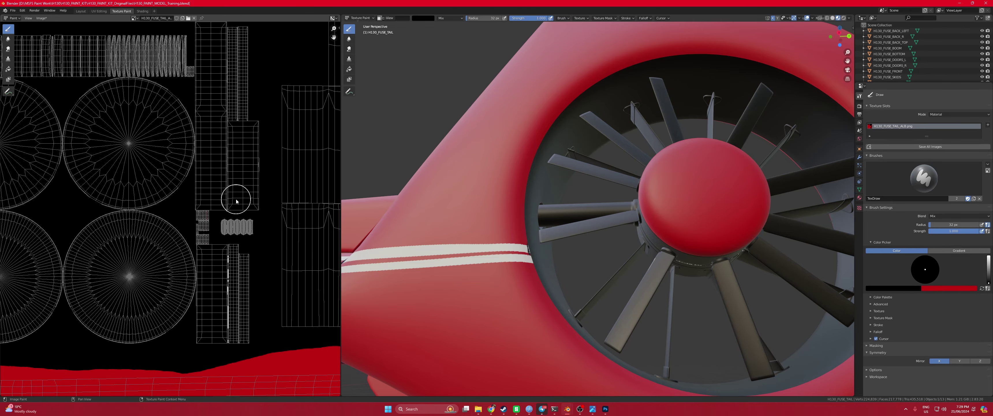
middle_click_drag(37, 273, 197, 270)
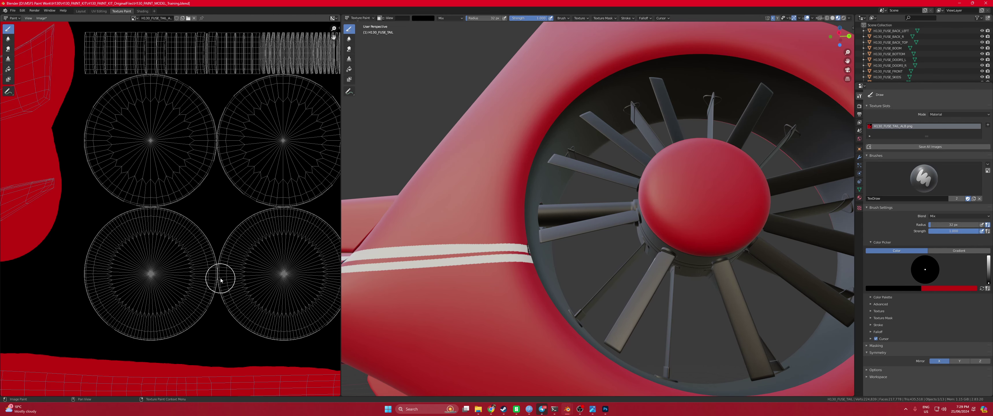
middle_click_drag(288, 222, 245, 246)
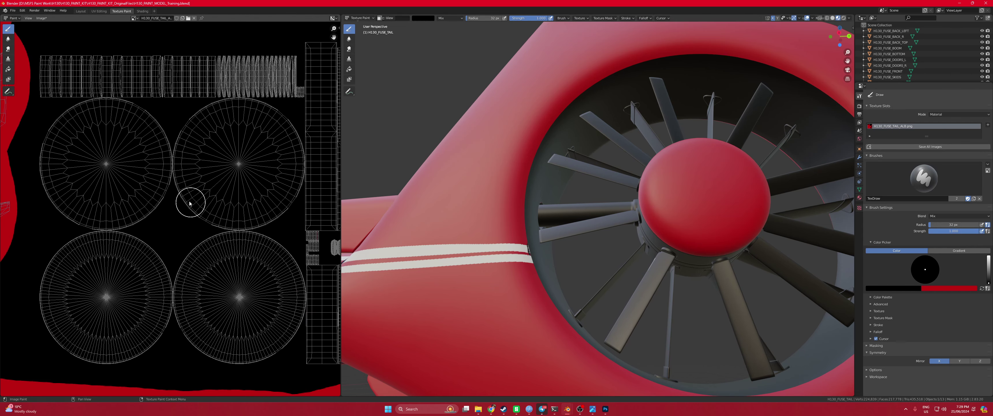
middle_click_drag(290, 187, 162, 215)
scroll(144, 189, "up", 6)
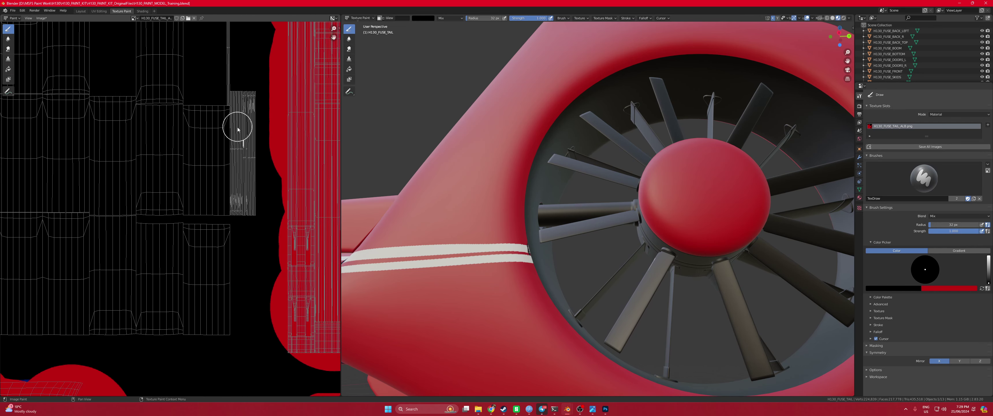
scroll(221, 226, "up", 5, "shift")
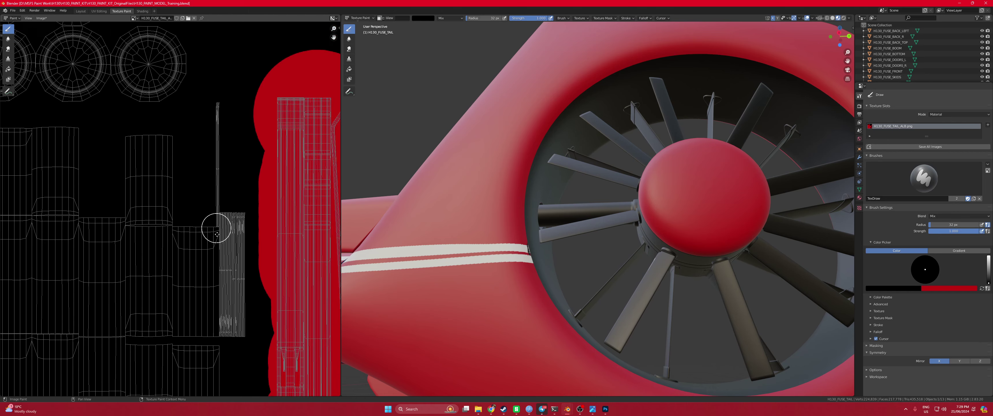
middle_click_drag(206, 148, 238, 244)
middle_click_drag(96, 144, 162, 257)
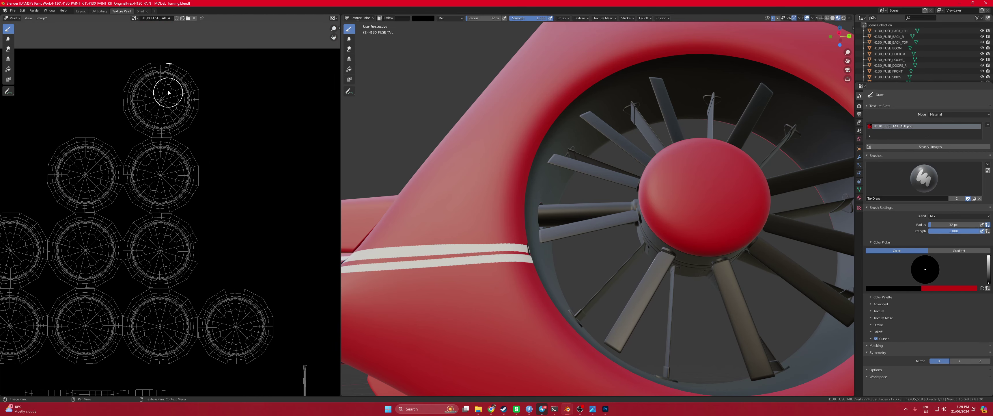
middle_click_drag(170, 200, 156, 87)
scroll(162, 273, "down", 4)
scroll(189, 282, "down", 3, "shift")
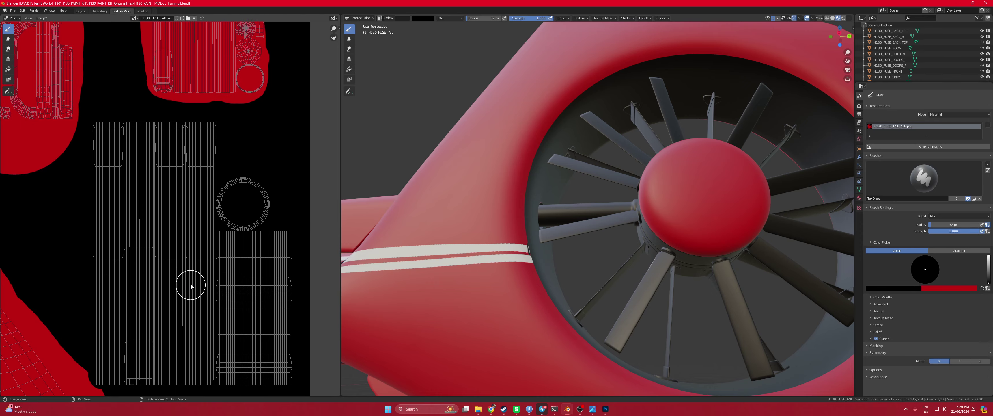
scroll(177, 366, "up", 2)
scroll(155, 139, "down", 6, "shift")
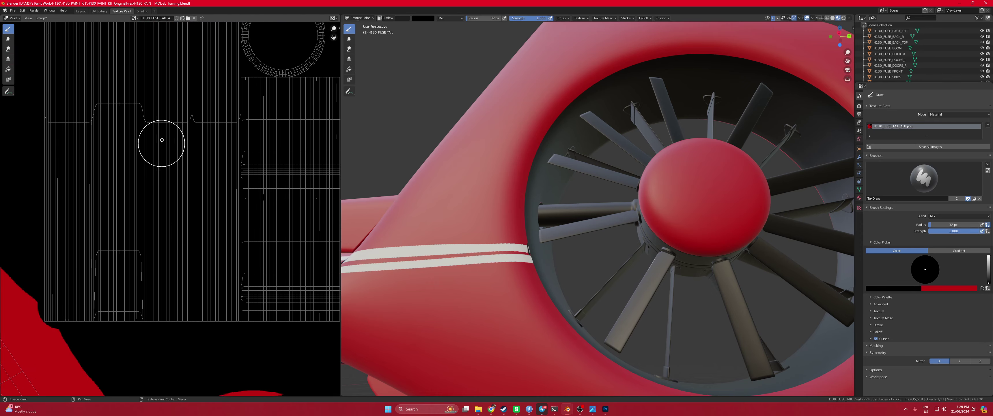
middle_click_drag(131, 277, 155, 93)
scroll(154, 231, "down", 3)
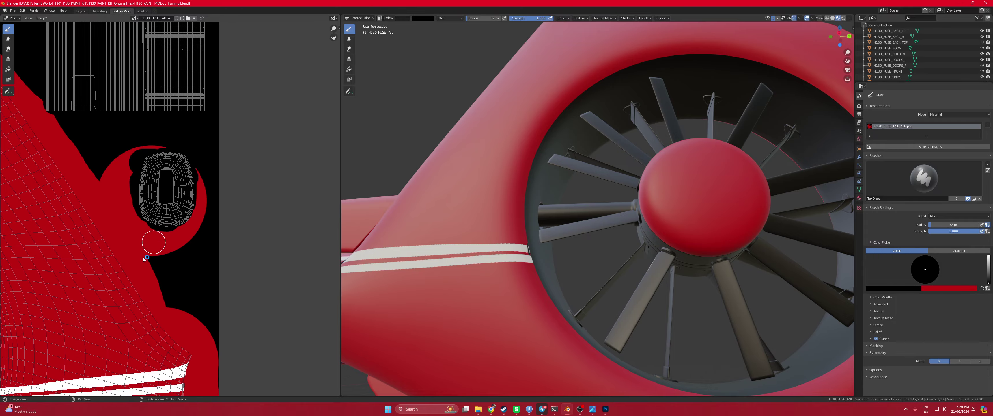
scroll(206, 168, "up", 4)
scroll(66, 241, "down", 1)
scroll(66, 242, "up", 3)
middle_click_drag(66, 241, 144, 133)
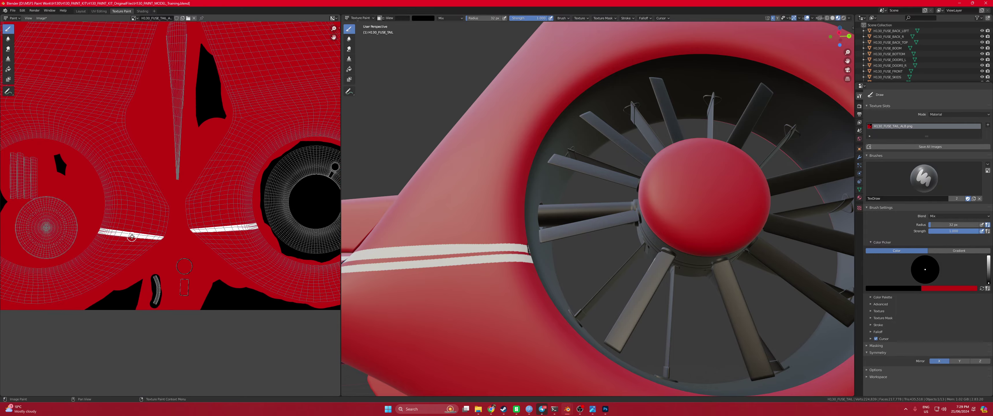
scroll(187, 233, "up", 2)
middle_click_drag(187, 233, 220, 266)
scroll(173, 212, "up", 5, "shift")
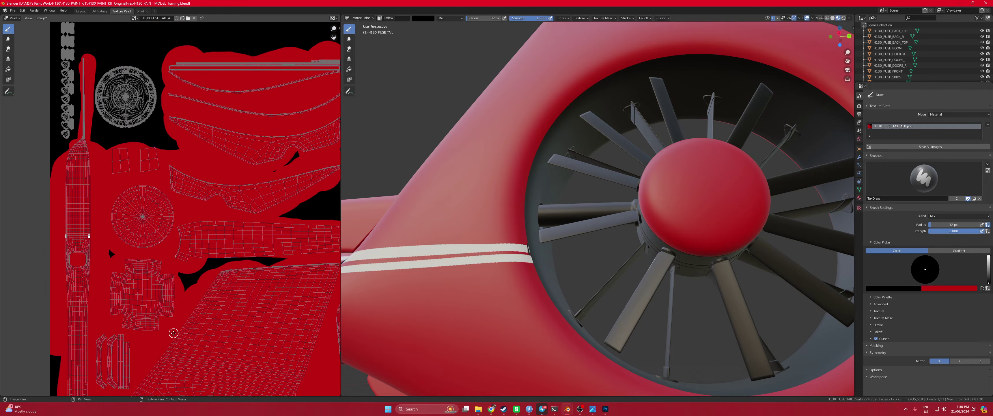
middle_click_drag(150, 135, 132, 261)
scroll(132, 255, "right", 6, "ctrl")
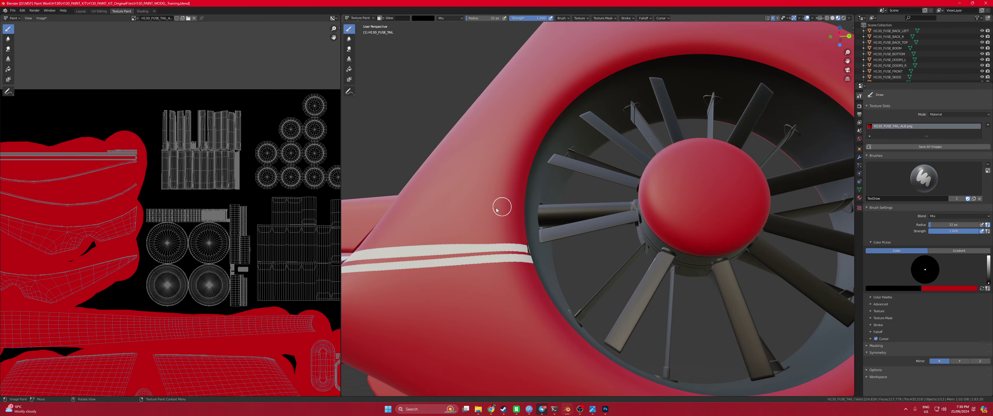
Orbit around the tail to inspect the stripes from below and the side
scroll(655, 267, "down", 3)
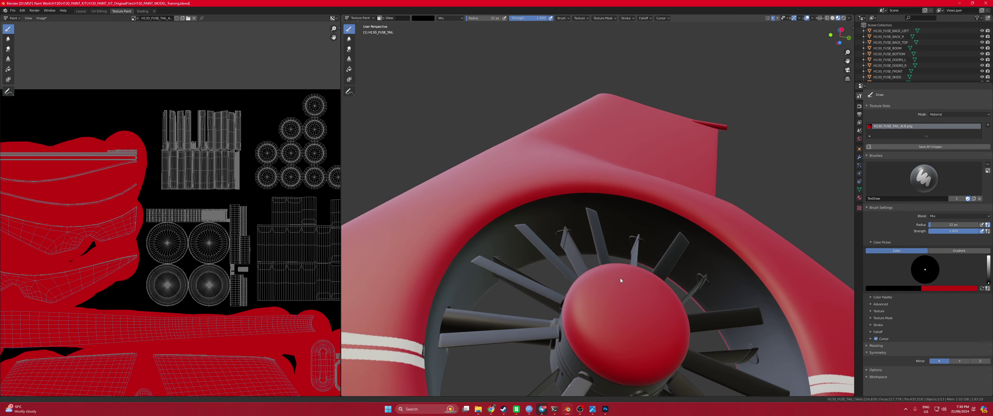
middle_click_drag(609, 332, 613, 362)
scroll(592, 328, "down", 3)
middle_click_drag(589, 274, 567, 286)
scroll(590, 171, "up", 4)
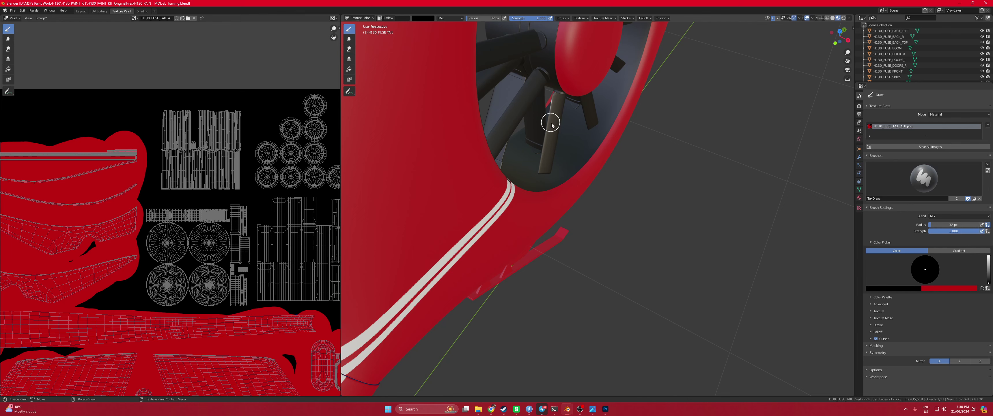
scroll(540, 112, "up", 2)
scroll(555, 110, "up", 3)
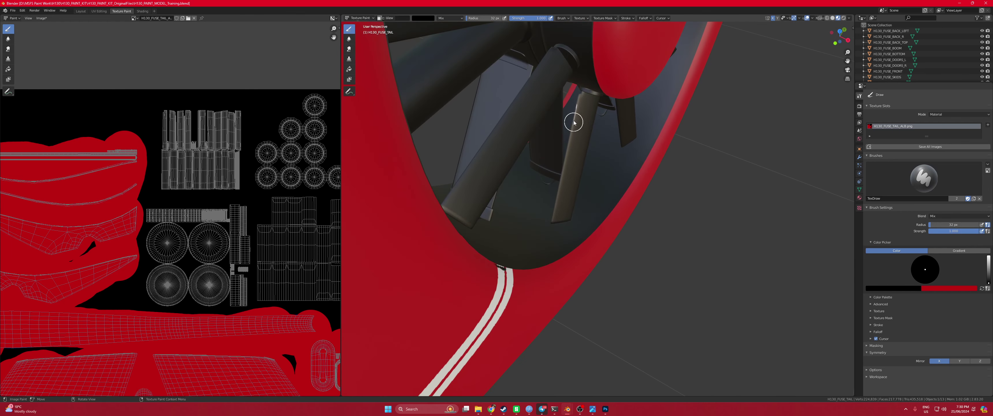
middle_click_drag(573, 208, 536, 179)
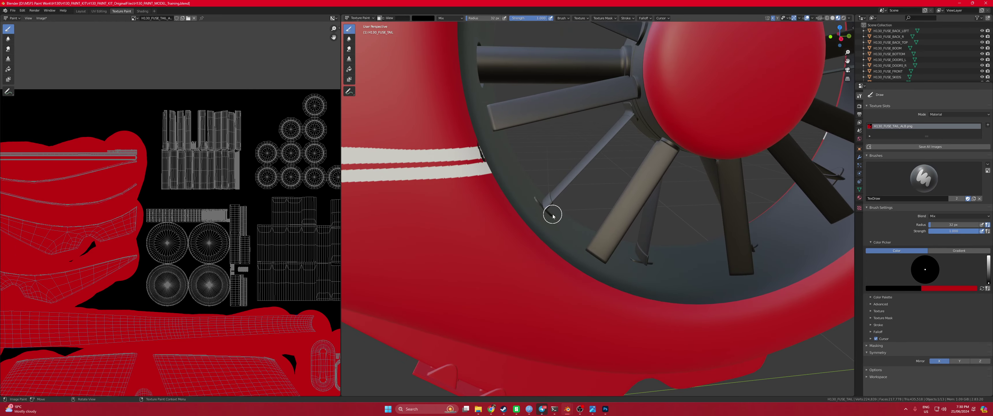
middle_click_drag(554, 213, 523, 173)
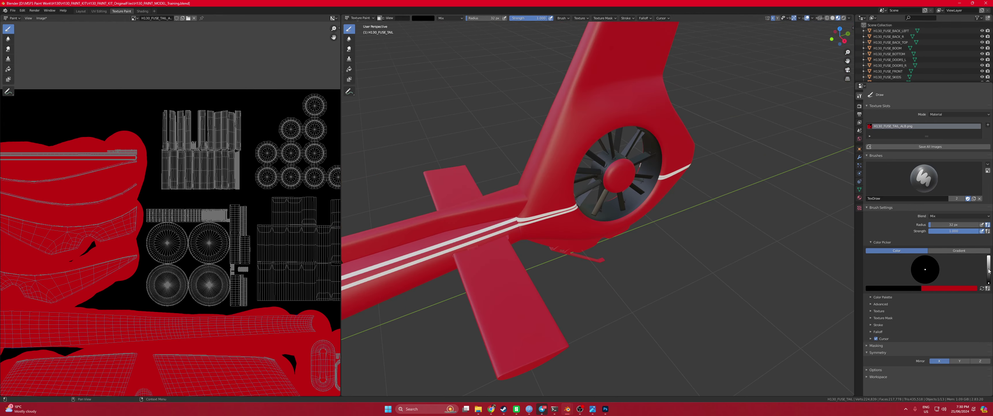
Set the paint colour to white and load the left doors in Texture Paint
left_click_drag(988, 271, 988, 255)
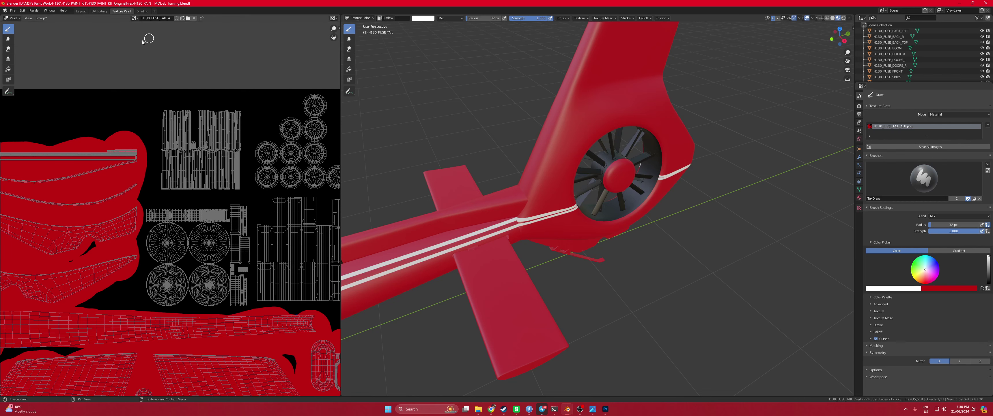
left_click(80, 11)
middle_click_drag(508, 166, 337, 138)
left_click(337, 137)
left_click(118, 10)
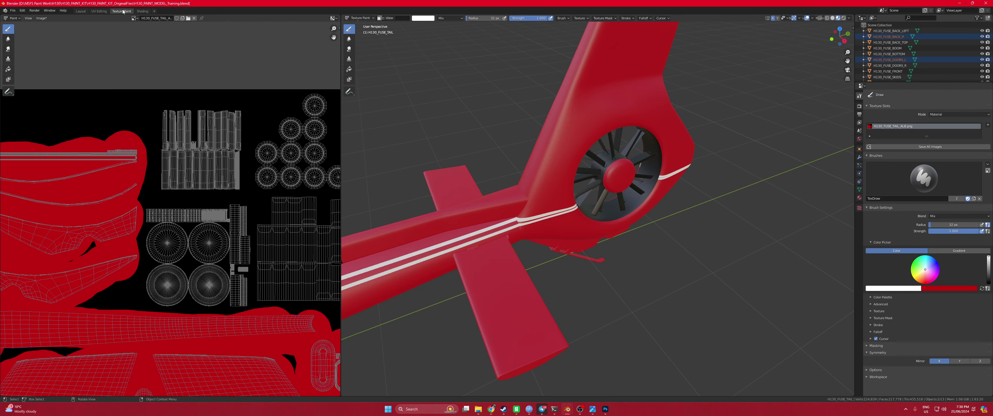
left_click(844, 40)
Shrink the brush radius to 20 px and return to Layout
scroll(370, 251, "up", 8, "ctrl")
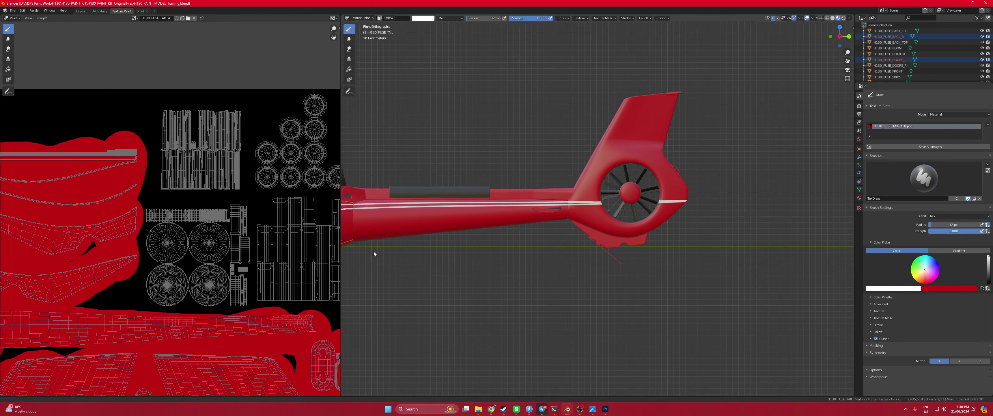
scroll(406, 219, "up", 3)
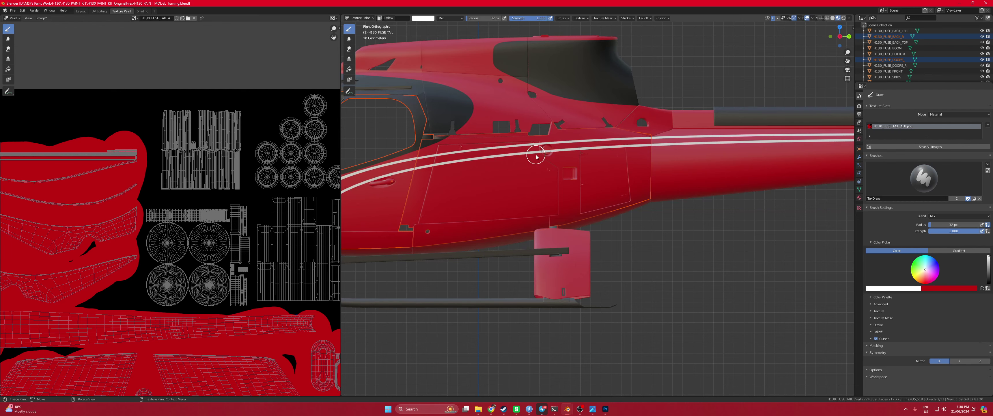
scroll(536, 156, "up", 4)
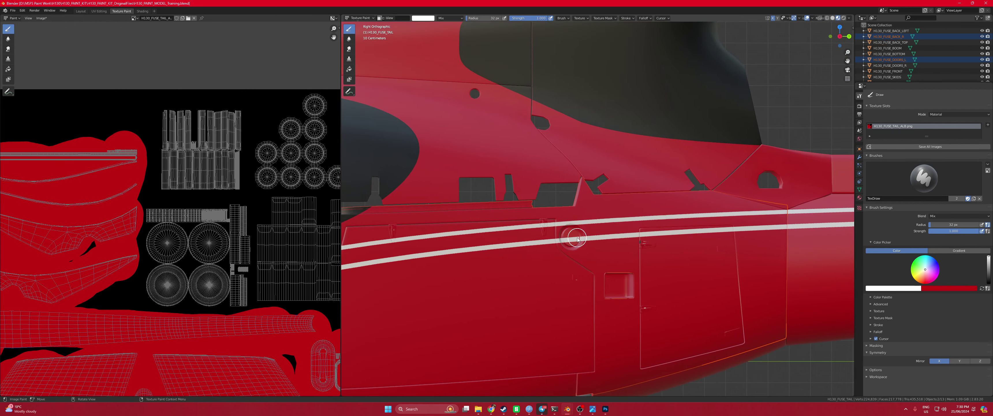
key("bracketleft")
key("bracketleft")
key("bracketleft")
key("bracketleft")
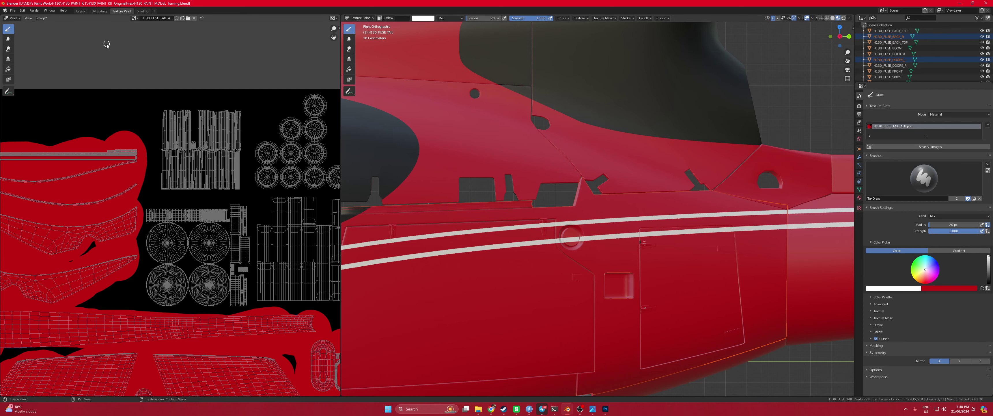
left_click(81, 10)
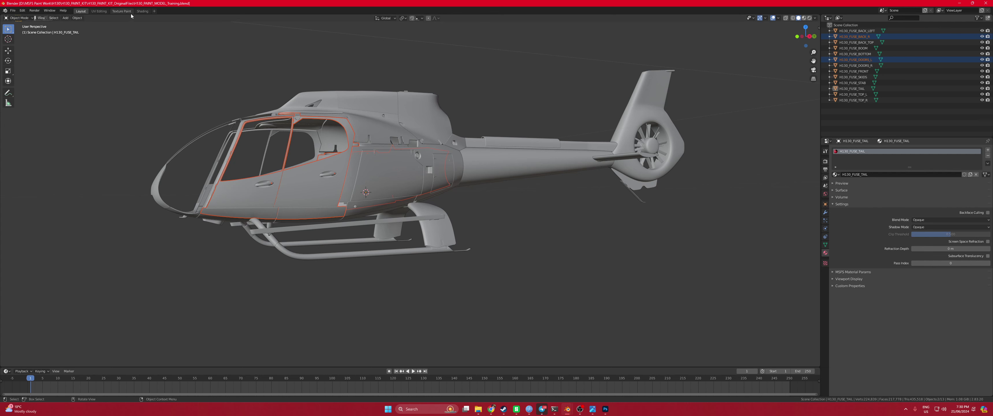
Open H130_FUSE_DOORS_L in Texture Paint with a wider 3D view framed on the cockpit door
left_click(240, 199)
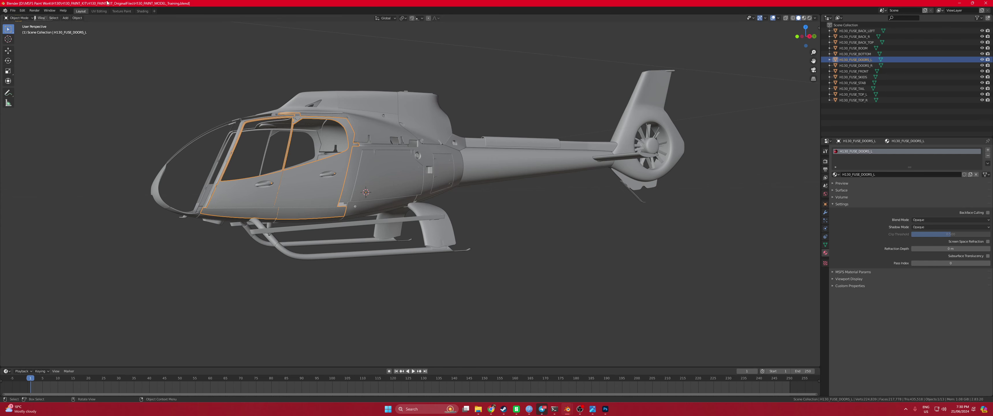
left_click(121, 12)
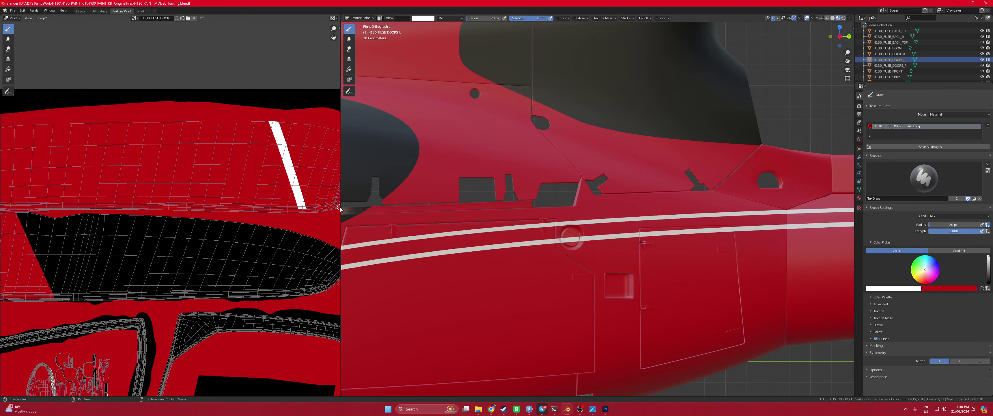
left_click_drag(341, 207, 101, 207)
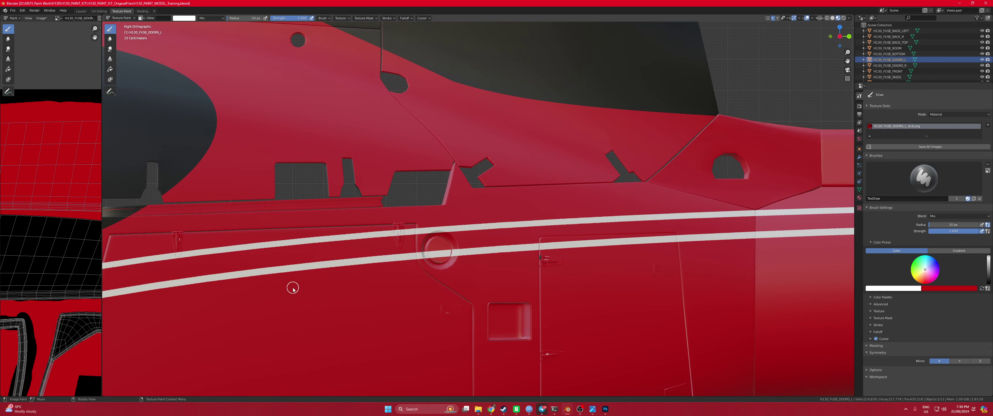
middle_click_drag(288, 348, 354, 273)
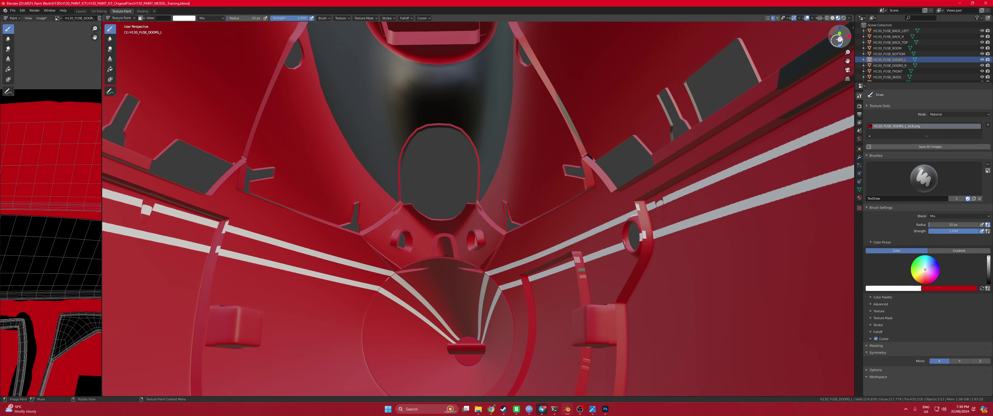
left_click(848, 36)
scroll(204, 281, "down", 3)
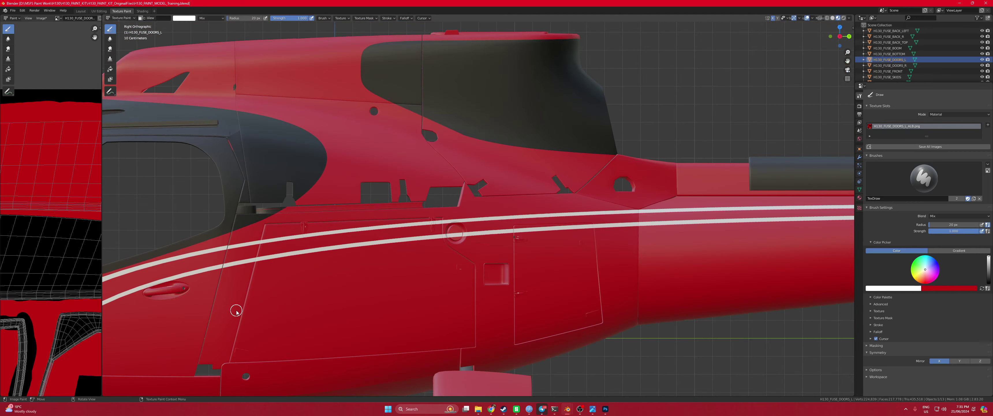
middle_click_drag(230, 283, 449, 217, "shift")
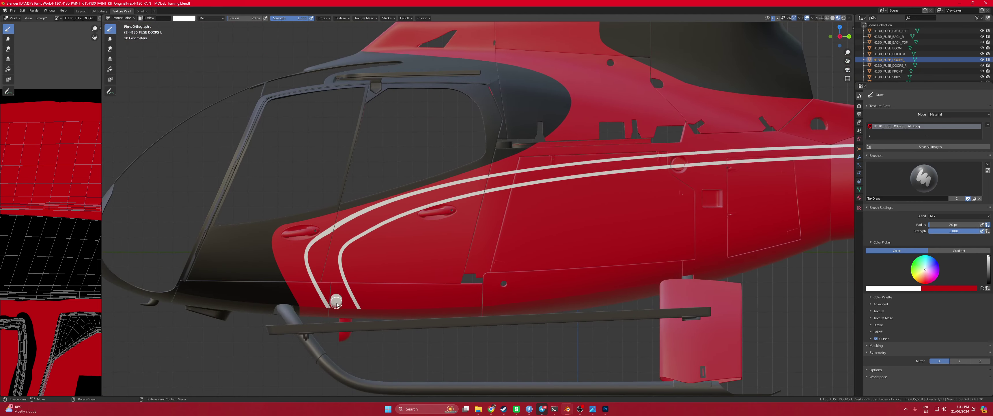
Paint a wide white swoosh curving up the front door toward the stripes
mouse_move(334, 305)
left_mouse_down()
mouse_move(336, 267)
mouse_move(331, 298)
mouse_move(312, 255)
mouse_move(326, 239)
mouse_move(325, 268)
mouse_move(323, 248)
mouse_move(325, 265)
mouse_move(333, 242)
mouse_move(333, 263)
mouse_move(339, 239)
mouse_move(335, 251)
mouse_move(359, 229)
mouse_move(333, 236)
mouse_move(365, 221)
left_mouse_up()
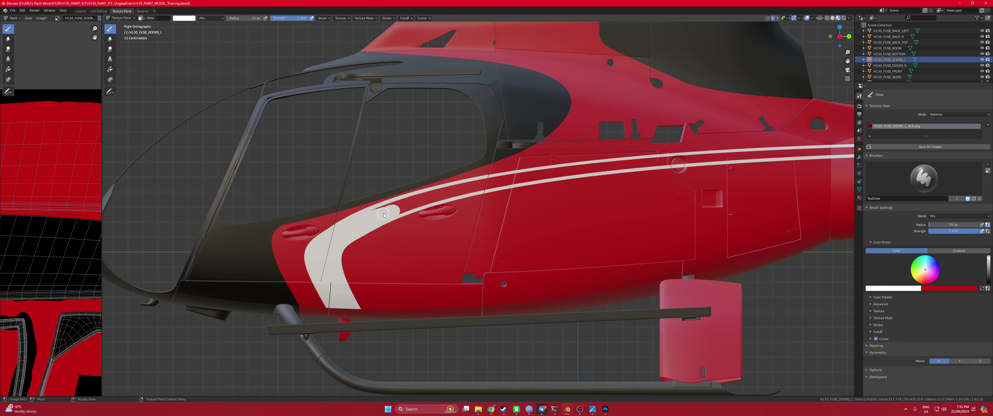
scroll(384, 213, "up", 4)
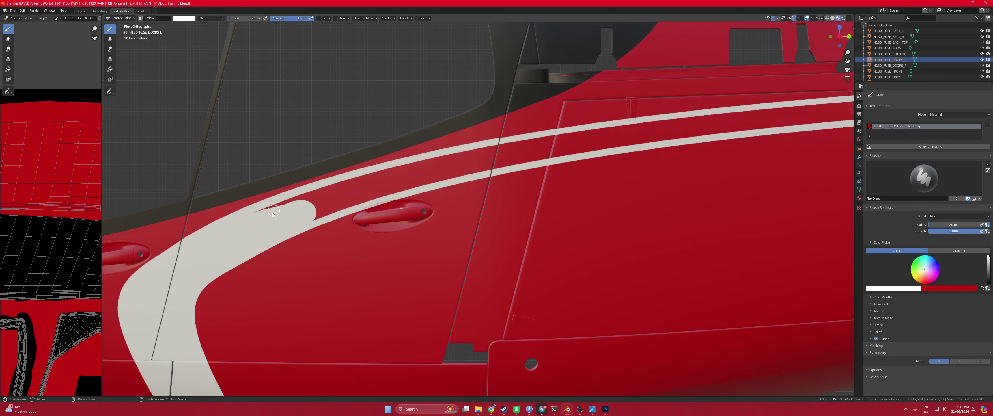
mouse_move(253, 220)
left_mouse_down()
mouse_move(321, 192)
mouse_move(292, 207)
mouse_move(336, 199)
mouse_move(307, 203)
mouse_move(316, 208)
mouse_move(299, 219)
mouse_move(338, 209)
mouse_move(358, 197)
mouse_move(314, 204)
mouse_move(392, 176)
mouse_move(347, 185)
mouse_move(388, 177)
mouse_move(345, 202)
mouse_move(444, 179)
mouse_move(390, 186)
mouse_move(419, 178)
mouse_move(380, 176)
mouse_move(498, 148)
mouse_move(428, 173)
mouse_move(487, 167)
left_mouse_up()
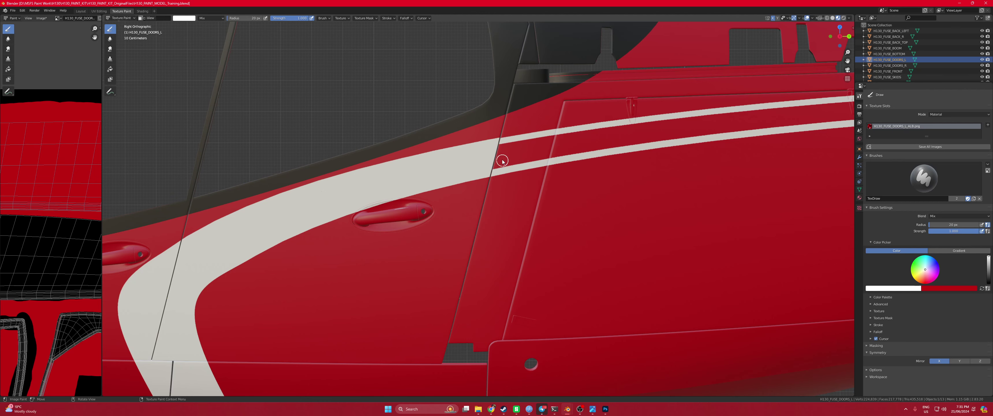
Orbit around the door to inspect the swoosh from several angles
middle_click_drag(502, 161, 468, 172)
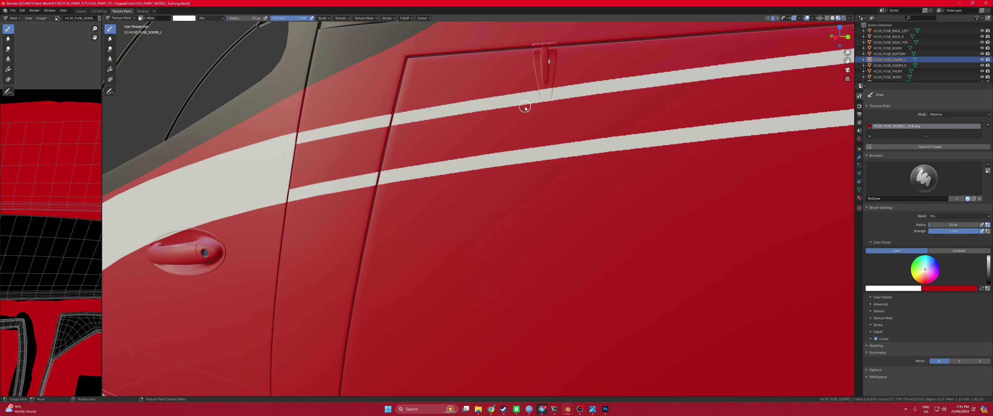
middle_click_drag(241, 187, 312, 191)
scroll(313, 192, "down", 6)
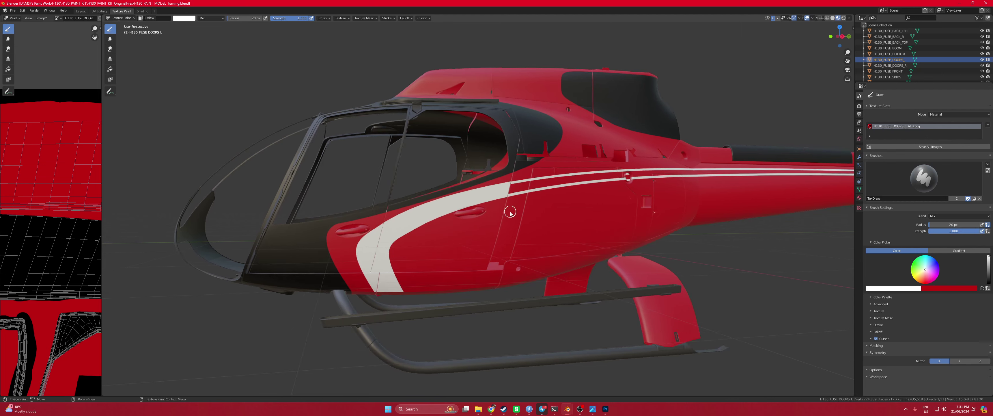
middle_click_drag(555, 245, 473, 207)
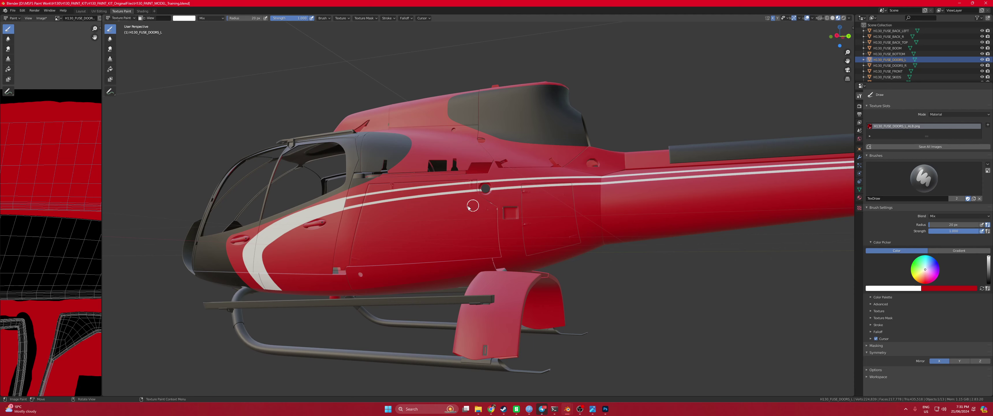
scroll(413, 225, "up", 2)
scroll(410, 226, "up", 5)
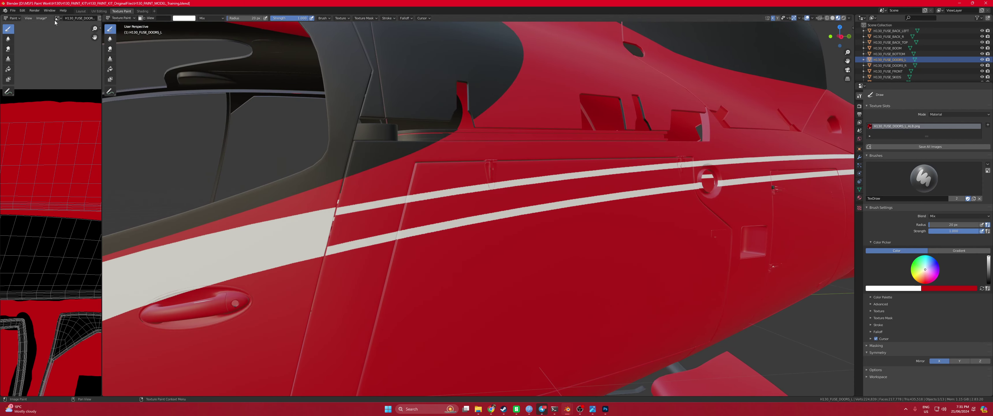
left_click(81, 11)
Select H130_FUSE_BACK_LEFT and fill the red gap between the stripes past the door seam with white
left_click(396, 176)
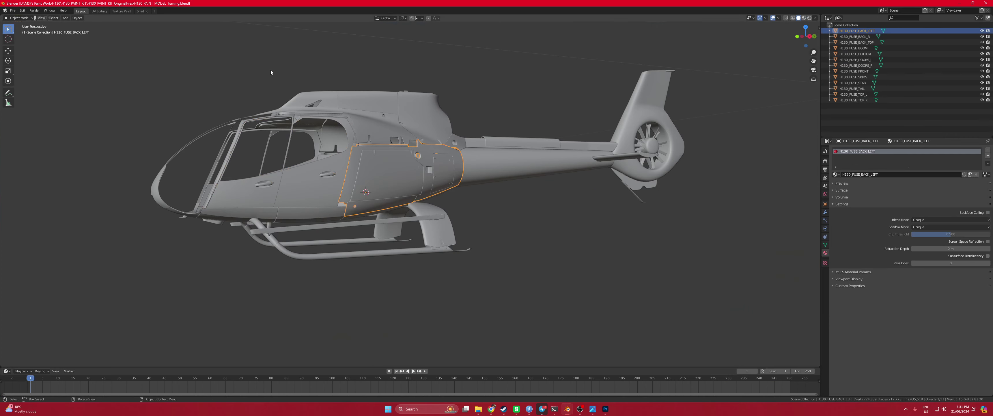
left_click(122, 11)
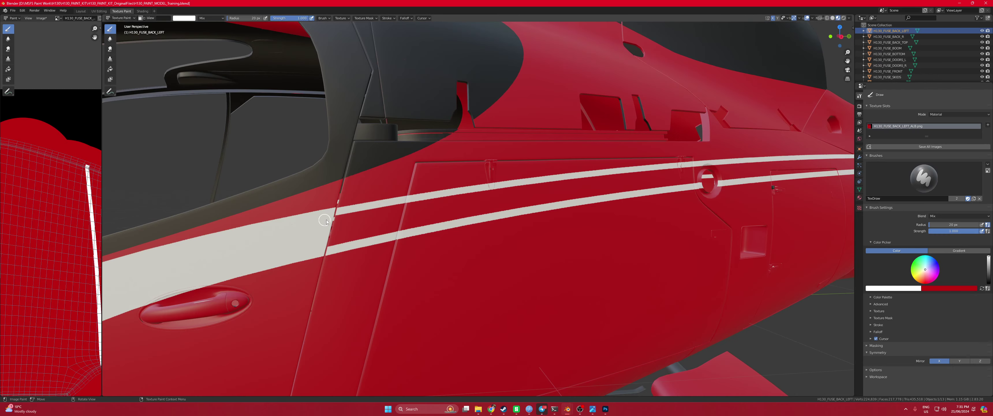
mouse_move(326, 221)
left_mouse_down()
mouse_move(352, 218)
mouse_move(322, 242)
mouse_move(408, 225)
mouse_move(355, 229)
mouse_move(370, 217)
mouse_move(351, 220)
mouse_move(410, 209)
mouse_move(377, 212)
mouse_move(421, 214)
mouse_move(397, 219)
mouse_move(420, 223)
mouse_move(452, 217)
mouse_move(423, 216)
mouse_move(440, 211)
mouse_move(422, 204)
mouse_move(452, 199)
left_mouse_up()
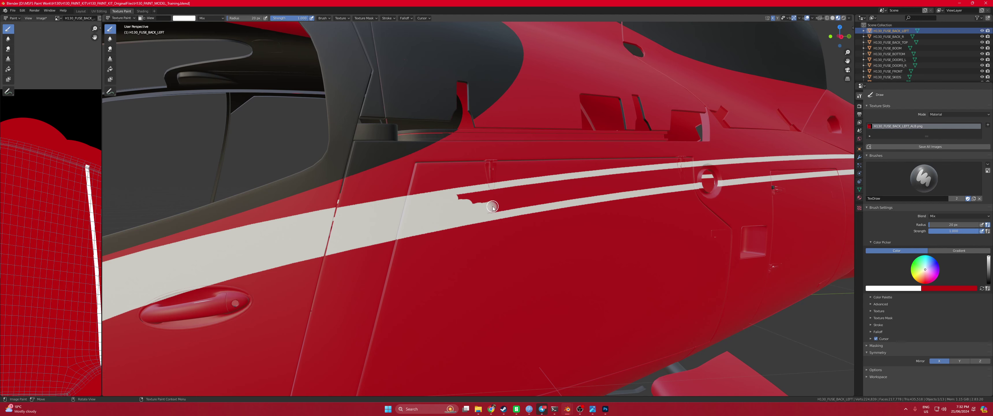
mouse_move(475, 202)
left_mouse_down()
mouse_move(503, 193)
mouse_move(501, 201)
left_mouse_up()
scroll(501, 202, "down", 7)
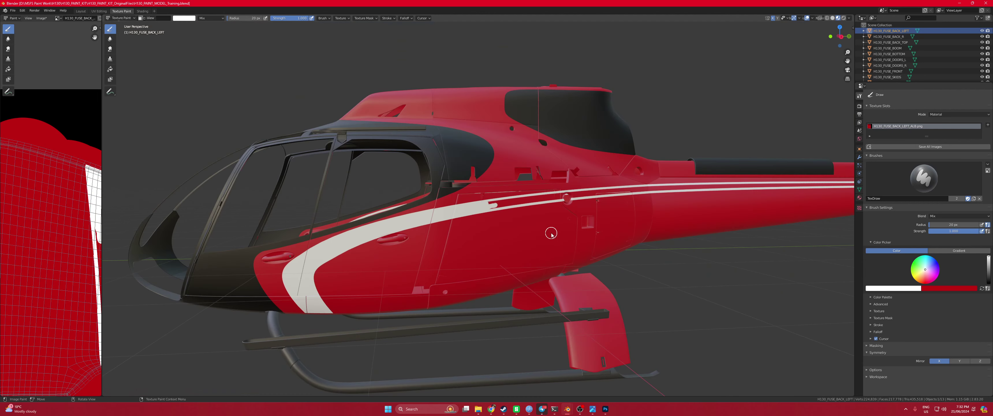
middle_click_drag(559, 234, 501, 236, "shift")
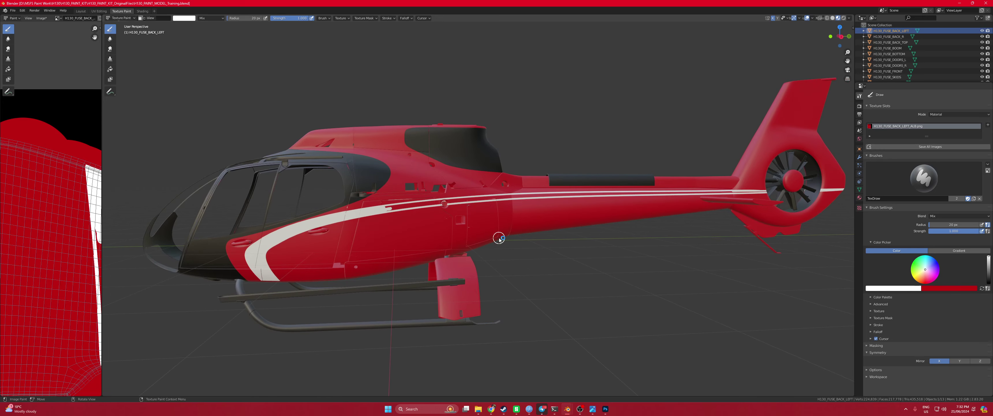